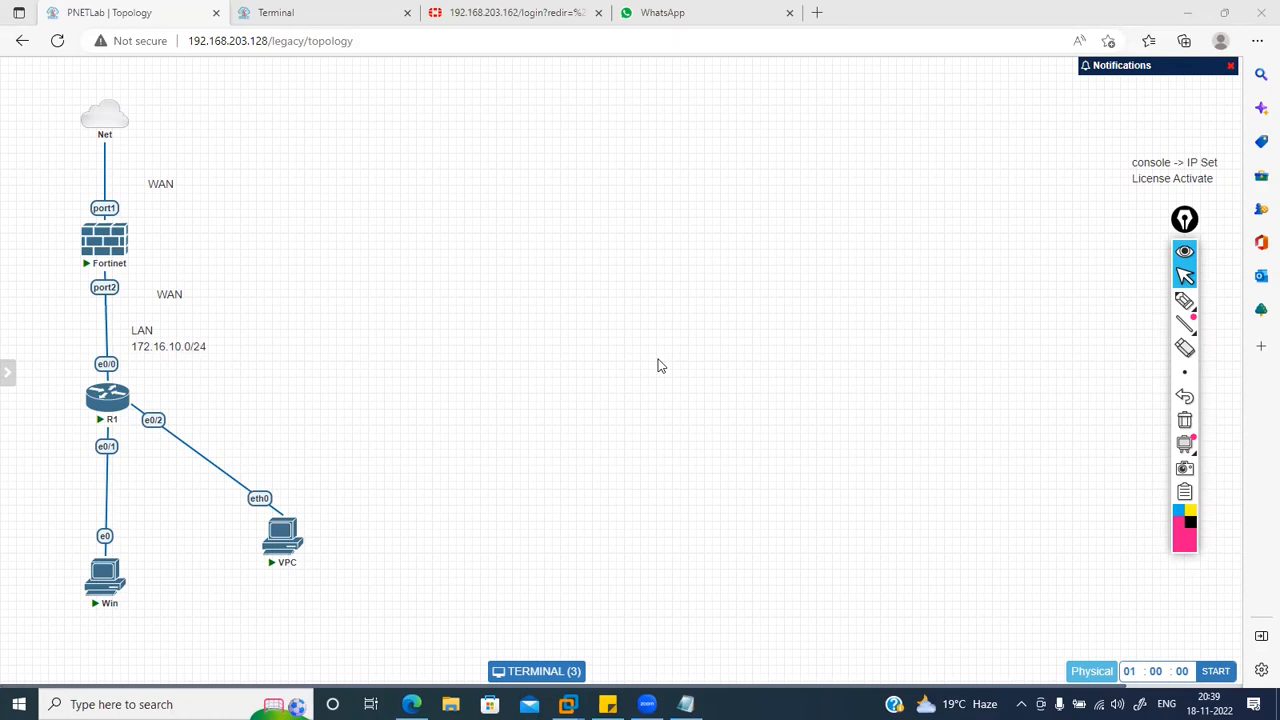
Step: Switch the annotation toolbar to the highlighter and draw a small pink test stroke on the canvas
mouse_move(1188, 447)
left_click(1184, 300)
mouse_move(1198, 326)
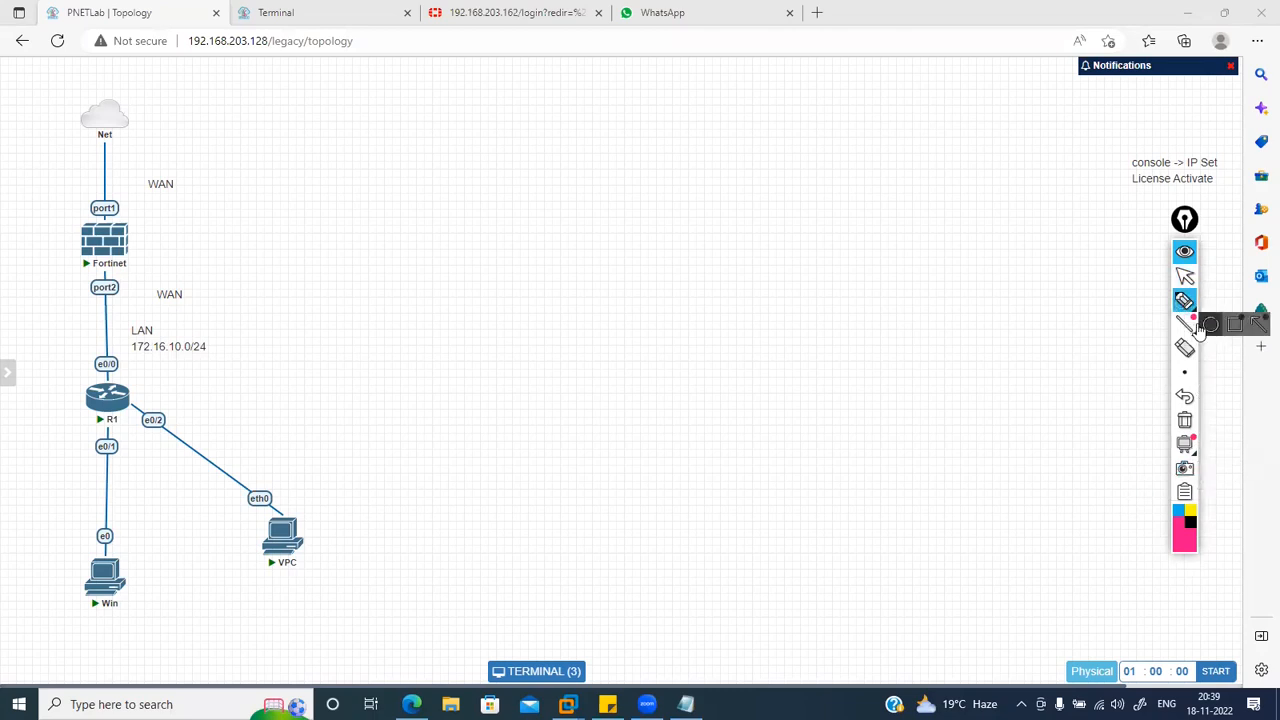
mouse_move(1186, 300)
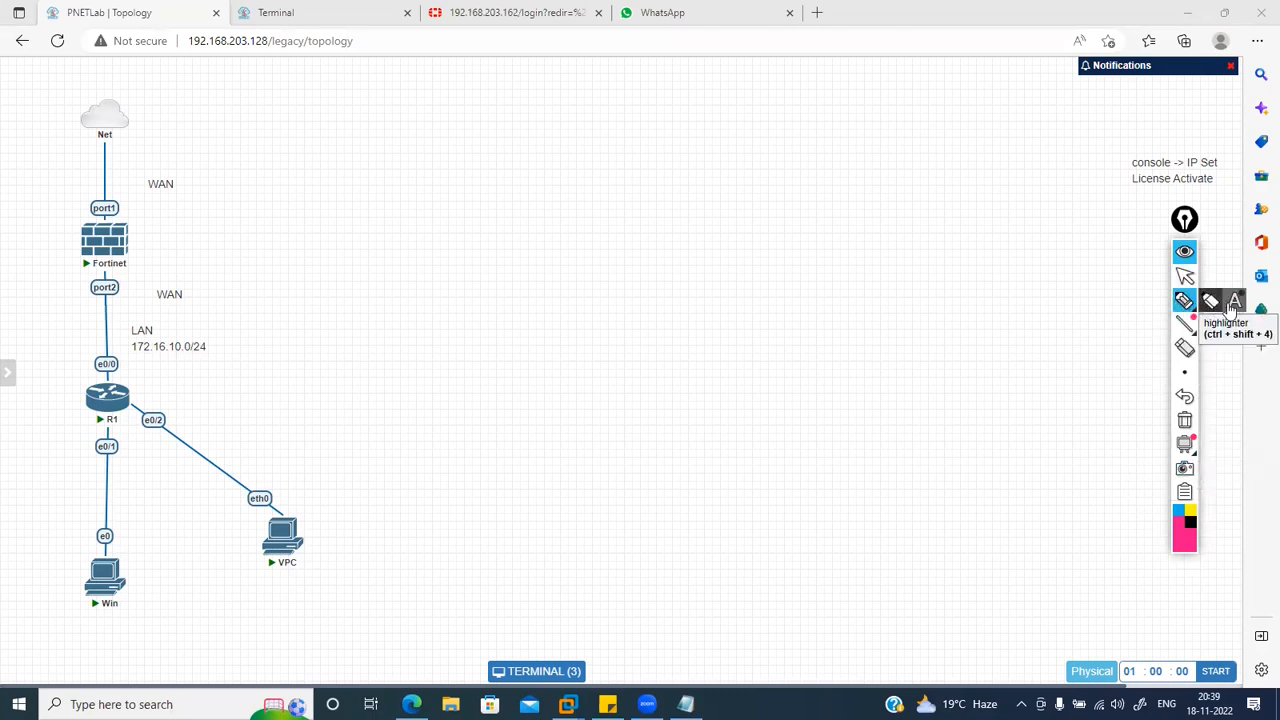
left_click(1188, 277)
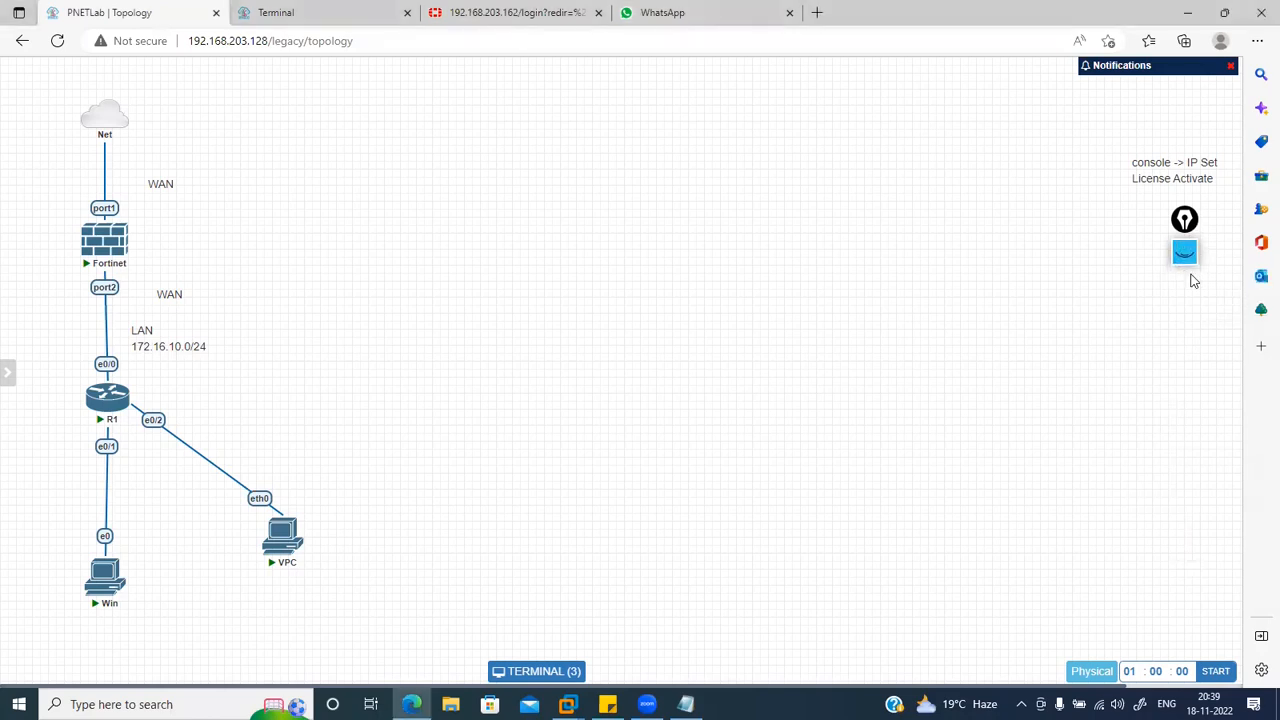
left_click(1188, 262)
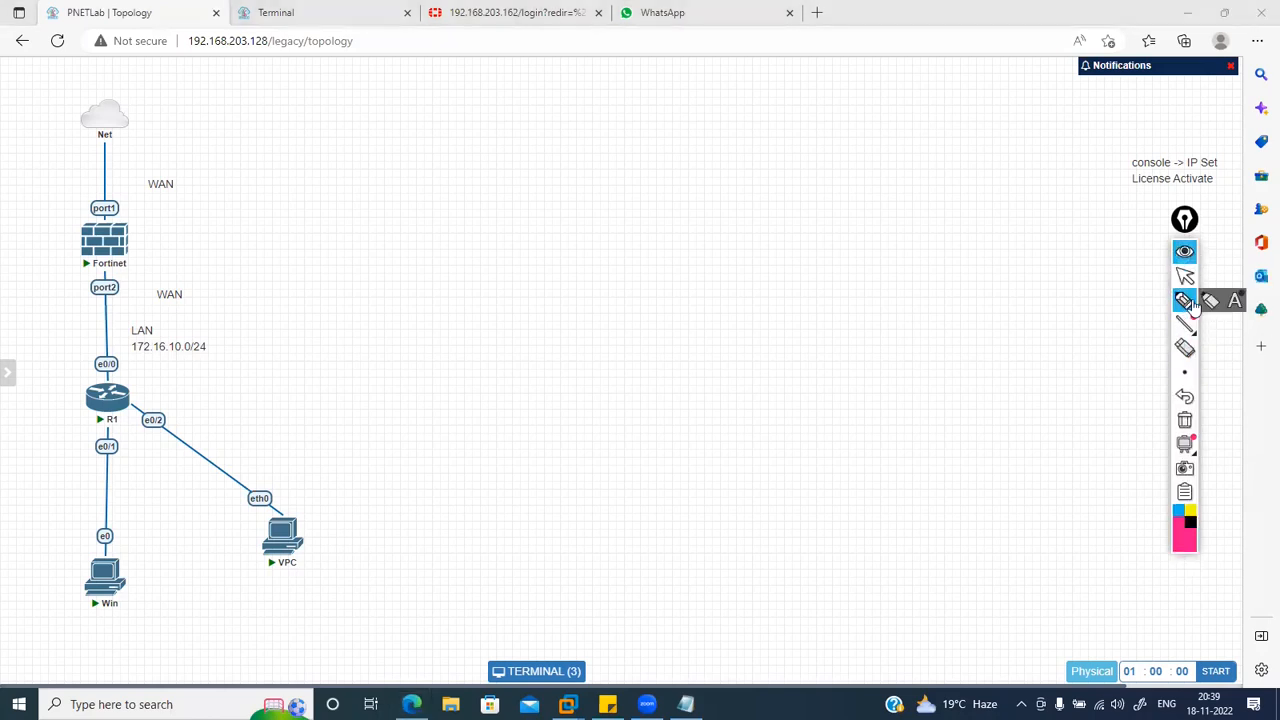
left_click(1209, 303)
left_click_drag(904, 245, 932, 263)
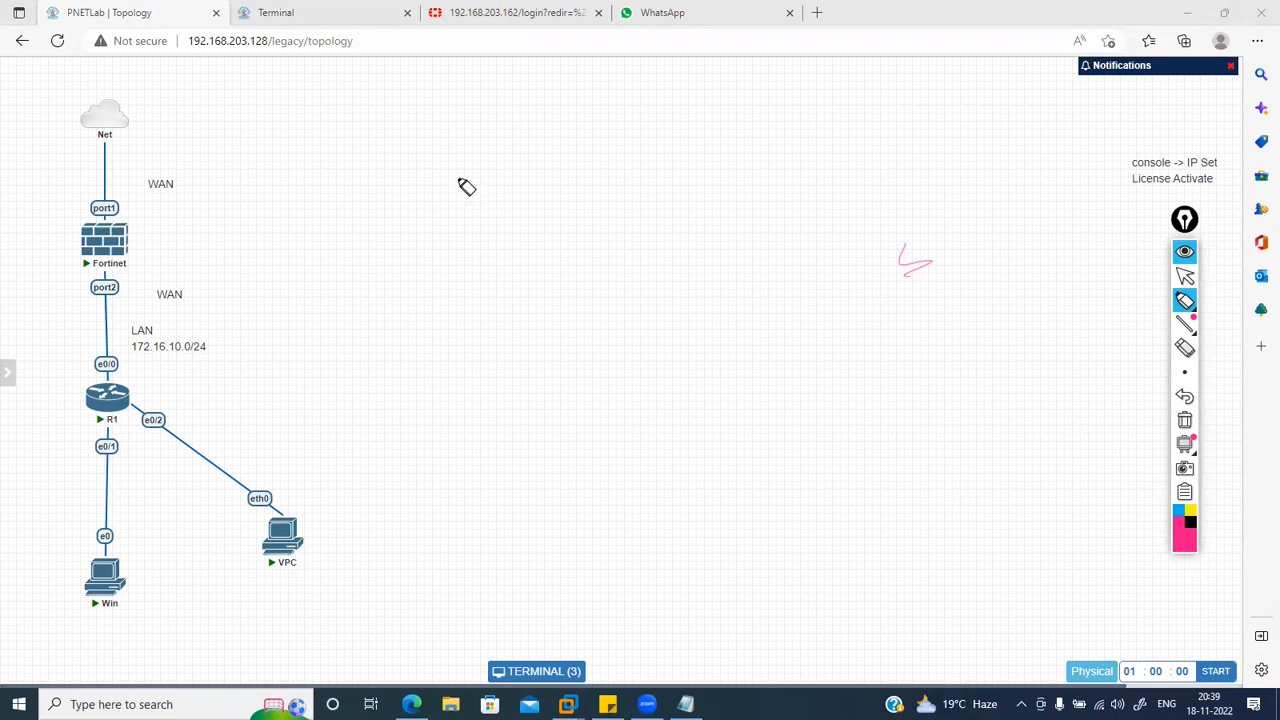
Step: Handwrite a circled 1 with 'Static NAT (Network Address Translation)' on top, and 'PC 172.16.10.3' beside Win
mouse_move(384, 141)
left_mouse_down()
mouse_move(385, 164)
mouse_move(363, 160)
mouse_move(451, 149)
mouse_move(486, 163)
mouse_move(663, 160)
mouse_move(680, 143)
mouse_move(705, 165)
mouse_move(732, 152)
mouse_move(738, 164)
mouse_move(765, 140)
mouse_move(854, 157)
mouse_move(946, 137)
mouse_move(963, 157)
mouse_move(1034, 163)
mouse_move(1074, 158)
mouse_move(1080, 137)
mouse_move(1182, 155)
mouse_move(1200, 137)
mouse_move(1220, 157)
mouse_move(1203, 171)
left_mouse_up()
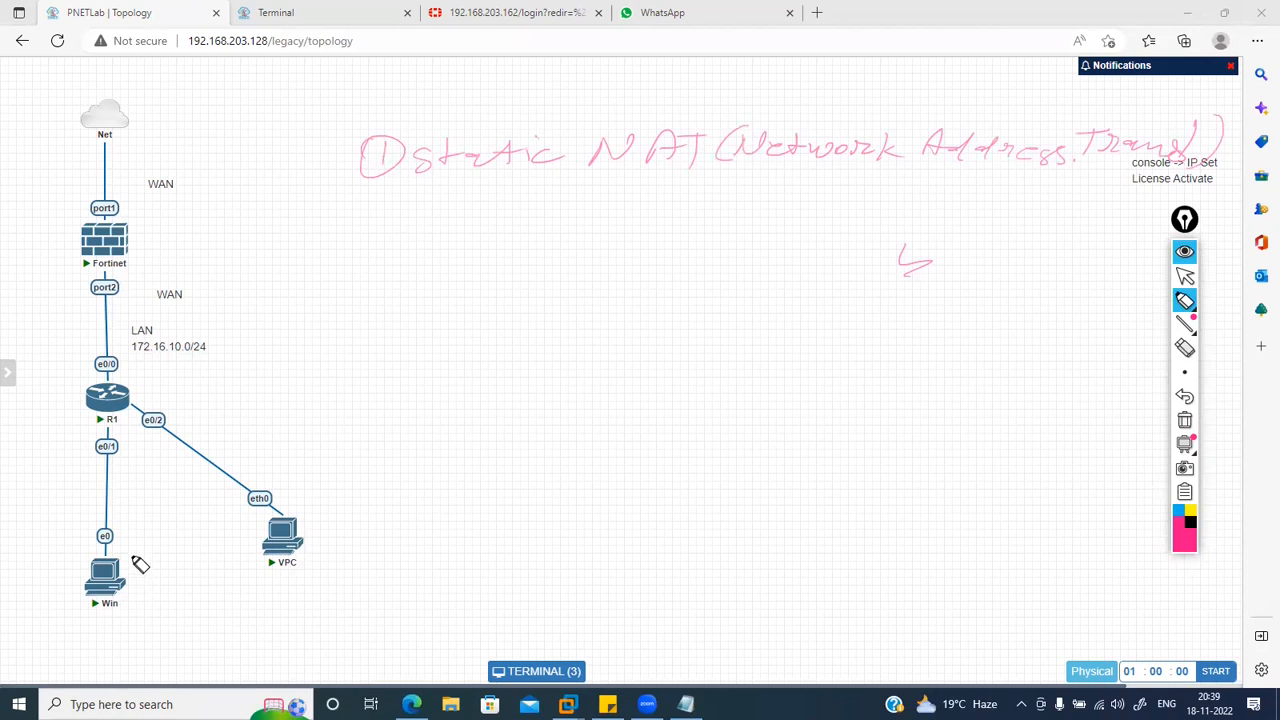
mouse_move(132, 566)
left_mouse_down()
mouse_move(140, 548)
mouse_move(166, 551)
left_mouse_up()
mouse_move(146, 604)
left_mouse_down()
mouse_move(197, 606)
mouse_move(232, 580)
mouse_move(226, 597)
mouse_move(292, 600)
left_mouse_up()
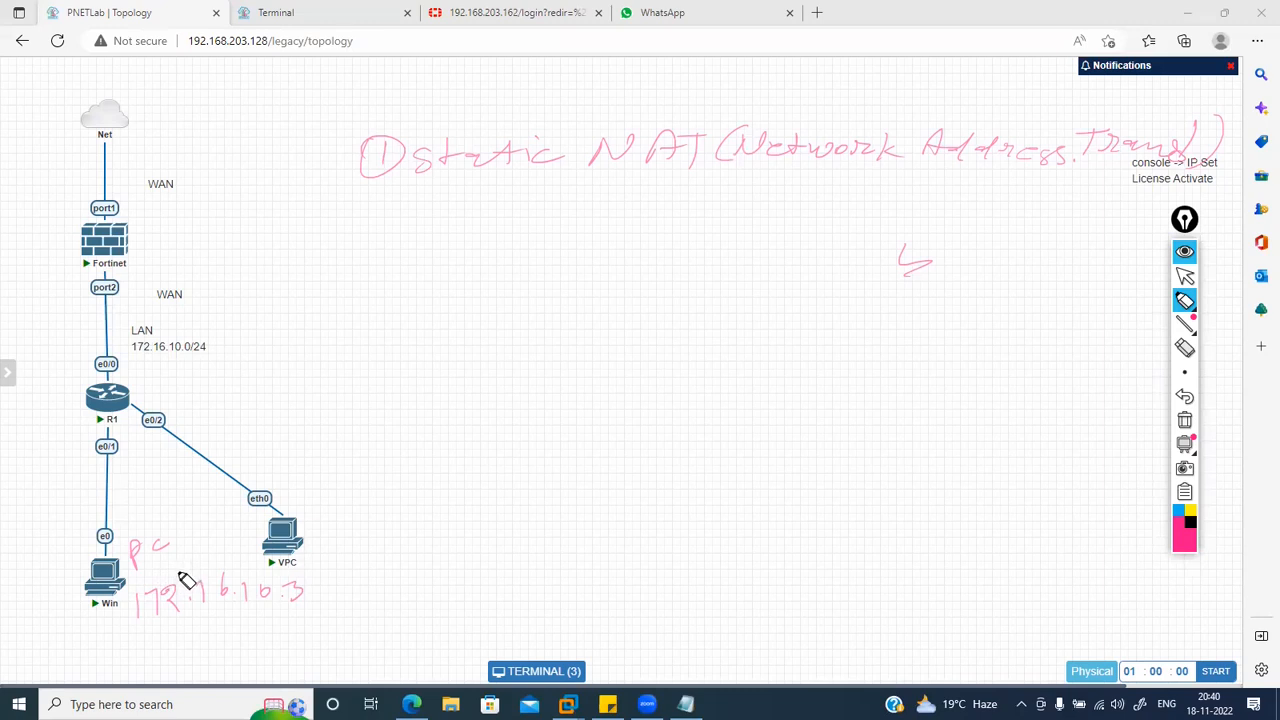
Step: Write and underline 2.2.3.5 beside the Fortinet, underline the PC's 172.16.10.3, and begin 'src'
left_click_drag(148, 584, 172, 575)
left_click_drag(165, 582, 207, 566)
mouse_move(140, 262)
left_mouse_down()
mouse_move(160, 278)
mouse_move(209, 280)
mouse_move(223, 254)
mouse_move(266, 252)
left_mouse_up()
left_click_drag(194, 292, 290, 266)
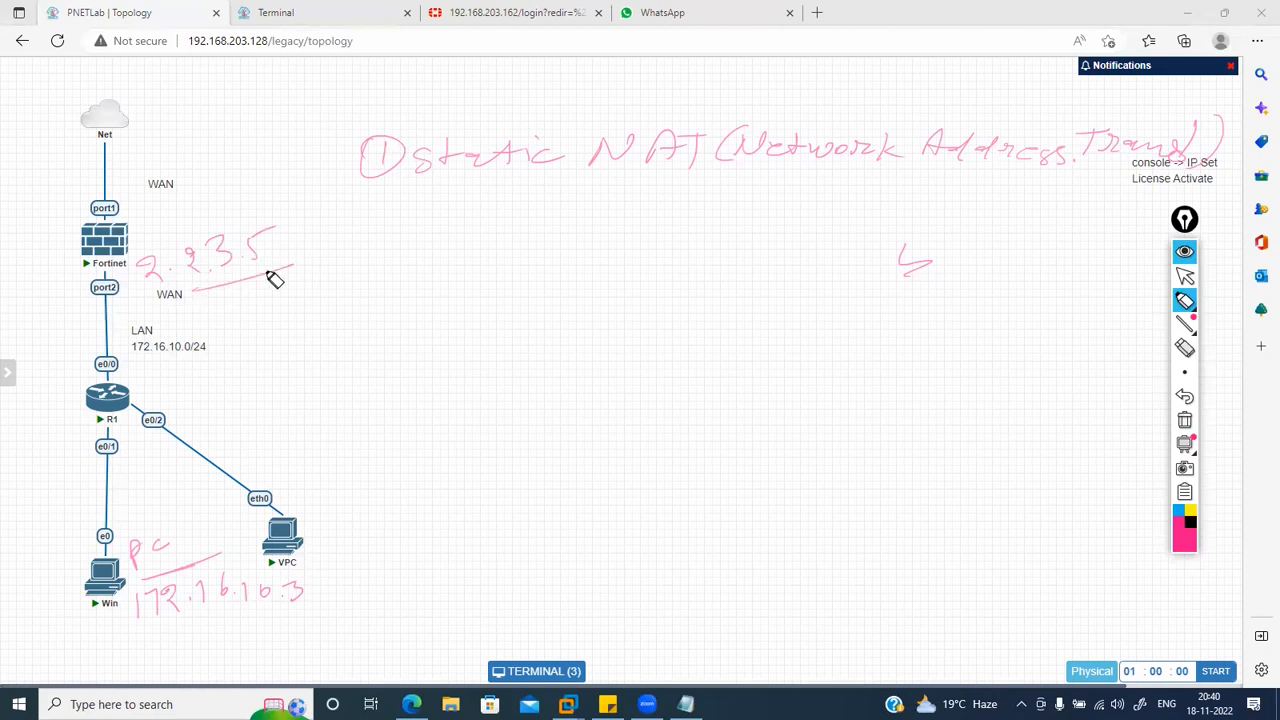
left_click_drag(146, 632, 312, 612)
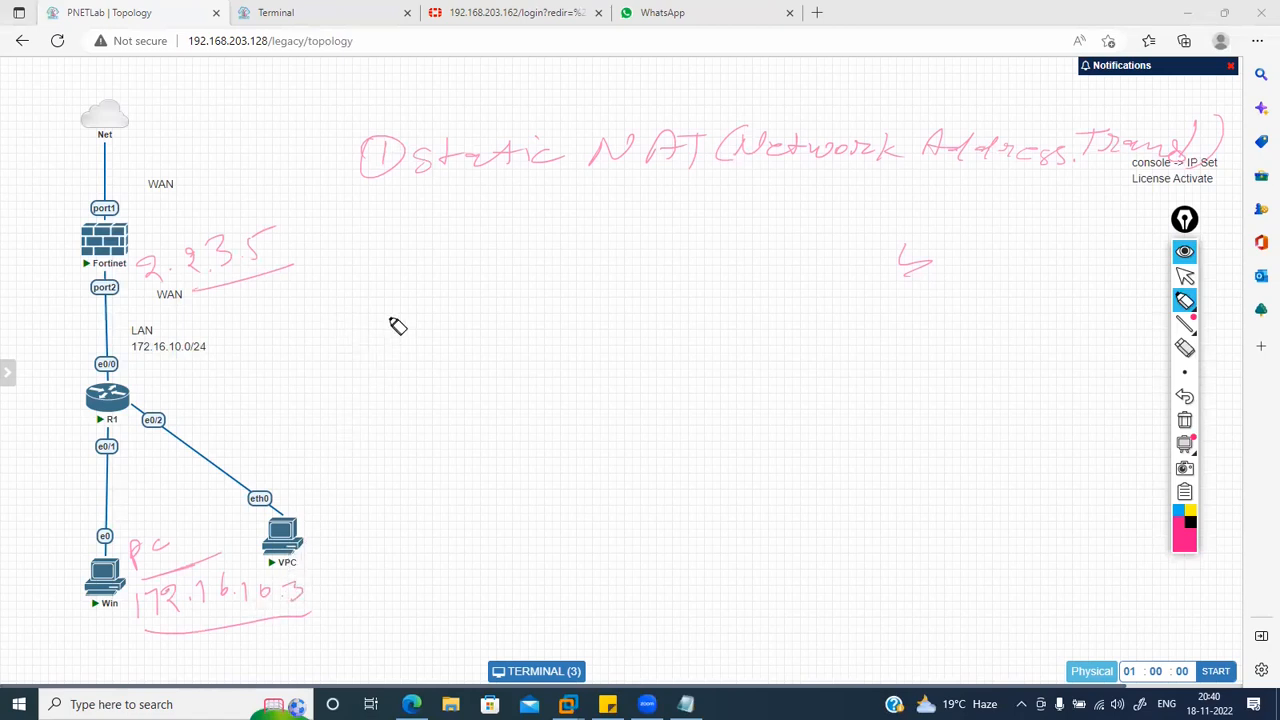
mouse_move(378, 274)
left_mouse_down()
mouse_move(369, 296)
mouse_move(438, 288)
left_mouse_up()
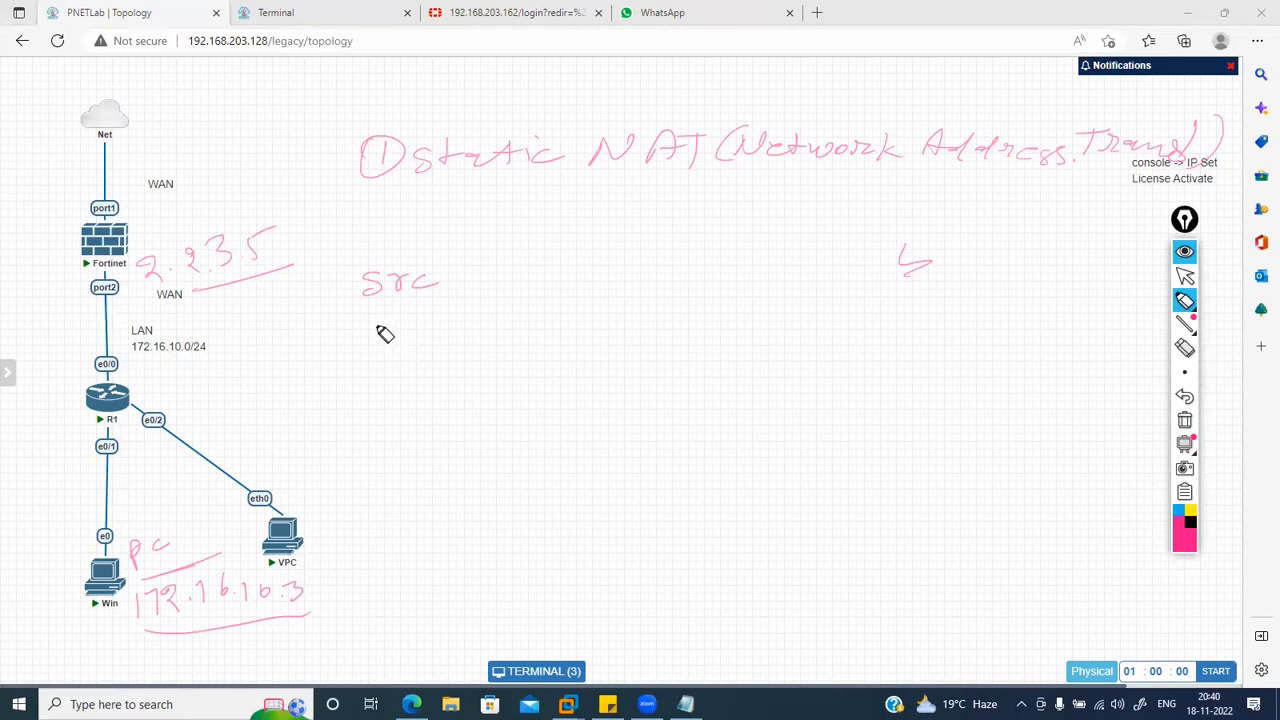
Step: Write 'src NAT' mapping 10.3 to 2.9.3.5, plus destination 142.2.2.7 underlined
left_click_drag(365, 316, 365, 338)
mouse_move(380, 322)
left_mouse_down()
mouse_move(414, 343)
mouse_move(395, 347)
left_mouse_up()
mouse_move(482, 290)
left_mouse_down()
mouse_move(549, 271)
mouse_move(553, 290)
left_mouse_up()
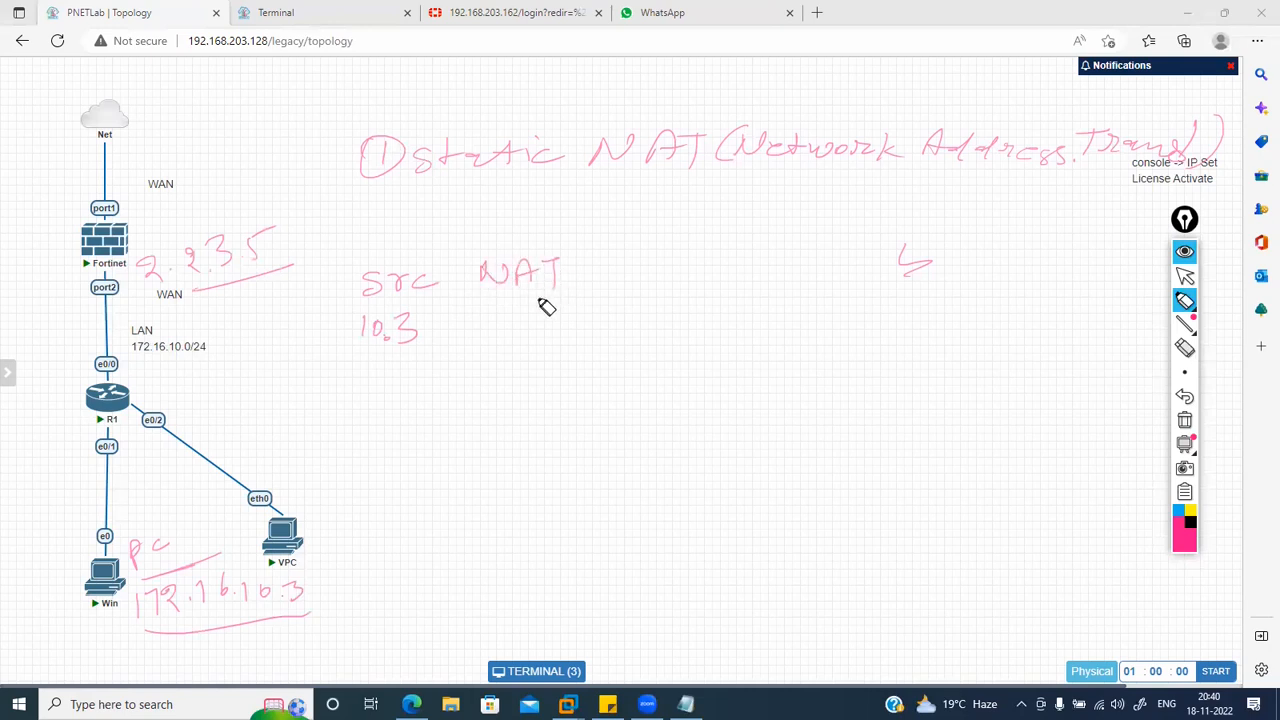
mouse_move(476, 318)
left_mouse_down()
mouse_move(509, 337)
mouse_move(529, 326)
mouse_move(591, 334)
mouse_move(654, 266)
mouse_move(889, 258)
left_mouse_up()
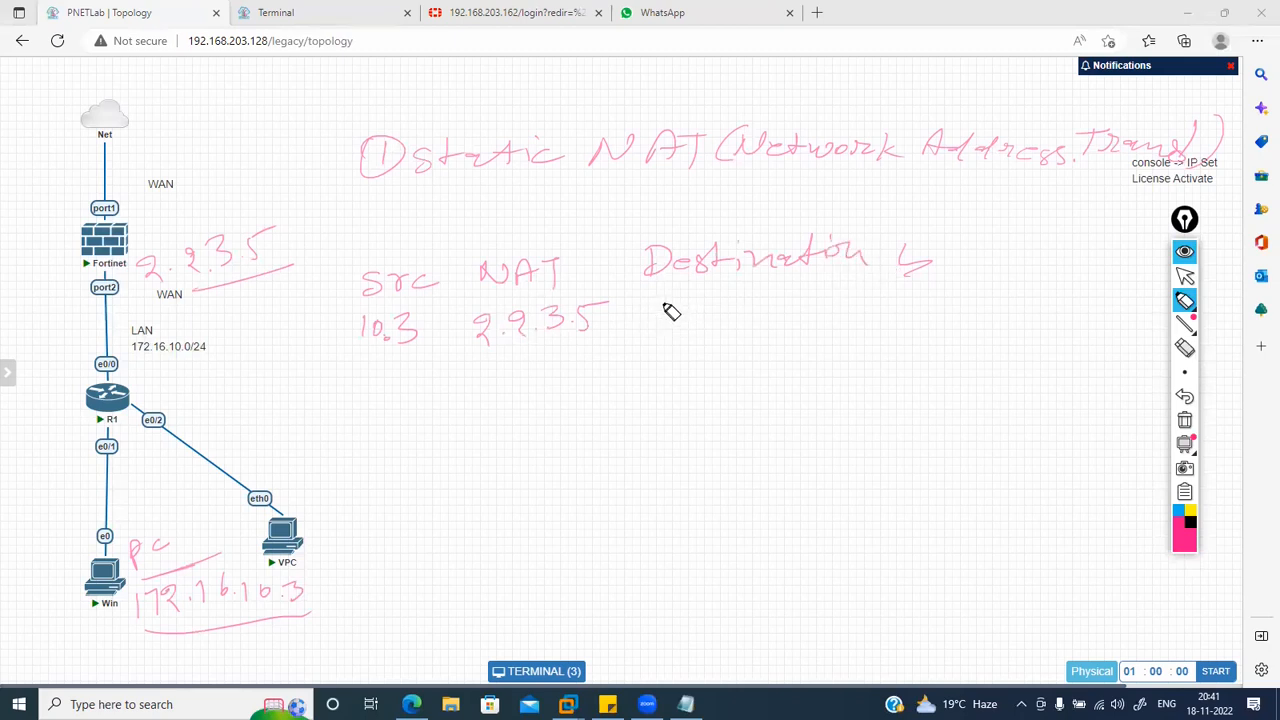
mouse_move(660, 305)
left_mouse_down()
mouse_move(716, 326)
mouse_move(788, 302)
mouse_move(848, 313)
mouse_move(838, 318)
left_mouse_up()
left_click(854, 316)
left_click_drag(645, 348, 858, 348)
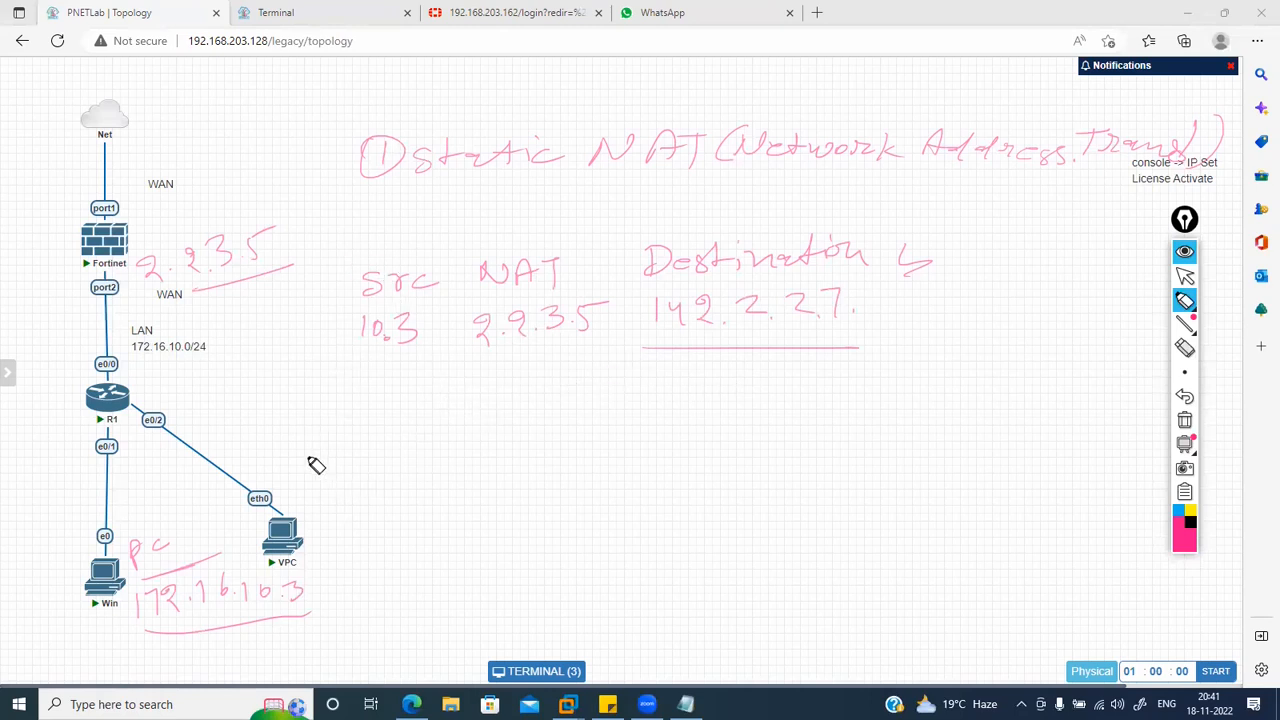
Step: Circle above src NAT, bracket the PC note, and draw a crossed-out line from the VPC
left_click_drag(404, 214, 412, 241)
left_click_drag(140, 498, 128, 545)
left_click_drag(307, 543, 350, 508)
left_click_drag(305, 548, 385, 527)
left_click_drag(386, 507, 419, 528)
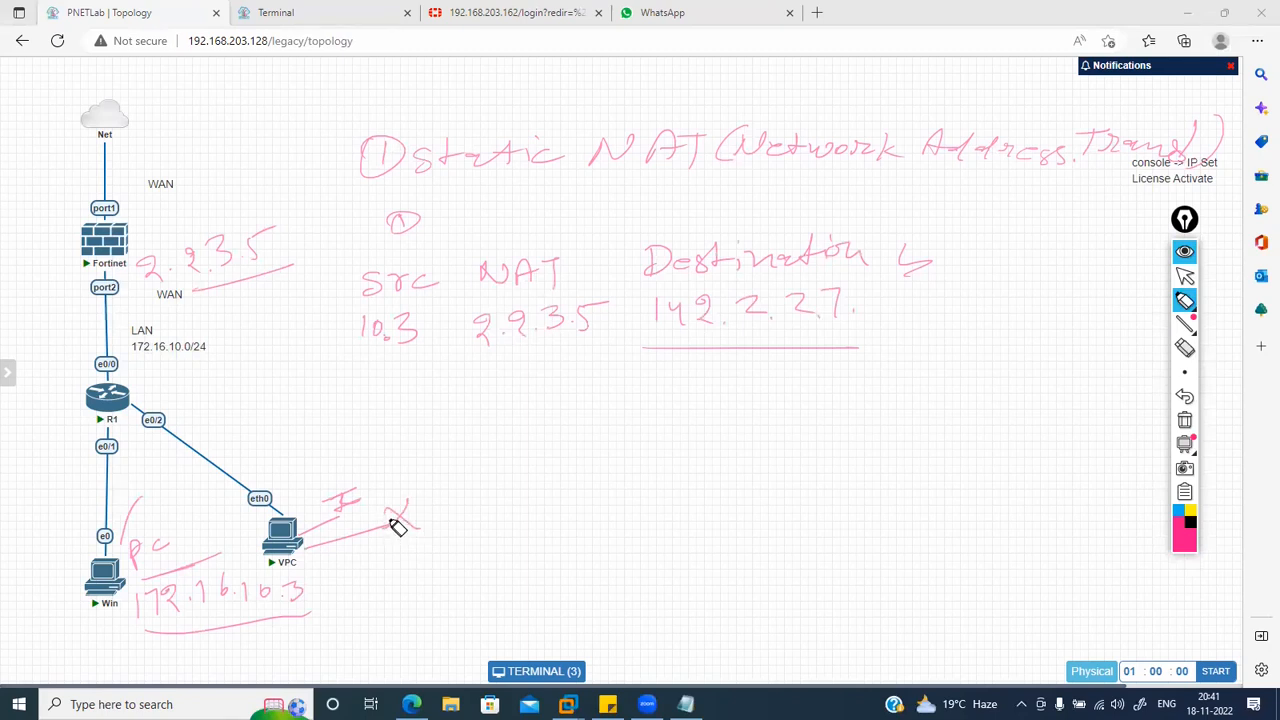
Step: Clear all static NAT notes with the trash icon and handwrite 'Dynamic NAT' at the top
left_click(1184, 420)
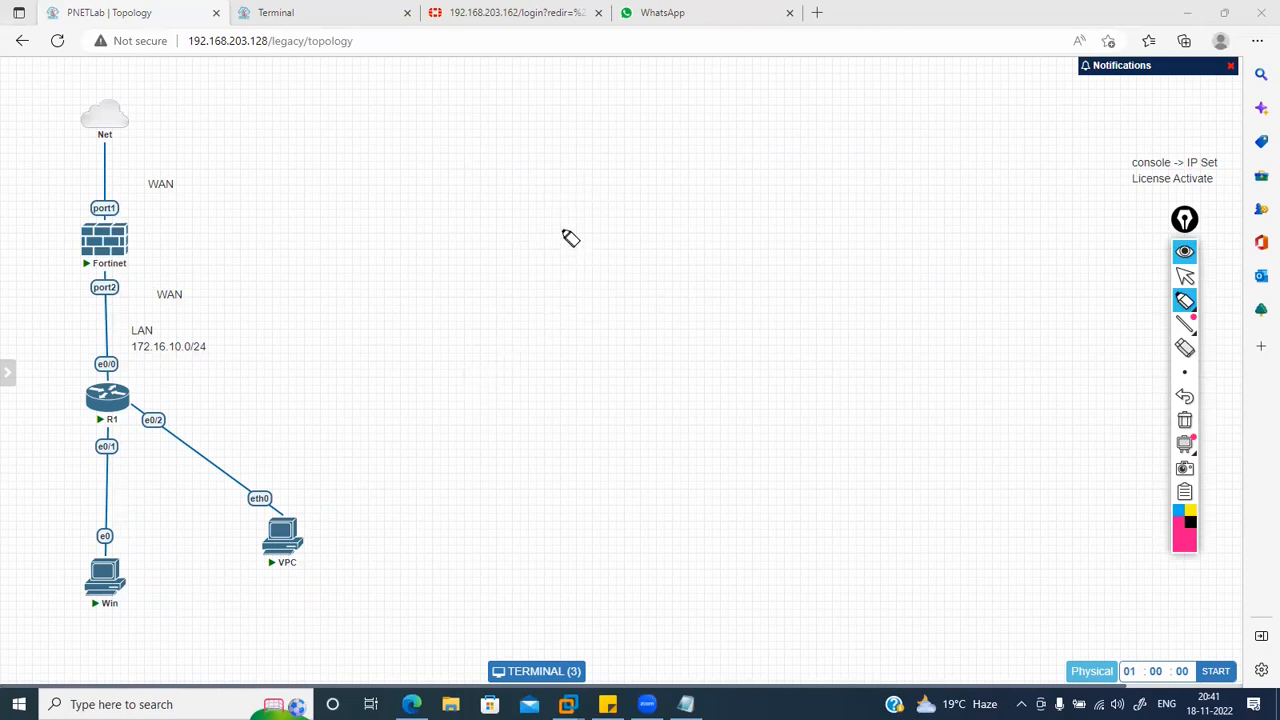
mouse_move(387, 138)
left_mouse_down()
mouse_move(418, 143)
mouse_move(420, 160)
mouse_move(526, 129)
mouse_move(682, 141)
mouse_move(651, 137)
mouse_move(651, 120)
mouse_move(663, 131)
mouse_move(641, 129)
left_mouse_up()
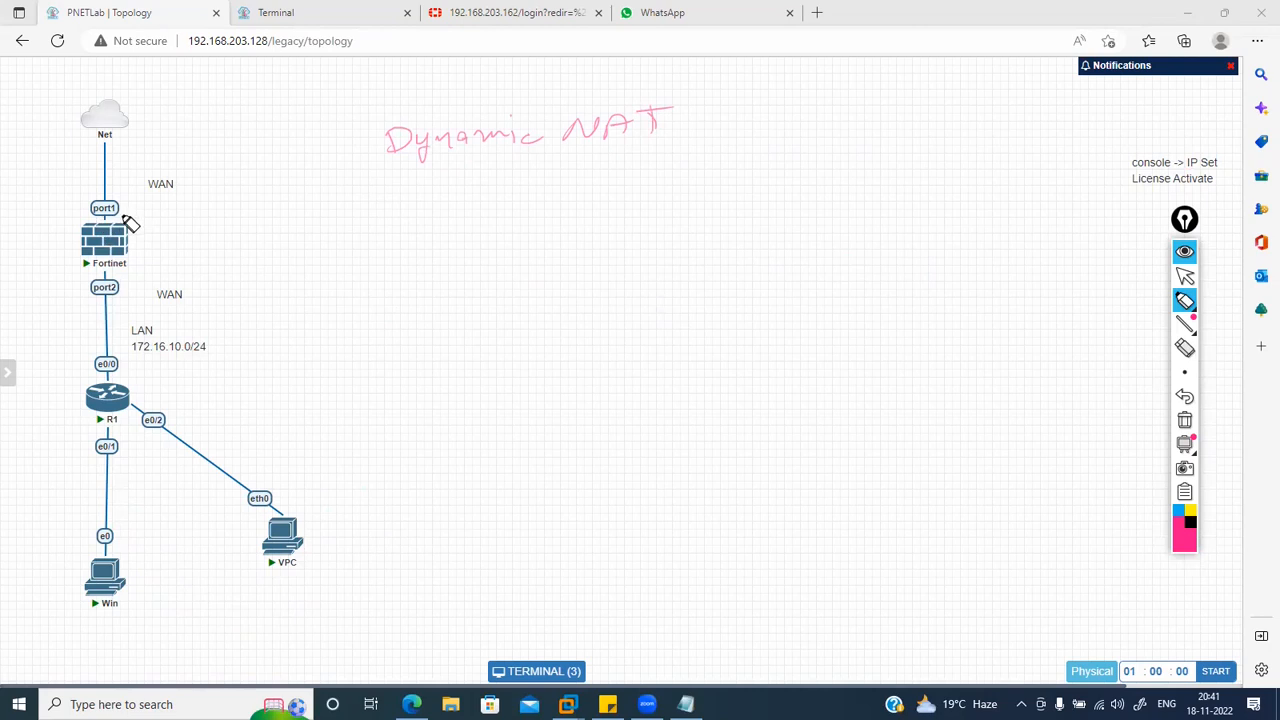
Step: Draw an arrow from port1 to 'single IP', write and box '3-4-5', and write '5-' below
left_click_drag(120, 221, 312, 196)
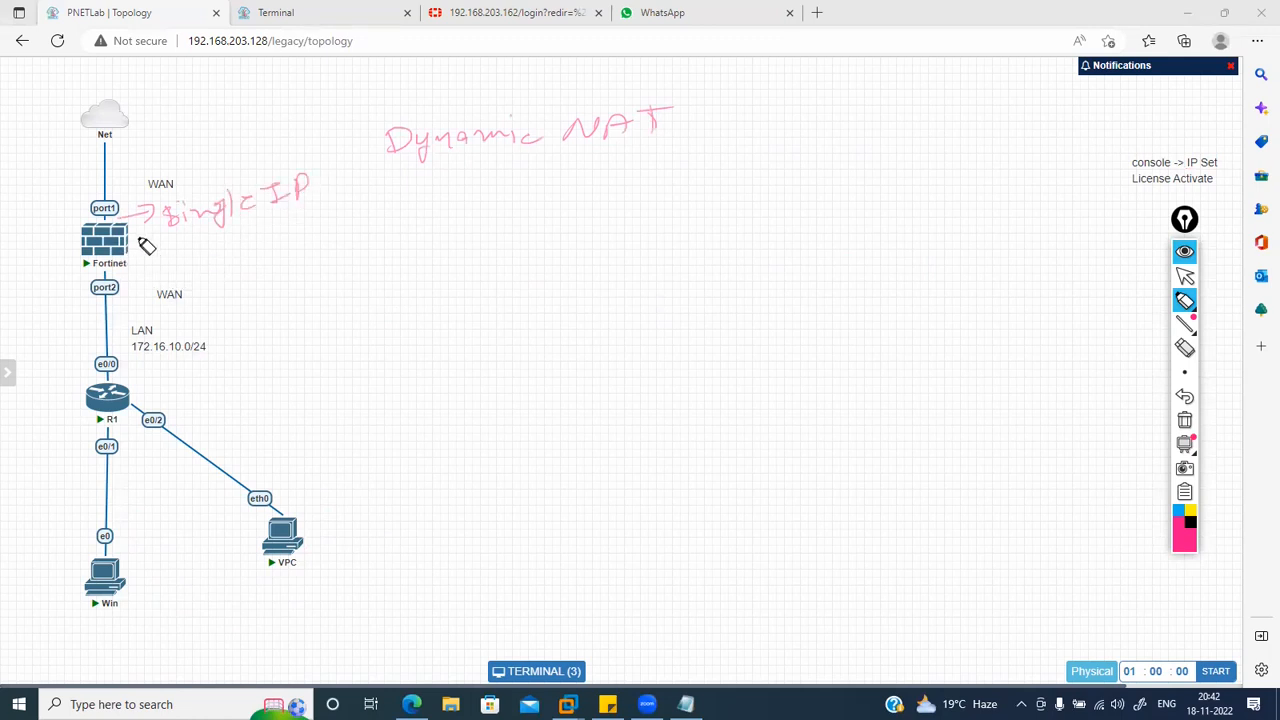
mouse_move(216, 251)
left_mouse_down()
mouse_move(234, 263)
mouse_move(308, 254)
mouse_move(330, 224)
left_mouse_up()
mouse_move(240, 283)
left_mouse_down()
mouse_move(352, 250)
mouse_move(214, 274)
mouse_move(343, 240)
mouse_move(340, 252)
left_mouse_up()
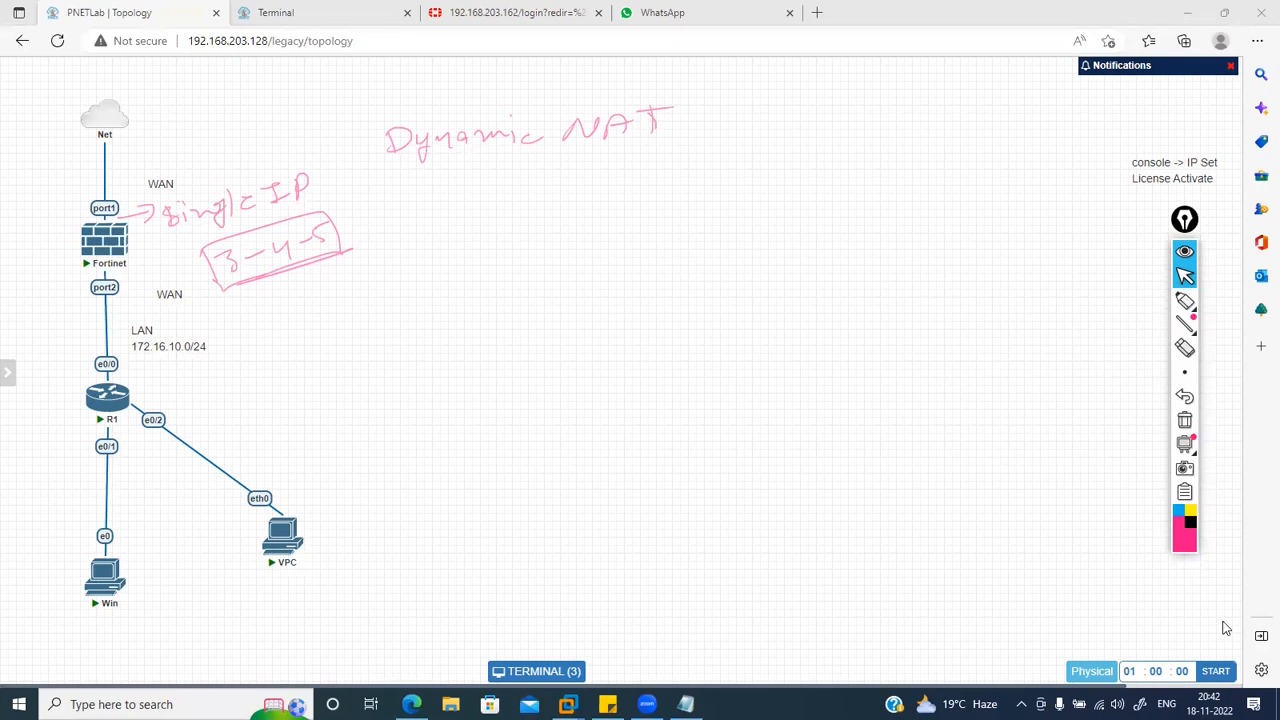
left_click(1185, 304)
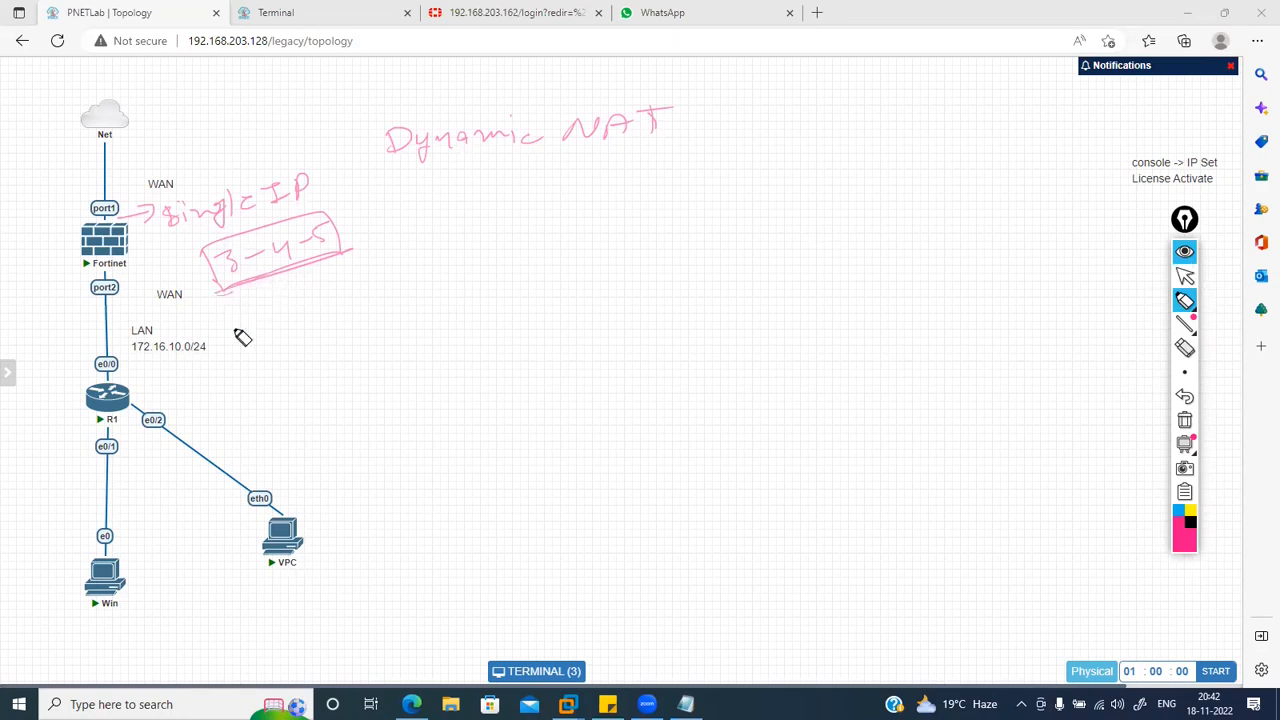
mouse_move(275, 300)
left_mouse_down()
mouse_move(285, 312)
mouse_move(269, 320)
left_mouse_up()
left_click_drag(275, 298, 320, 297)
Step: Sketch a firewall box labelled FW connected down to a switch and several PCs
left_click_drag(416, 448, 416, 472)
left_click_drag(404, 426, 449, 466)
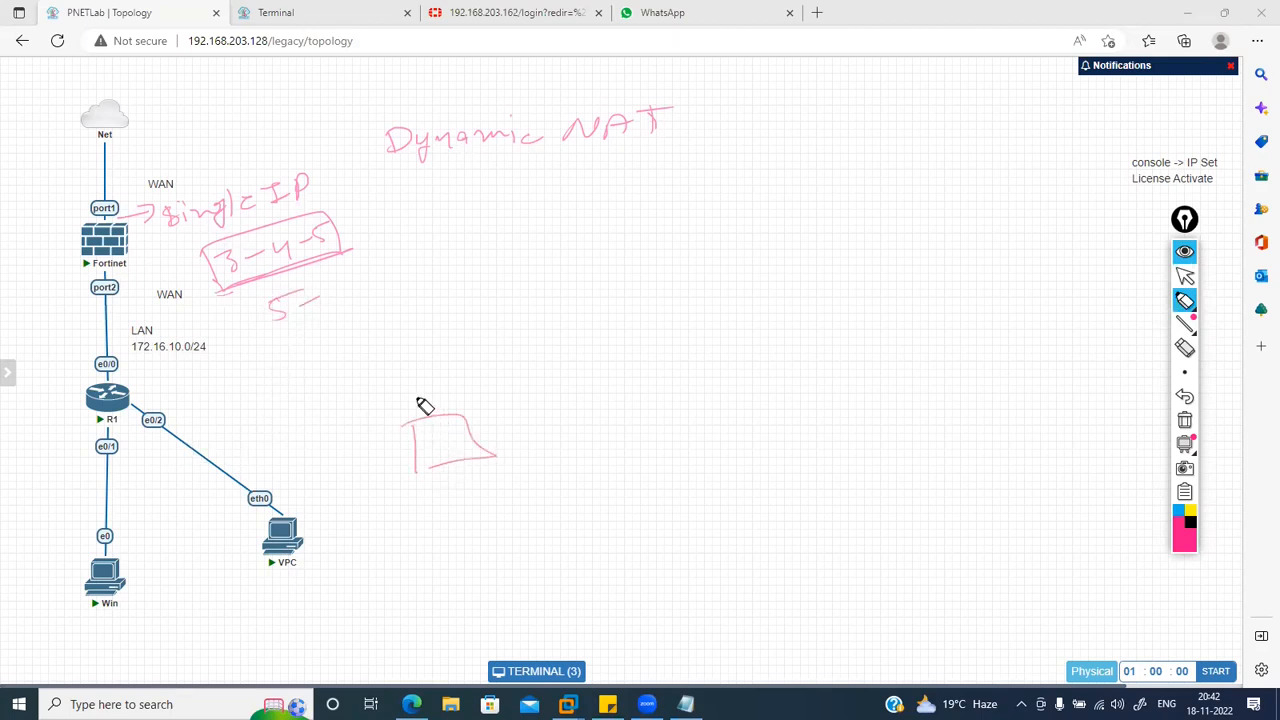
mouse_move(419, 410)
left_mouse_down()
mouse_move(480, 400)
mouse_move(430, 330)
mouse_move(386, 320)
mouse_move(466, 317)
mouse_move(443, 317)
left_mouse_up()
mouse_move(444, 464)
left_mouse_down()
mouse_move(441, 500)
mouse_move(517, 503)
mouse_move(431, 523)
mouse_move(478, 520)
mouse_move(337, 597)
mouse_move(378, 594)
mouse_move(338, 614)
left_mouse_up()
mouse_move(437, 540)
left_mouse_down()
mouse_move(409, 586)
mouse_move(443, 609)
mouse_move(414, 634)
left_mouse_up()
mouse_move(480, 540)
left_mouse_down()
mouse_move(491, 586)
mouse_move(474, 611)
mouse_move(494, 597)
left_mouse_up()
mouse_move(510, 522)
left_mouse_down()
mouse_move(555, 600)
mouse_move(608, 534)
mouse_move(651, 537)
mouse_move(620, 552)
mouse_move(600, 594)
mouse_move(632, 587)
mouse_move(677, 491)
mouse_move(668, 520)
mouse_move(714, 537)
left_mouse_up()
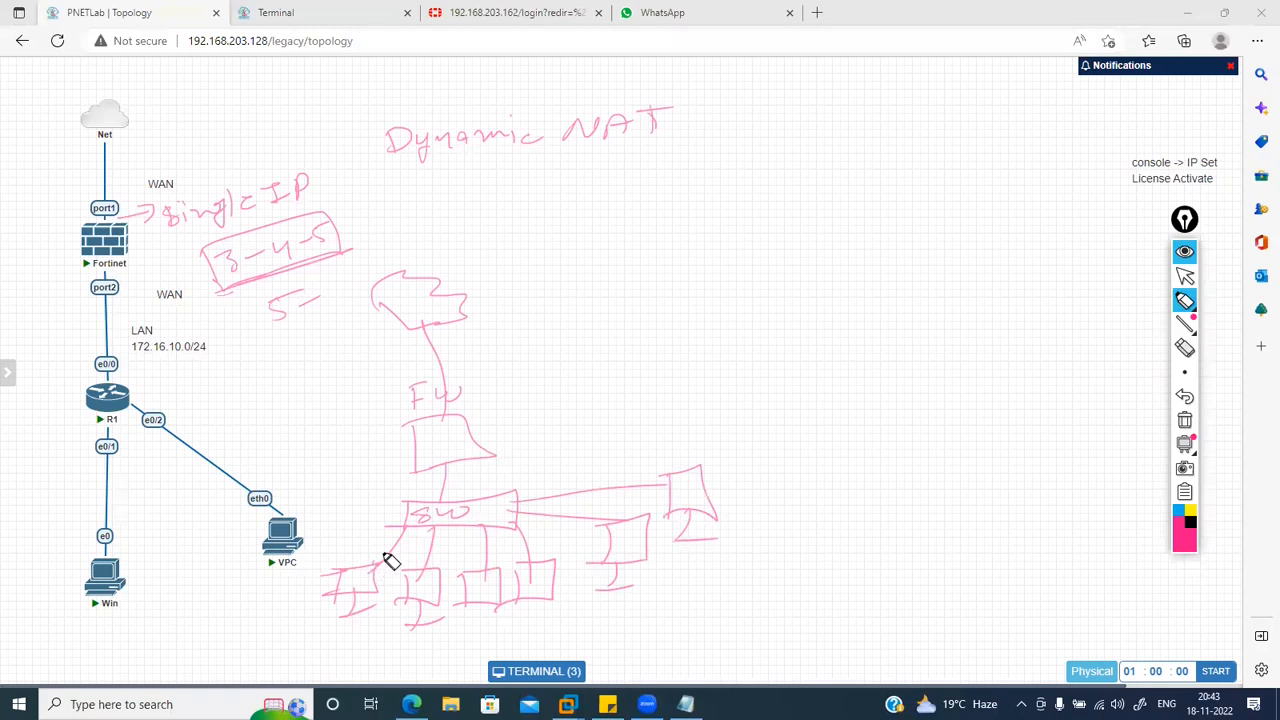
Step: Label the firewall 'FW SIP', add a circled 1, and trace PC traffic paths up through it
mouse_move(475, 377)
left_mouse_down()
mouse_move(472, 391)
mouse_move(491, 374)
mouse_move(513, 385)
left_mouse_up()
left_click_drag(525, 386, 537, 357)
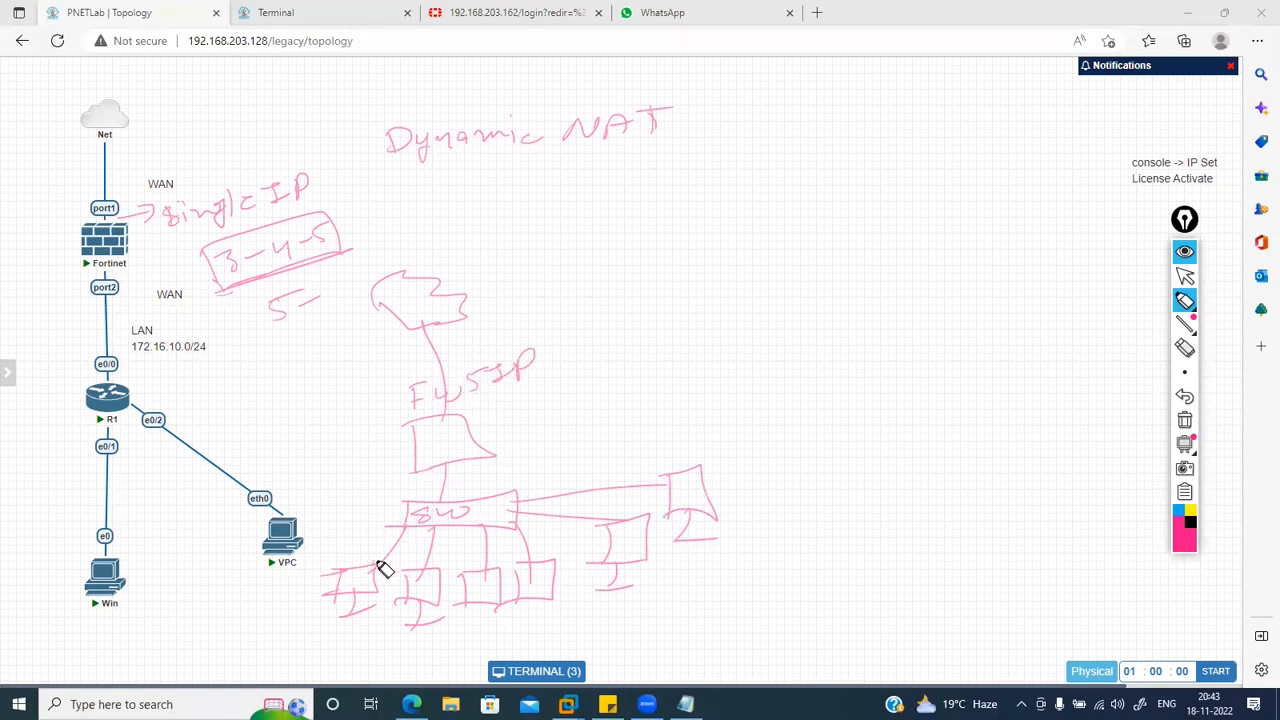
mouse_move(373, 555)
left_mouse_down()
mouse_move(434, 423)
mouse_move(575, 356)
left_mouse_up()
left_click_drag(509, 399, 507, 392)
left_click_drag(496, 389, 497, 404)
mouse_move(436, 566)
left_mouse_down()
mouse_move(582, 403)
mouse_move(591, 417)
mouse_move(580, 391)
mouse_move(572, 398)
left_mouse_up()
left_click_drag(490, 562, 571, 444)
mouse_move(543, 552)
left_mouse_down()
mouse_move(564, 476)
mouse_move(556, 505)
mouse_move(621, 409)
mouse_move(628, 436)
left_mouse_up()
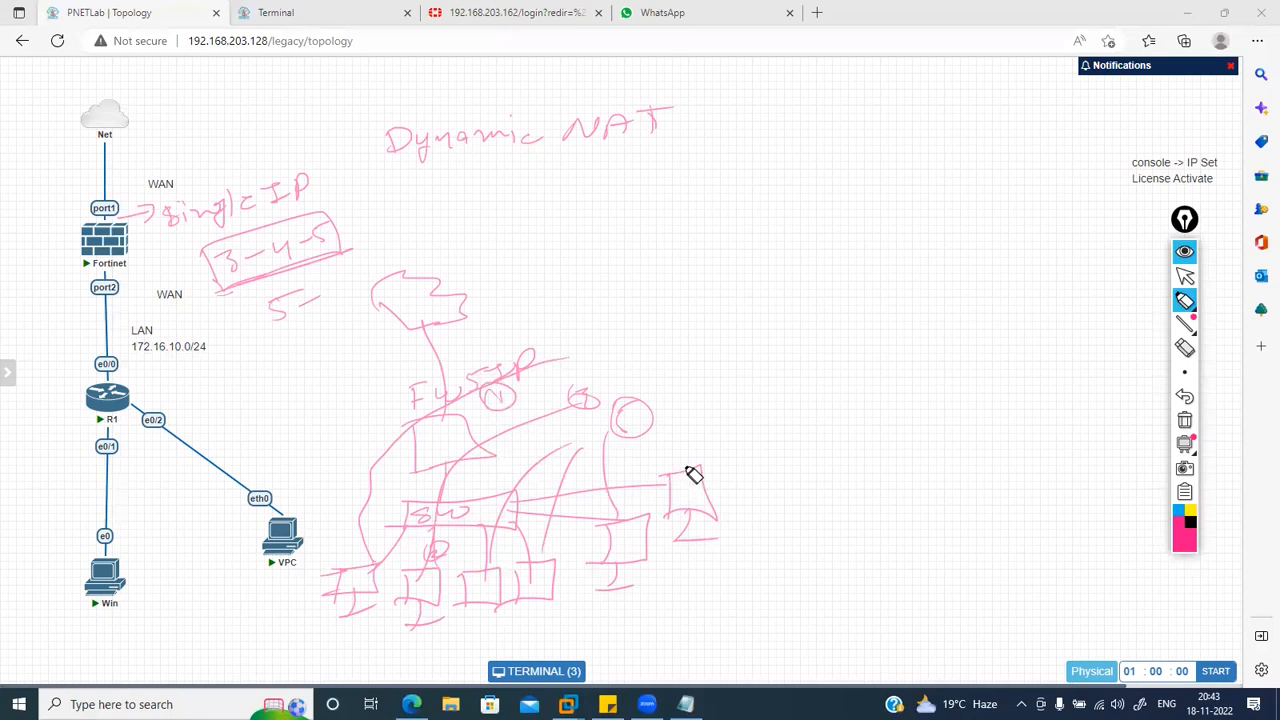
Step: Extend a line up from the right-hand PC and write a circled 5 with 'Book' beside FW SIP
left_click_drag(694, 468, 668, 424)
mouse_move(593, 360)
left_mouse_down()
mouse_move(597, 343)
mouse_move(644, 360)
mouse_move(726, 357)
mouse_move(703, 351)
mouse_move(714, 358)
left_mouse_up()
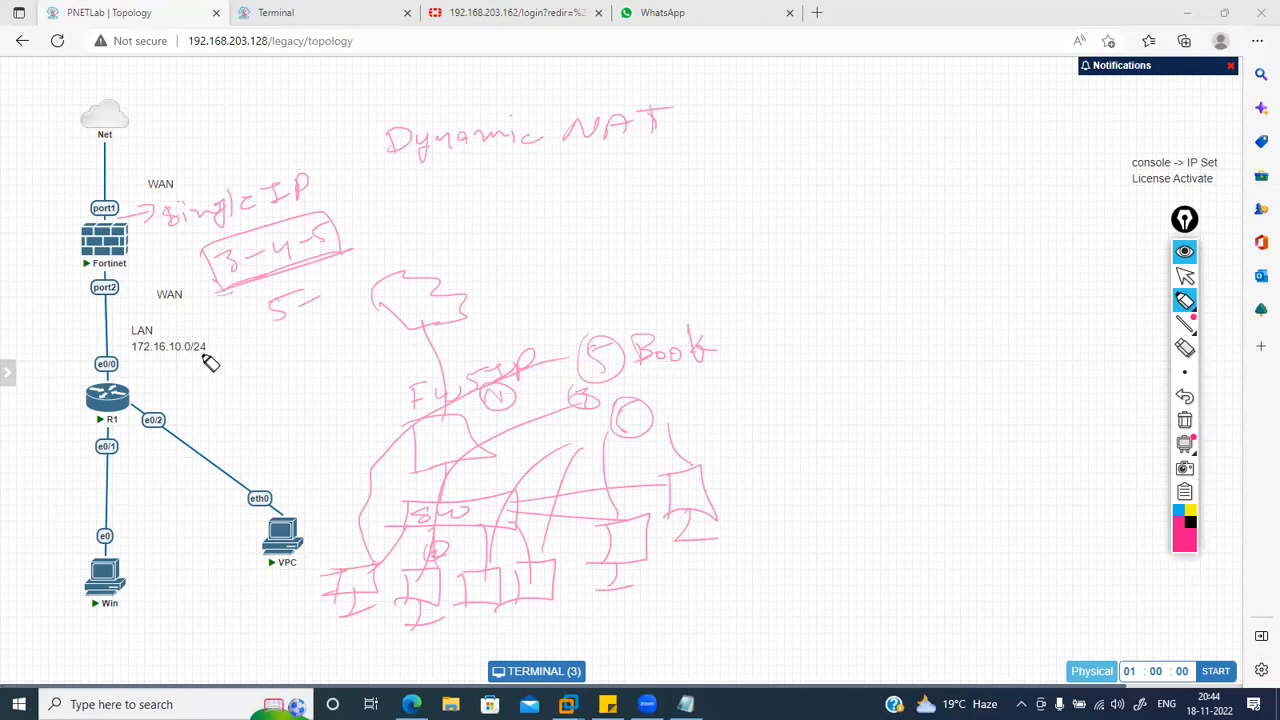
Step: Add underlined 'PAT', circled 5s and the underlined '5-6,7-10' ranges, then clear all annotations
left_click_drag(528, 166, 600, 188)
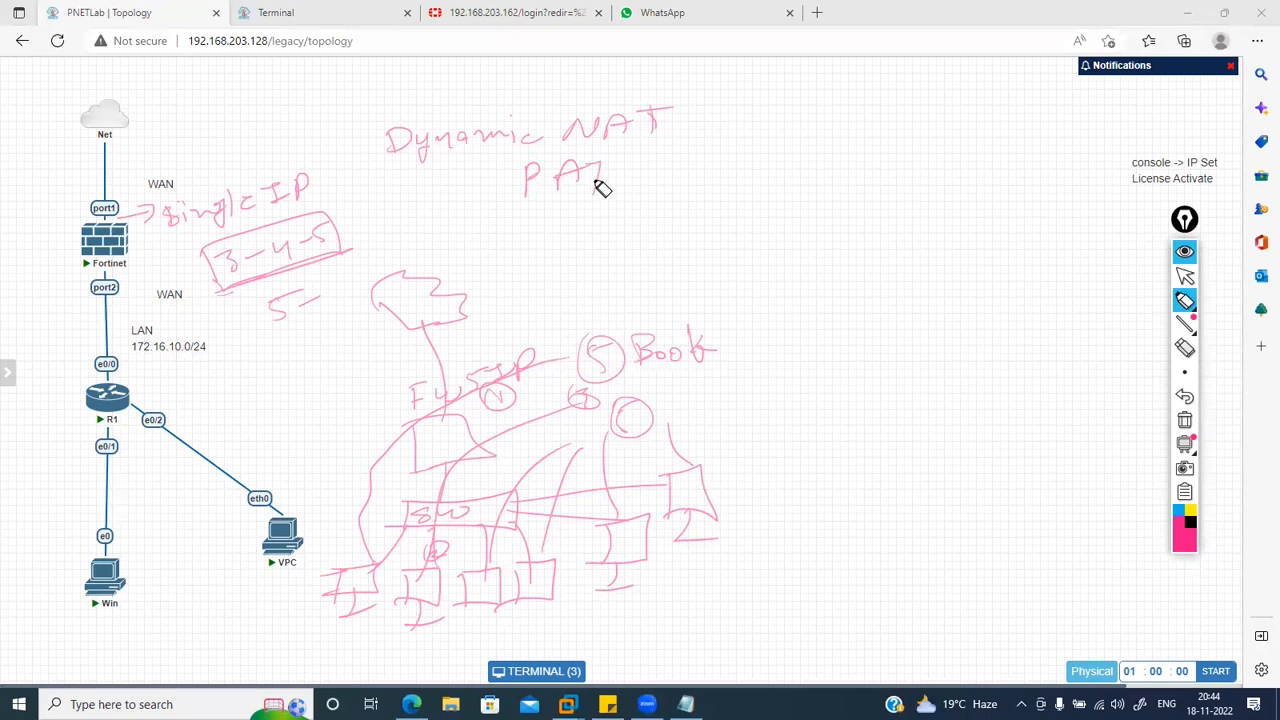
mouse_move(515, 214)
left_mouse_down()
mouse_move(628, 191)
mouse_move(640, 152)
left_mouse_up()
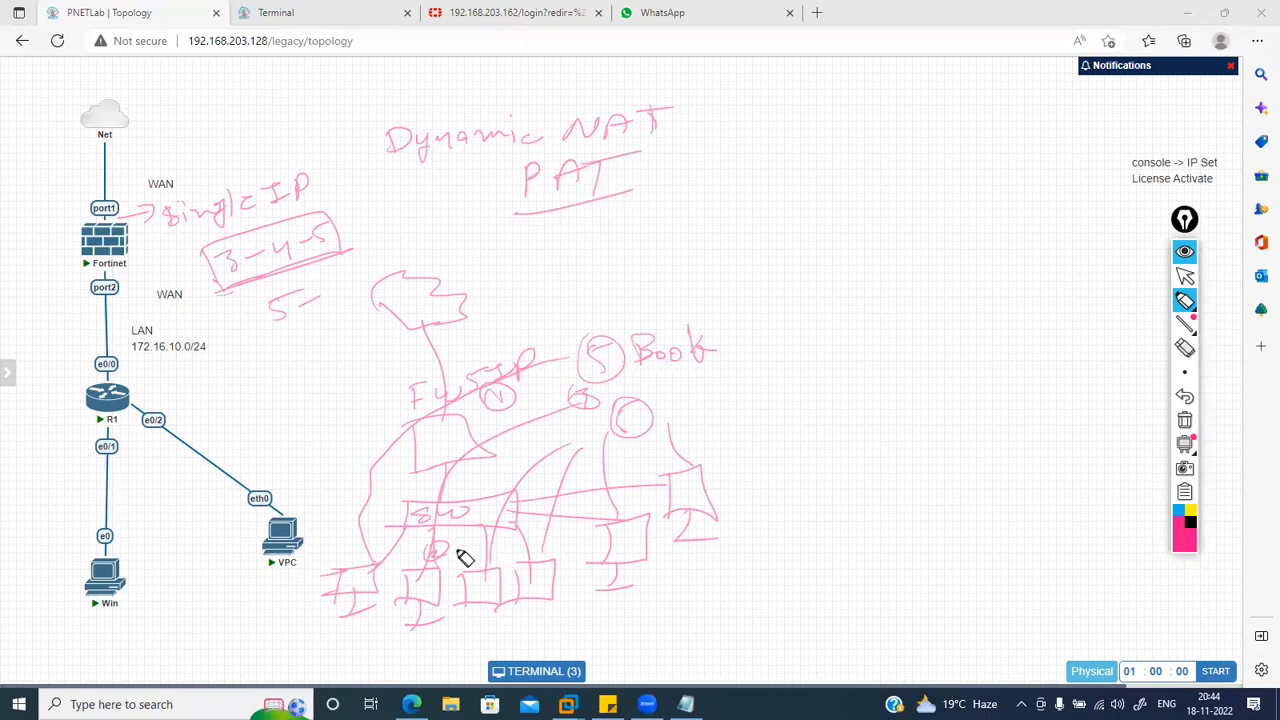
mouse_move(700, 408)
left_mouse_down()
mouse_move(686, 403)
mouse_move(720, 411)
mouse_move(694, 409)
mouse_move(698, 420)
left_mouse_up()
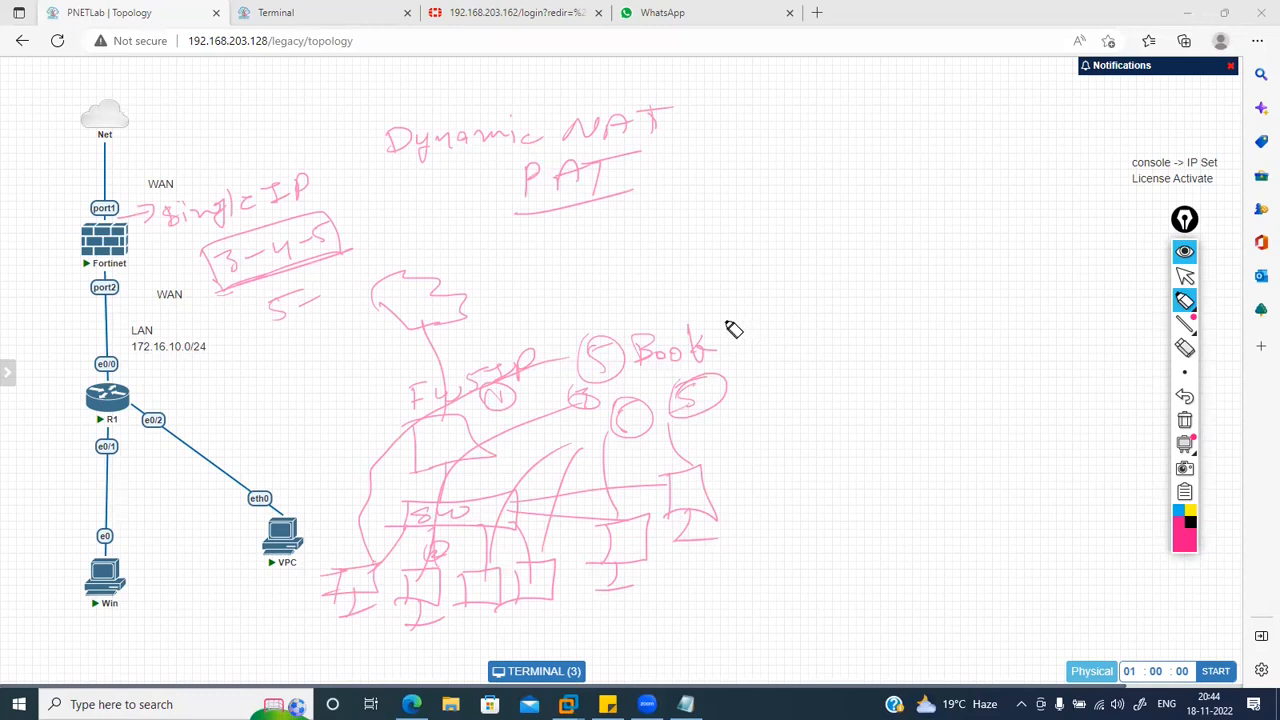
mouse_move(765, 301)
left_mouse_down()
mouse_move(751, 322)
mouse_move(930, 324)
left_mouse_up()
left_click_drag(940, 310, 941, 311)
left_click_drag(786, 352, 983, 349)
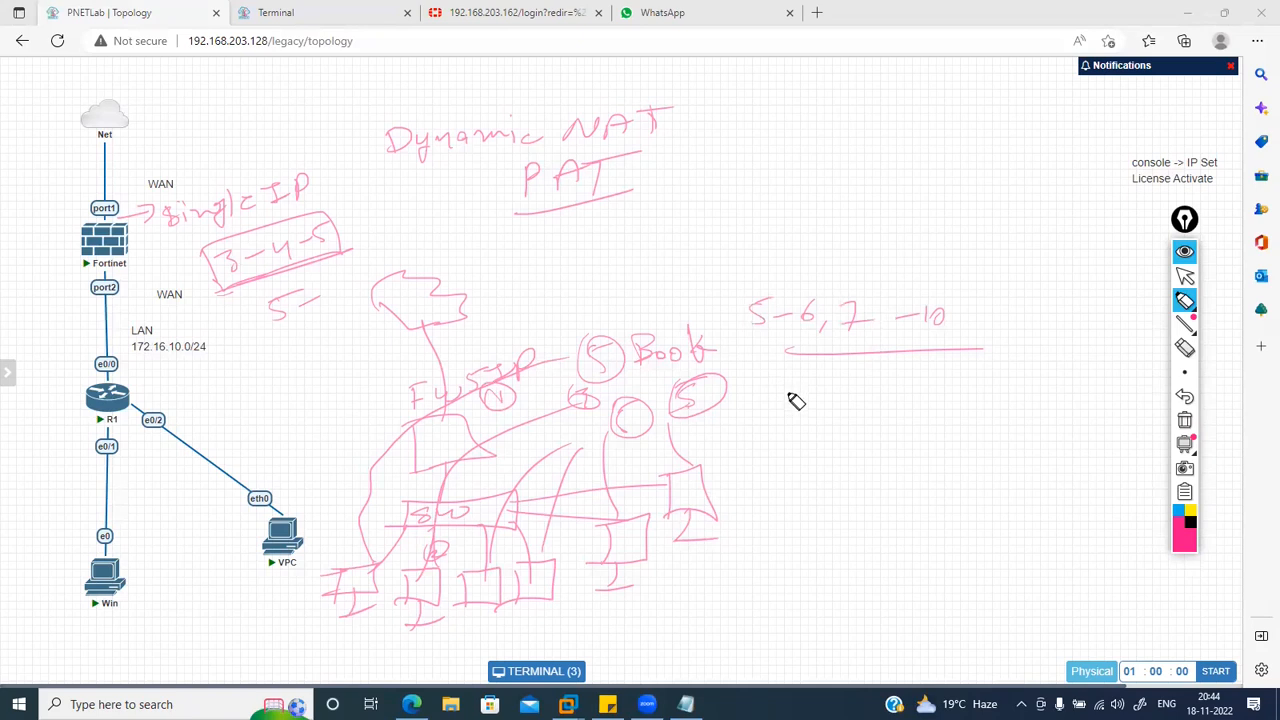
mouse_move(784, 398)
left_mouse_down()
mouse_move(797, 425)
mouse_move(826, 415)
left_mouse_up()
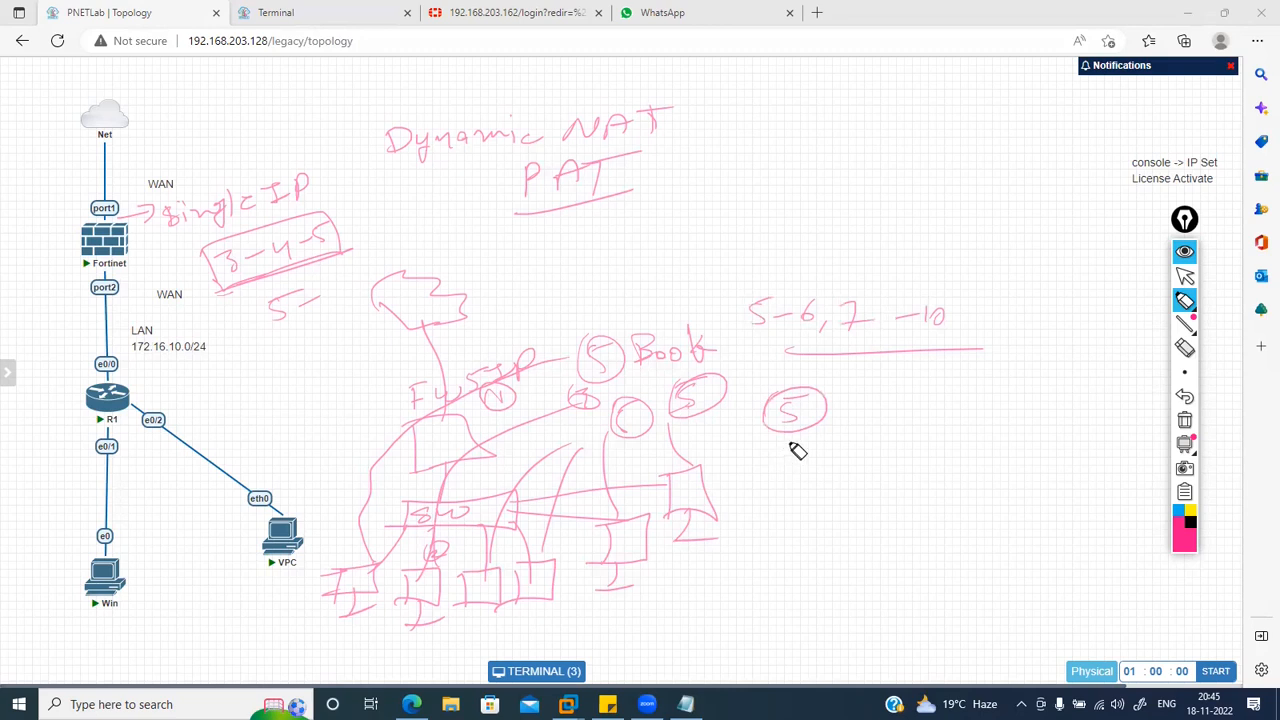
left_click(1184, 444)
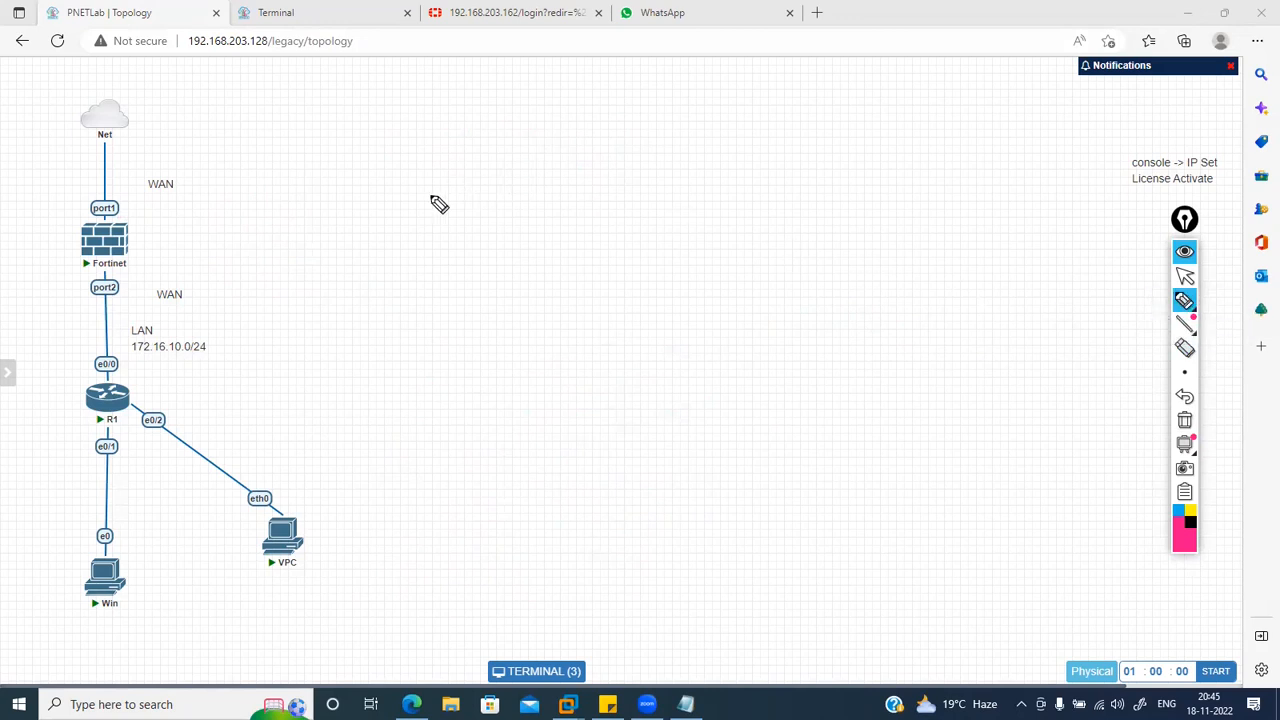
Step: Handwrite 'PAT (Port Address Translation)' at the top and draw a line out from Fortinet port1
mouse_move(471, 150)
left_mouse_down()
mouse_move(480, 169)
mouse_move(499, 155)
mouse_move(537, 177)
left_mouse_up()
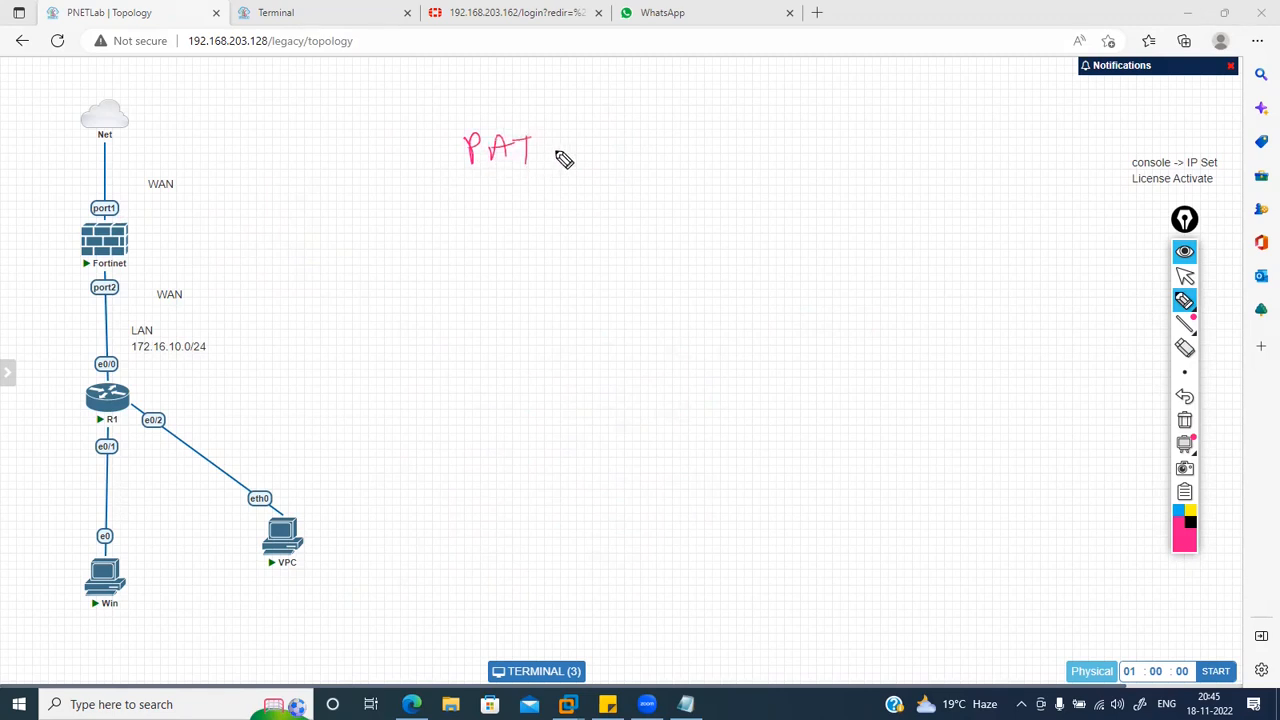
mouse_move(557, 120)
left_mouse_down()
mouse_move(546, 156)
mouse_move(676, 136)
mouse_move(686, 151)
mouse_move(786, 146)
mouse_move(804, 158)
mouse_move(868, 132)
left_mouse_up()
mouse_move(850, 133)
left_mouse_down()
mouse_move(853, 157)
mouse_move(909, 151)
mouse_move(943, 129)
mouse_move(955, 148)
mouse_move(999, 150)
mouse_move(1046, 123)
mouse_move(1052, 155)
left_mouse_up()
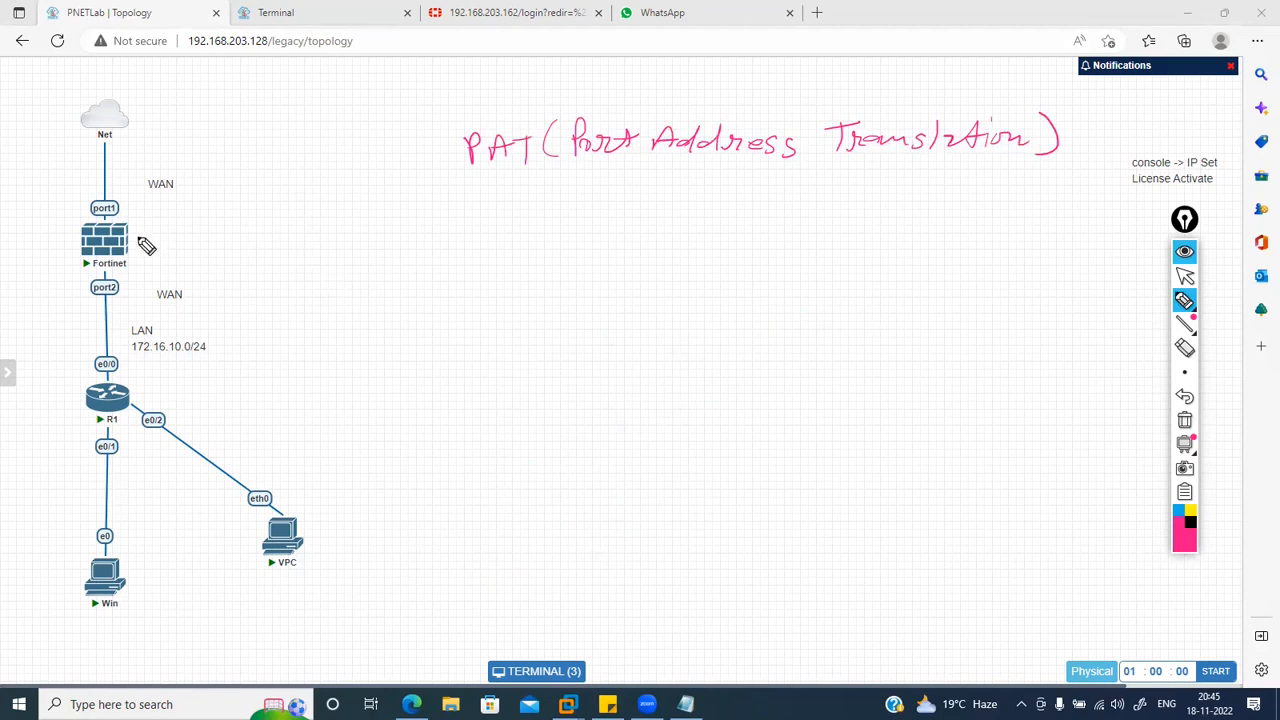
mouse_move(120, 218)
left_mouse_down()
mouse_move(196, 214)
mouse_move(208, 195)
mouse_move(226, 206)
mouse_move(325, 172)
left_mouse_up()
Step: Complete the handwritten 203.1.1.2 and write 172.16.10.3 under the Win host
left_click(265, 196)
left_click(287, 189)
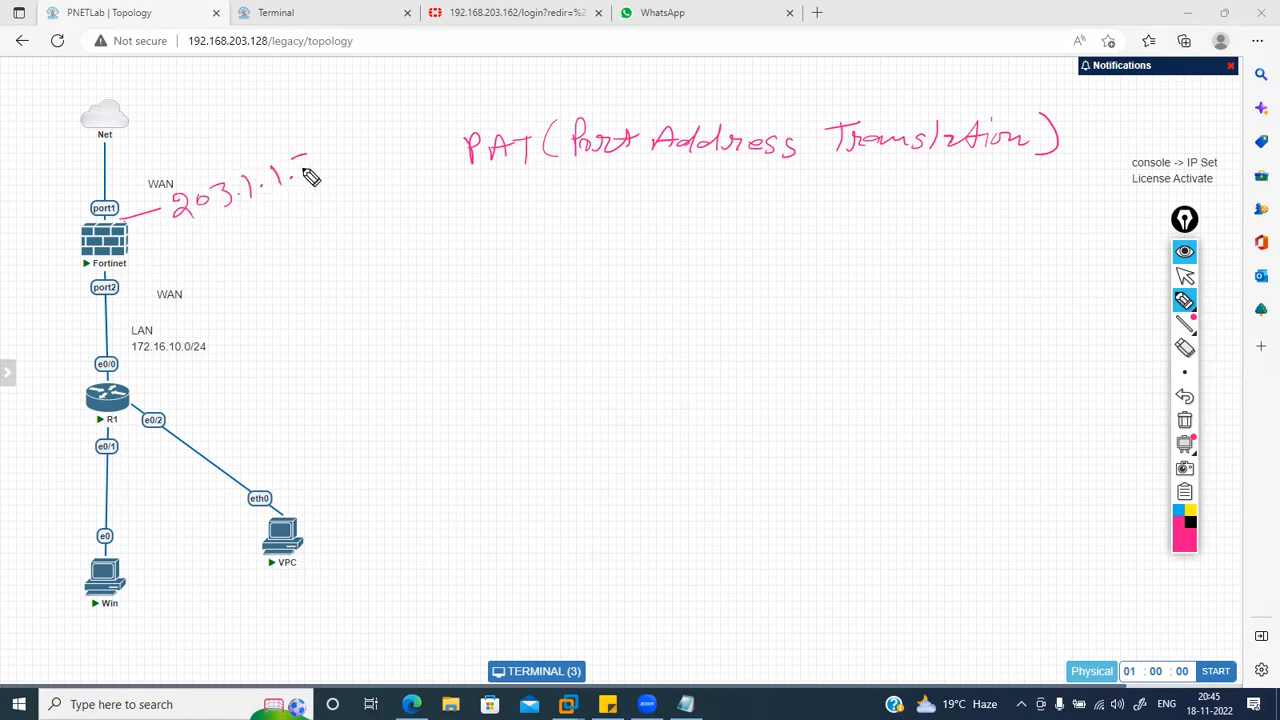
mouse_move(93, 616)
left_mouse_down()
mouse_move(91, 630)
mouse_move(116, 628)
mouse_move(199, 597)
left_mouse_up()
left_click(147, 619)
left_click(178, 618)
left_click(212, 604)
left_click_drag(215, 591, 214, 606)
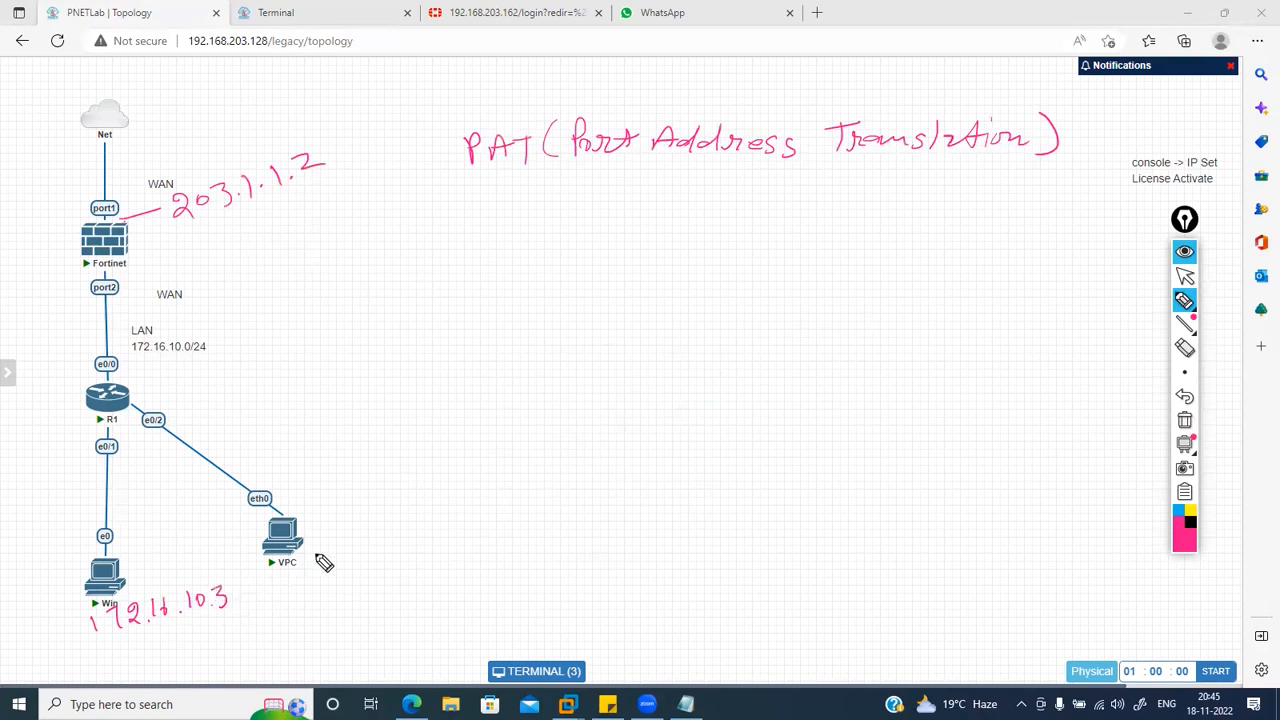
Step: Label the VPC 104, box R1 as SW with connection loops, and underline 203.1.1.2
left_click_drag(341, 556, 349, 566)
left_click_drag(131, 404, 226, 408)
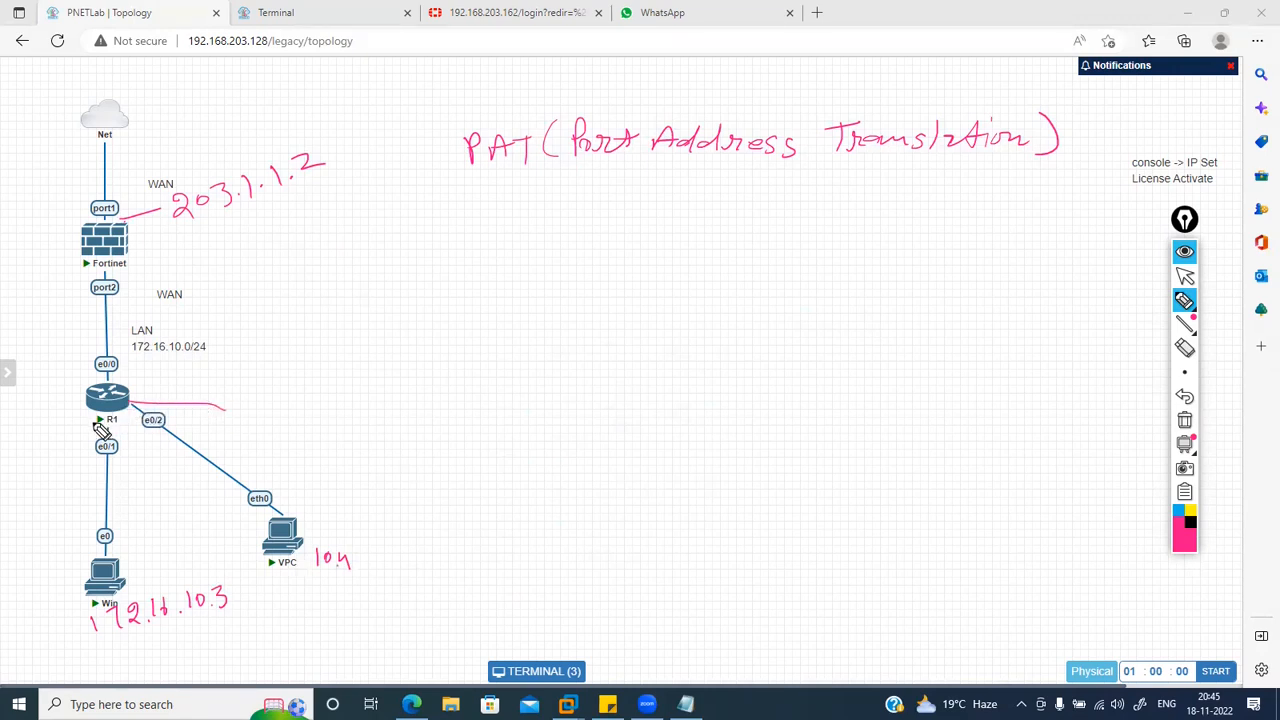
mouse_move(88, 392)
left_mouse_down()
mouse_move(90, 418)
mouse_move(141, 376)
mouse_move(104, 414)
left_mouse_up()
mouse_move(168, 372)
left_mouse_down()
mouse_move(157, 387)
mouse_move(198, 372)
left_mouse_up()
mouse_move(229, 414)
left_mouse_down()
mouse_move(259, 457)
mouse_move(278, 446)
left_mouse_up()
mouse_move(131, 420)
left_mouse_down()
mouse_move(160, 490)
mouse_move(175, 485)
mouse_move(190, 505)
left_mouse_up()
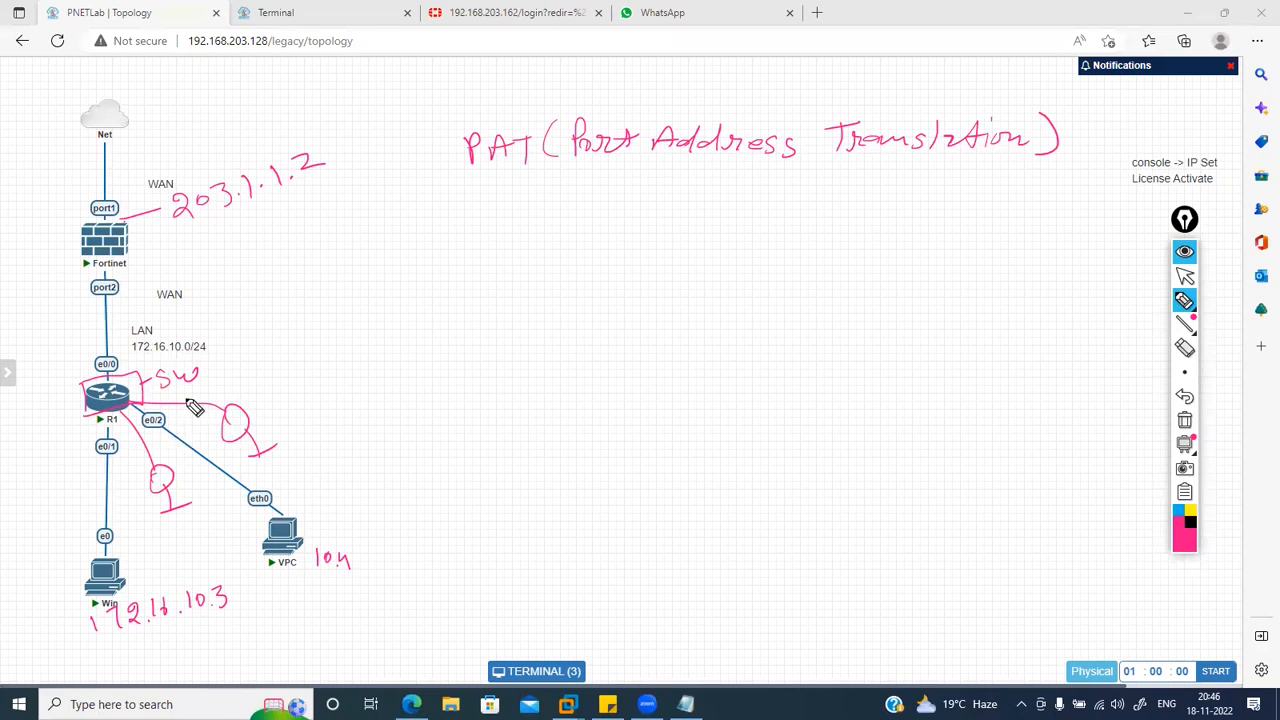
left_click_drag(170, 242, 325, 183)
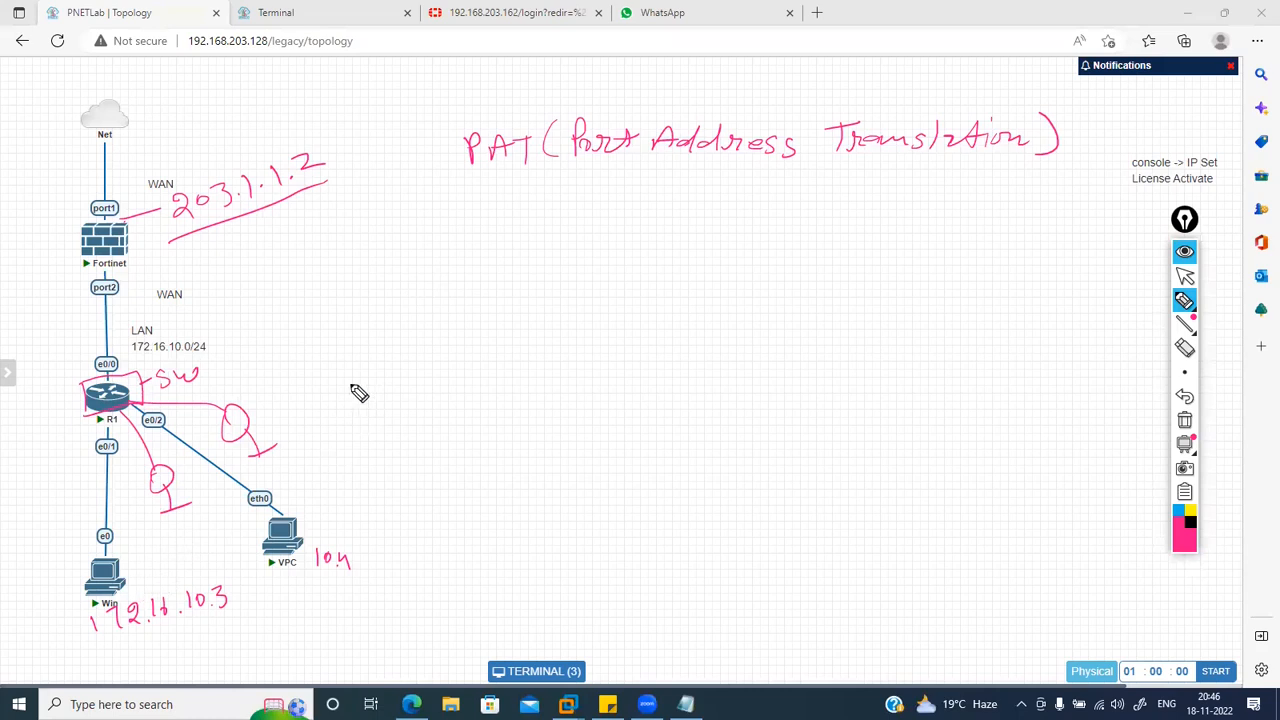
left_click_drag(141, 579, 139, 590)
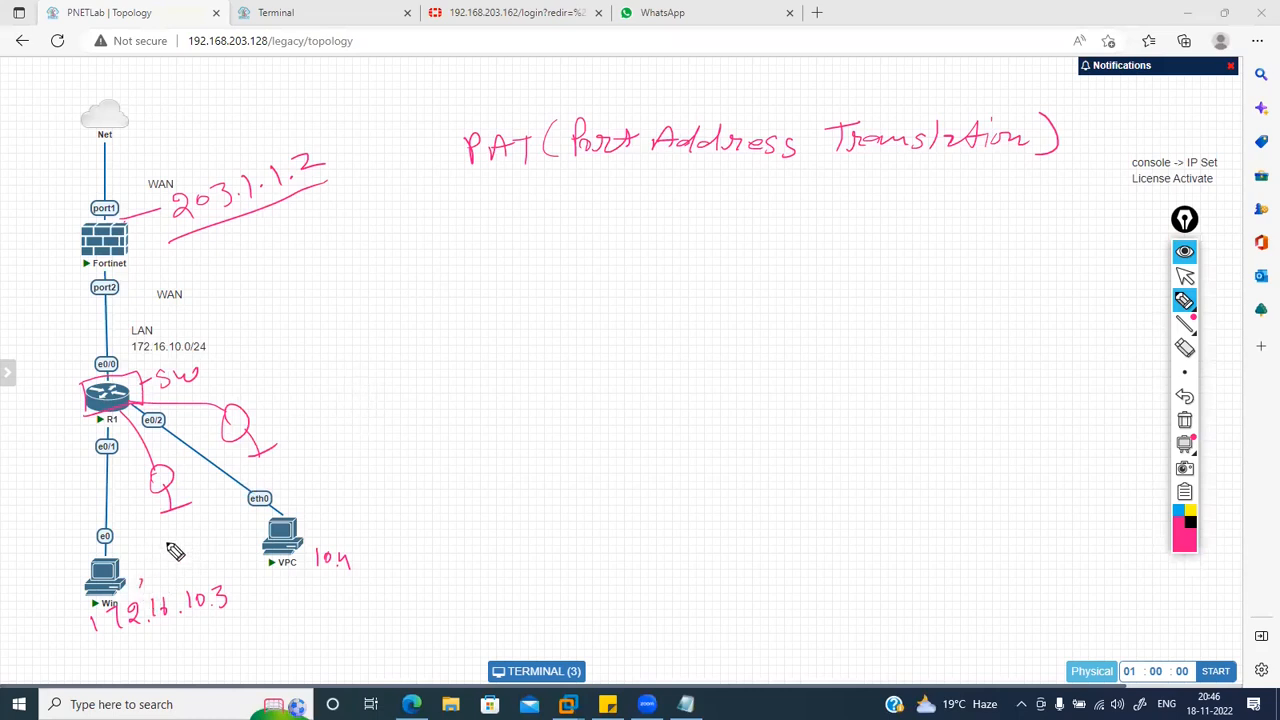
Step: Write 'src 10.3' and 'NAT 203.1.1.2', underlining the NAT address
mouse_move(372, 237)
left_mouse_down()
mouse_move(360, 254)
mouse_move(393, 241)
left_mouse_up()
mouse_move(410, 240)
left_mouse_down()
mouse_move(358, 302)
mouse_move(374, 283)
mouse_move(406, 291)
left_mouse_up()
left_click(395, 289)
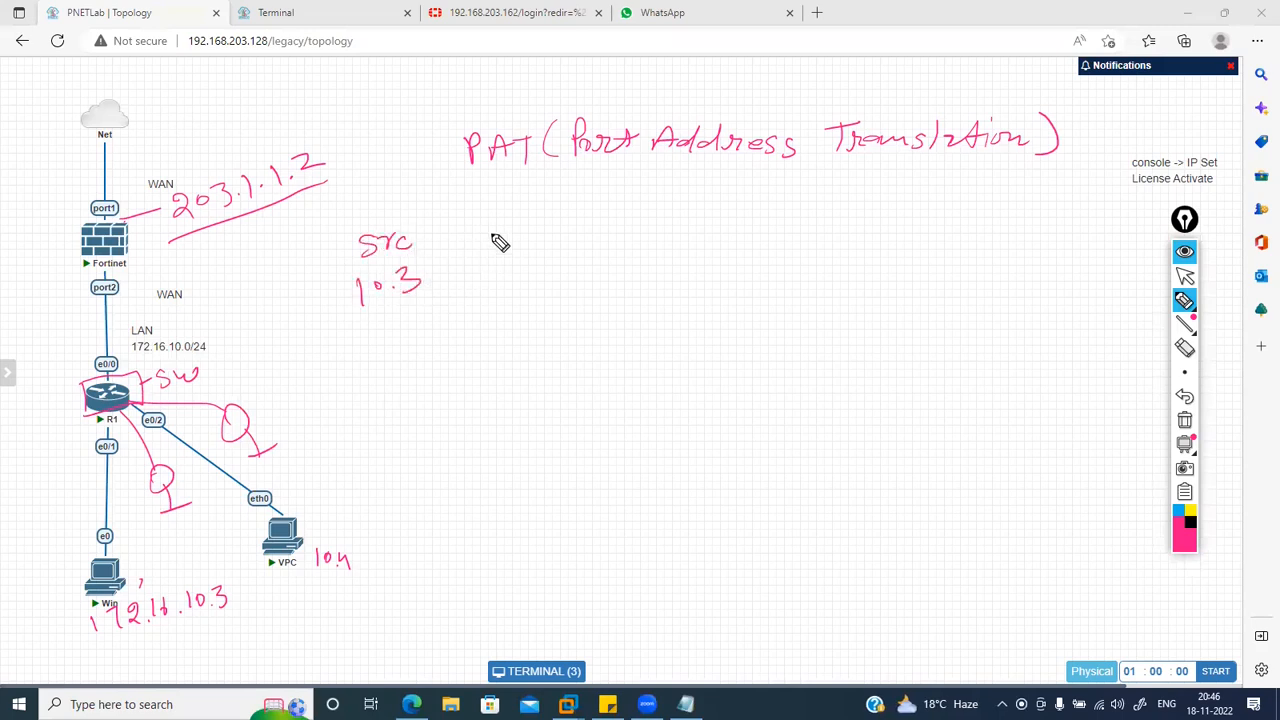
mouse_move(466, 244)
left_mouse_down()
mouse_move(540, 223)
mouse_move(536, 240)
left_mouse_up()
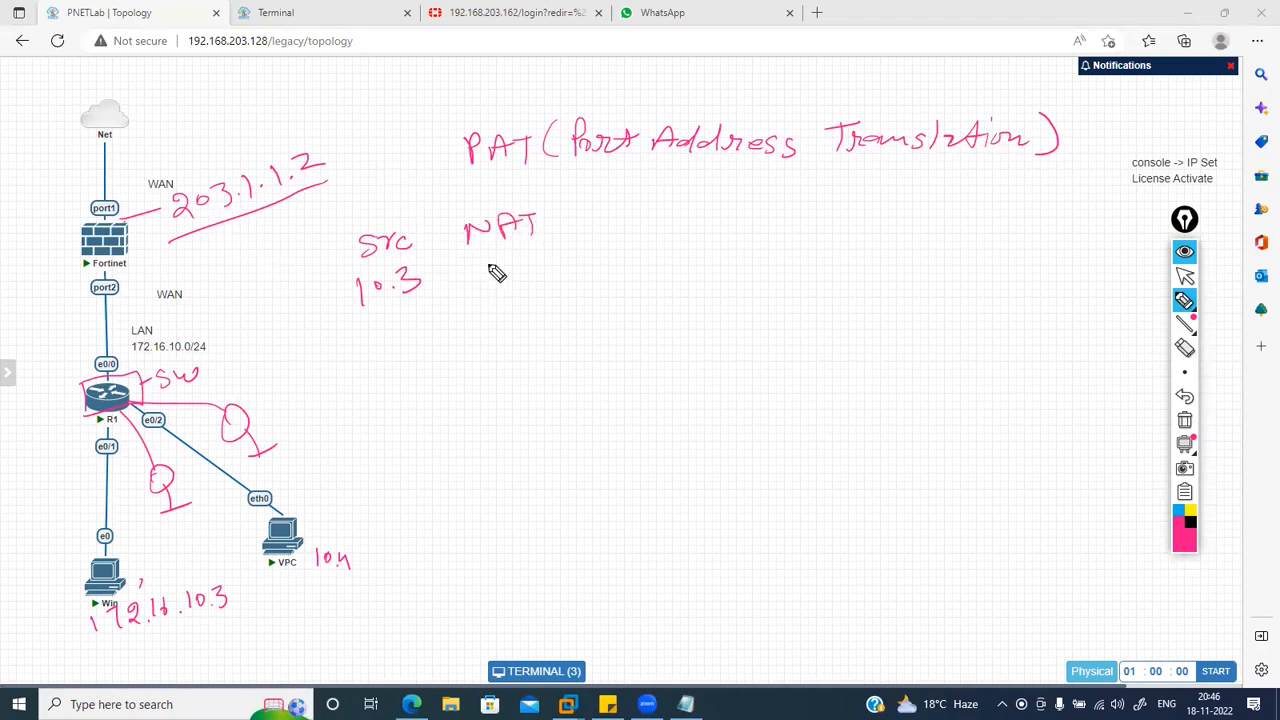
mouse_move(486, 270)
left_mouse_down()
mouse_move(529, 286)
mouse_move(549, 266)
mouse_move(605, 264)
left_mouse_up()
left_click_drag(480, 308, 583, 297)
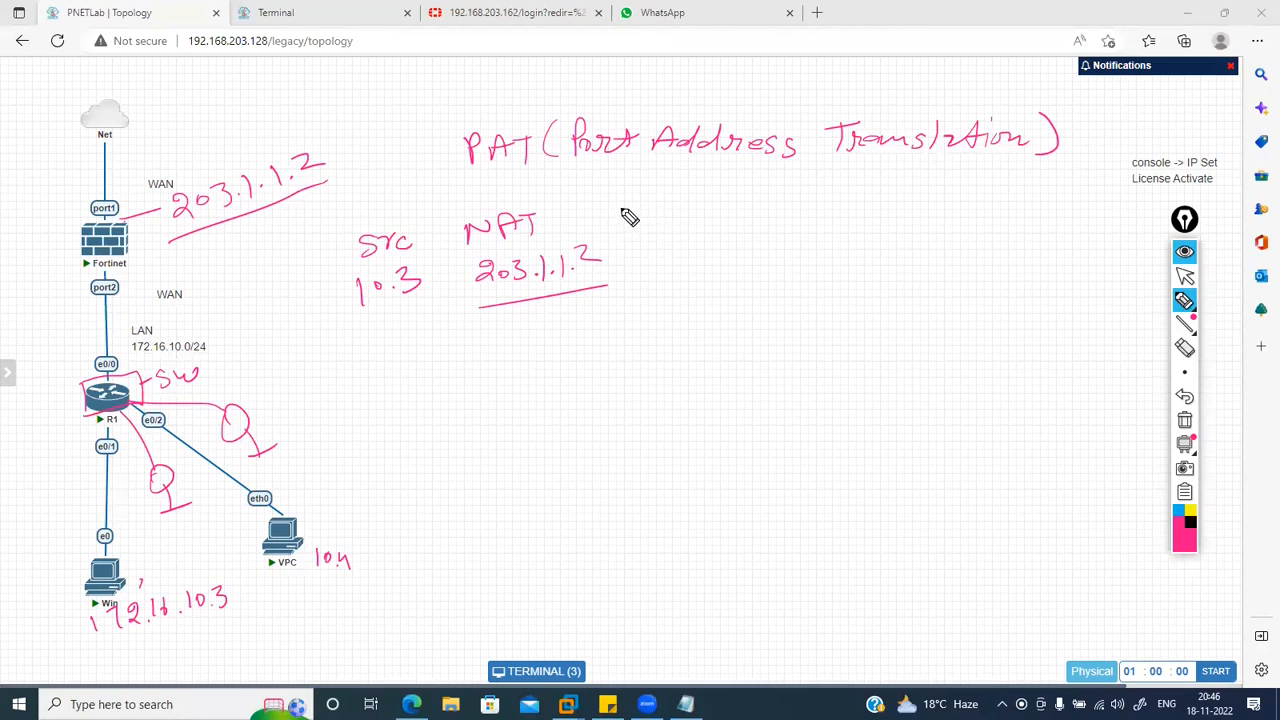
Step: Write 'Destination 8.8.8.8' beside NAT and add a colon after 10.3
mouse_move(623, 201)
left_mouse_down()
mouse_move(697, 189)
mouse_move(820, 206)
left_mouse_up()
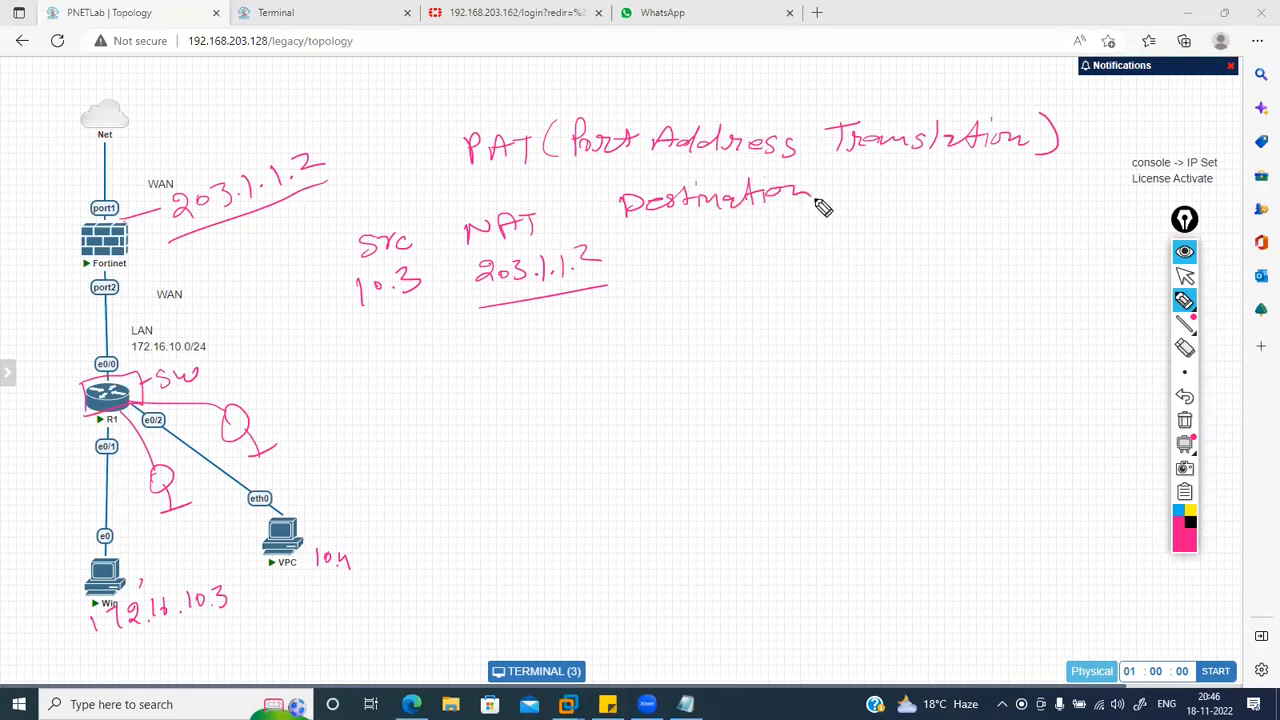
mouse_move(684, 233)
left_mouse_down()
mouse_move(758, 251)
mouse_move(744, 246)
left_mouse_up()
left_click(734, 246)
left_click(764, 244)
left_click_drag(780, 228, 778, 244)
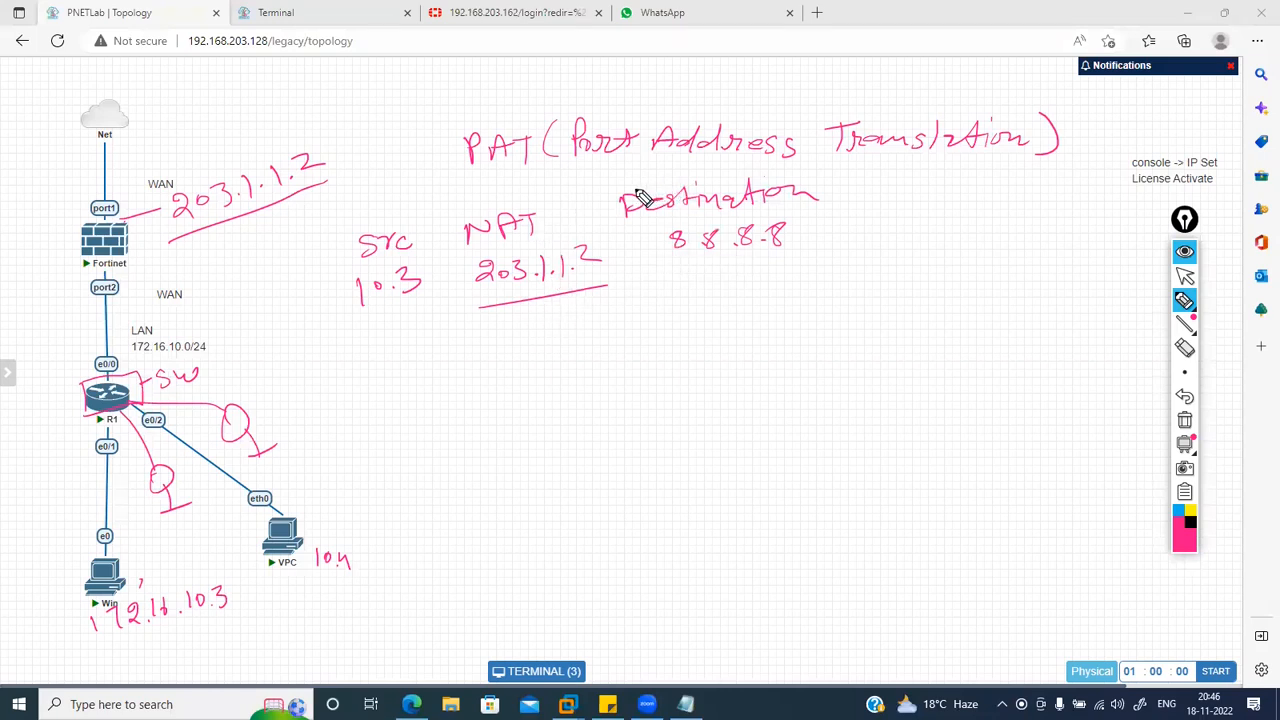
left_click(429, 277)
Step: Finish the colon after 10.3 and write a source port number above src
left_click(429, 288)
left_click_drag(432, 211, 421, 227)
mouse_move(439, 208)
left_mouse_down()
mouse_move(442, 220)
mouse_move(455, 206)
left_mouse_up()
left_click_drag(465, 203, 474, 206)
left_click_drag(485, 197, 489, 197)
Step: Write a second host 10.4 with port 2000 and a third host 105 below
left_click_drag(374, 341, 375, 357)
left_click_drag(391, 340, 430, 350)
left_click(413, 345)
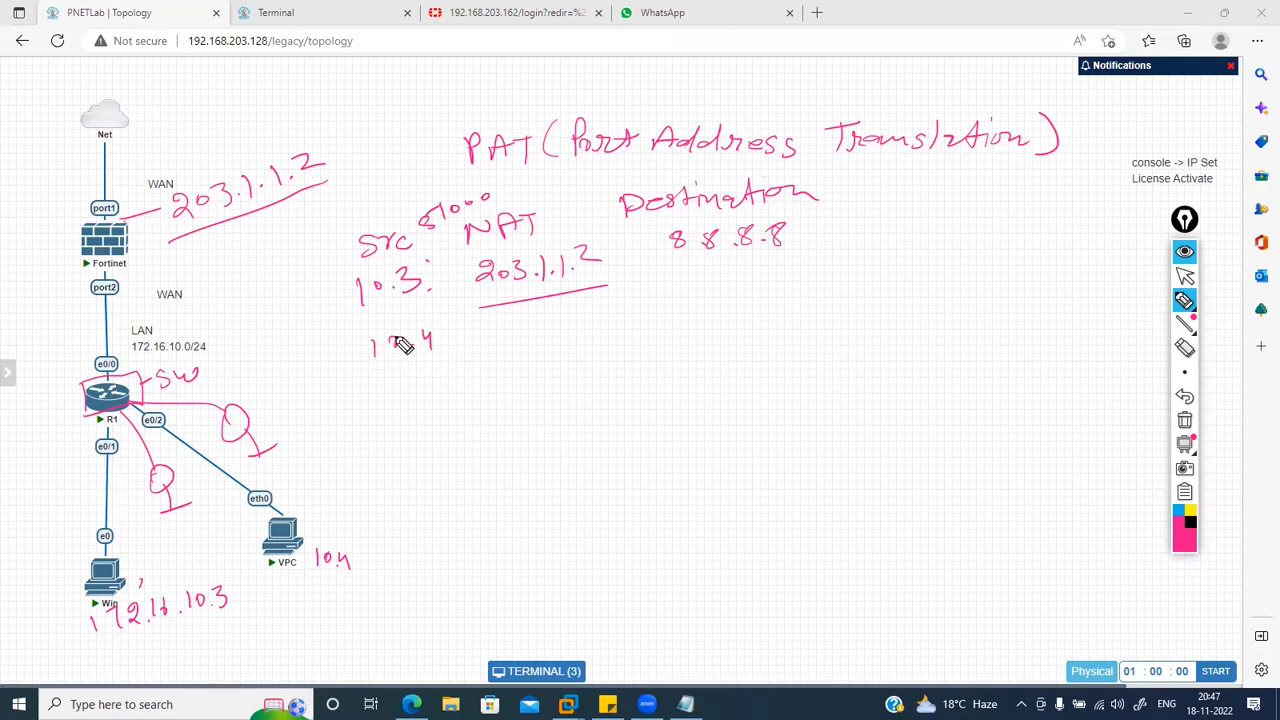
mouse_move(448, 333)
left_mouse_down()
mouse_move(444, 352)
mouse_move(463, 327)
mouse_move(483, 344)
mouse_move(506, 330)
left_mouse_up()
left_click_drag(512, 328, 520, 327)
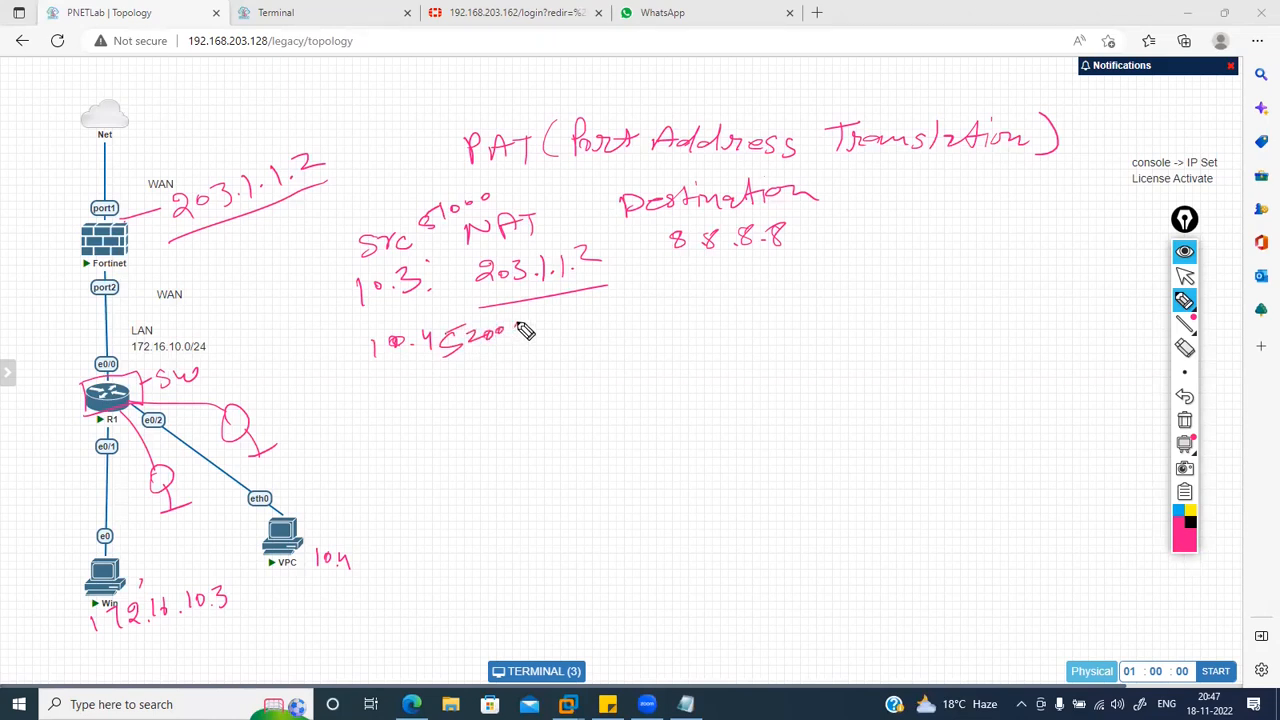
mouse_move(377, 404)
left_mouse_down()
mouse_move(378, 418)
mouse_move(394, 404)
left_mouse_up()
left_click_drag(412, 396, 414, 412)
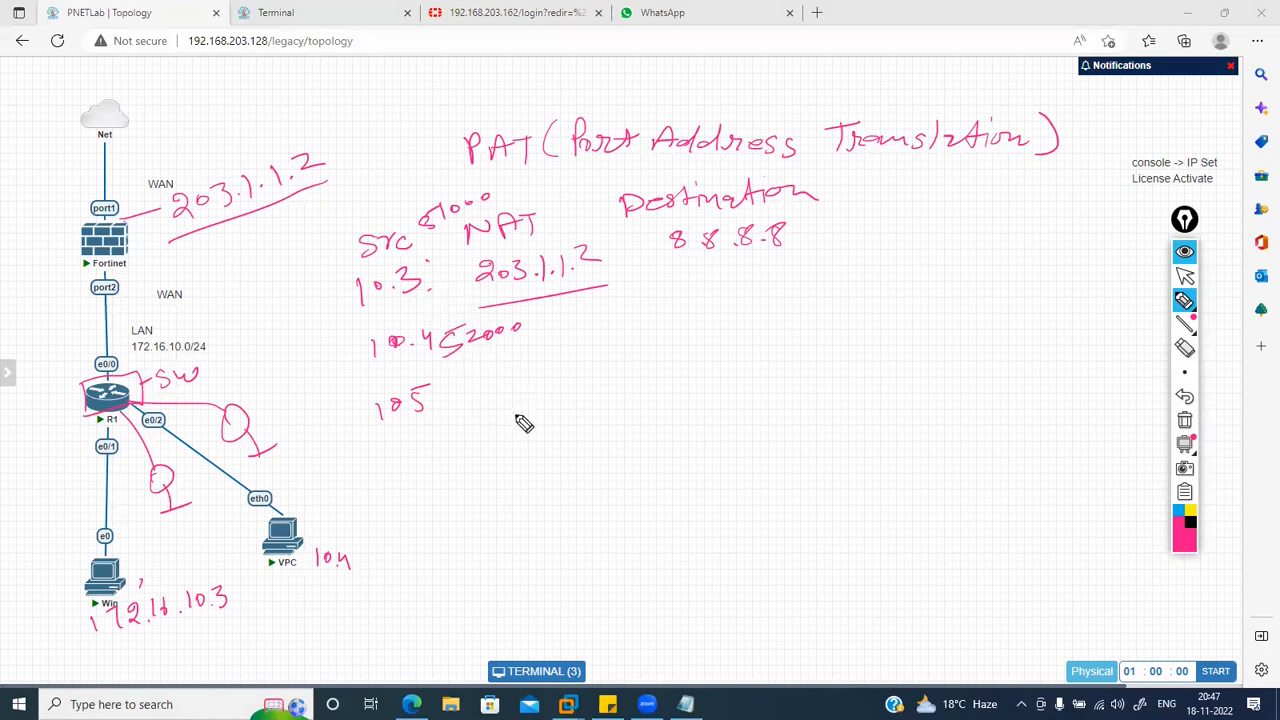
Step: Add a port number after 203.1.1.2 and tick the destination 8.8.8.8
left_click_drag(602, 268, 616, 266)
left_click_drag(610, 280, 670, 273)
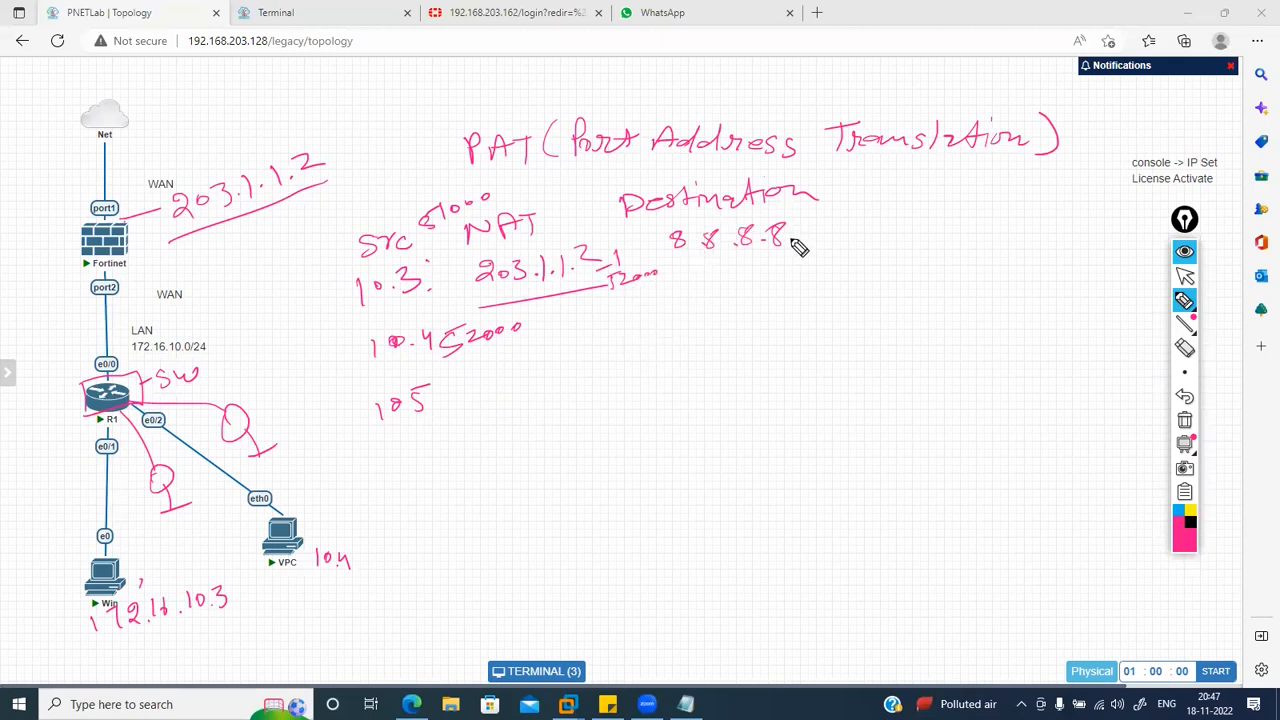
left_click(674, 285)
left_click_drag(770, 258, 834, 237)
Step: Write 65534 beside 8.8.8.8 and draw a box around it
mouse_move(892, 221)
left_mouse_down()
mouse_move(890, 233)
mouse_move(956, 238)
left_mouse_up()
left_click_drag(968, 212, 974, 236)
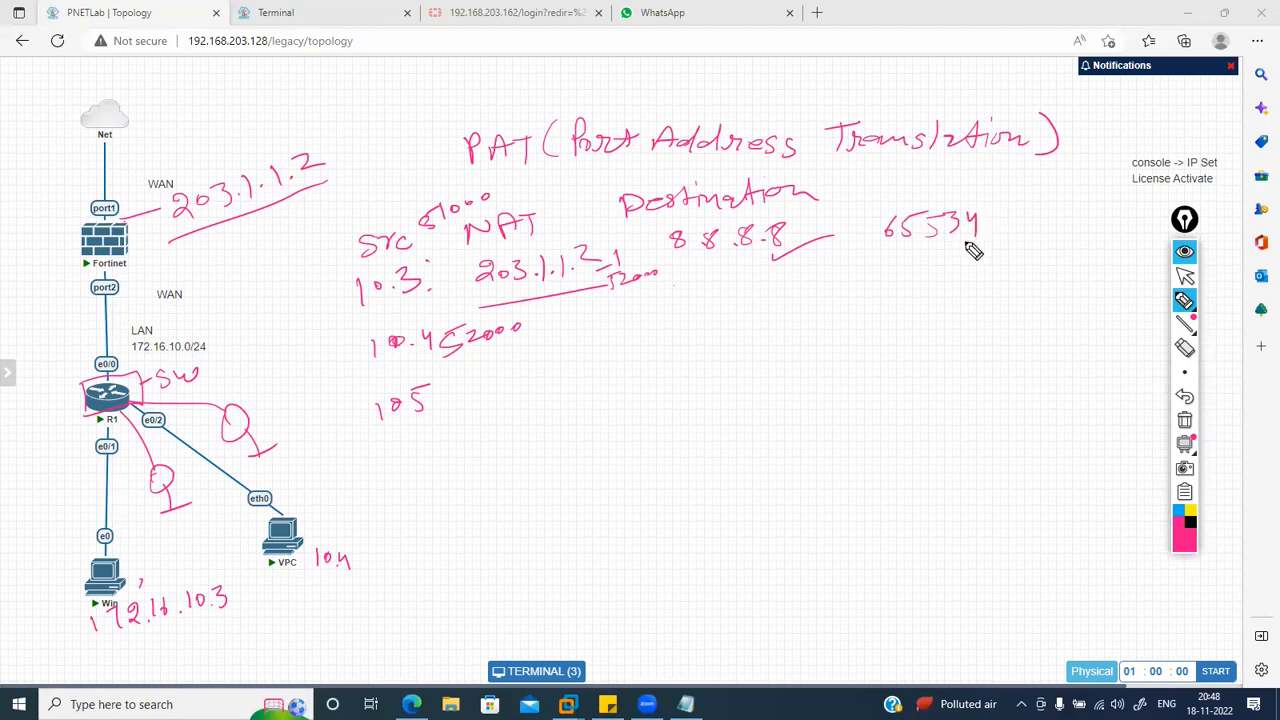
mouse_move(982, 242)
left_mouse_down()
mouse_move(882, 264)
mouse_move(935, 262)
mouse_move(898, 268)
left_mouse_up()
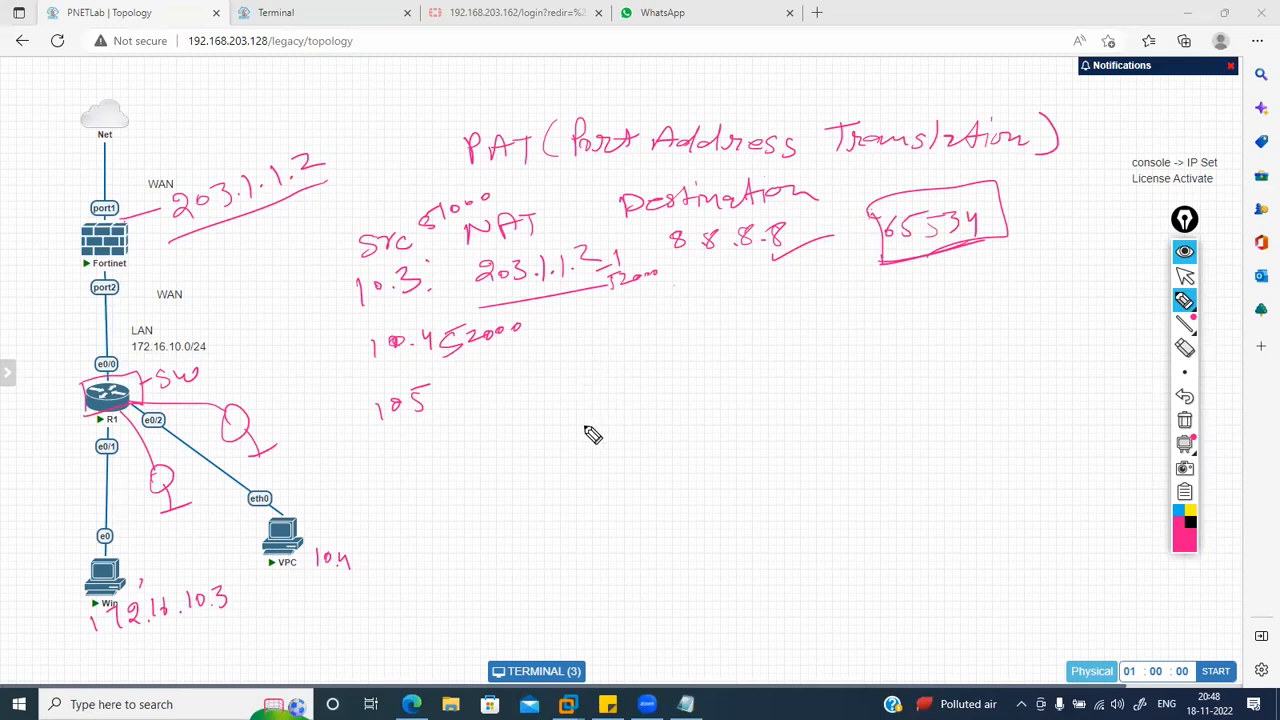
Step: Write 'PAT –', add a circled 8 with a tick, then erase all annotations
mouse_move(576, 446)
left_mouse_down()
mouse_move(640, 408)
mouse_move(634, 428)
mouse_move(607, 424)
mouse_move(697, 399)
left_mouse_up()
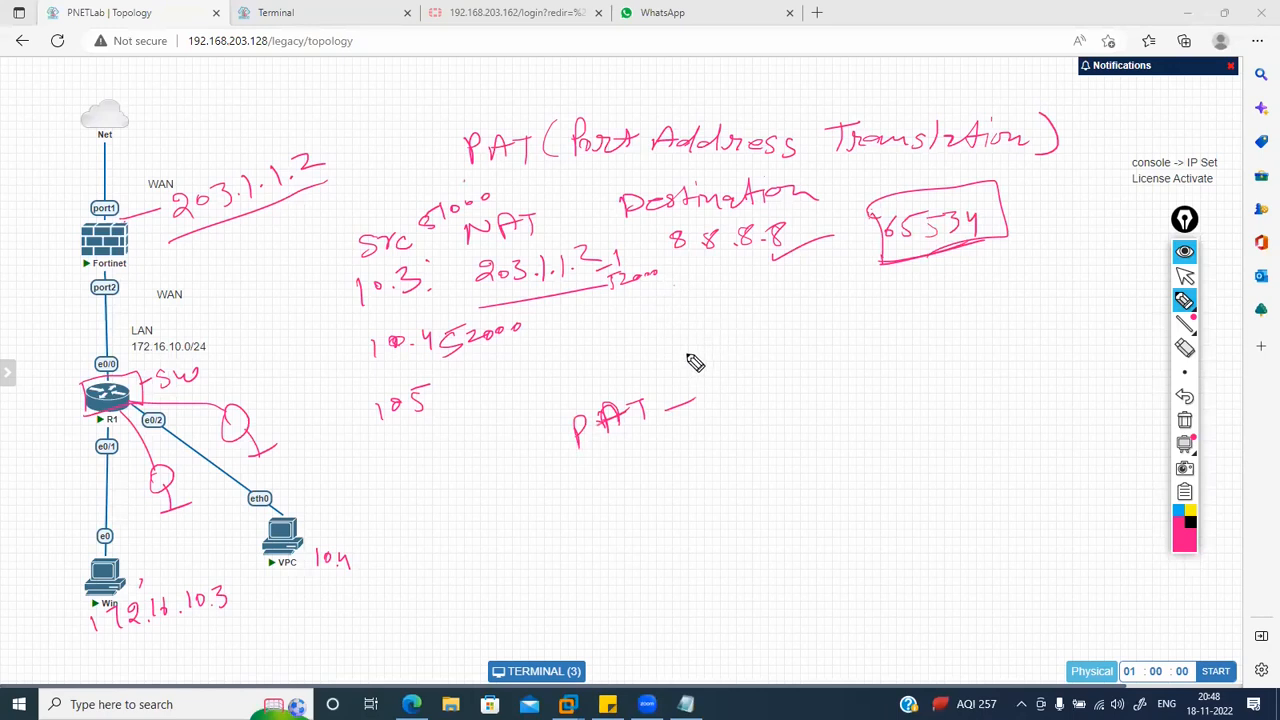
mouse_move(712, 336)
left_mouse_down()
mouse_move(706, 346)
mouse_move(745, 326)
left_mouse_up()
left_click_drag(729, 330, 745, 333)
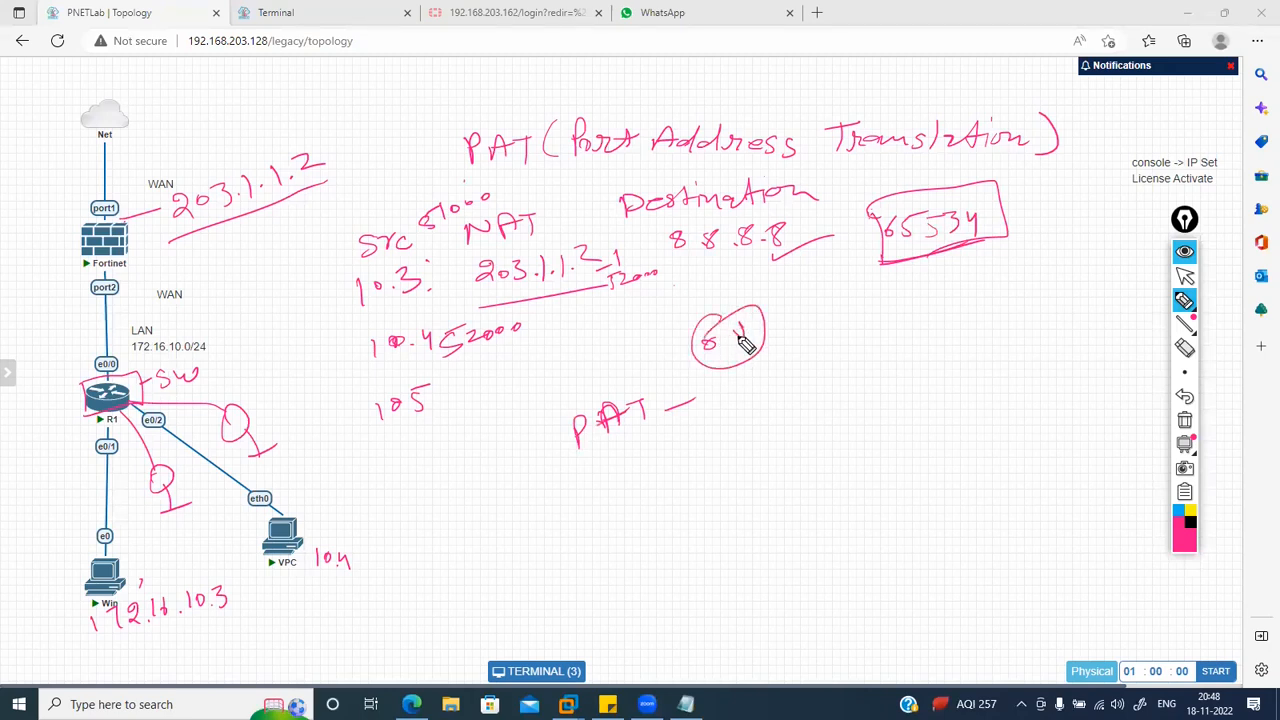
left_click_drag(733, 318, 749, 318)
left_click(1184, 420)
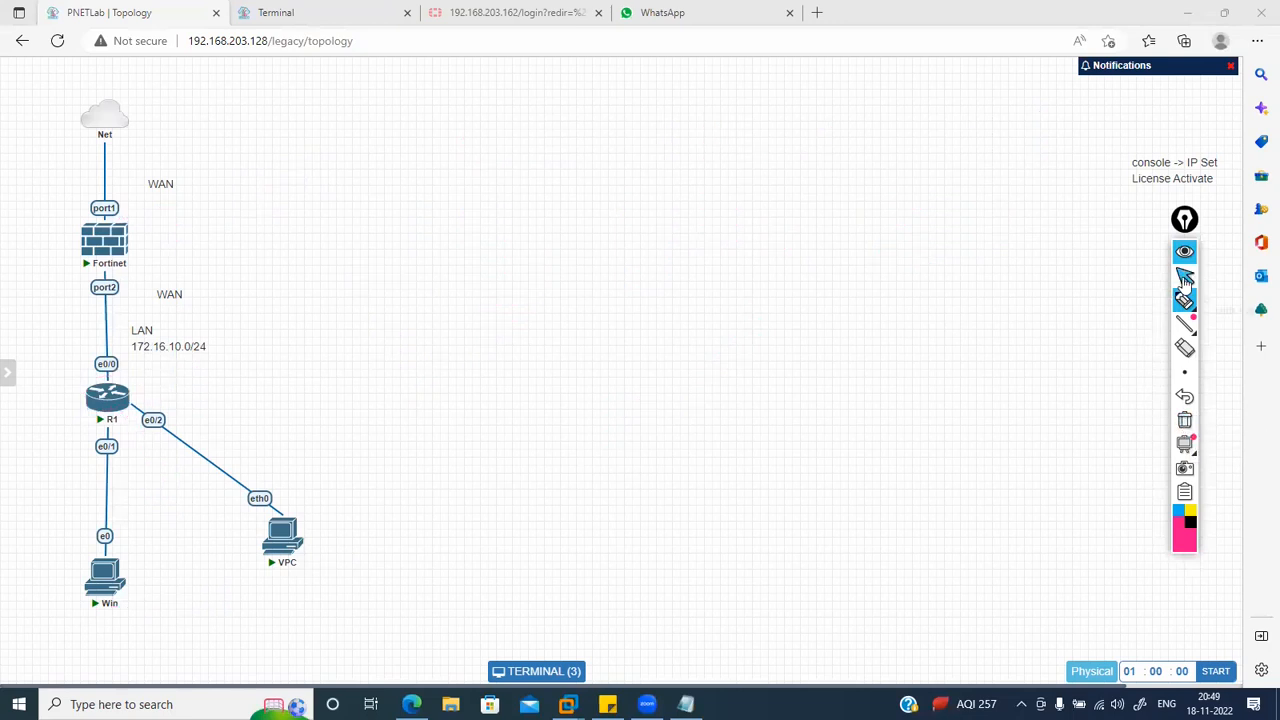
Step: Draw a loop beside the Win host and, in pink ink, mark beside port1
mouse_move(1186, 301)
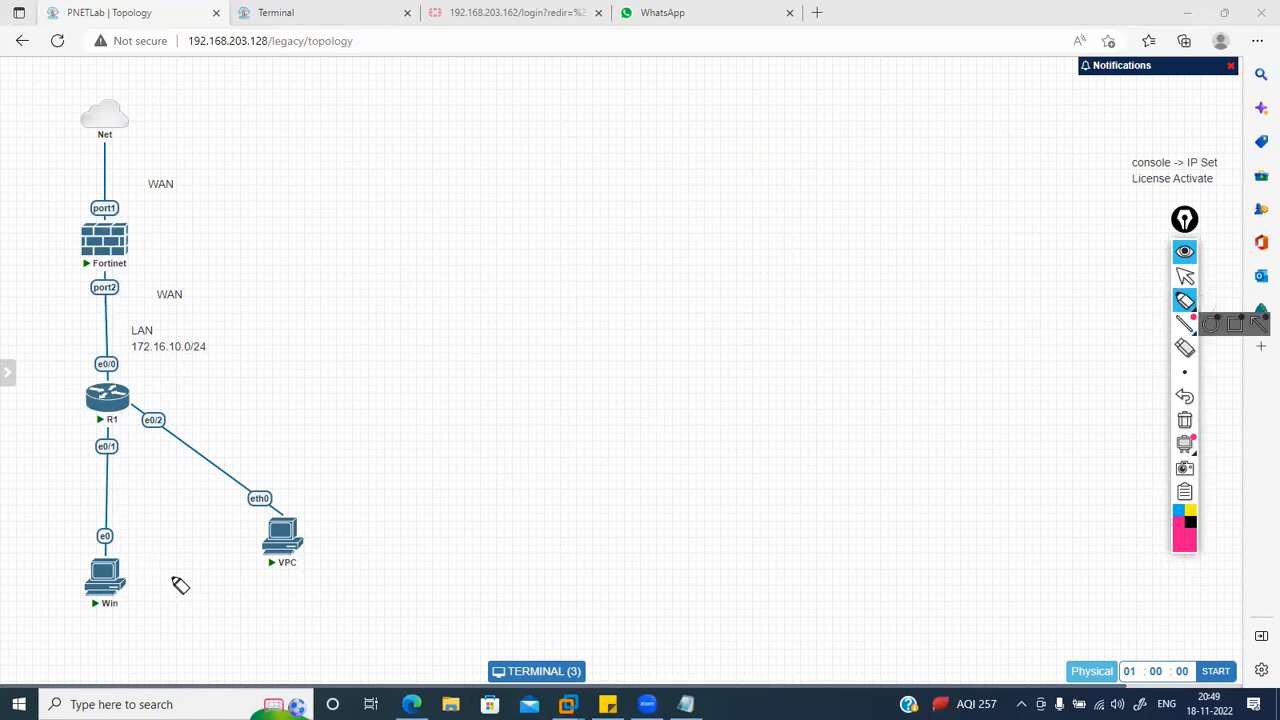
left_click_drag(146, 574, 154, 592)
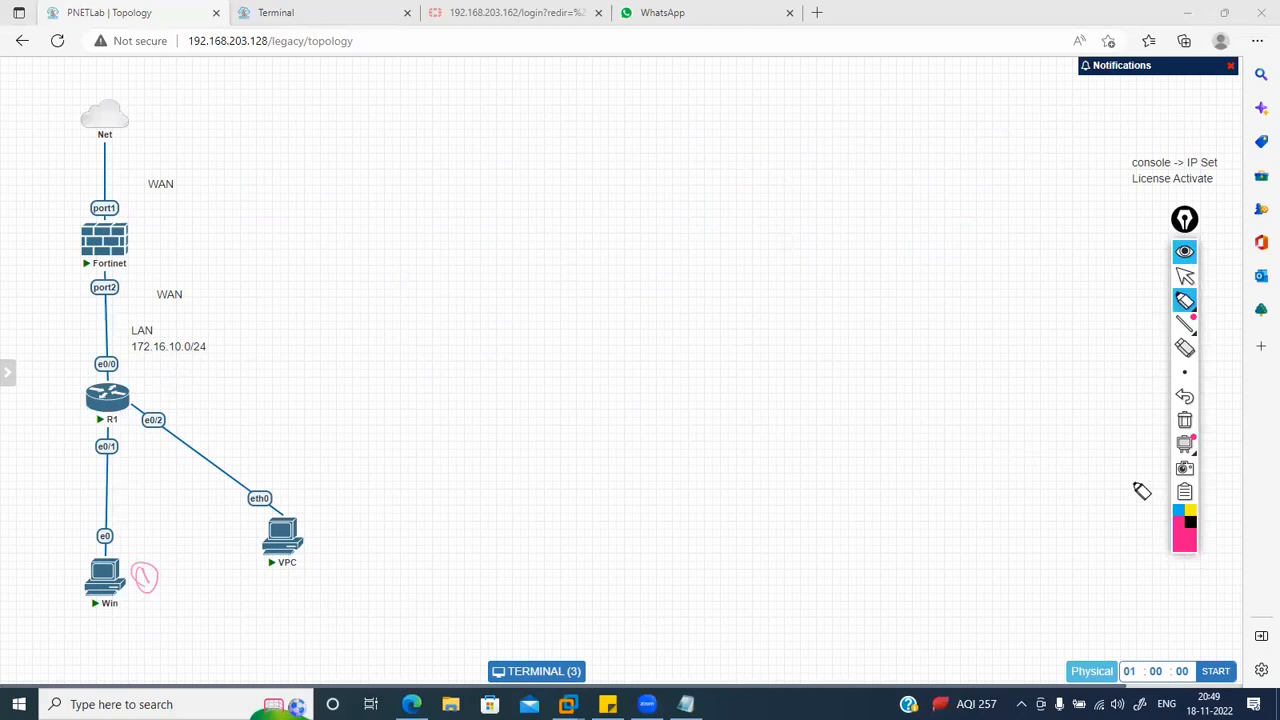
left_click(1180, 536)
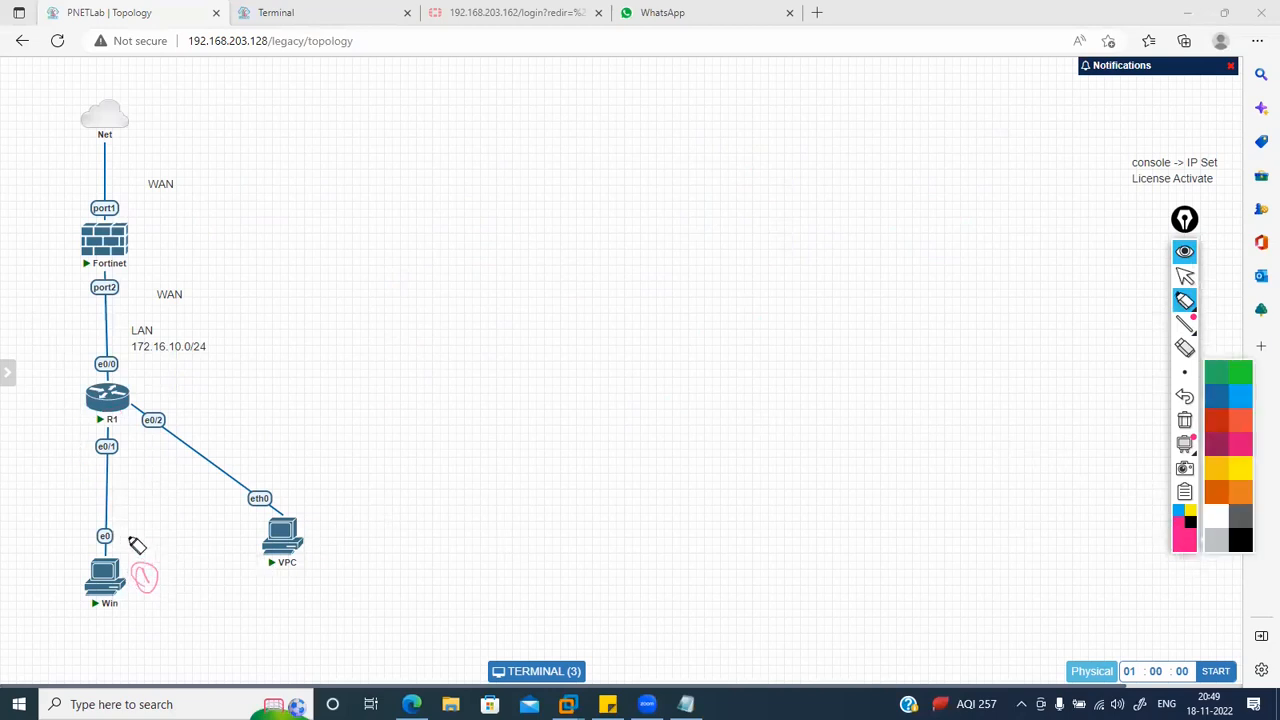
mouse_move(122, 222)
left_mouse_down()
mouse_move(150, 206)
mouse_move(163, 223)
mouse_move(198, 192)
left_mouse_up()
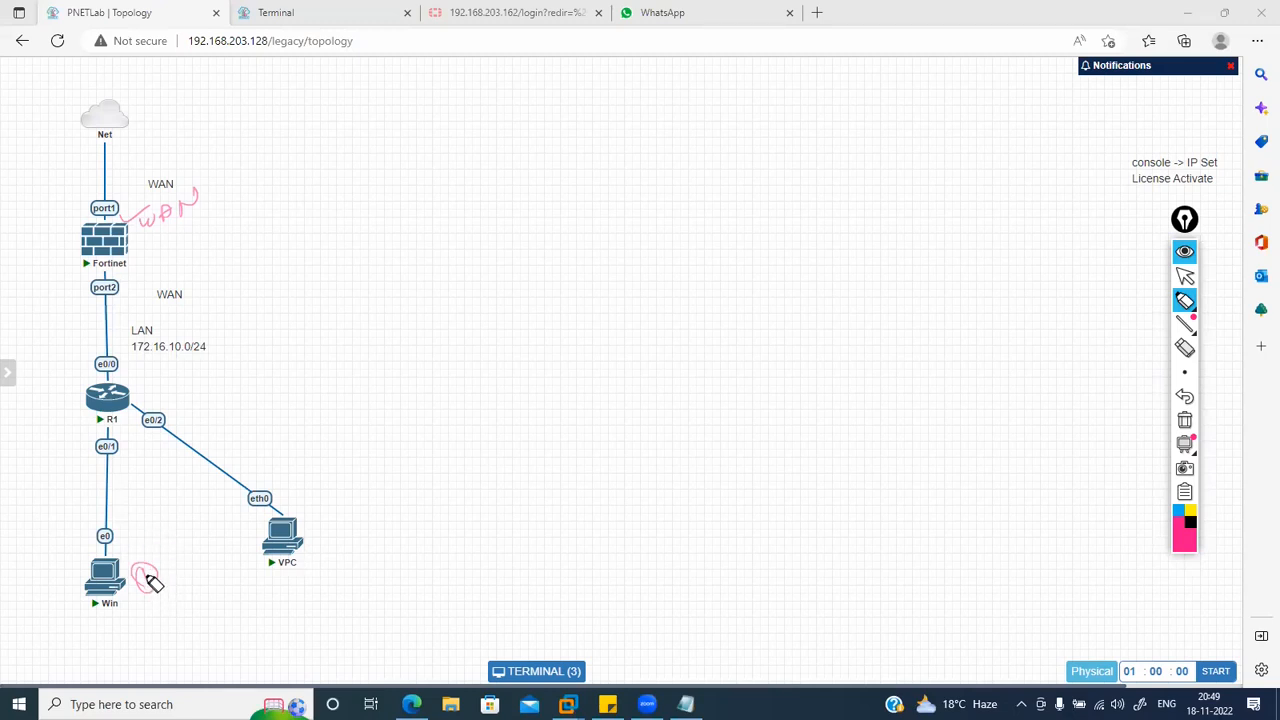
Step: Sketch a link off the Net cloud and write 172.168.12 beside the Fortinet
mouse_move(147, 577)
left_mouse_down()
mouse_move(169, 557)
mouse_move(213, 567)
left_mouse_up()
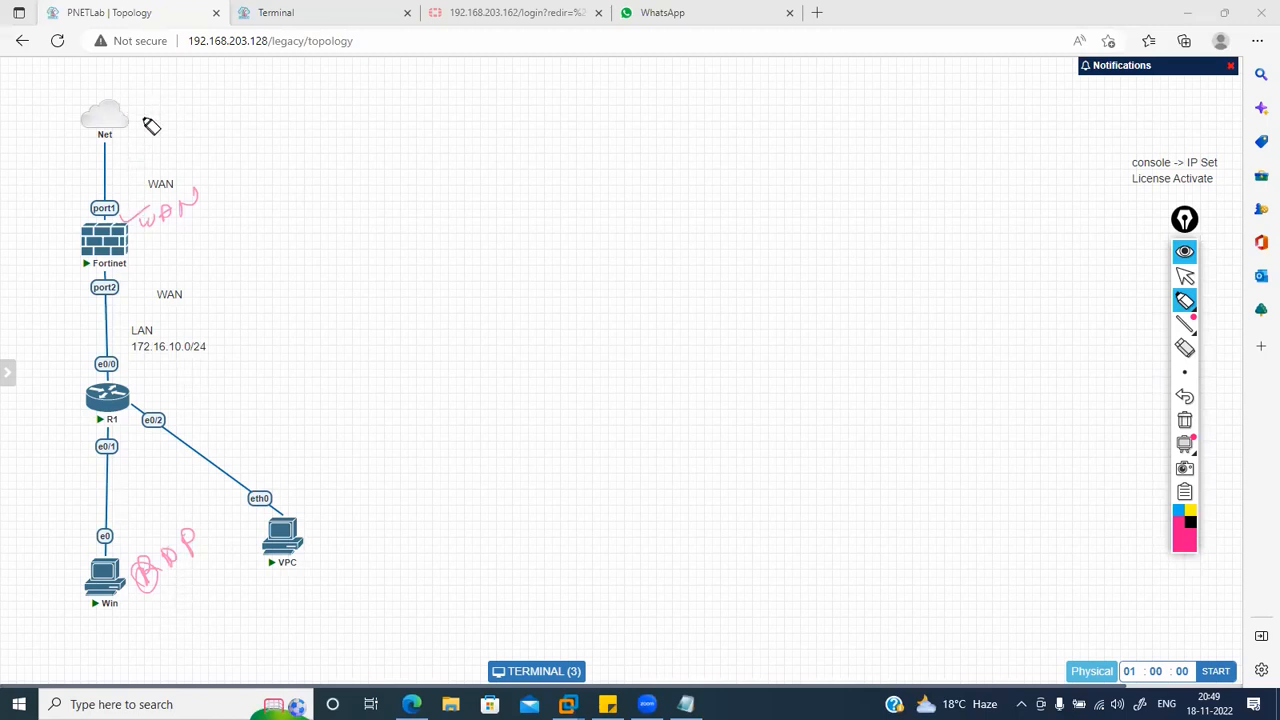
mouse_move(138, 128)
left_mouse_down()
mouse_move(229, 83)
mouse_move(217, 83)
mouse_move(268, 121)
mouse_move(249, 118)
left_mouse_up()
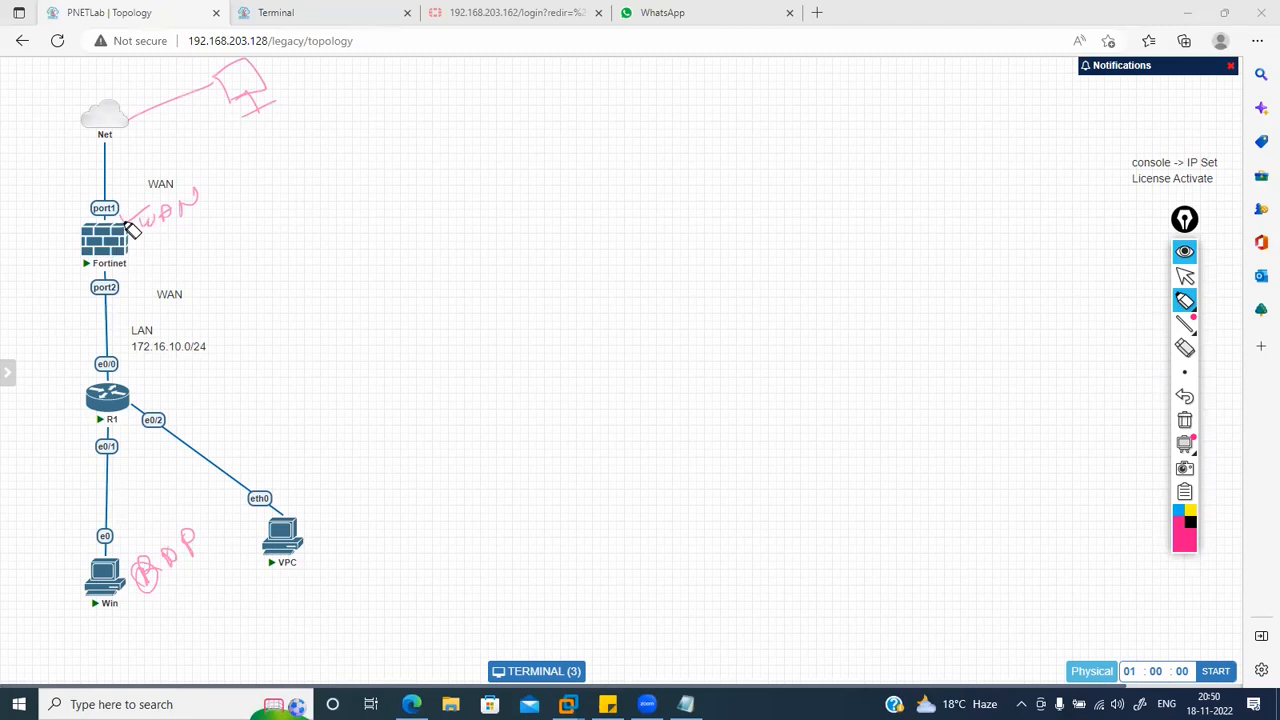
mouse_move(128, 223)
left_mouse_down()
mouse_move(171, 245)
mouse_move(219, 237)
mouse_move(255, 202)
left_mouse_up()
left_click(217, 233)
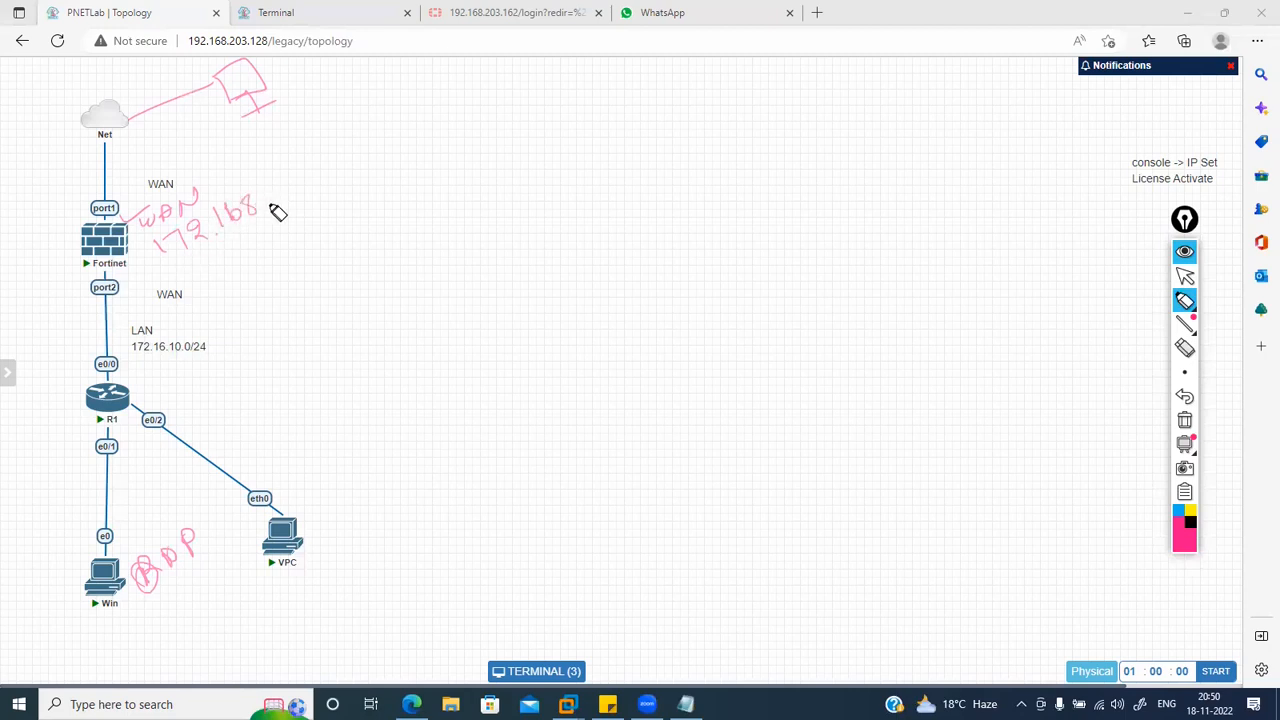
left_click(265, 211)
mouse_move(283, 189)
left_mouse_down()
mouse_move(280, 207)
mouse_move(305, 183)
left_mouse_up()
Step: Add an arrow by the cloud and write 17.1.1.2 under the crossed-out note
mouse_move(398, 252)
left_mouse_down()
mouse_move(412, 266)
mouse_move(478, 242)
left_mouse_up()
mouse_move(283, 91)
left_mouse_down()
mouse_move(306, 77)
mouse_move(314, 95)
left_mouse_up()
mouse_move(396, 293)
left_mouse_down()
mouse_move(400, 313)
mouse_move(443, 310)
mouse_move(420, 303)
mouse_move(409, 329)
mouse_move(417, 300)
mouse_move(445, 292)
left_mouse_up()
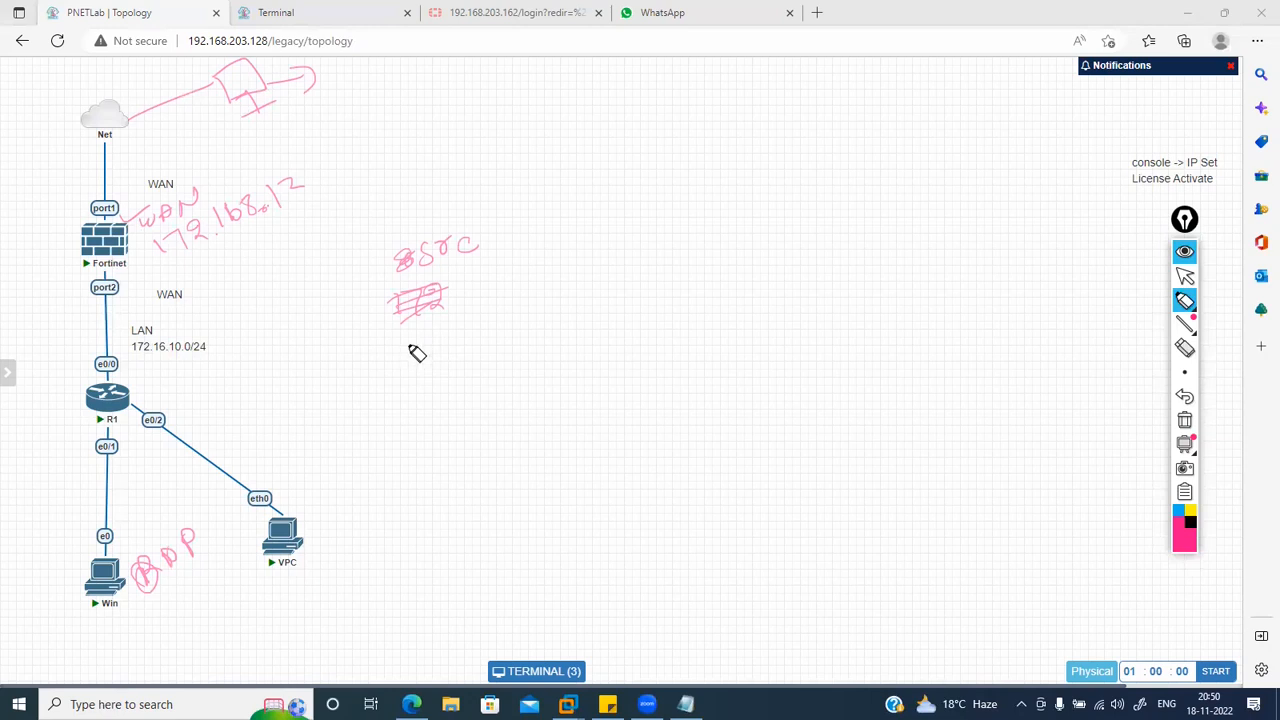
mouse_move(399, 341)
left_mouse_down()
mouse_move(437, 351)
mouse_move(457, 331)
mouse_move(506, 322)
left_mouse_up()
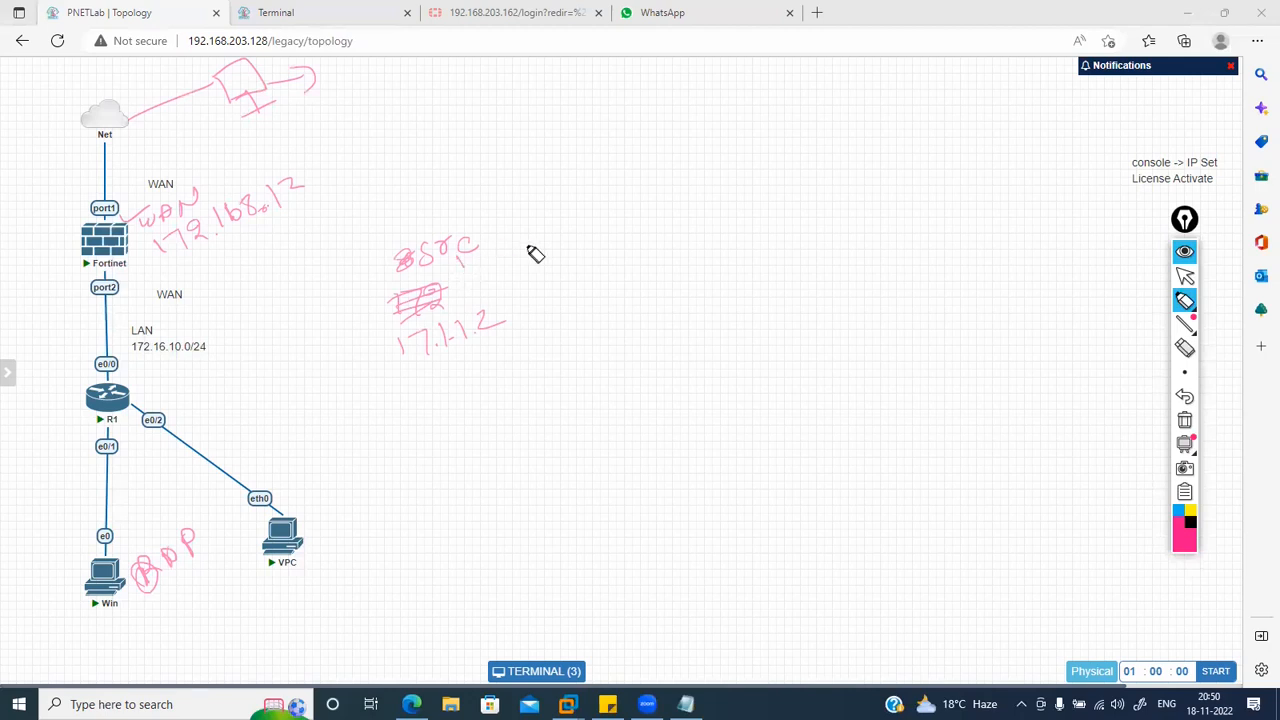
Step: Write 'Desti 1.2' and a NAT heading, and fix the underlined 172.168.12
mouse_move(528, 217)
left_mouse_down()
mouse_move(530, 240)
mouse_move(558, 240)
mouse_move(602, 213)
left_mouse_up()
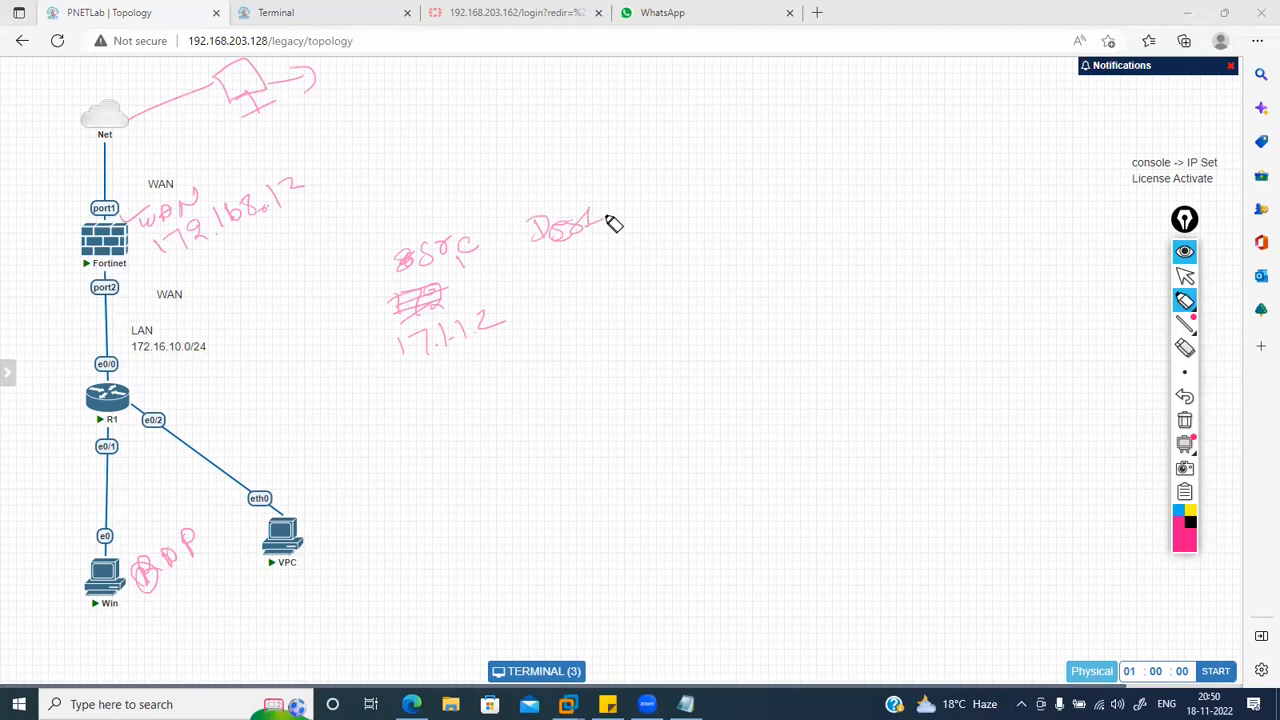
left_click_drag(198, 238, 308, 207)
left_click_drag(551, 266, 553, 282)
left_click(566, 279)
left_click_drag(576, 262, 598, 265)
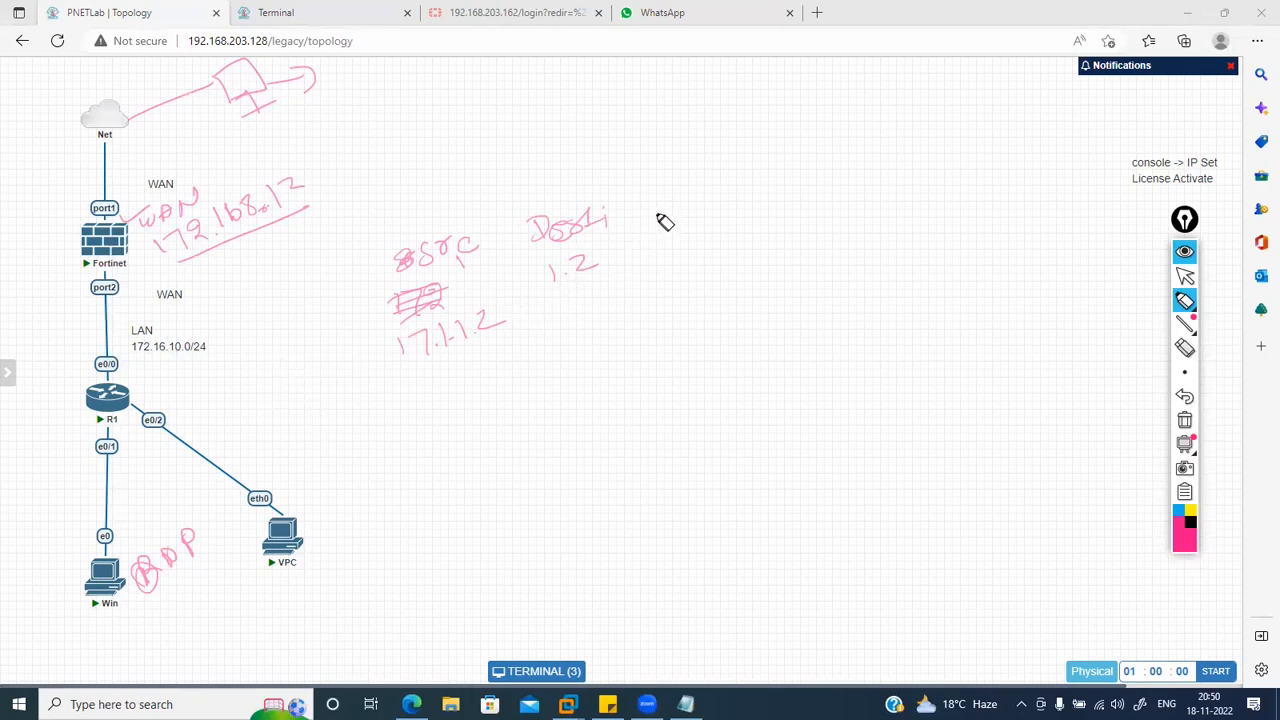
mouse_move(650, 215)
left_mouse_down()
mouse_move(677, 197)
mouse_move(714, 211)
mouse_move(741, 185)
left_mouse_up()
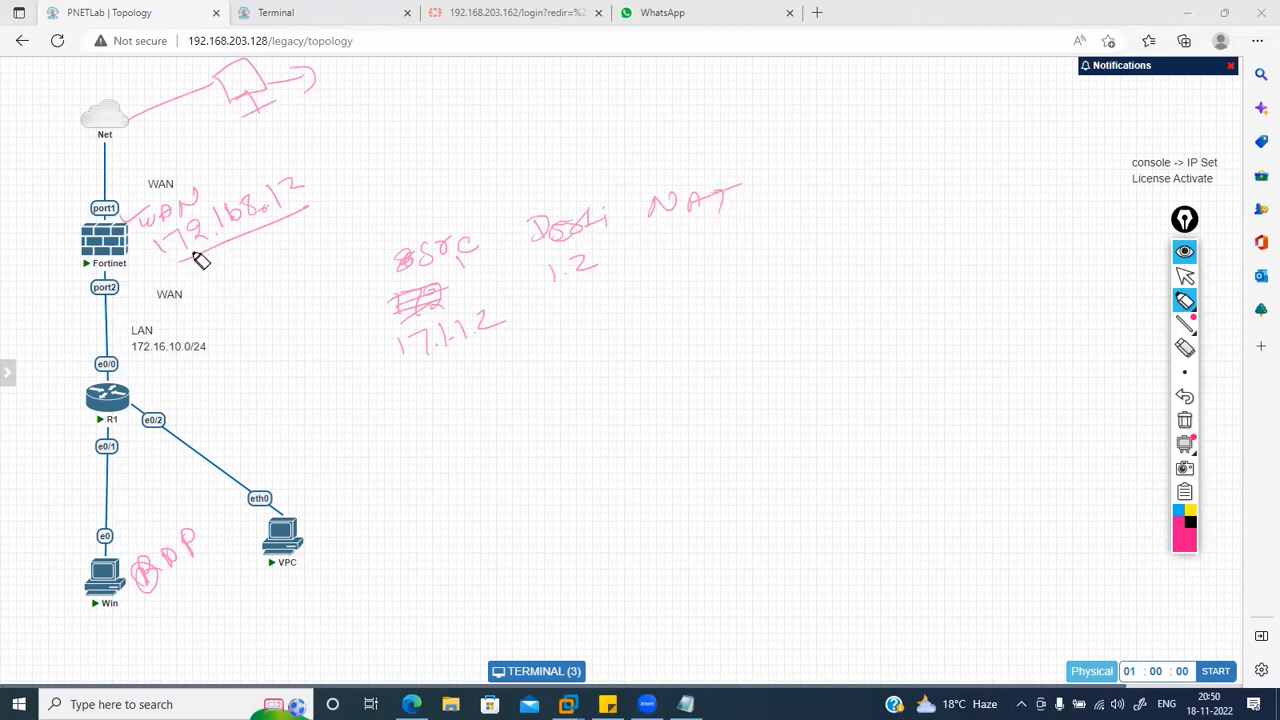
left_click_drag(167, 270, 217, 257)
Step: Write 17.16.1.2 under Win and under NAT, then tick 17.1.1.2 and 1.2
mouse_move(140, 635)
left_mouse_down()
mouse_move(180, 605)
mouse_move(210, 616)
left_mouse_up()
left_click_drag(216, 601, 248, 592)
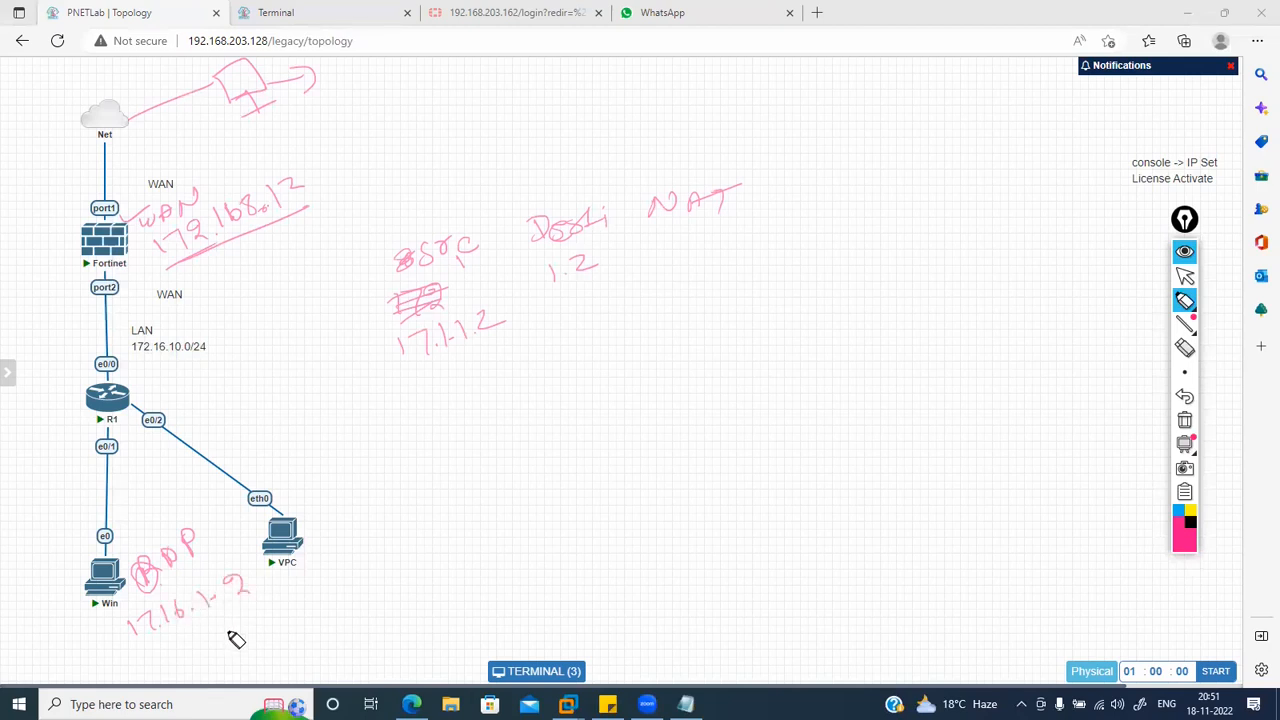
left_click_drag(150, 650, 252, 598)
mouse_move(651, 248)
left_mouse_down()
mouse_move(650, 267)
mouse_move(730, 258)
mouse_move(752, 242)
mouse_move(778, 256)
left_mouse_up()
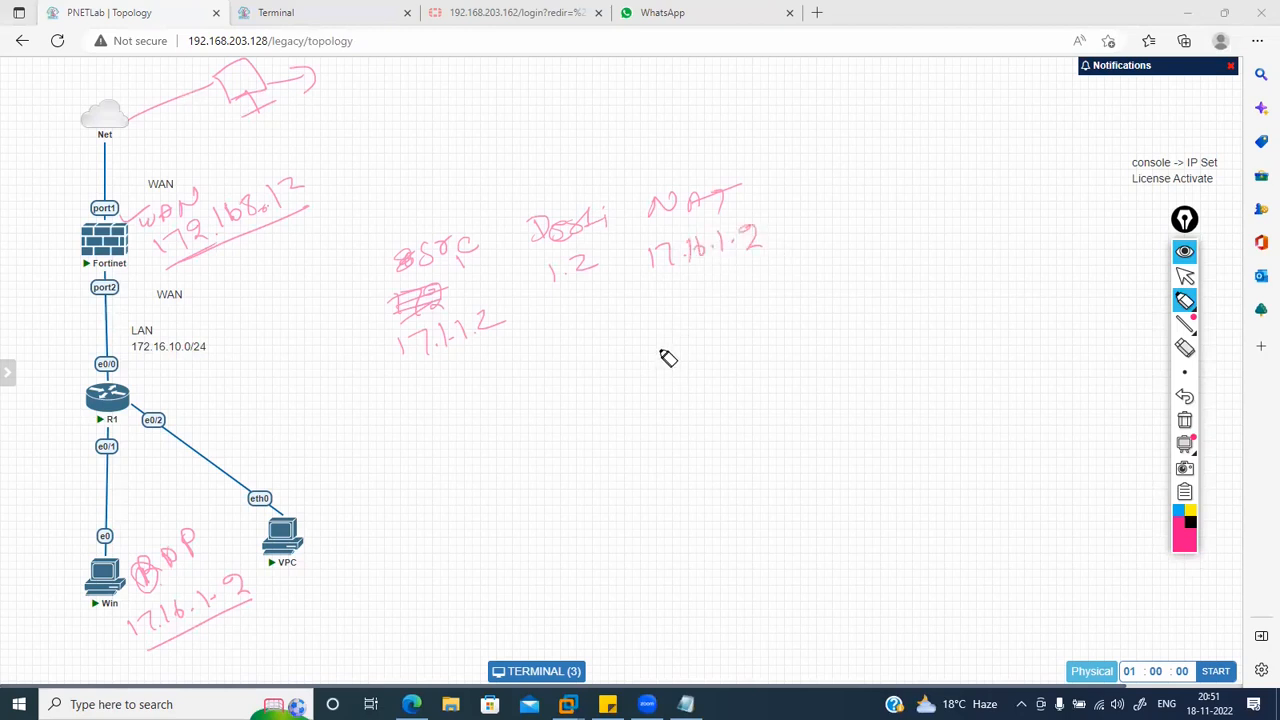
left_click_drag(424, 370, 476, 346)
left_click_drag(257, 113, 251, 120)
left_click_drag(572, 297, 599, 287)
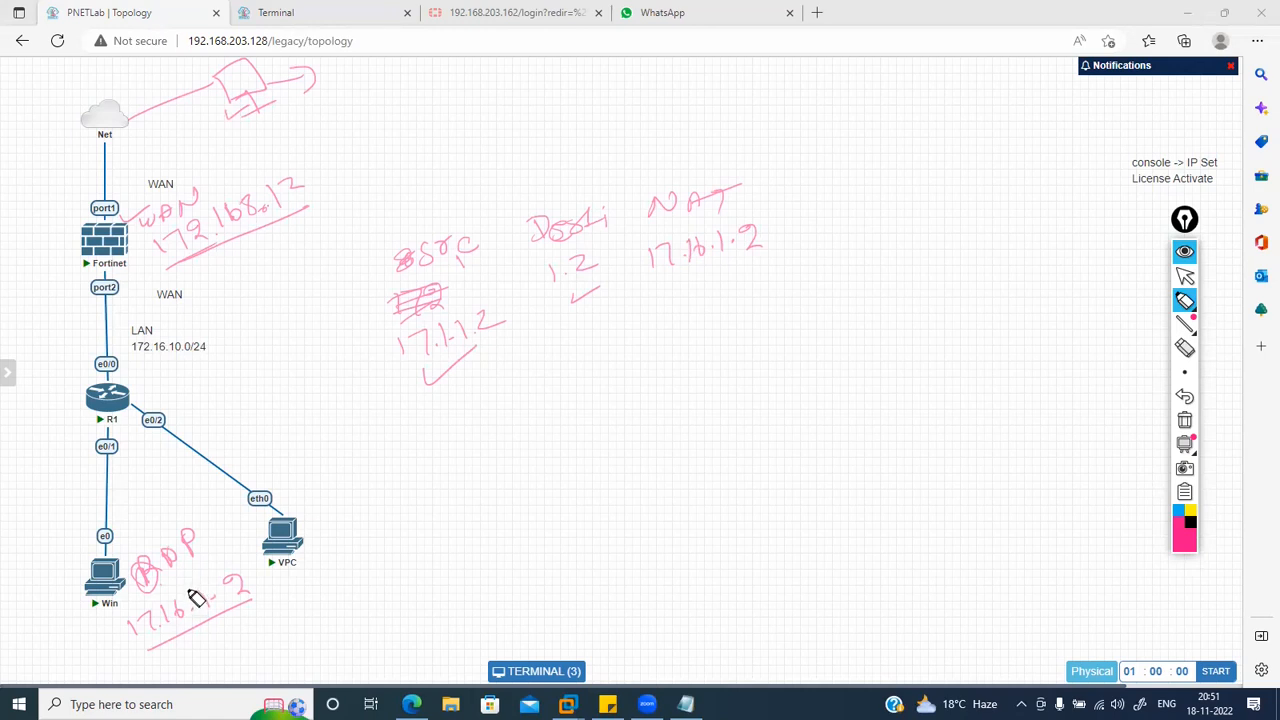
left_click(1186, 300)
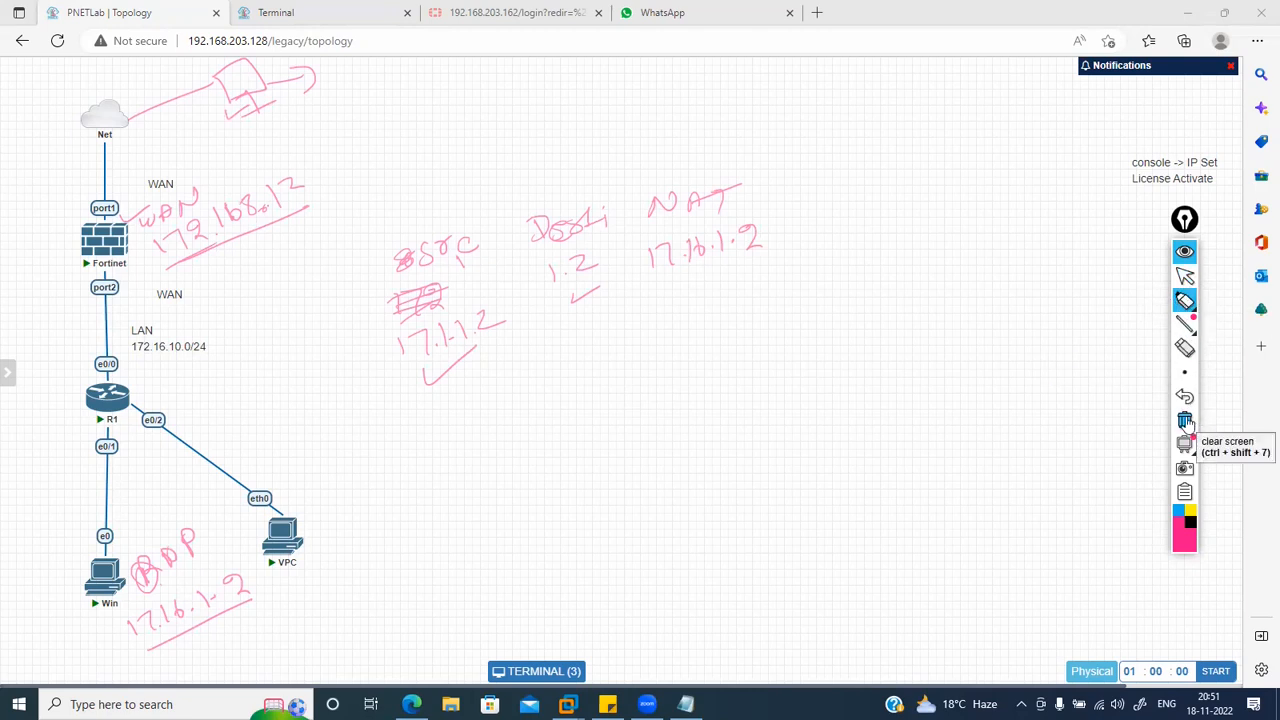
Step: Wipe the canvas and sketch a switch linked off the Fortinet
left_click(1185, 421)
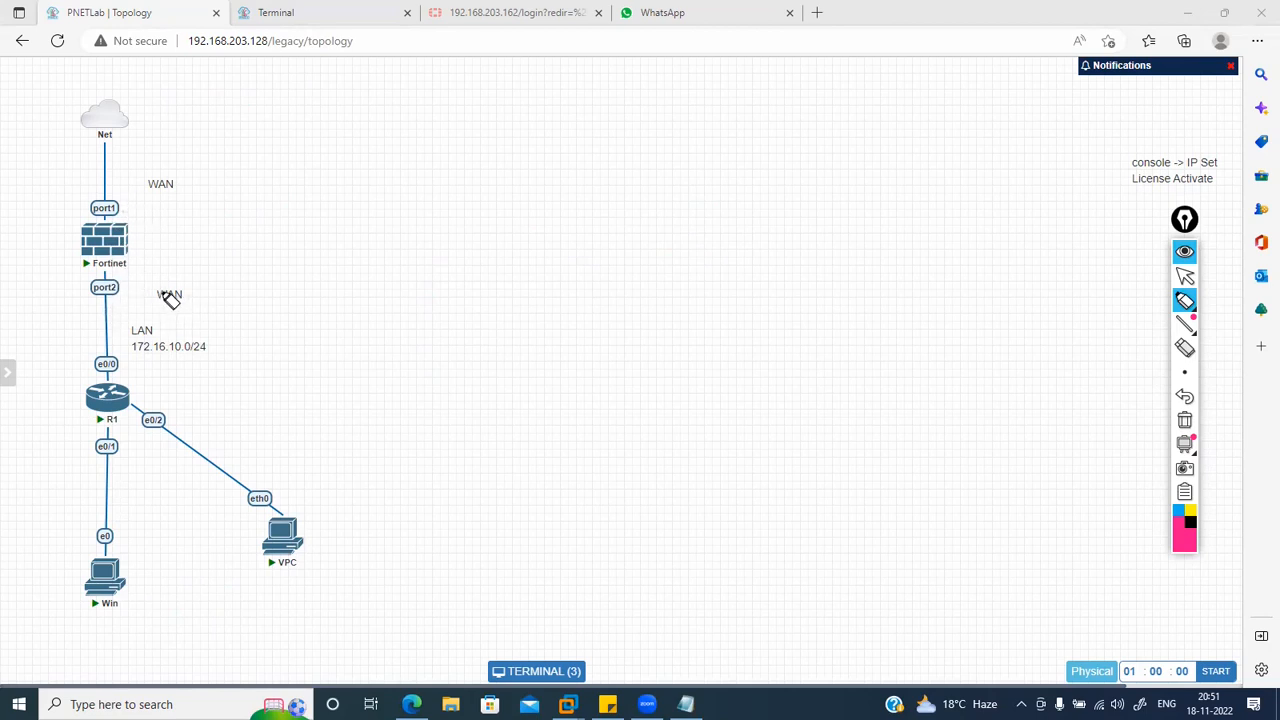
left_click_drag(159, 295, 173, 294)
mouse_move(128, 240)
left_mouse_down()
mouse_move(250, 219)
mouse_move(264, 242)
mouse_move(316, 196)
mouse_move(322, 237)
mouse_move(280, 229)
mouse_move(356, 210)
left_mouse_up()
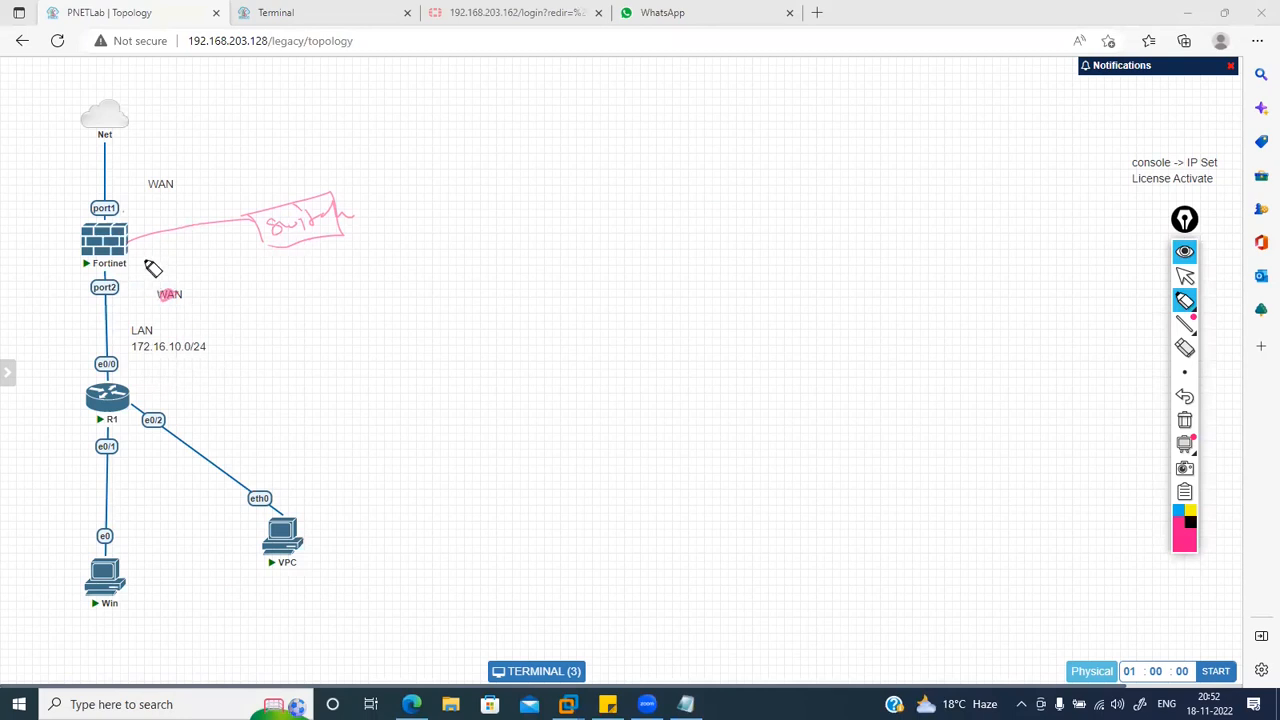
left_click_drag(155, 253, 245, 234)
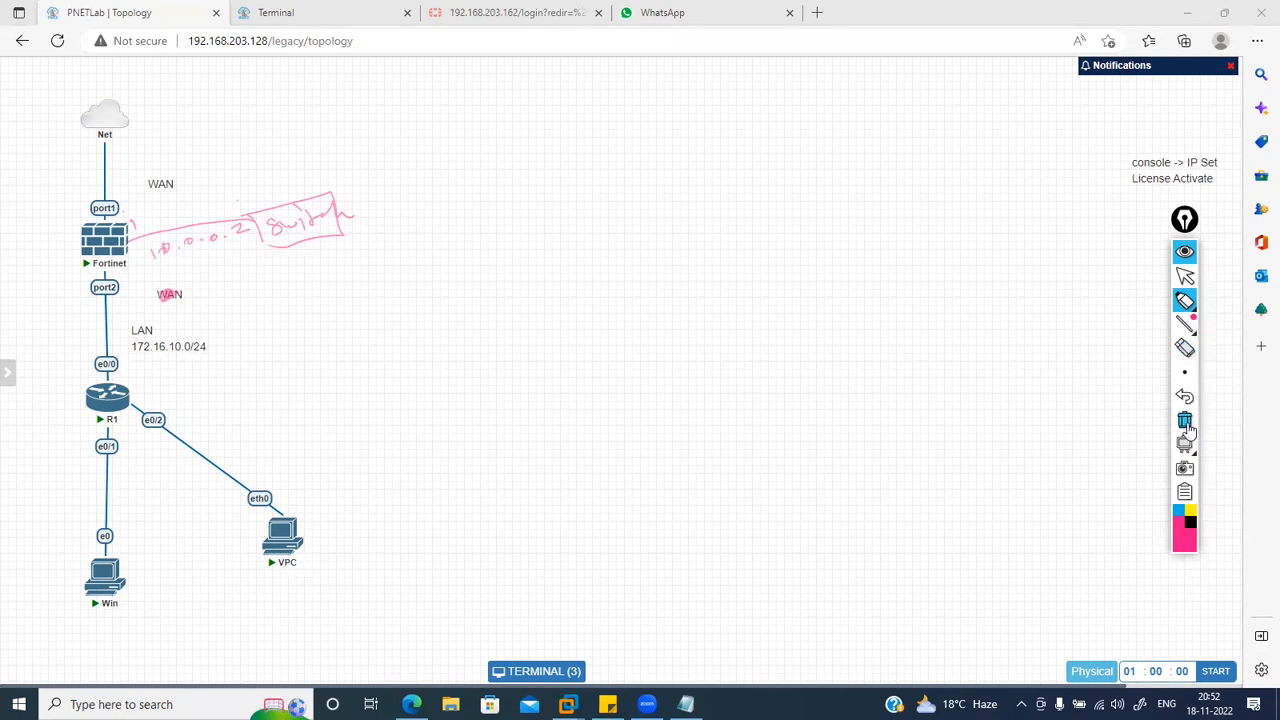
mouse_move(1187, 453)
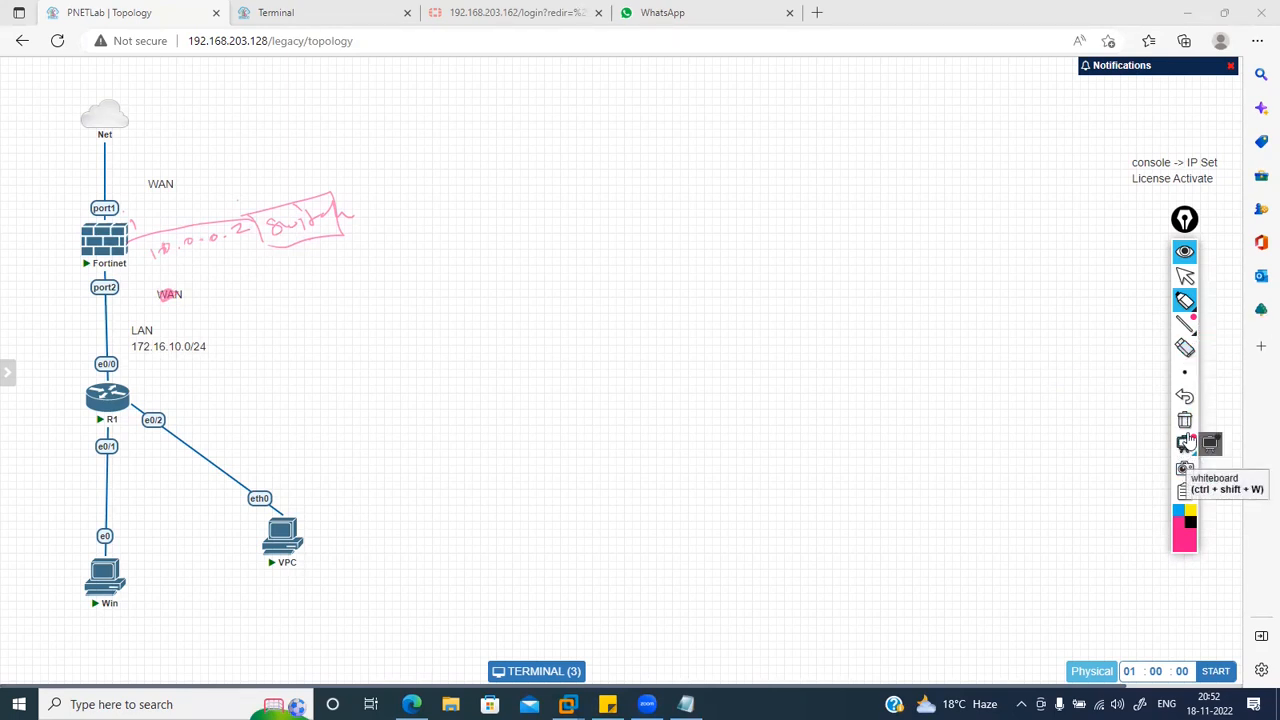
Step: Redraw it as a Server hosting an underlined abc.com, then clear the drawings
mouse_move(283, 228)
left_mouse_down()
mouse_move(303, 219)
mouse_move(315, 279)
left_mouse_up()
left_click_drag(298, 279, 338, 267)
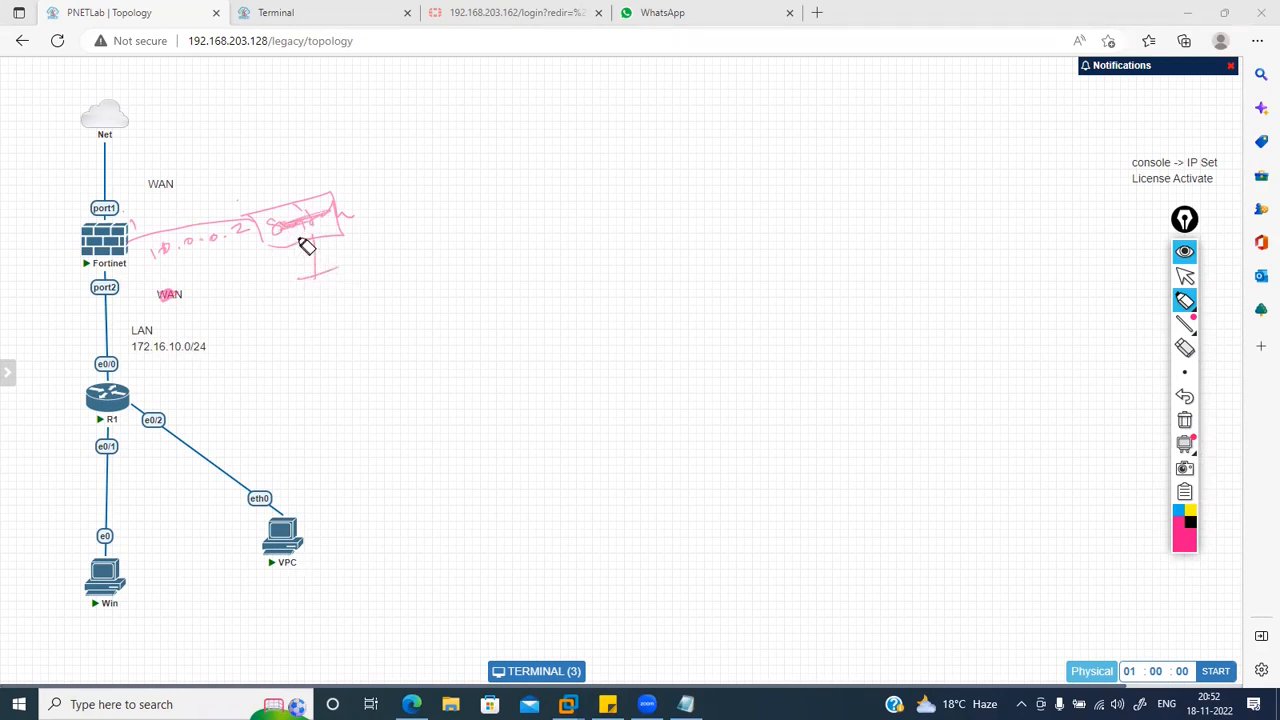
mouse_move(269, 172)
left_mouse_down()
mouse_move(254, 187)
mouse_move(290, 184)
left_mouse_up()
left_click_drag(293, 174, 344, 158)
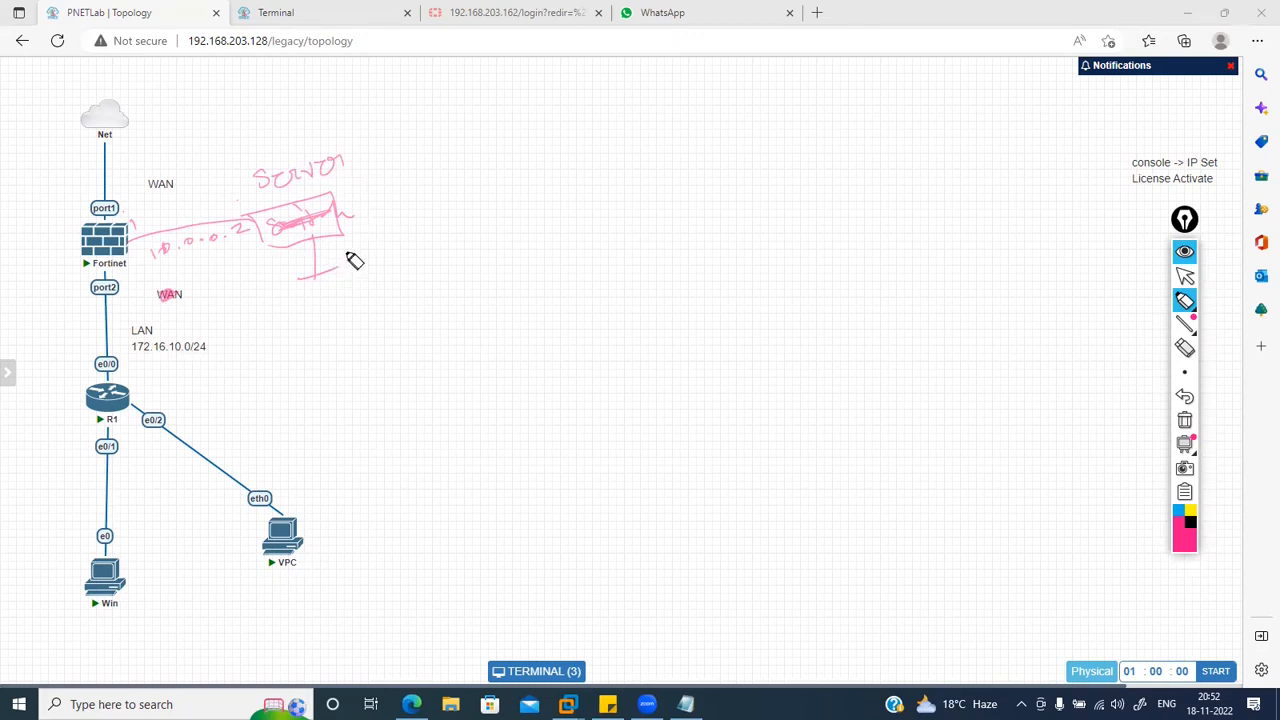
mouse_move(346, 249)
left_mouse_down()
mouse_move(354, 289)
mouse_move(374, 294)
left_mouse_up()
left_click_drag(302, 339, 395, 307)
left_click_drag(314, 366, 408, 331)
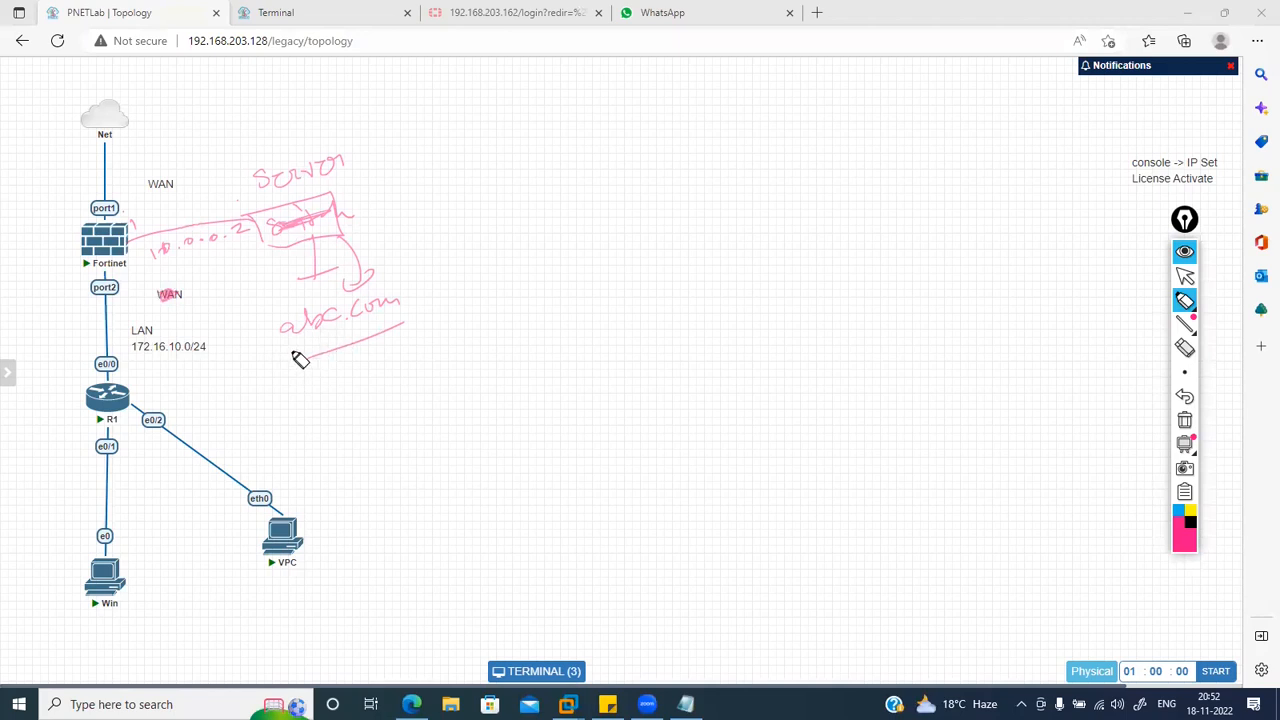
mouse_move(266, 332)
left_mouse_down()
mouse_move(356, 344)
mouse_move(404, 327)
left_mouse_up()
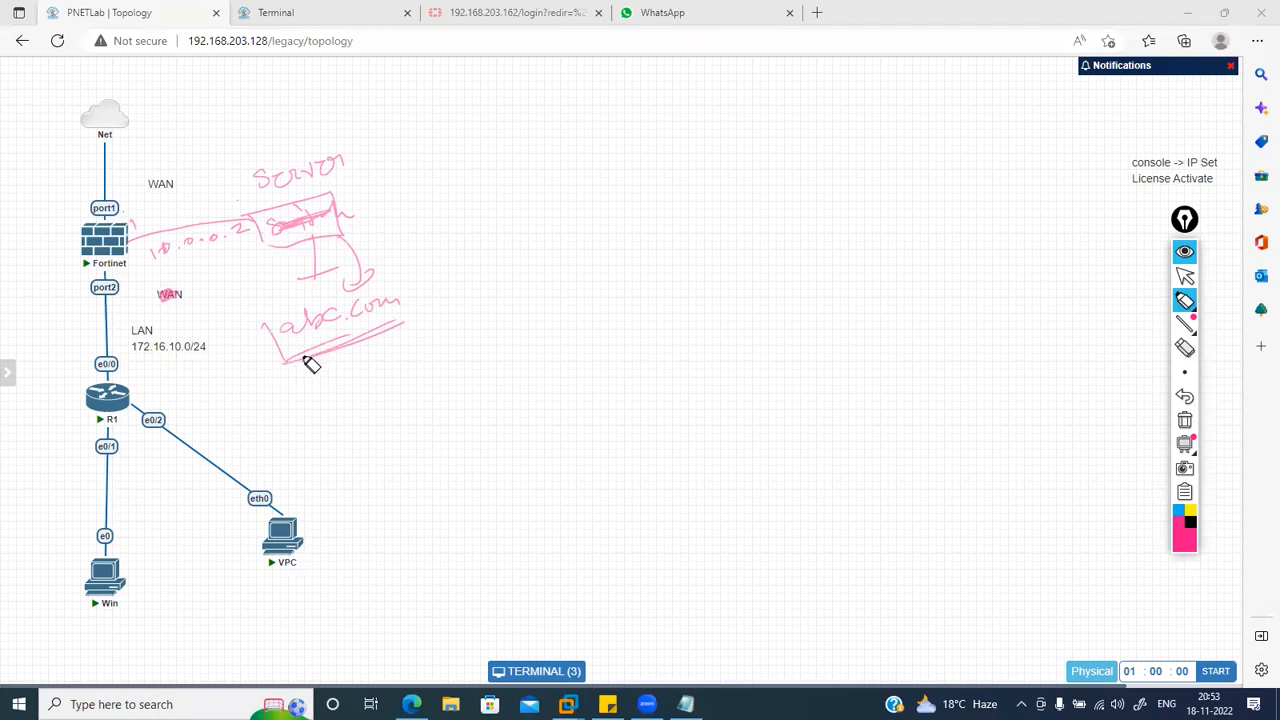
left_click(1185, 420)
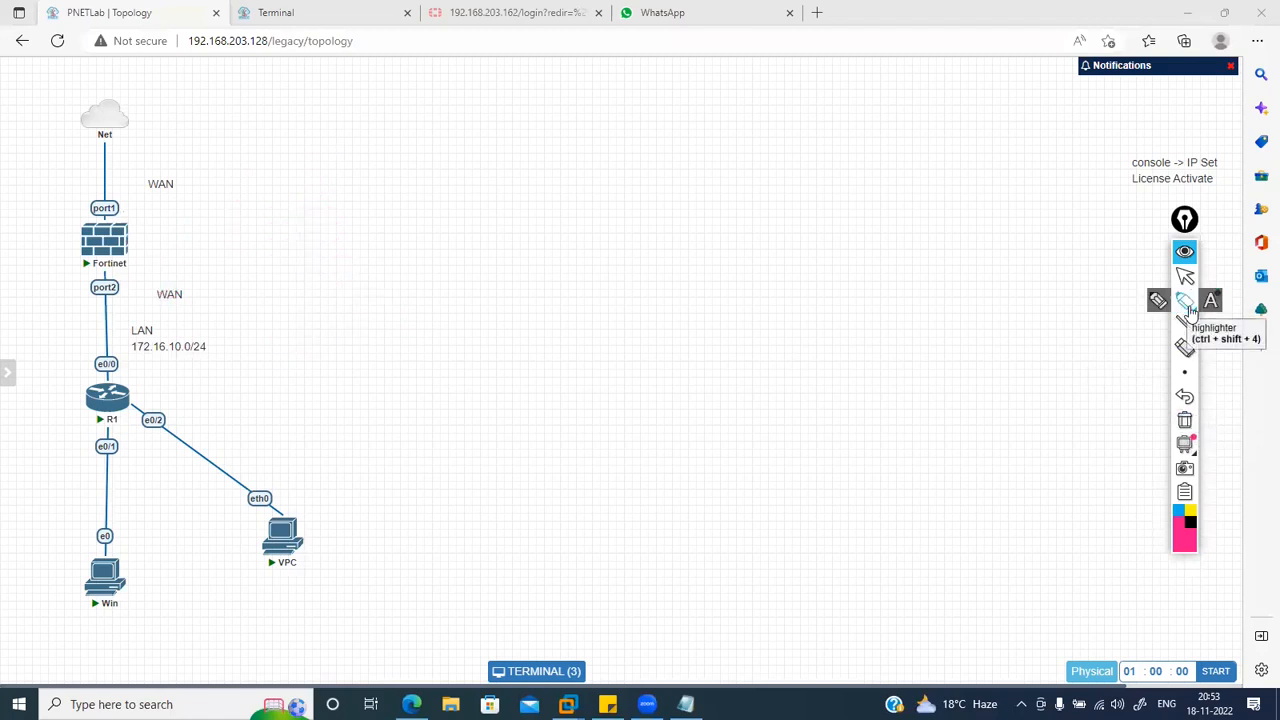
left_click(1186, 302)
Step: In black ink, draw a port 3 link from the Fortinet labelled 10.1
left_click(1191, 521)
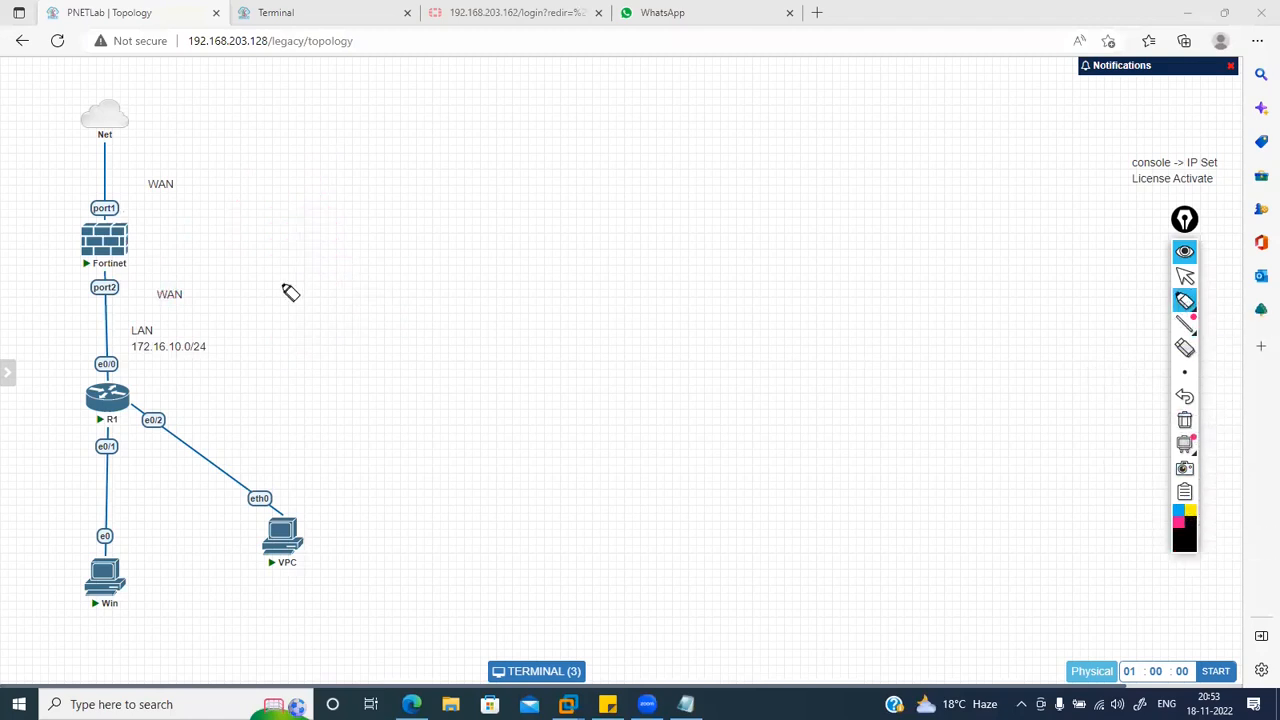
mouse_move(127, 242)
left_mouse_down()
mouse_move(251, 217)
mouse_move(280, 269)
mouse_move(296, 240)
mouse_move(290, 209)
mouse_move(309, 222)
mouse_move(344, 194)
mouse_move(371, 199)
left_mouse_up()
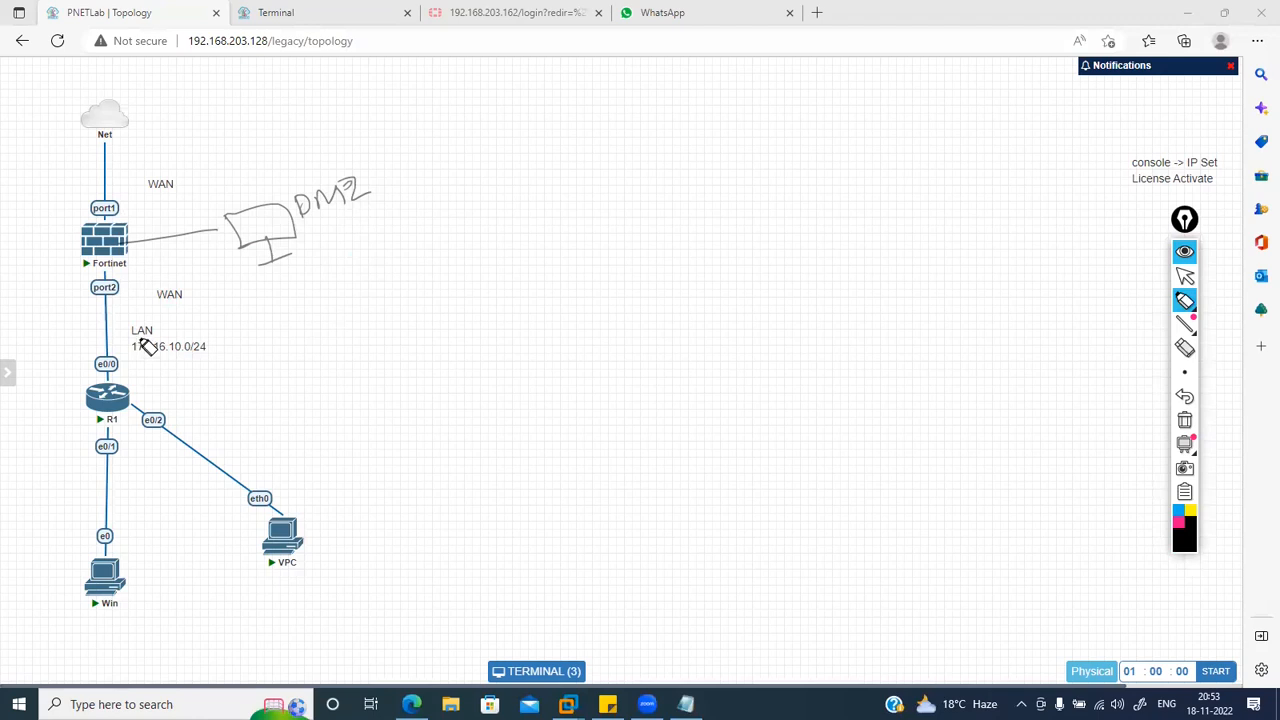
mouse_move(134, 226)
left_mouse_down()
mouse_move(152, 230)
mouse_move(143, 236)
left_mouse_up()
left_click_drag(134, 250, 136, 260)
mouse_move(147, 250)
left_mouse_down()
mouse_move(167, 258)
mouse_move(237, 237)
left_mouse_up()
Step: Sketch the DMZ computer labelled 10.2 and 192.168.10.2, then clear the canvas
left_click(221, 246)
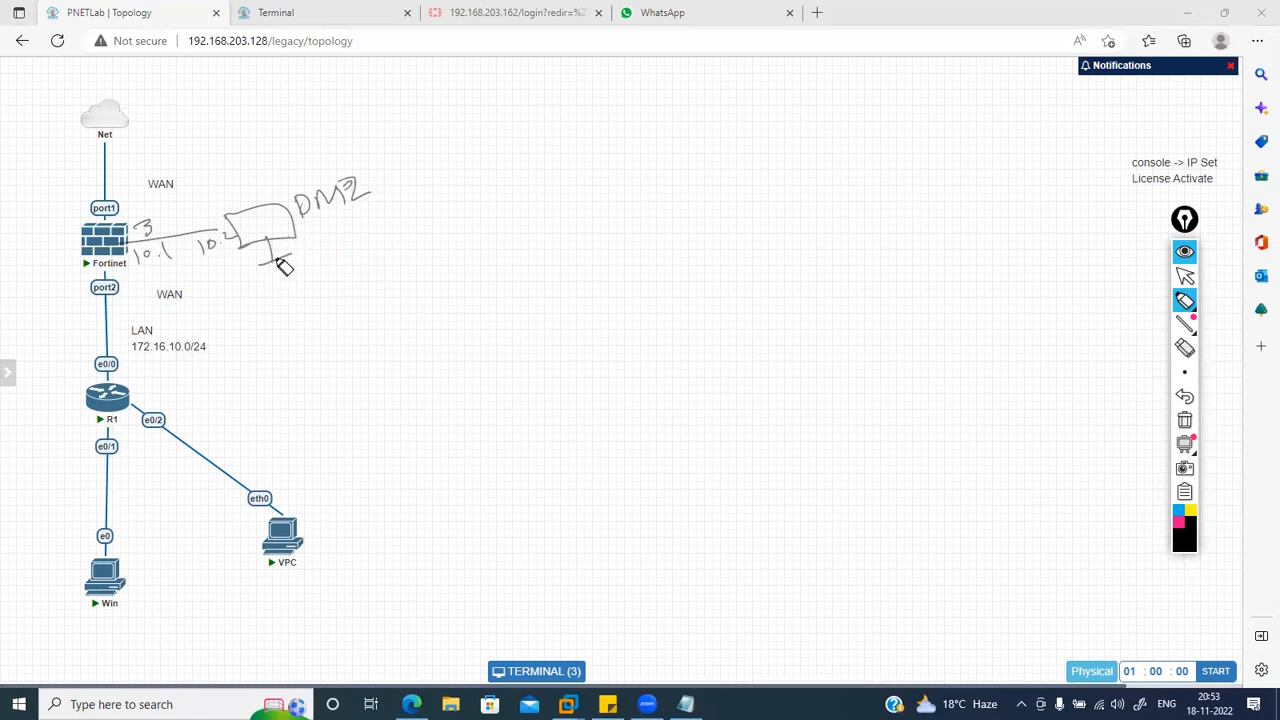
mouse_move(296, 234)
left_mouse_down()
mouse_move(303, 272)
mouse_move(262, 313)
mouse_move(405, 254)
mouse_move(412, 265)
left_mouse_up()
left_click(300, 305)
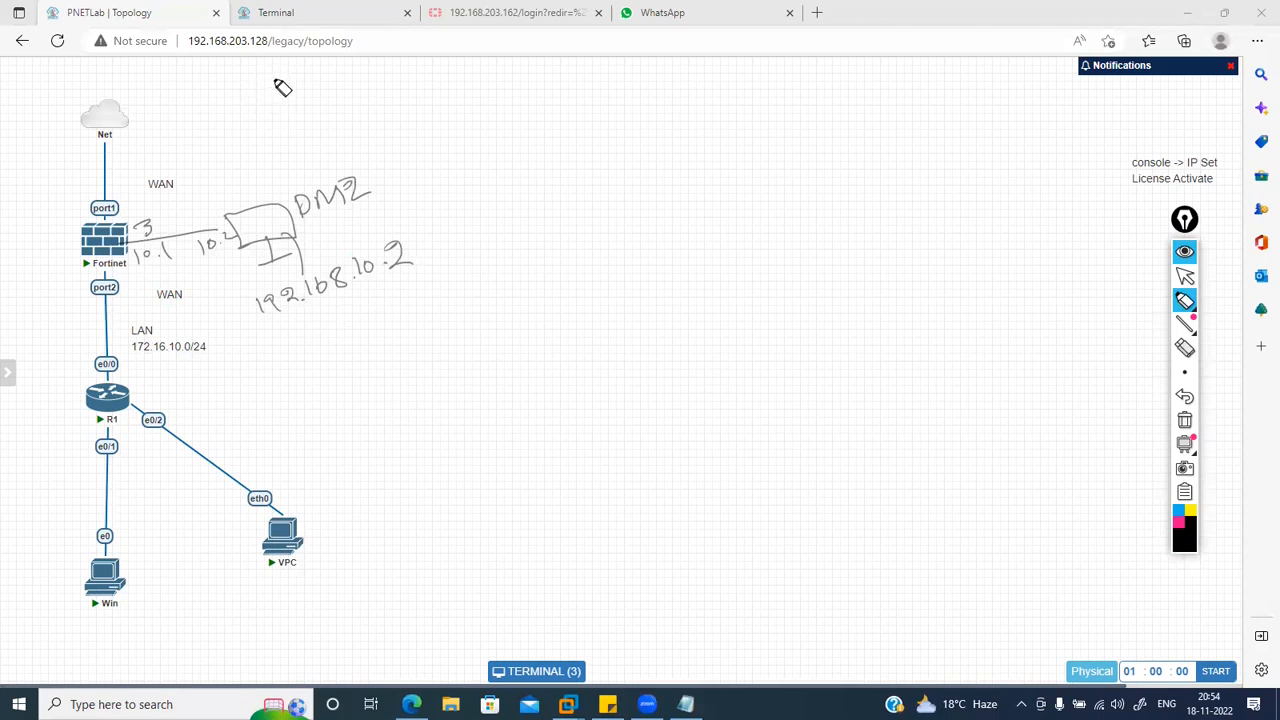
left_click_drag(279, 83, 300, 74)
left_click_drag(296, 236, 334, 228)
left_click(1185, 422)
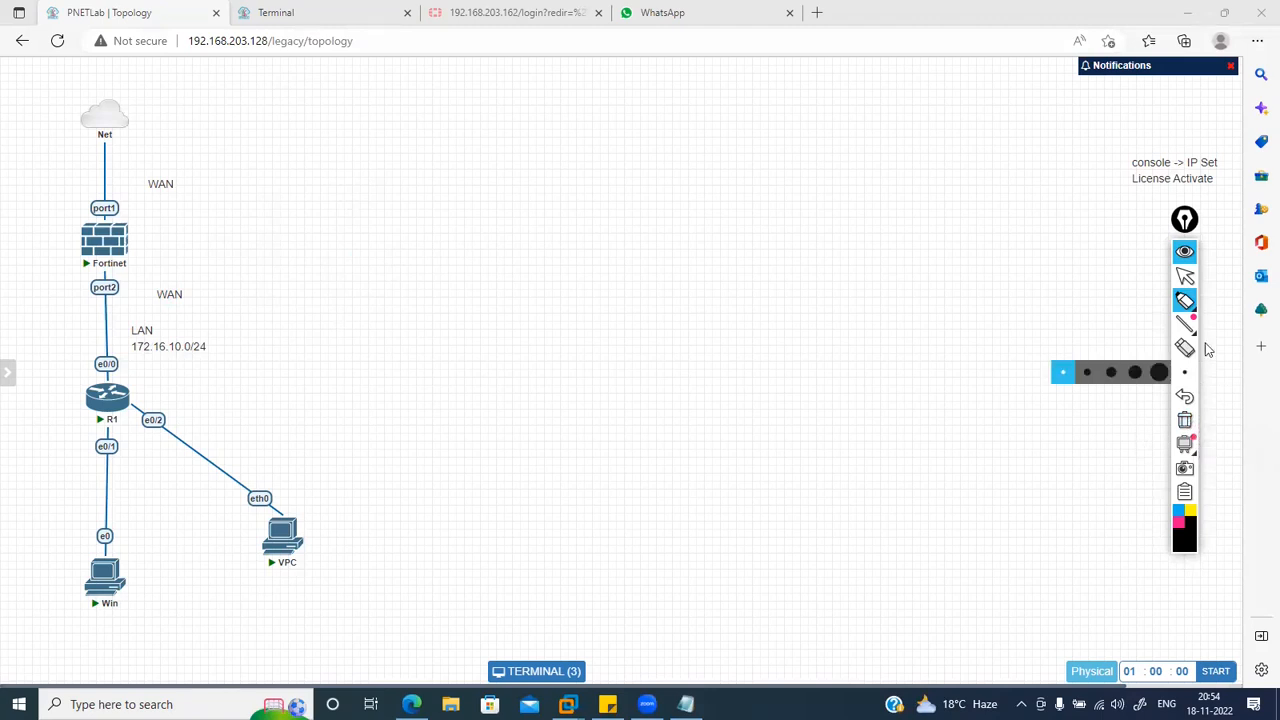
Step: Switch back to the selection arrow in the annotation toolbar
left_click(1186, 279)
mouse_move(1178, 303)
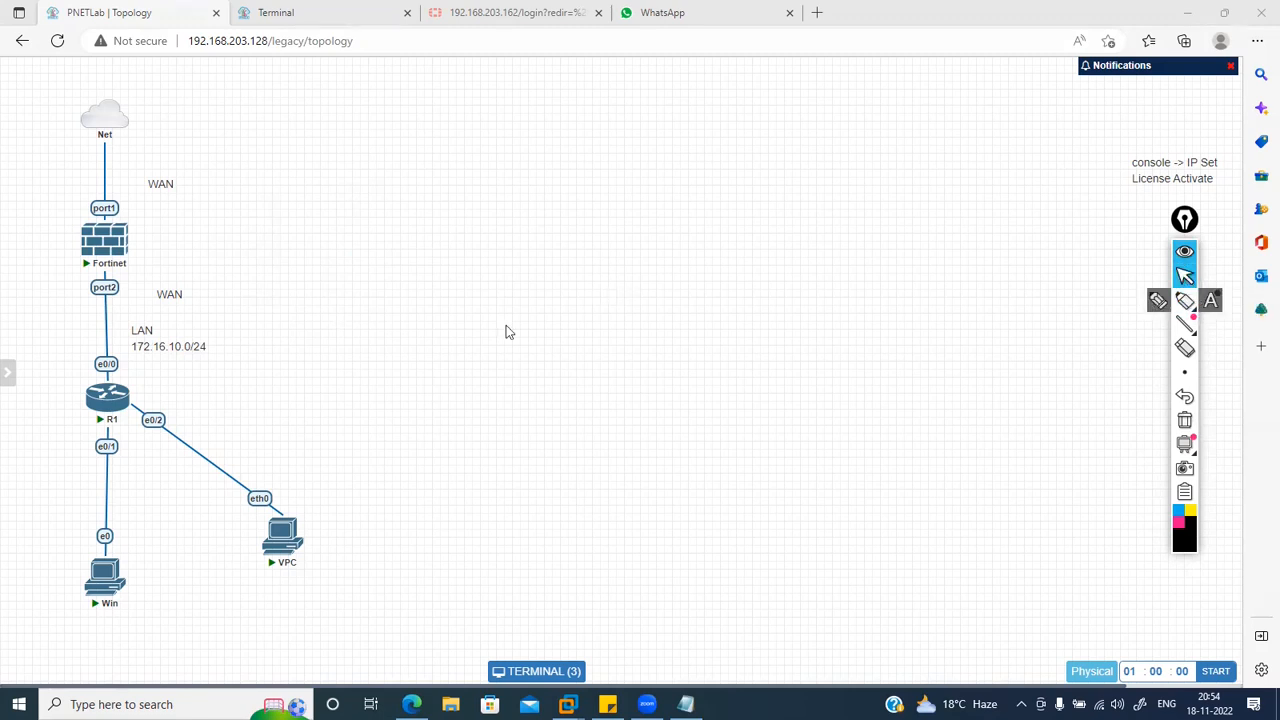
Step: Reconnect the Fortinet console session and wake it to a login prompt
left_click(110, 245)
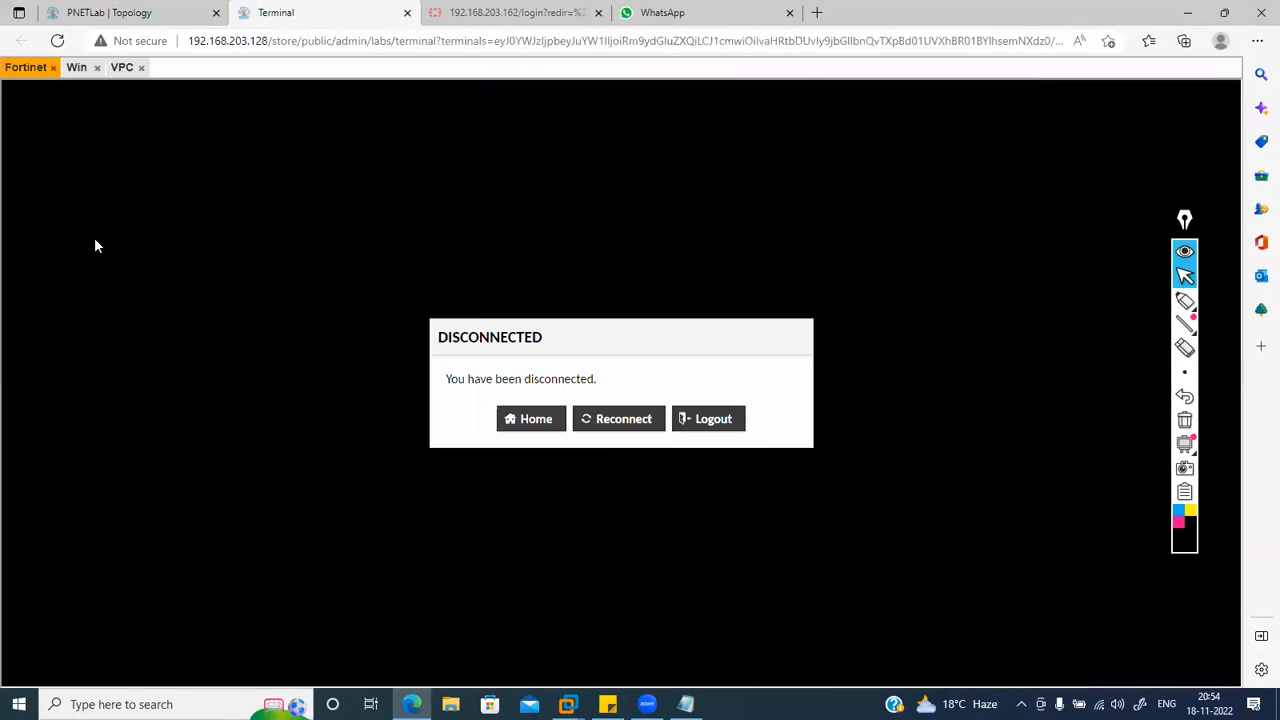
left_click(622, 425)
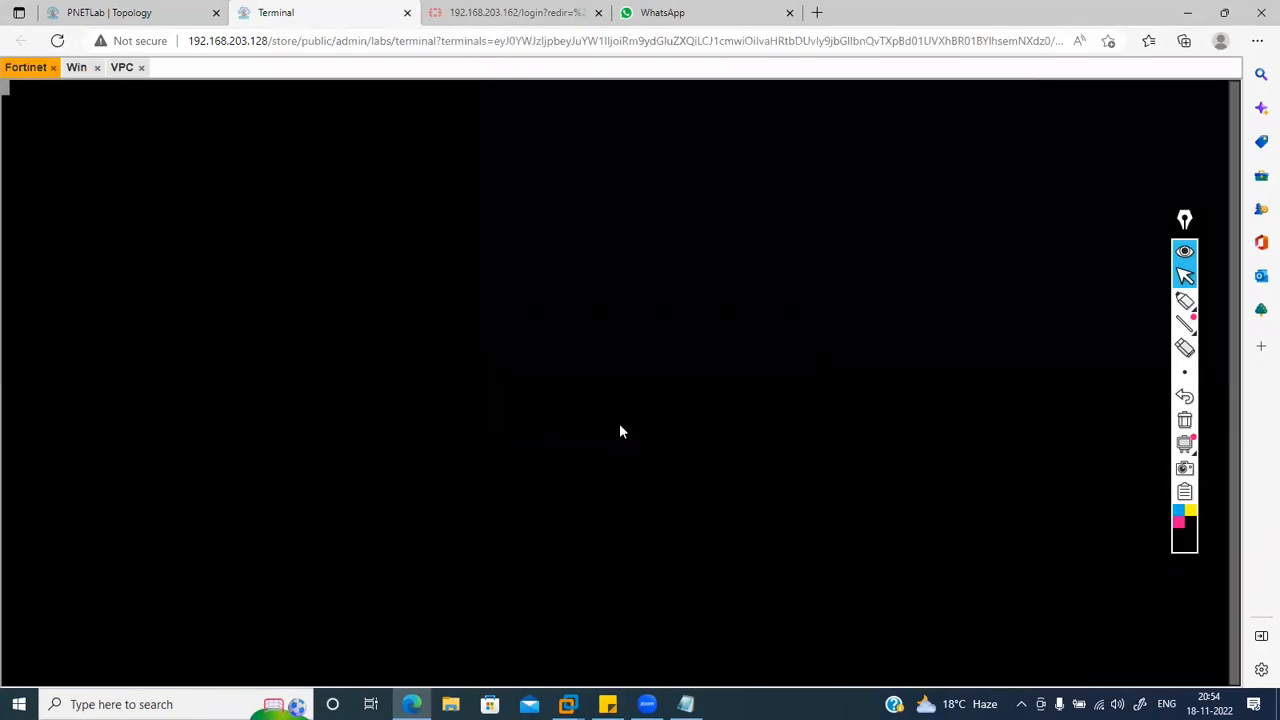
left_click(160, 18)
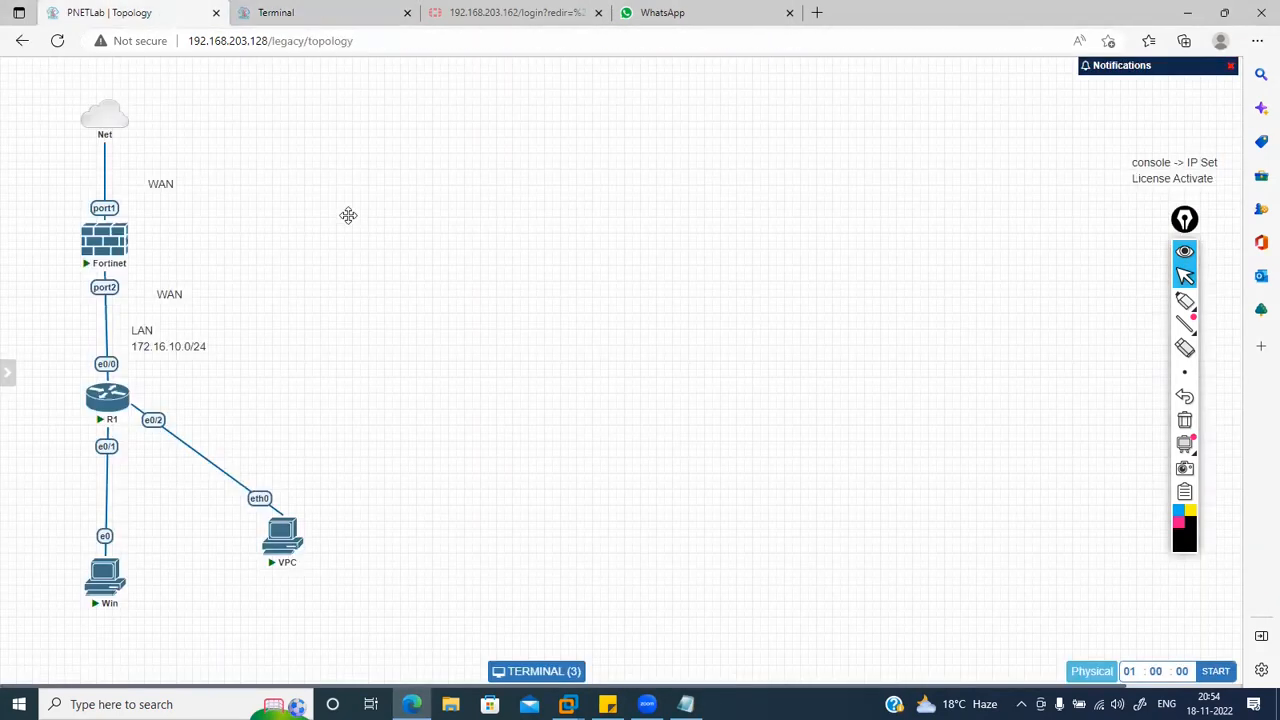
mouse_move(98, 242)
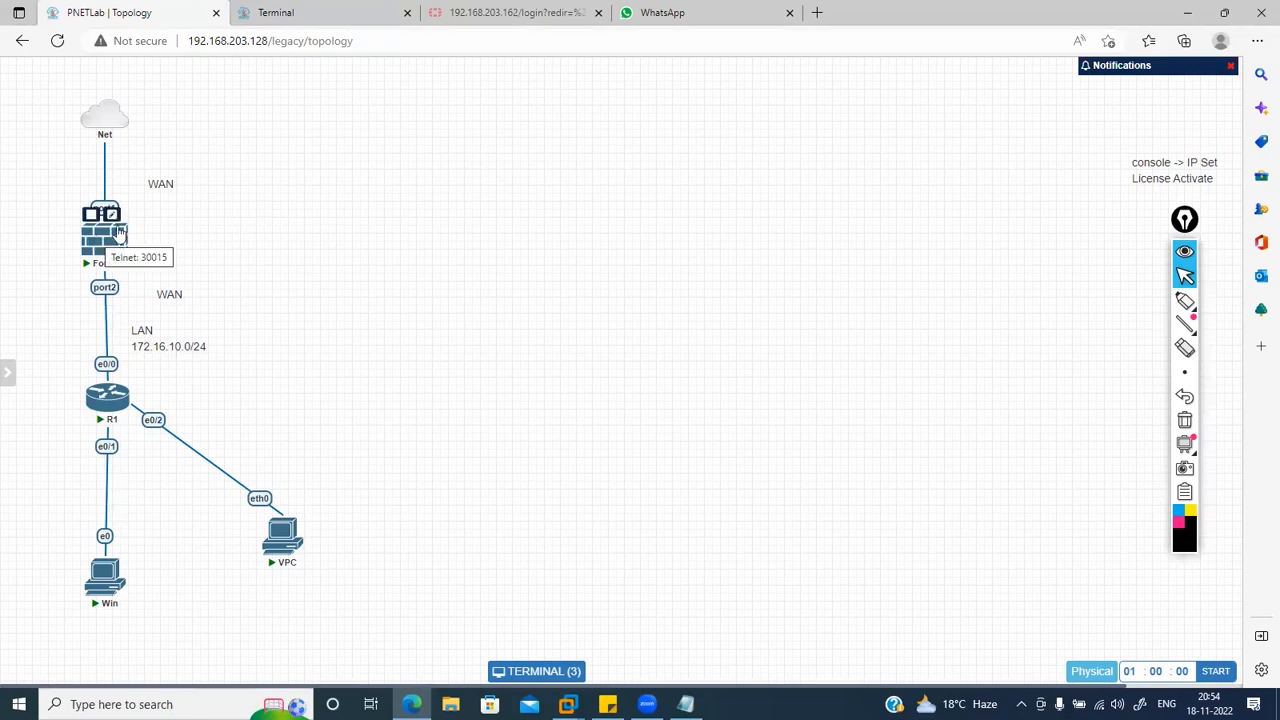
left_click(322, 22)
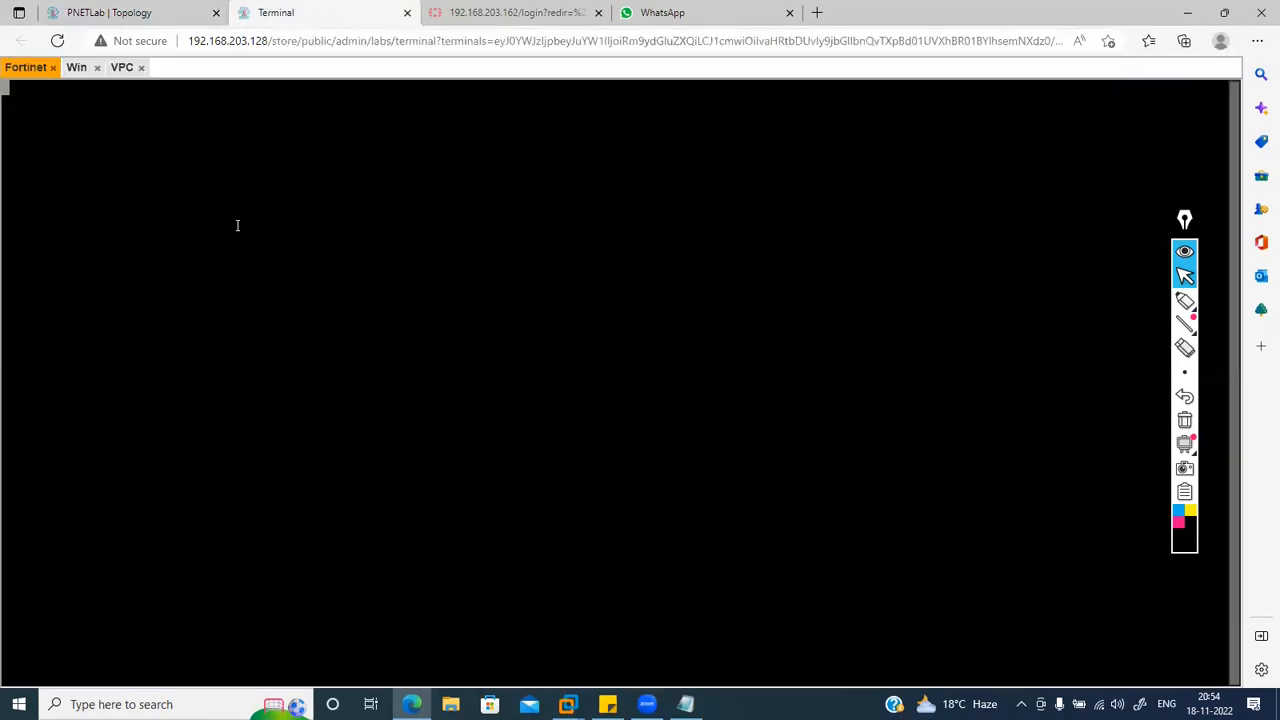
key("Return")
key("Return")
key("Return")
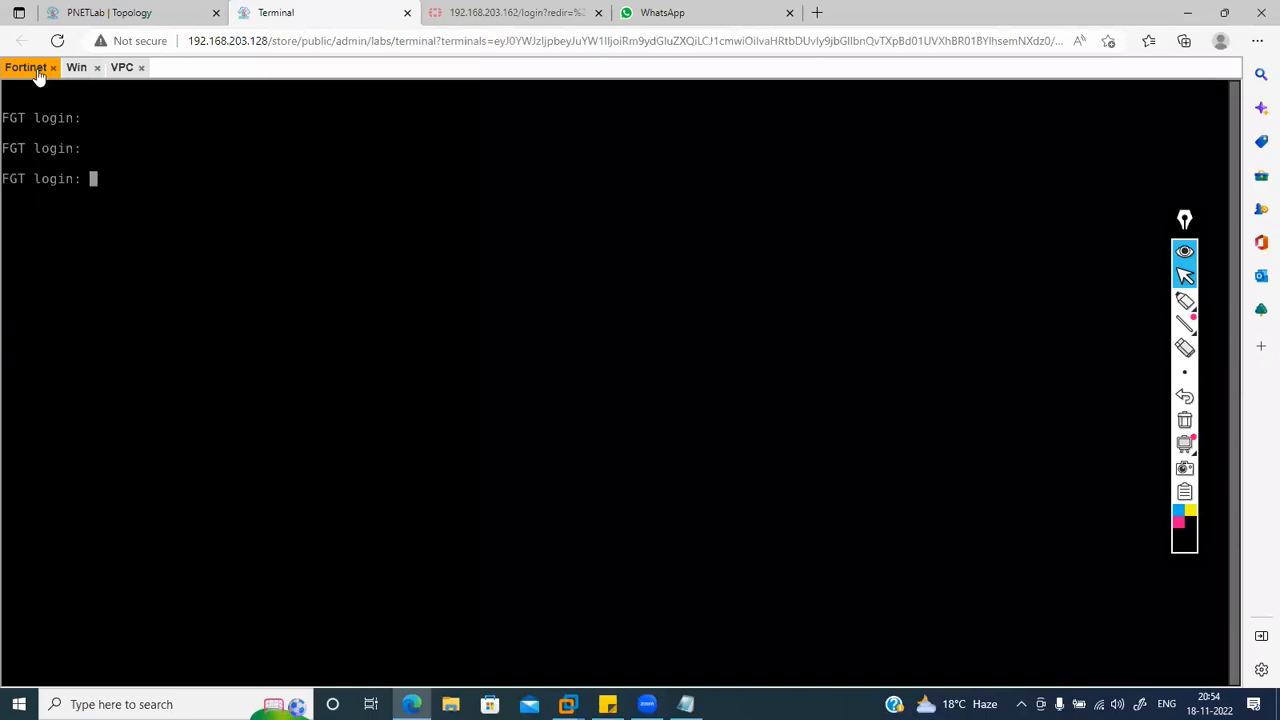
Step: In the Win host's Chrome, close the Yahoo and Google tabs and copy the FortiGate address
left_click(76, 69)
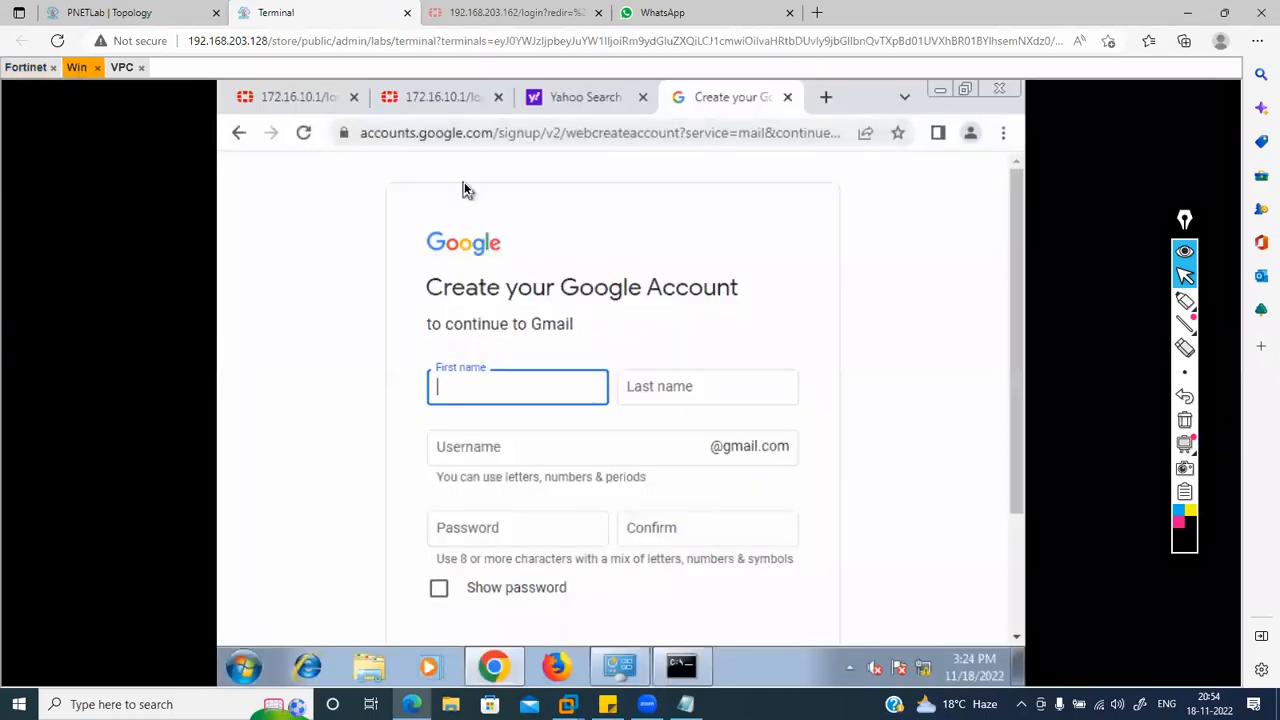
left_click(643, 97)
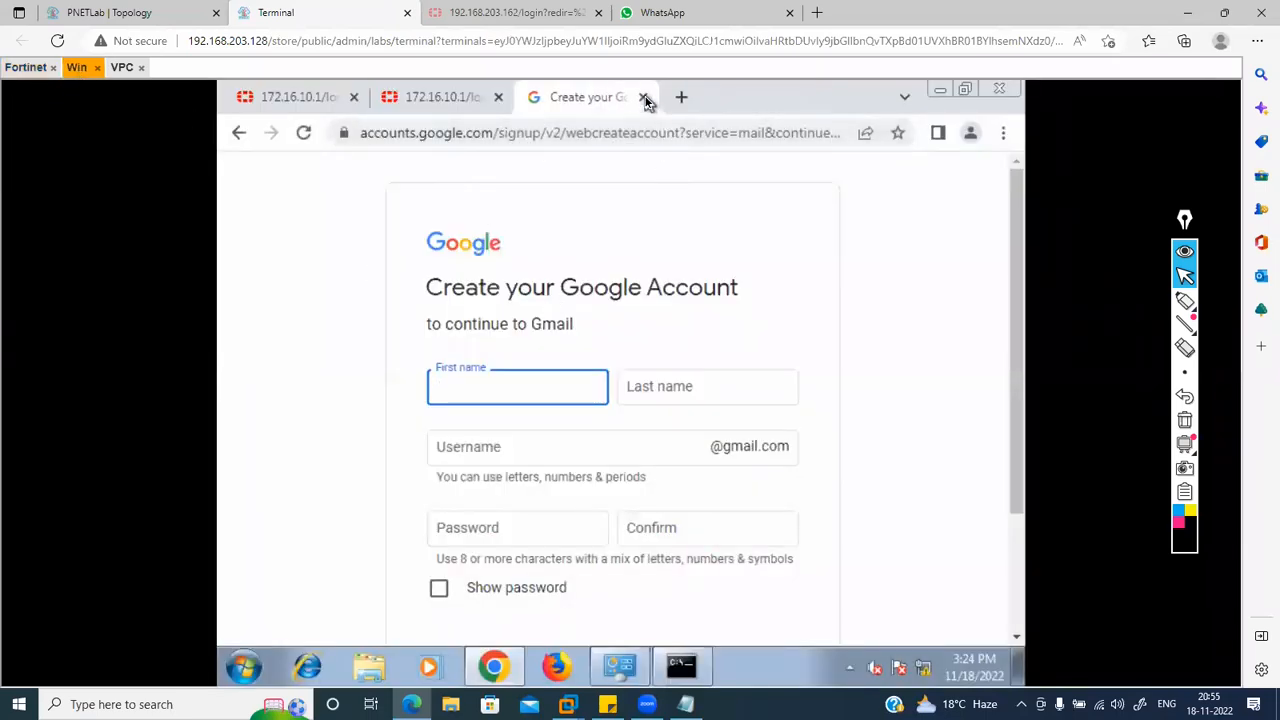
left_click(643, 97)
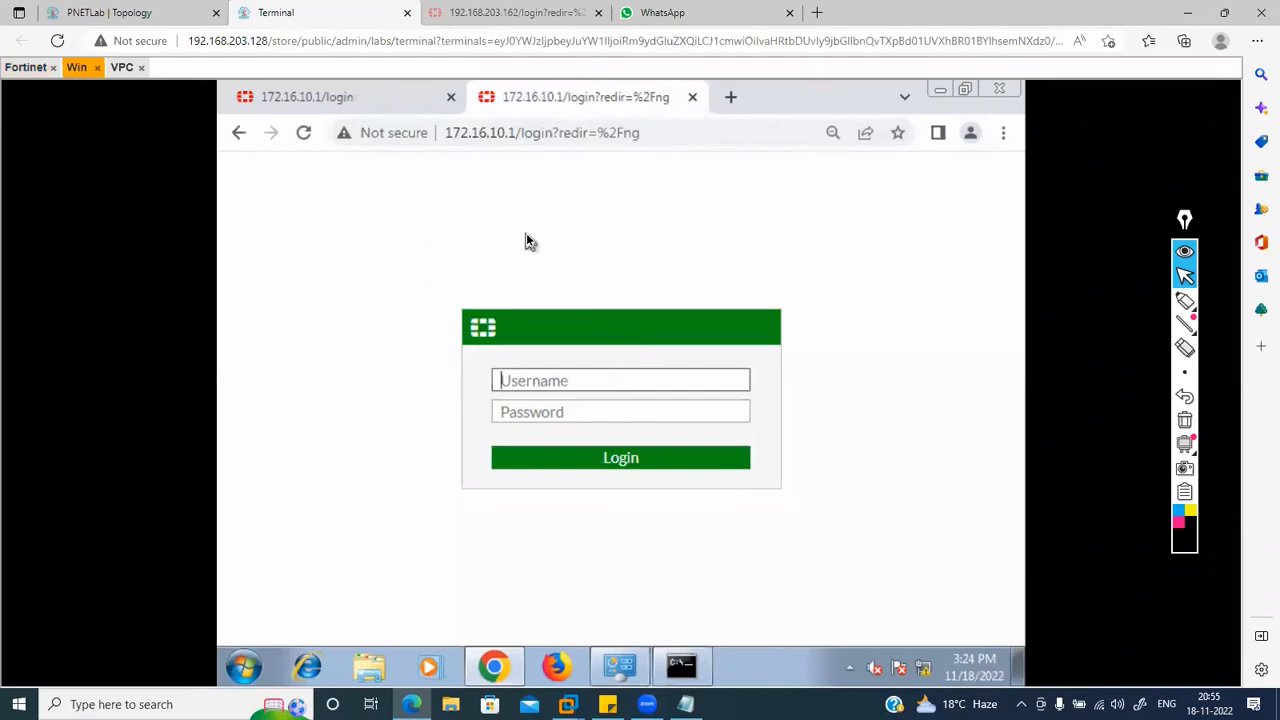
left_click(522, 9)
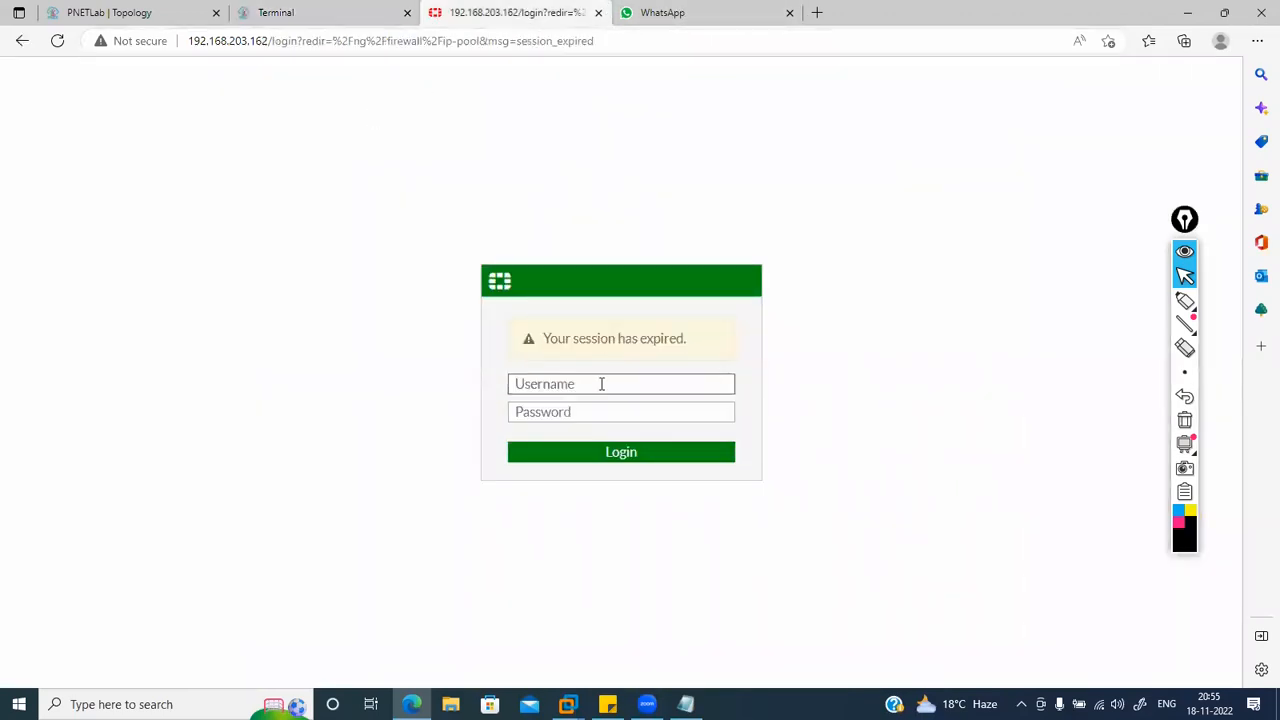
left_click_drag(190, 40, 266, 49)
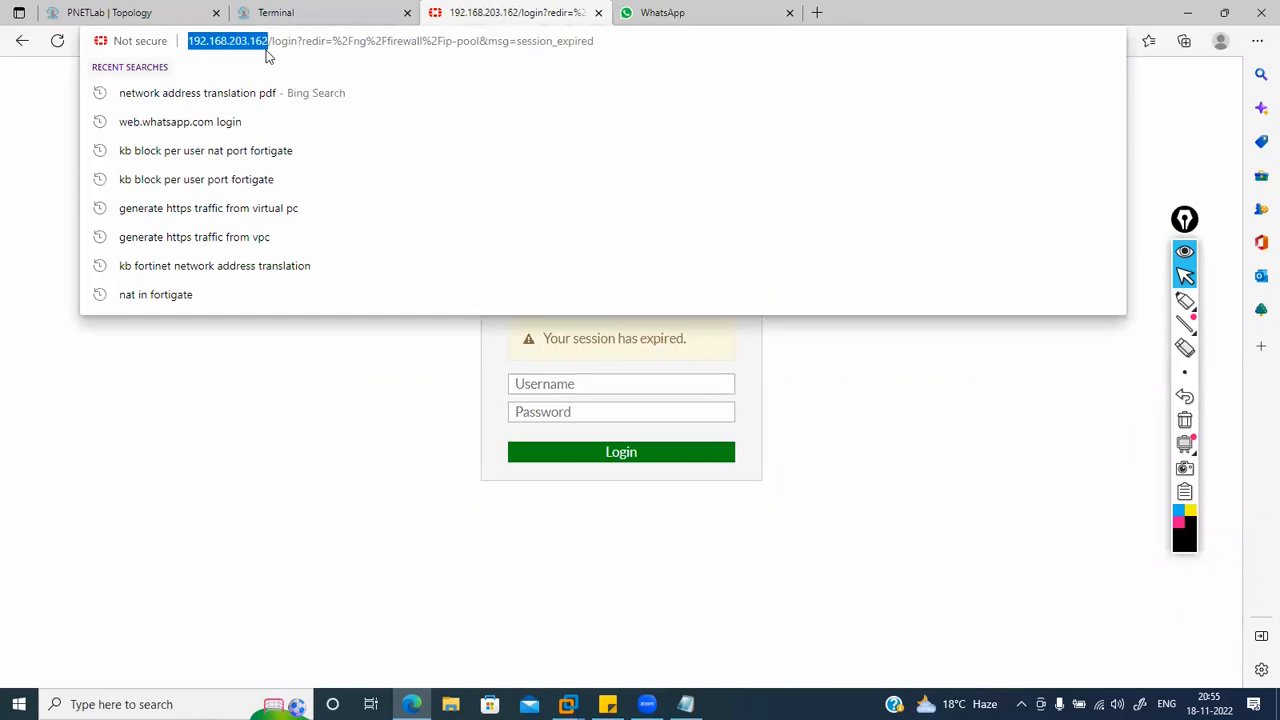
left_click(140, 12)
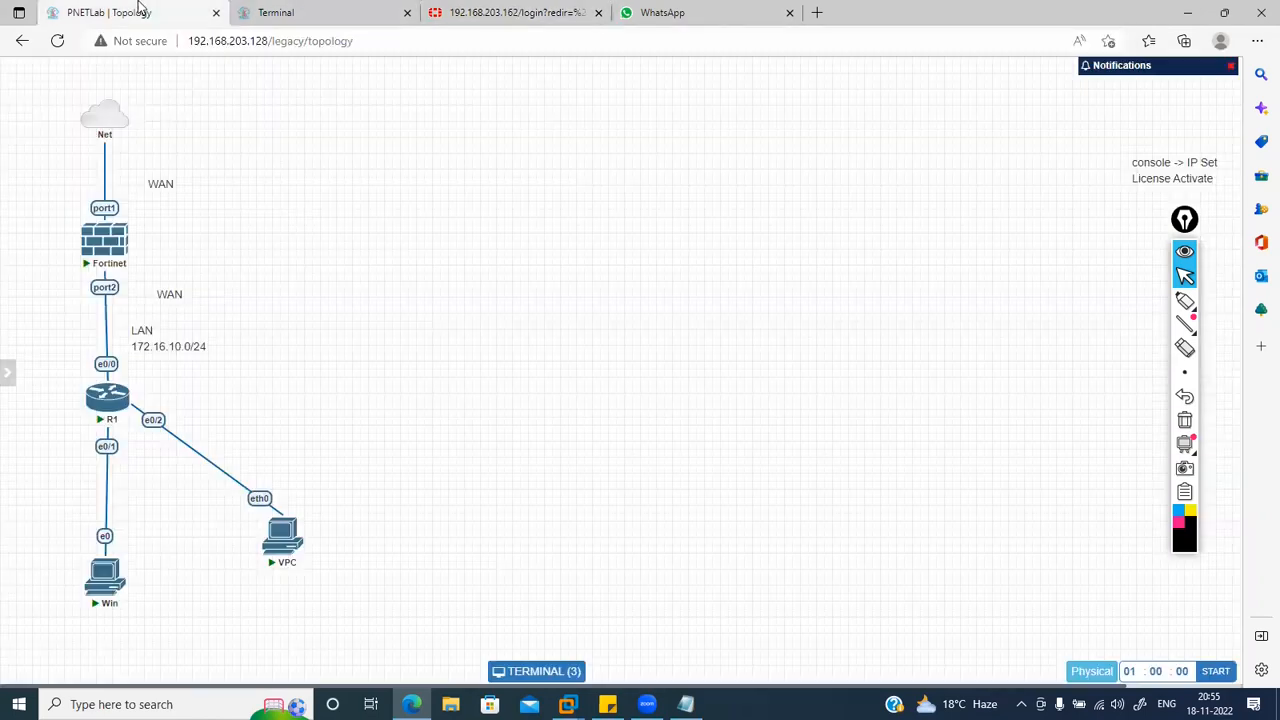
Step: Add a canvas text label containing the pasted FortiGate address near WAN
right_click(227, 133)
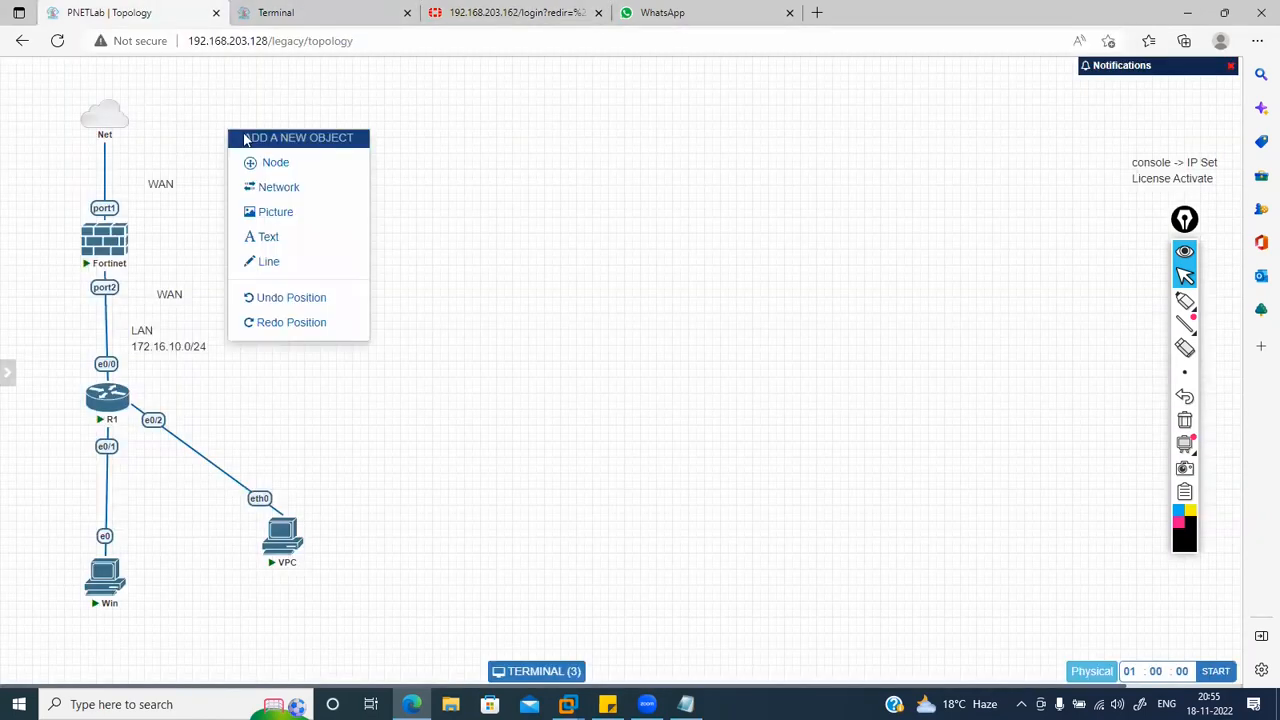
left_click(268, 236)
left_click(356, 270)
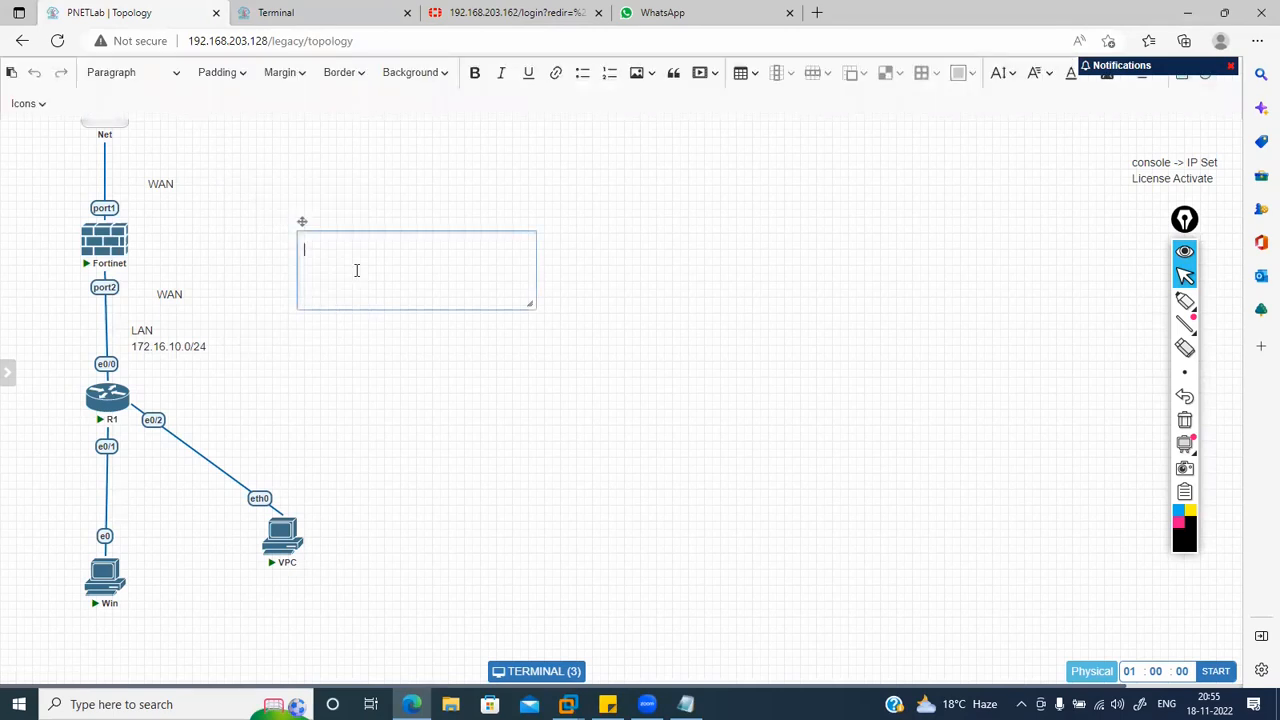
type("http://192.168.203.162/")
left_click(454, 394)
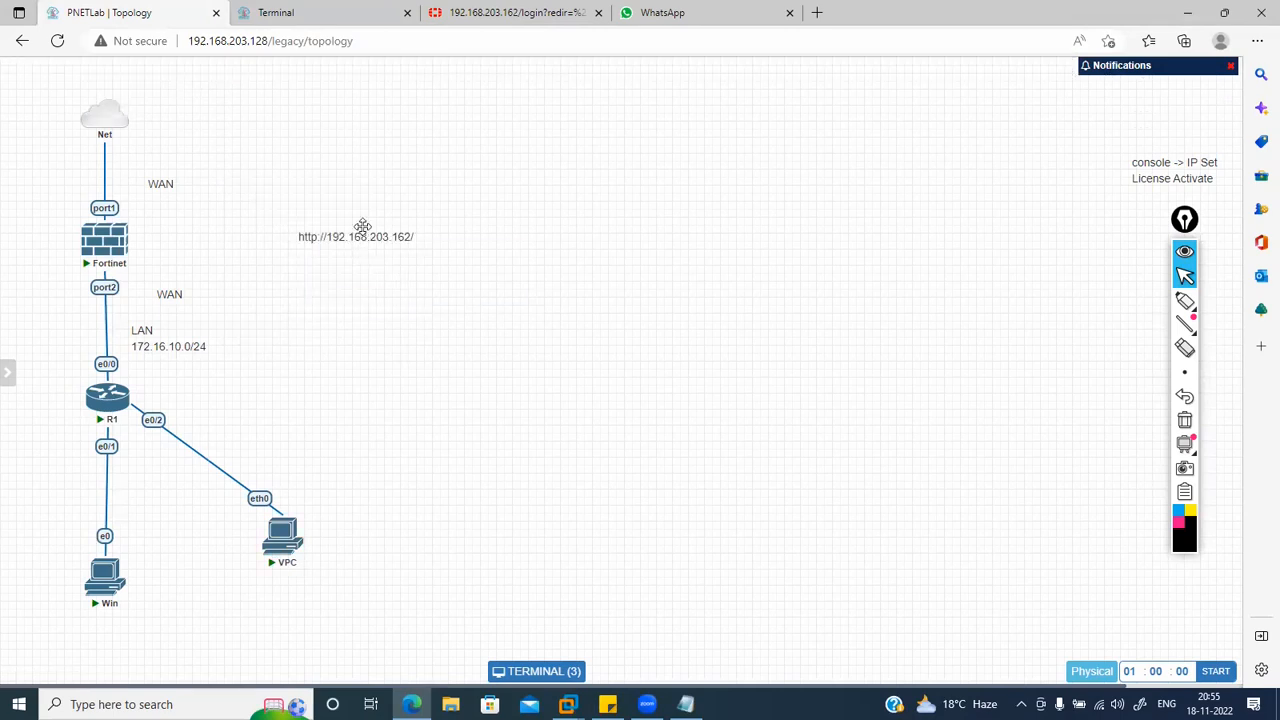
left_click_drag(357, 236, 161, 202)
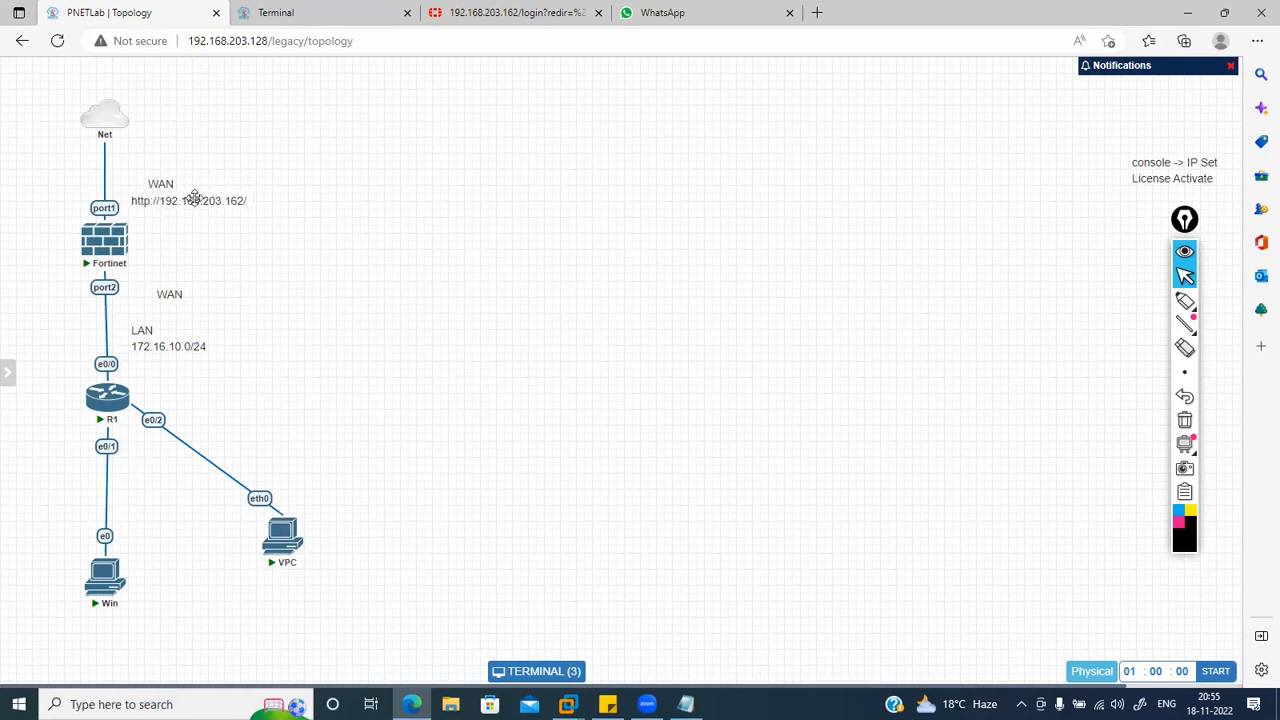
double_click(194, 199)
left_click(168, 214)
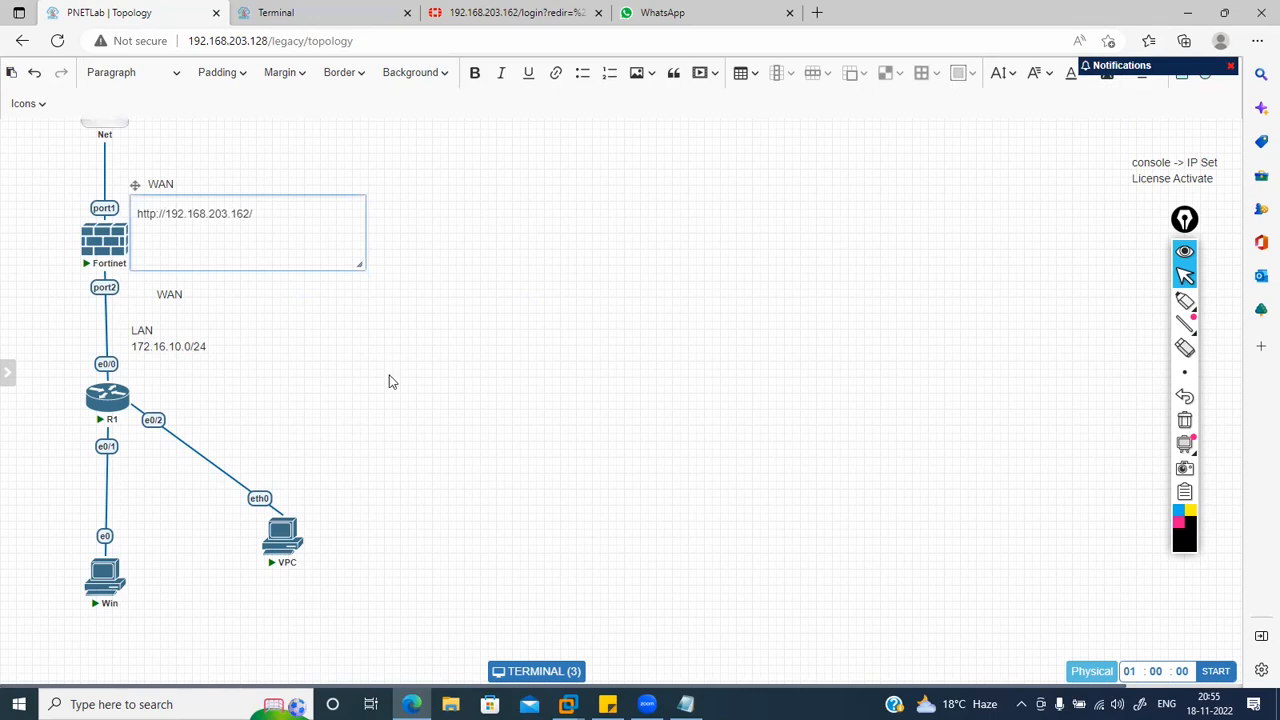
key("BackSpace")
key("BackSpace")
key("BackSpace")
key("BackSpace")
key("BackSpace")
key("BackSpace")
key("BackSpace")
left_click(451, 346)
left_click_drag(194, 200, 73, 195)
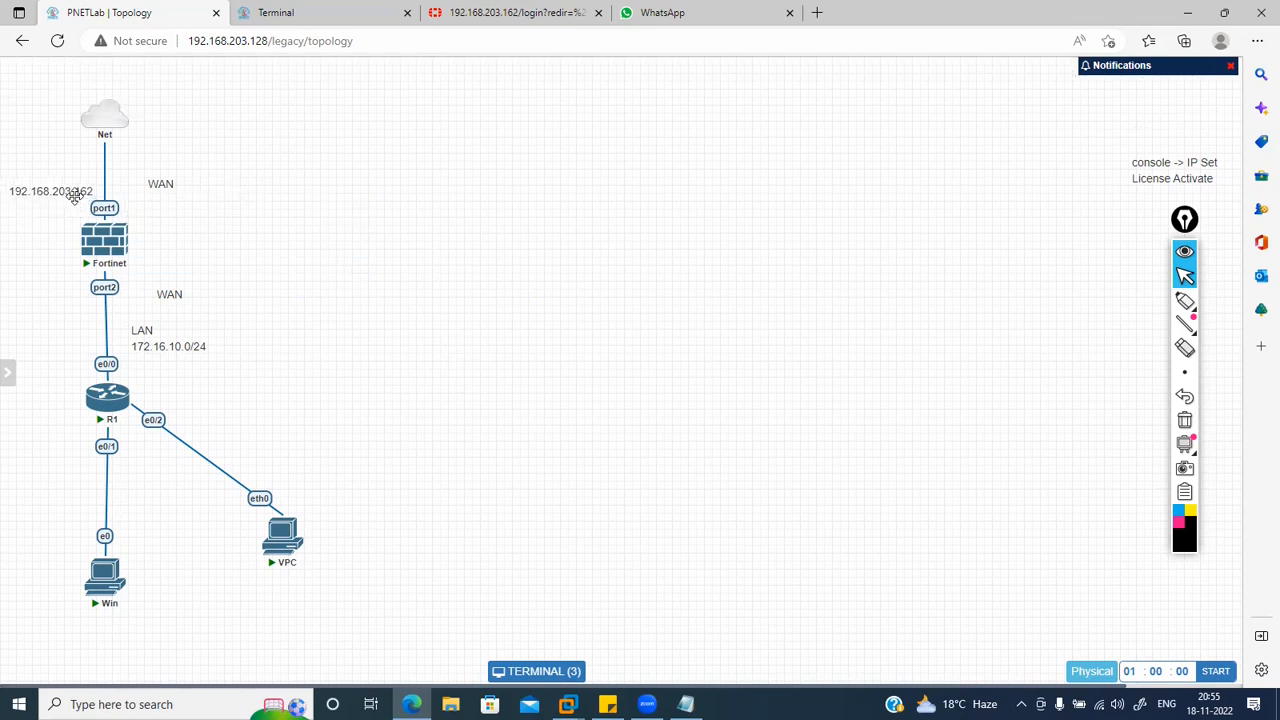
Step: Nudge the LAN 172.16.10.0/24 label and start editing its address
left_click_drag(202, 346, 196, 340)
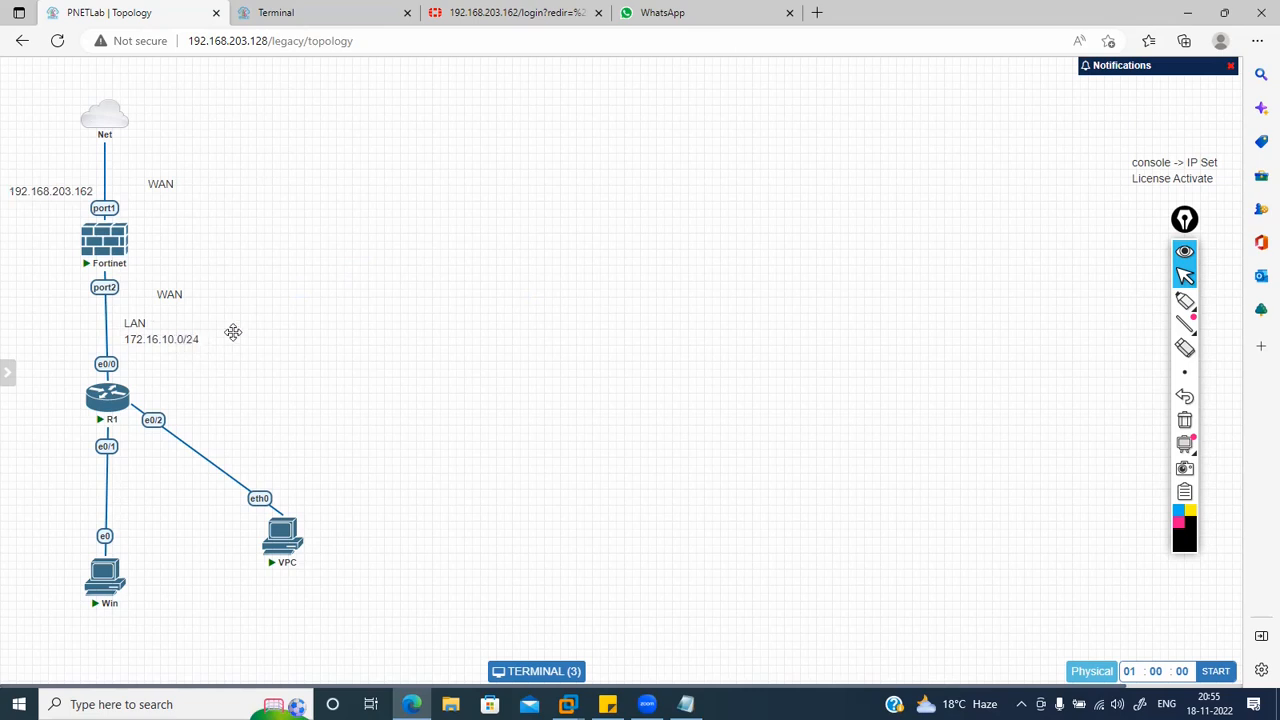
double_click(190, 338)
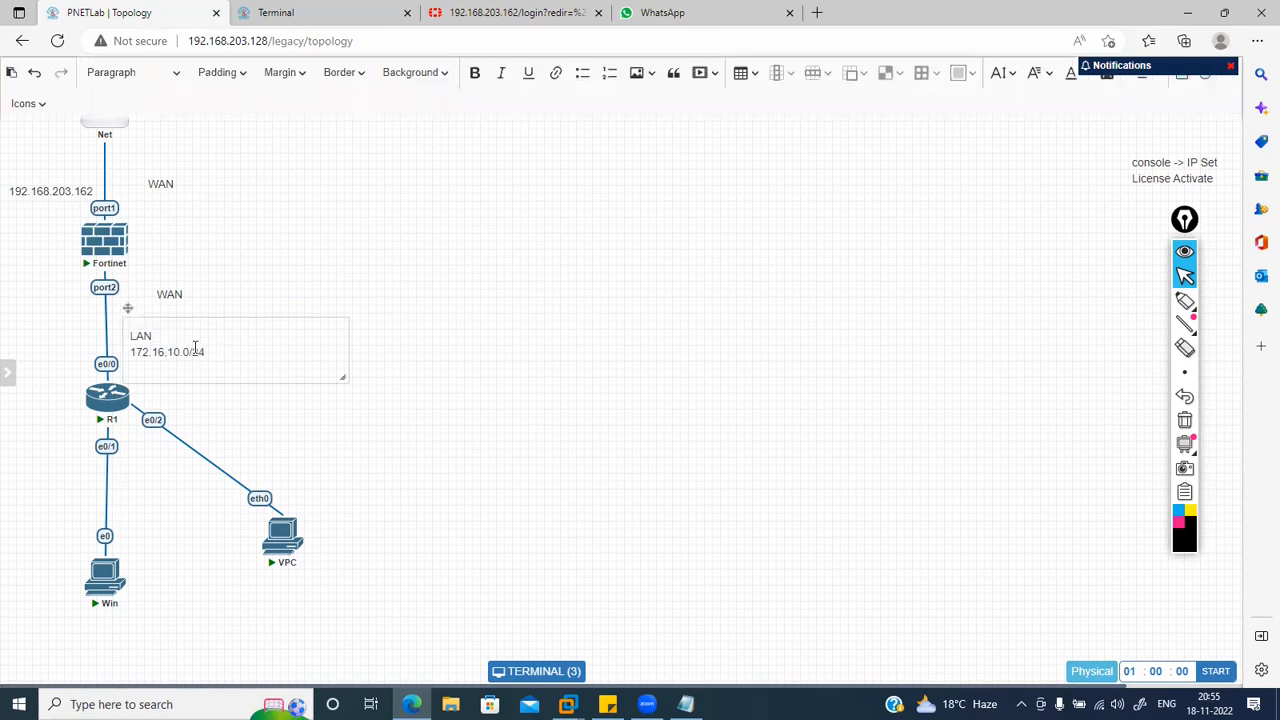
left_click(191, 348)
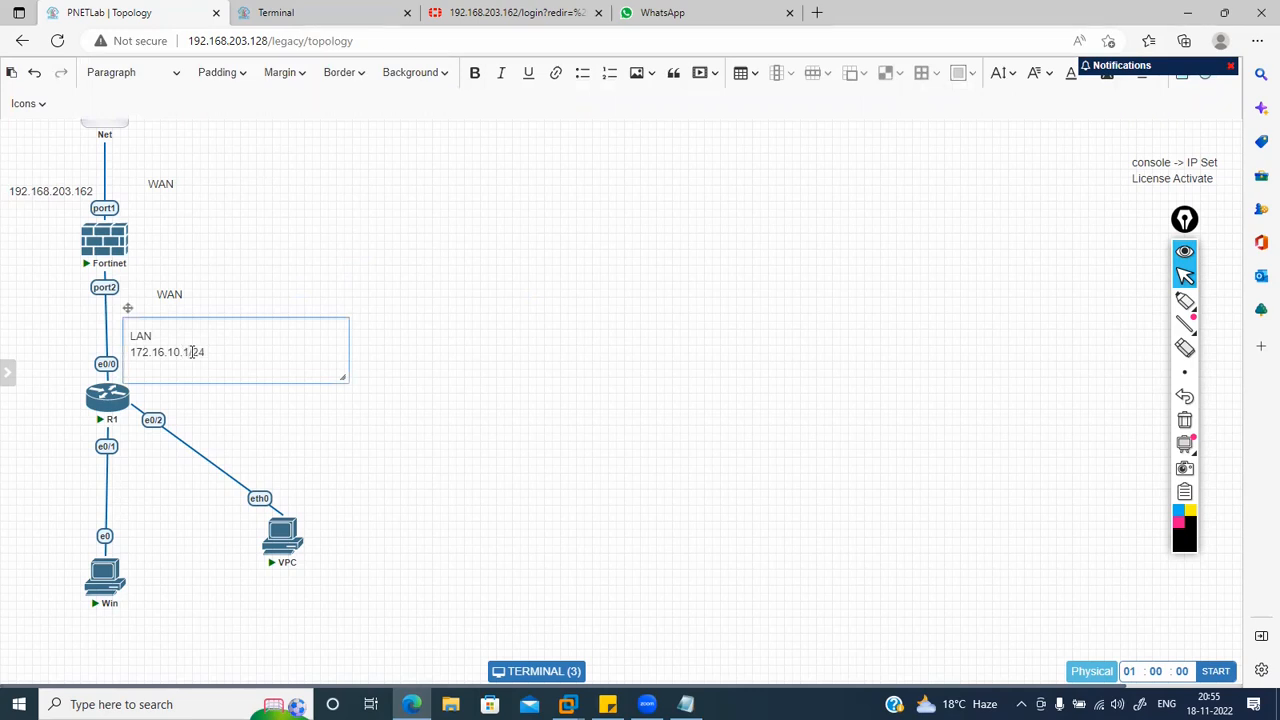
Step: Commit LAN as 172.16.10.1/24, delete the stray WAN label, and place LAN beside port2
left_click(333, 416)
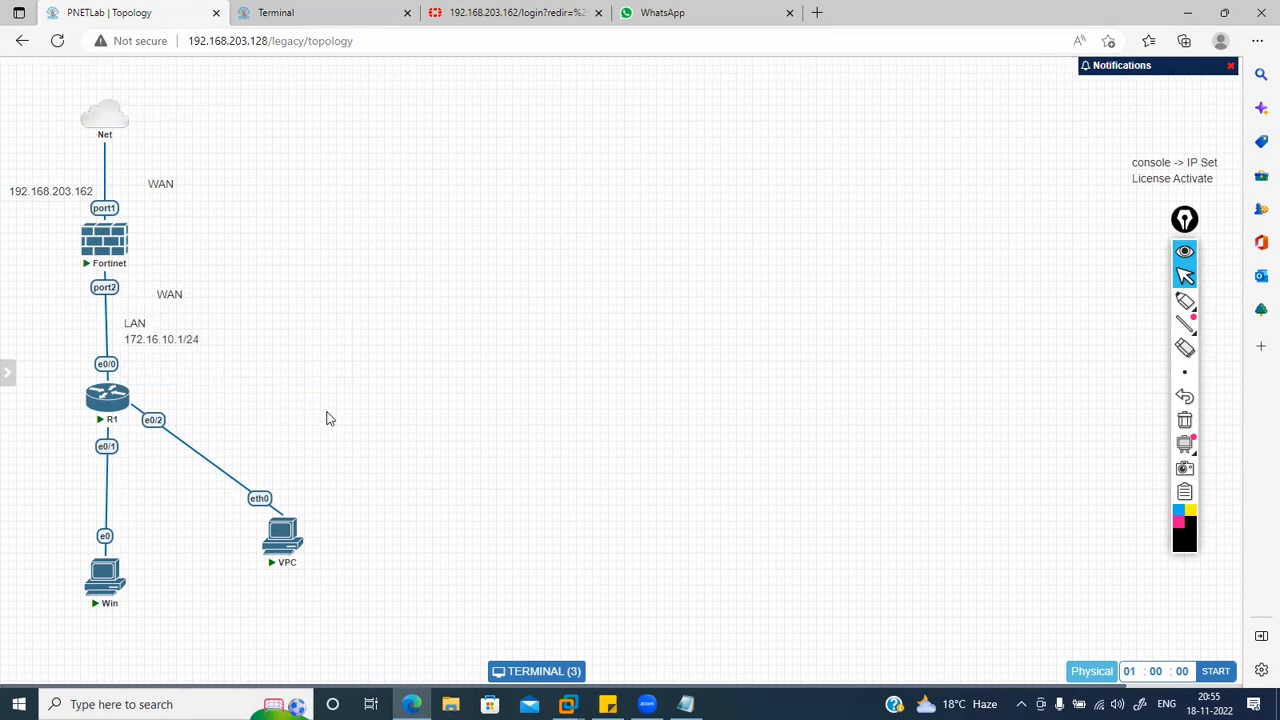
left_click_drag(196, 339, 282, 195)
left_click_drag(171, 297, 222, 349)
right_click(219, 346)
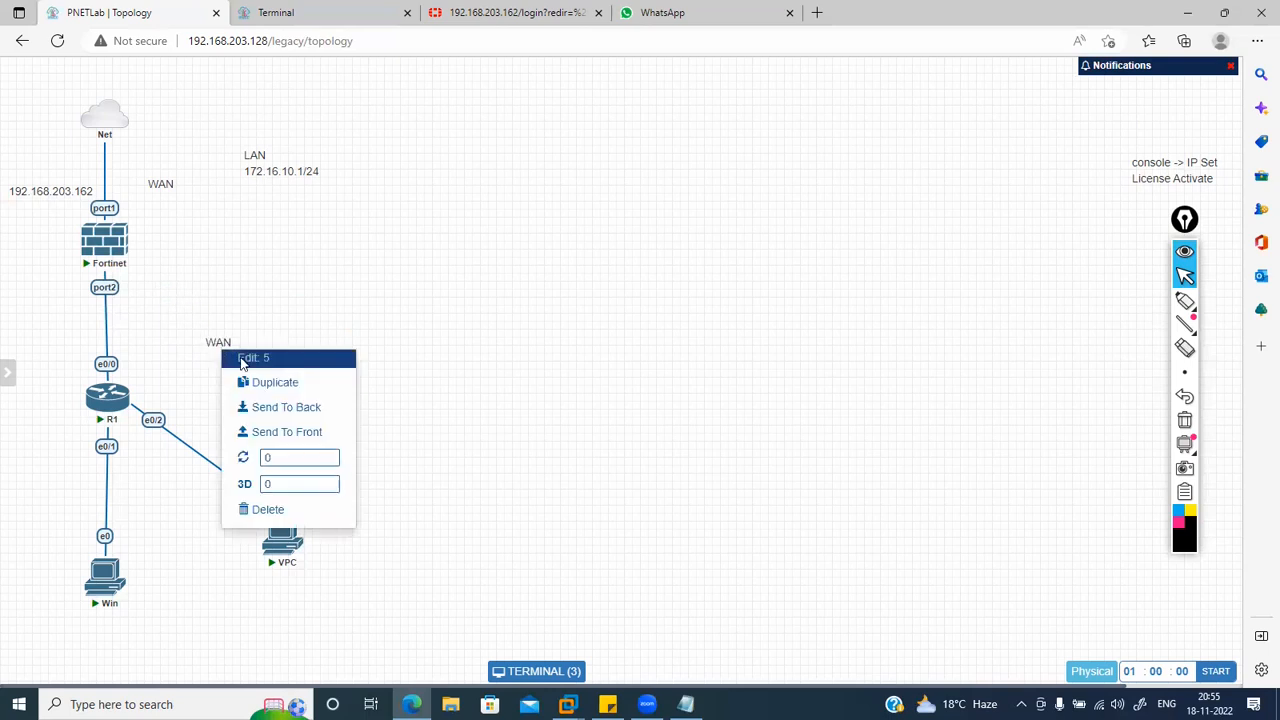
left_click(277, 510)
left_click(588, 172)
left_click_drag(296, 178, 193, 302)
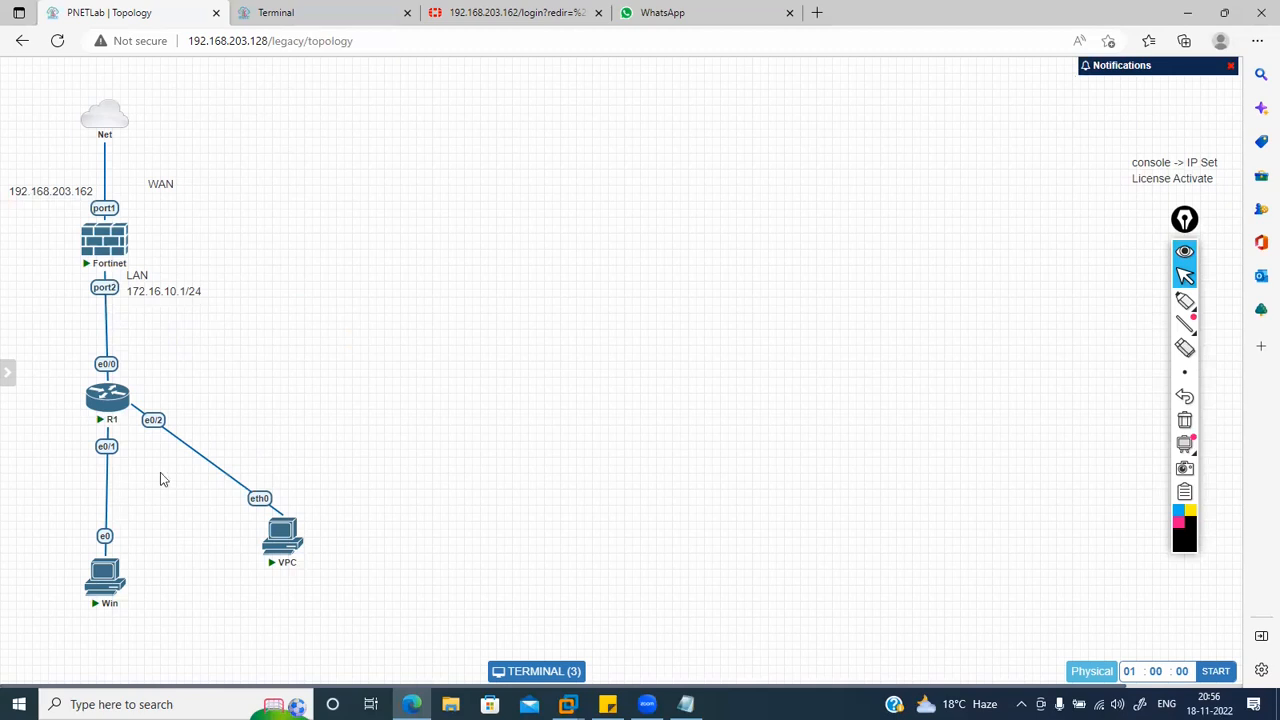
Step: Reposition the Win and VPC hosts, then shrink the 192.168.203.162 label and move it beside WAN
left_click_drag(105, 575, 63, 557)
left_click_drag(282, 535, 245, 550)
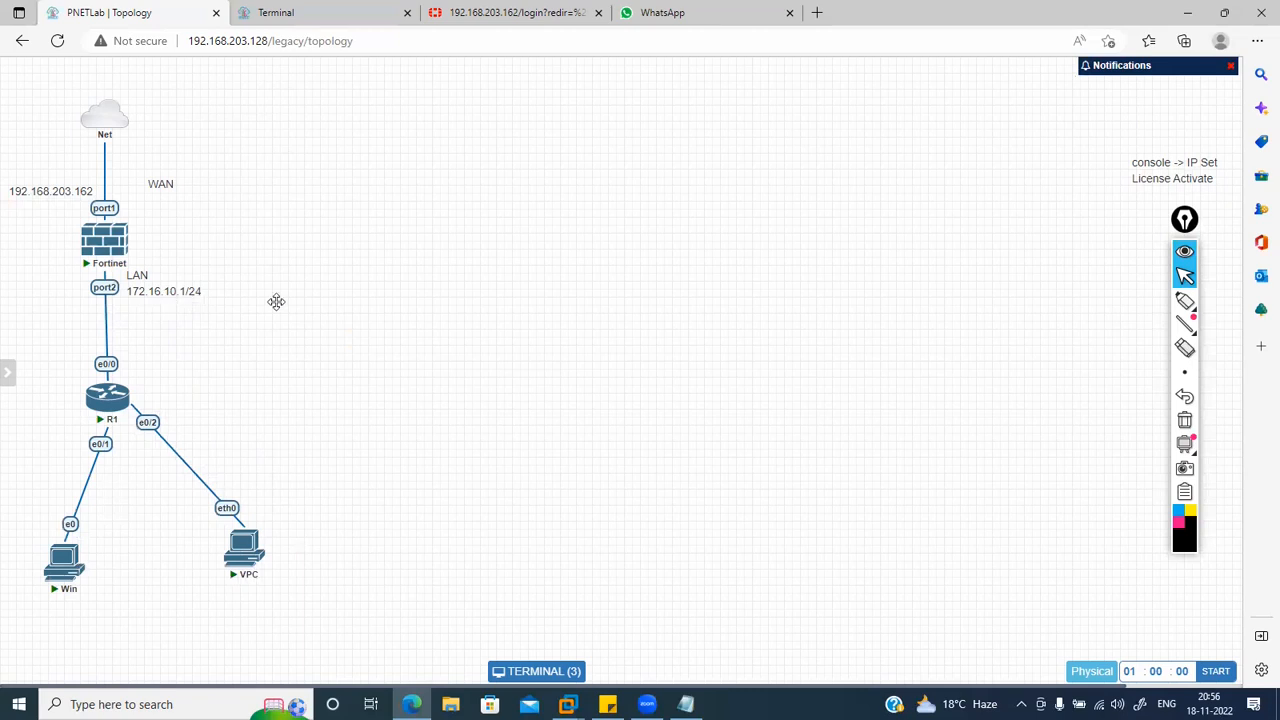
double_click(100, 243)
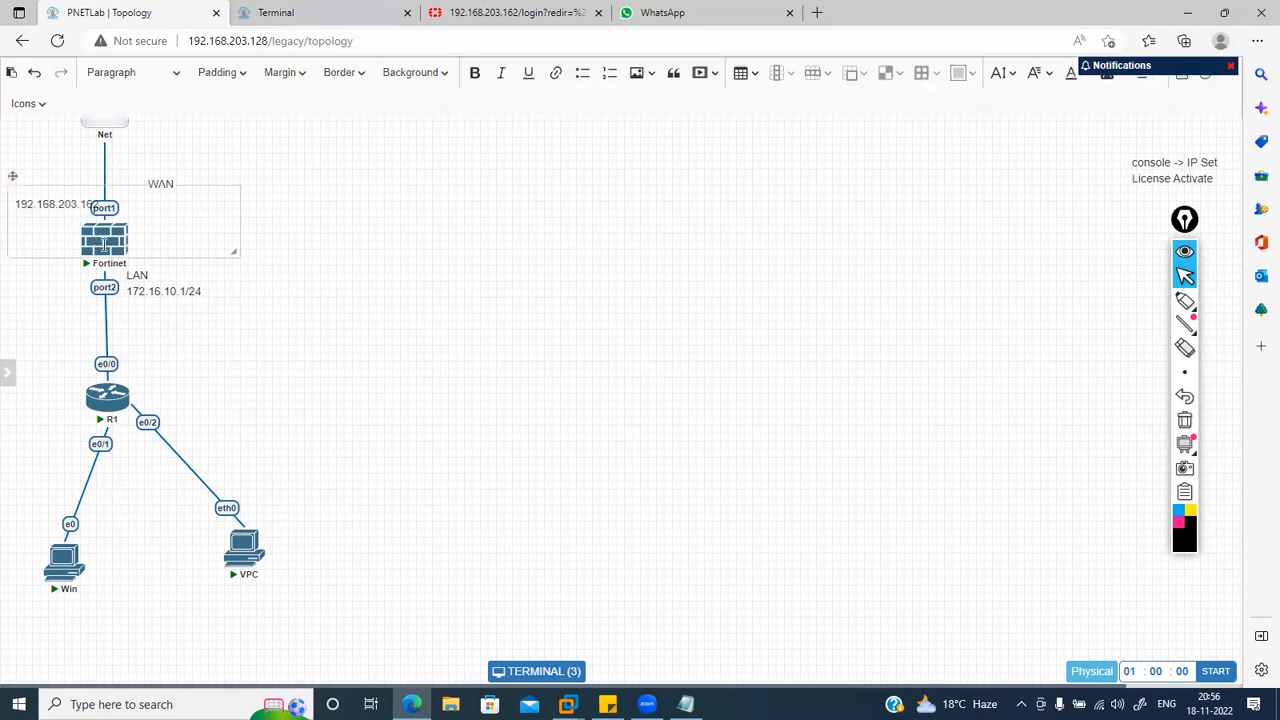
left_click(389, 339)
double_click(48, 193)
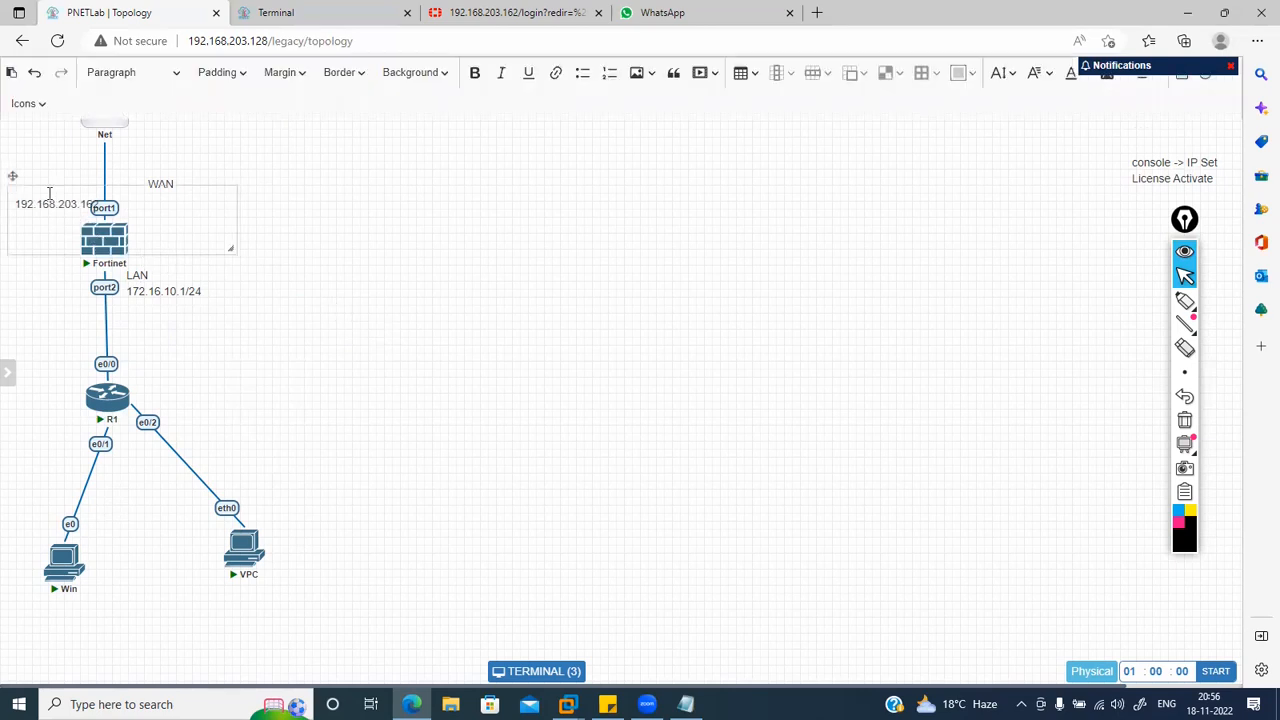
left_click_drag(238, 247, 105, 208)
left_click_drag(61, 254, 59, 222)
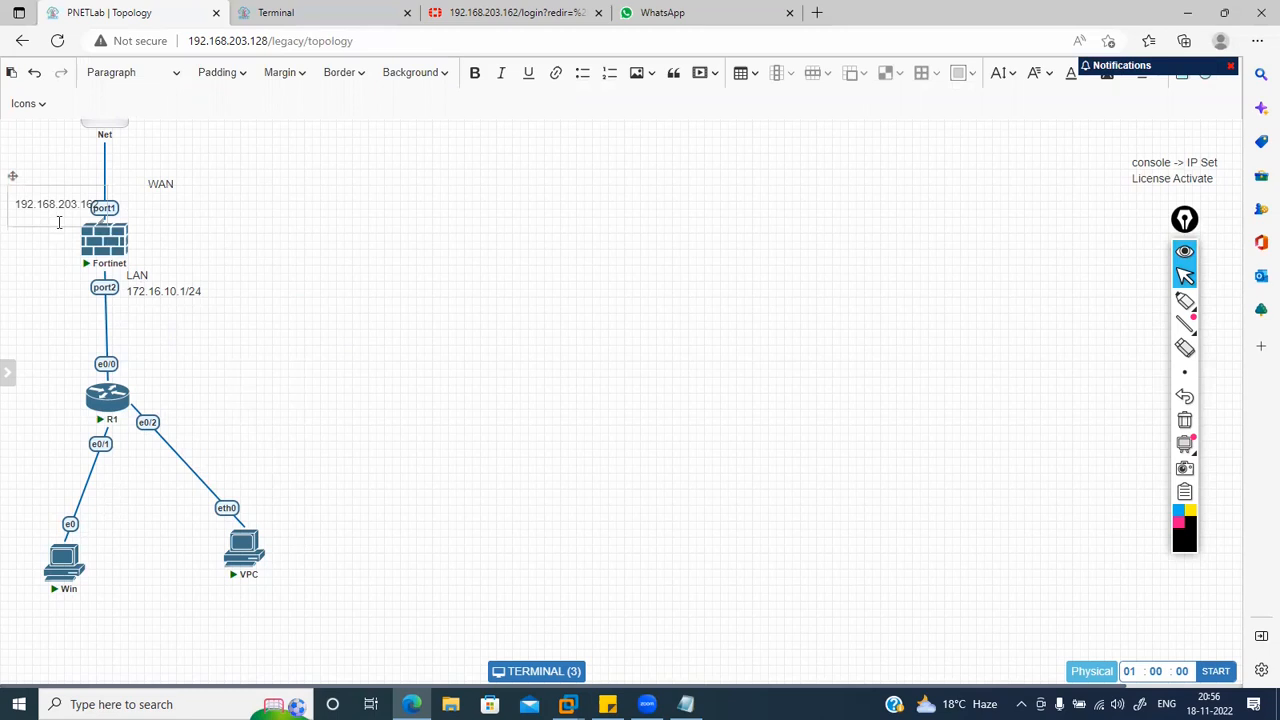
left_click_drag(13, 176, 186, 163)
left_click(326, 283)
mouse_move(104, 245)
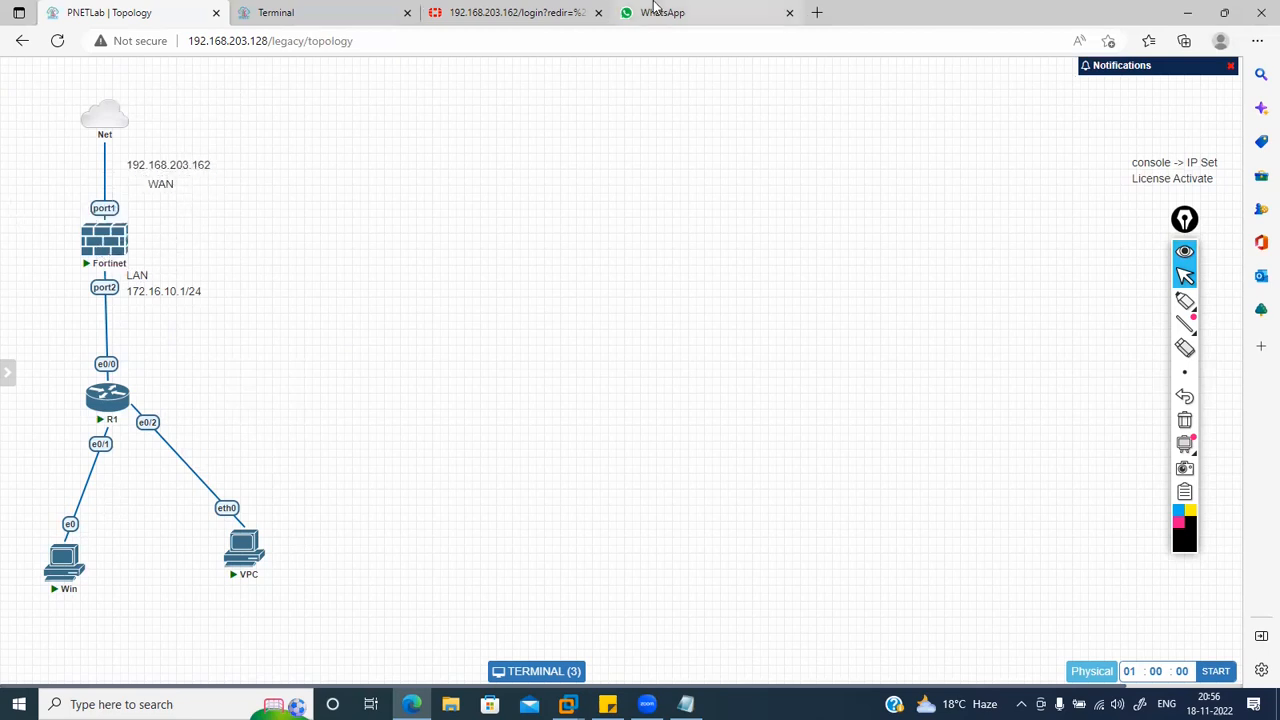
Step: Log back into the FortiGate web GUI with the administrator username and password
left_click(527, 15)
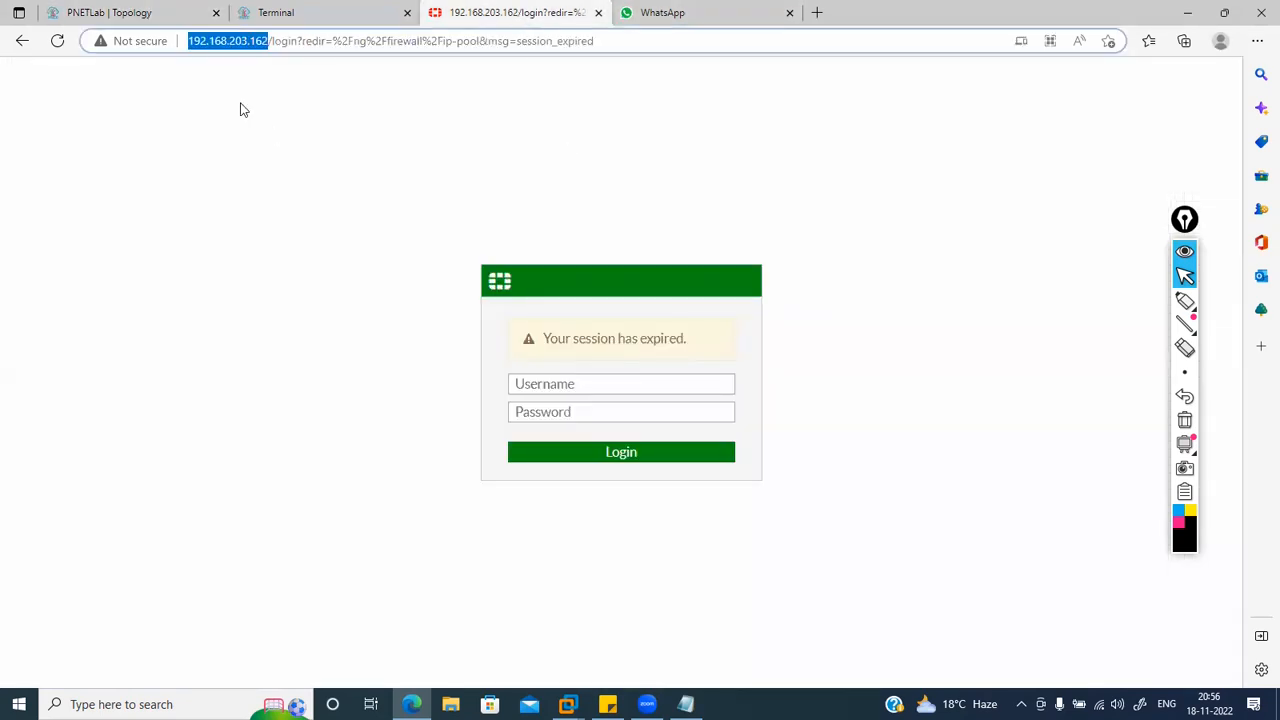
left_click(240, 110)
left_click(549, 383)
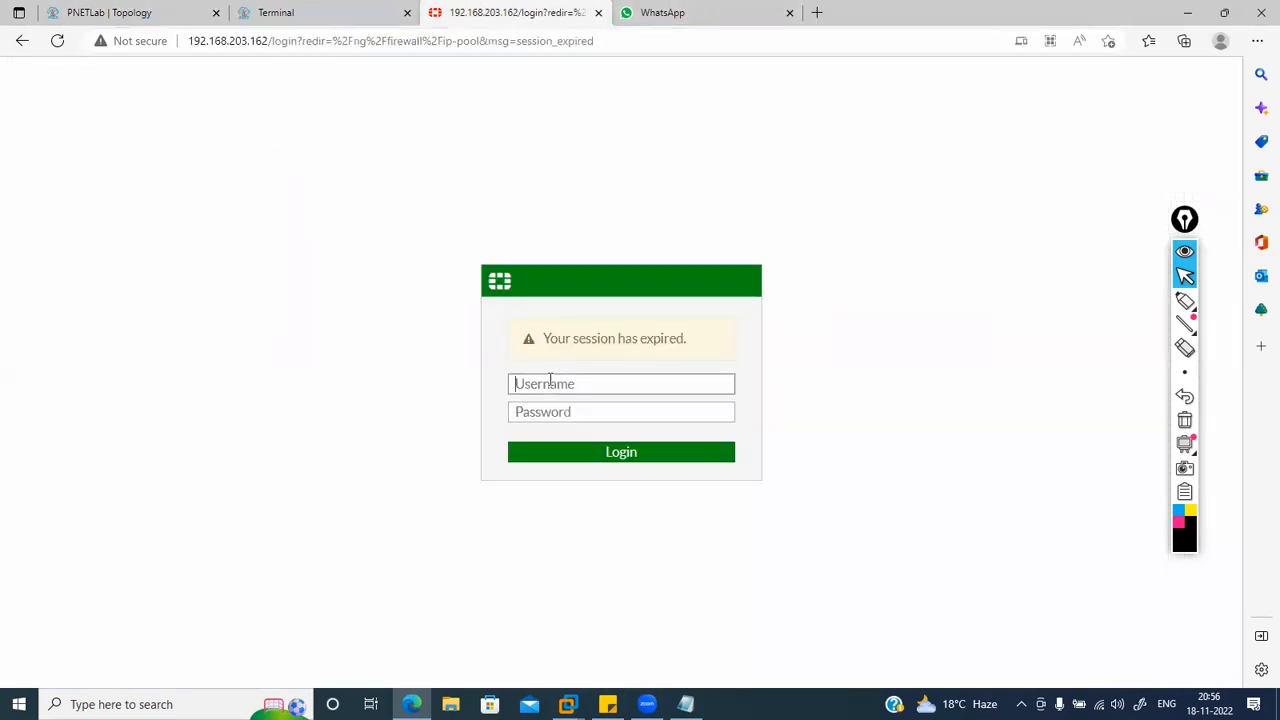
type("admin")
key("Tab")
type("admin")
key("Return")
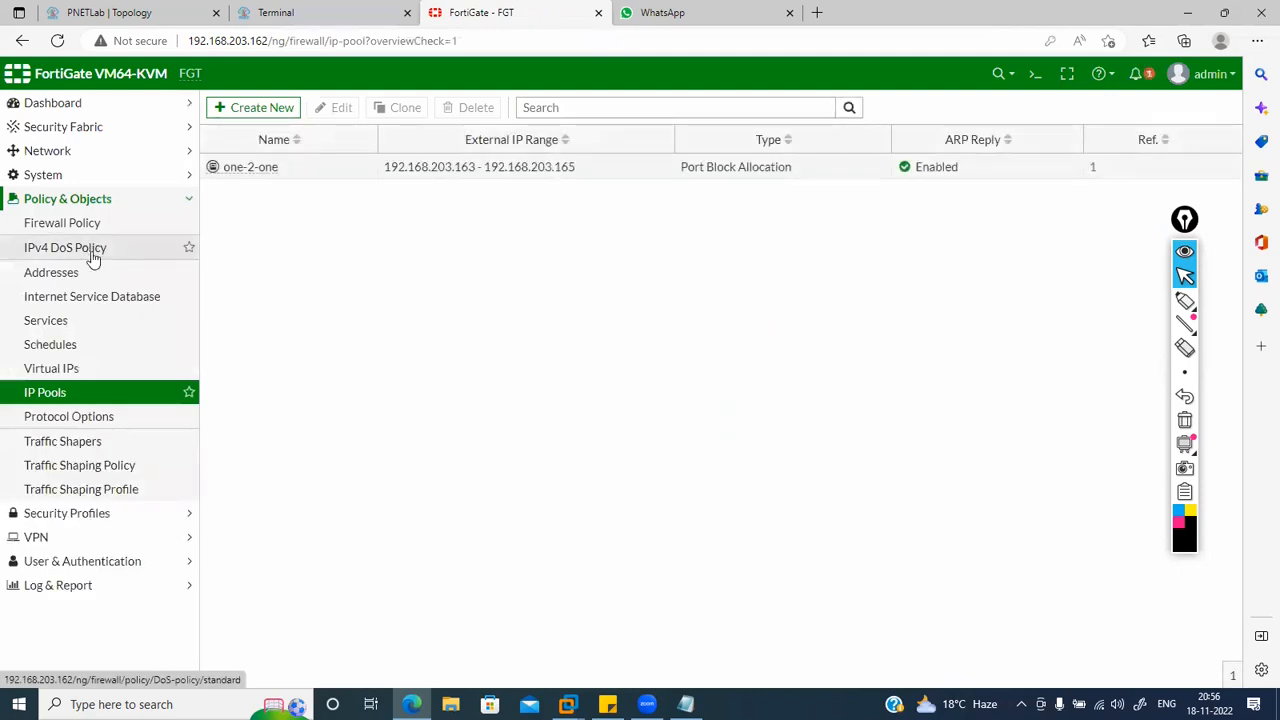
Step: Save port1 with the alias WAN and give port2 the alias LAN
left_click(91, 155)
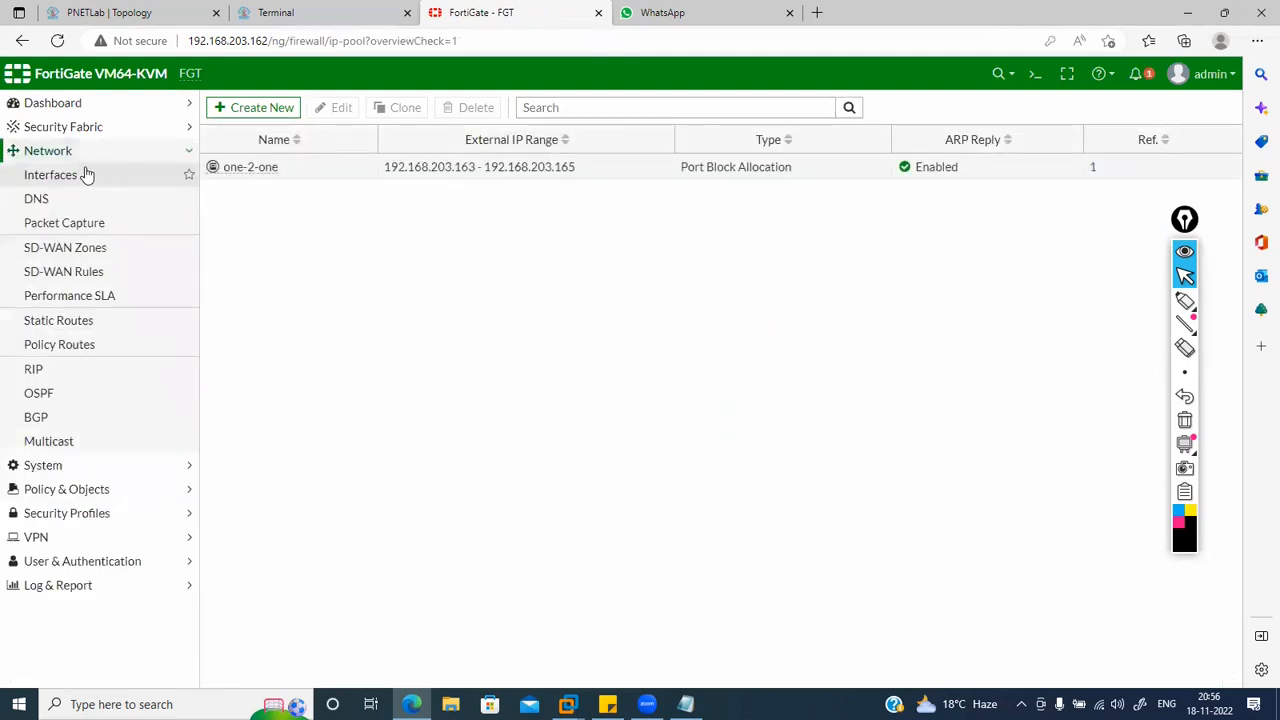
left_click(82, 174)
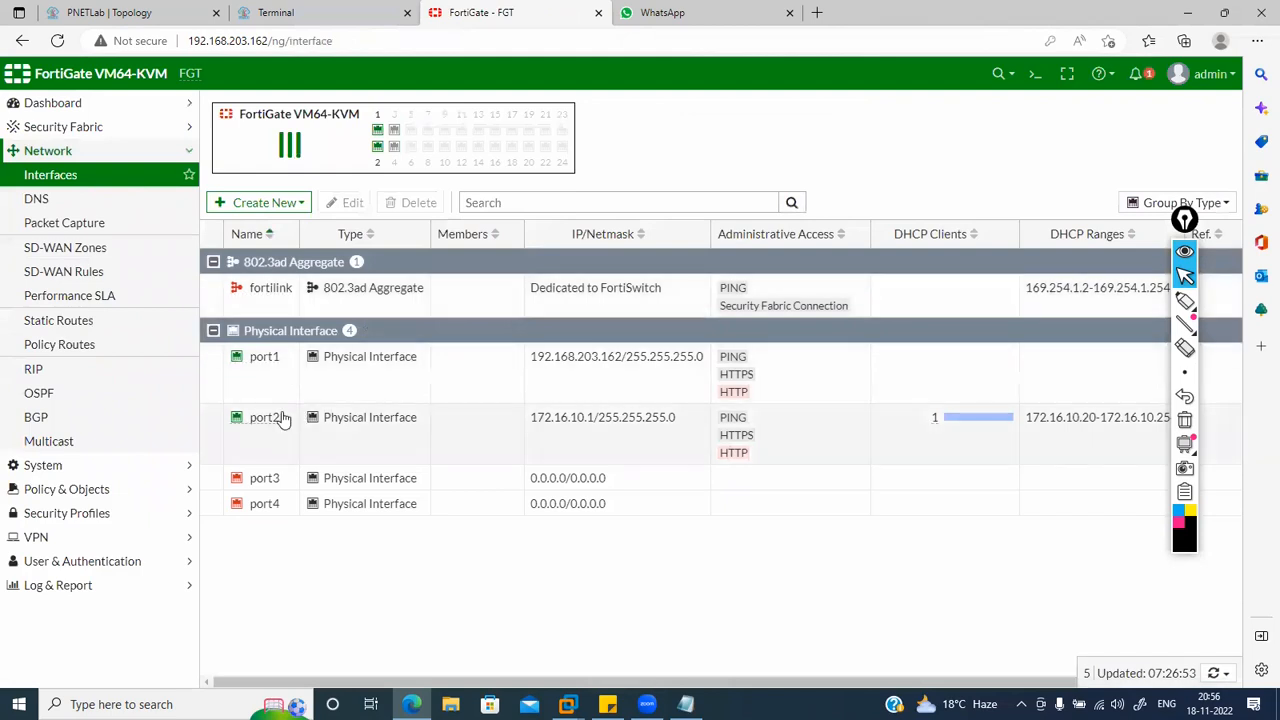
left_click(270, 398)
double_click(270, 398)
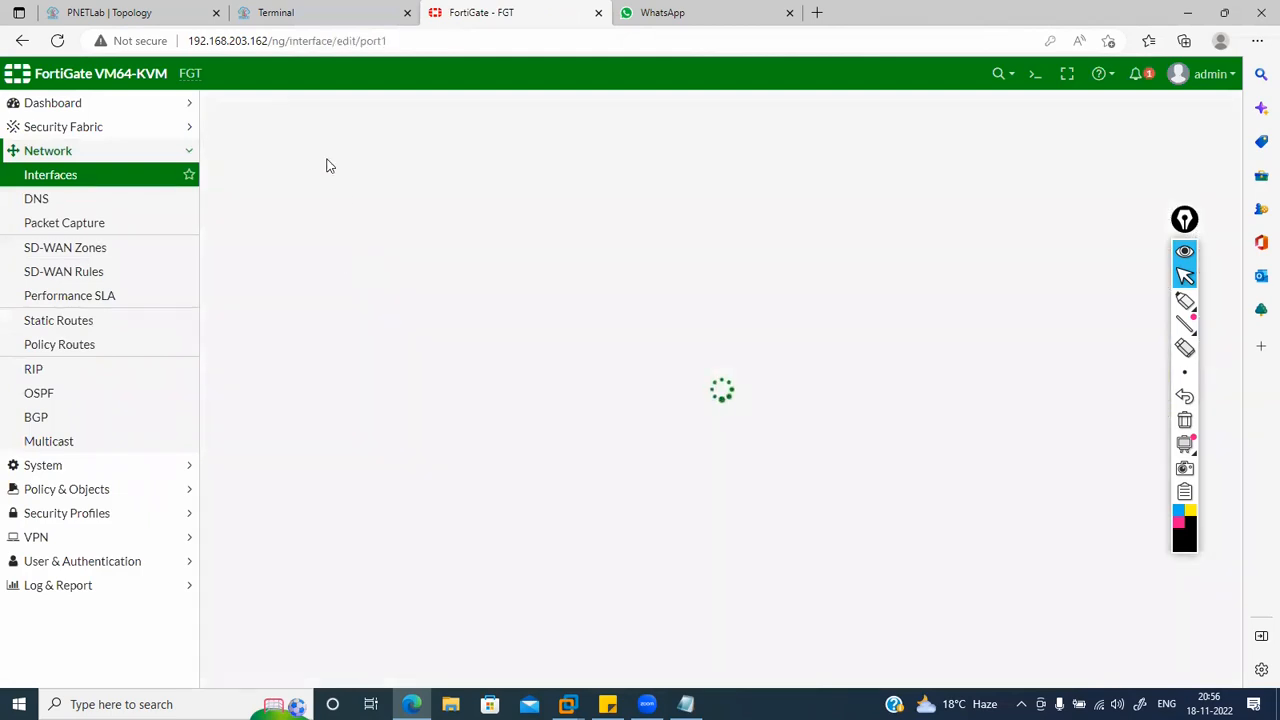
left_click(360, 165)
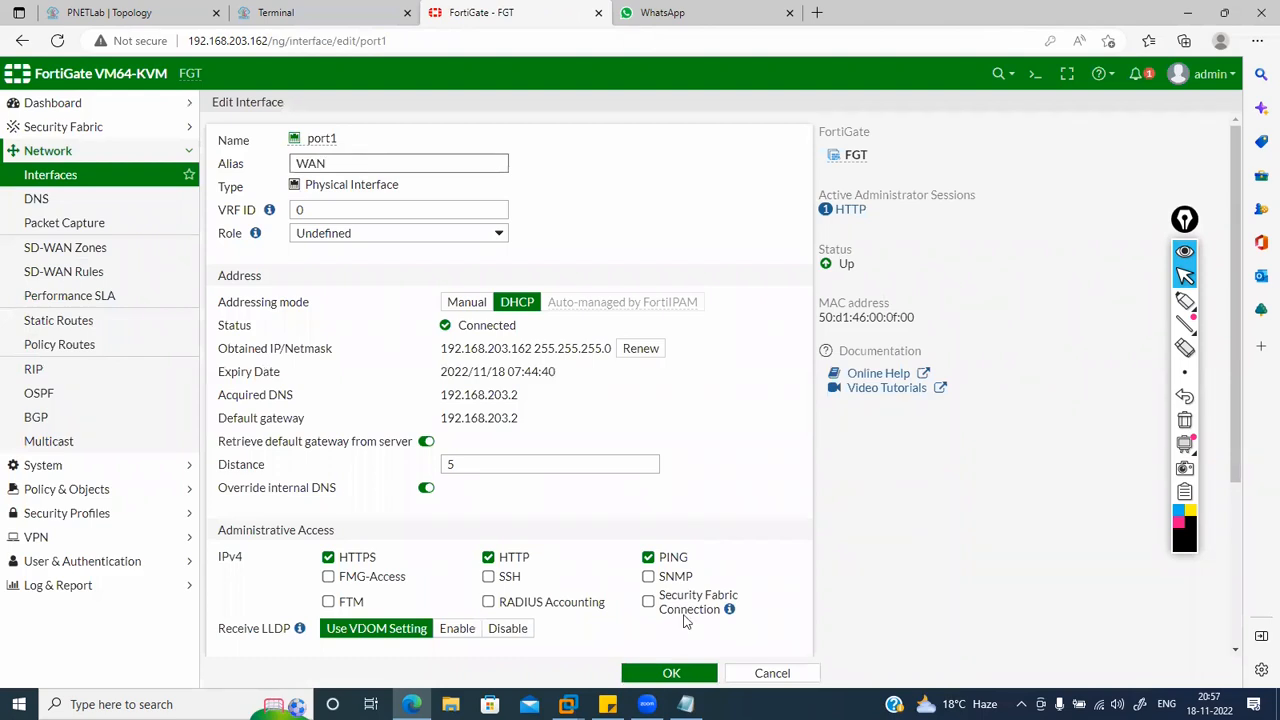
left_click(671, 673)
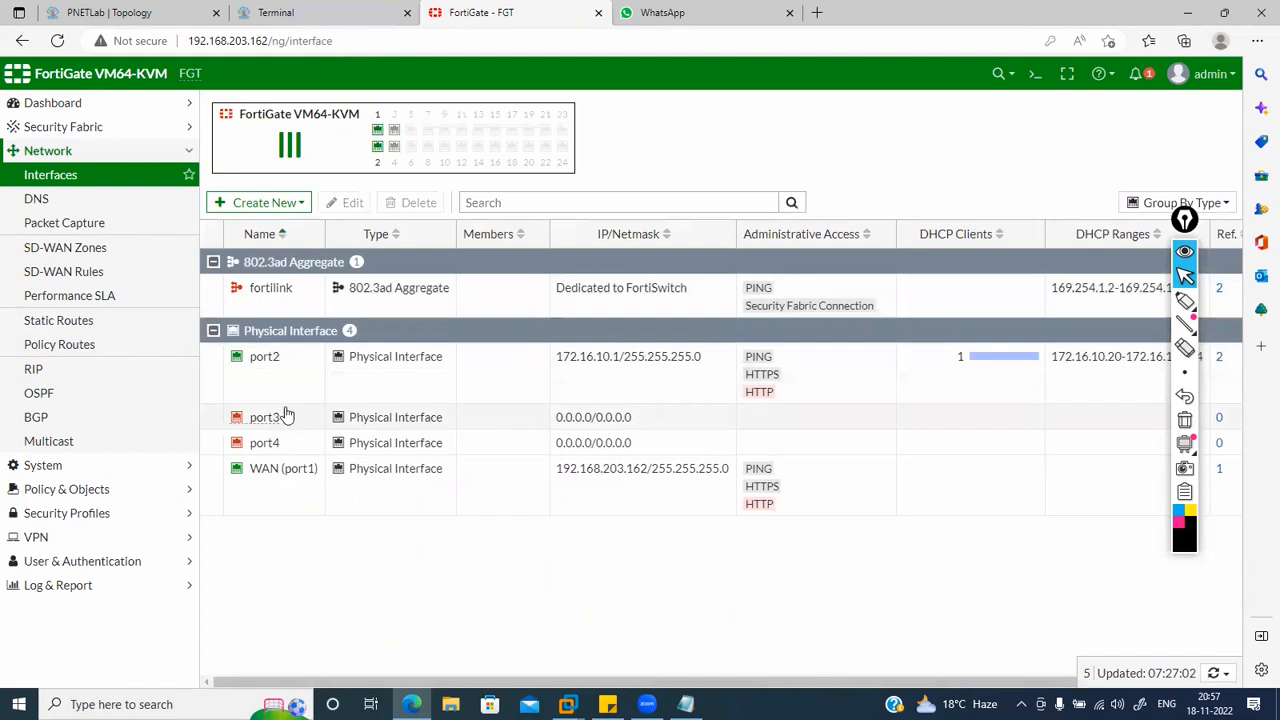
double_click(286, 383)
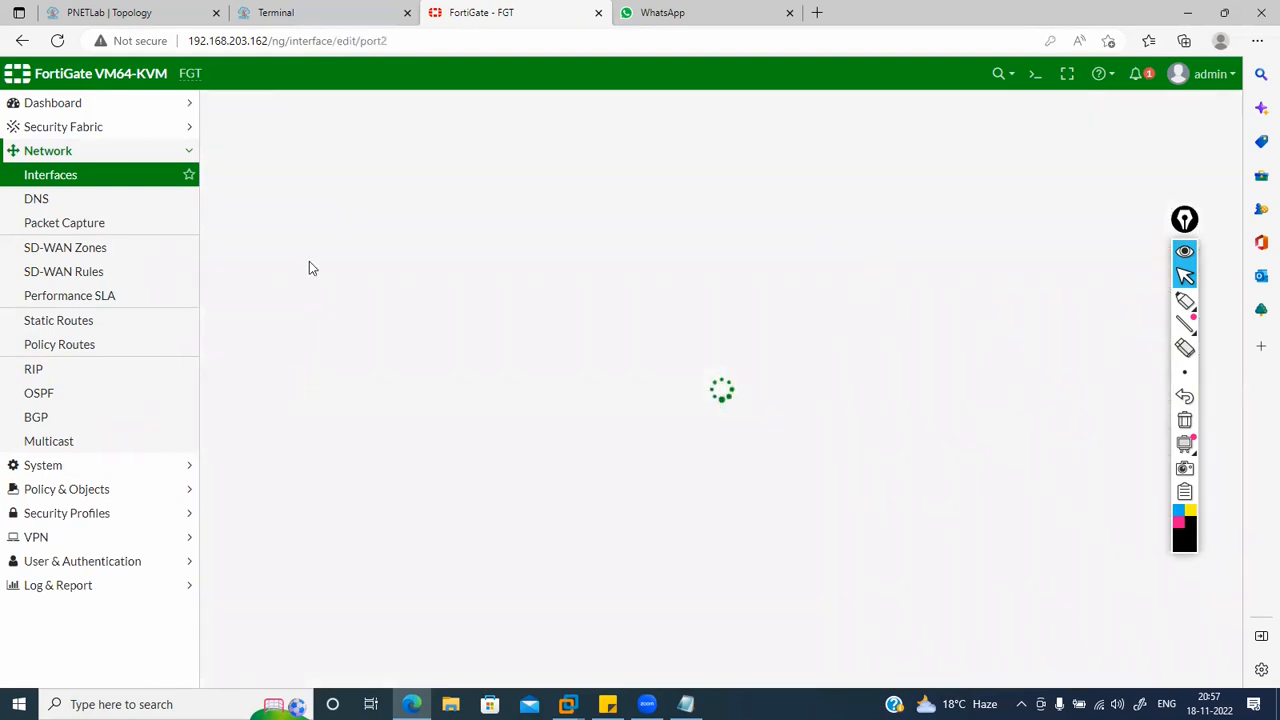
left_click(320, 164)
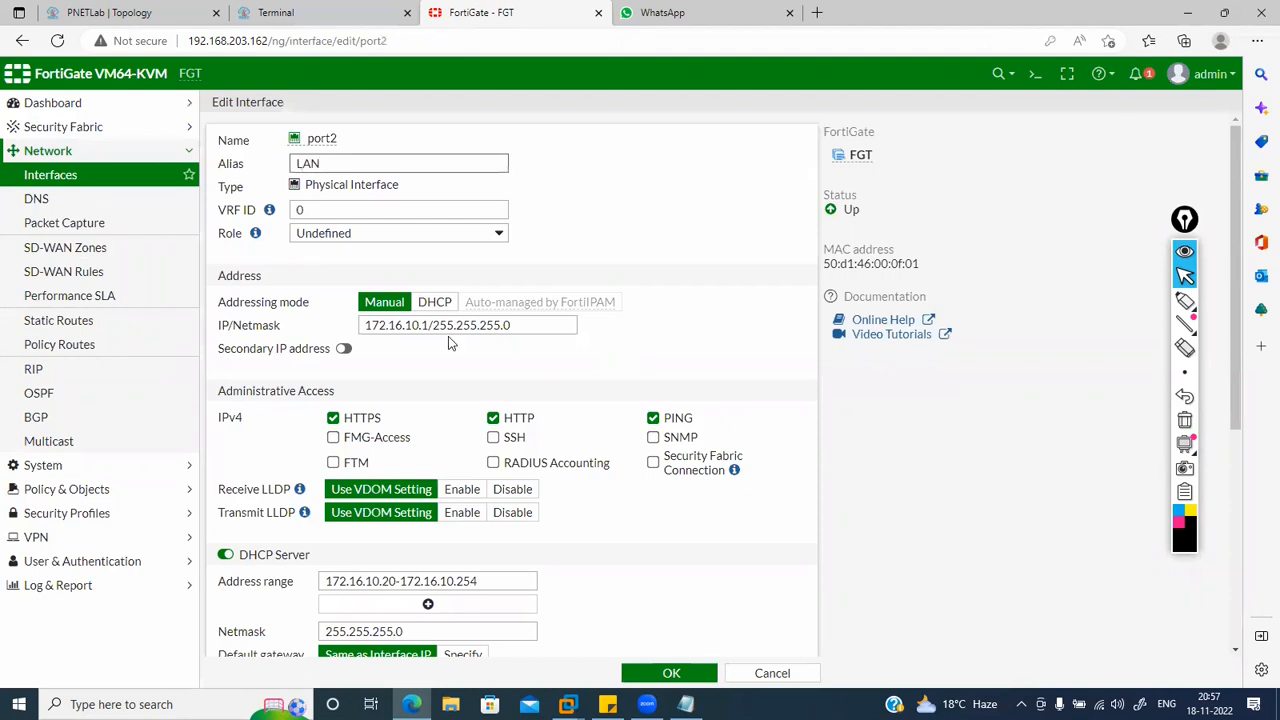
left_click(645, 673)
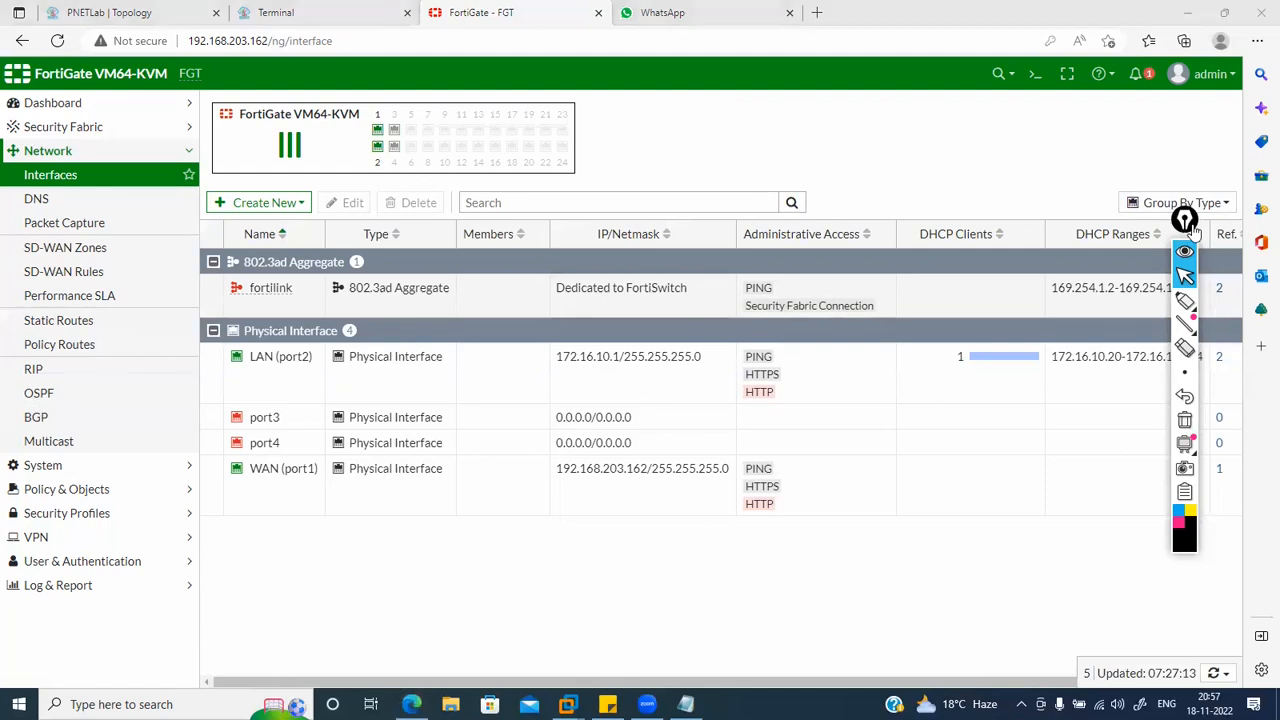
left_click_drag(1192, 229, 1255, 279)
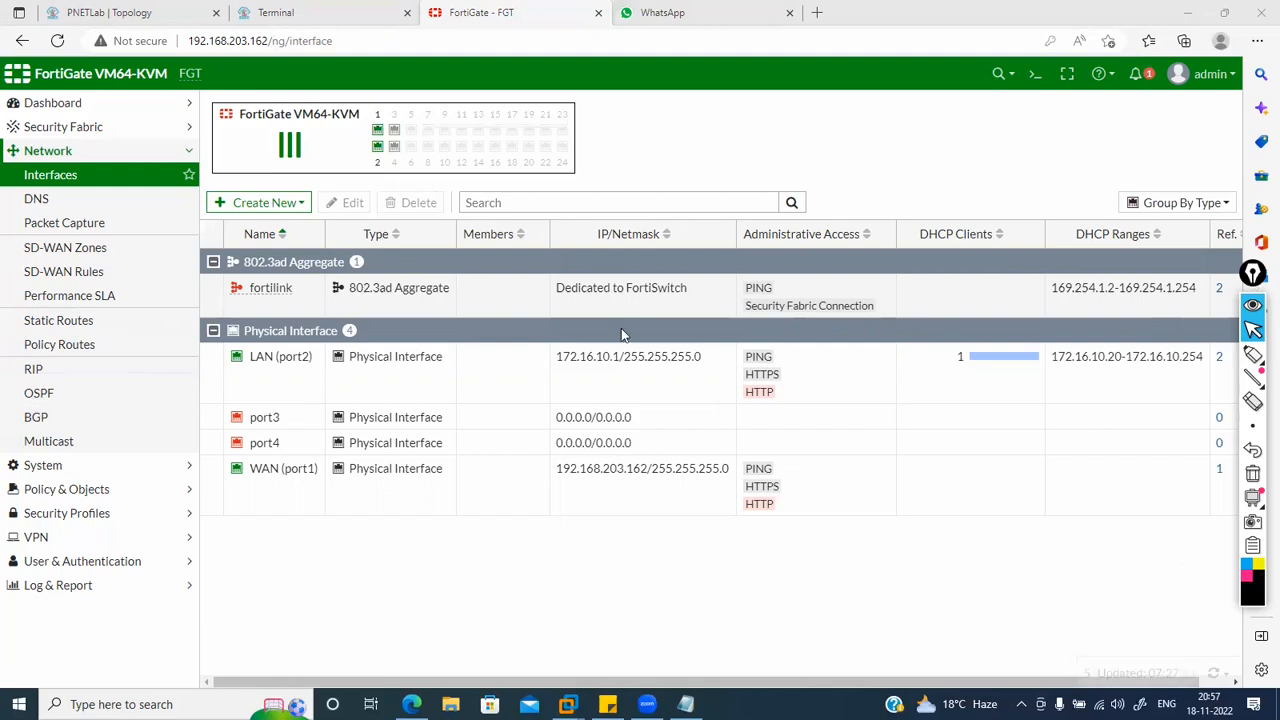
Step: Check the one-2-one IP pool's Ref. count shows it is used by the internet policy
left_click(137, 488)
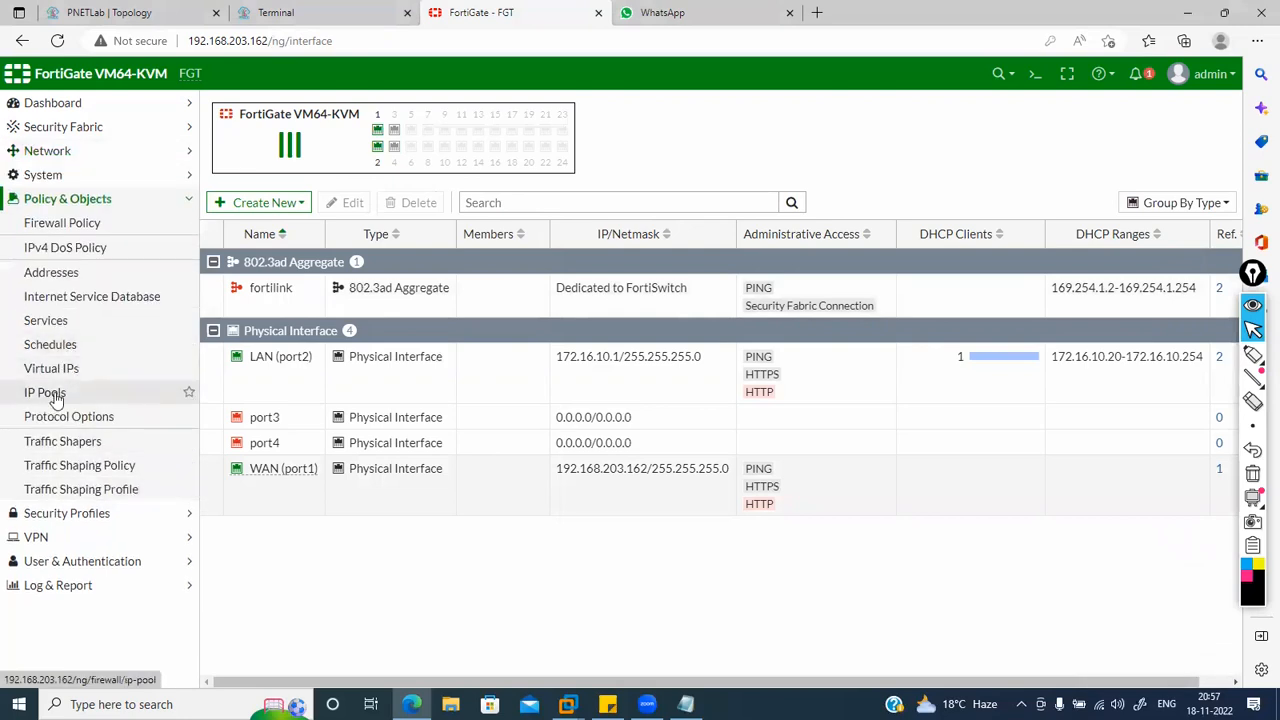
left_click(57, 396)
left_click(316, 170)
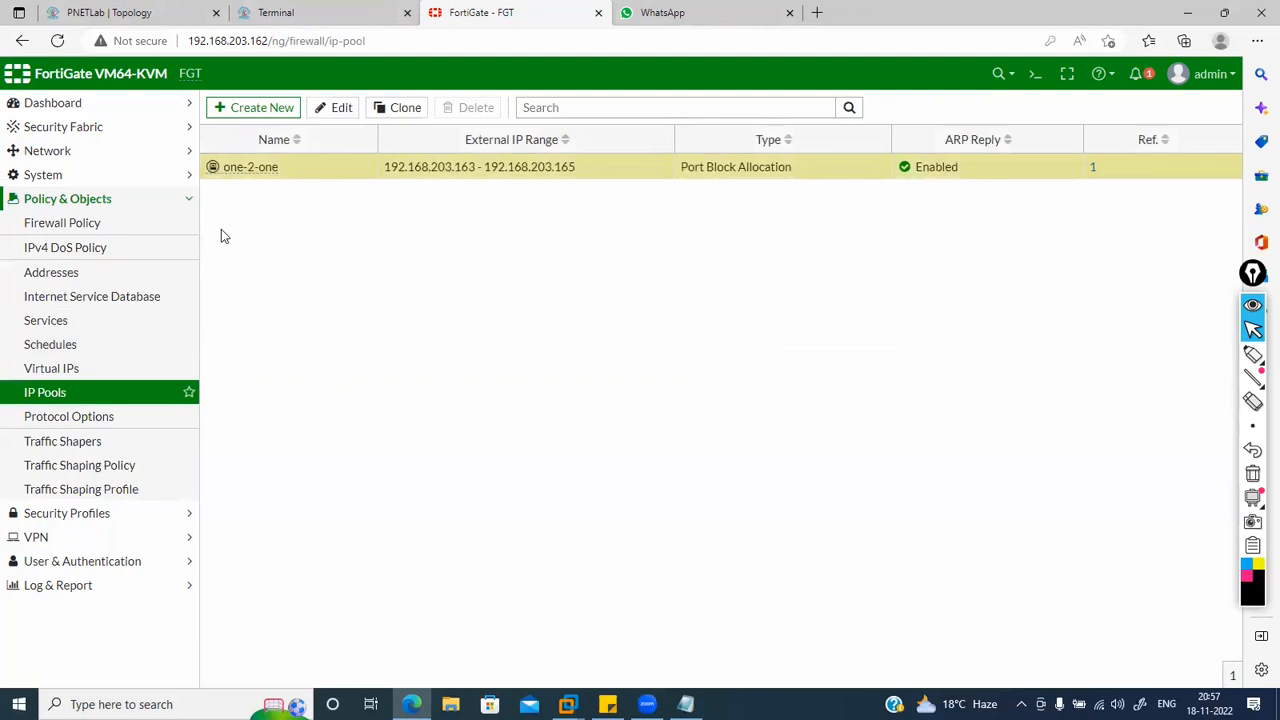
left_click(1094, 170)
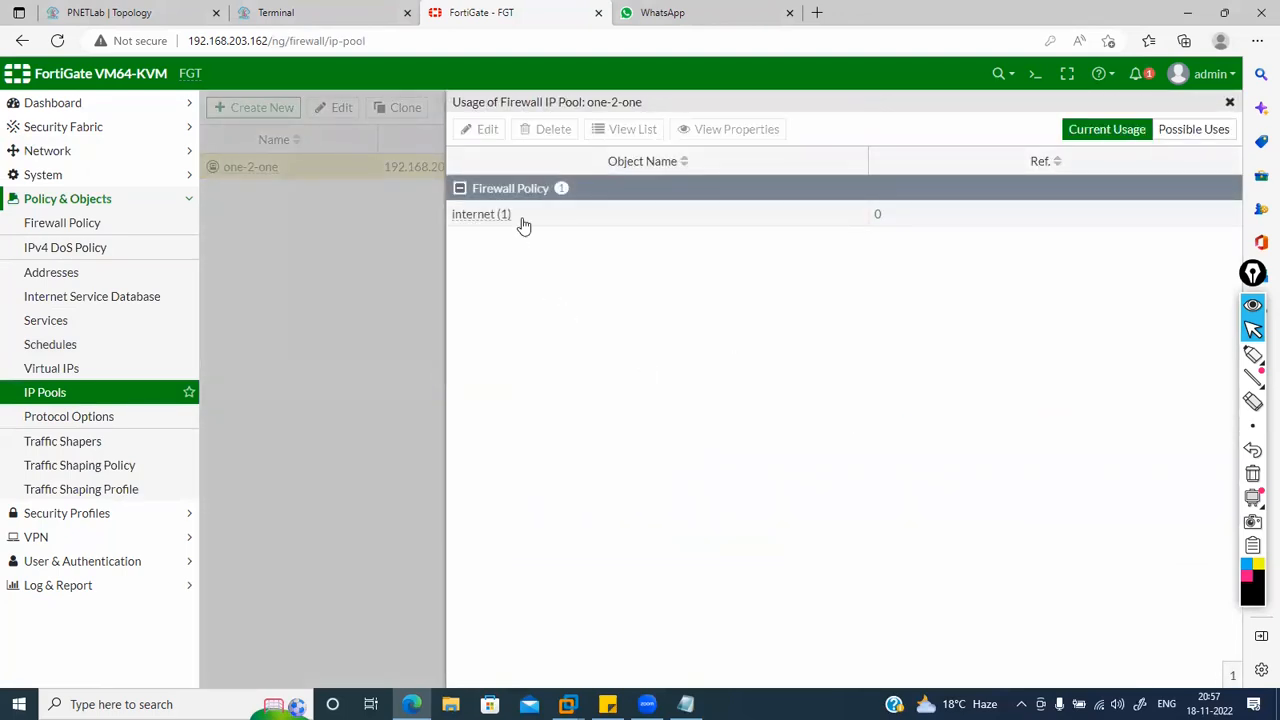
left_click(522, 222)
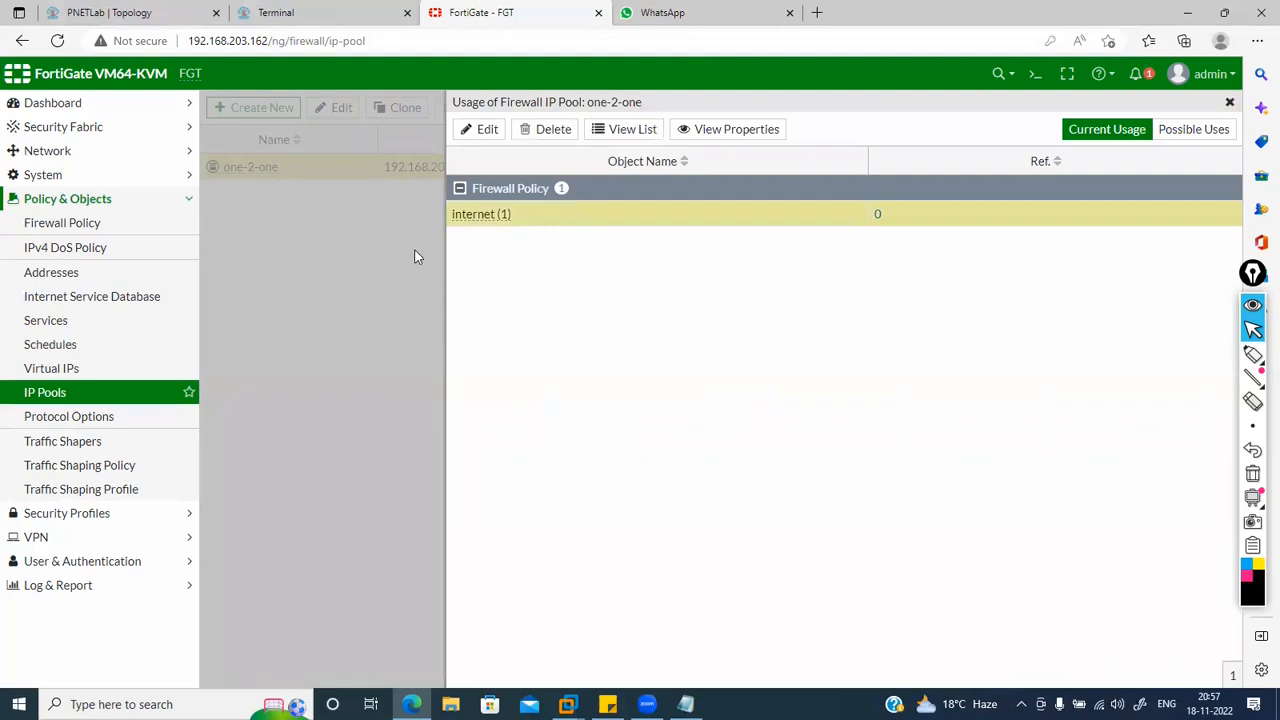
left_click(78, 226)
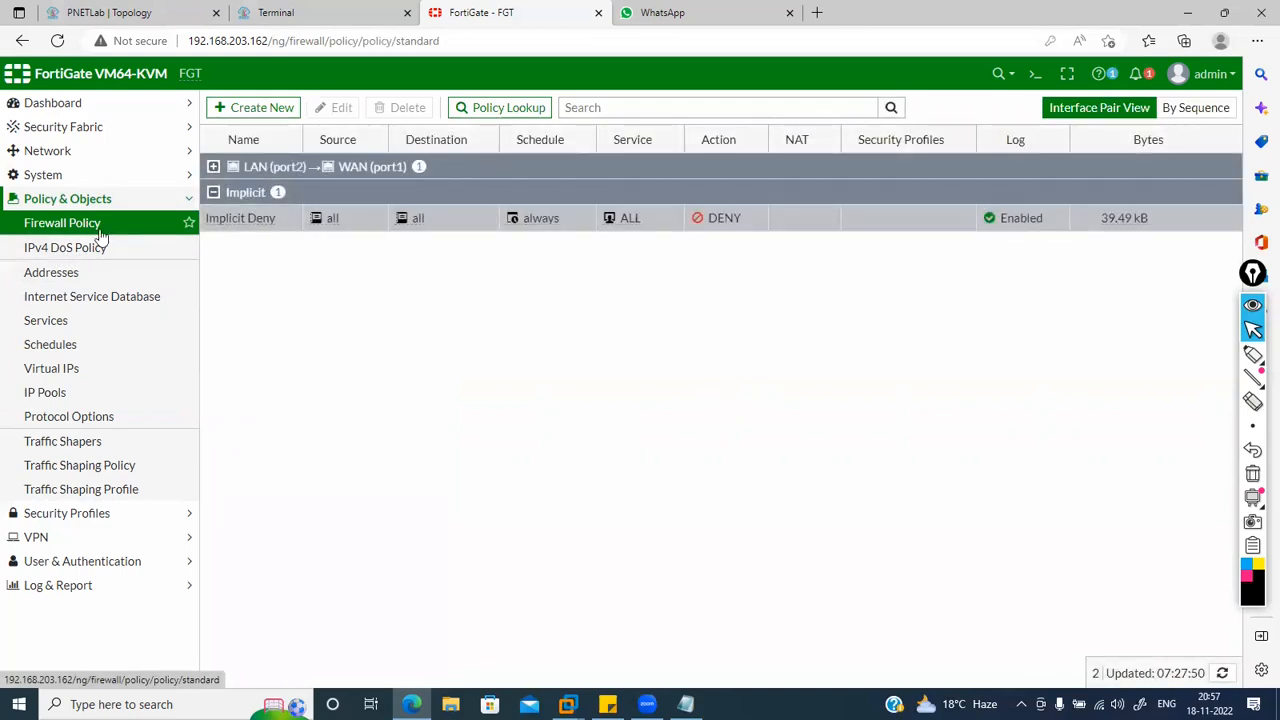
Step: Switch the internet policy's NAT from the one-2-one pool to Use Outgoing Interface Address
left_click(213, 167)
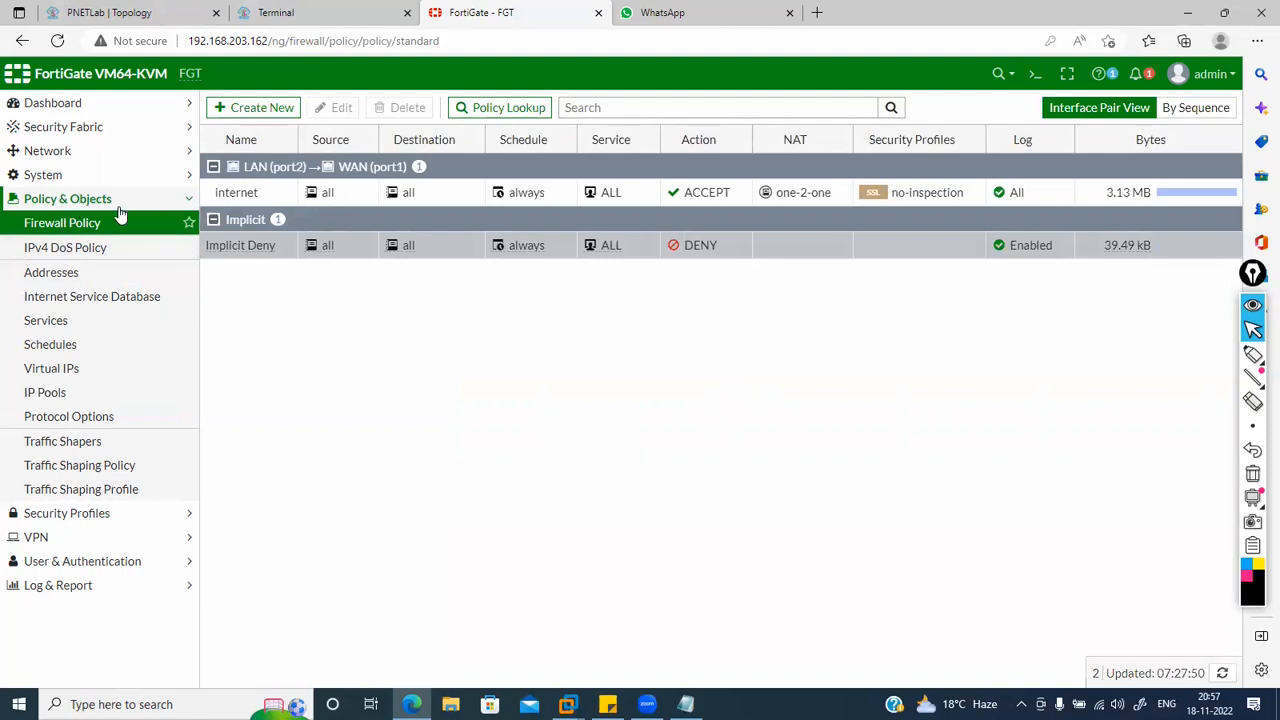
double_click(245, 190)
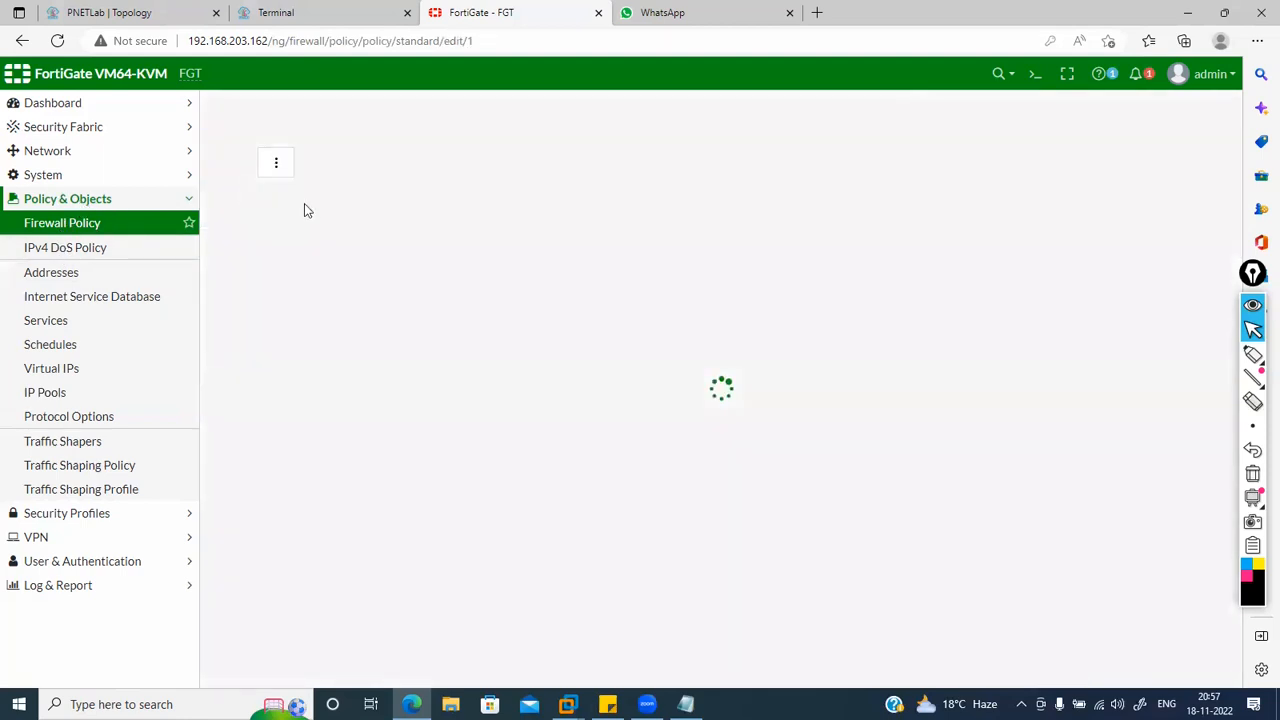
left_click(564, 518)
left_click(498, 497)
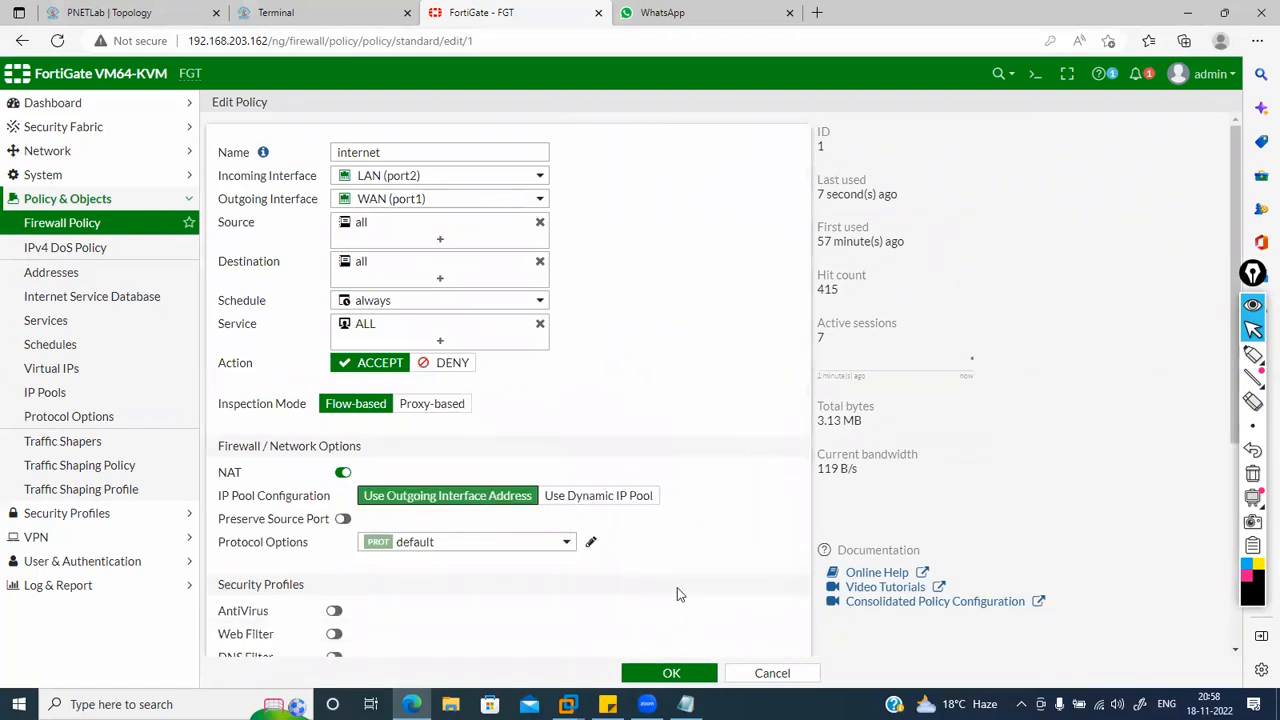
left_click(667, 673)
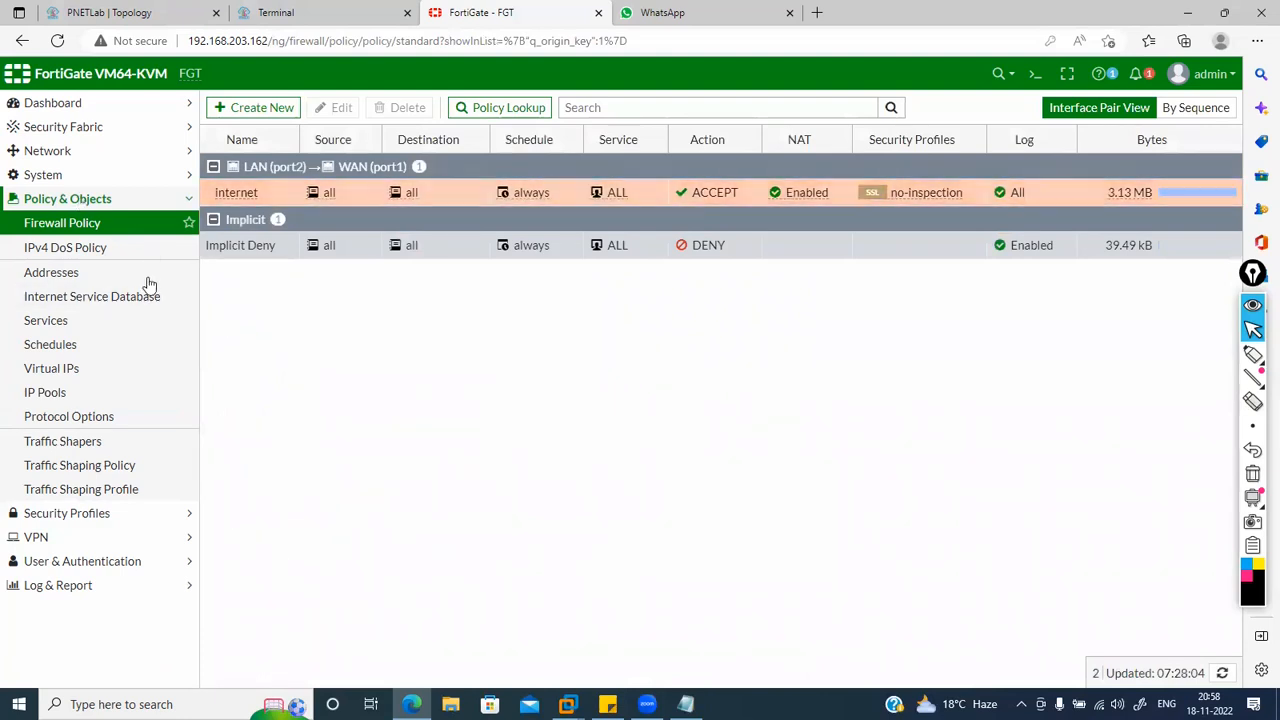
left_click(77, 223)
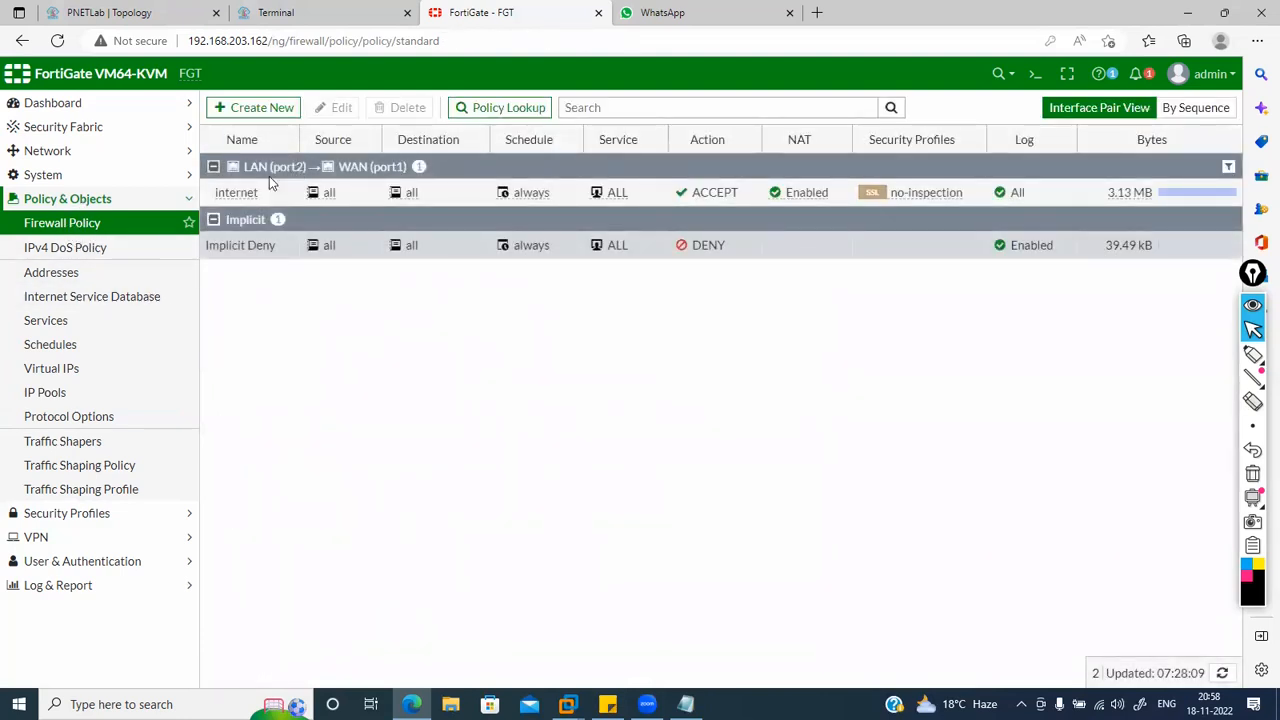
left_click(240, 192)
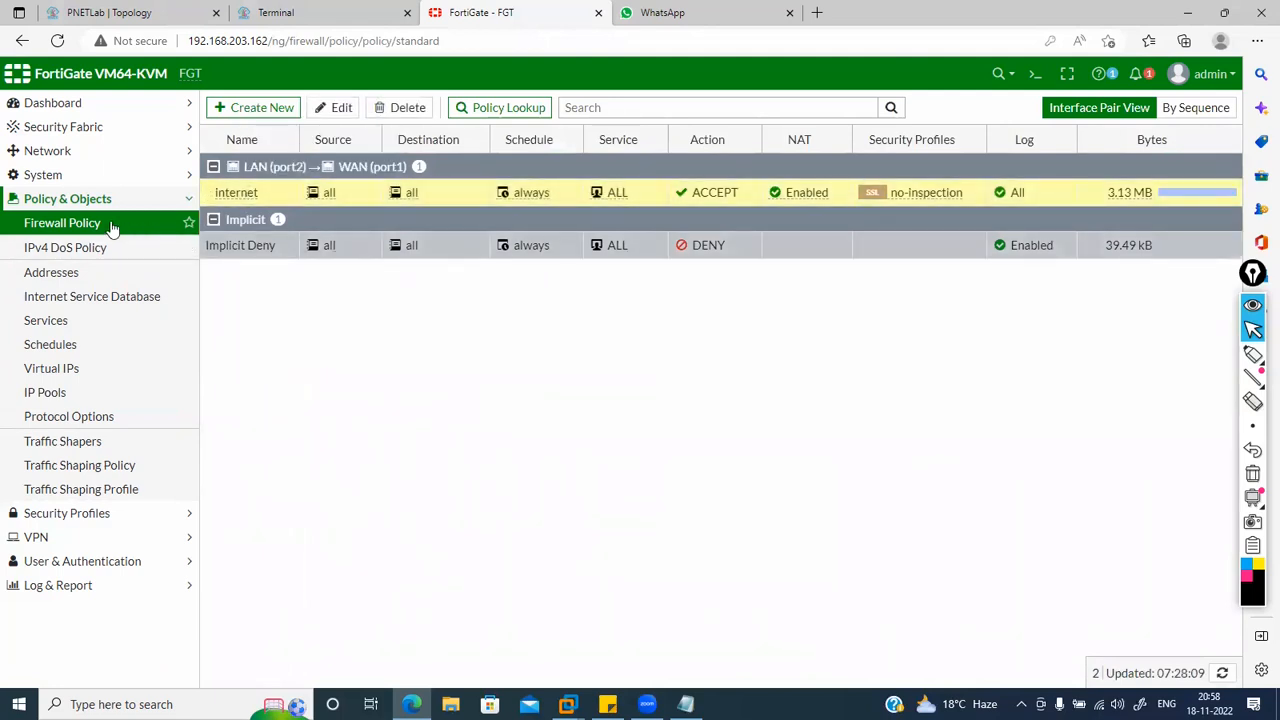
Step: Reopen the internet policy and review its LAN (port2)→WAN (port1), all, always, ALL, ACCEPT settings
double_click(238, 194)
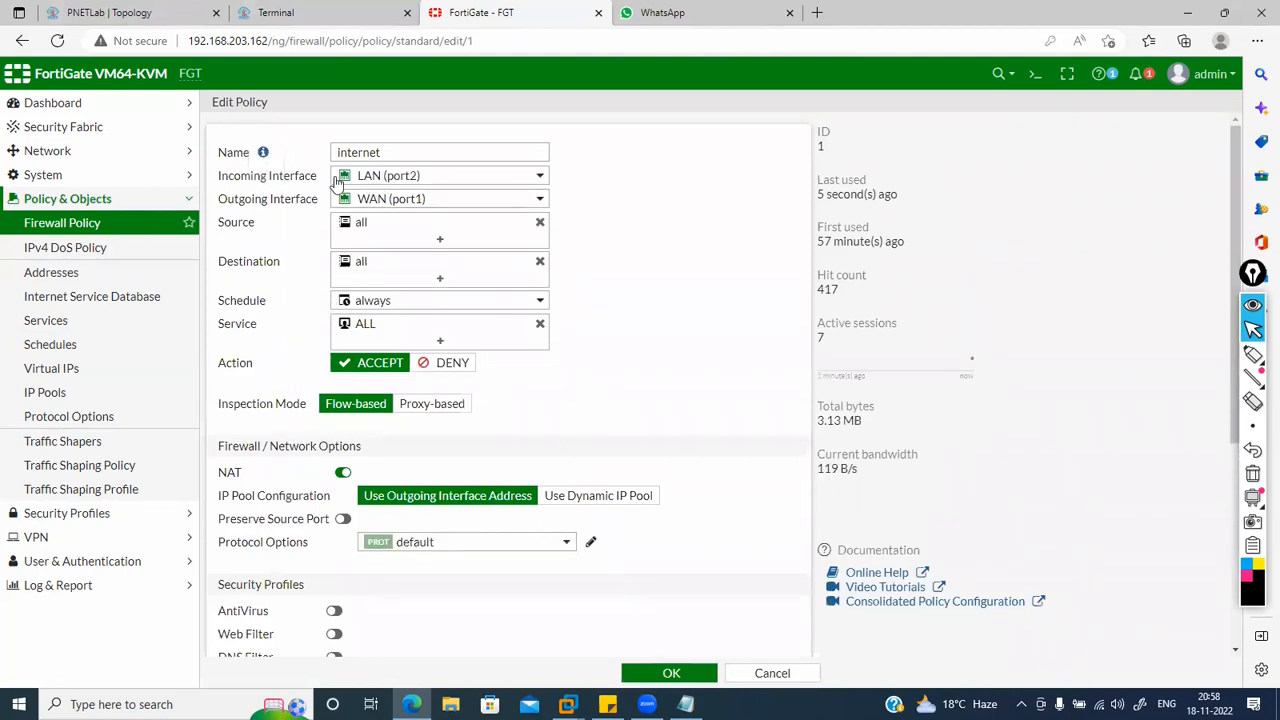
mouse_move(366, 179)
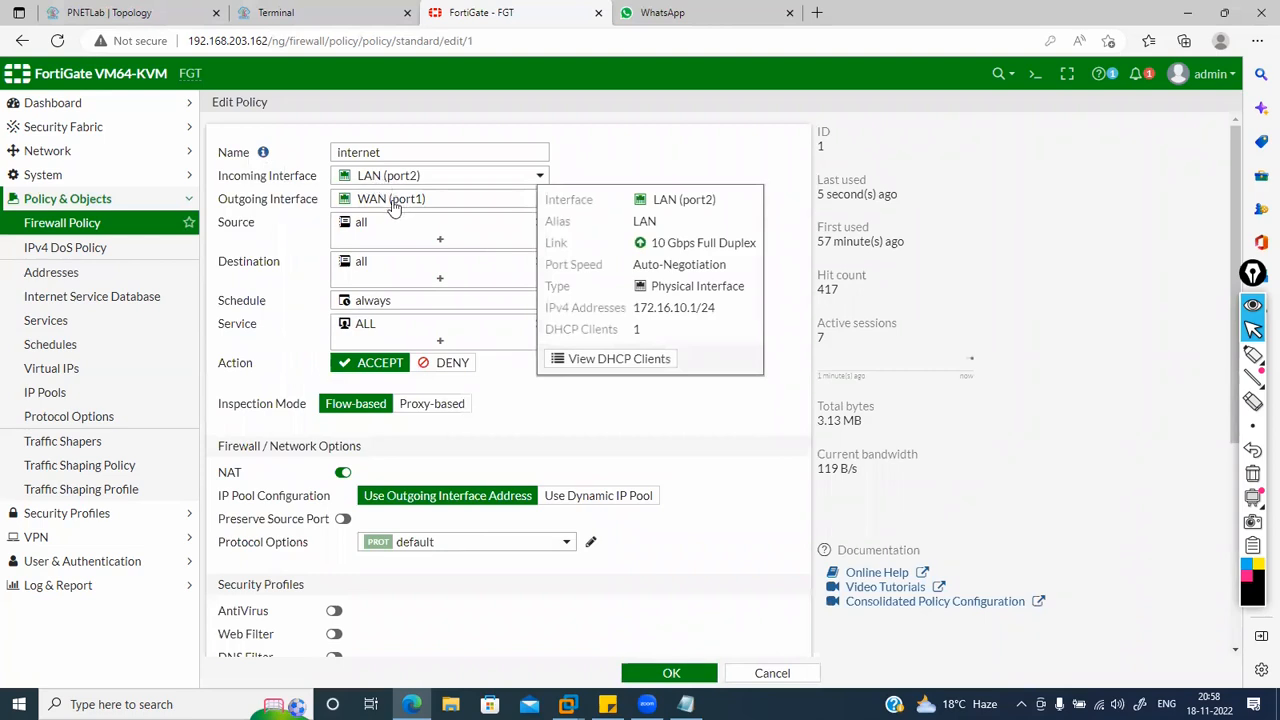
mouse_move(385, 207)
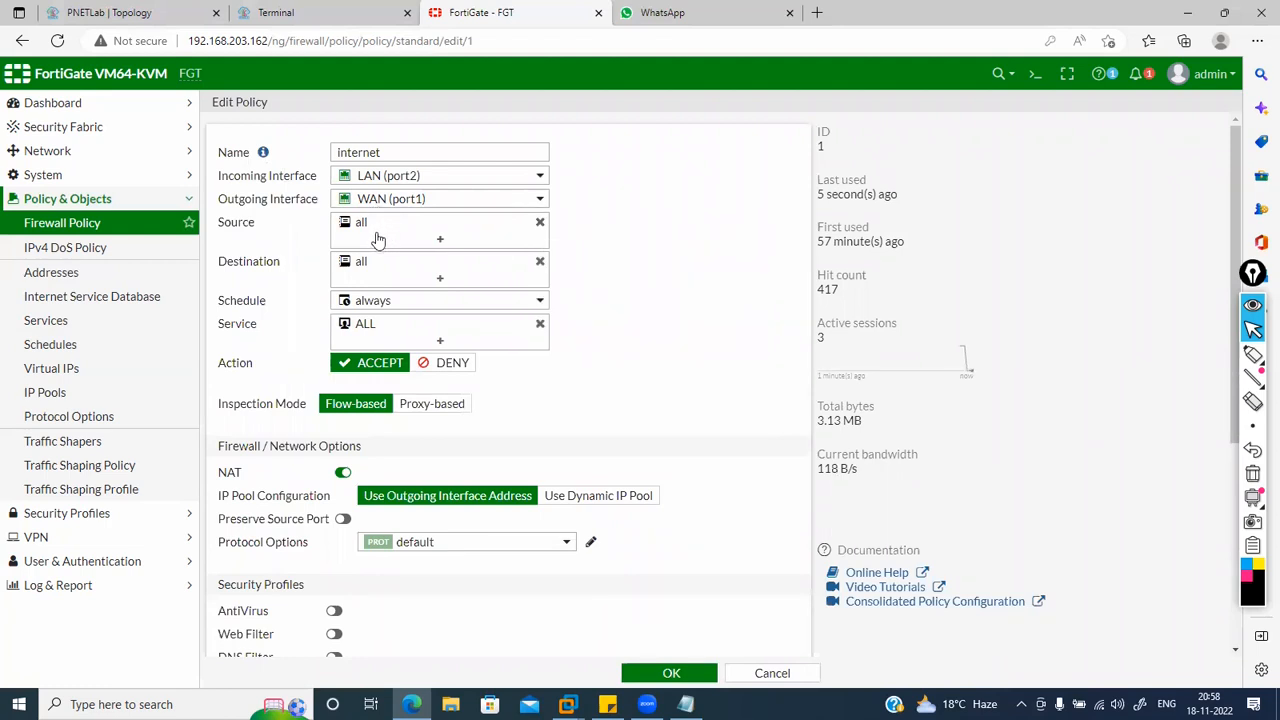
mouse_move(461, 230)
mouse_move(355, 229)
mouse_move(360, 265)
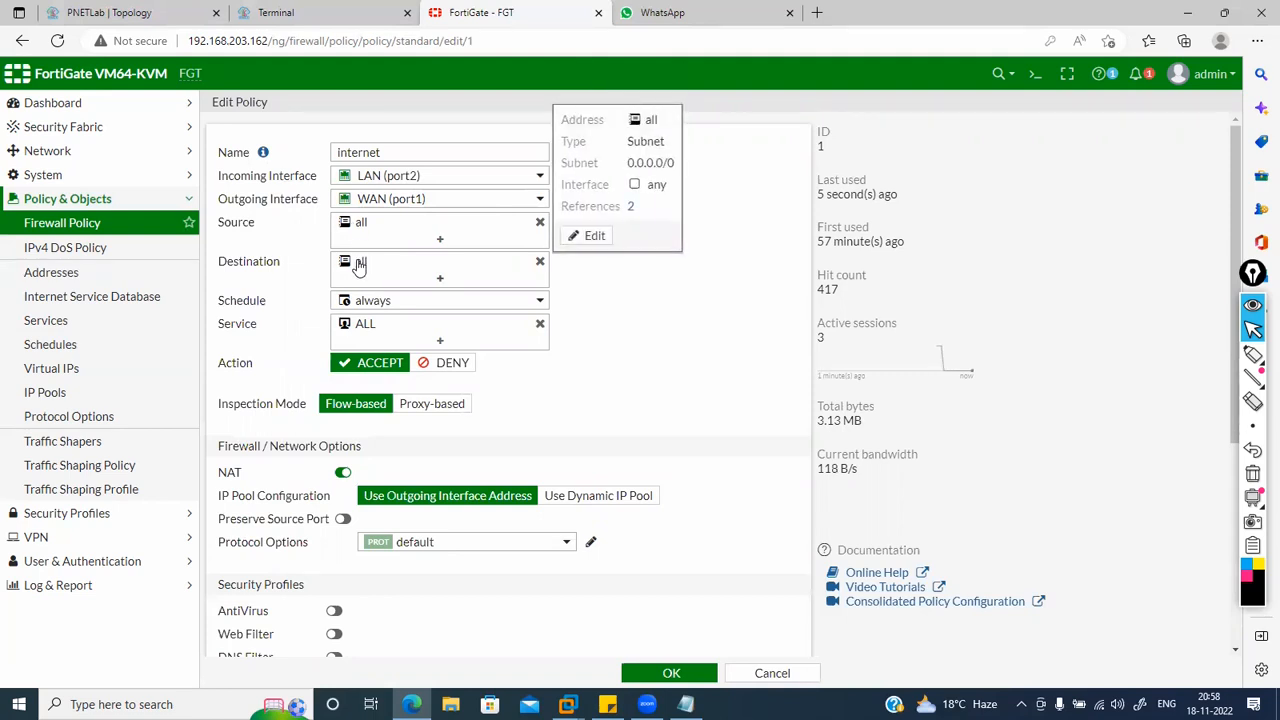
mouse_move(370, 303)
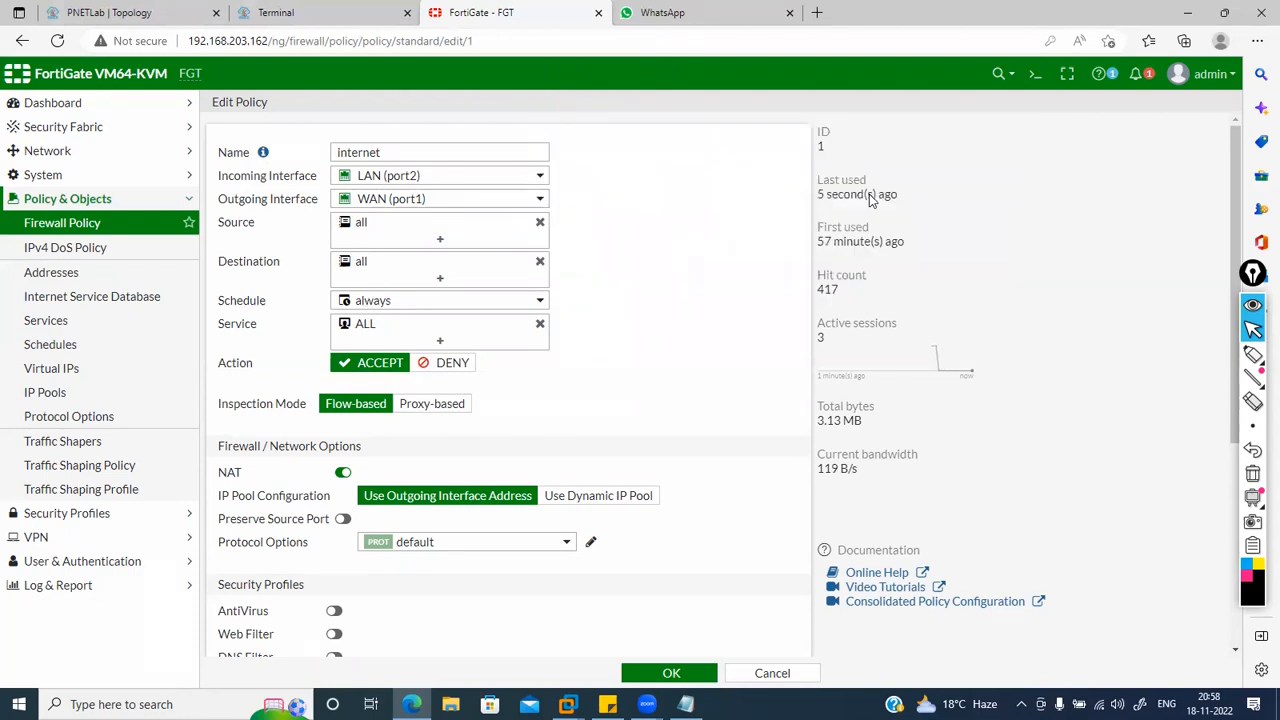
left_click(386, 340)
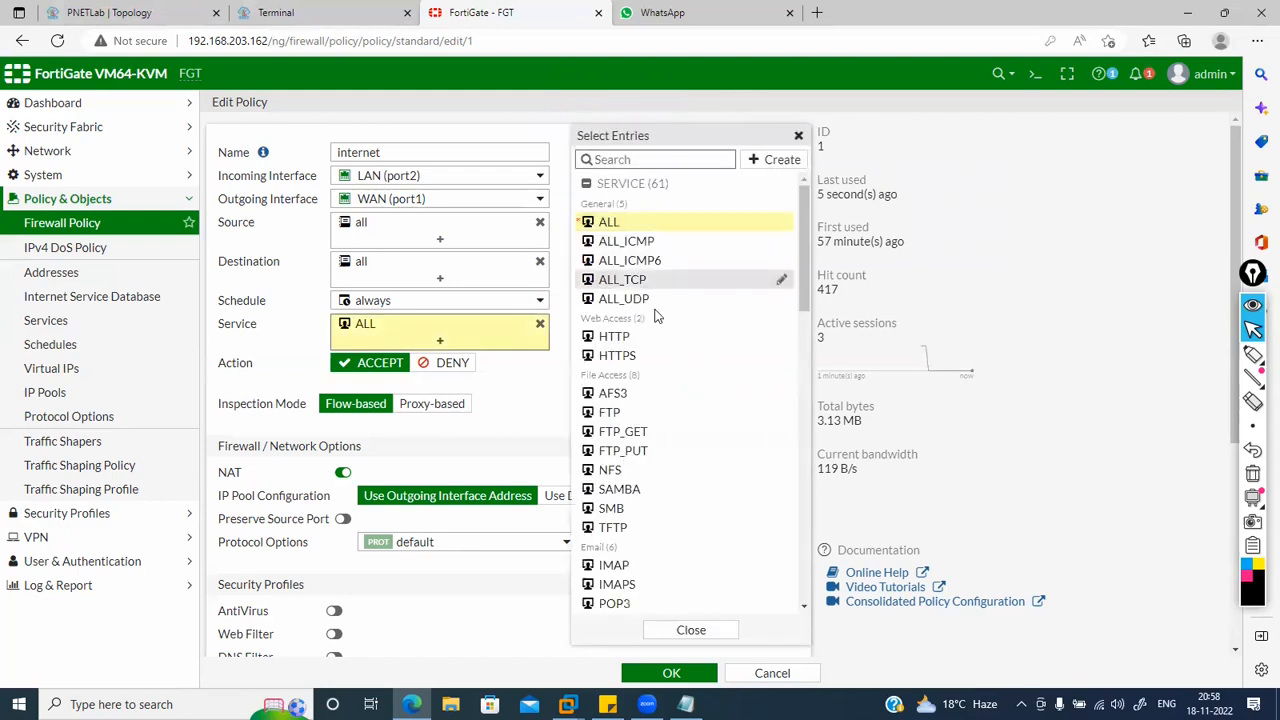
scroll(674, 397, "down", 5)
scroll(676, 399, "up", 4)
scroll(676, 399, "up", 1)
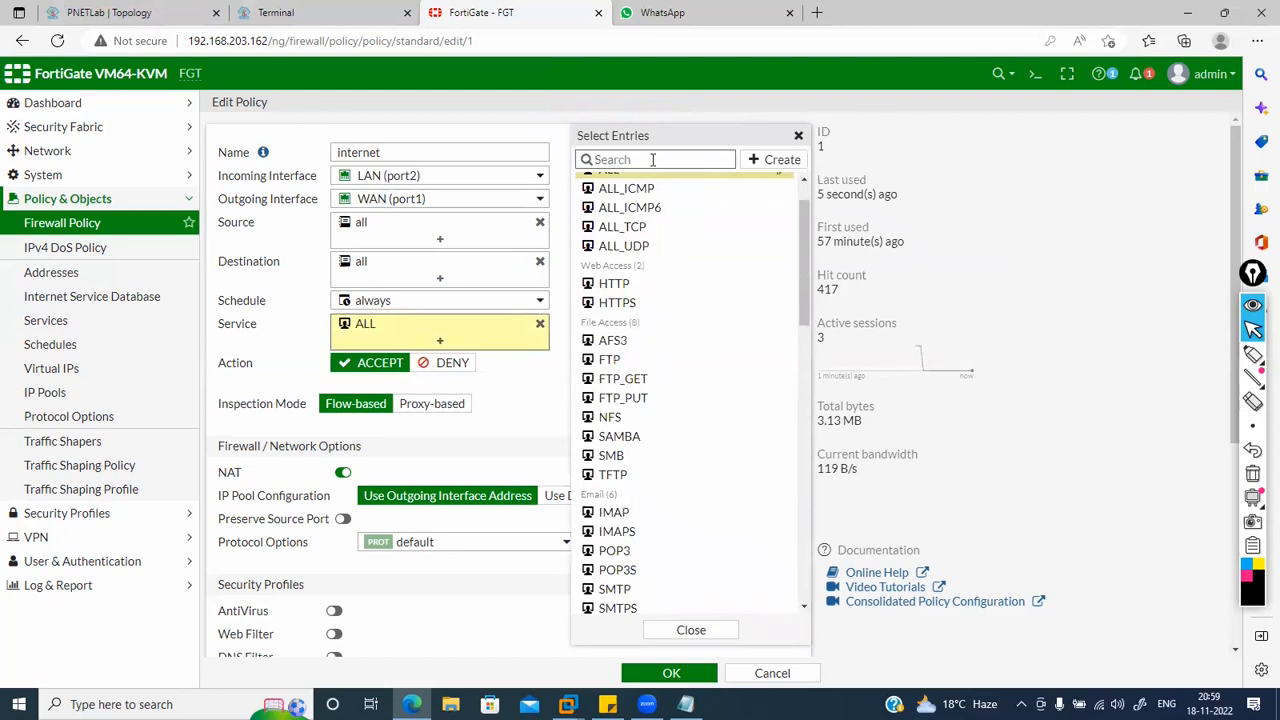
type("f")
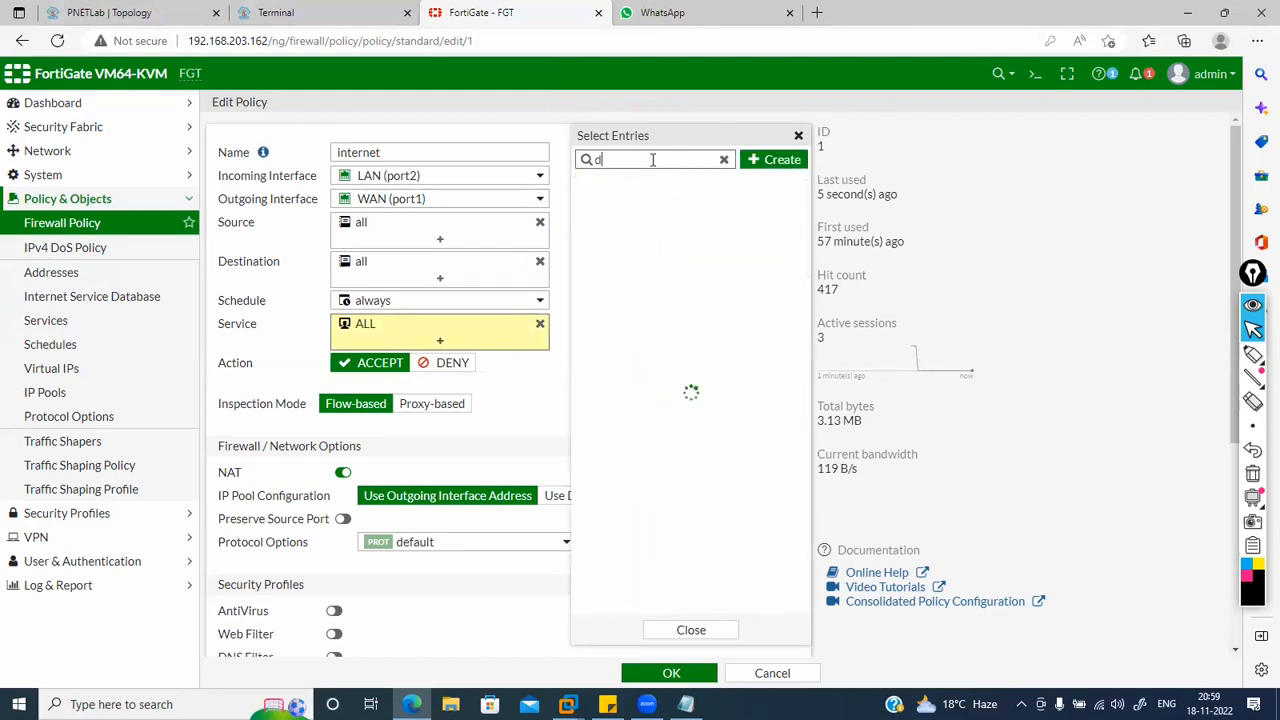
key("BackSpace")
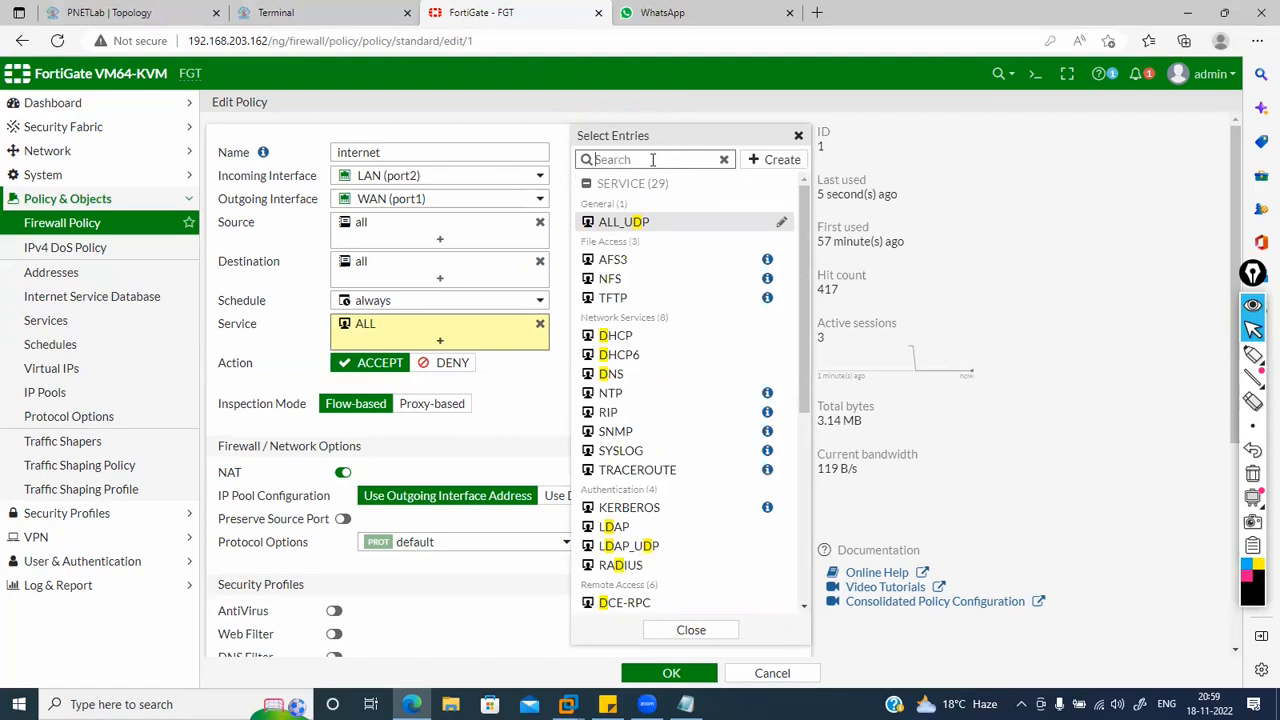
scroll(680, 349, "down", 3)
scroll(680, 349, "down", 5)
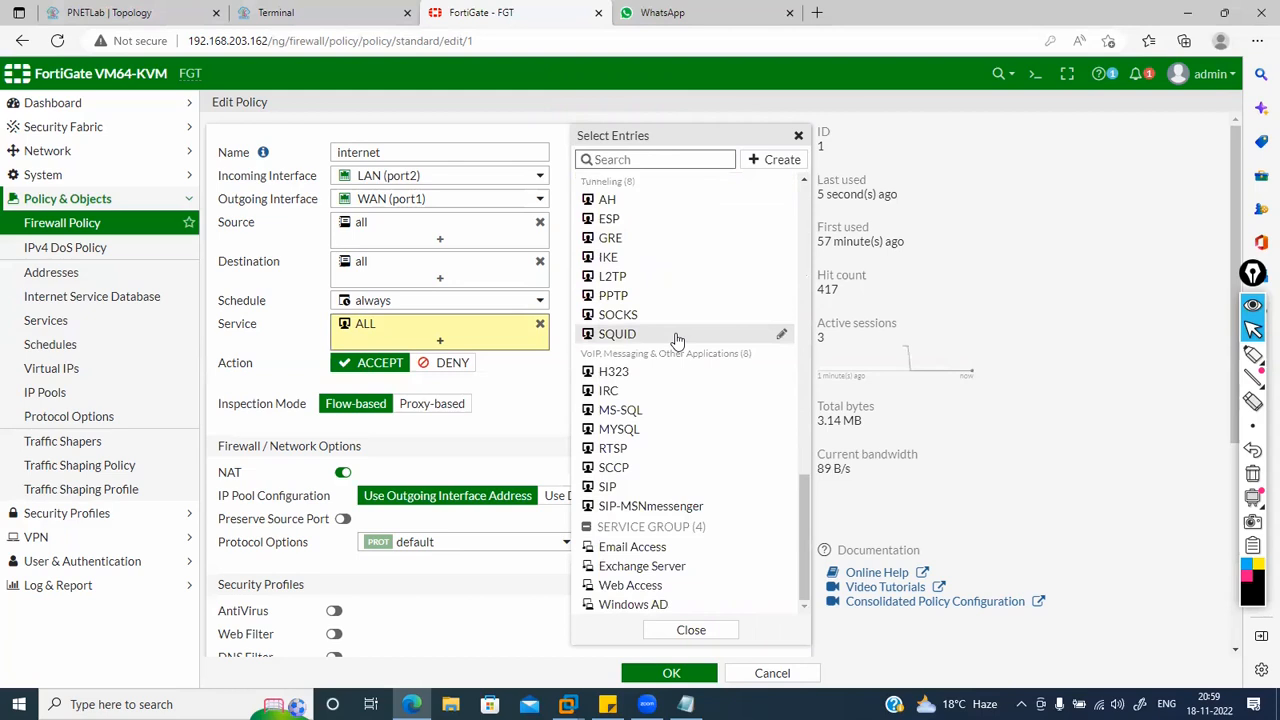
left_click(799, 136)
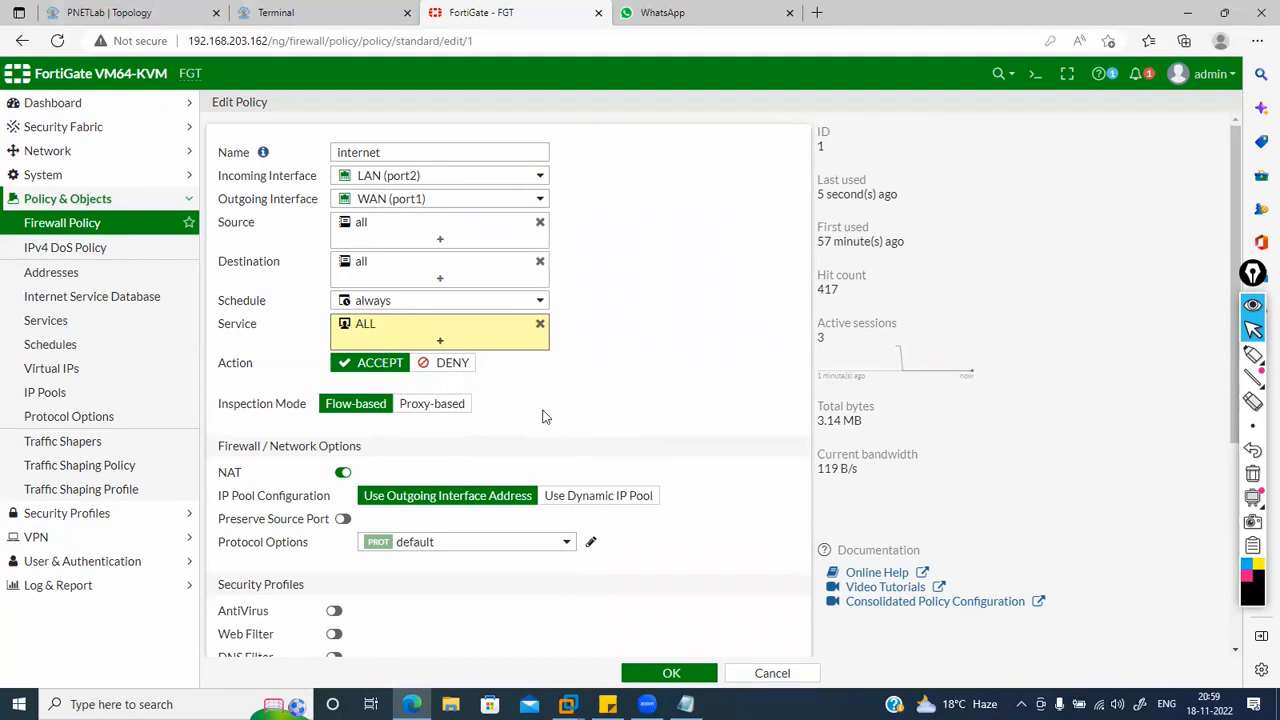
scroll(544, 416, "down", 2)
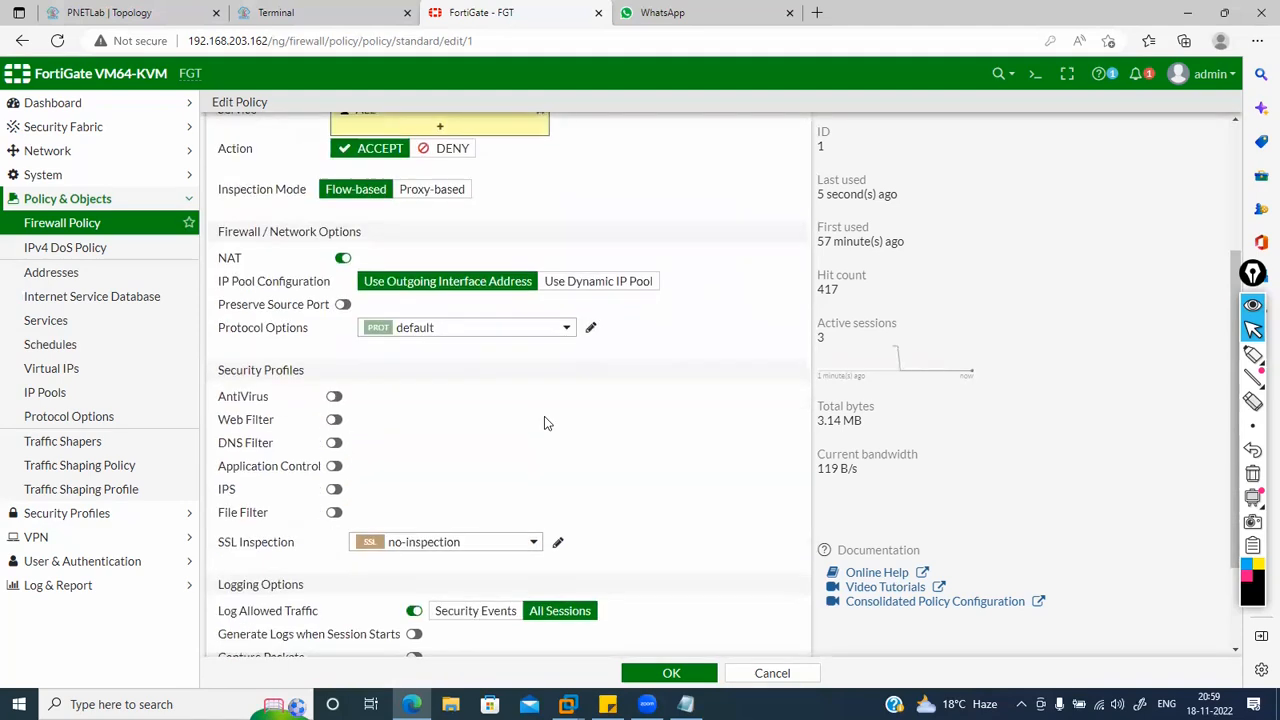
left_click(338, 260)
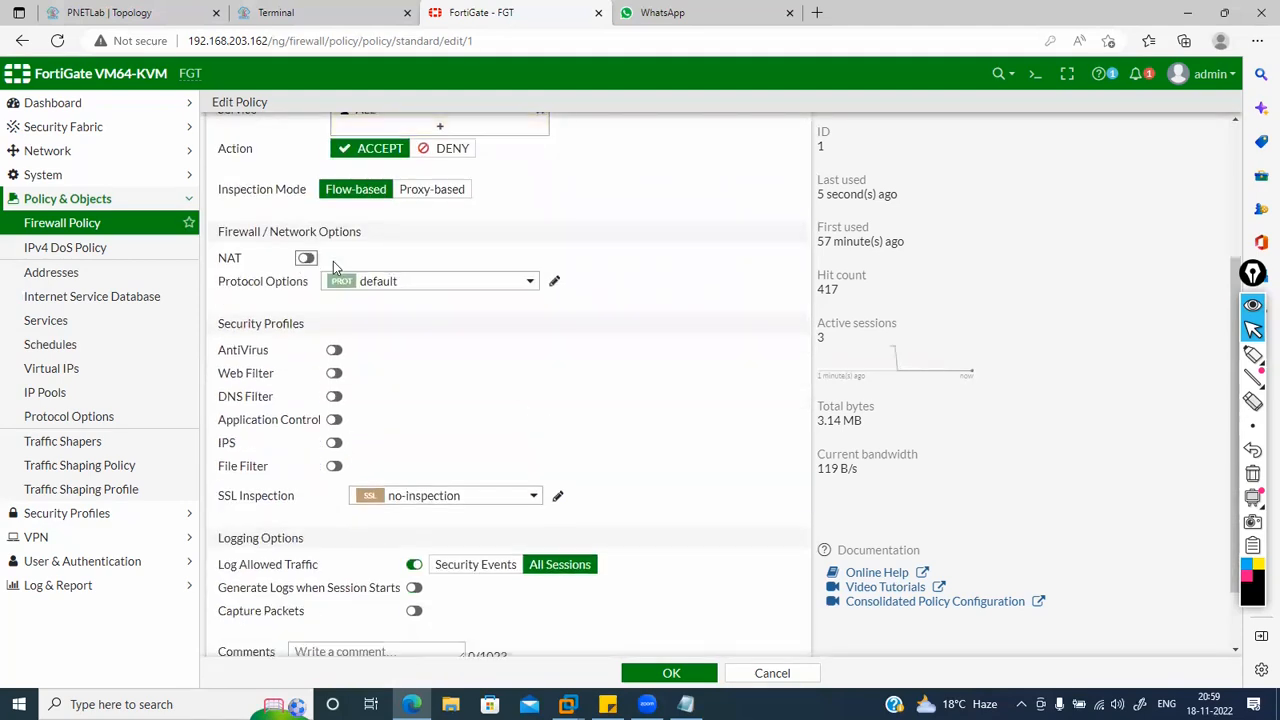
left_click(307, 259)
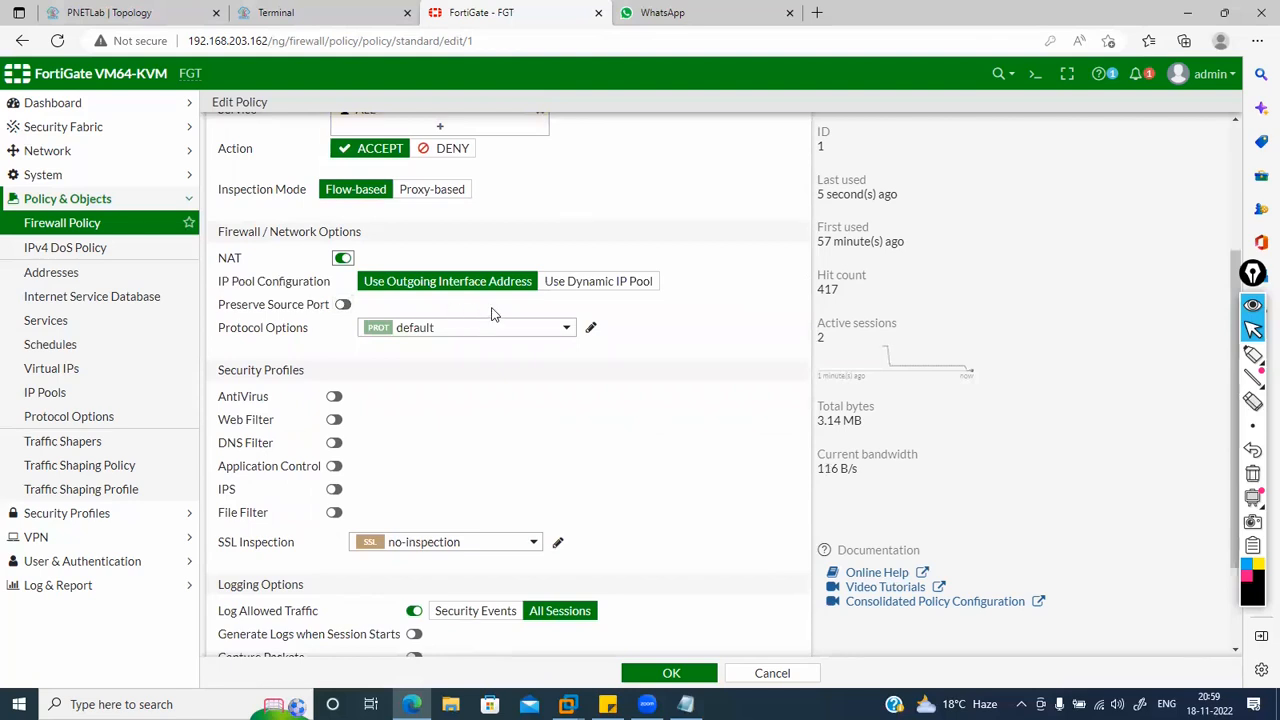
left_click(596, 285)
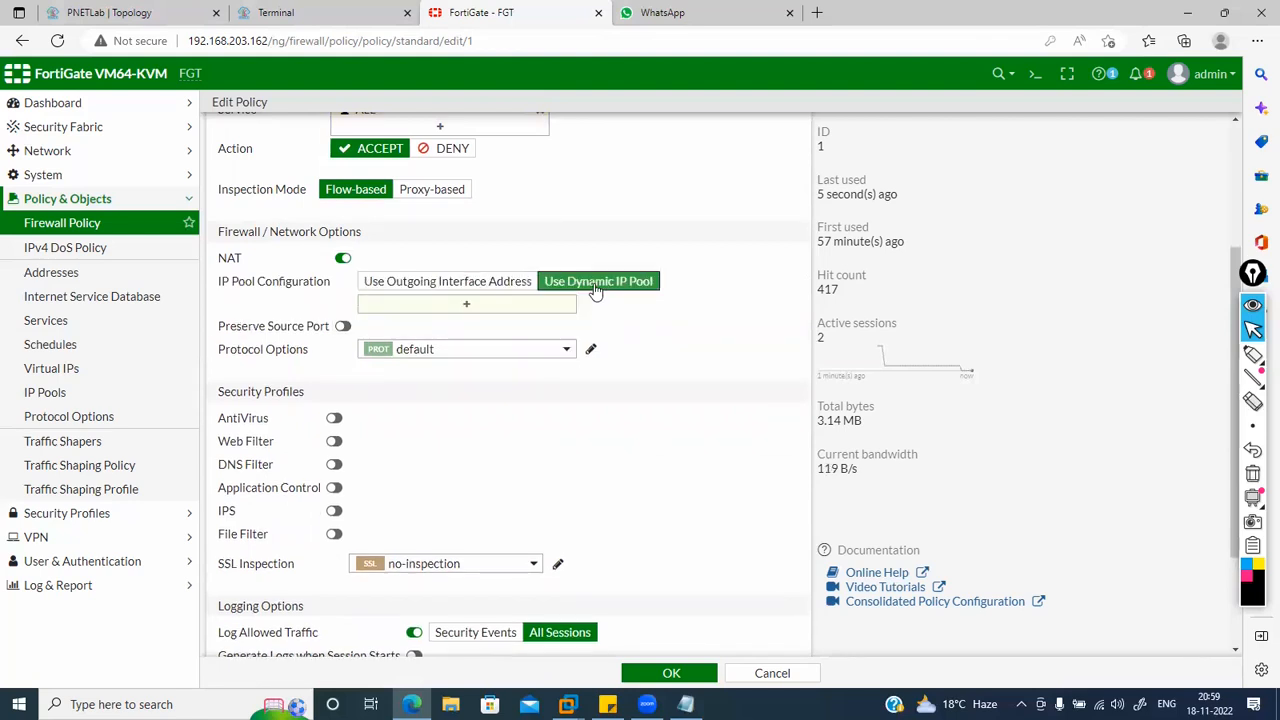
left_click(503, 285)
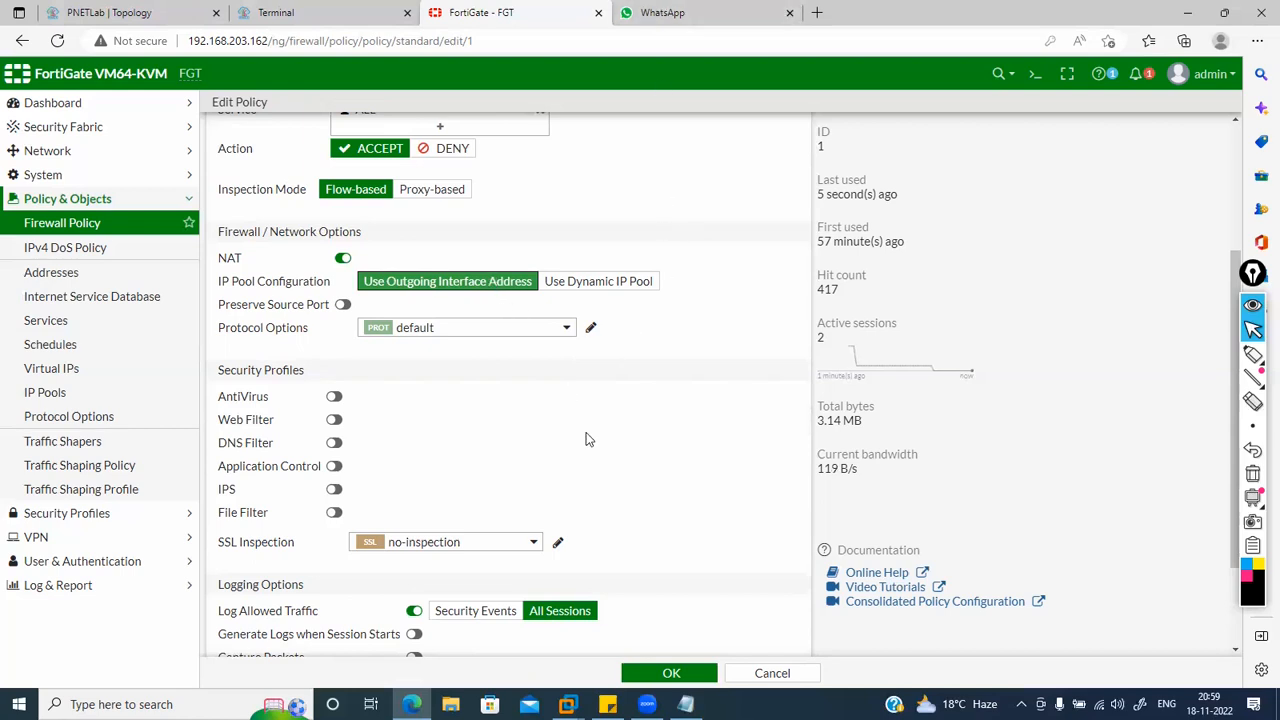
Step: Enter 'Internet access' in the policy's Comments field
scroll(588, 440, "down", 3)
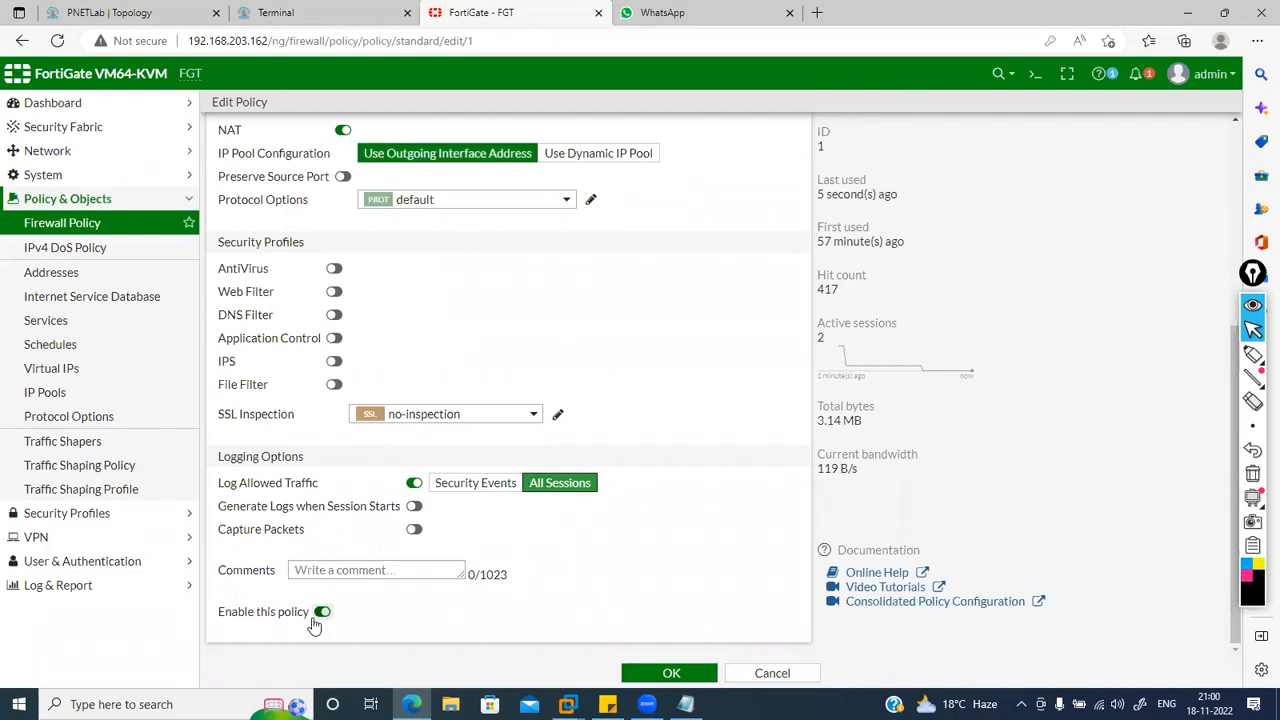
left_click(352, 572)
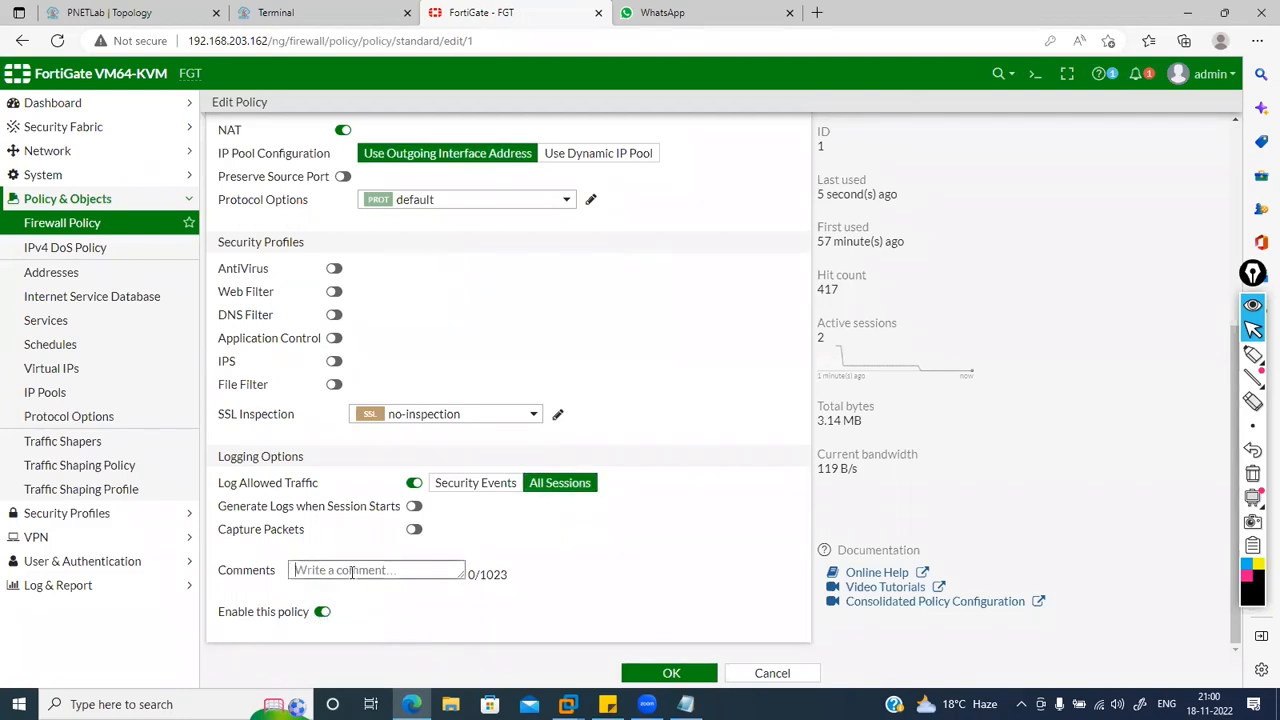
type("Internet access")
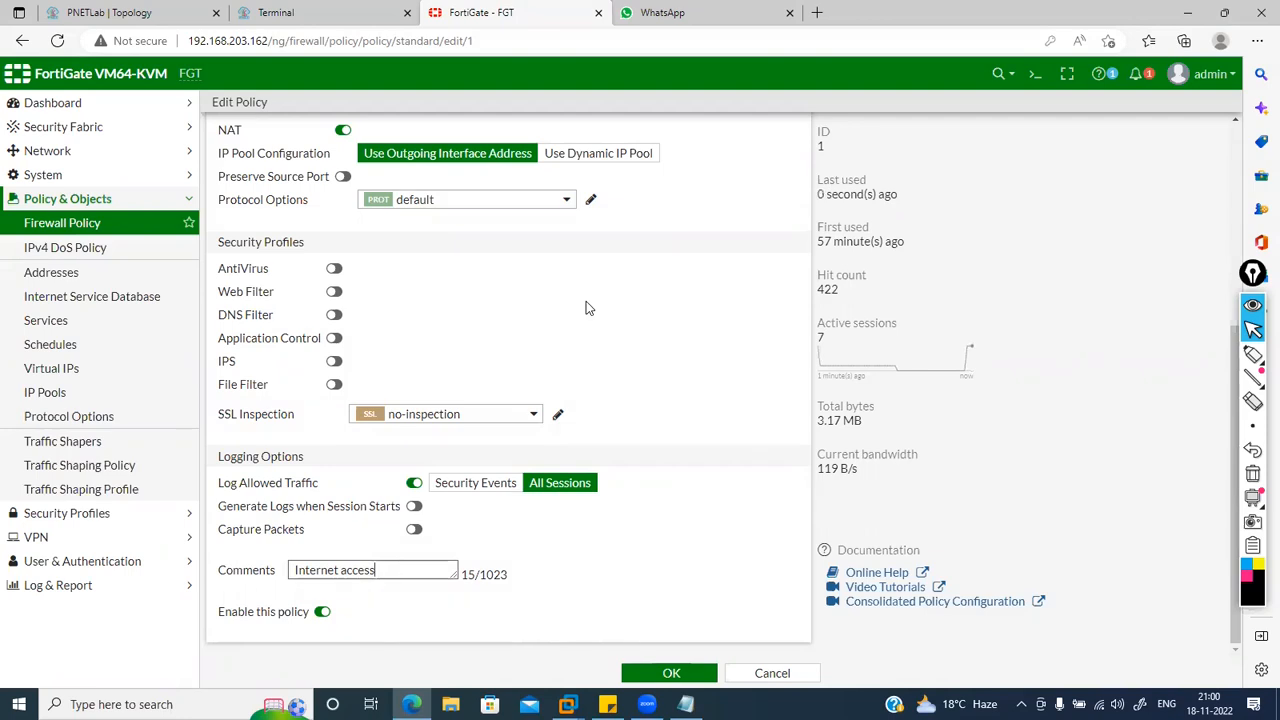
scroll(586, 303, "up", 4)
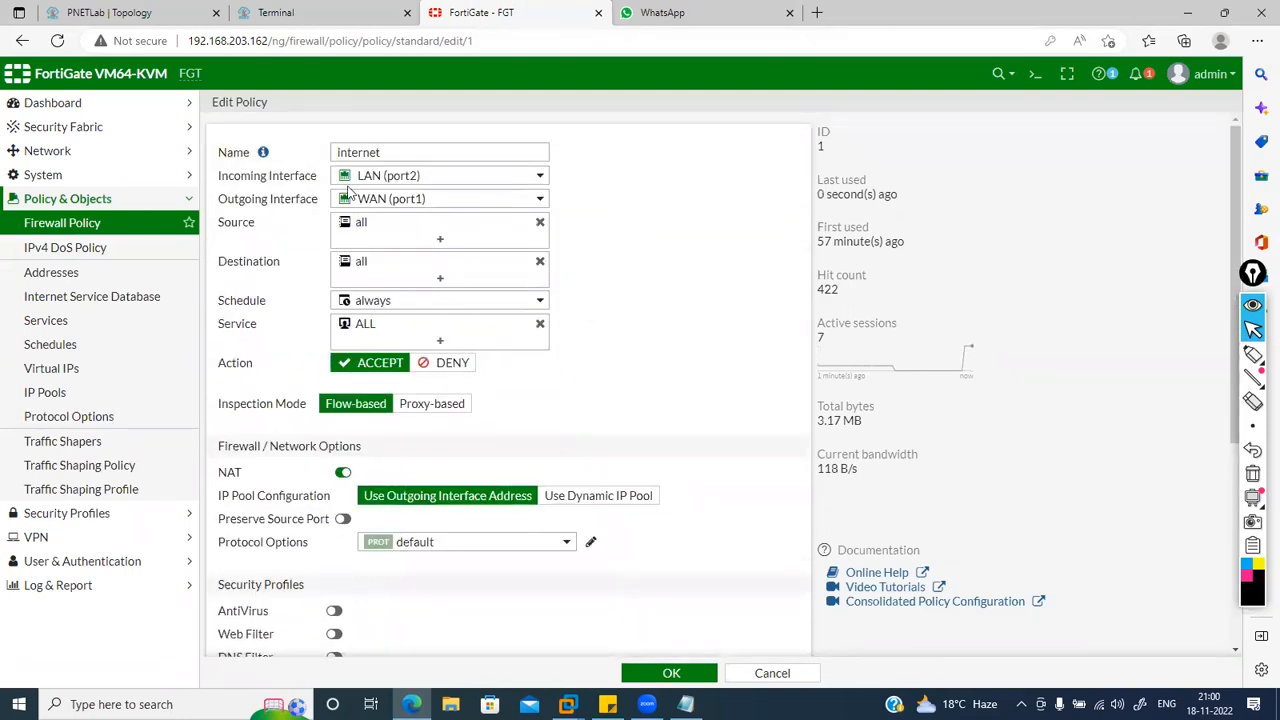
Step: Rename the policy from 'internet' to 'LAN to WAN' and save it
left_click(389, 153)
key("BackSpace")
key("BackSpace")
key("BackSpace")
key("BackSpace")
key("BackSpace")
key("BackSpace")
key("BackSpace")
key("BackSpace")
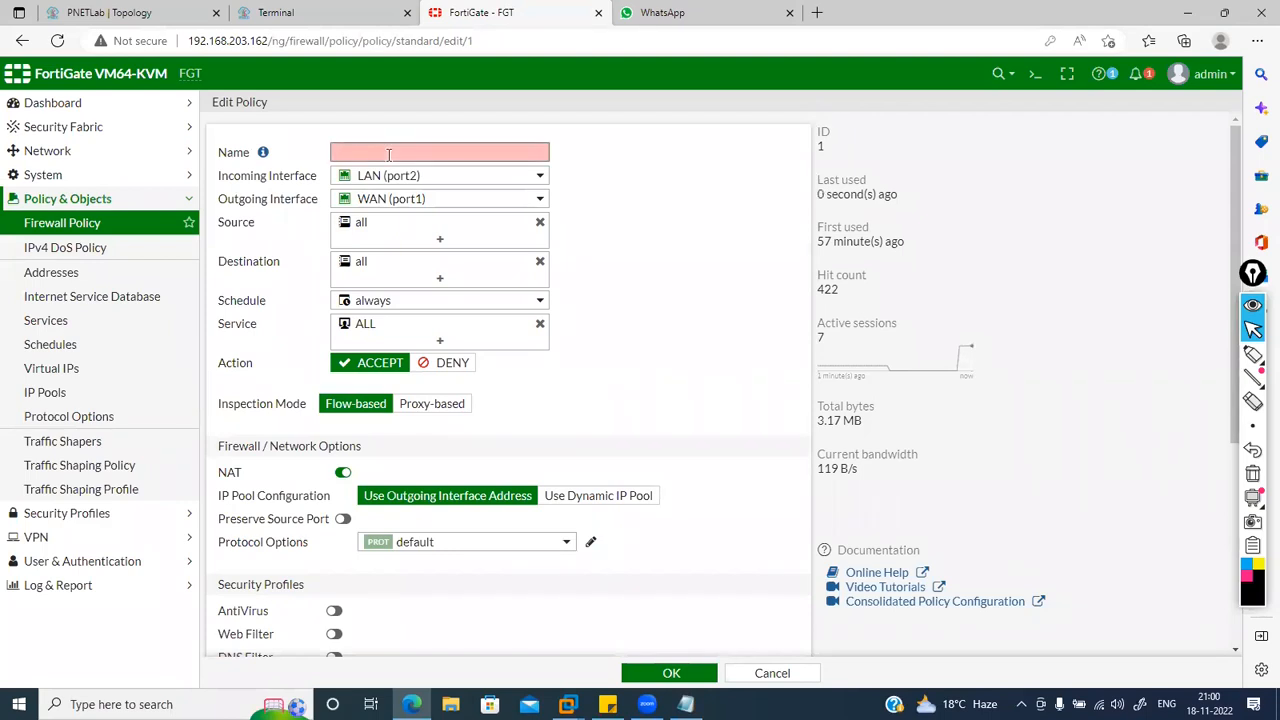
type("LAN")
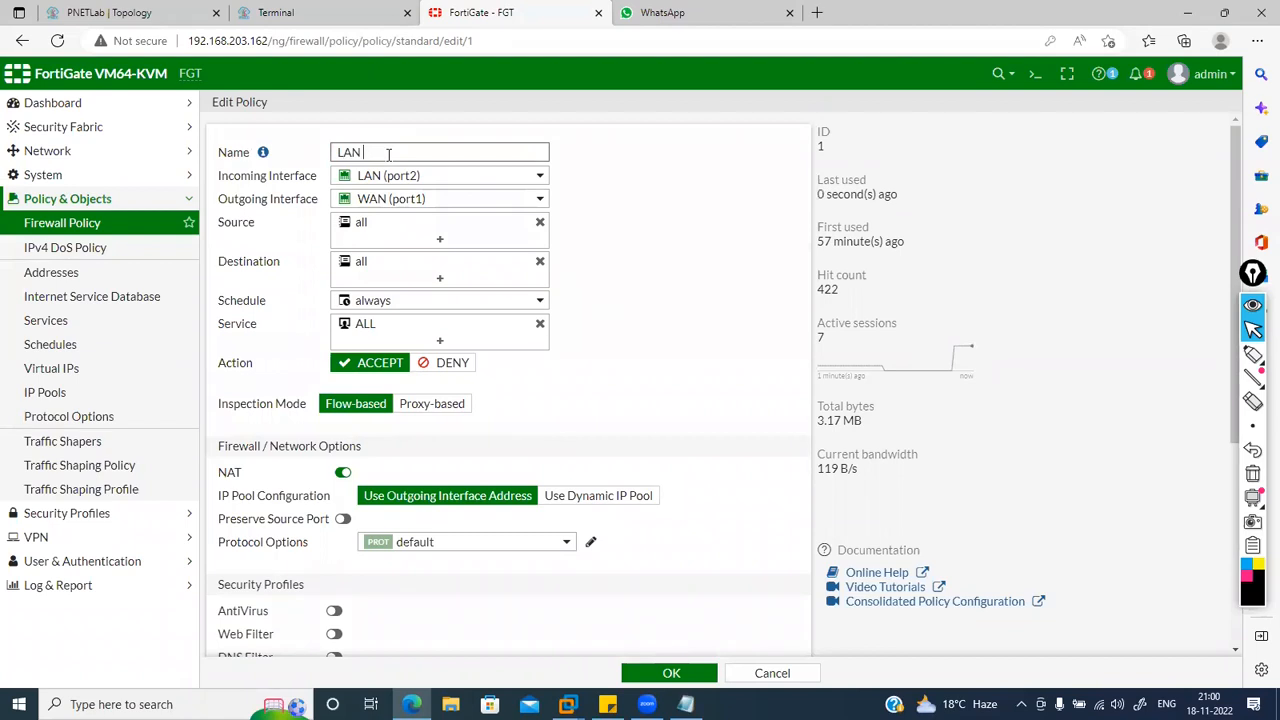
type(" to WAN")
scroll(646, 308, "down", 3)
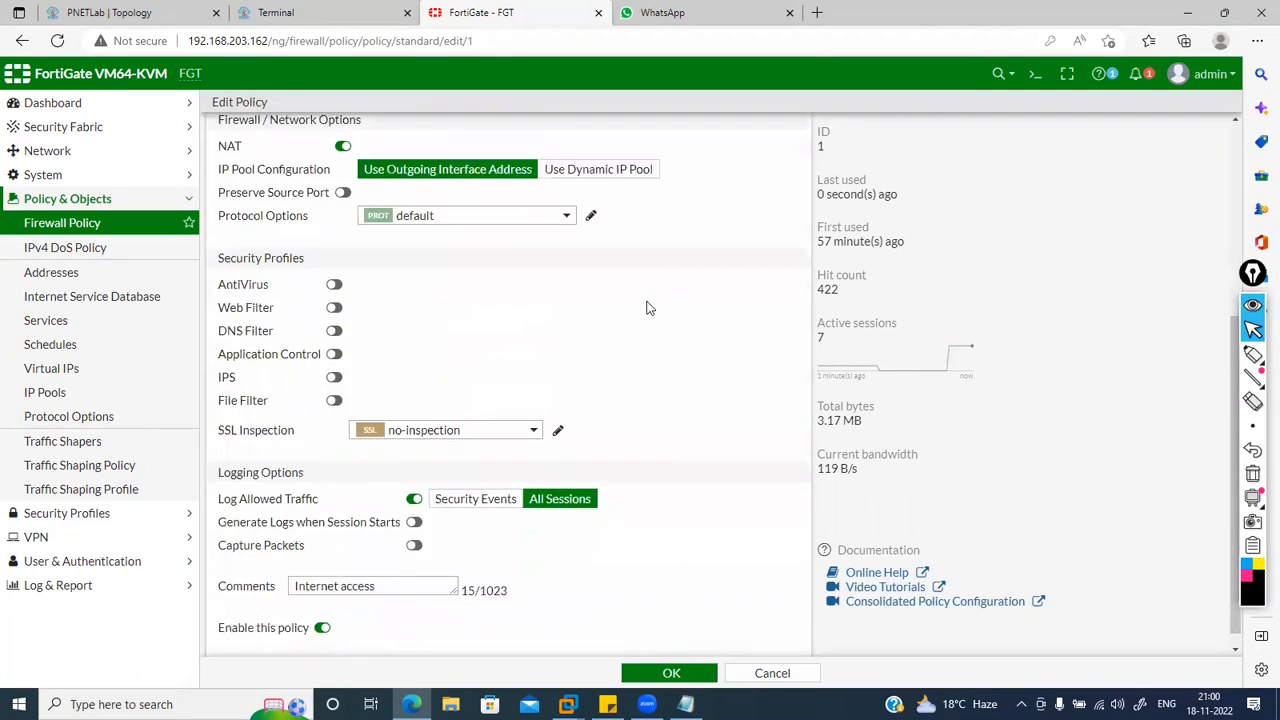
scroll(646, 308, "down", 1)
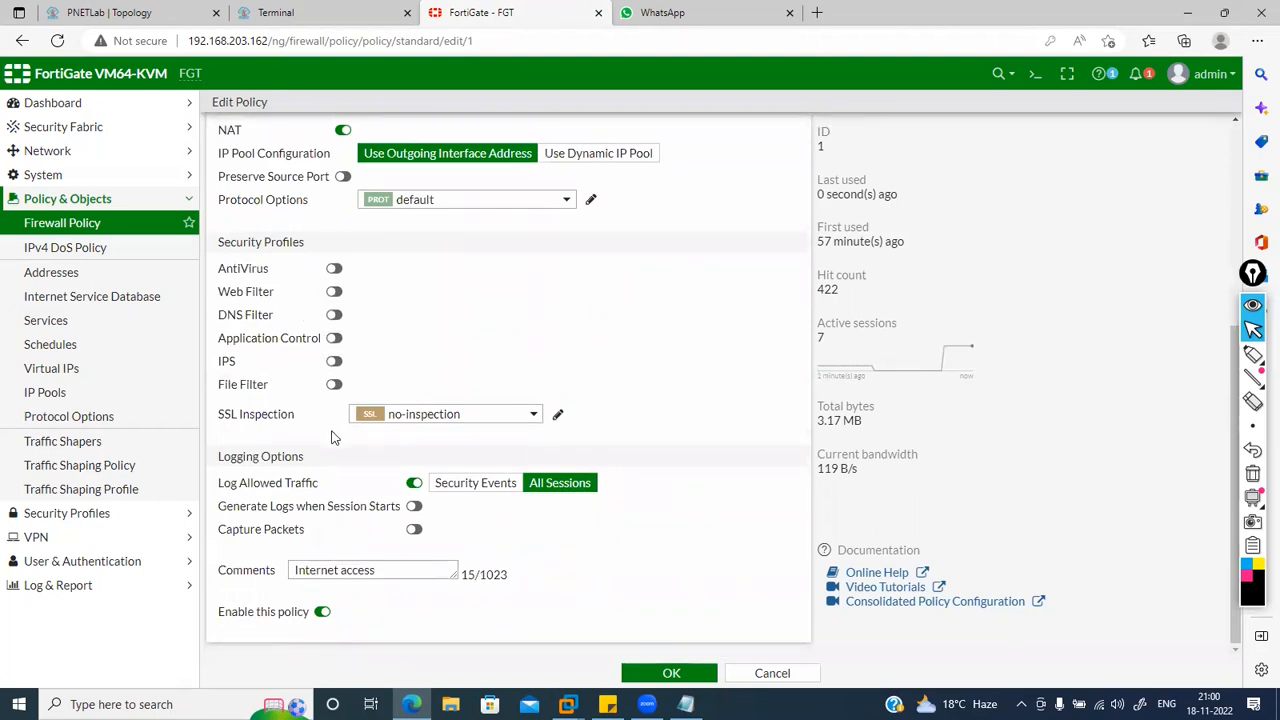
left_click(660, 675)
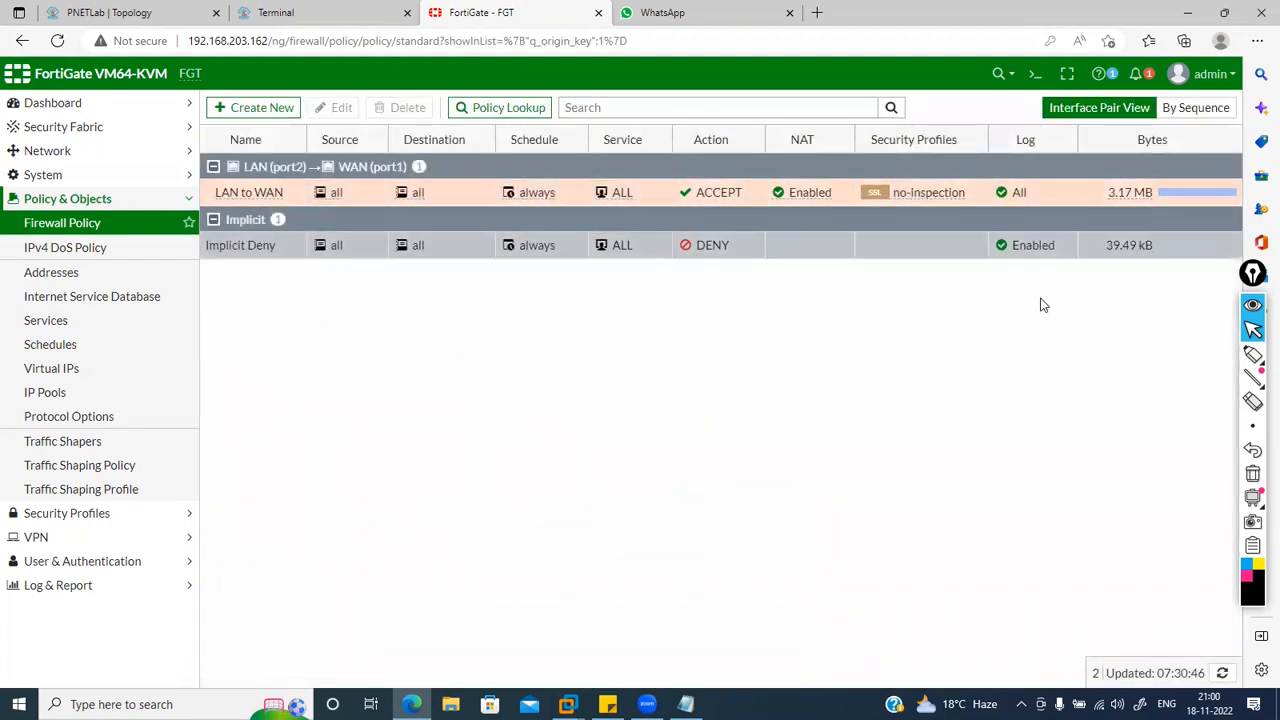
Step: Clear the LAN to WAN policy's counters and run 'diagnose sys session clear' to drop all sessions
right_click(1170, 192)
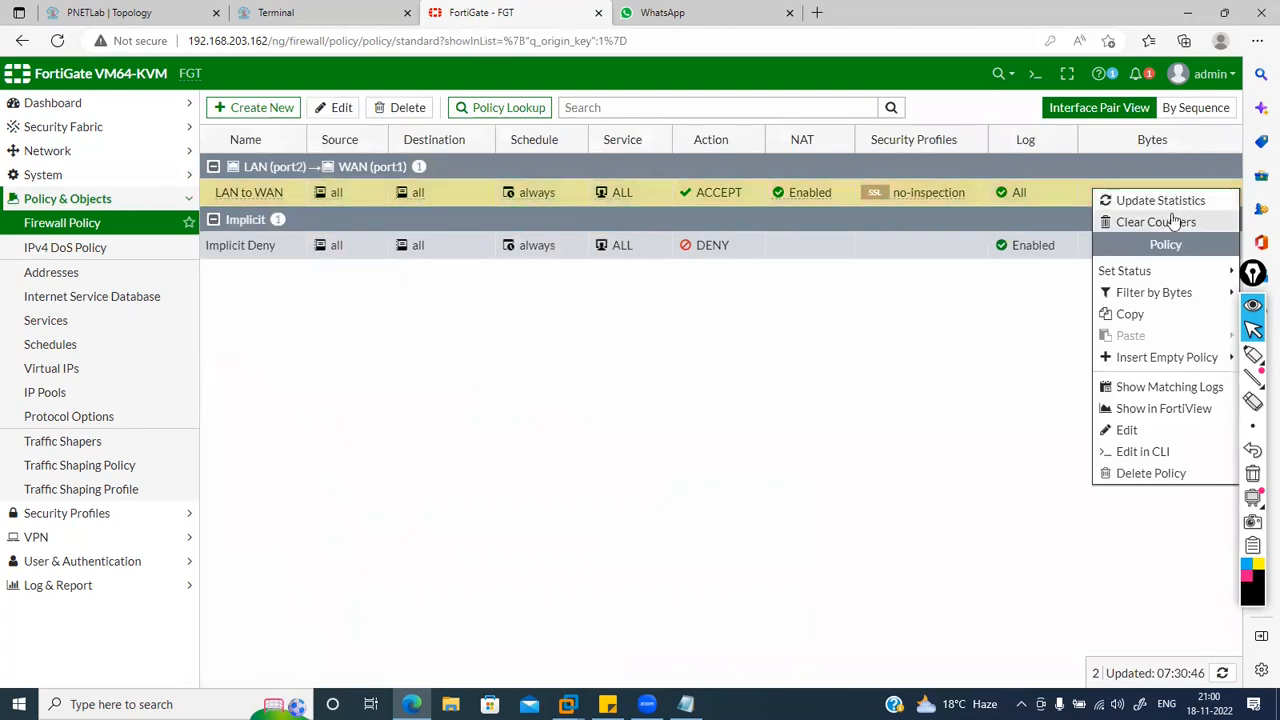
left_click(1162, 222)
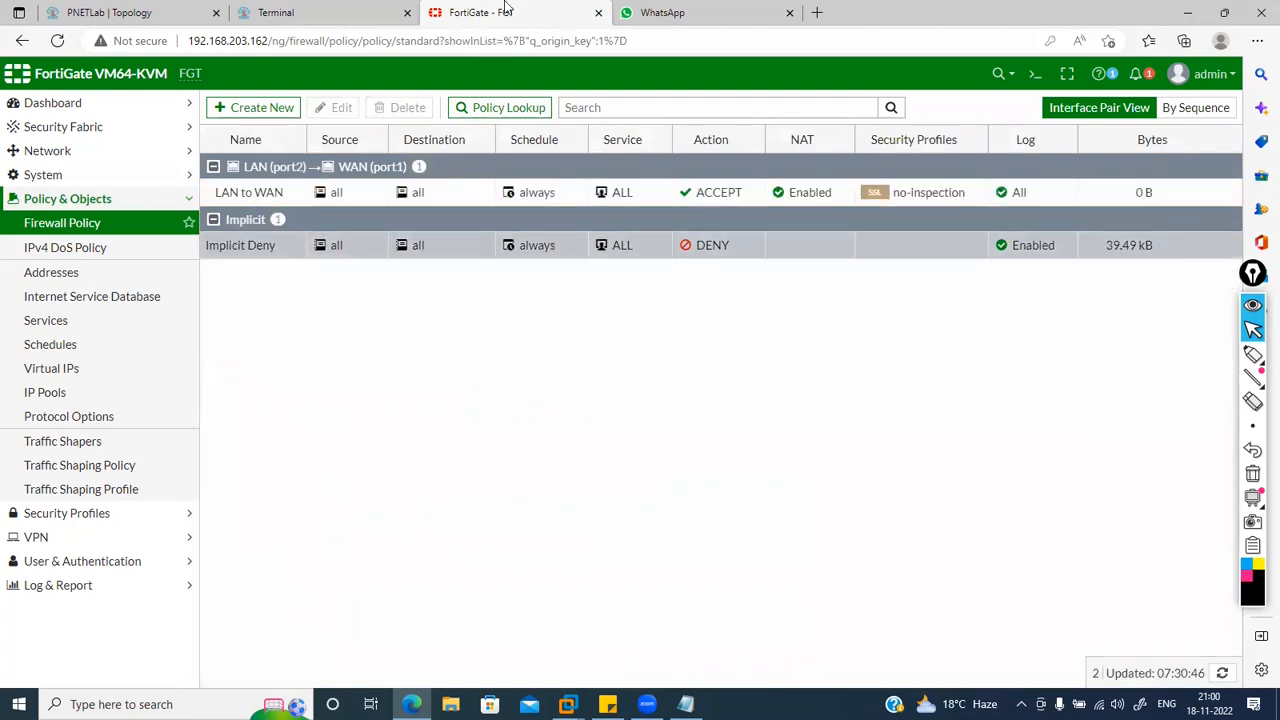
left_click(1036, 80)
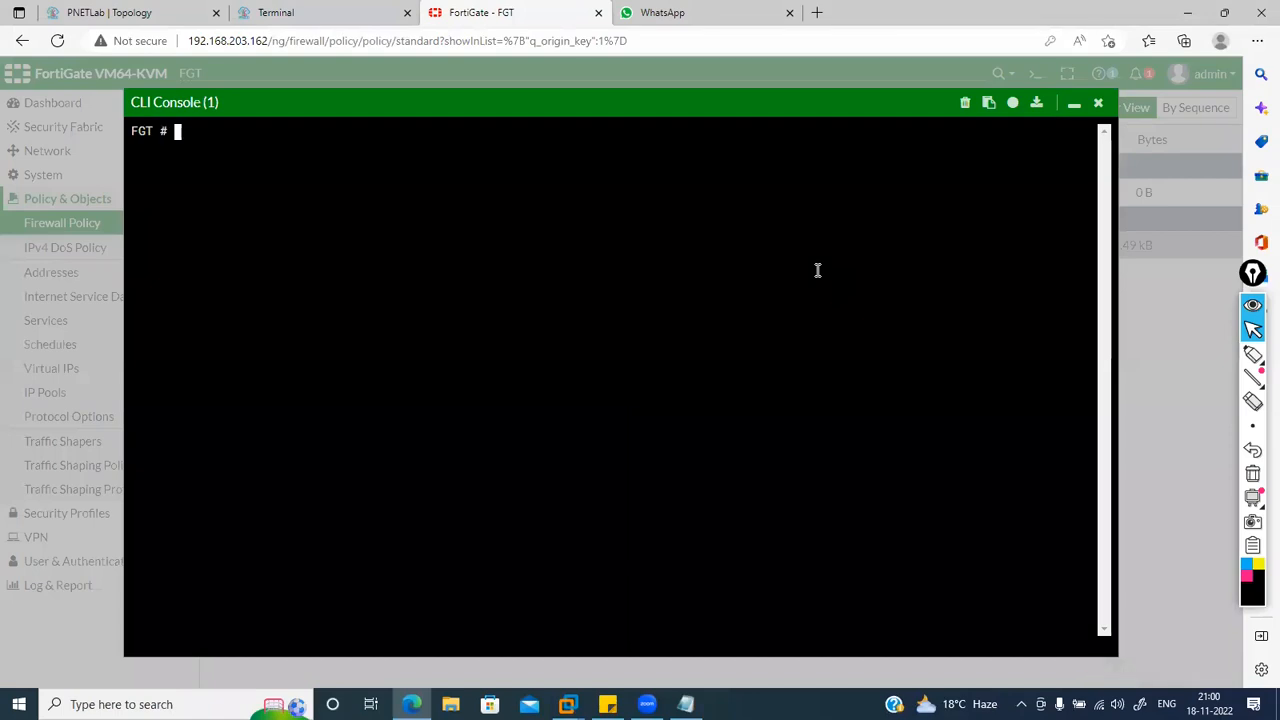
type("diagnose s")
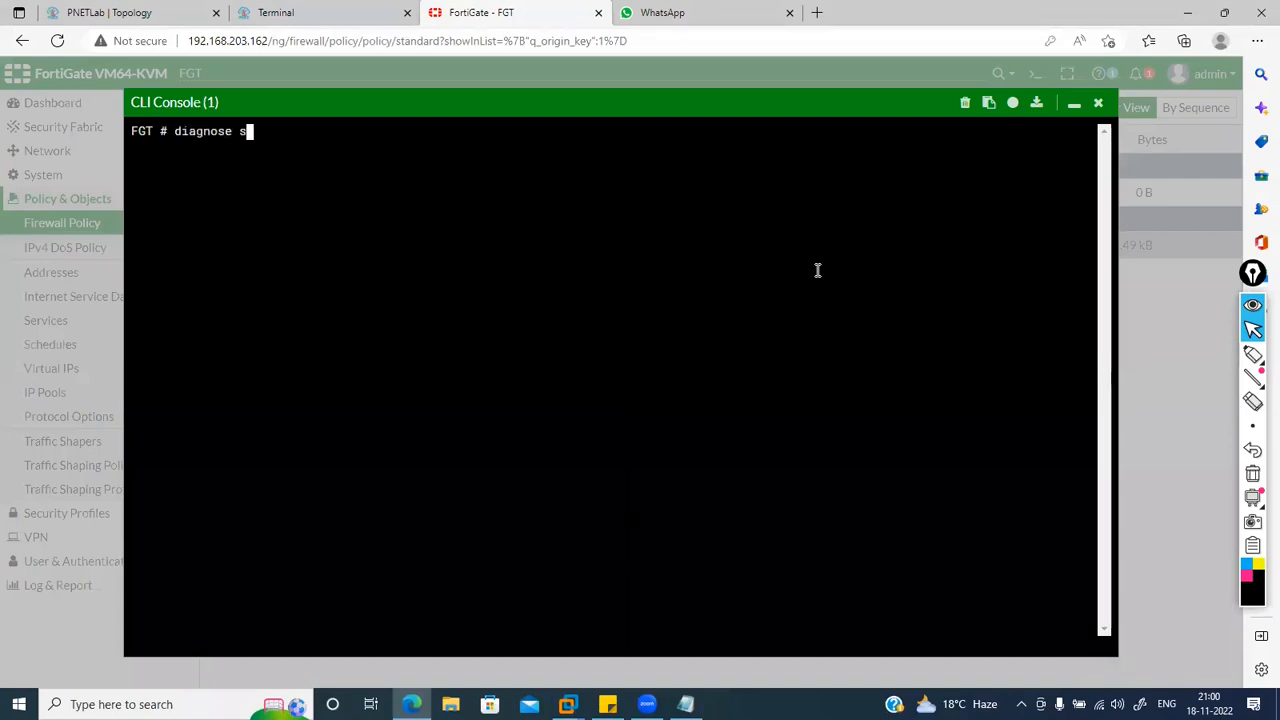
type("ys session clear")
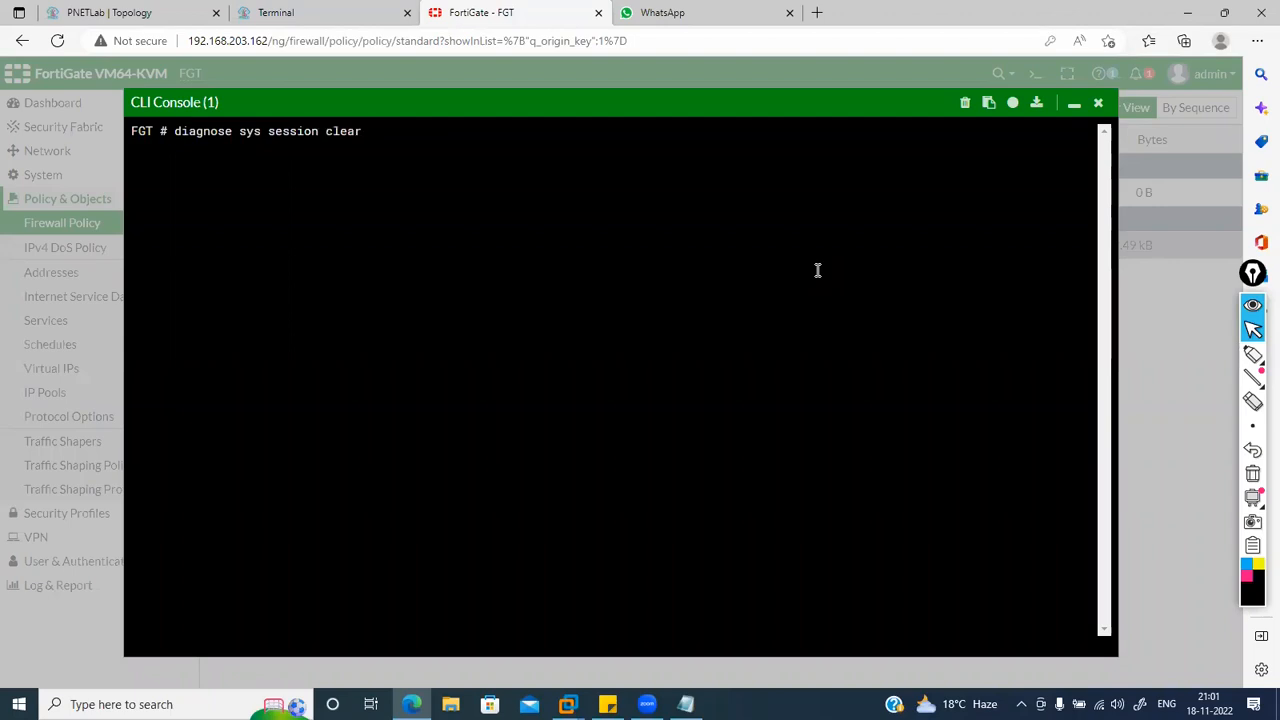
key("Return")
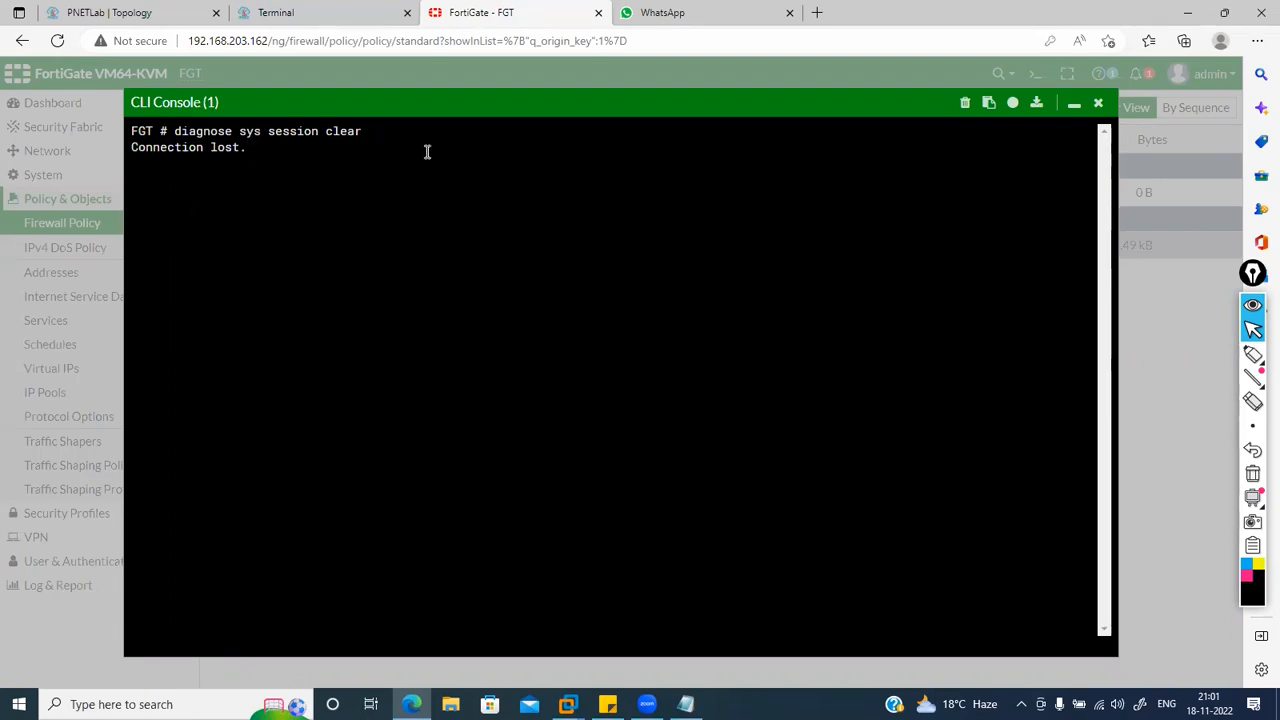
left_click(1098, 105)
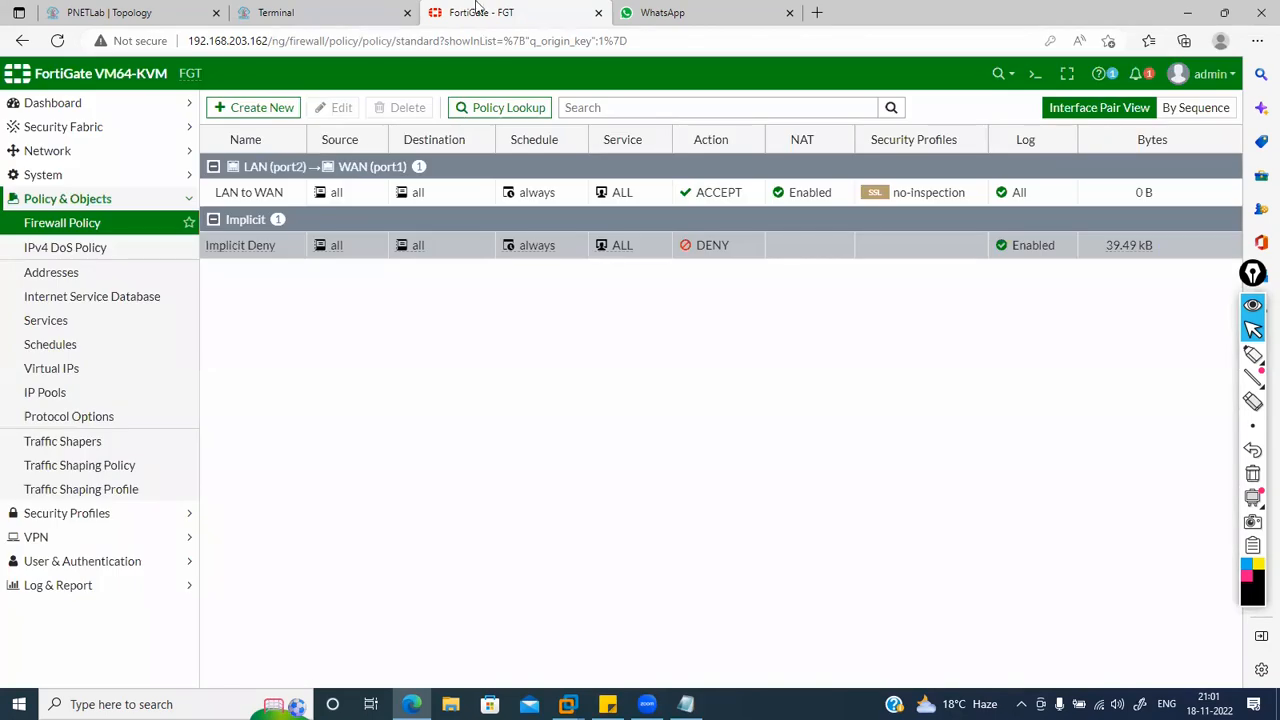
left_click(58, 41)
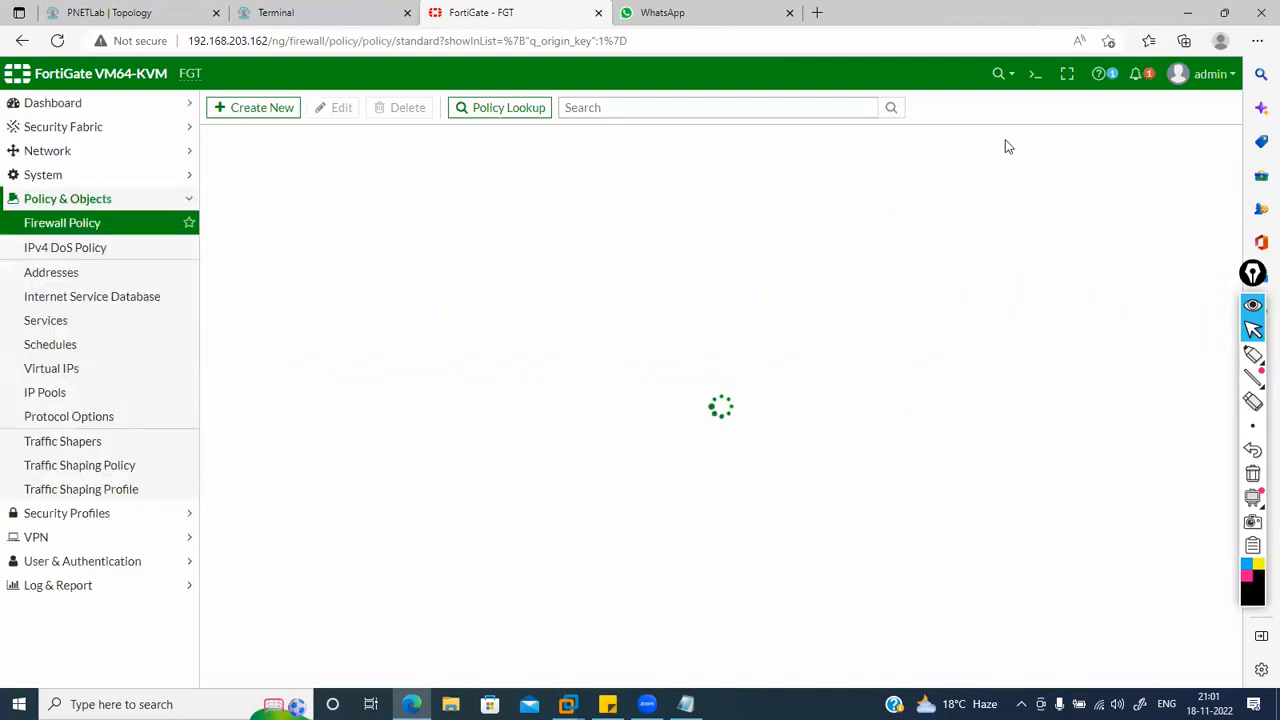
Step: Run 'get system session list' and highlight the five sessions, including 172.16.10.3 NATed to 192.168.203.162
left_click(1034, 74)
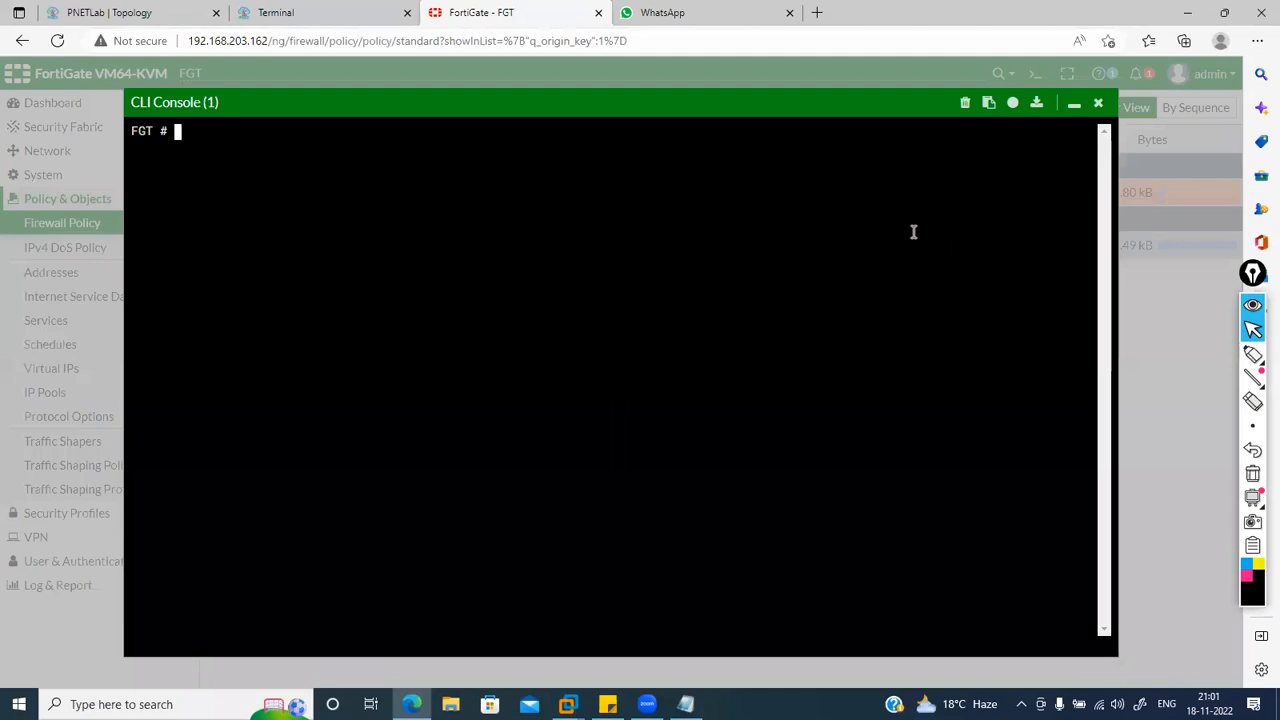
key("Return")
key("Return")
type("show ses")
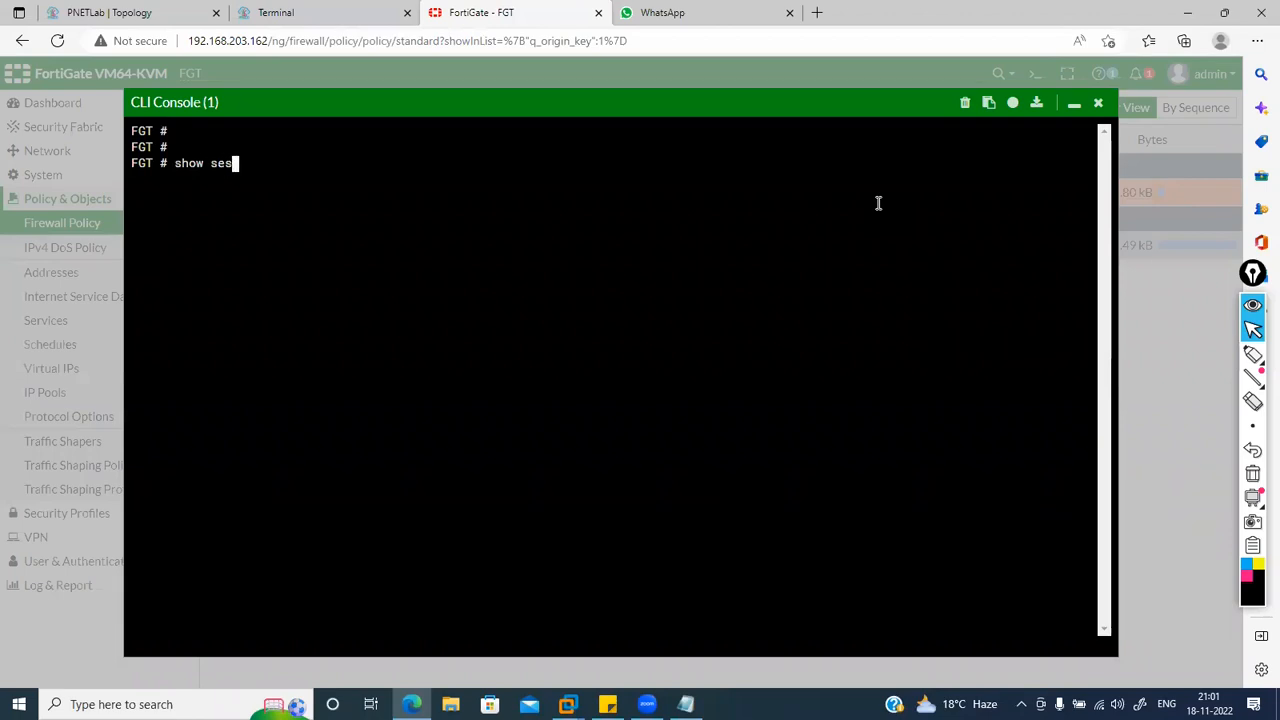
key("BackSpace")
key("BackSpace")
key("BackSpace")
key("BackSpace")
key("BackSpace")
key("BackSpace")
key("BackSpace")
type("get ssh-filter")
key("Tab")
key("Tab")
type("session list")
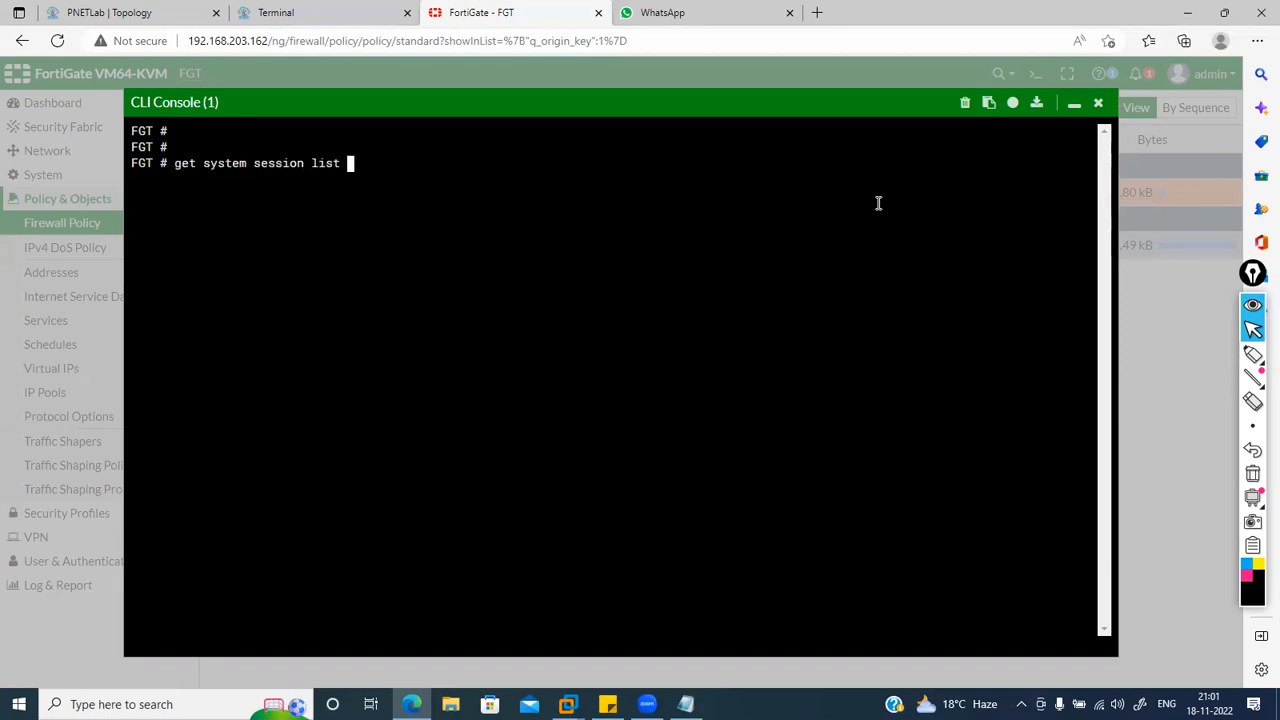
key("Return")
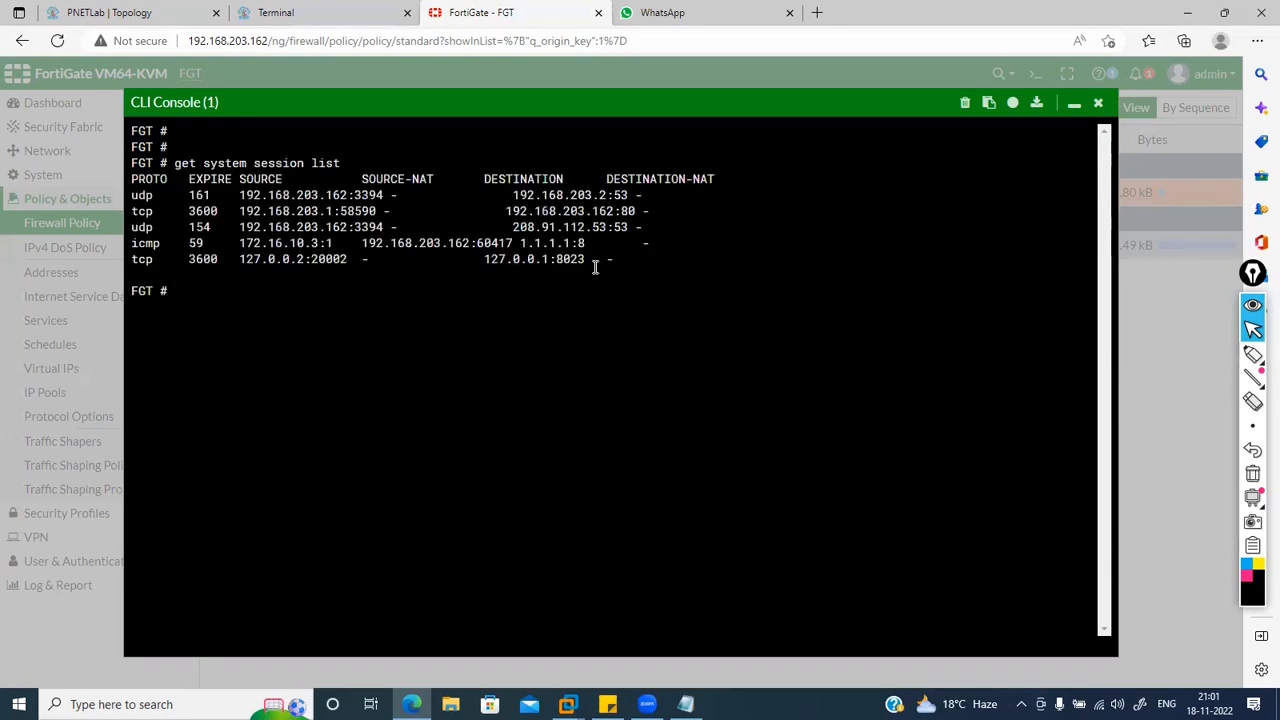
left_click_drag(595, 267, 199, 190)
left_click(283, 253)
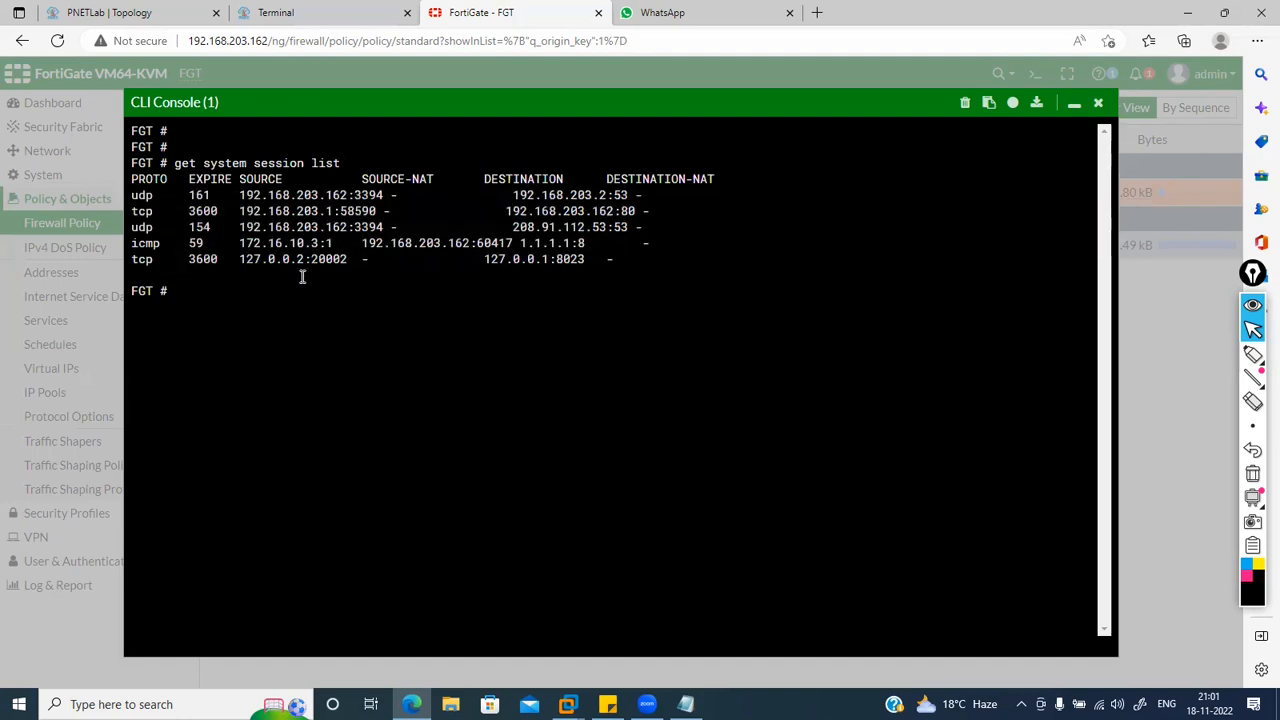
Step: Enter gmail.com in the Windows host's browser address bar
left_click(310, 10)
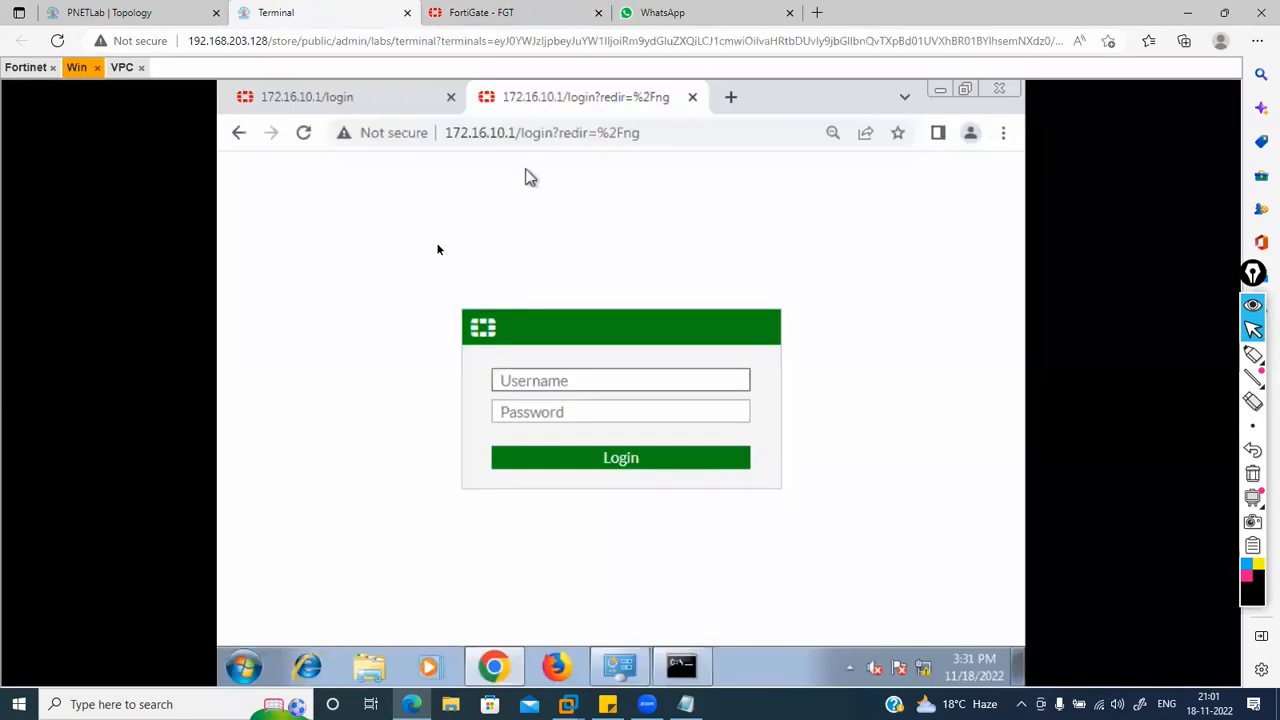
left_click(563, 133)
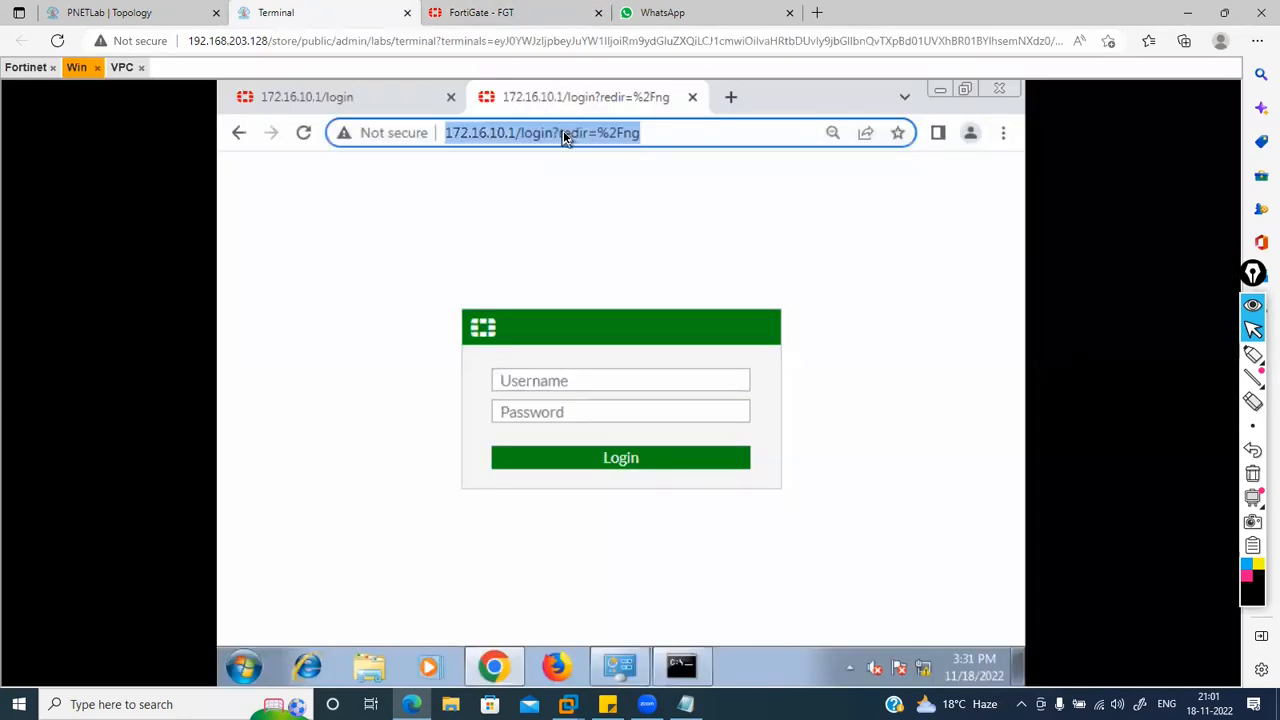
type("gmail.com")
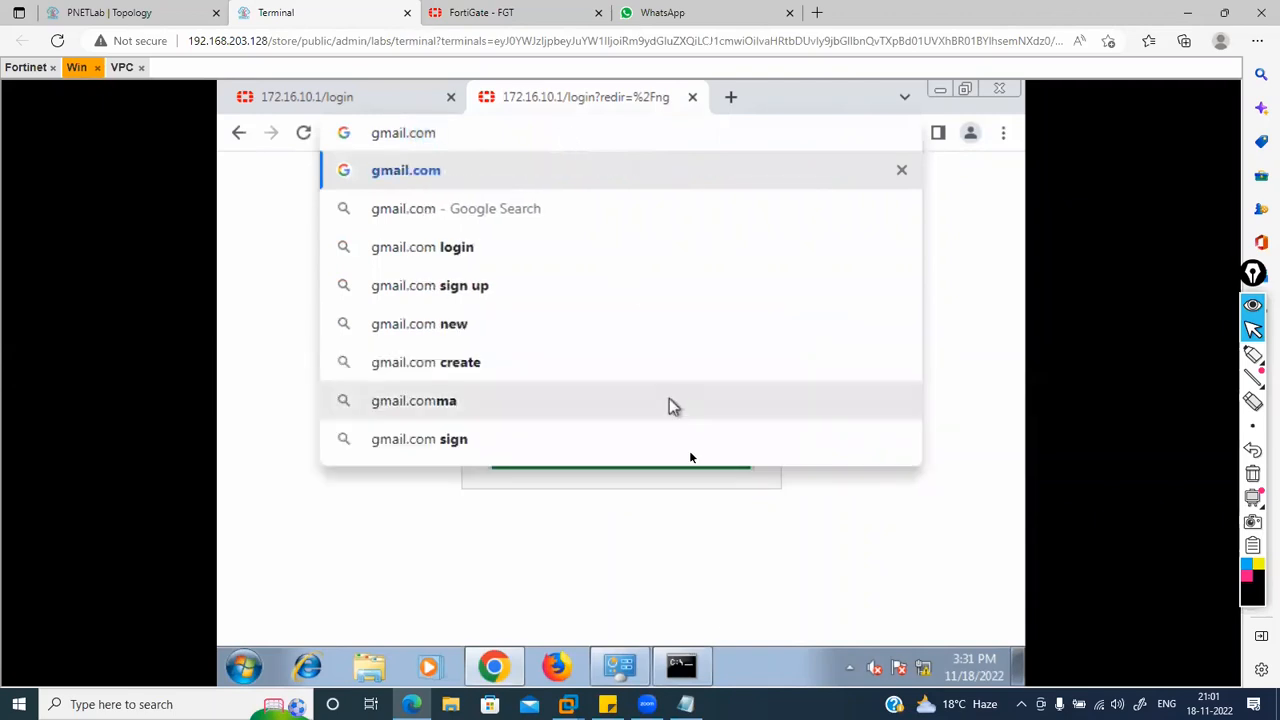
Step: Stop the continuous ping to 1.1.1.1 and show the Windows host's IP configuration with ipconfig
left_click(684, 665)
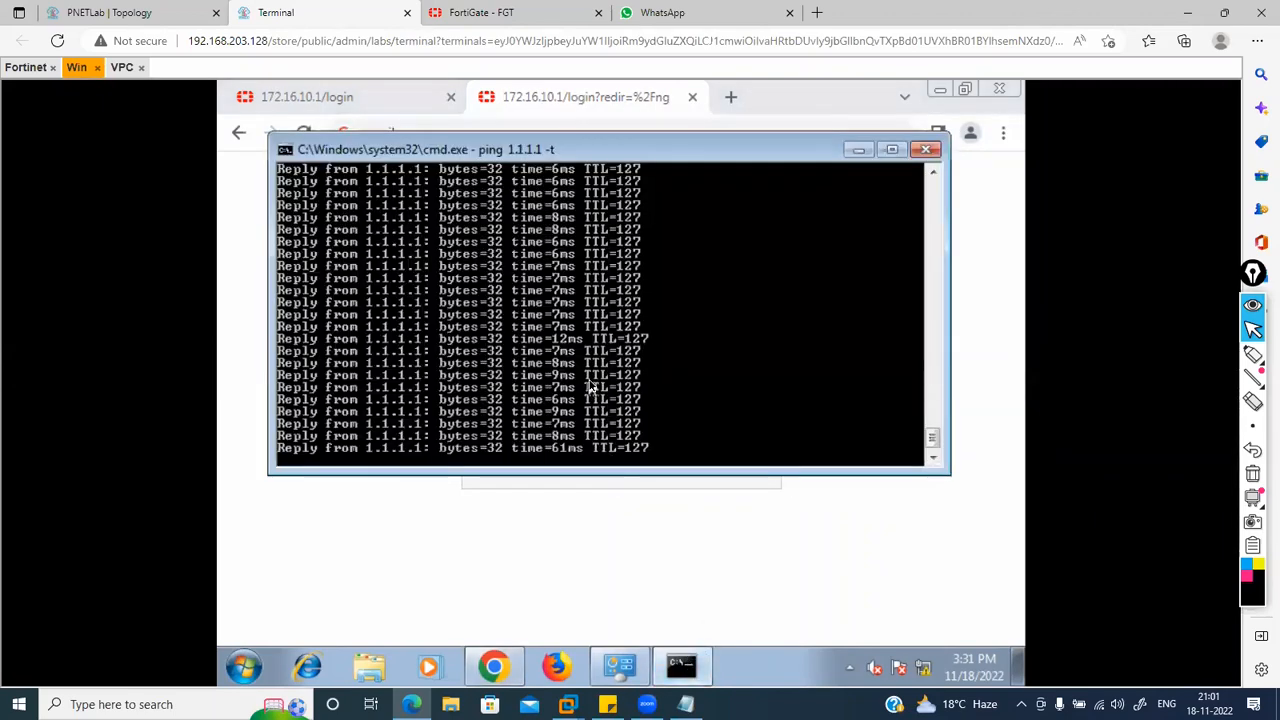
key("ctrl+c")
key("Return")
type("ipconfig")
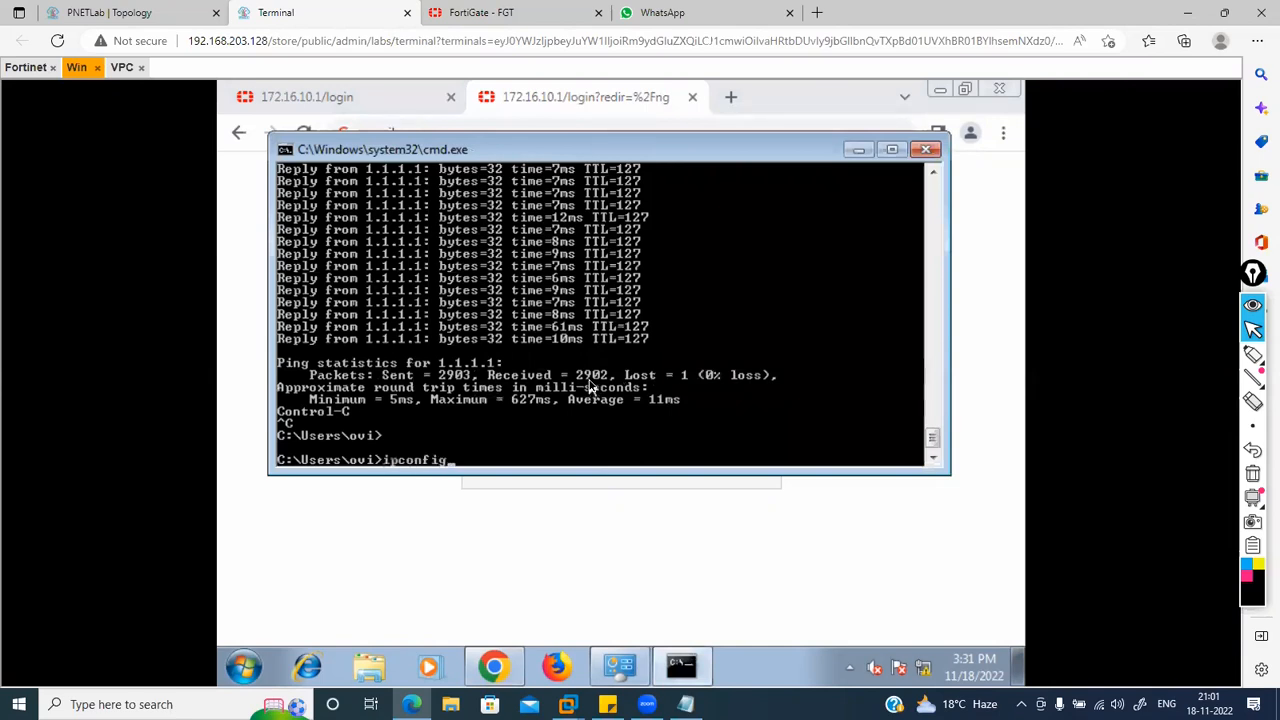
key("Return")
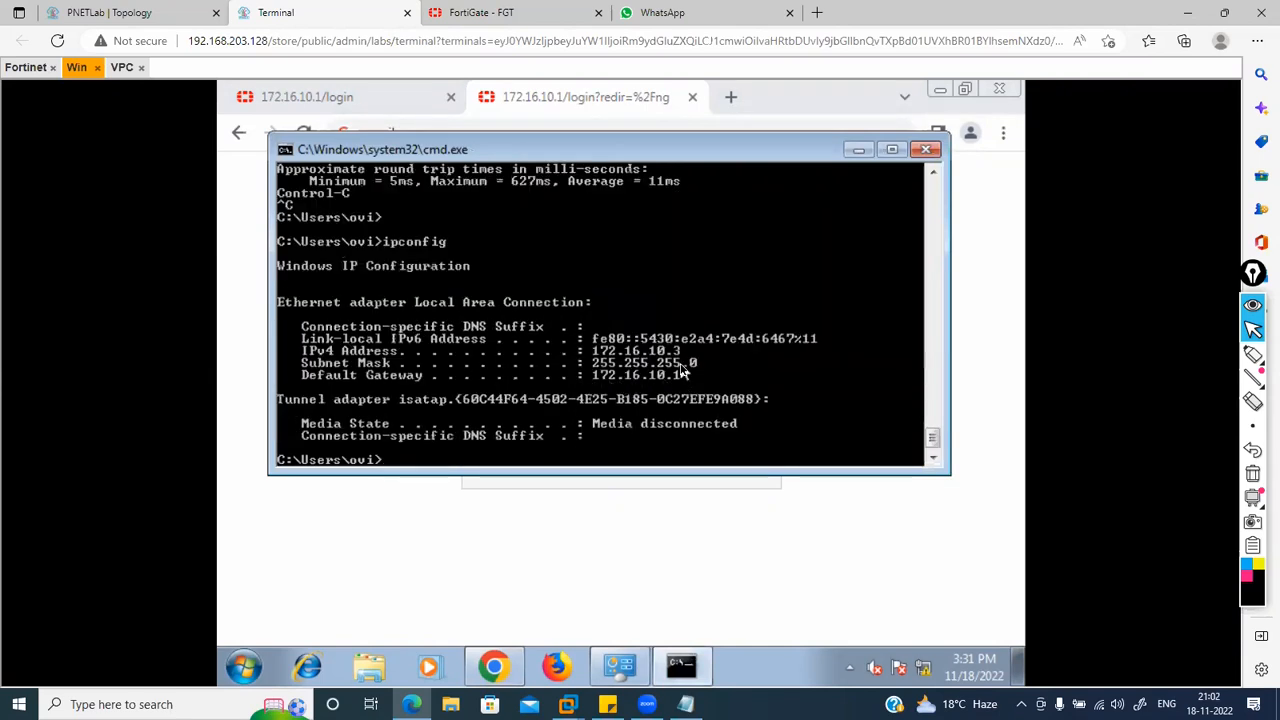
Step: Load gmail.com in the Windows host's browser to generate outbound traffic
left_click(420, 530)
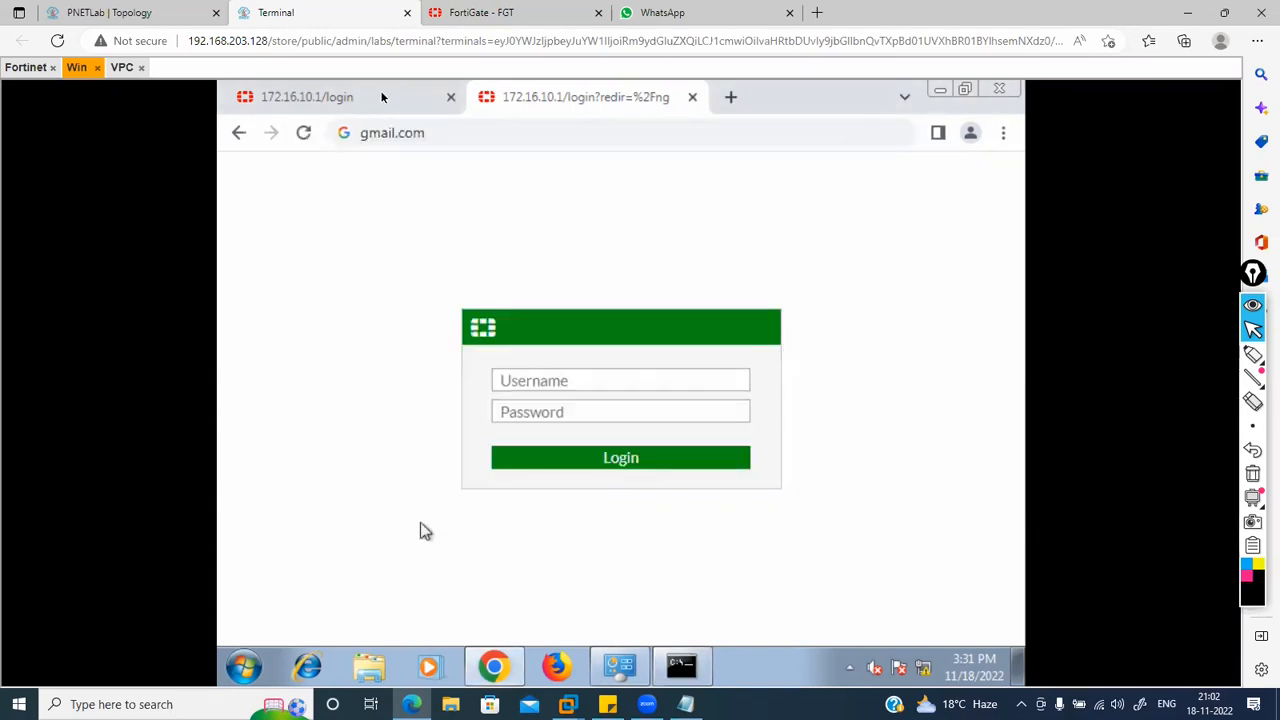
left_click(418, 133)
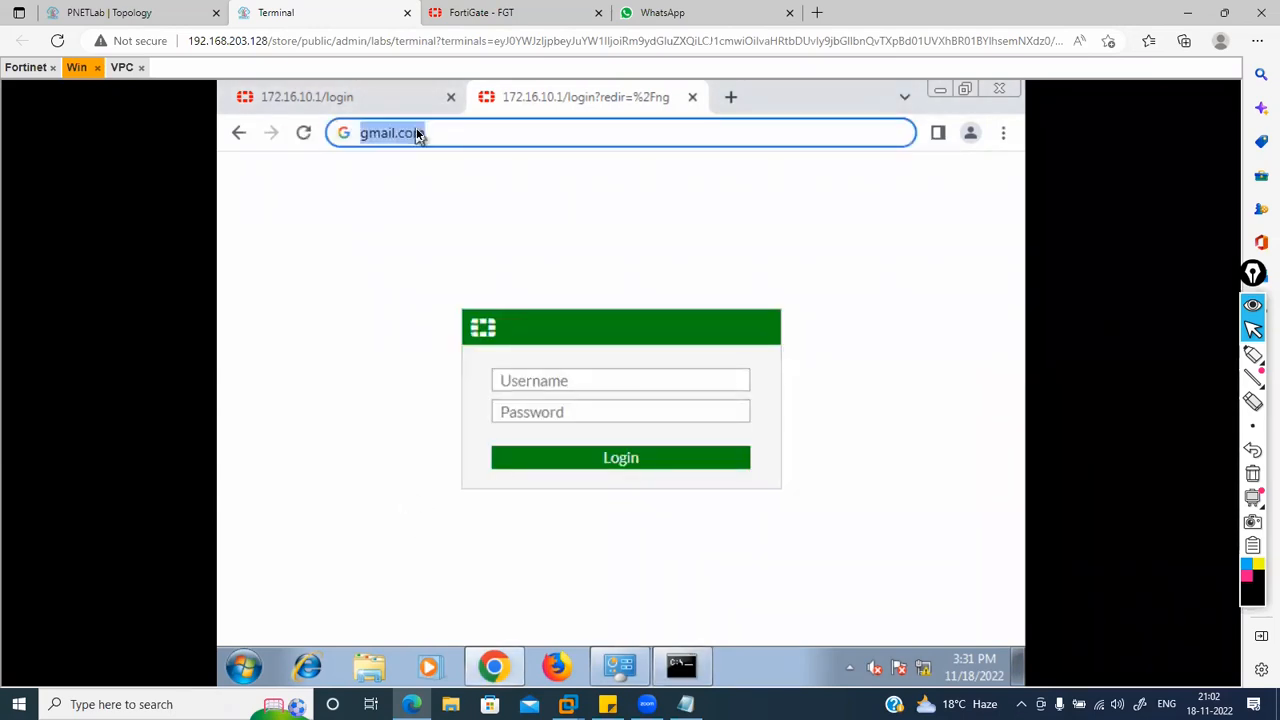
key("Return")
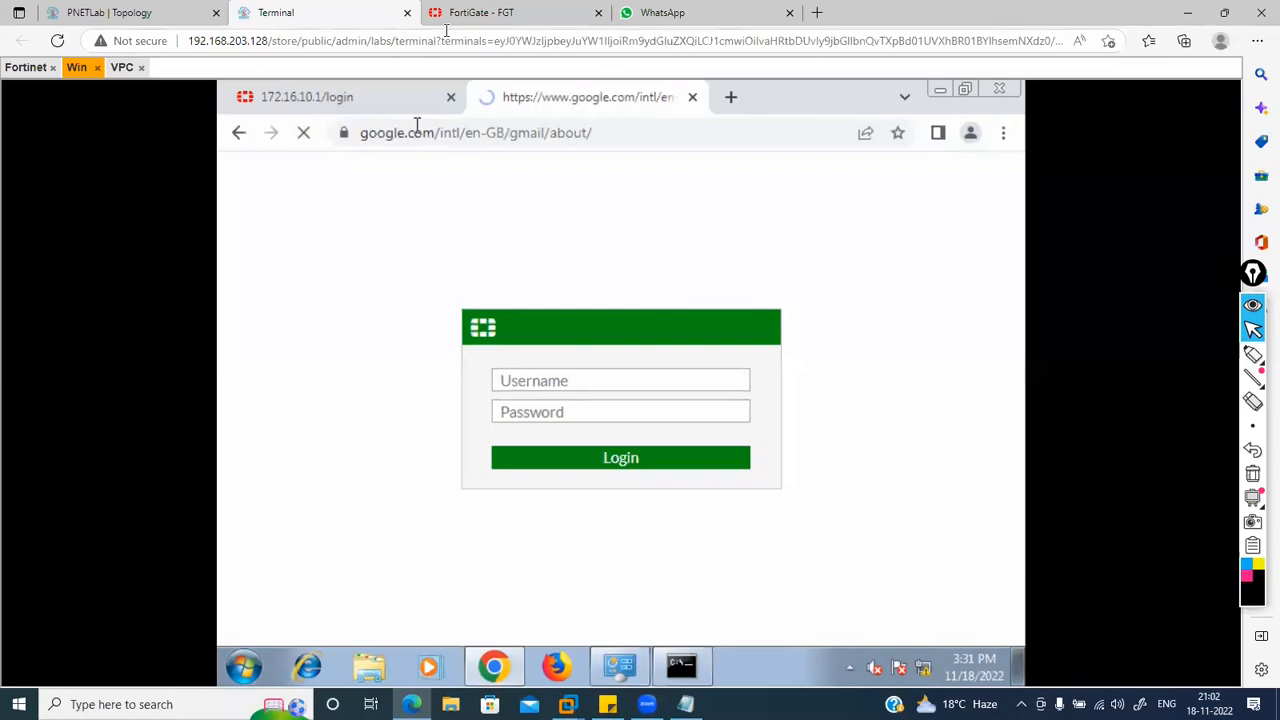
left_click(481, 18)
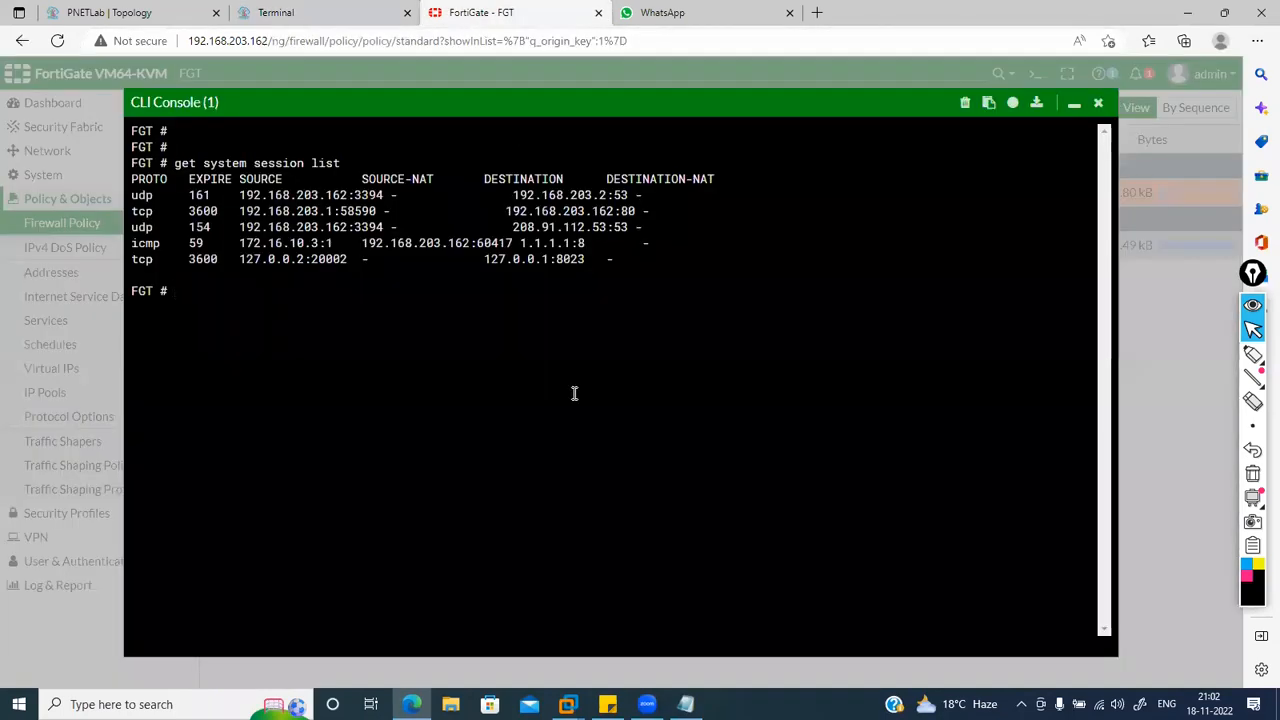
Step: Rerun 'get system session list' to show the 172.16.10.3 sessions NATed to 192.168.203.162
key("Up")
key("Return")
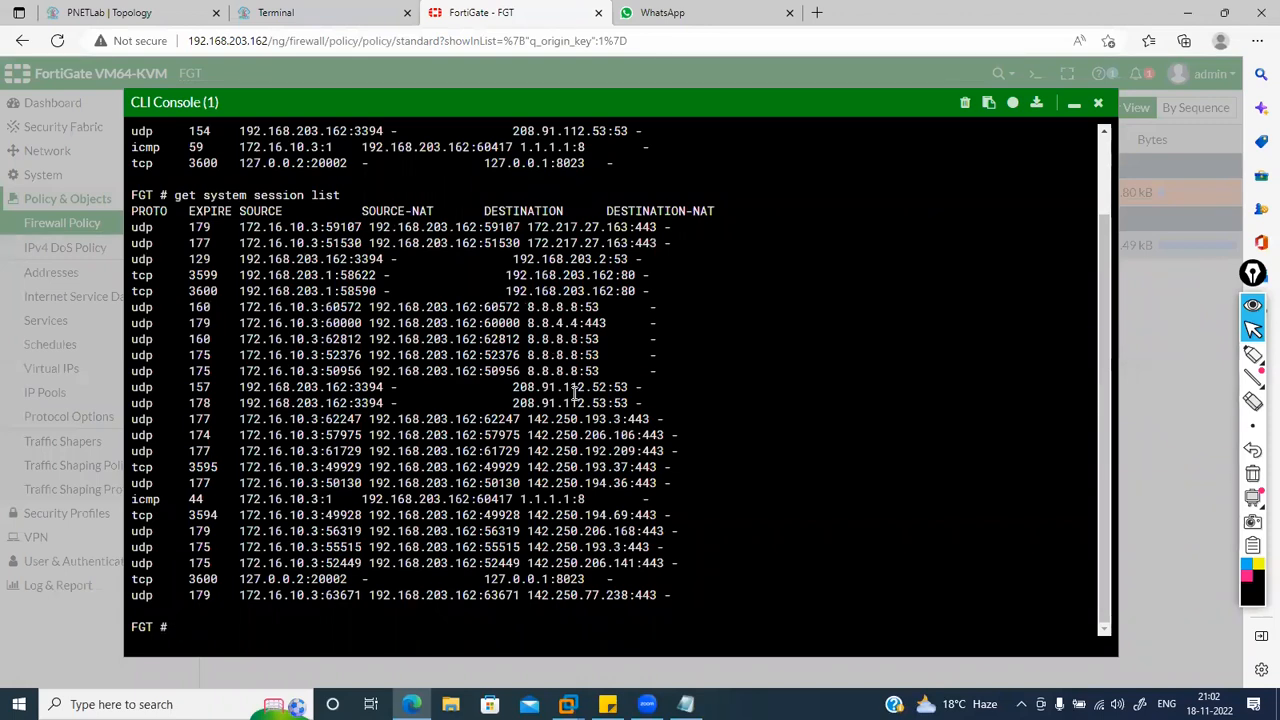
left_click(1253, 355)
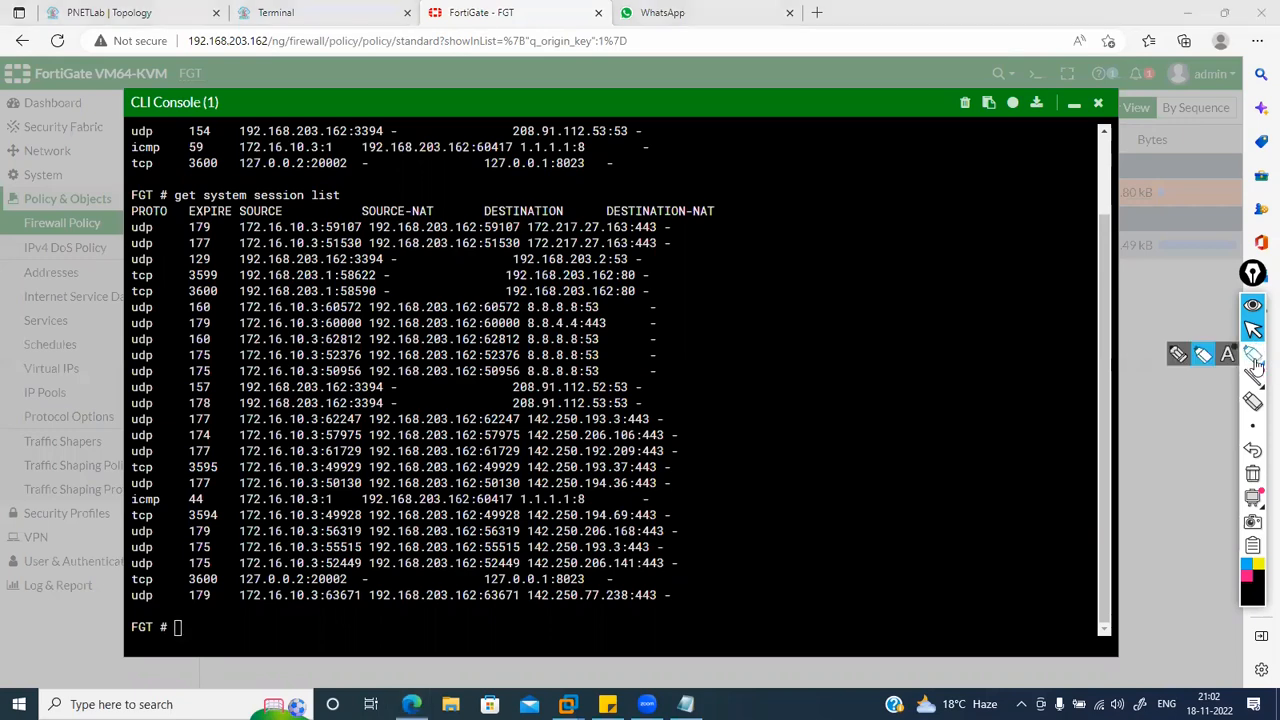
left_click(1178, 356)
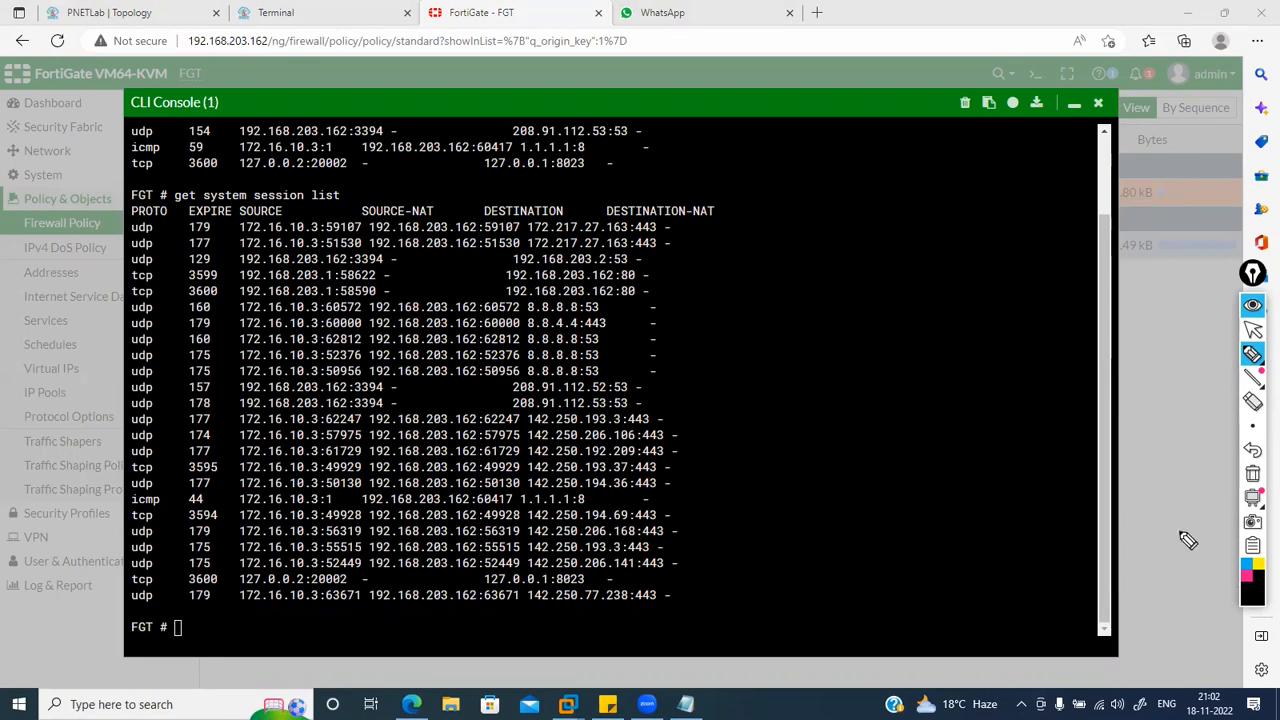
Step: Underline the first session's protocol, 172.16.10.3→192.168.203.162 NAT and 172.217.27.163:443 destination, plus the icmp row
left_click(1247, 568)
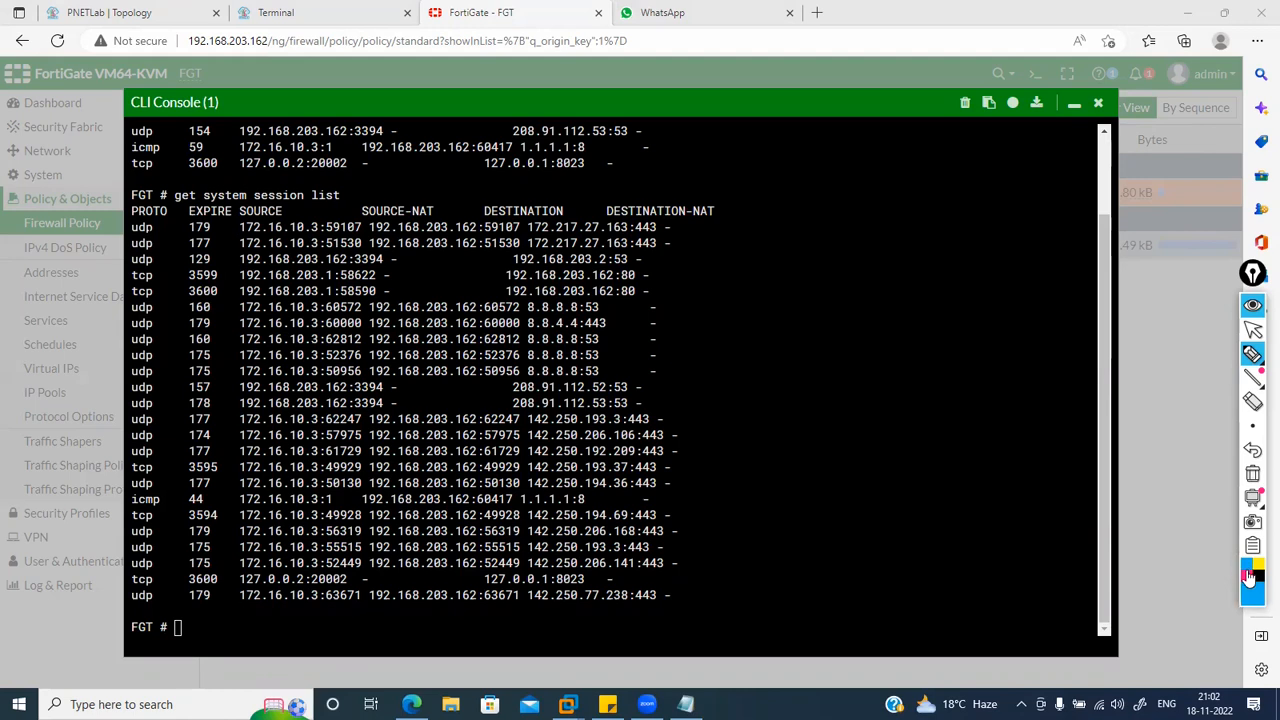
mouse_move(155, 236)
left_mouse_down()
mouse_move(184, 223)
mouse_move(318, 228)
left_mouse_up()
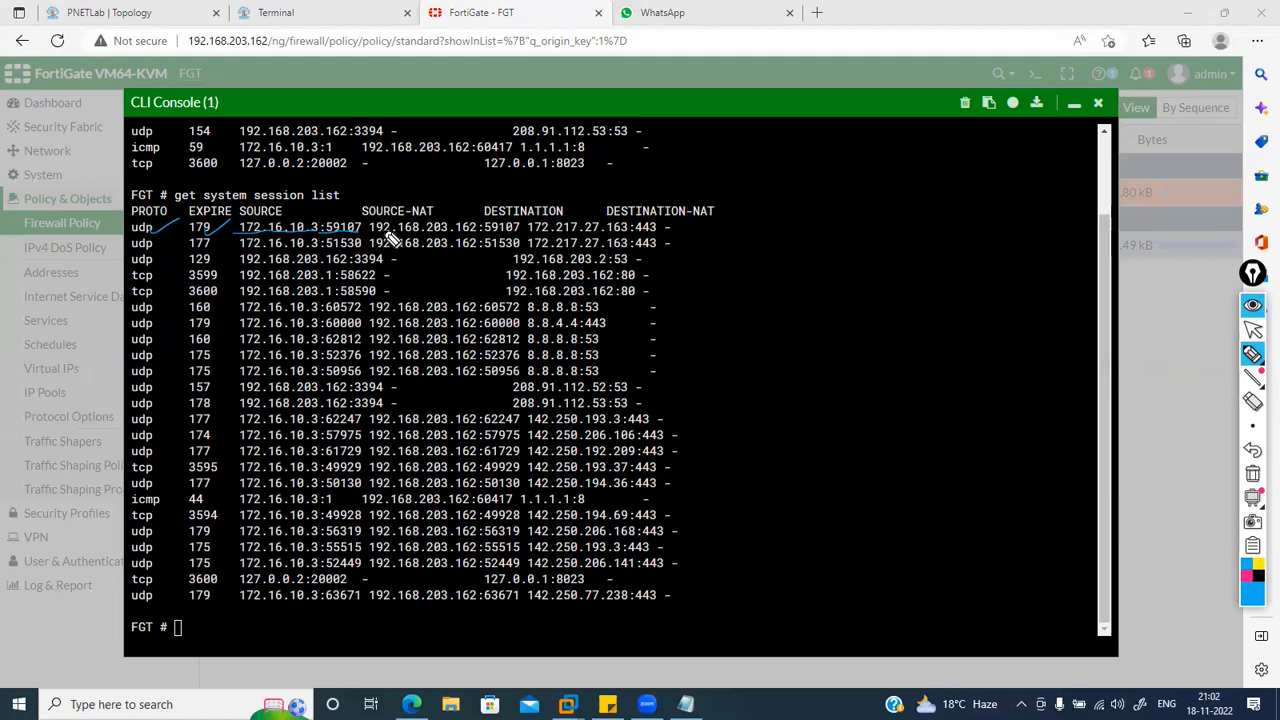
left_click_drag(372, 237, 478, 235)
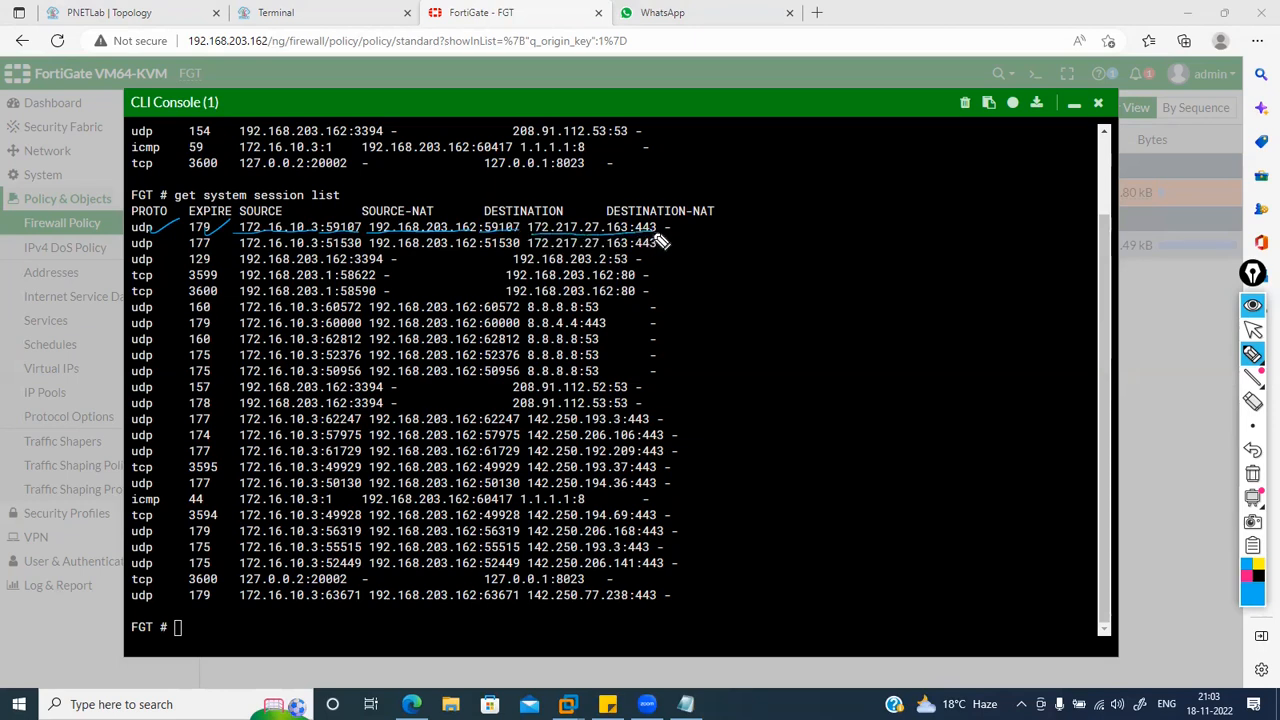
left_click_drag(660, 230, 692, 226)
left_click_drag(132, 501, 331, 498)
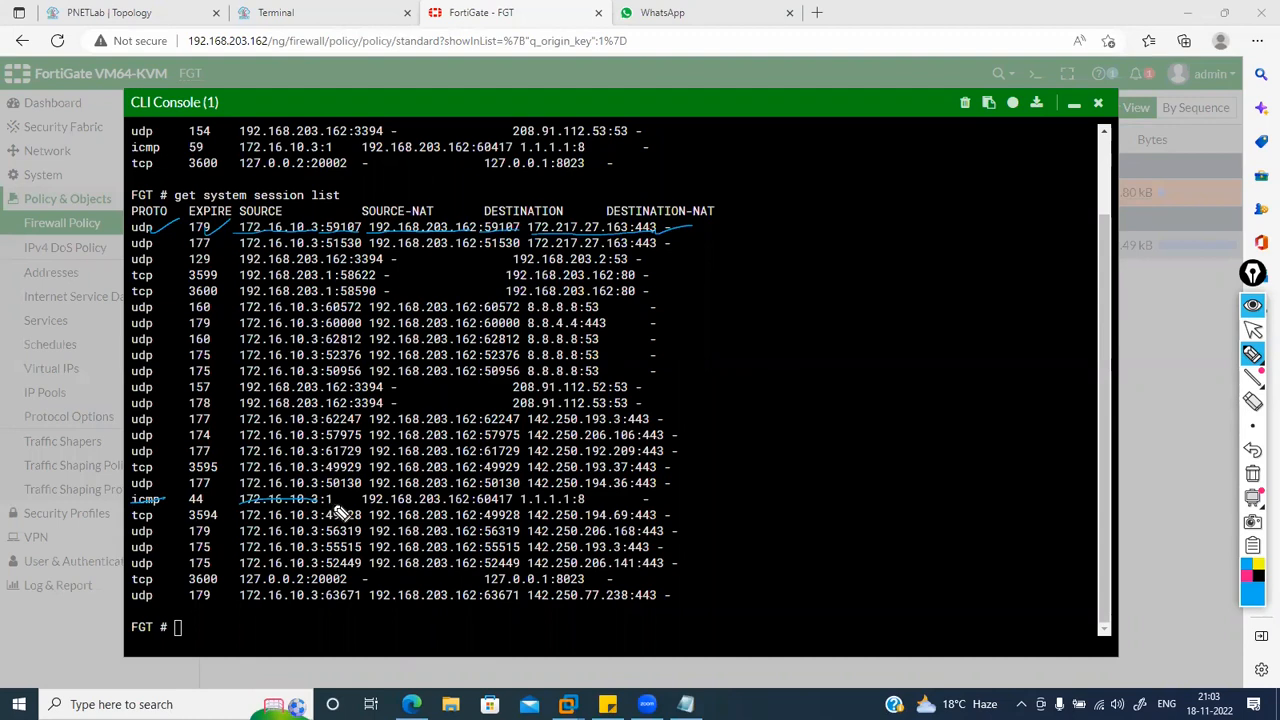
Step: Mark the icmp session's source 172.16.10.3:1 and destination 1.1.1.1:8
left_click_drag(326, 499, 347, 493)
left_click_drag(602, 500, 562, 505)
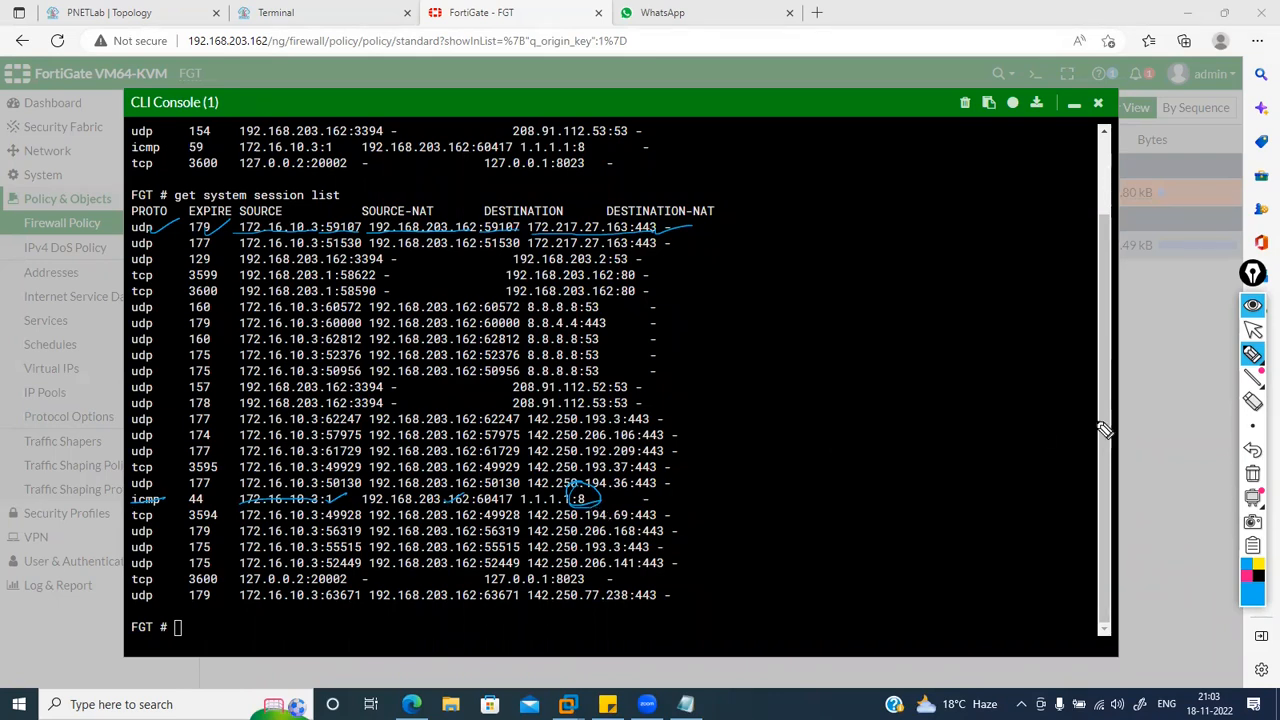
left_click(1252, 401)
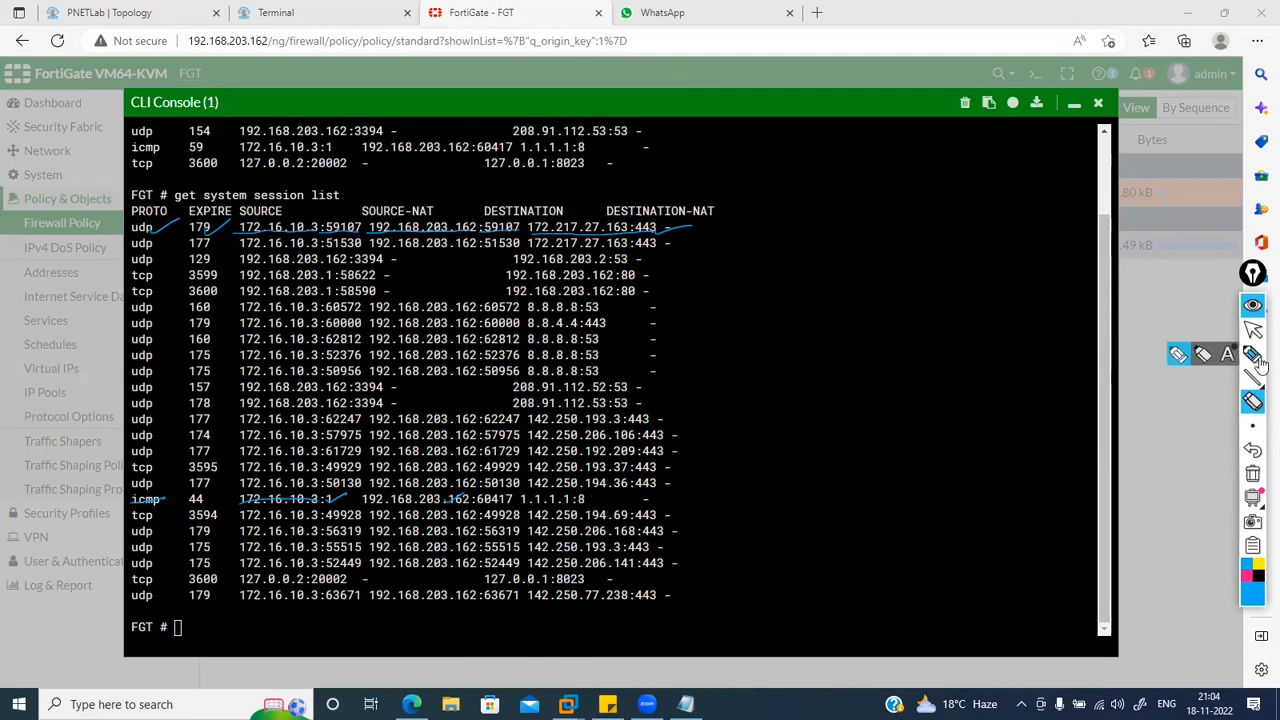
left_click(1176, 359)
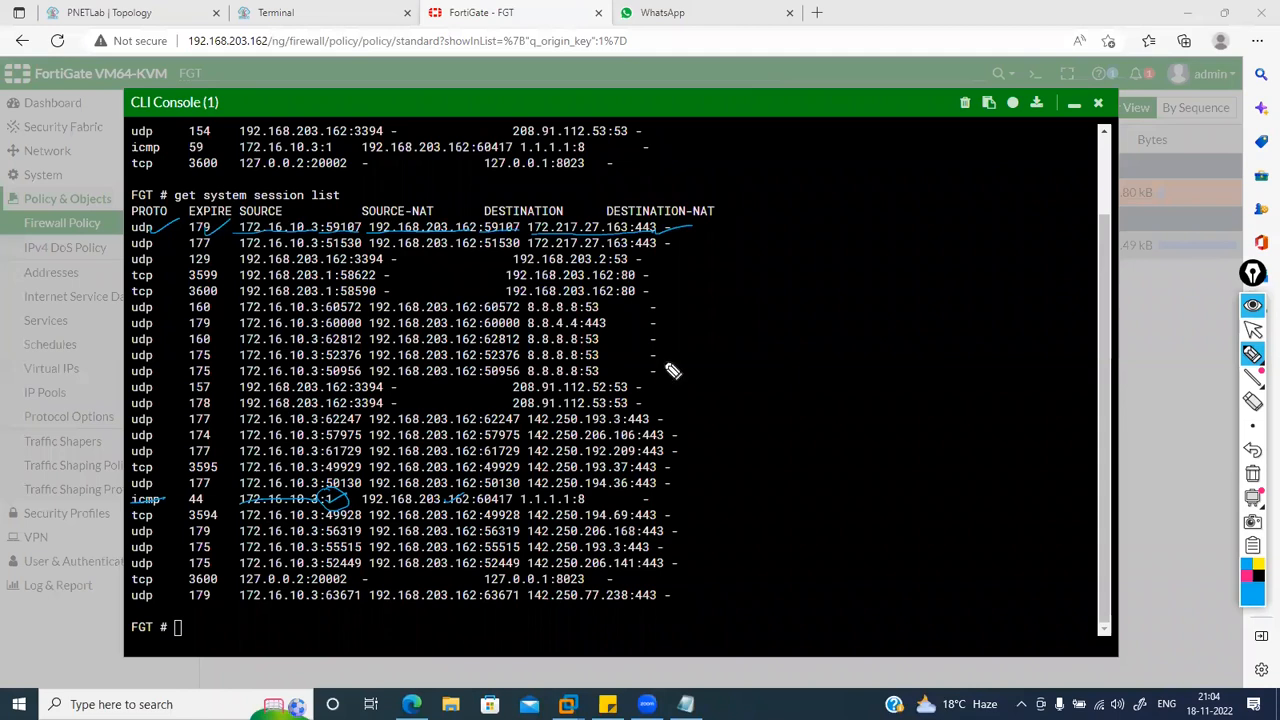
left_click_drag(593, 510, 635, 502)
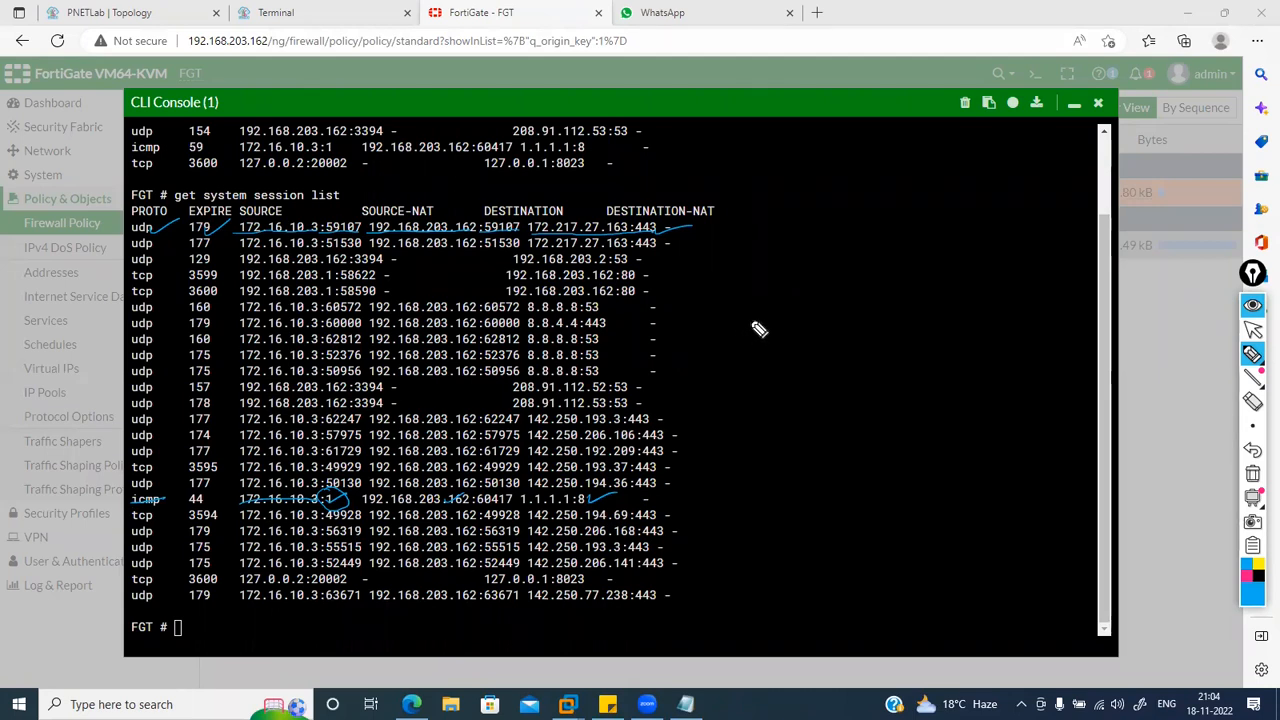
mouse_move(752, 322)
left_mouse_down()
mouse_move(752, 337)
mouse_move(774, 327)
left_mouse_up()
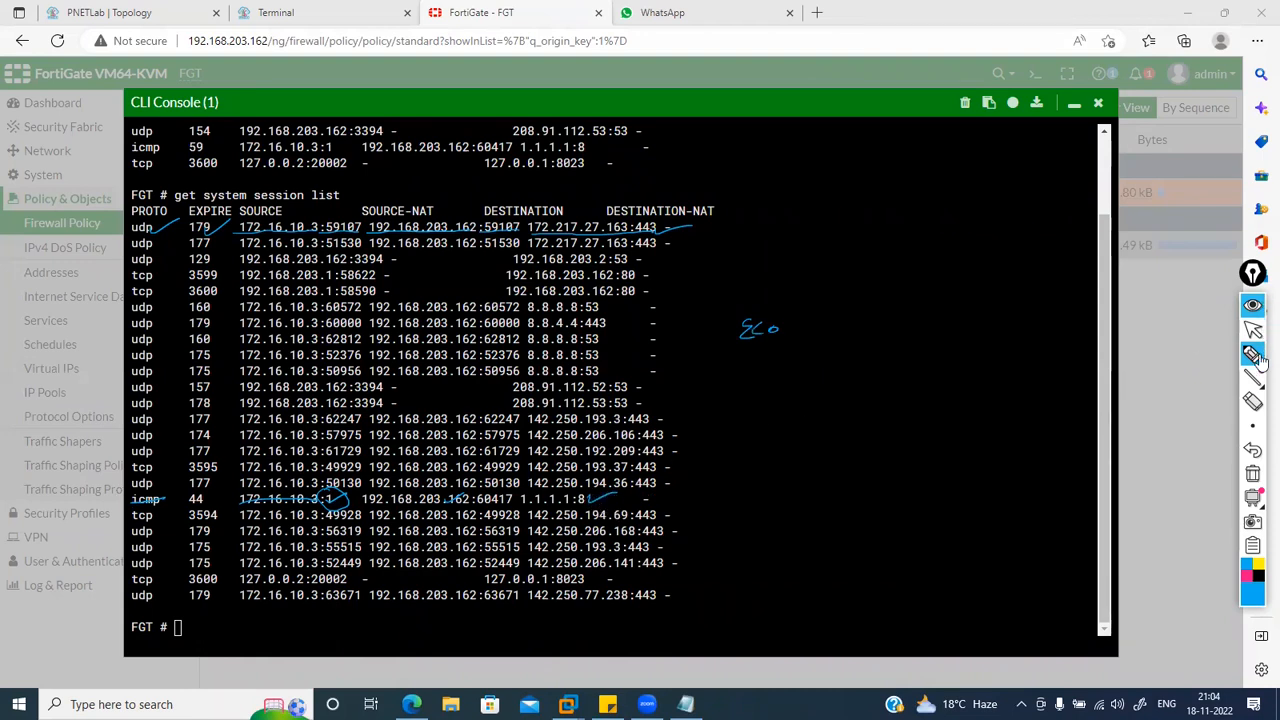
Step: Erase all annotations and recall 'get system session list' at the prompt
left_click(1252, 474)
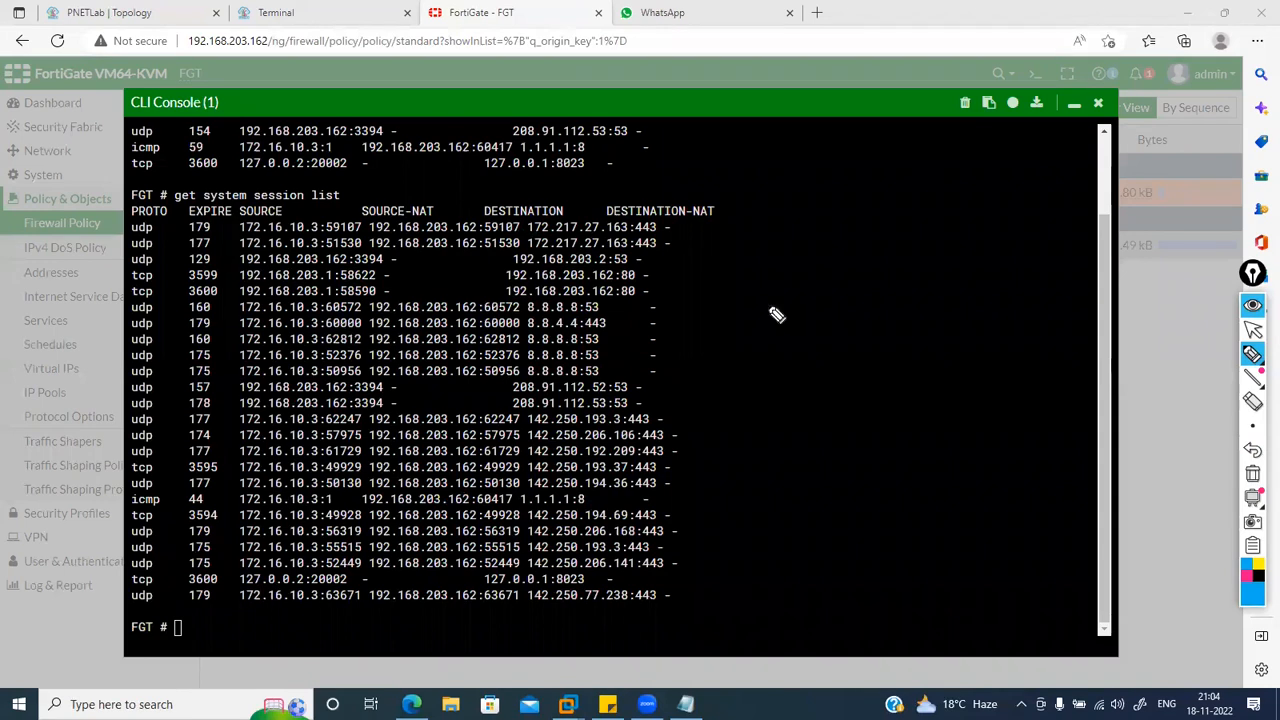
left_click(1253, 329)
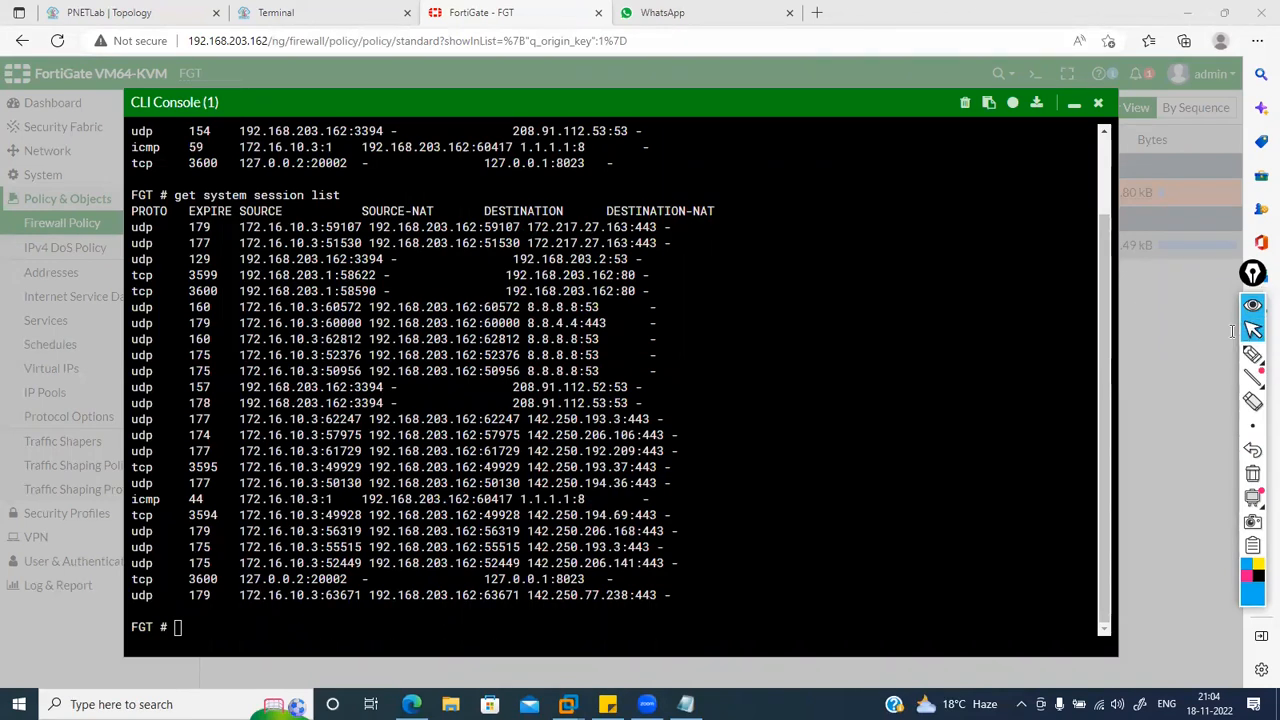
key("super+h")
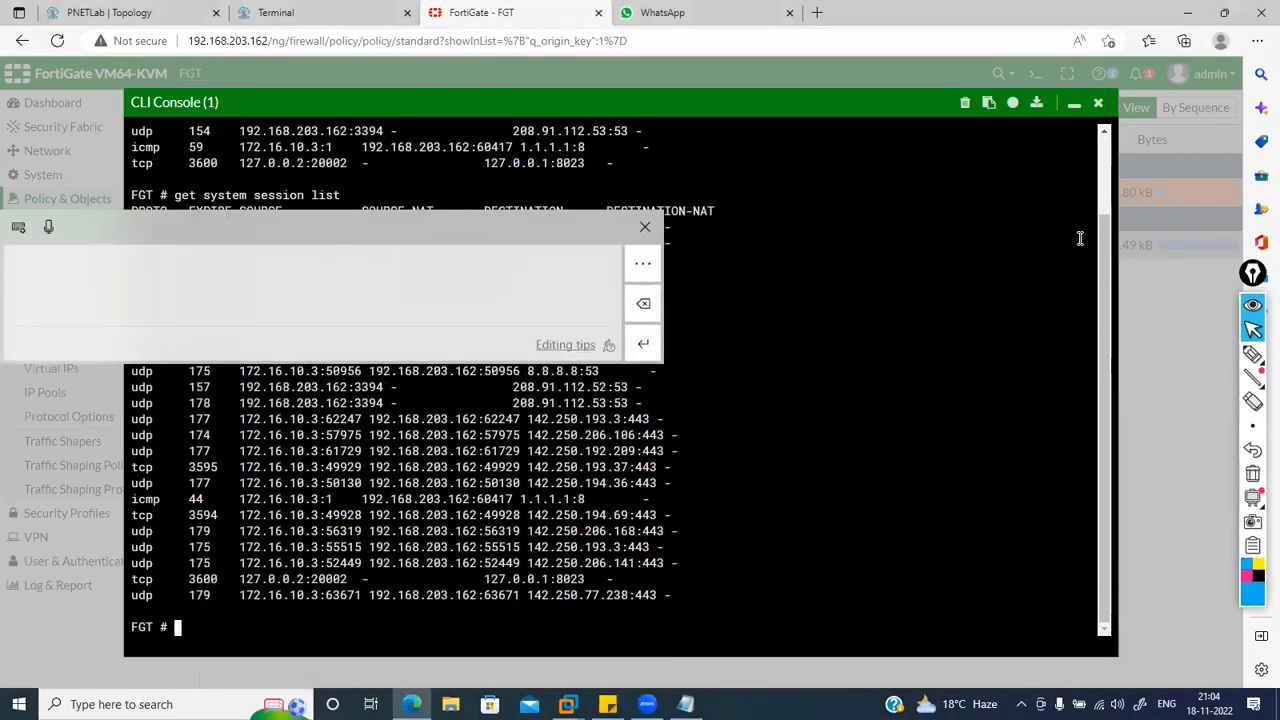
left_click(645, 227)
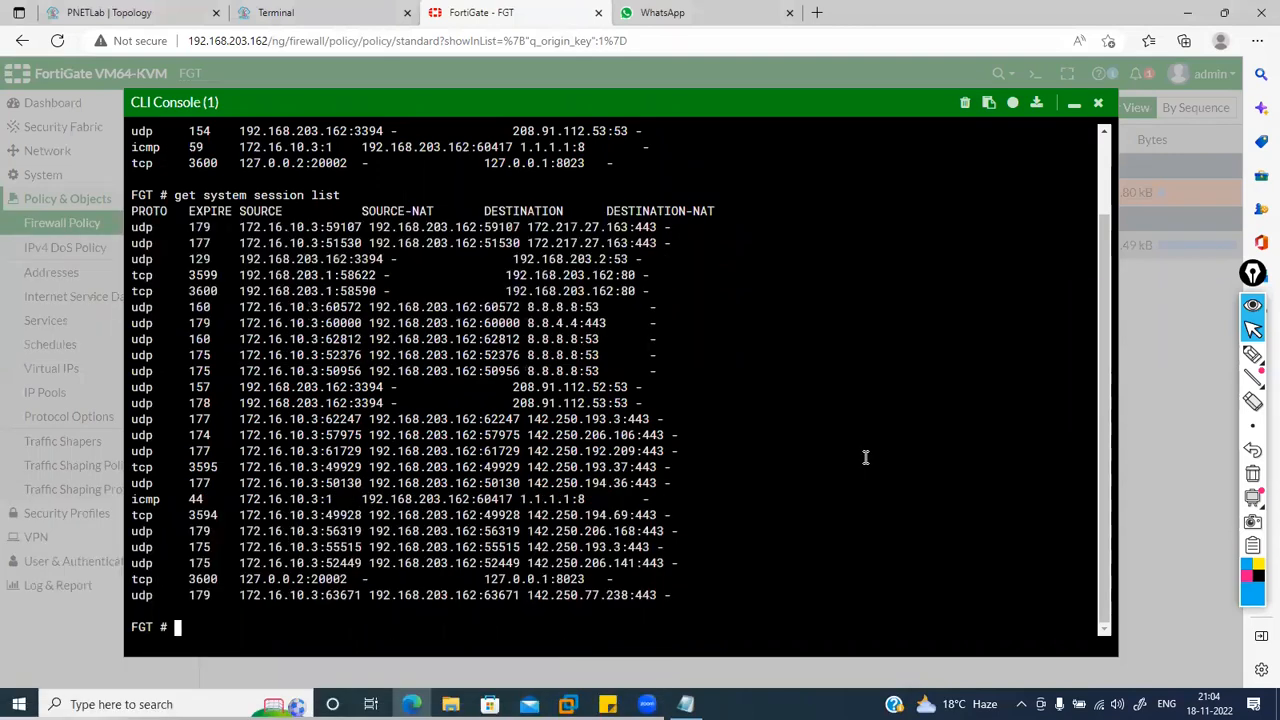
key("Up")
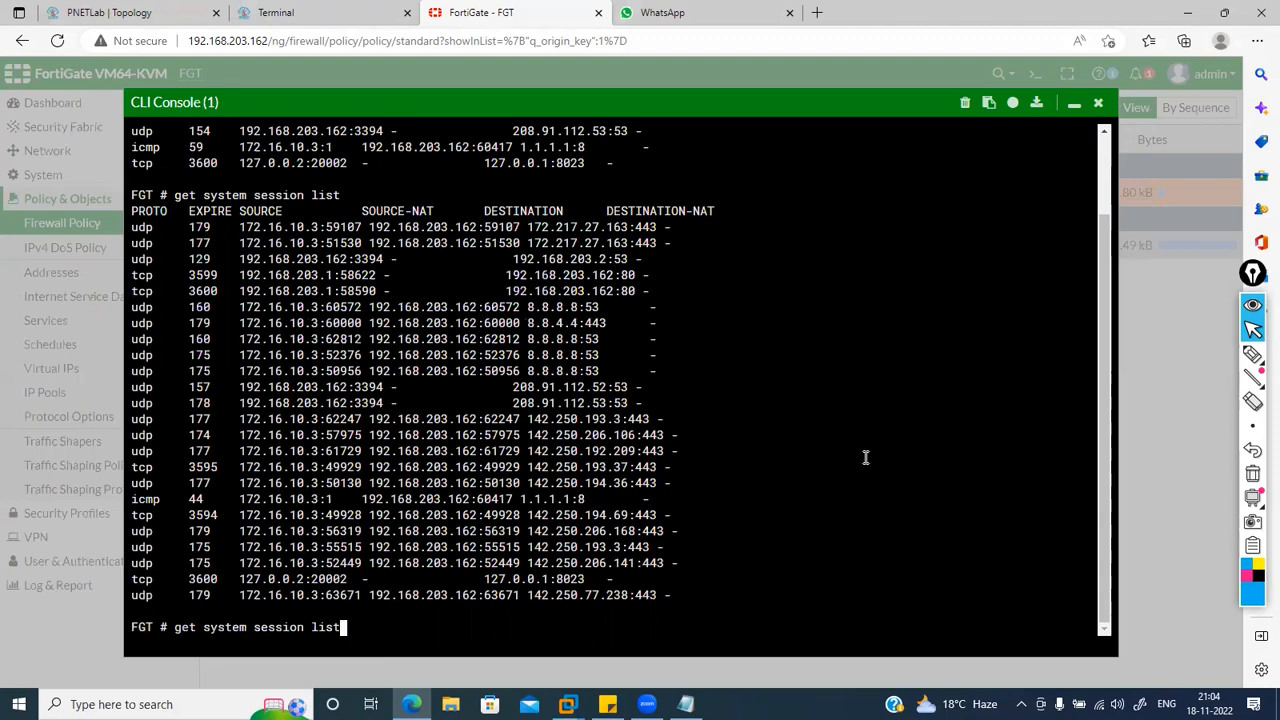
left_click(330, 13)
Step: Open the VPC host's console from the PNETLab topology and check its address with 'show ip'
left_click(537, 8)
left_click(300, 10)
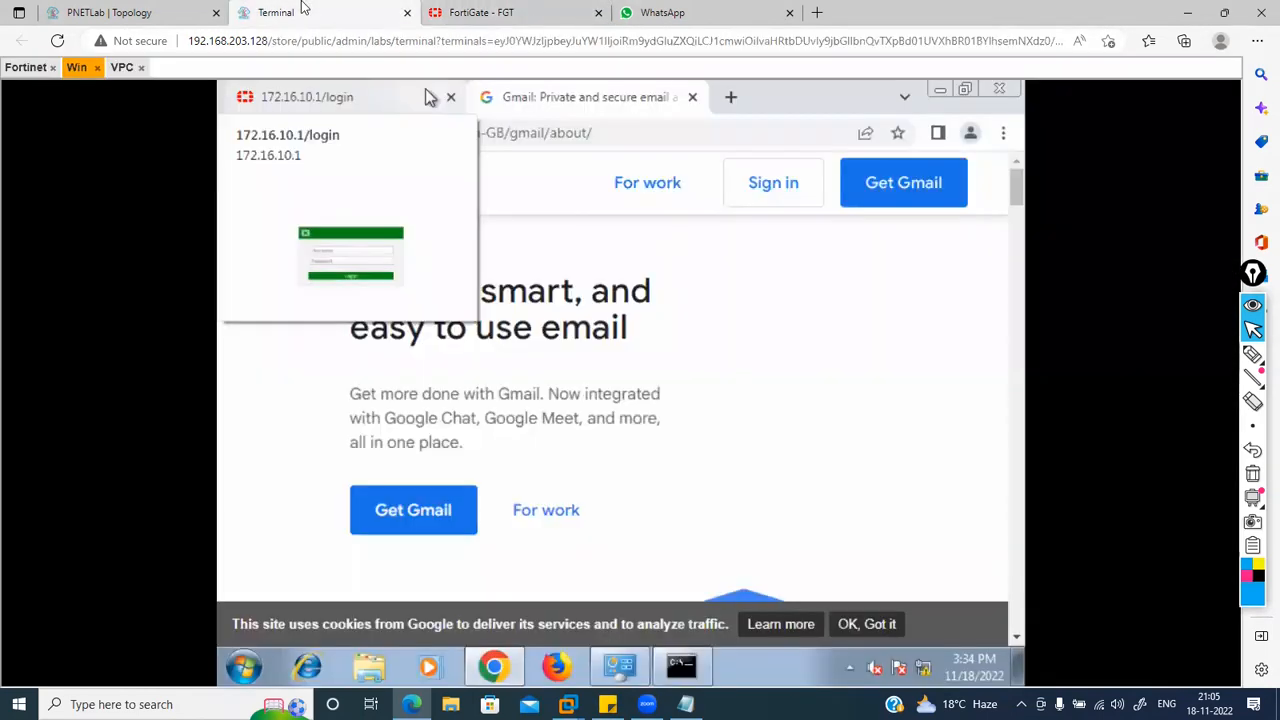
left_click(177, 8)
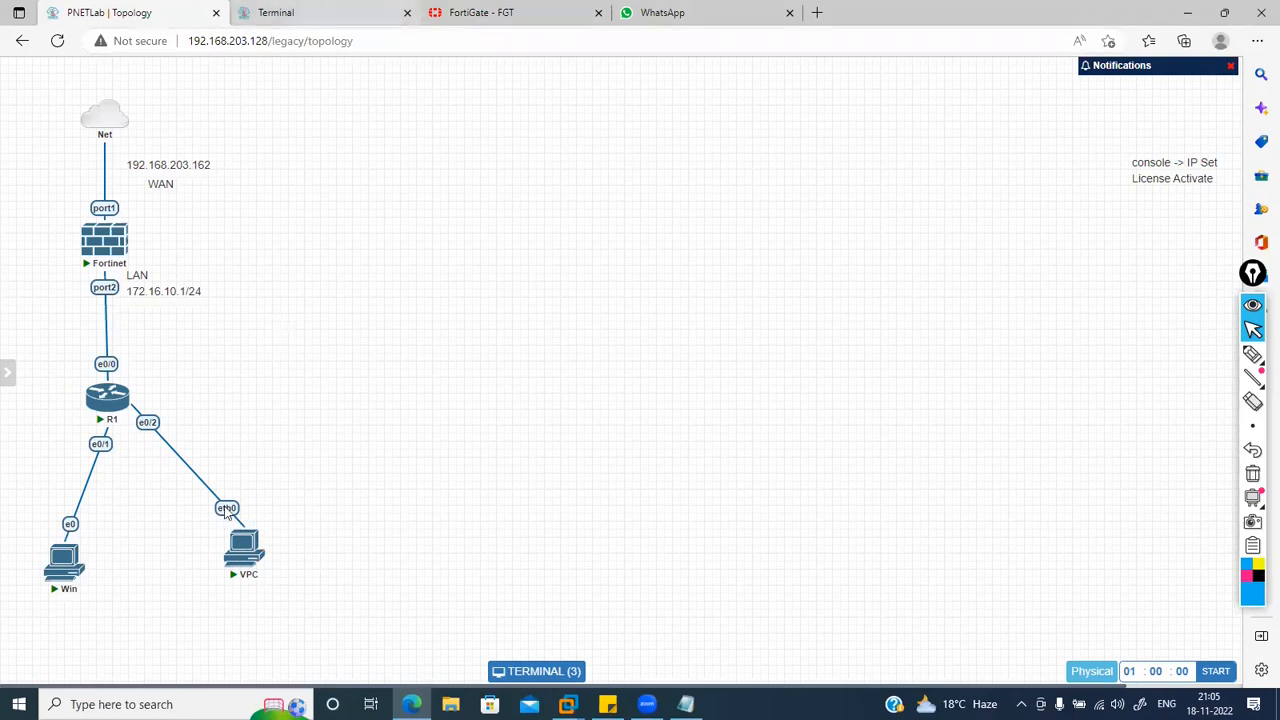
left_click(241, 560)
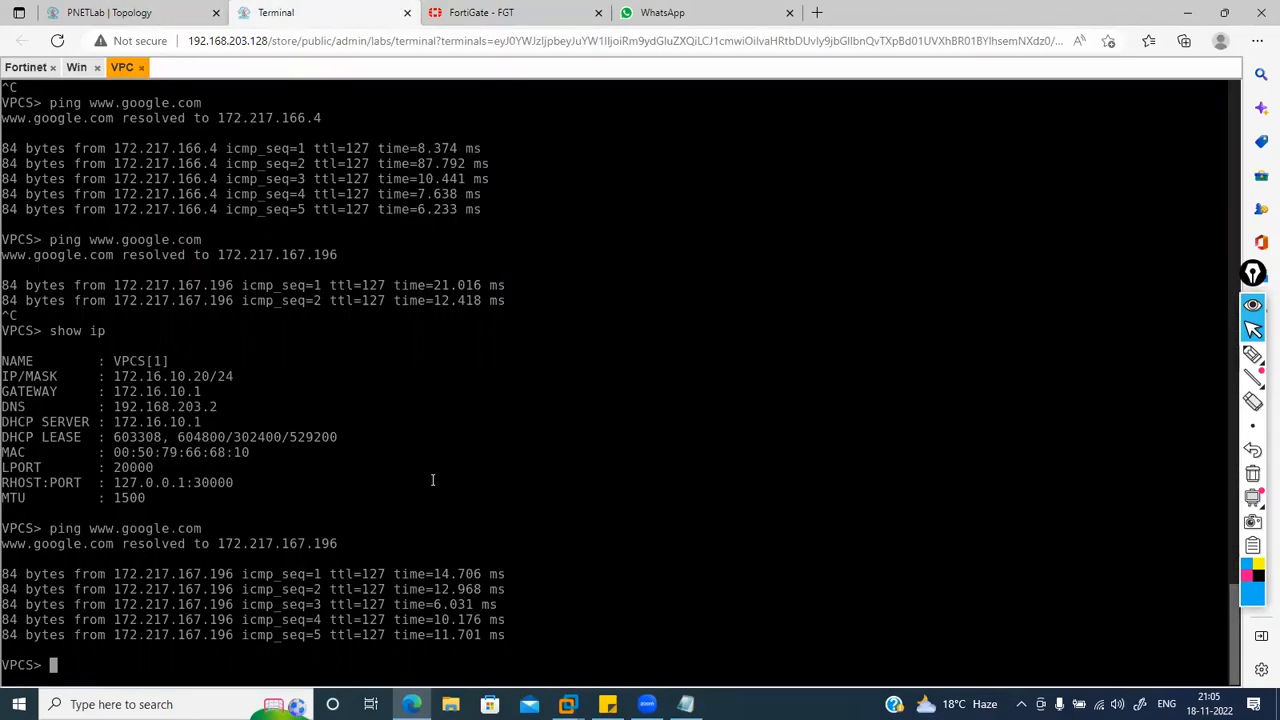
type("show ip")
key("Return")
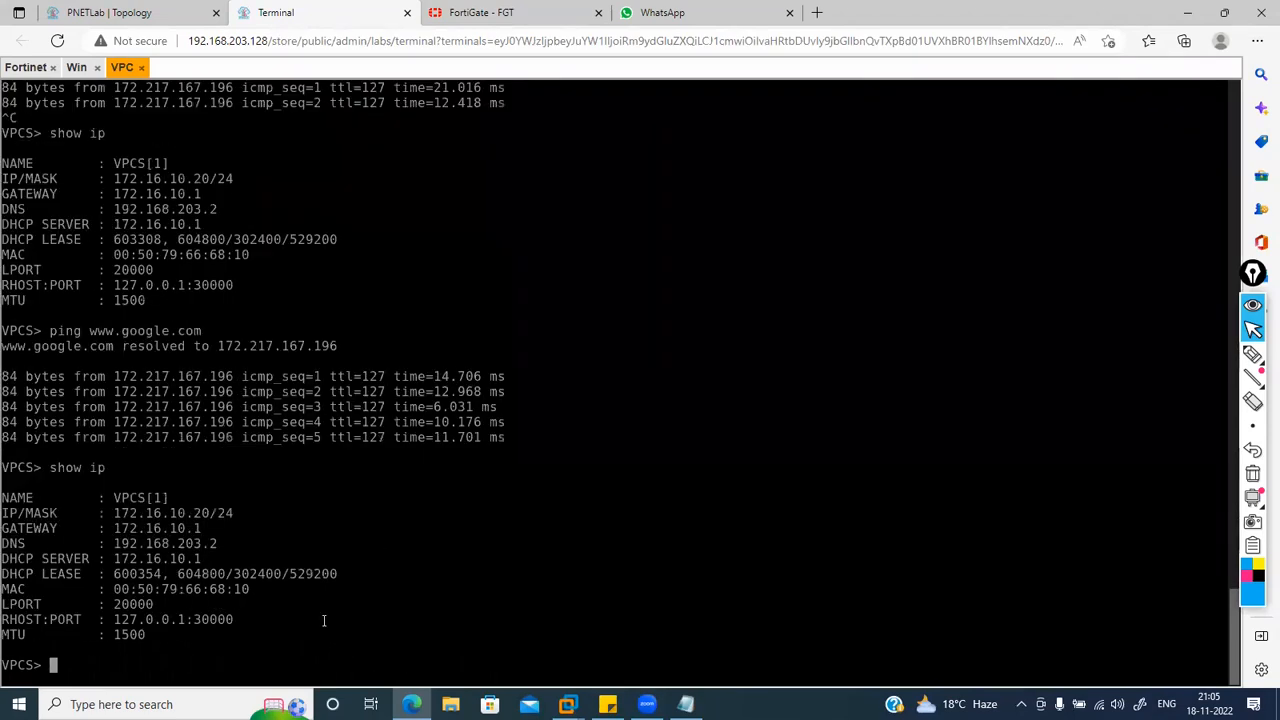
Step: Ping 8.8.8.8 twice from the VPC host, getting replies
type("ping 8.8.8.8")
key("Return")
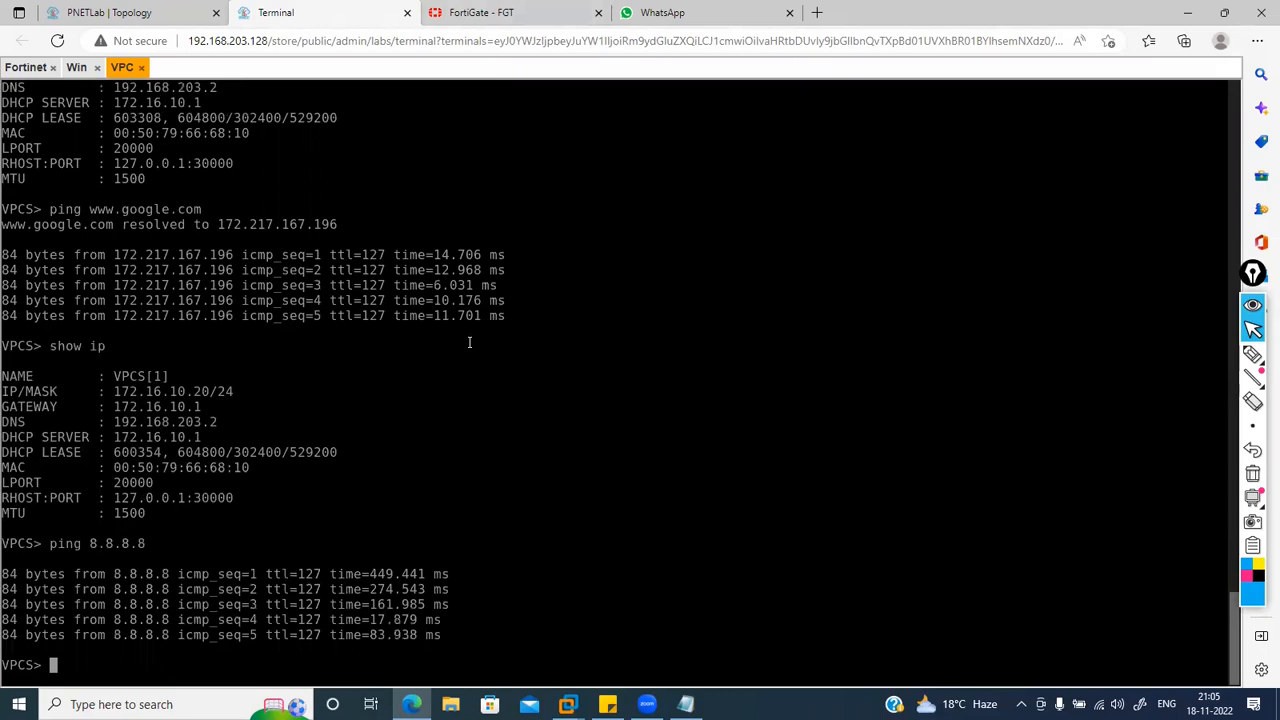
key("Up")
key("Return")
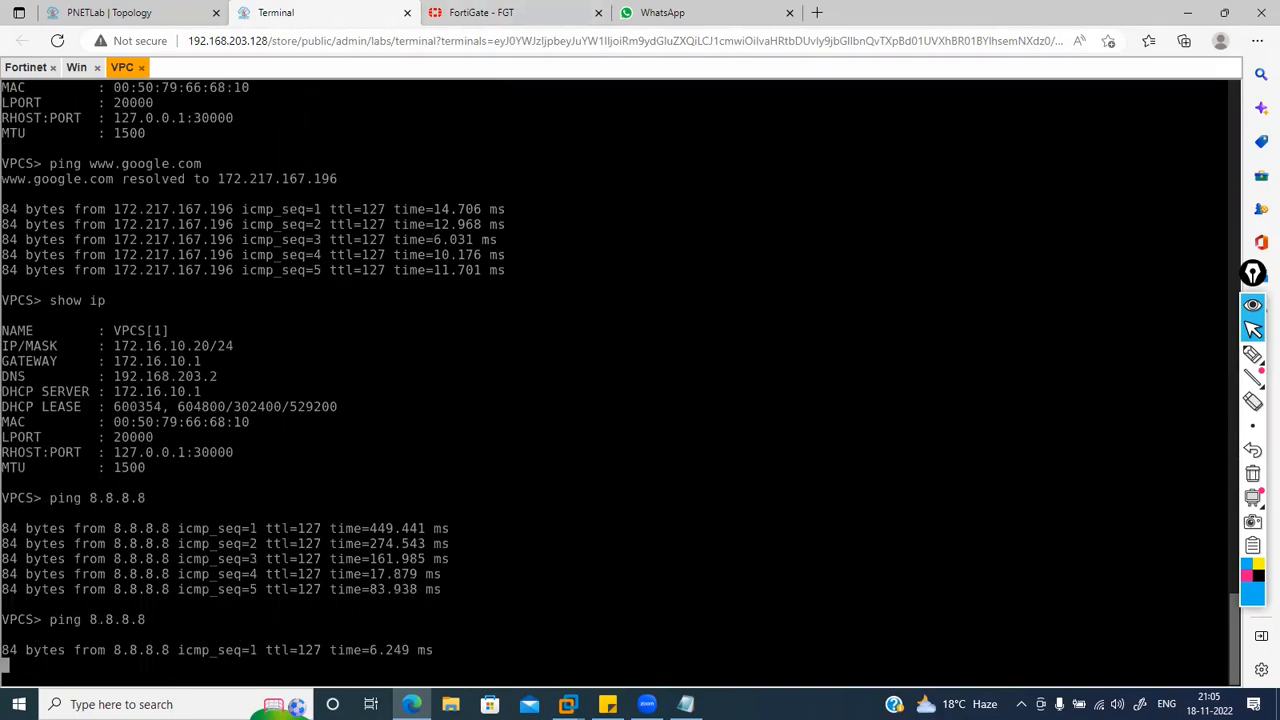
left_click(523, 12)
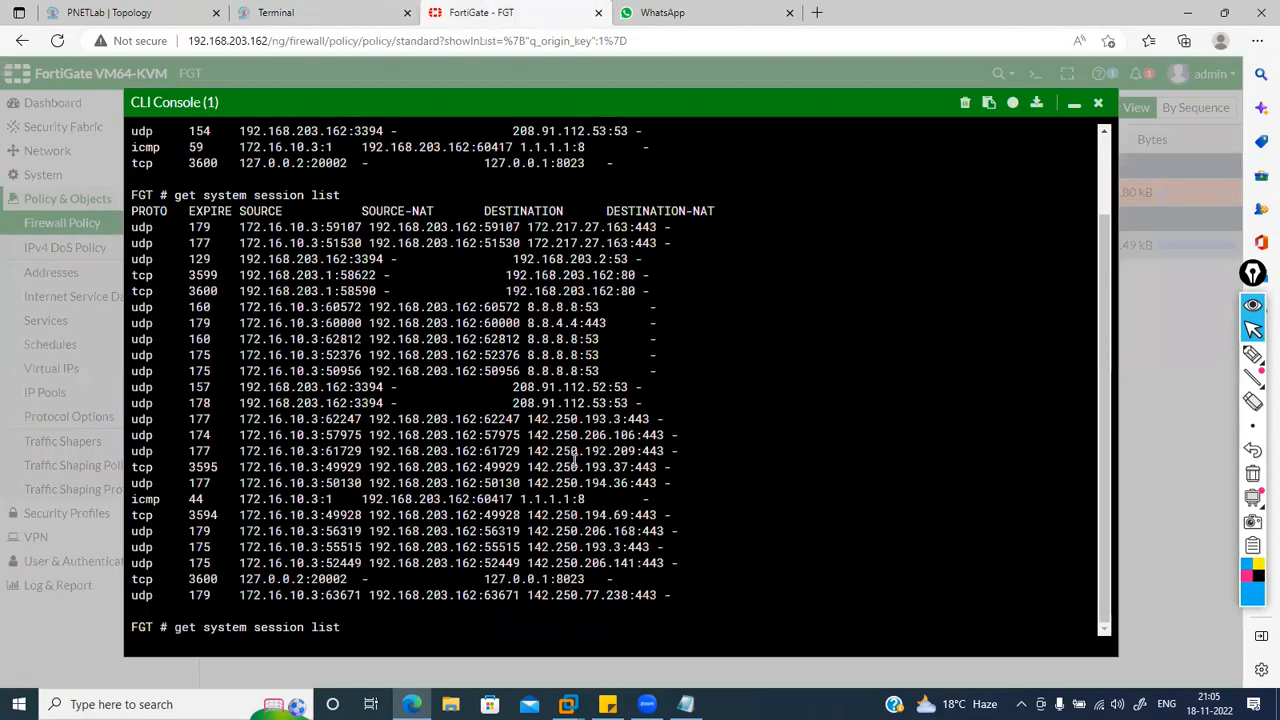
Step: Rerun the session list and highlight the VPC 172.16.10.20 and LAN host 172.16.10.3 entries
key("Return")
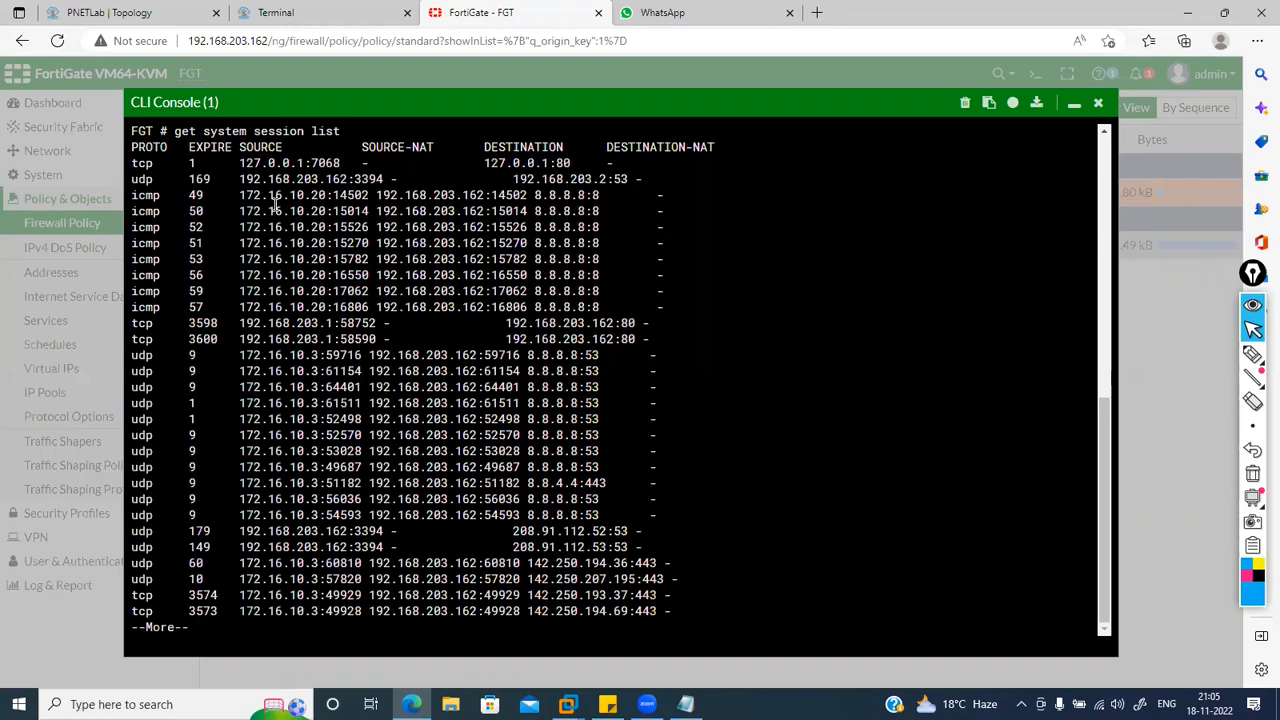
left_click_drag(241, 193, 333, 207)
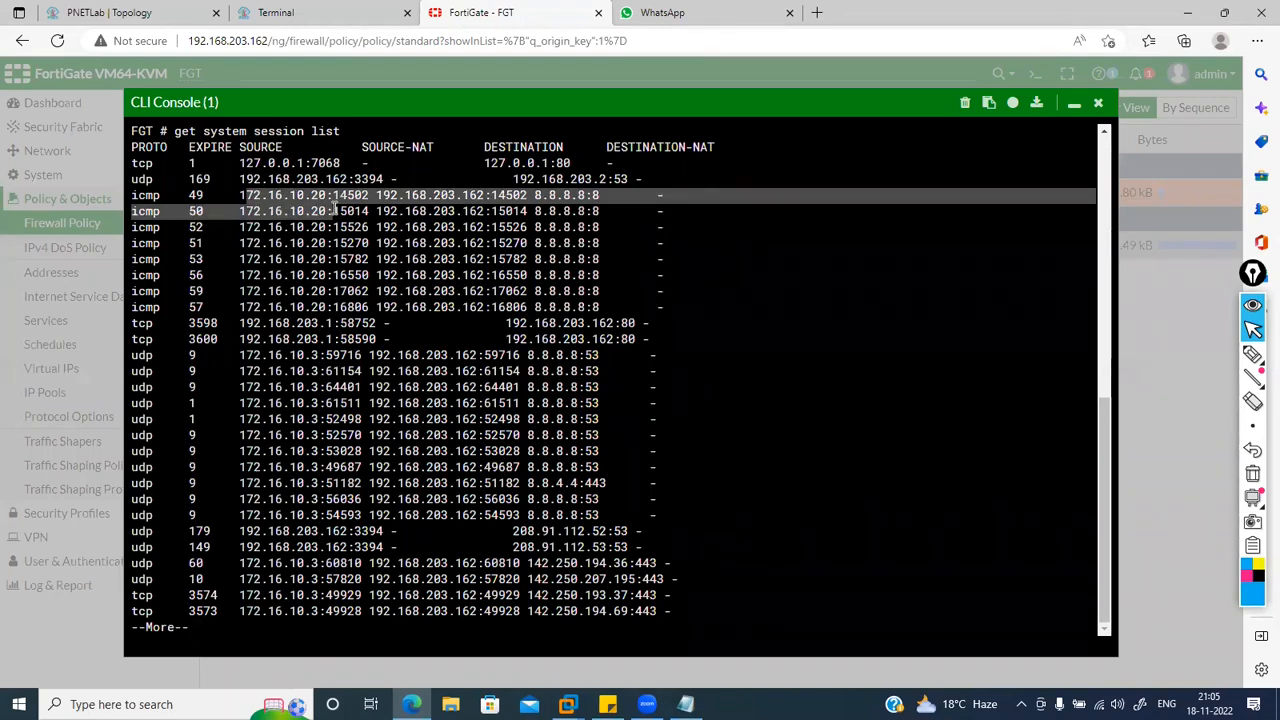
left_click(243, 570)
left_click_drag(319, 580, 326, 580)
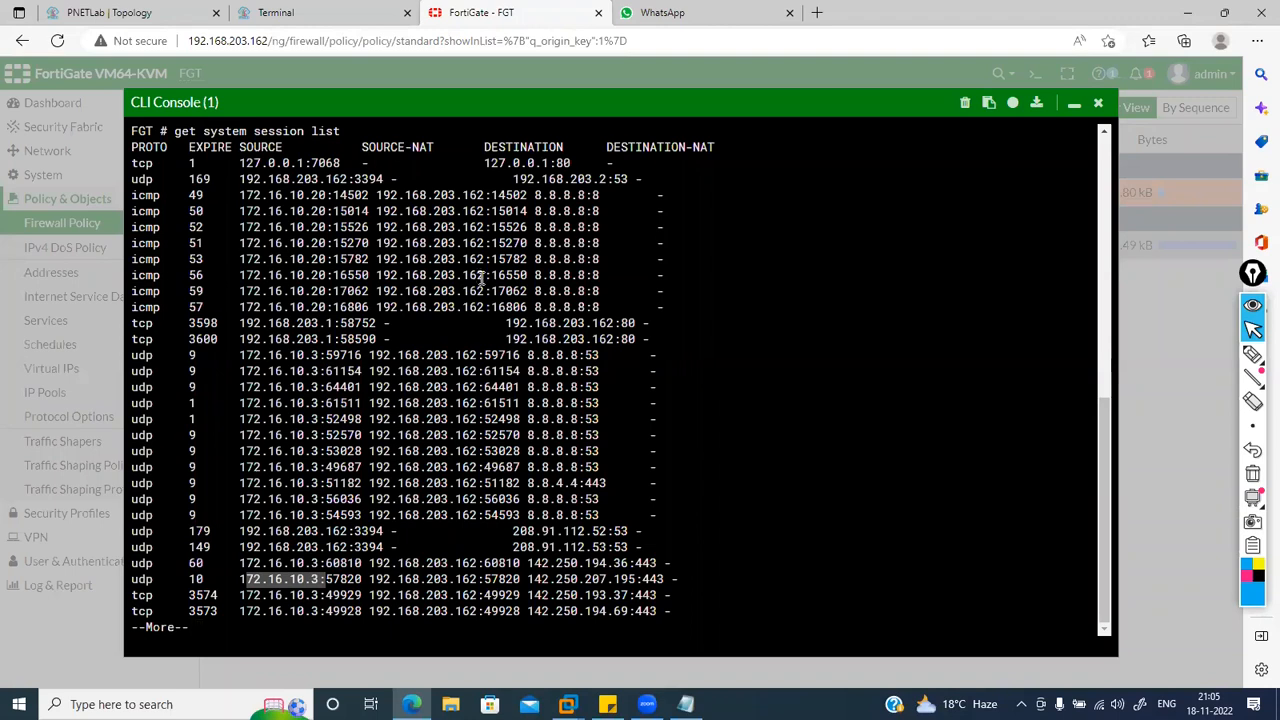
left_click_drag(136, 209, 155, 219)
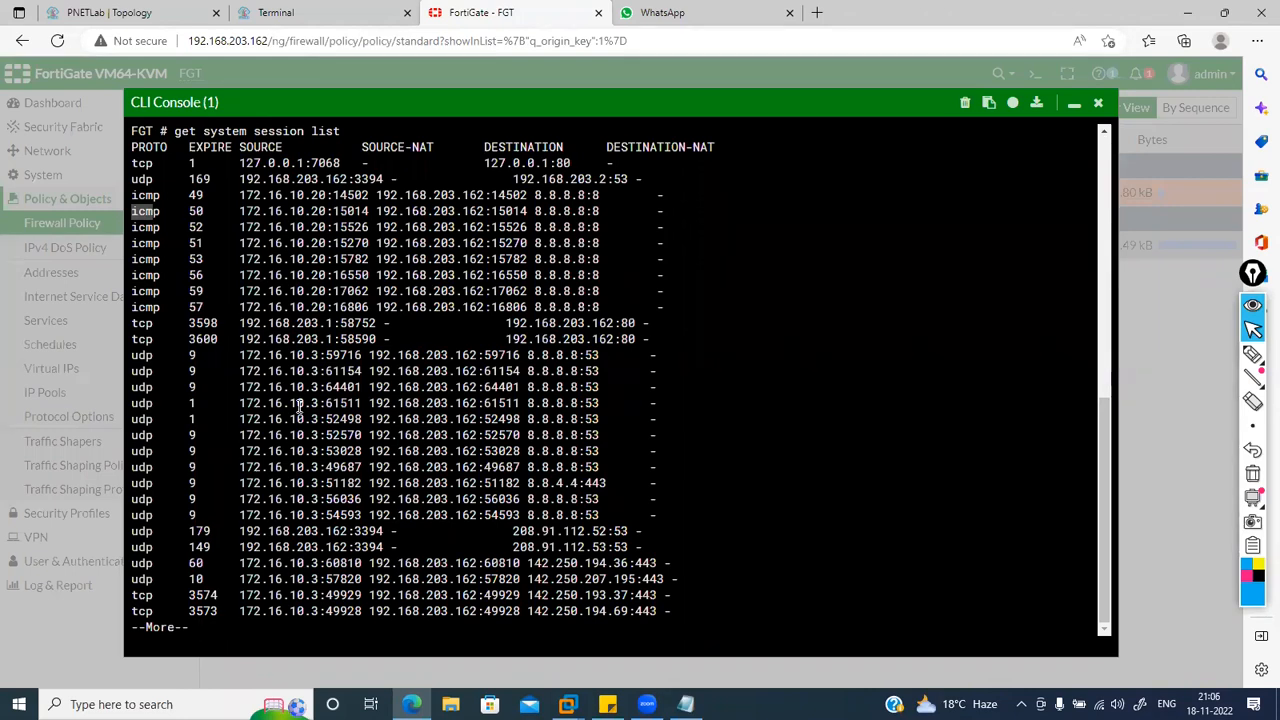
Step: Page through the remaining session entries and bring back the session list command
left_click(740, 465)
key("space")
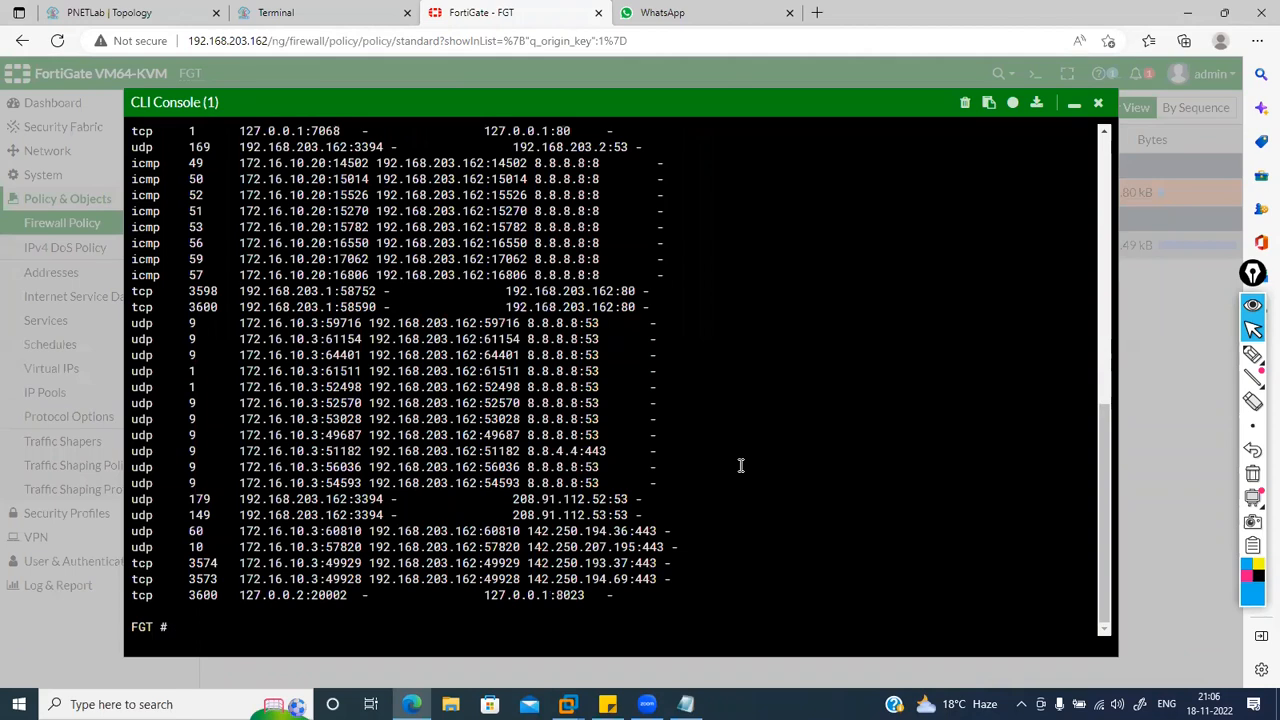
key("Return")
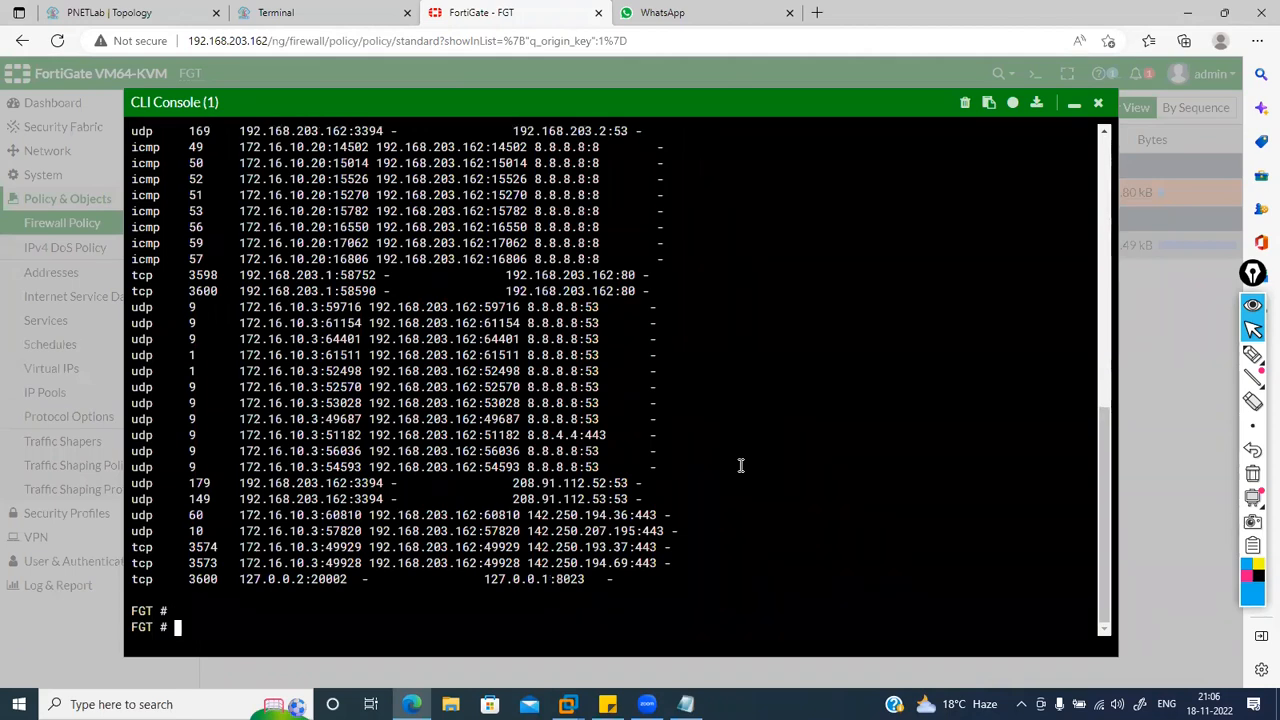
type("get system session list")
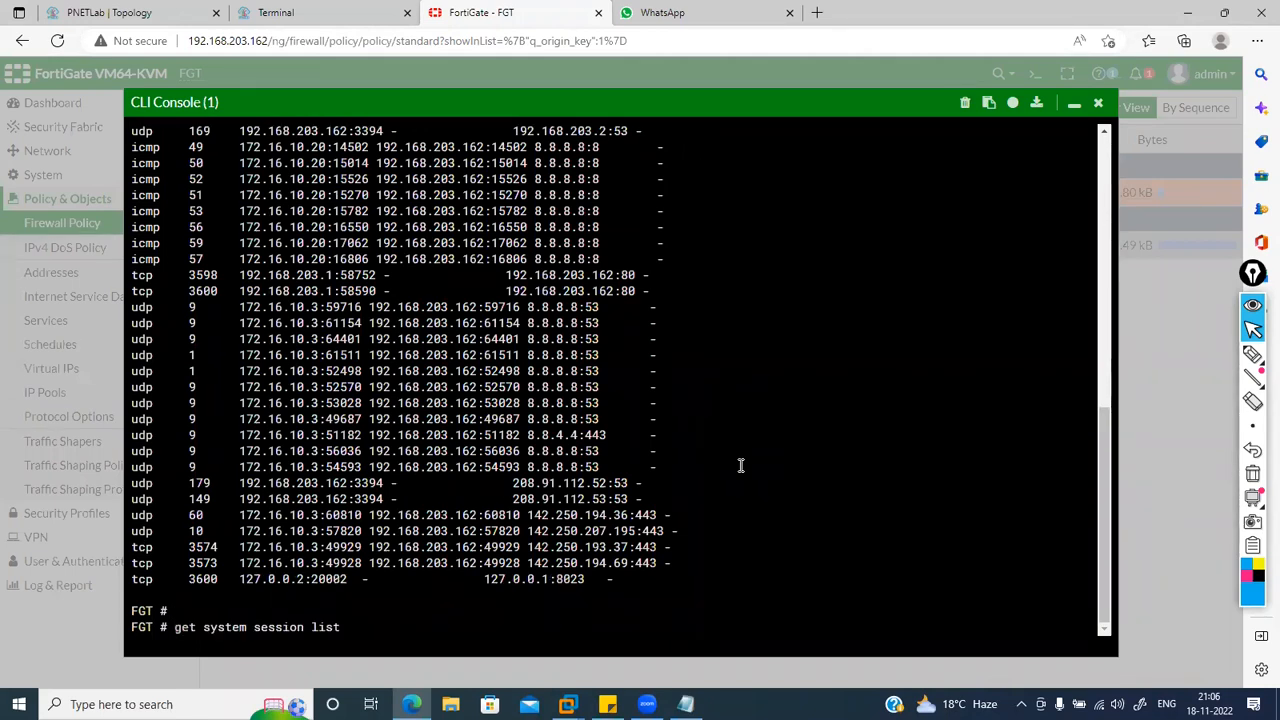
Step: Filter the session list with '| grep 172.16.10.20' and highlight its icmp sessions to 8.8.8.8
type("| grep 172.16.10.20")
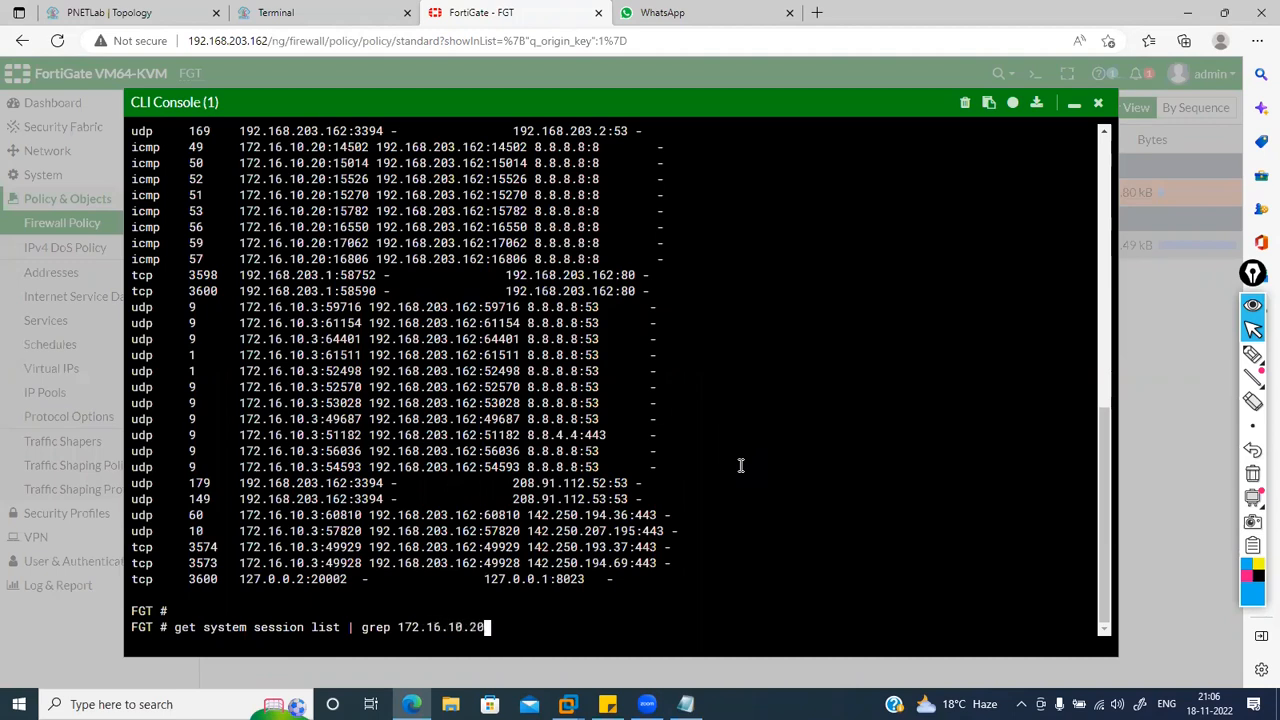
key("Return")
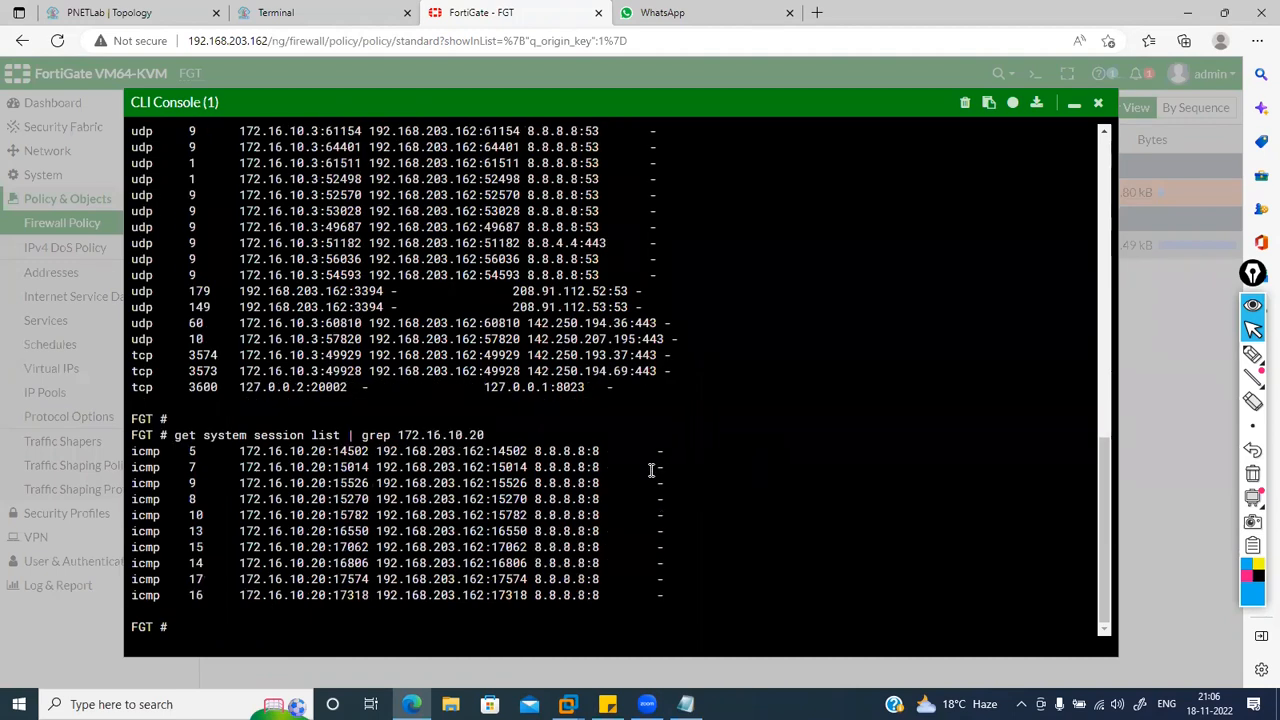
left_click_drag(535, 446, 600, 467)
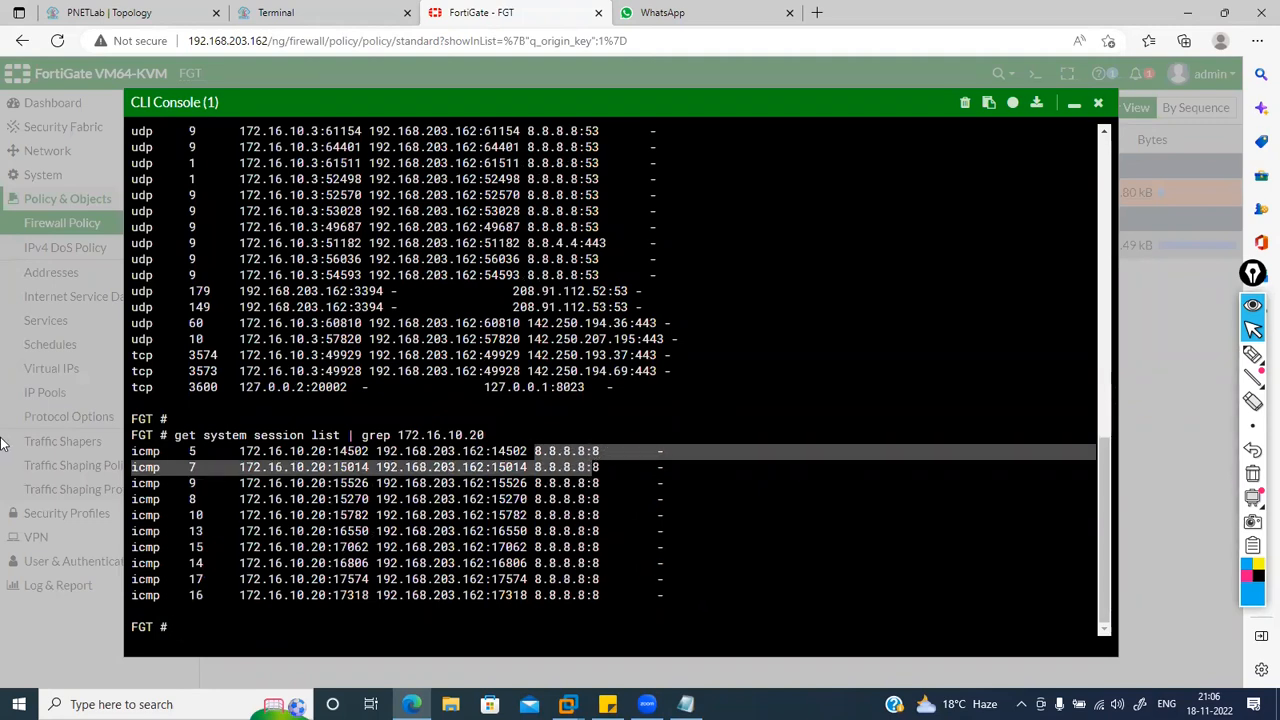
left_click_drag(160, 496, 133, 481)
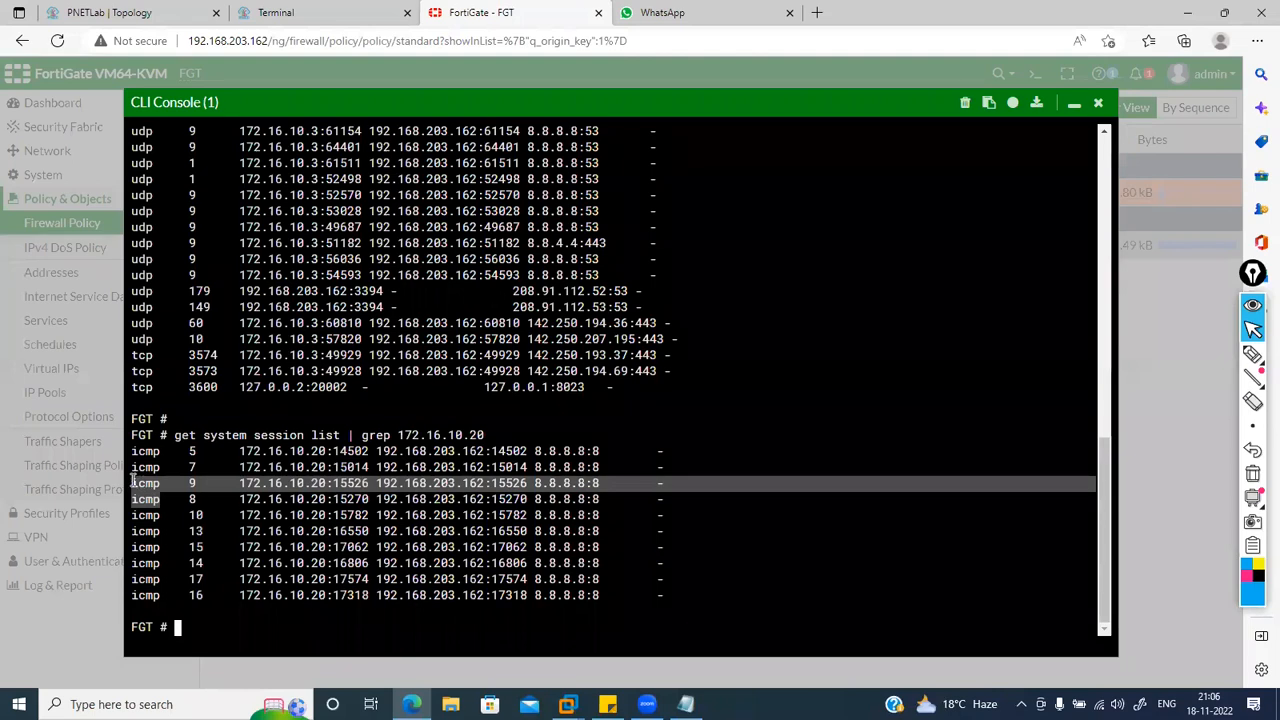
left_click(697, 587)
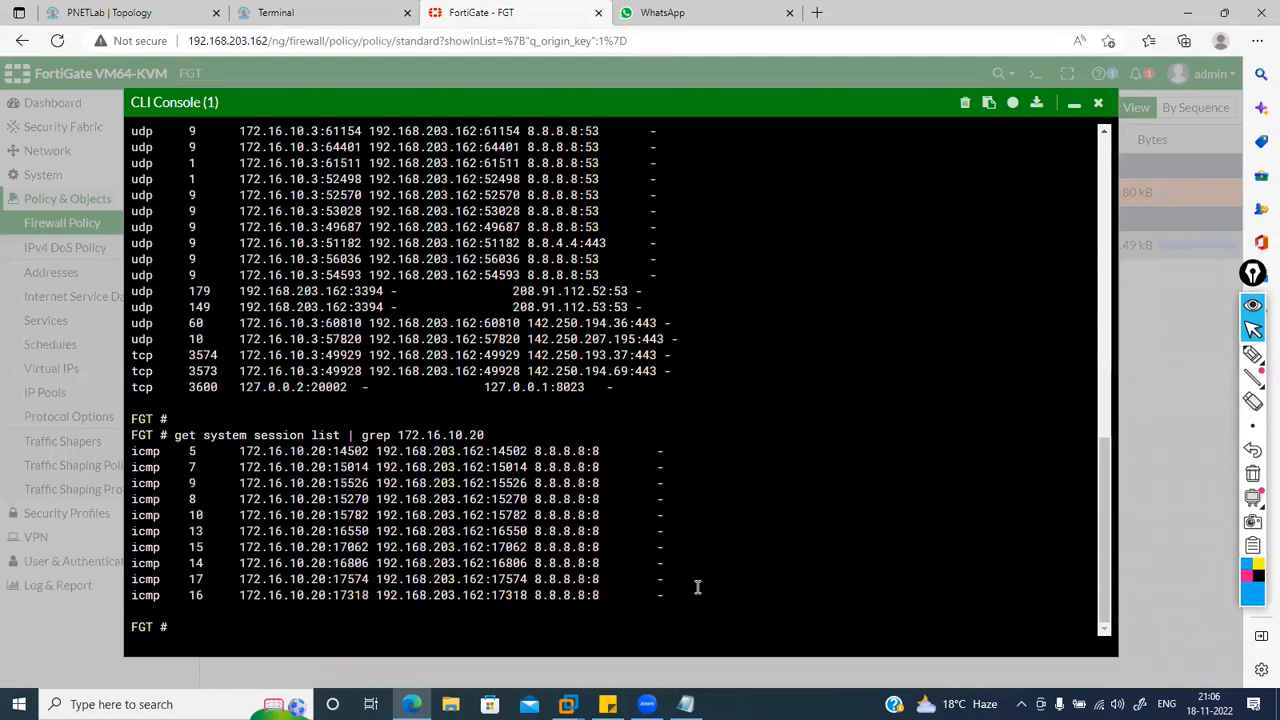
Step: Filter for 172.16.10.3 instead and highlight its UDP session NATed to 192.168.203.162:60810
key("Up")
key("BackSpace")
key("BackSpace")
type("3")
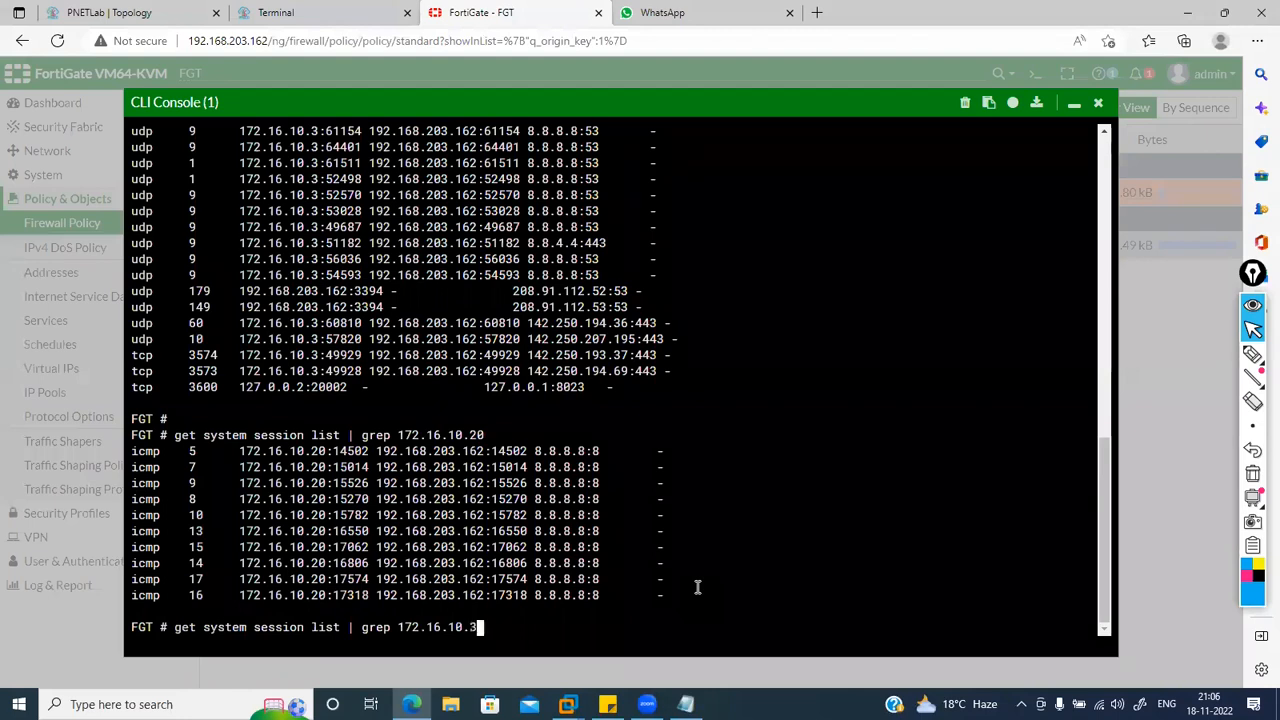
key("Return")
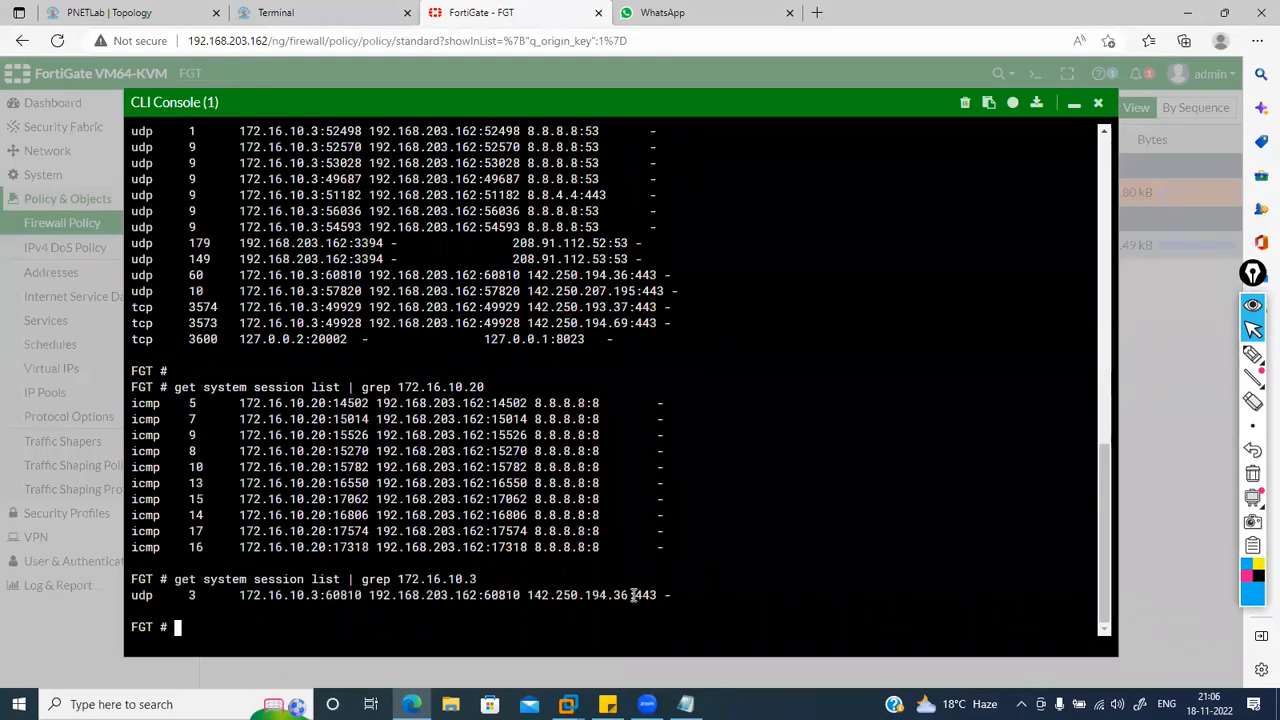
key("Return")
key("Return")
key("Up")
key("Return")
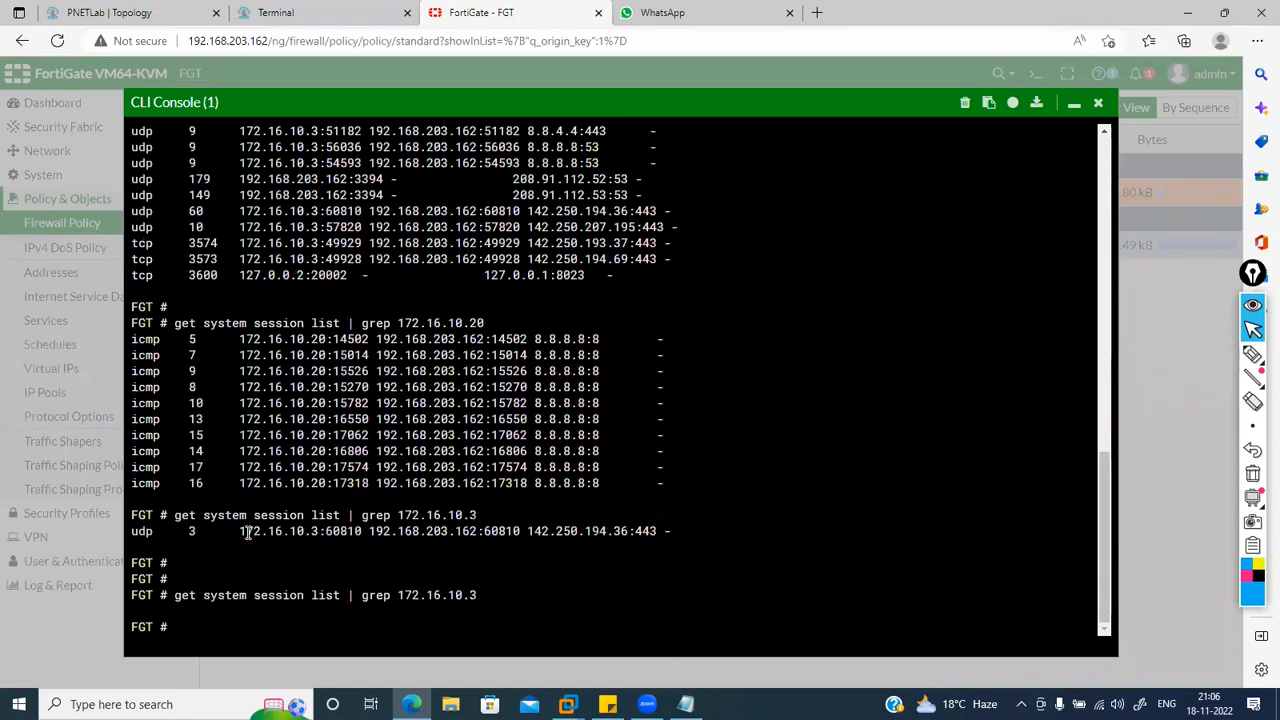
left_click_drag(244, 532, 588, 535)
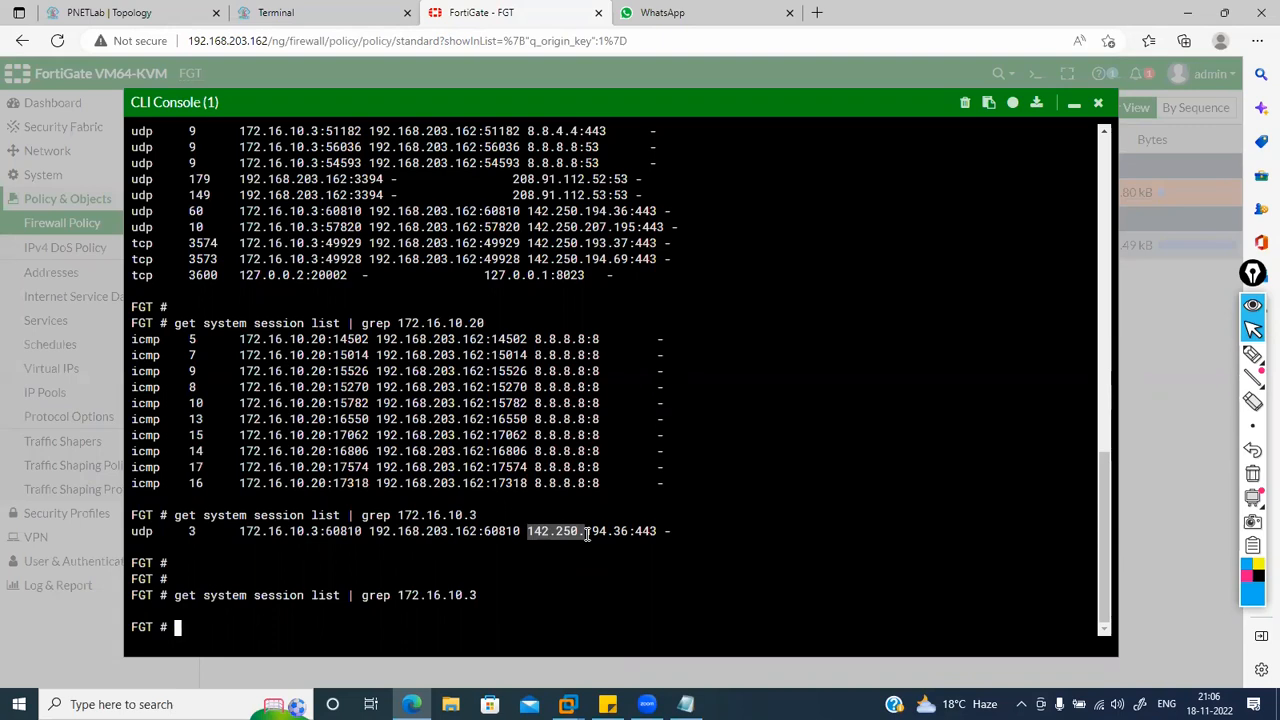
Step: Minimize the CLI console and open the one-2-one IP pool, cancelling without changes
left_click(1073, 105)
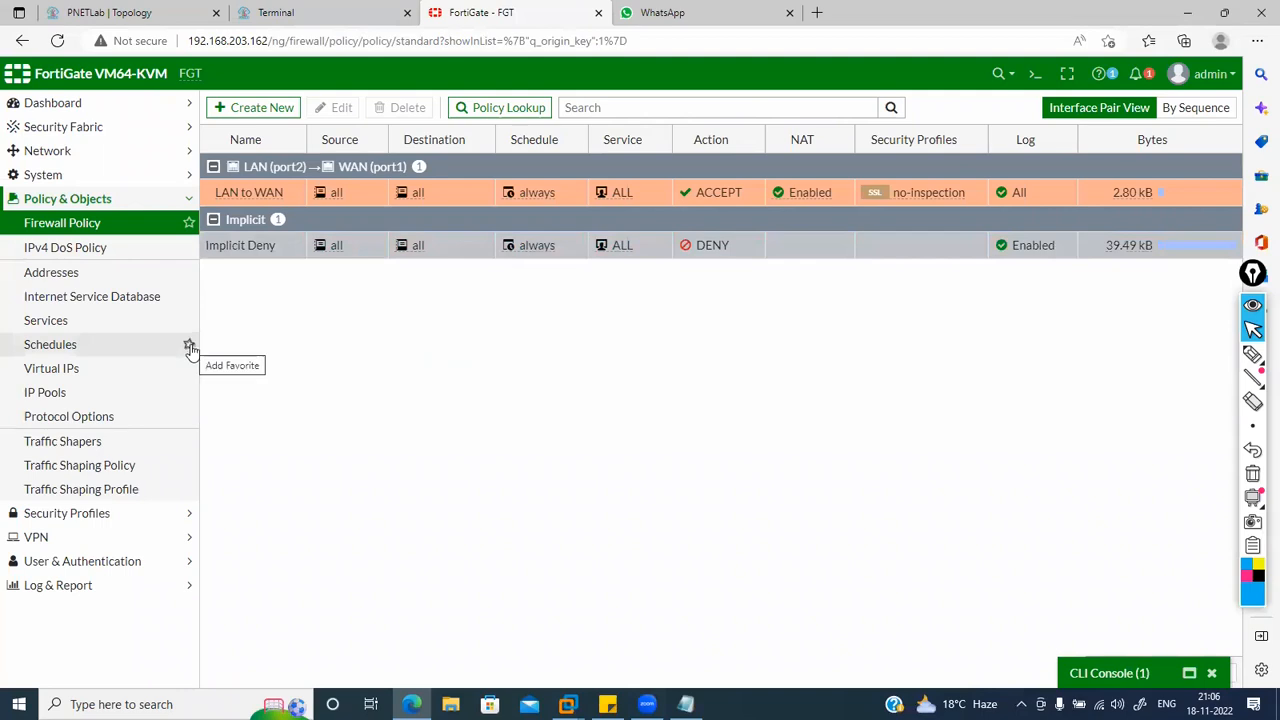
left_click(80, 395)
left_click(72, 376)
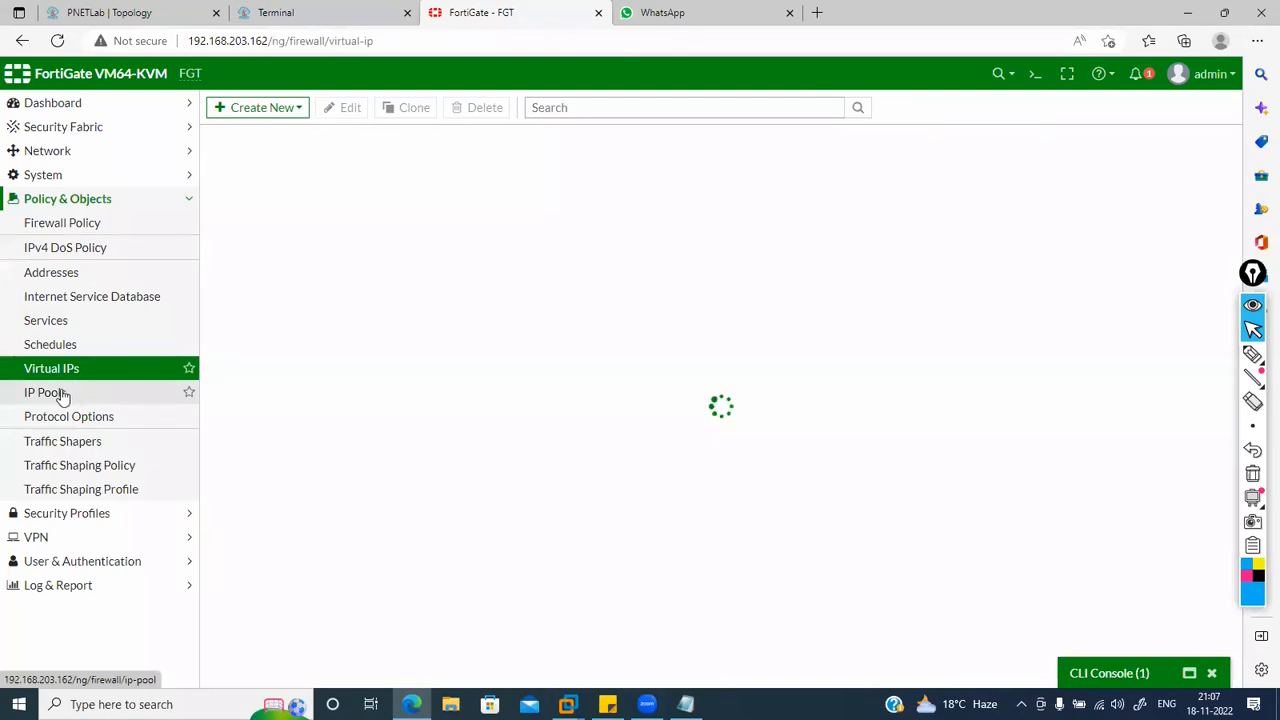
left_click(58, 393)
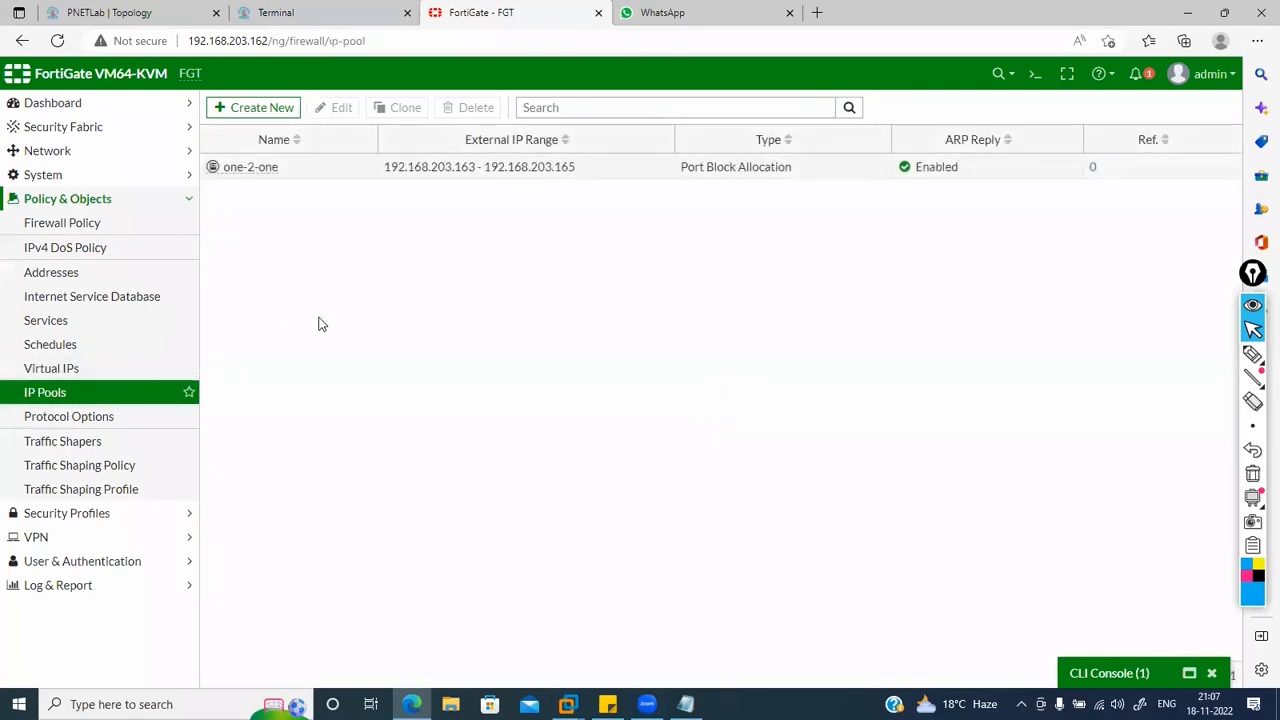
double_click(301, 172)
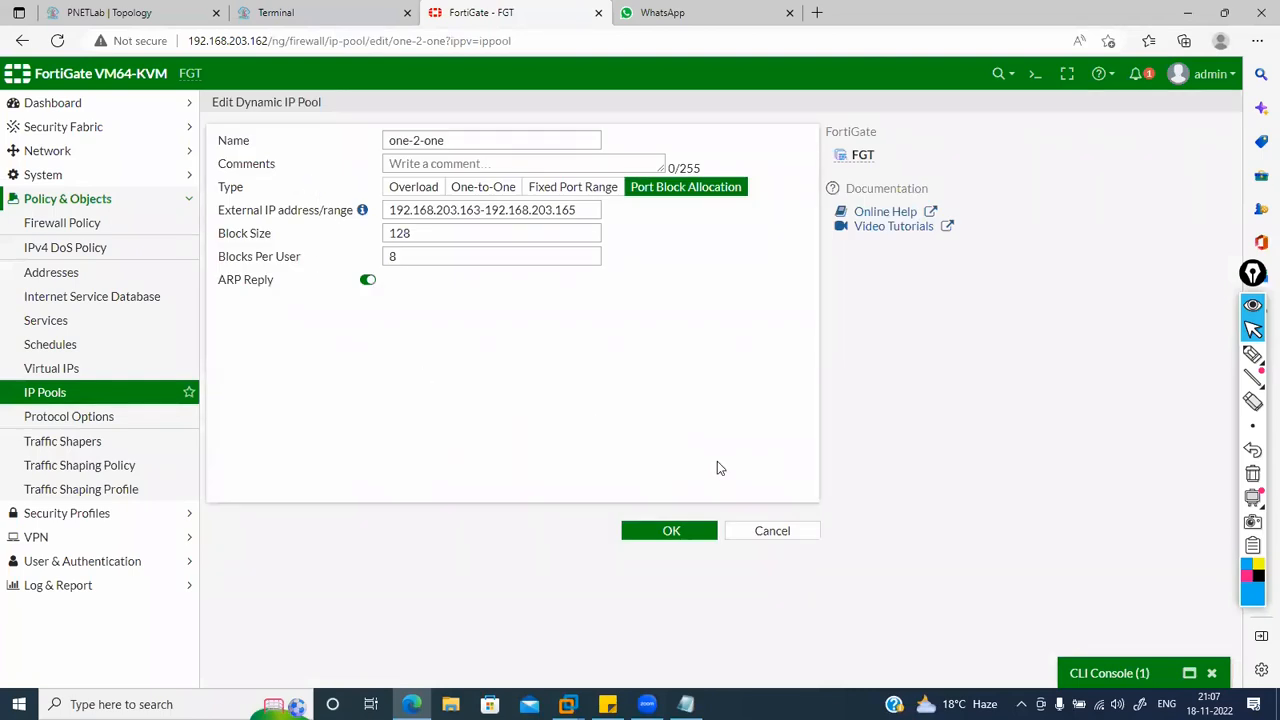
left_click(768, 530)
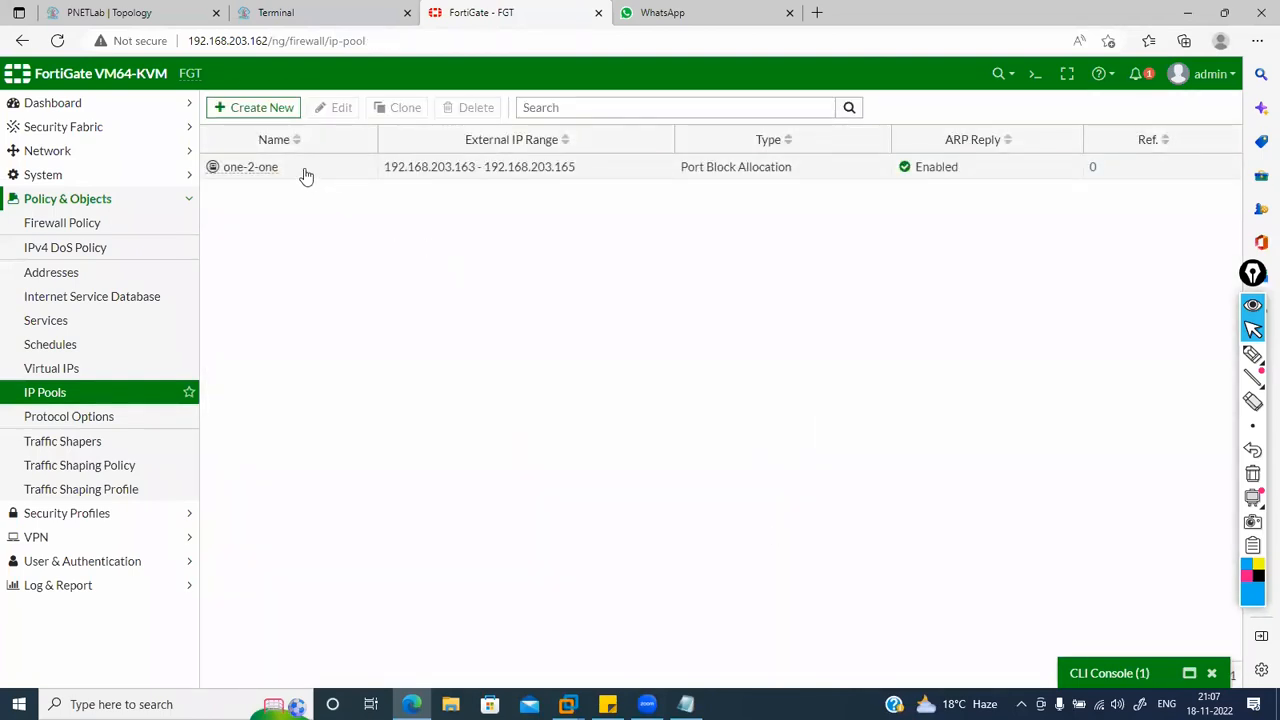
Step: Delete the one-2-one IP pool
left_click(306, 174)
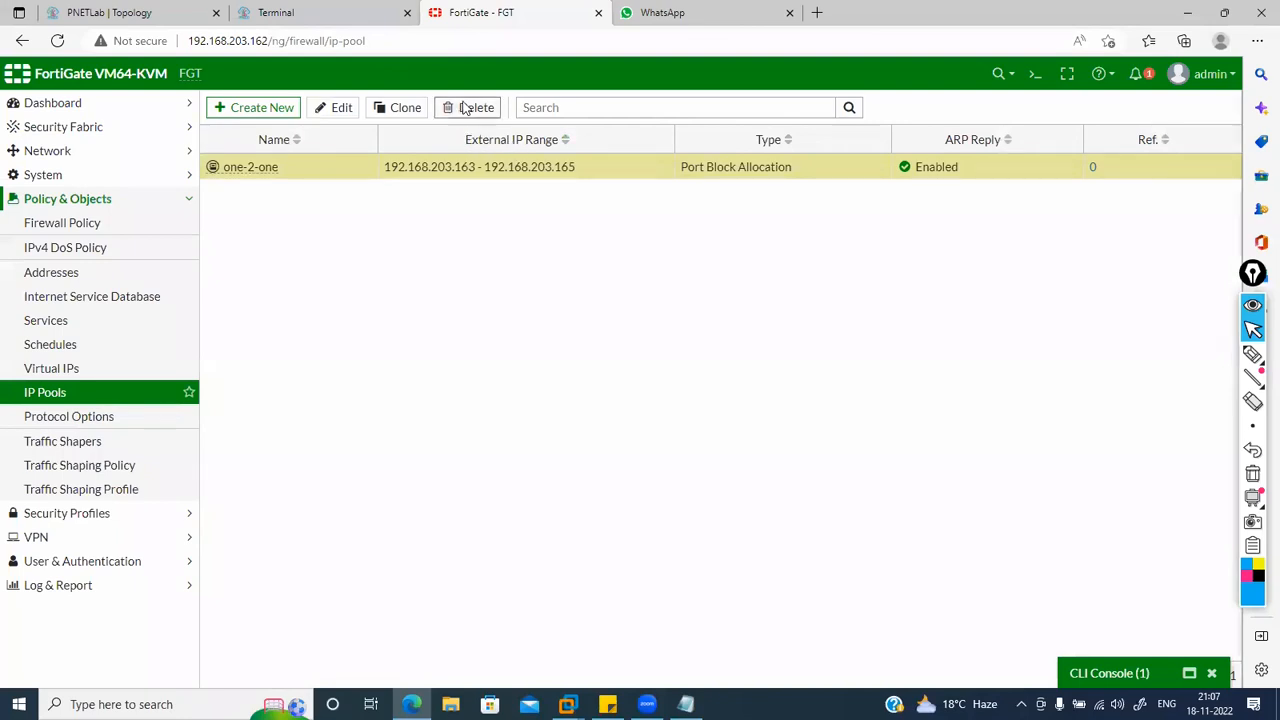
left_click(464, 107)
left_click(992, 192)
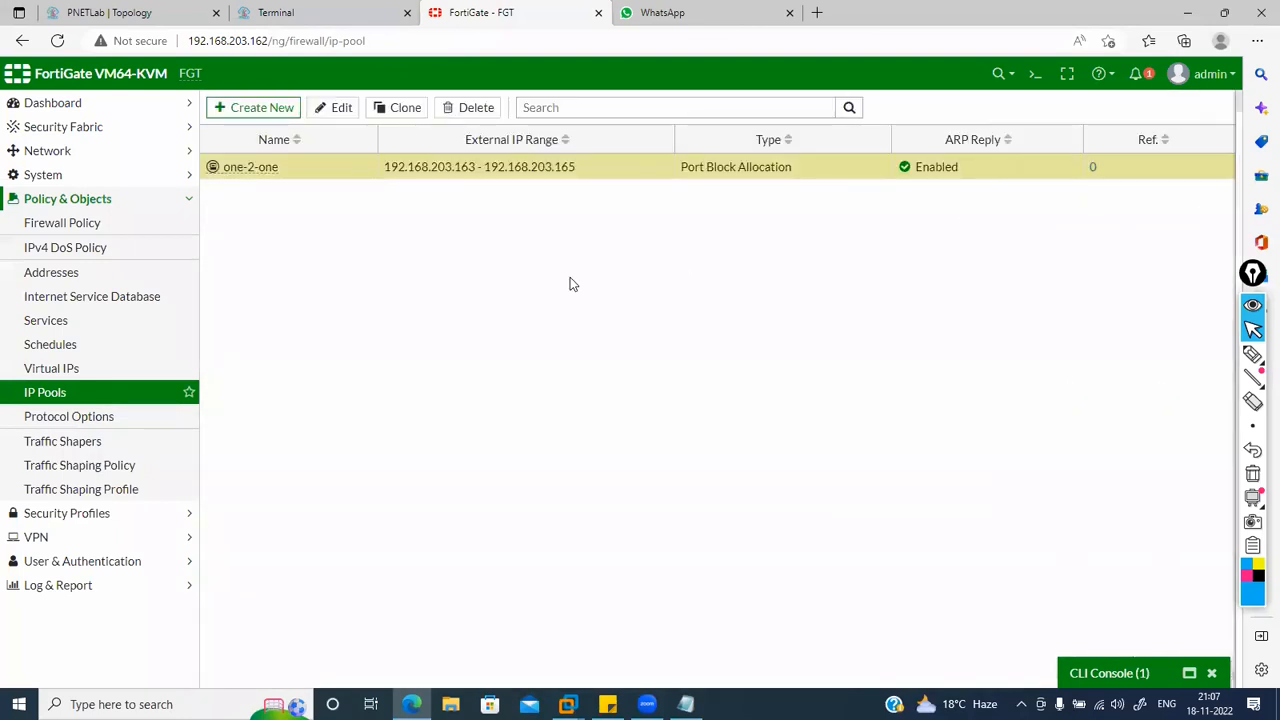
Step: Open a blank New Dynamic IP Pool form and place the cursor in its External IP address/range field
left_click(256, 109)
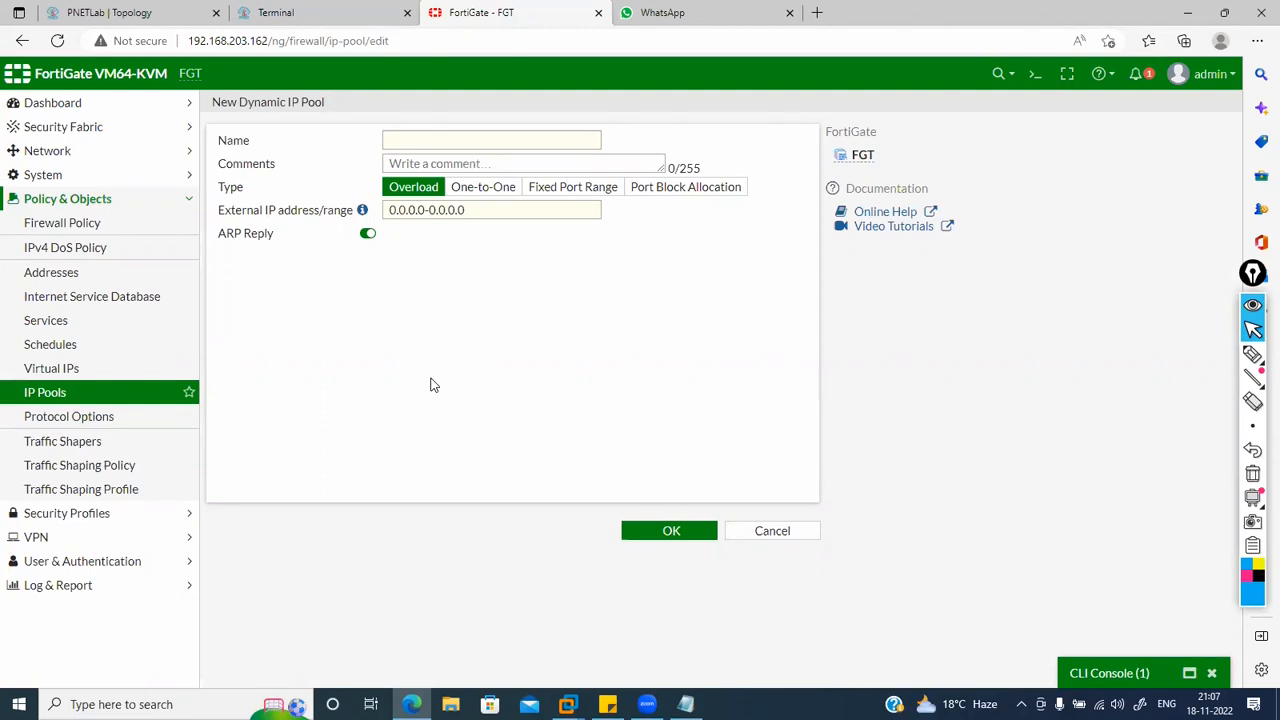
left_click(489, 209)
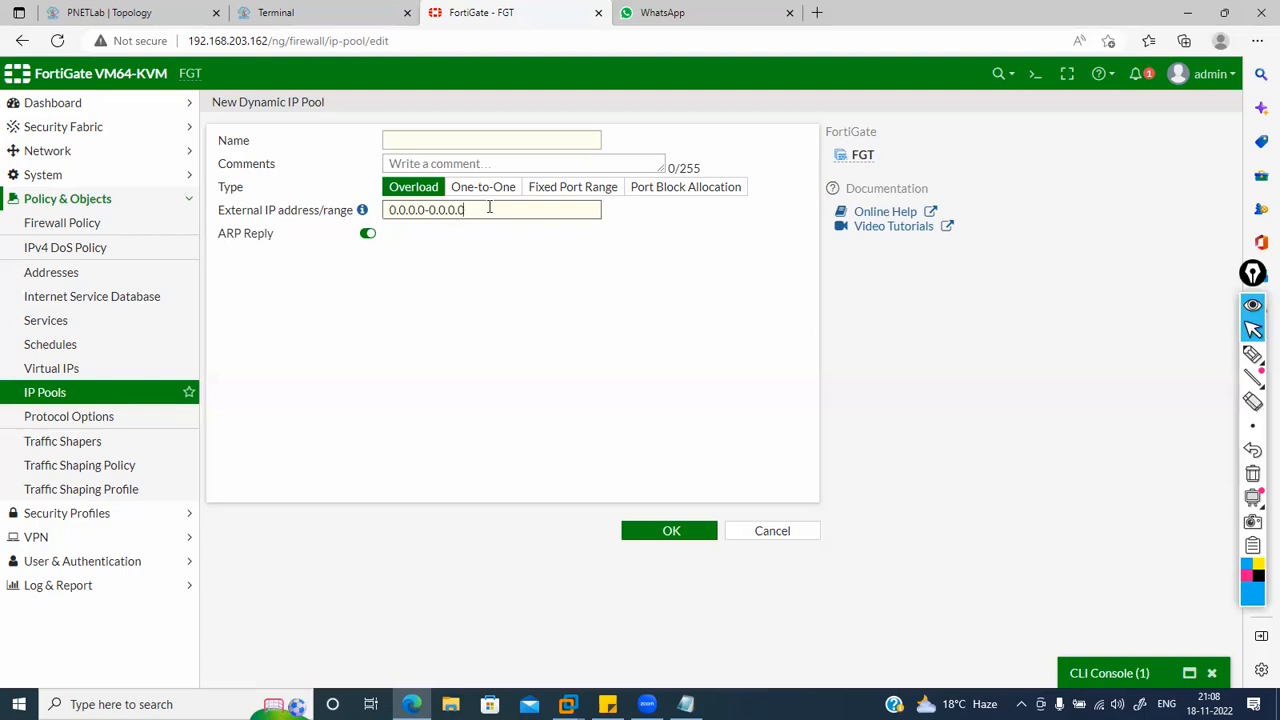
Step: Clear the default external range and check the public address in the CLI console's session output
key("BackSpace")
key("BackSpace")
key("BackSpace")
key("BackSpace")
key("BackSpace")
key("BackSpace")
key("BackSpace")
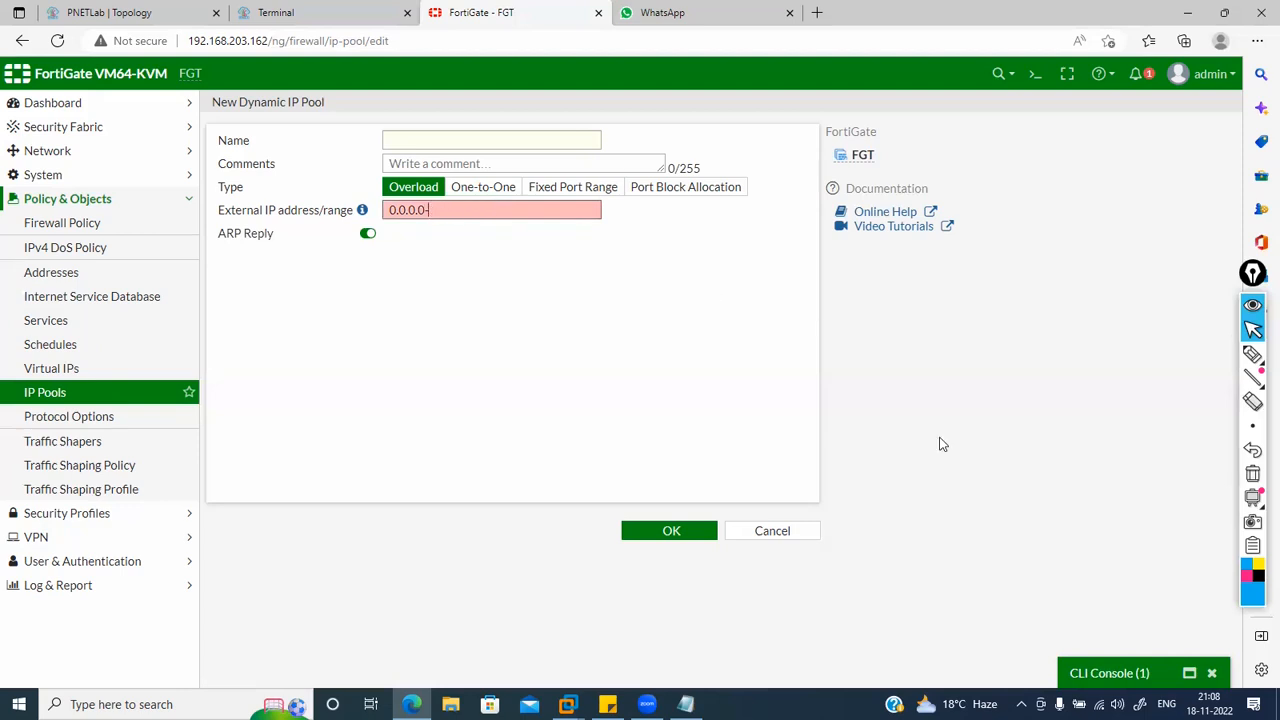
left_click(1127, 673)
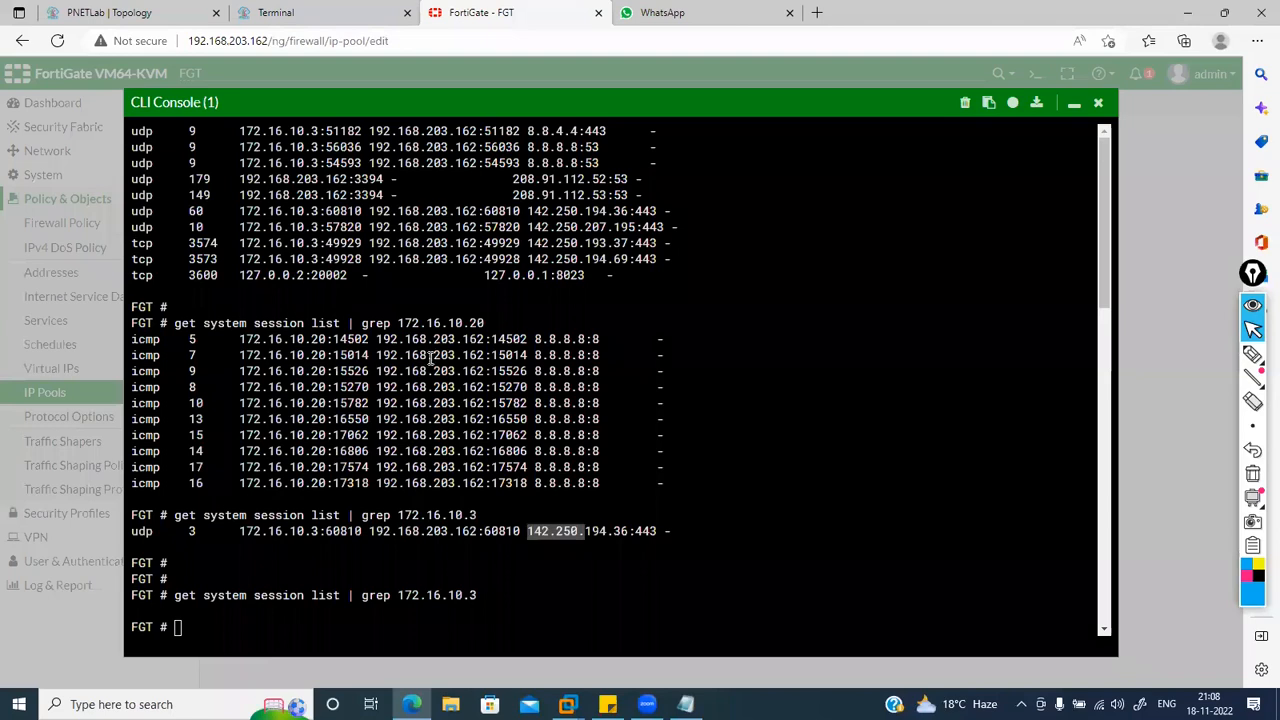
left_click_drag(487, 372, 433, 372)
left_click(487, 372)
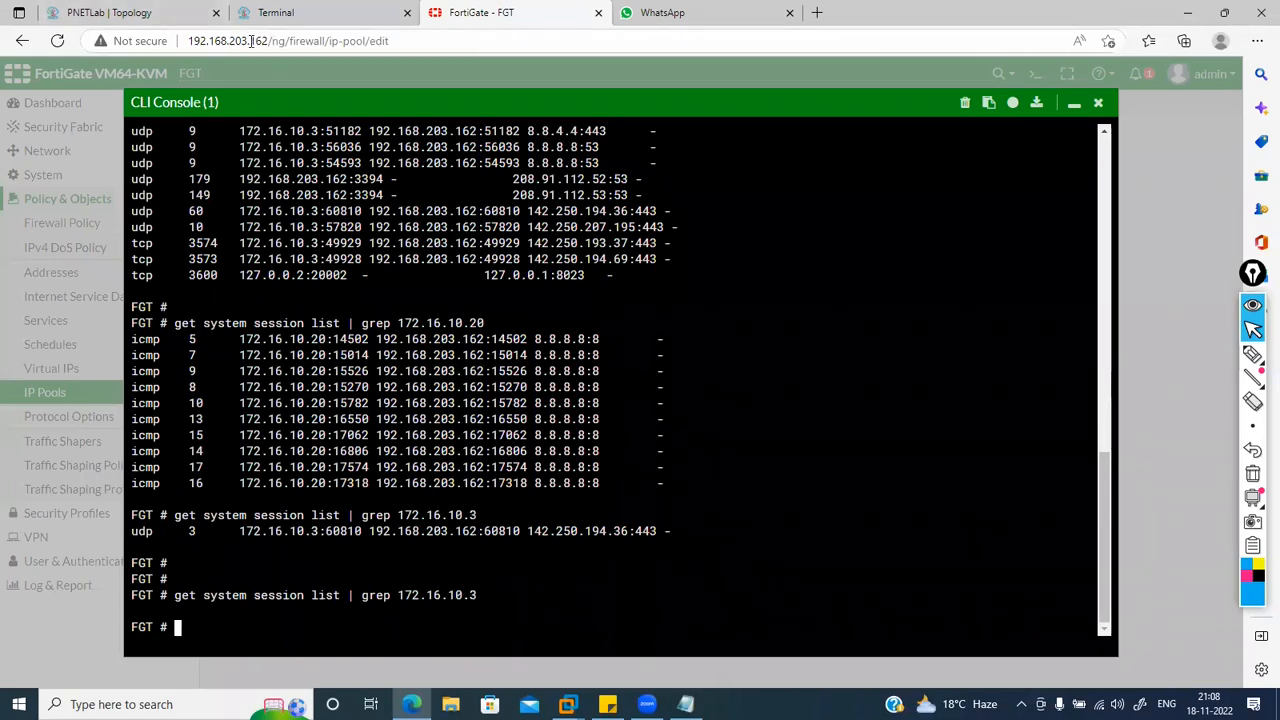
left_click(1073, 106)
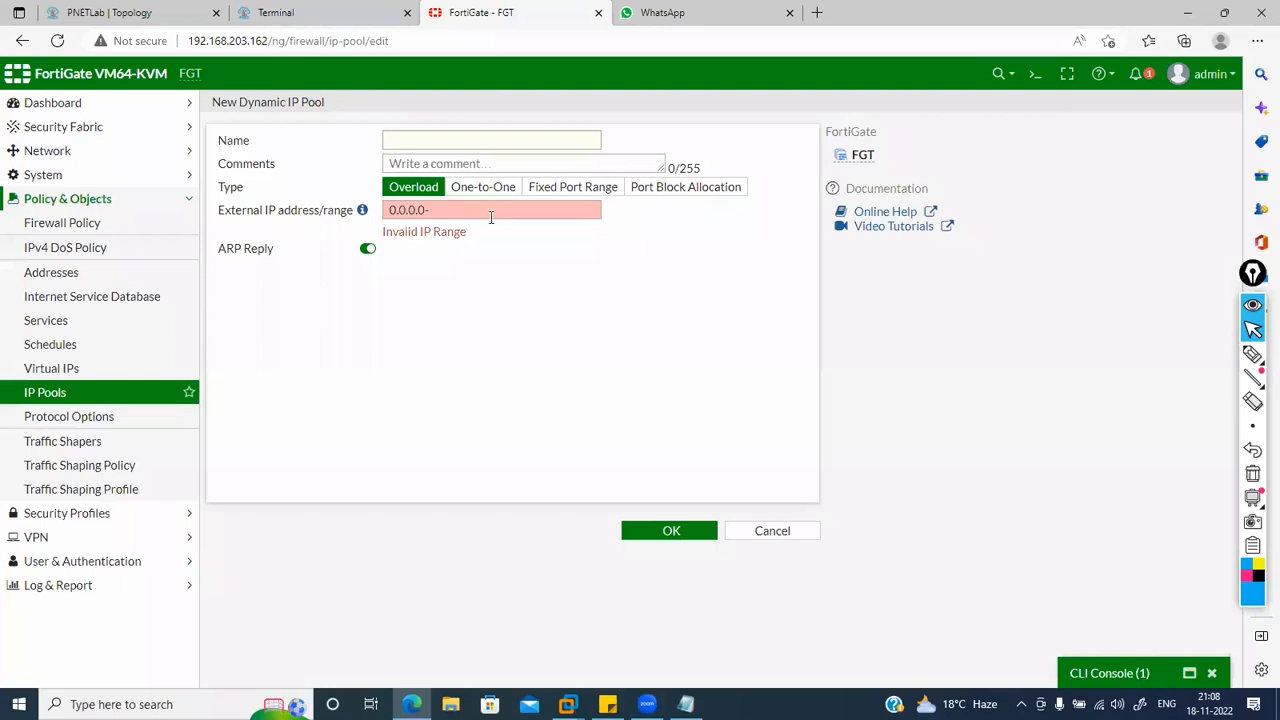
Step: Enter 192.168.203.163-192.168.203.163 as the pool's external IP address range
left_click_drag(463, 210, 357, 212)
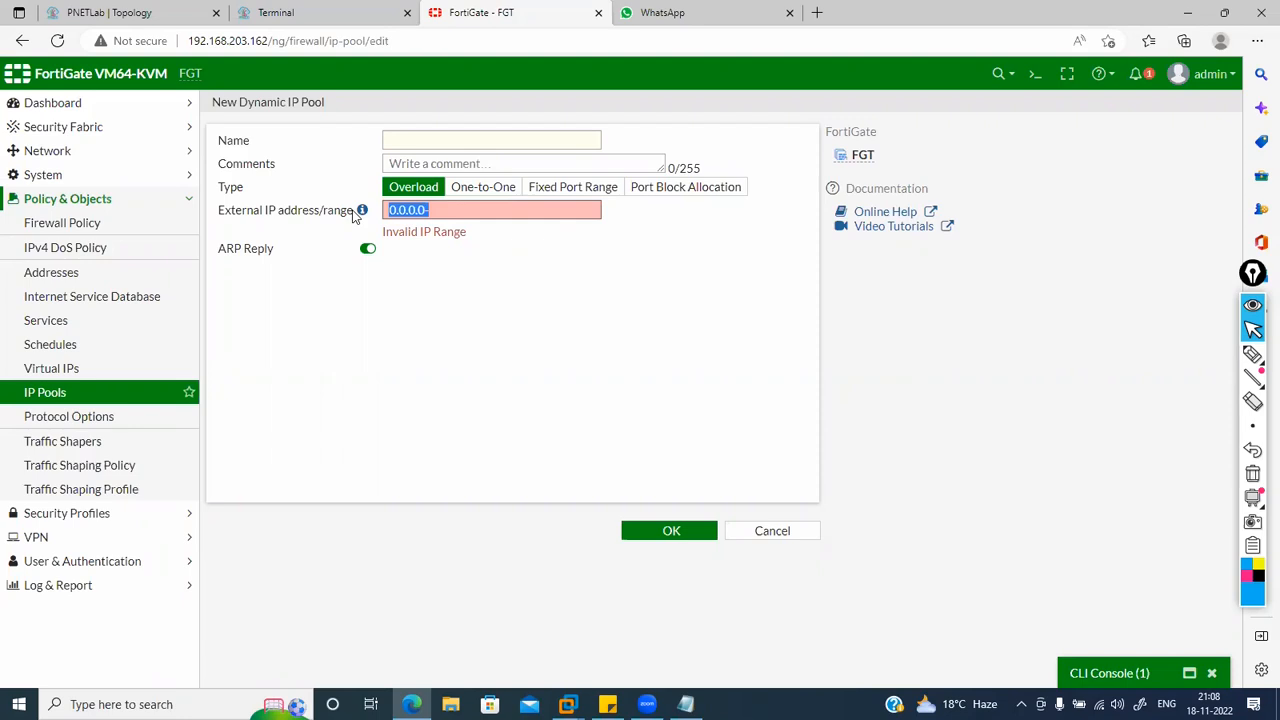
type("192.168\\")
key("BackSpace")
key("BackSpace")
key("BackSpace")
key("BackSpace")
key("BackSpace")
key("BackSpace")
key("BackSpace")
key("BackSpace")
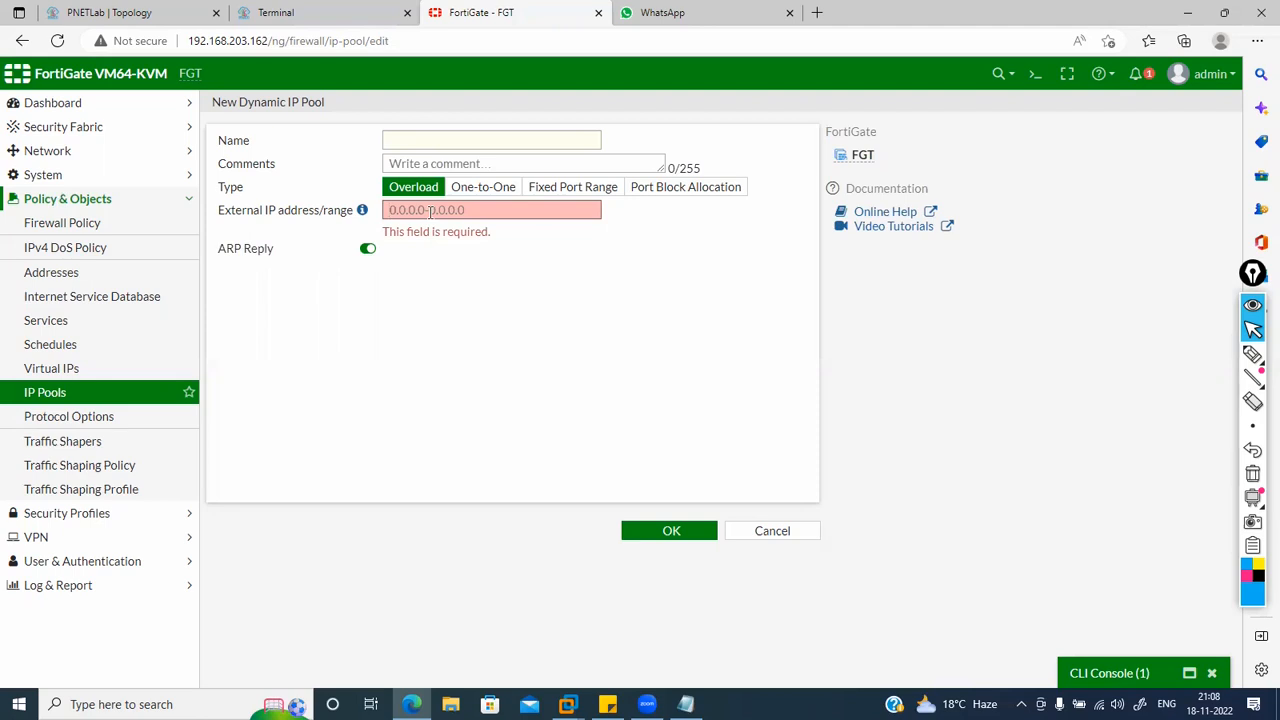
type("192")
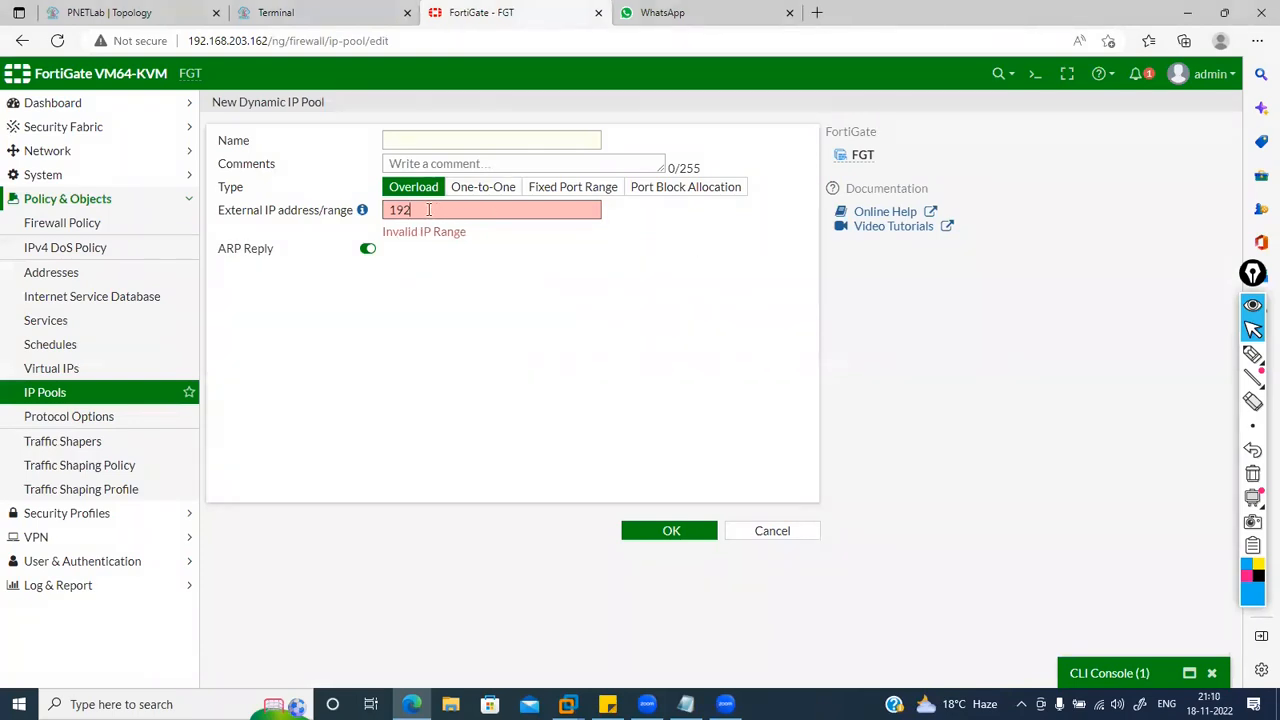
type(".168.203.162-")
key("shift+Left")
key("shift+Left")
key("shift+Left")
key("shift+Left")
key("shift+Left")
key("shift+Left")
key("shift+Left")
key("shift+Left")
key("shift+Left")
key("shift+Left")
key("shift+Left")
key("shift+Left")
key("shift+Left")
key("shift+Left")
key("shift+Left")
key("shift+Left")
key("Left")
type("http://192.168.203.162/")
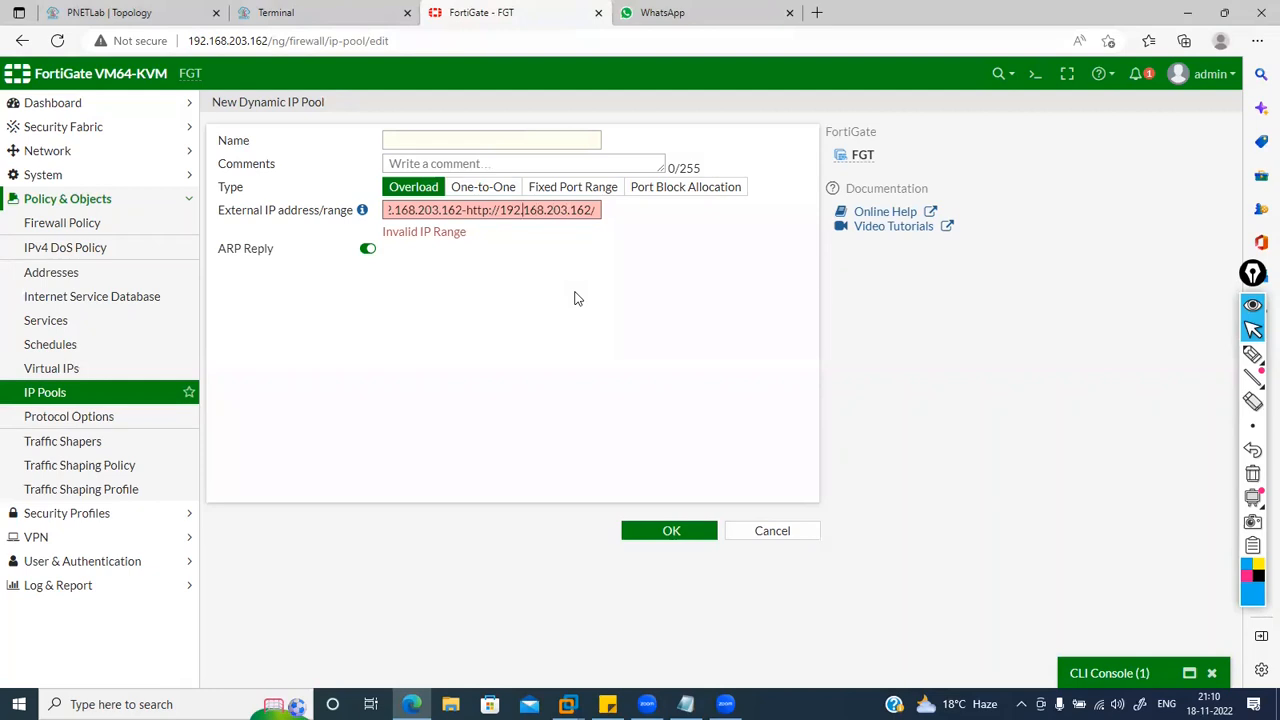
key("BackSpace")
key("BackSpace")
key("BackSpace")
key("BackSpace")
key("BackSpace")
key("BackSpace")
key("BackSpace")
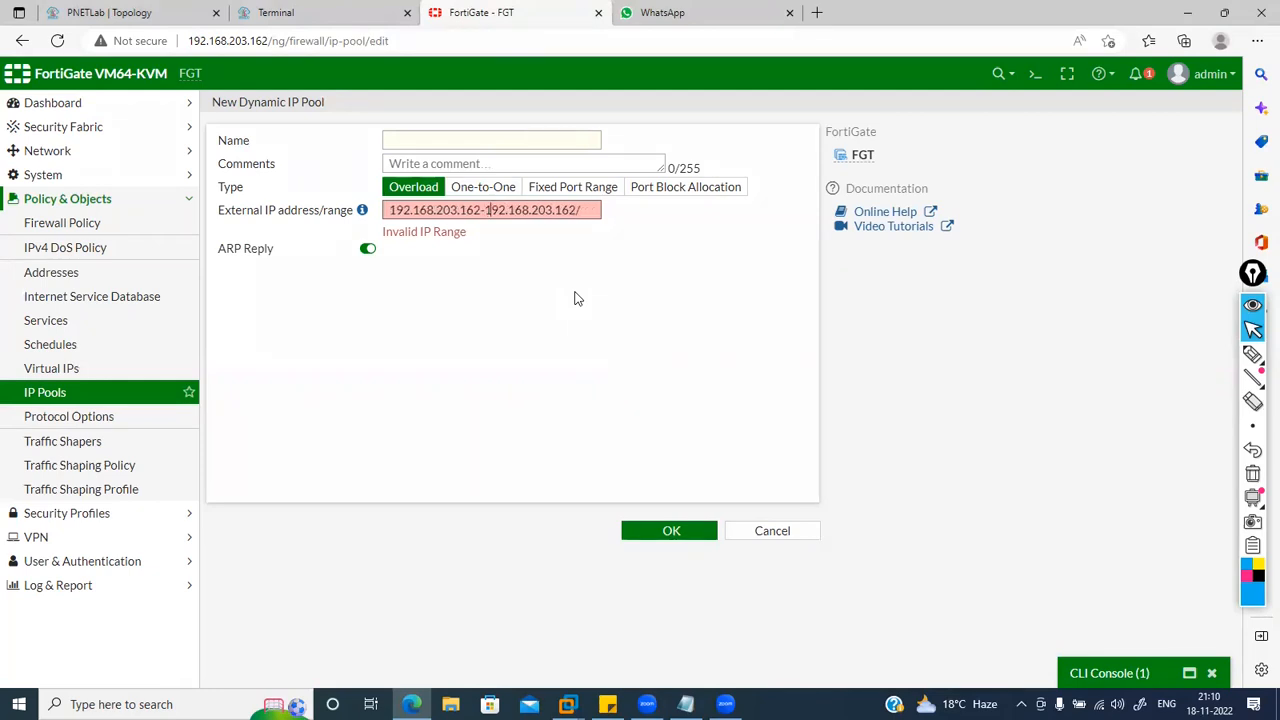
key("End")
key("BackSpace")
key("BackSpace")
type("3")
key("BackSpace")
type("3")
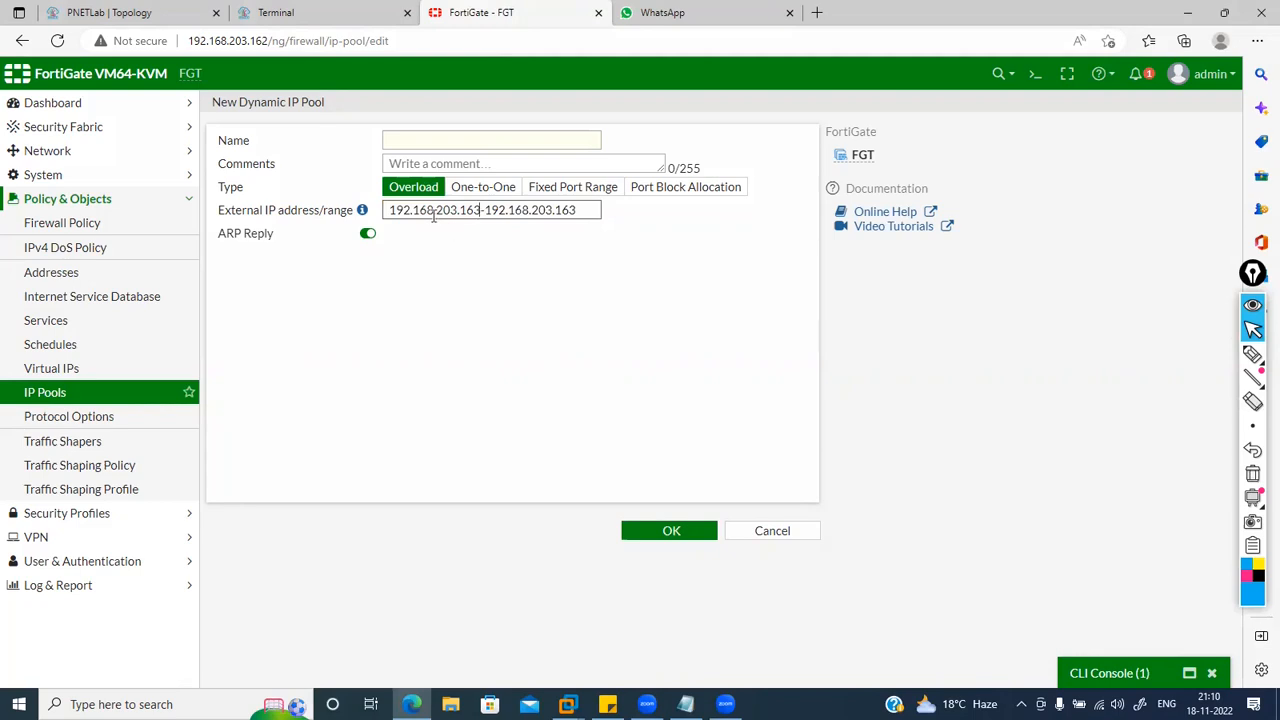
left_click_drag(433, 212, 497, 213)
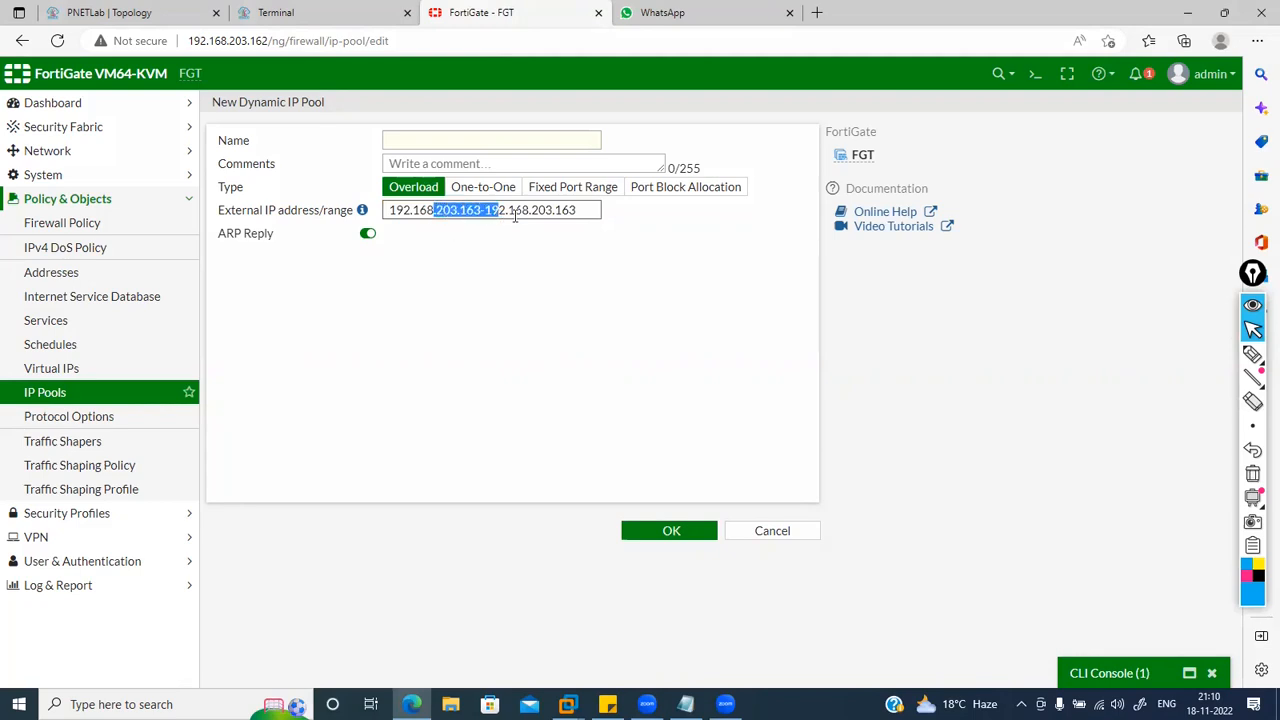
Step: Name the pool 'Internet IP' and save it with OK
left_click(515, 215)
left_click(441, 142)
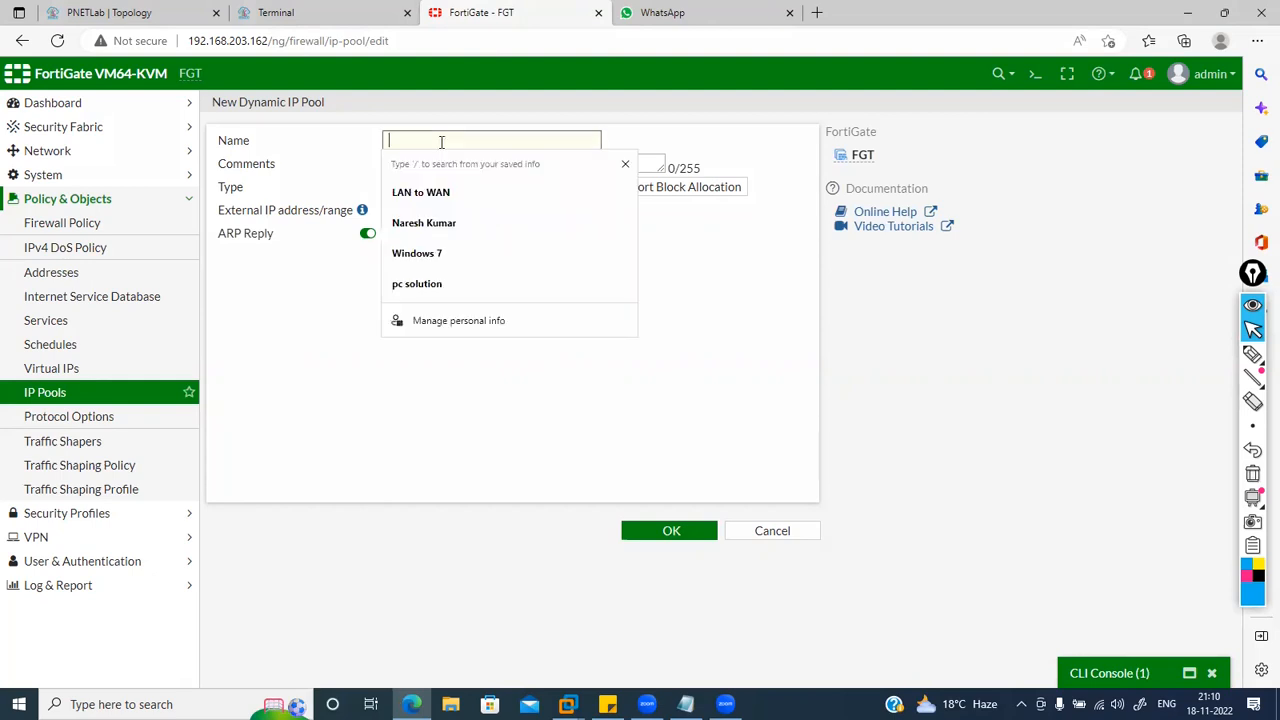
type("Internet IP")
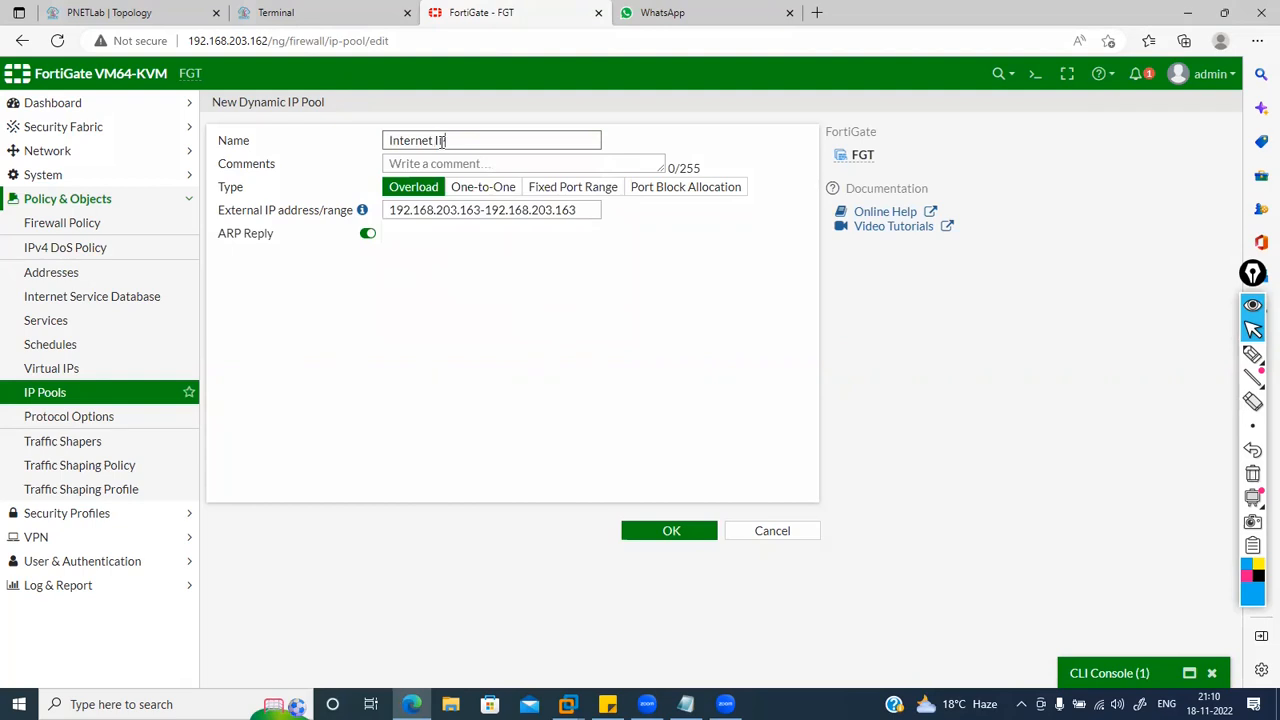
left_click(667, 532)
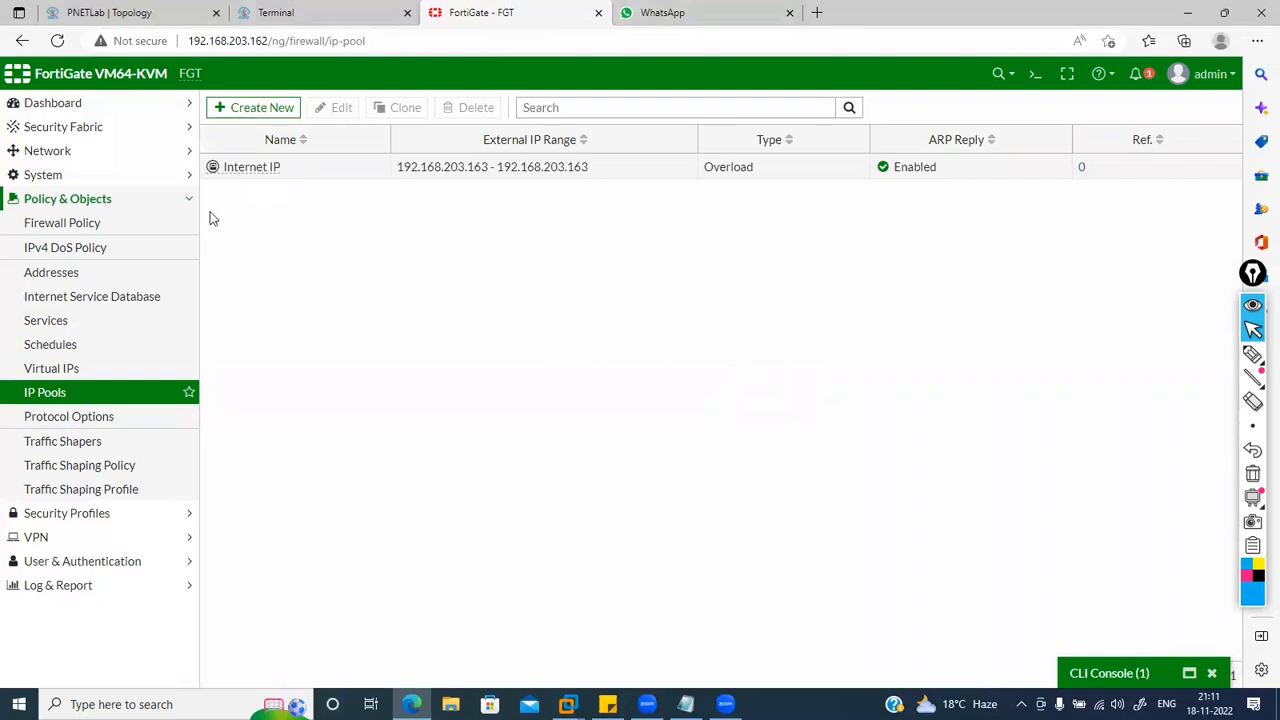
Step: Switch the LAN to WAN policy's NAT to Use Dynamic IP Pool with Internet IP and save
left_click(83, 222)
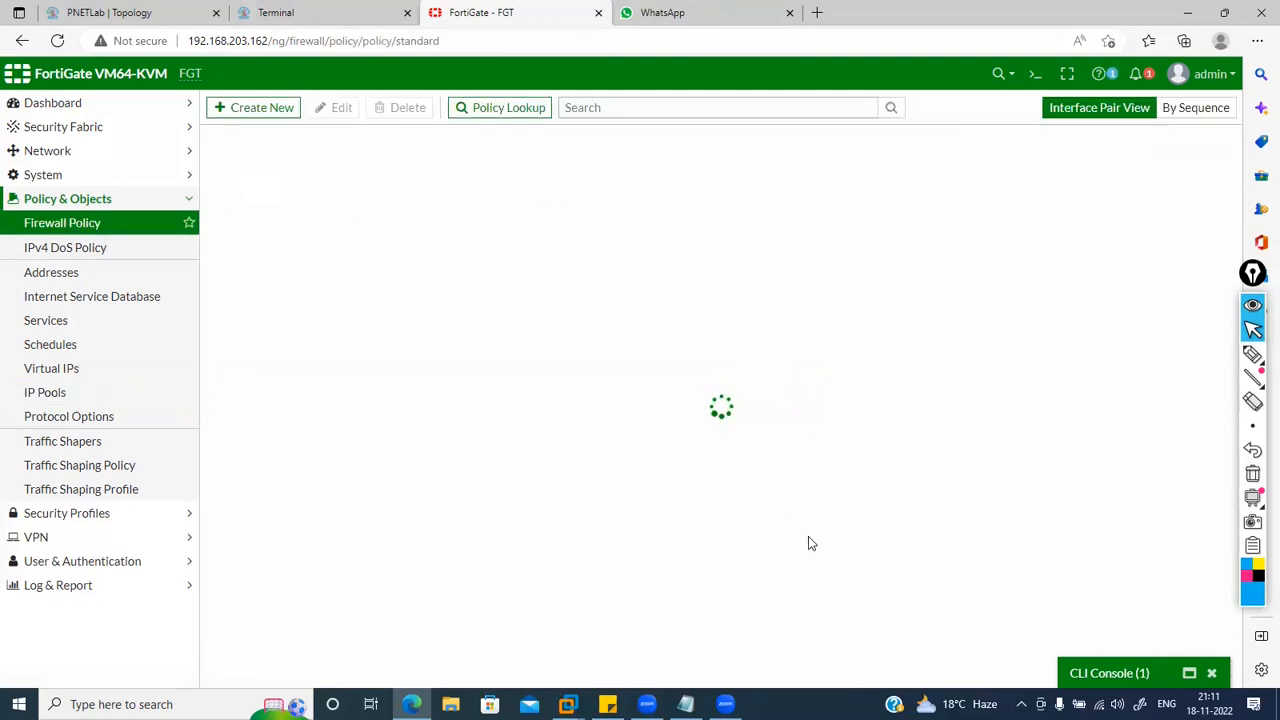
left_click(1106, 676)
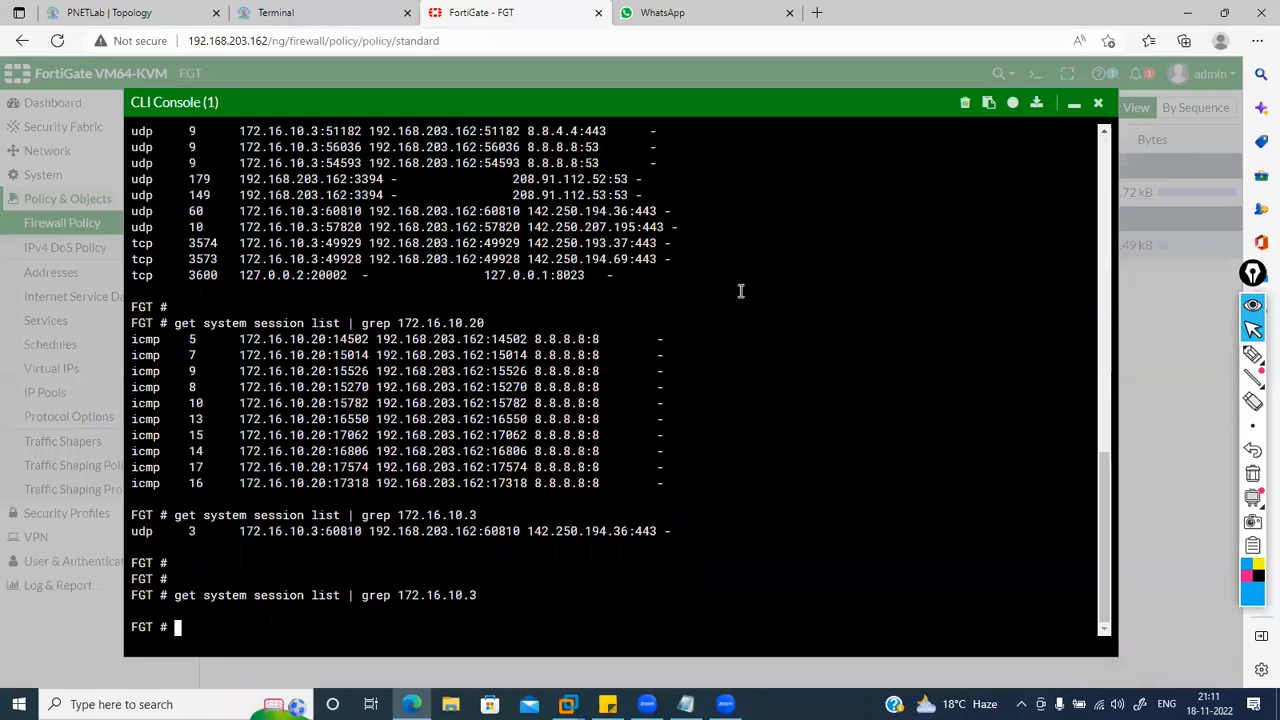
left_click(1075, 106)
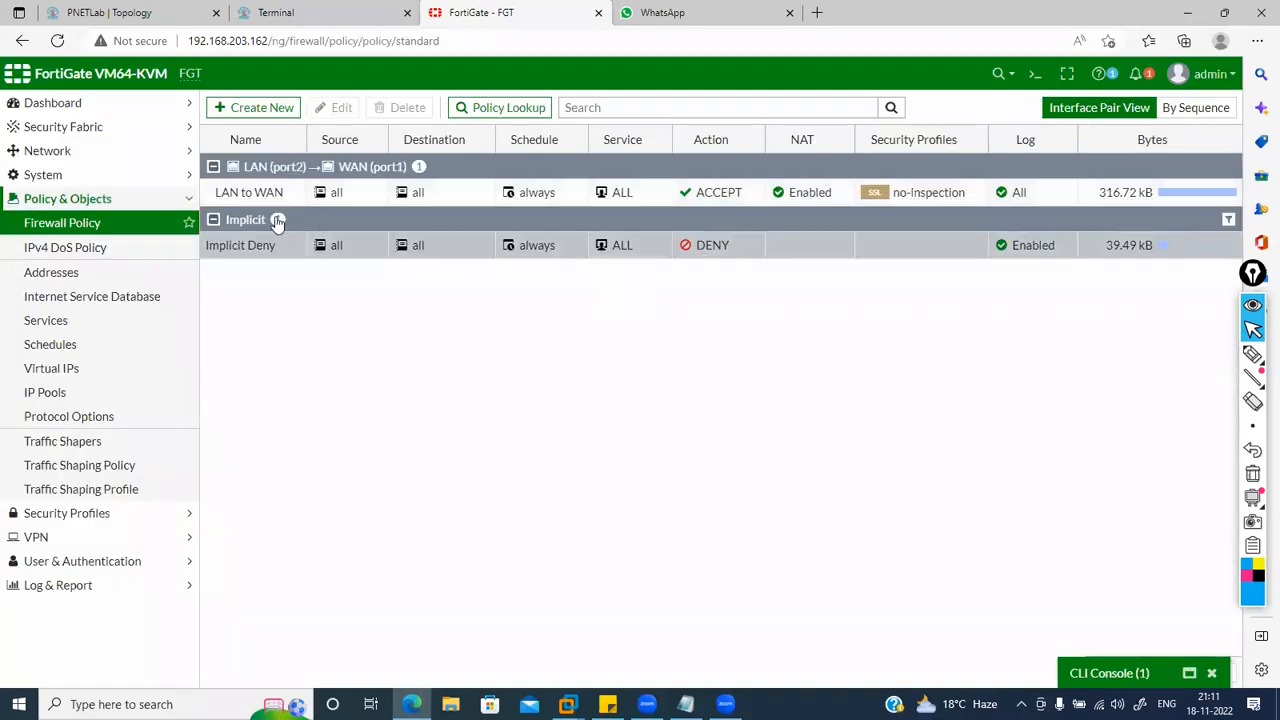
double_click(240, 195)
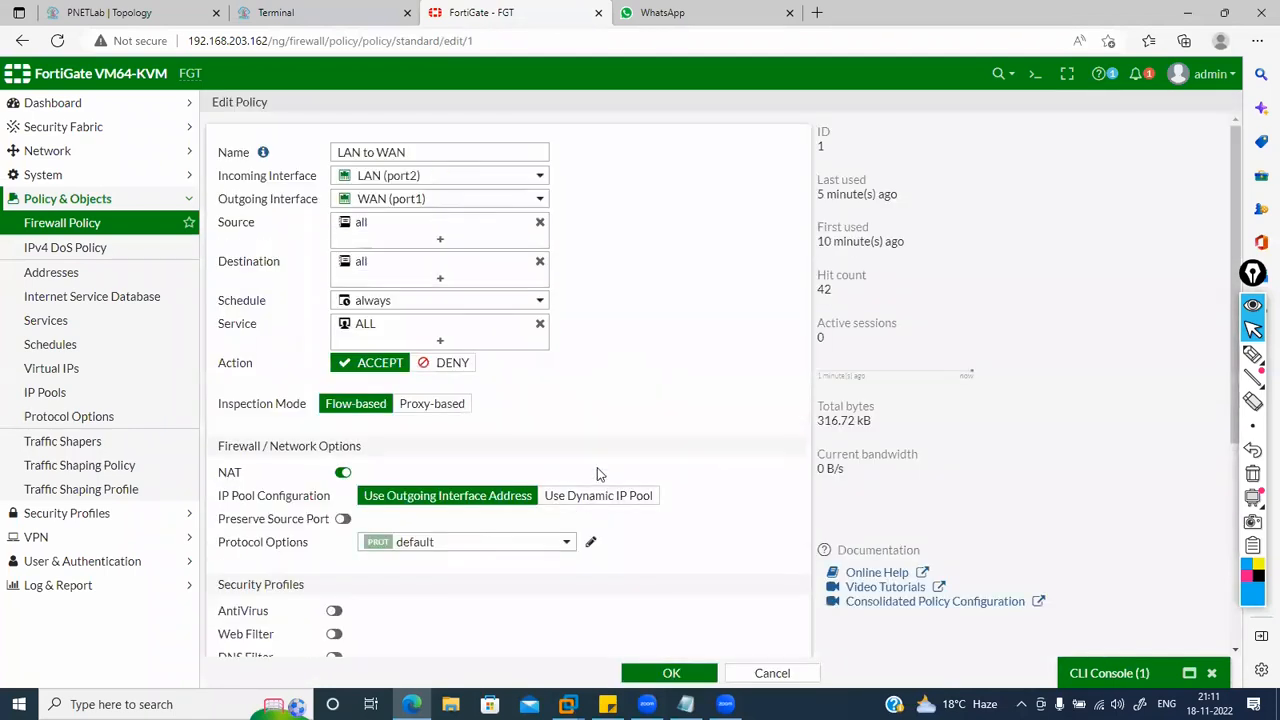
left_click(580, 496)
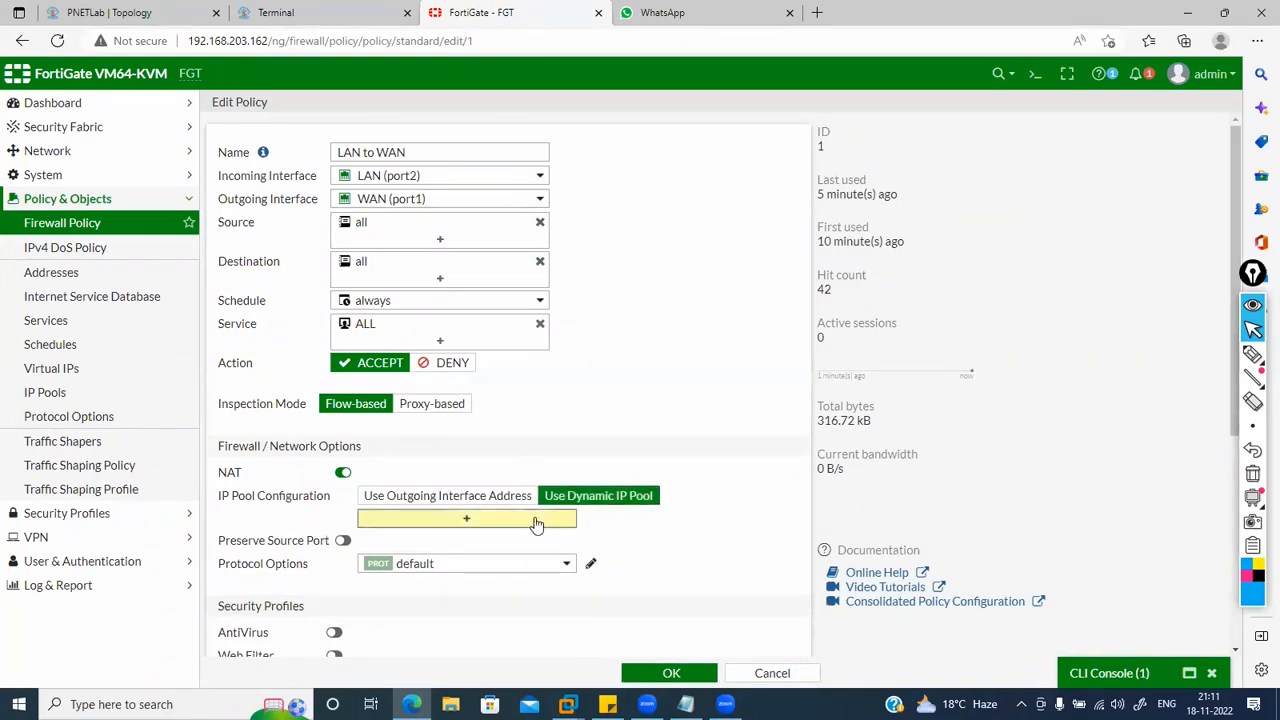
left_click(536, 520)
left_click(646, 207)
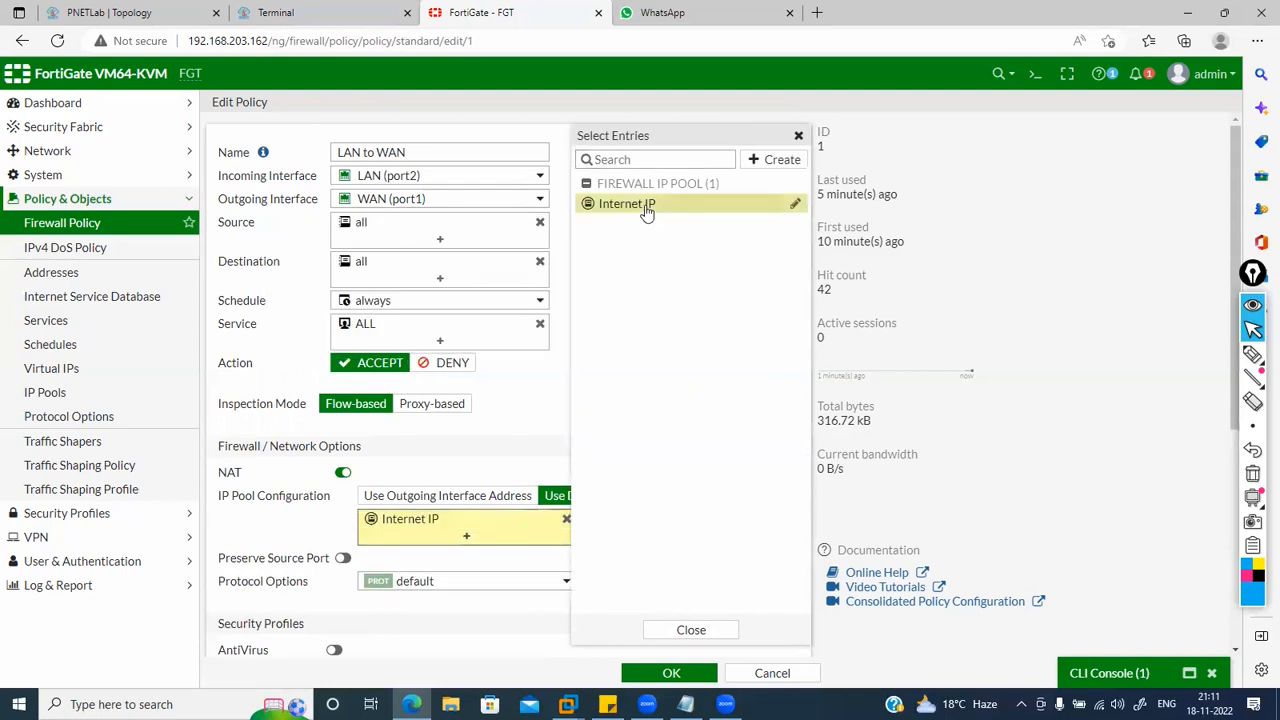
left_click(544, 414)
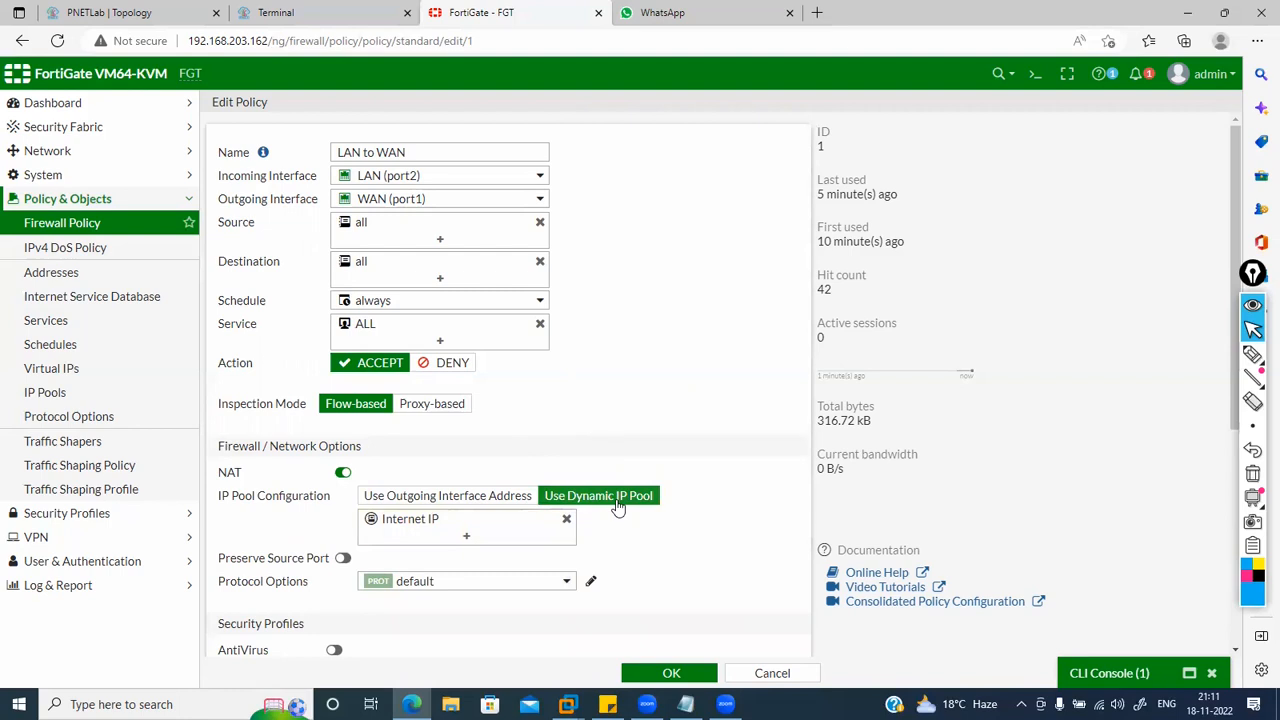
left_click(655, 680)
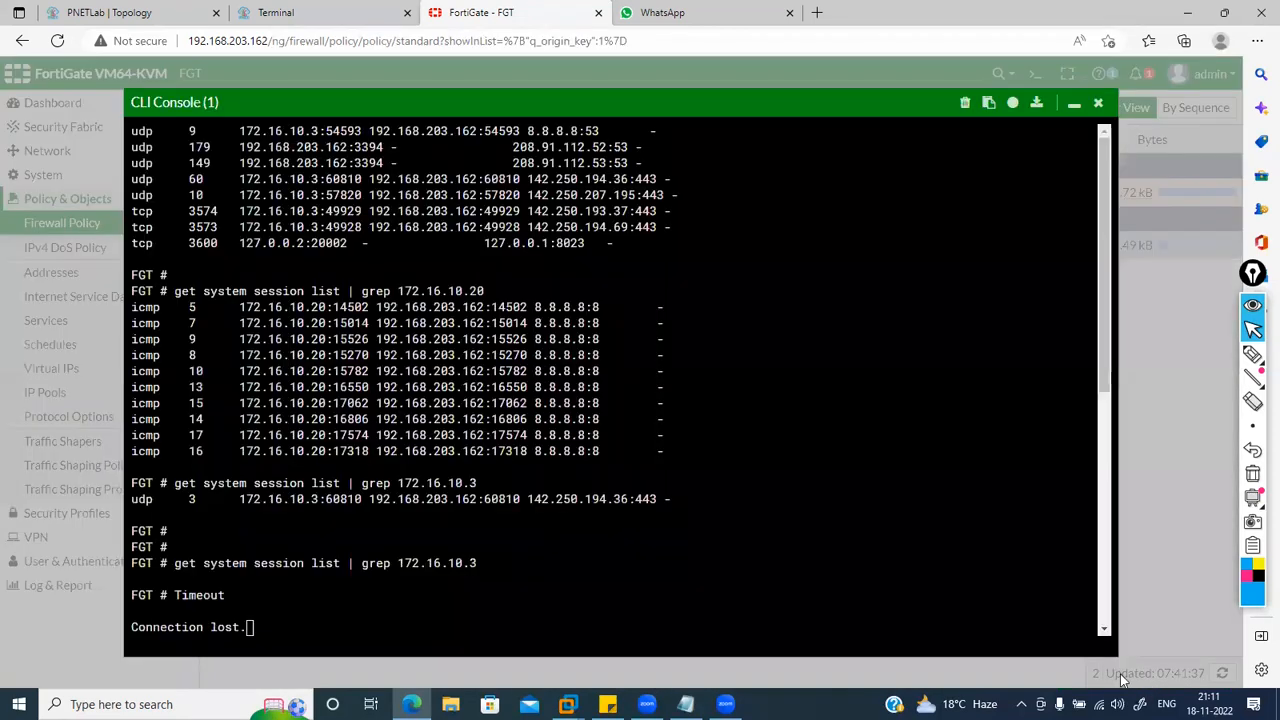
Step: In a fresh CLI console, filter sessions by source 172.16.10.3 and clear them
left_click(1130, 677)
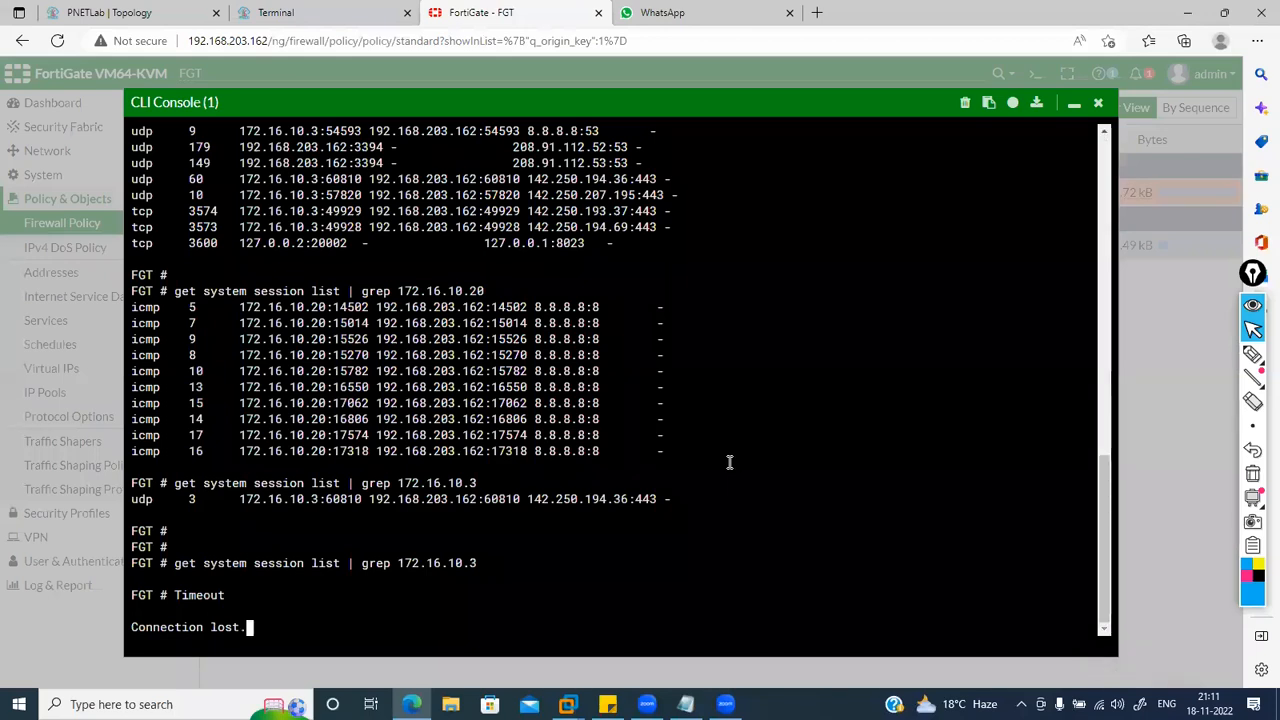
left_click(1099, 103)
left_click(1033, 73)
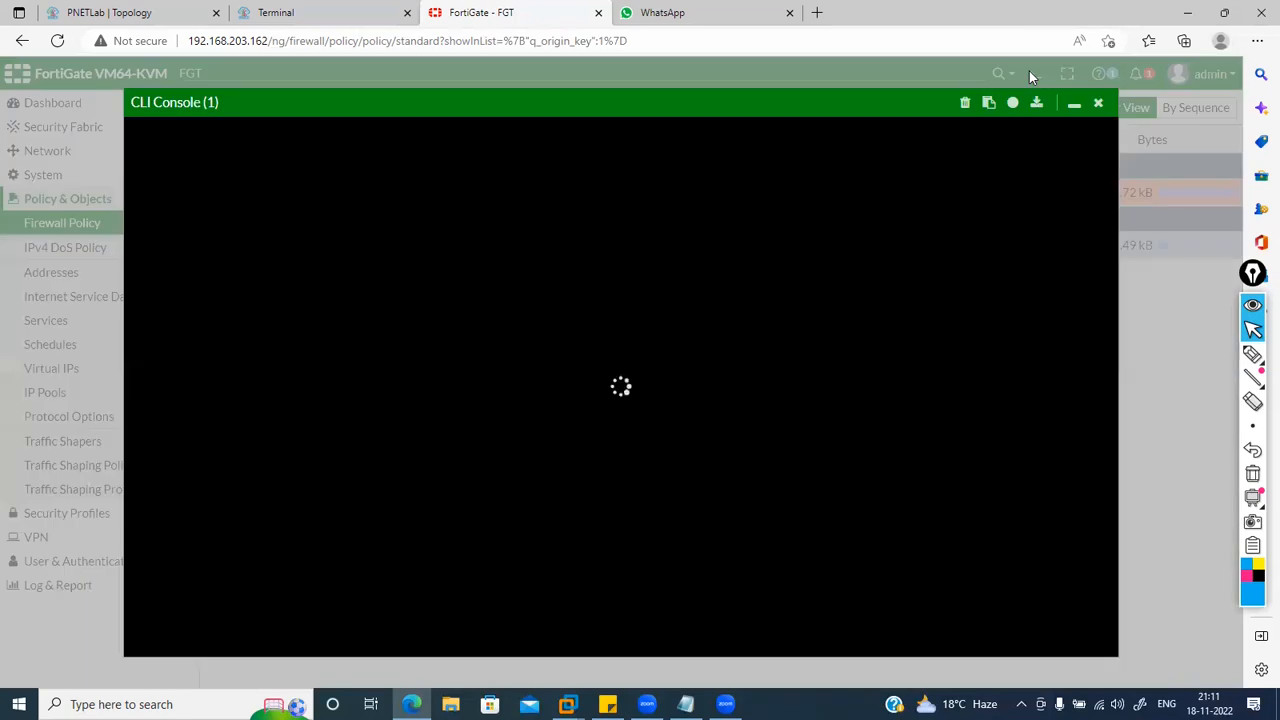
type("d")
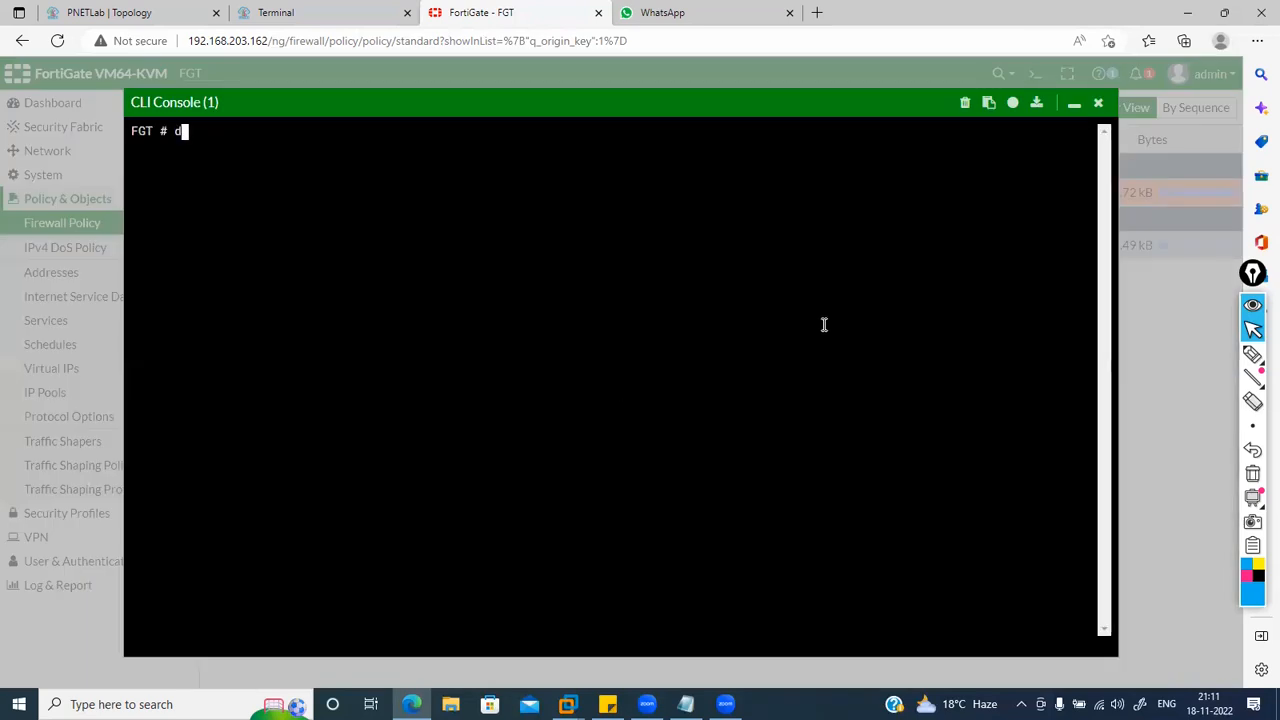
type("iagnose sys session")
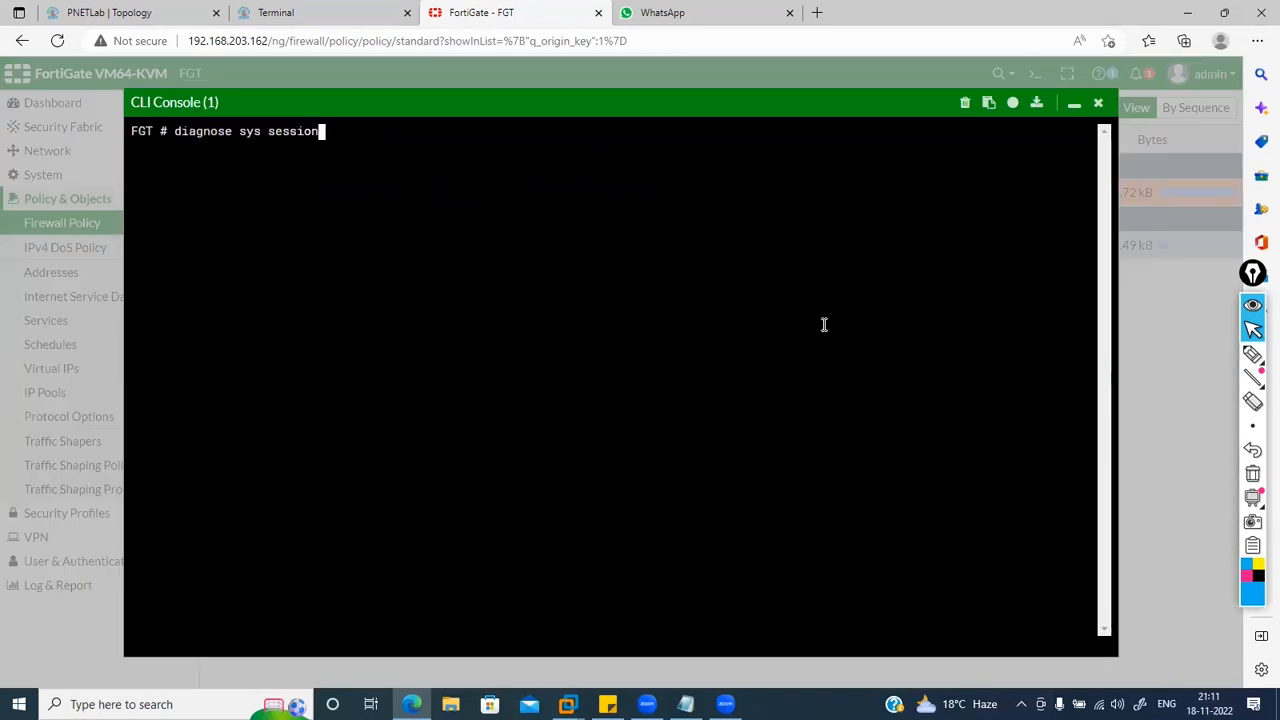
type(" clear")
key("BackSpace")
key("BackSpace")
key("BackSpace")
key("BackSpace")
type("filter s")
type("intf")
key("BackSpace")
key("BackSpace")
key("BackSpace")
key("BackSpace")
type("rc ")
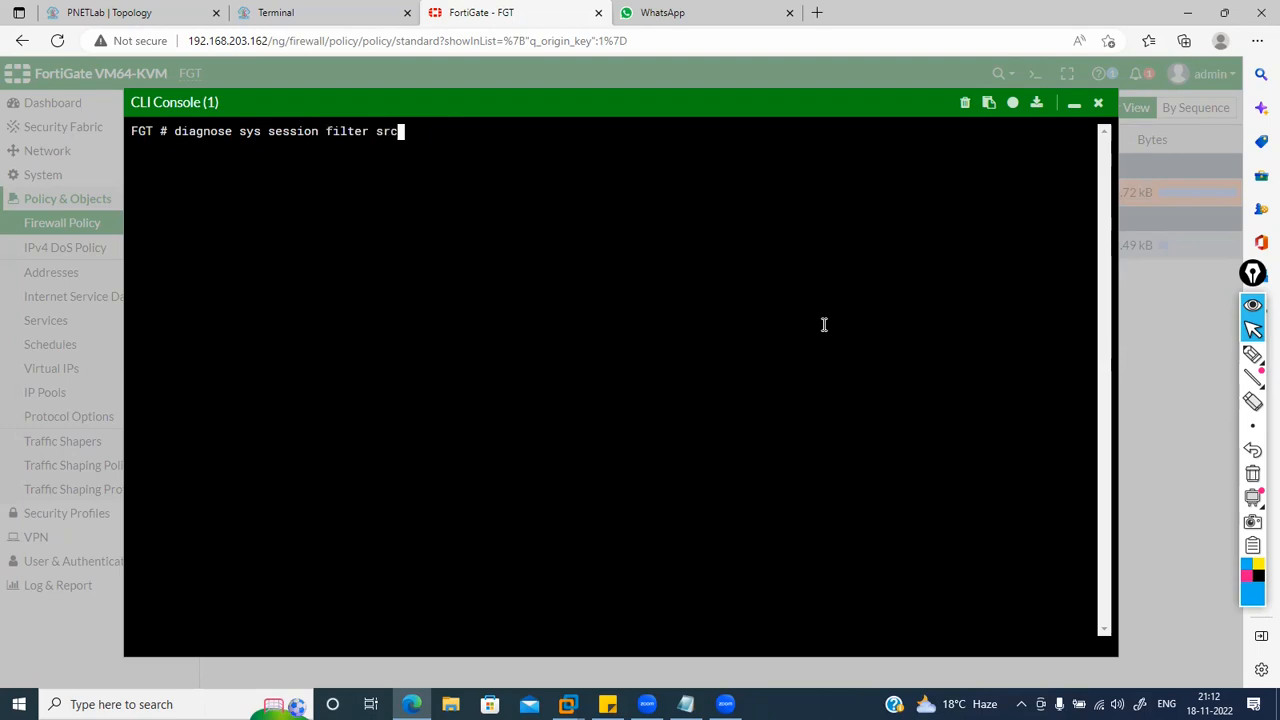
type("172.16.10.3")
key("Return")
type("d")
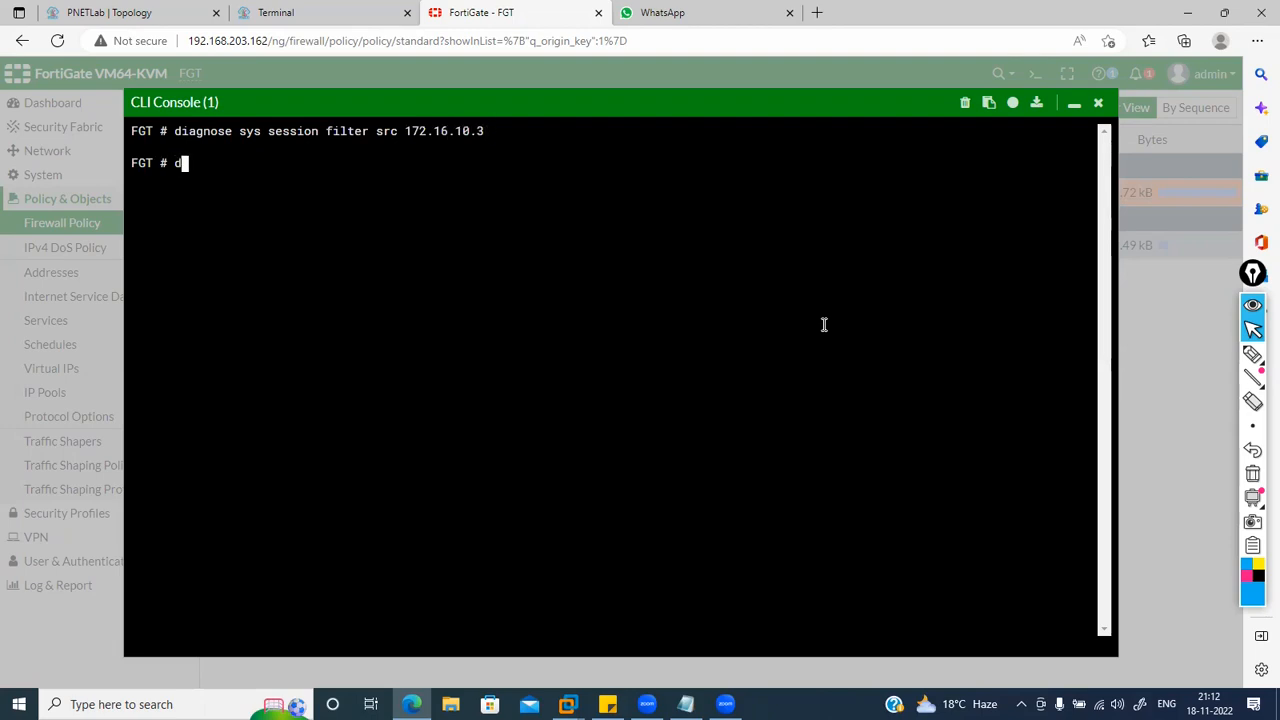
type("iagnose sys session clear")
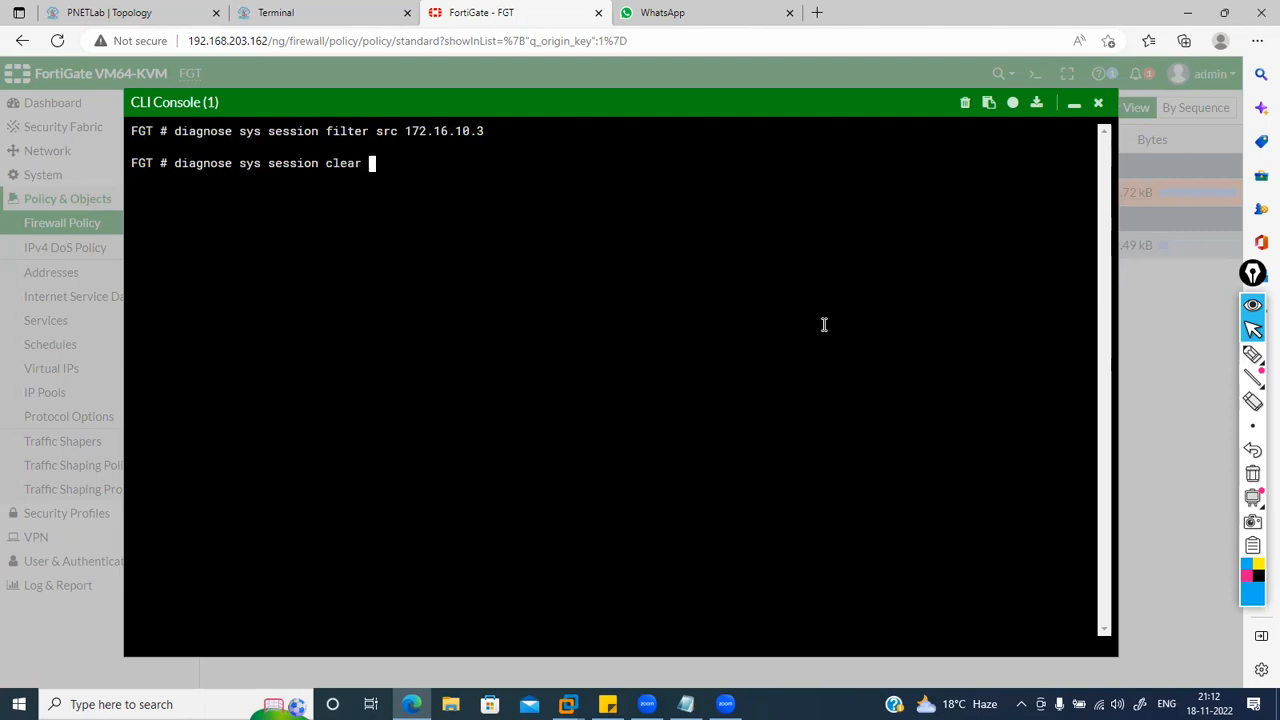
key("Return")
Step: Run 'get system session list', then add '| grep 172.16.10.3', which returns no sessions
left_click(380, 12)
left_click(450, 12)
type("get sy")
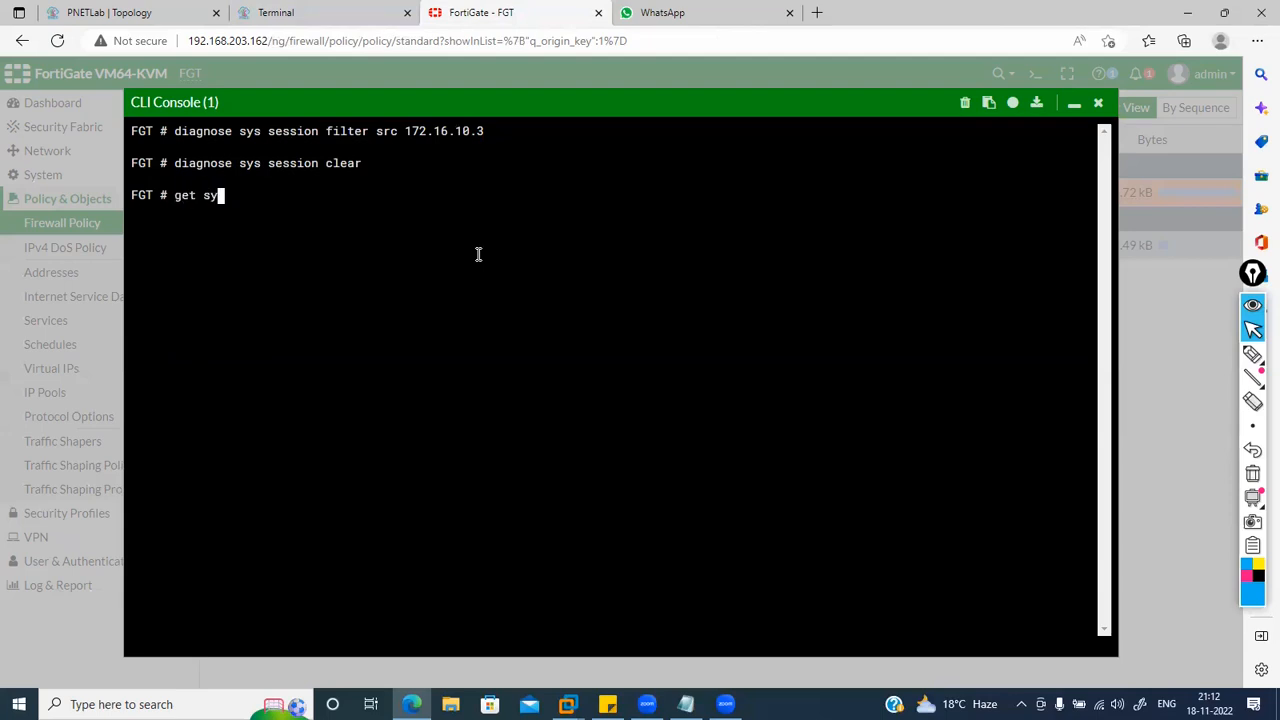
type("stem session list")
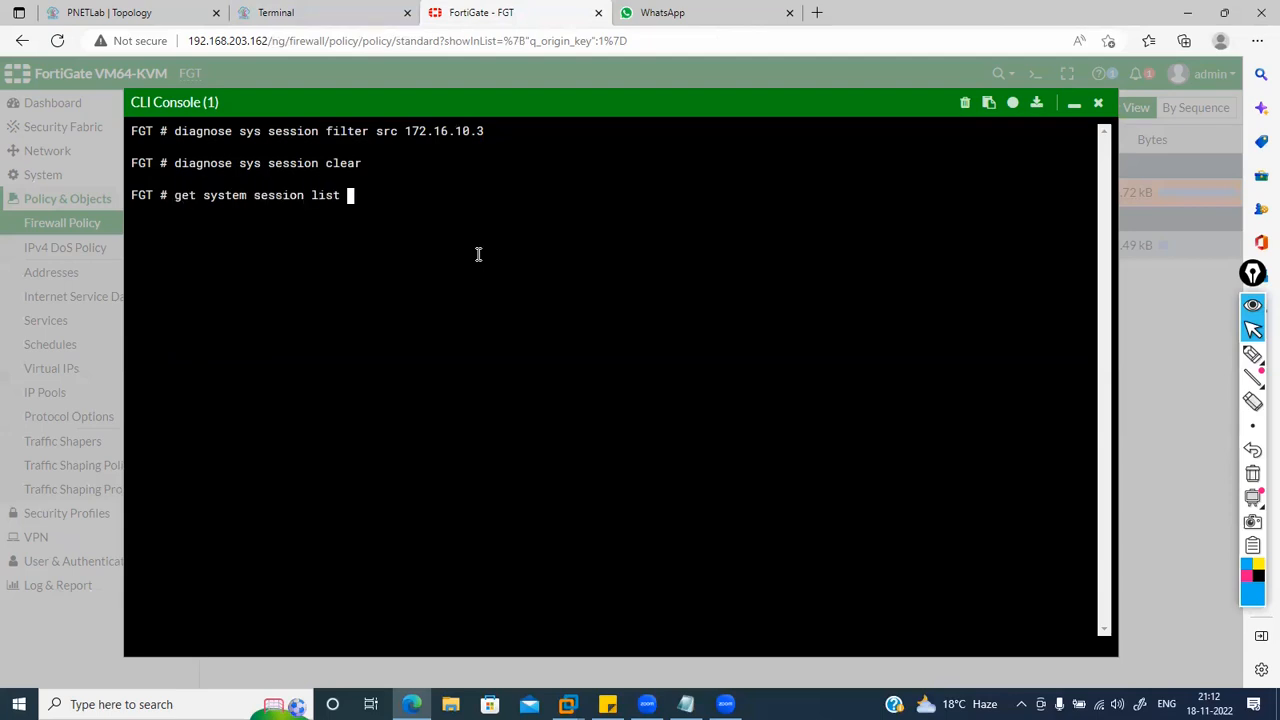
key("Return")
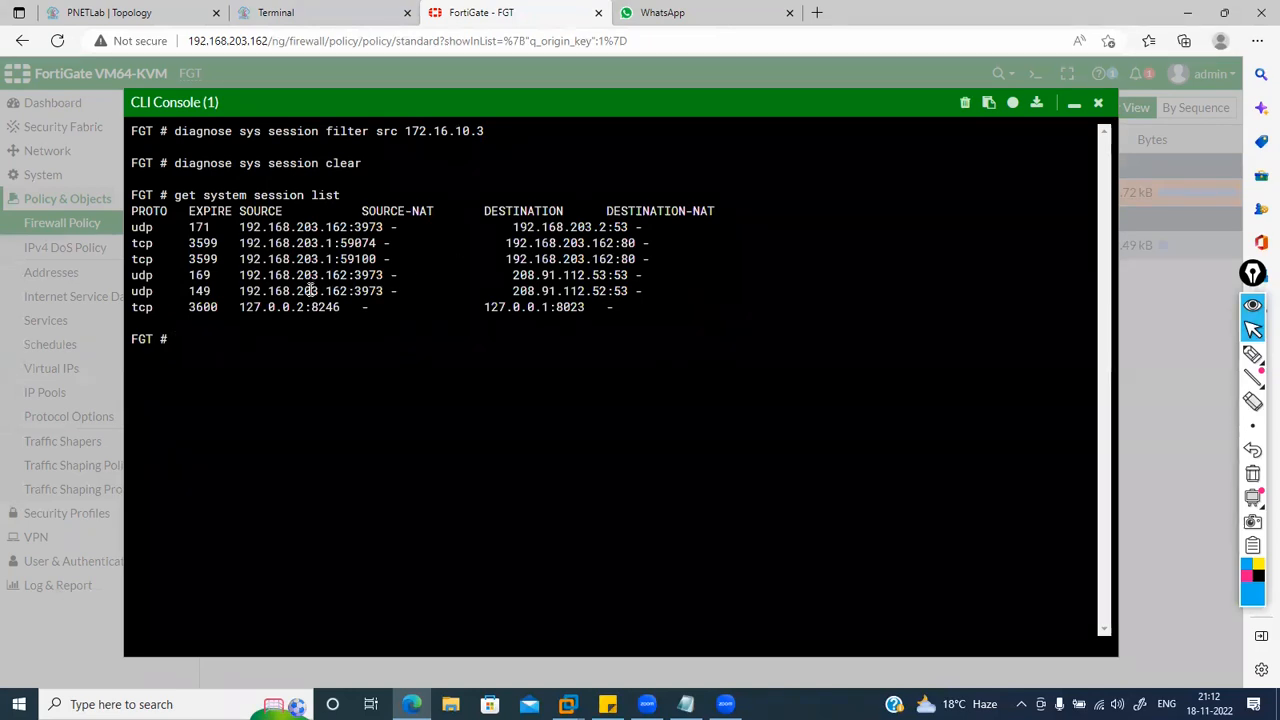
key("Up")
type("|")
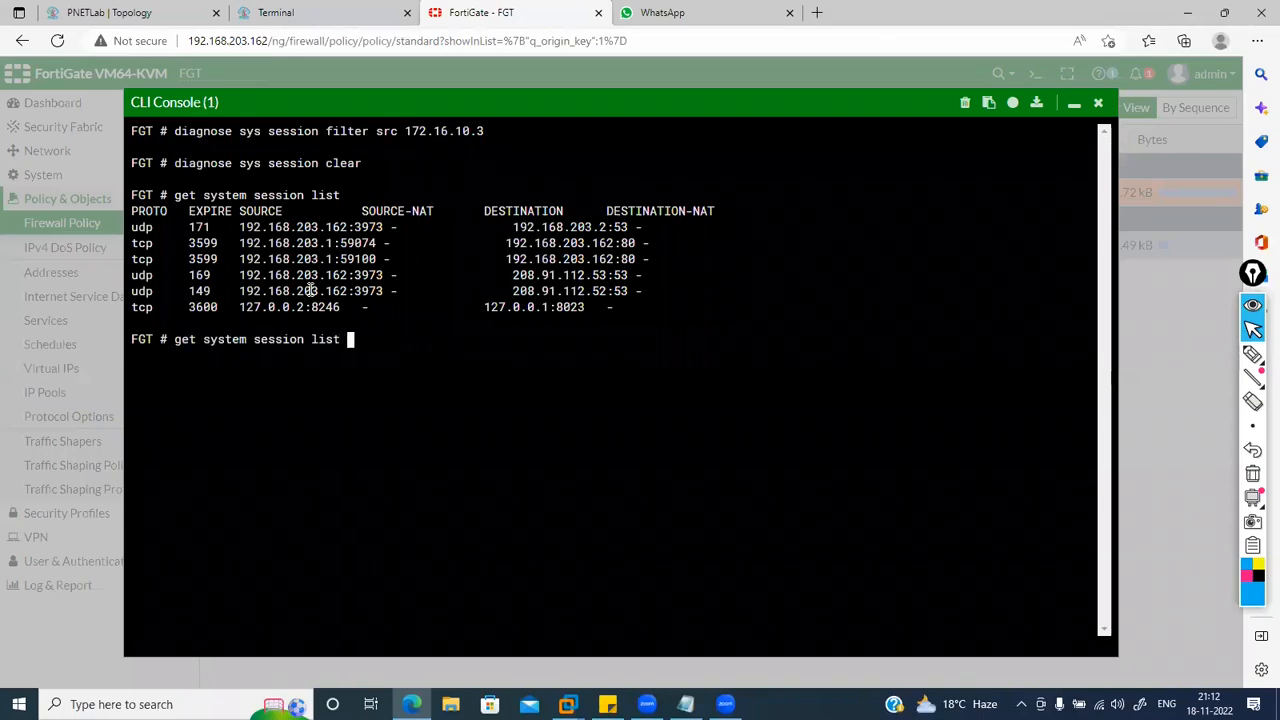
type(" grep 172.16.10.3")
key("Return")
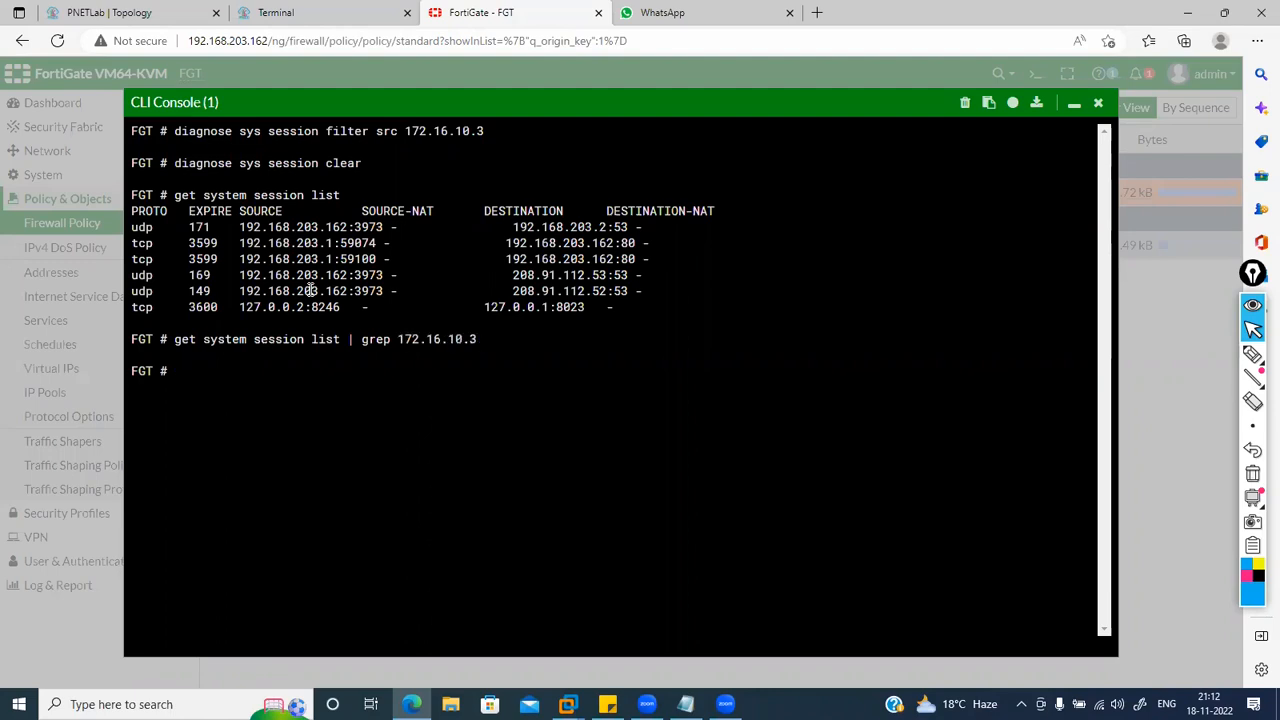
key("Up")
key("Return")
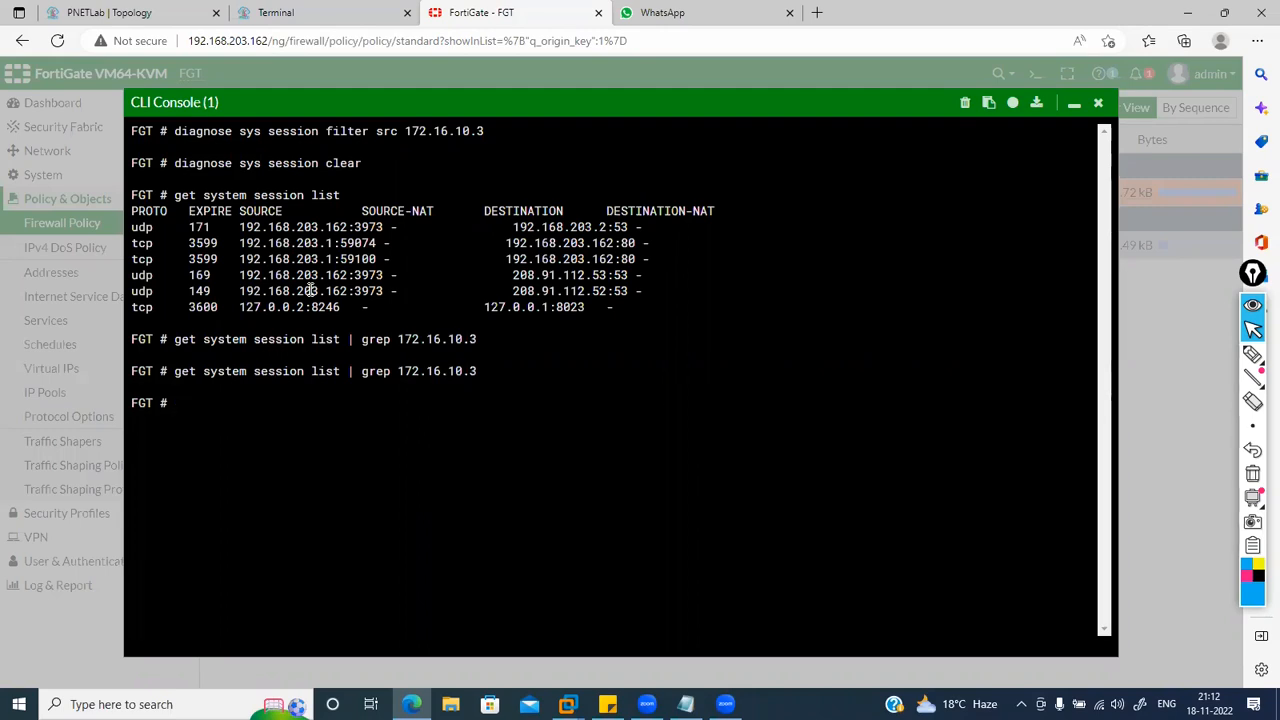
left_click(336, 10)
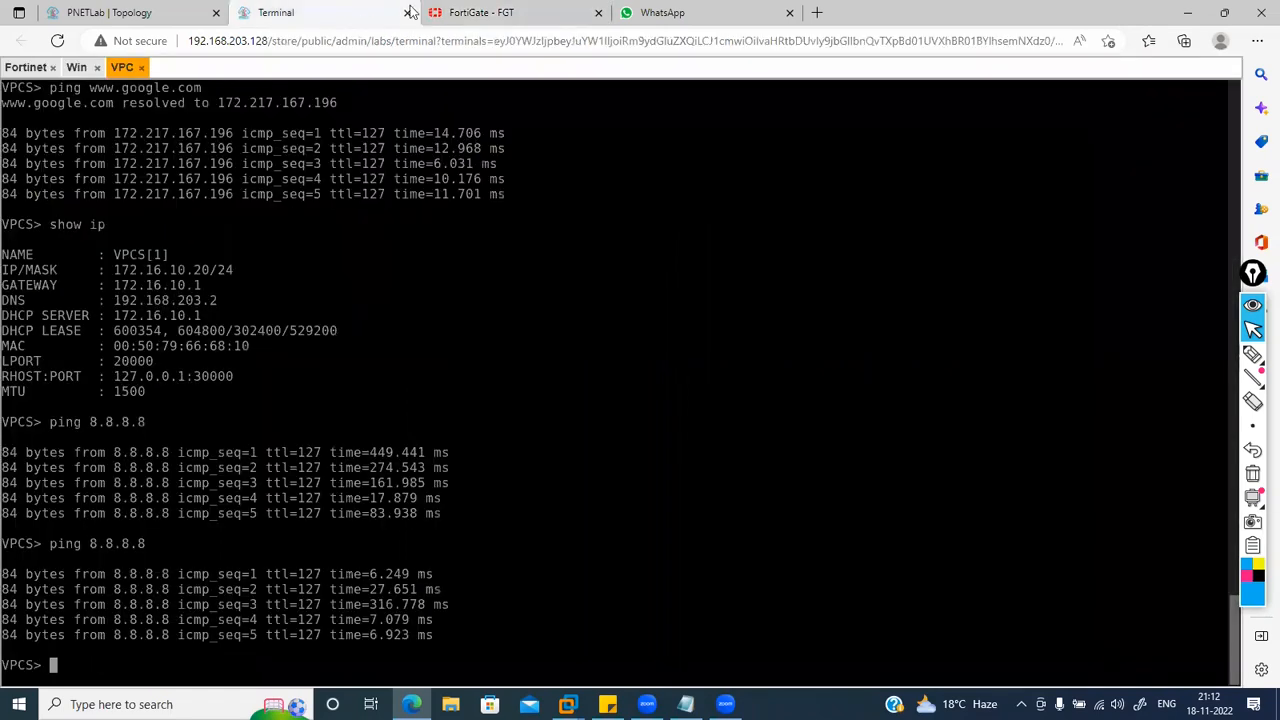
Step: On the Windows client, confirm 172.16.10.3 via ipconfig and reload the Gmail page
left_click(76, 67)
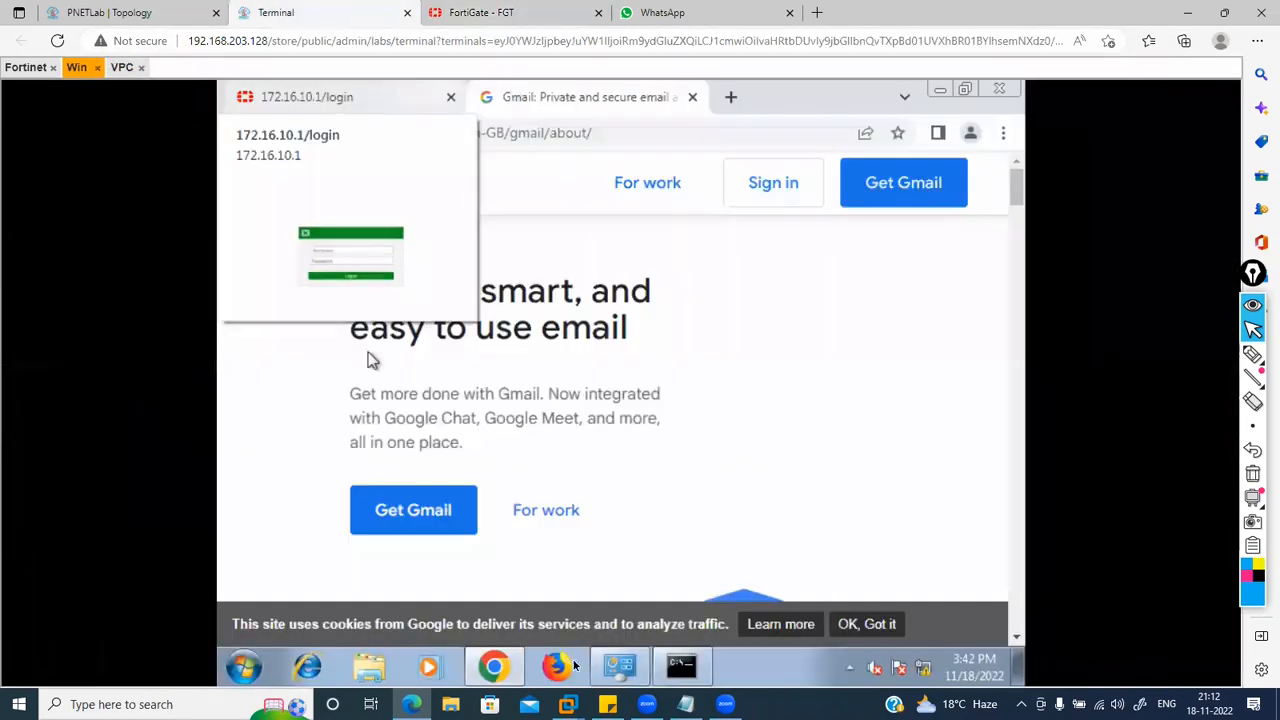
left_click(681, 666)
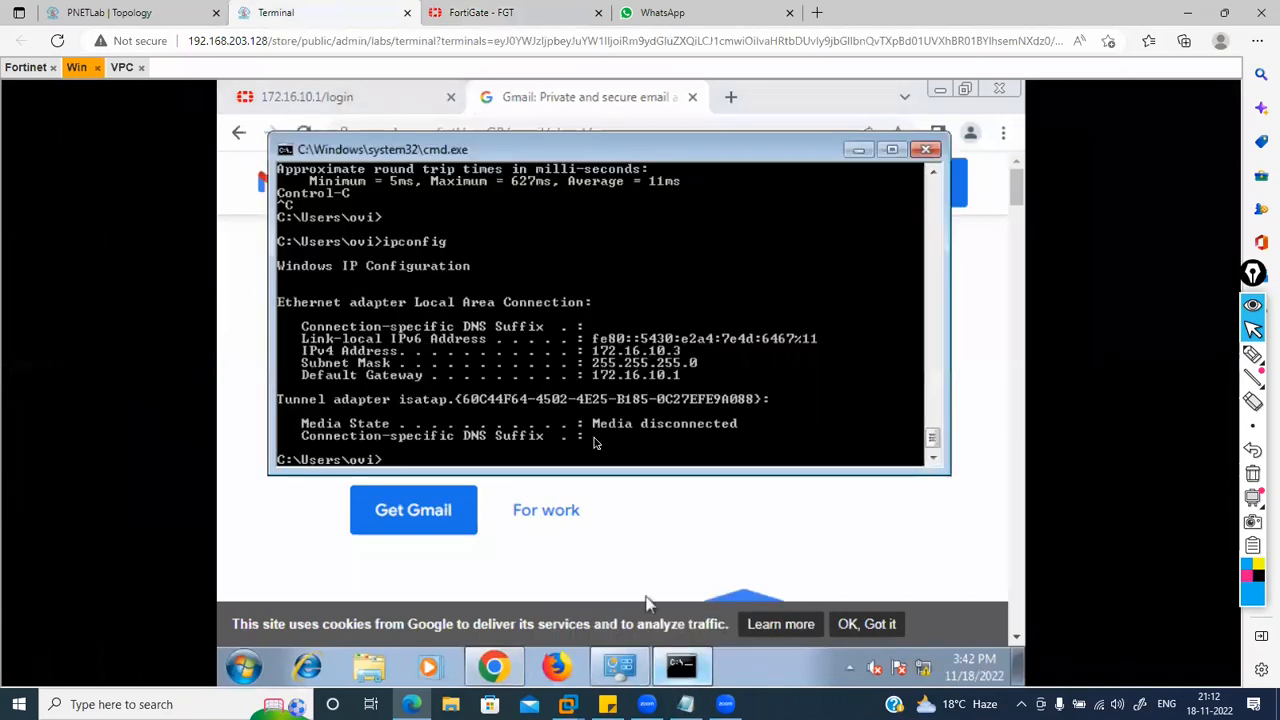
left_click(640, 507)
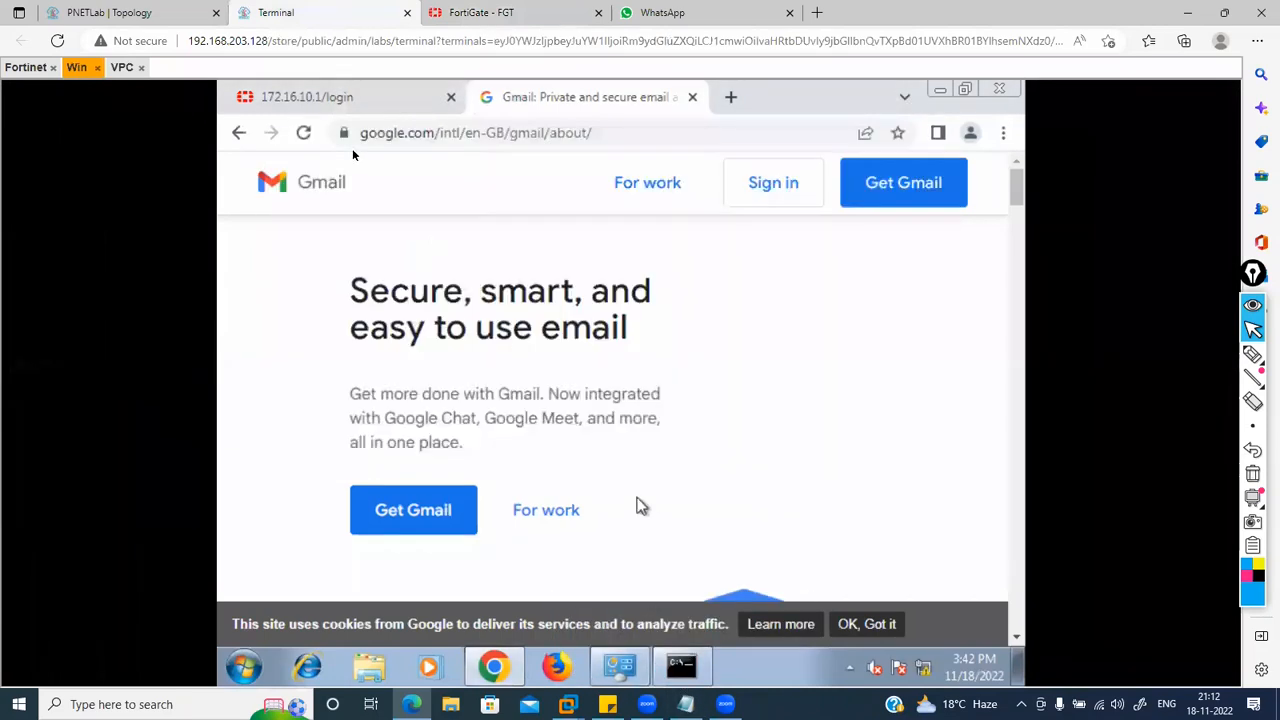
left_click(305, 136)
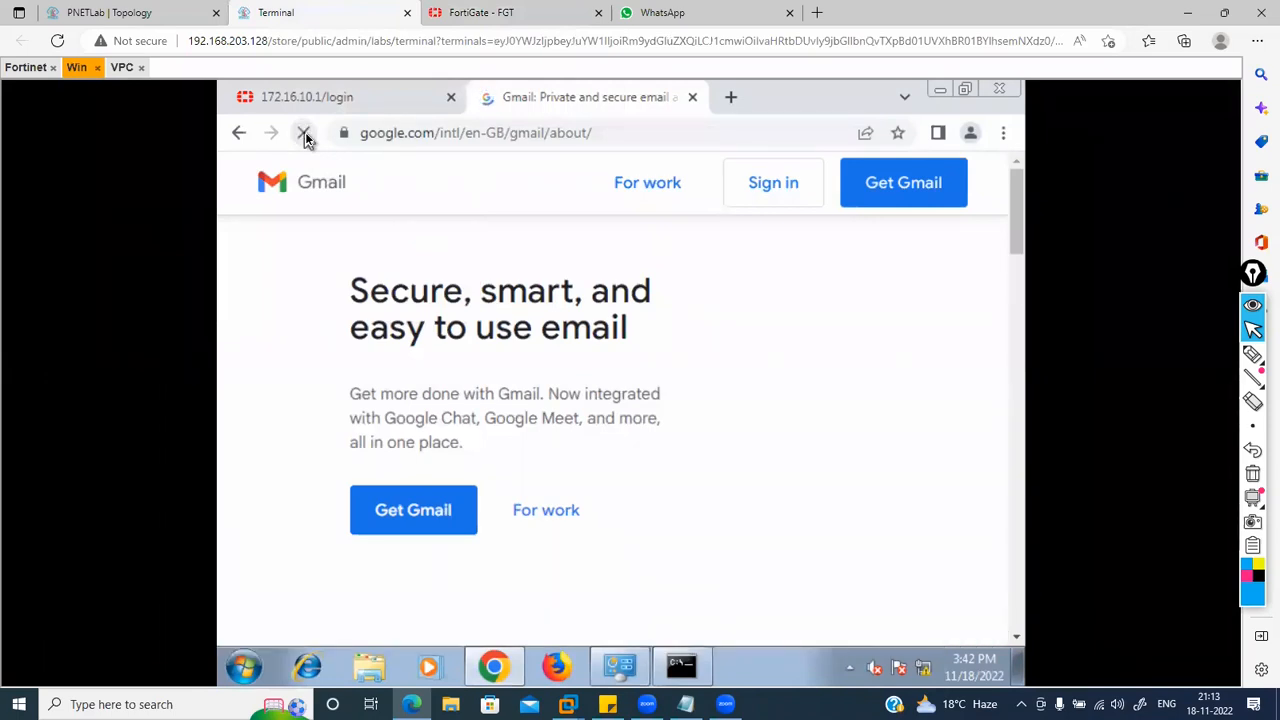
Step: Rerun the 172.16.10.3 session filter, now showing traffic NATed to 192.168.203.163
left_click(522, 12)
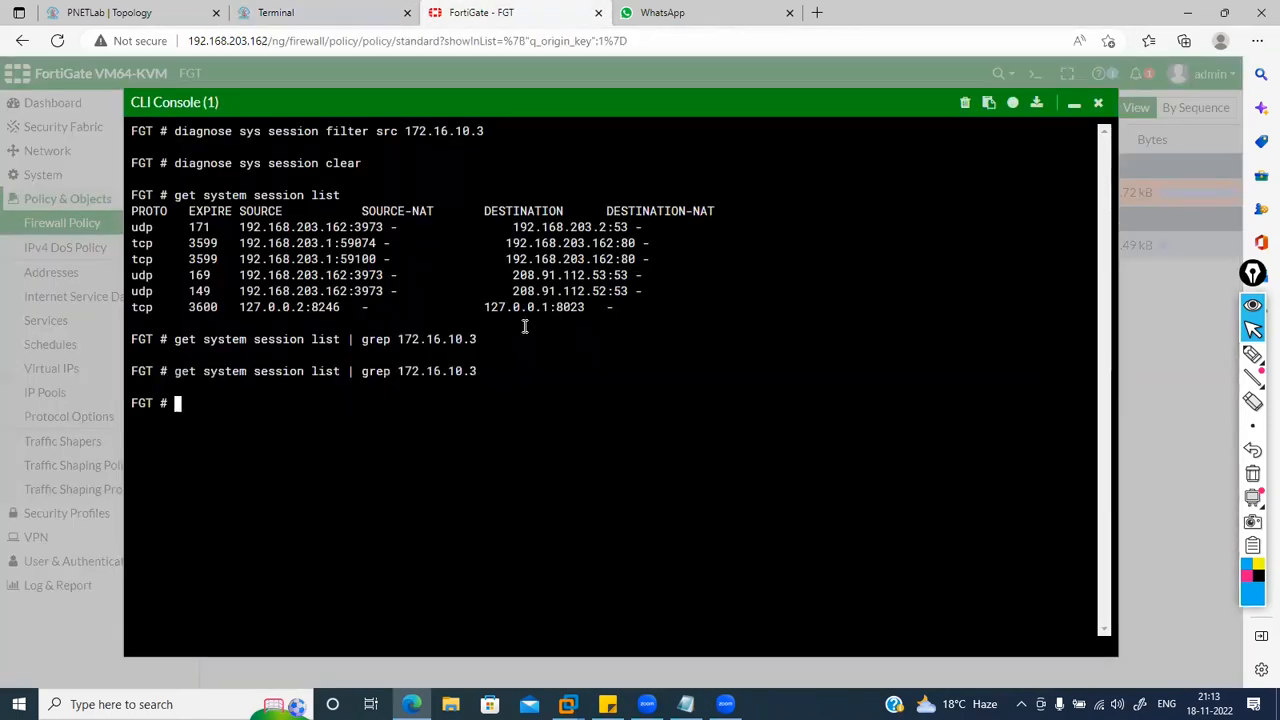
key("Up")
key("Return")
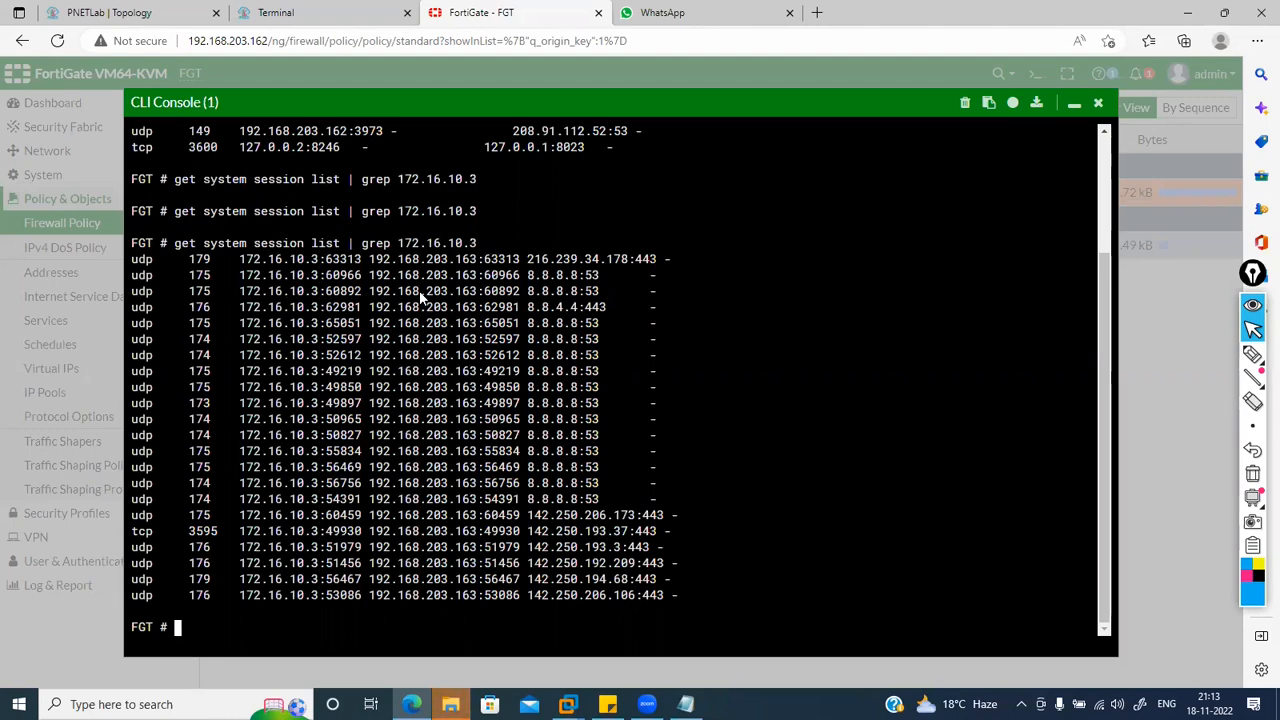
Step: With the annotation pen, box the translated address 192.168.203.163 in the first session entry
left_click(1252, 354)
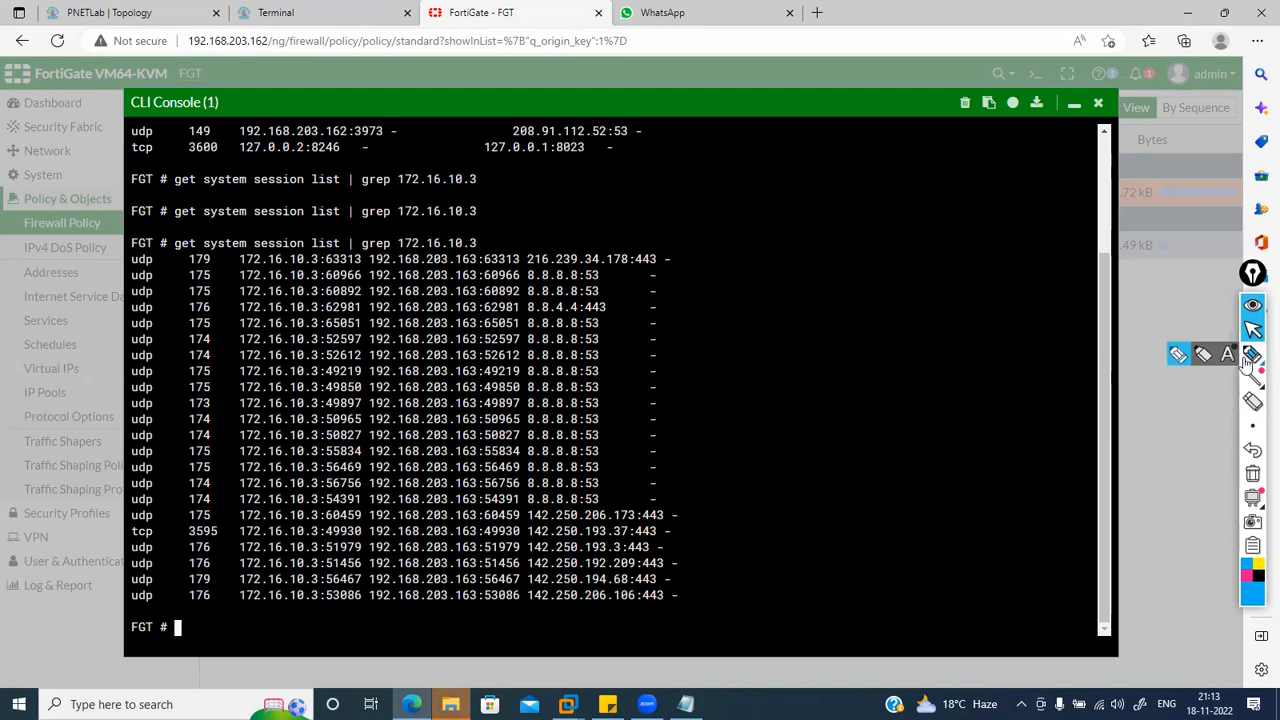
left_click(1178, 354)
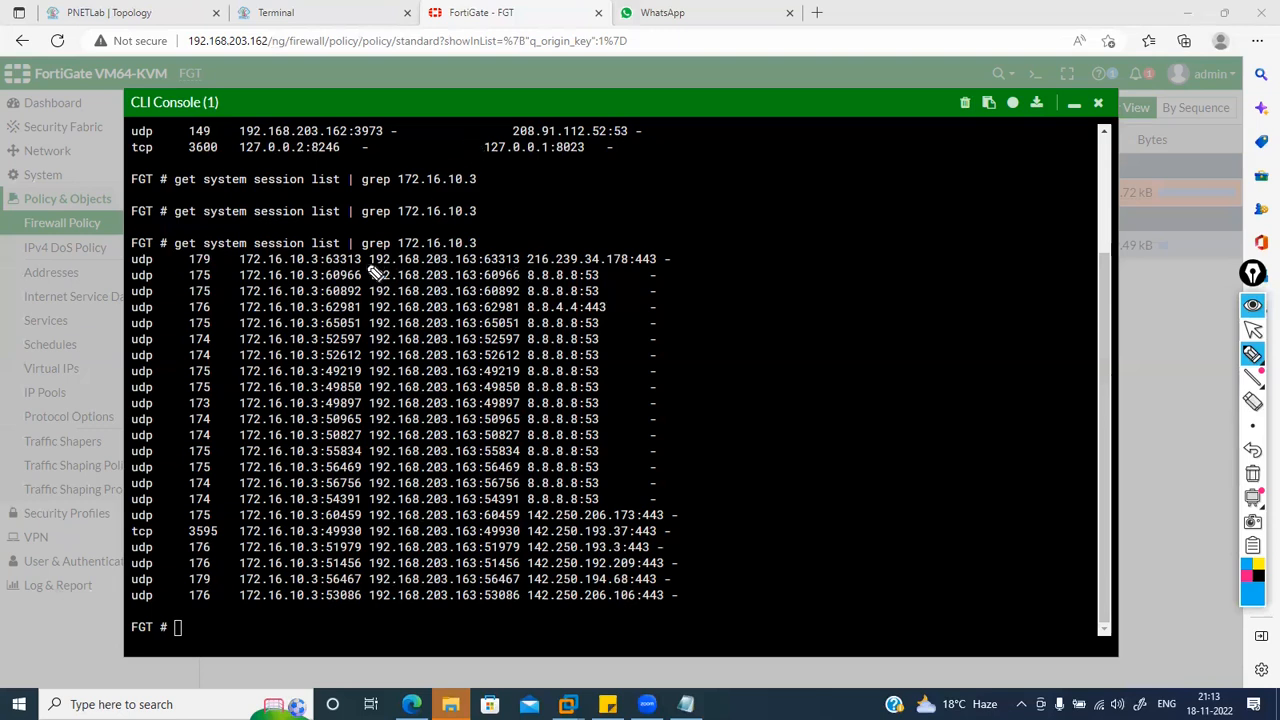
mouse_move(372, 266)
left_mouse_down()
mouse_move(488, 268)
mouse_move(492, 252)
mouse_move(385, 249)
mouse_move(368, 266)
left_mouse_up()
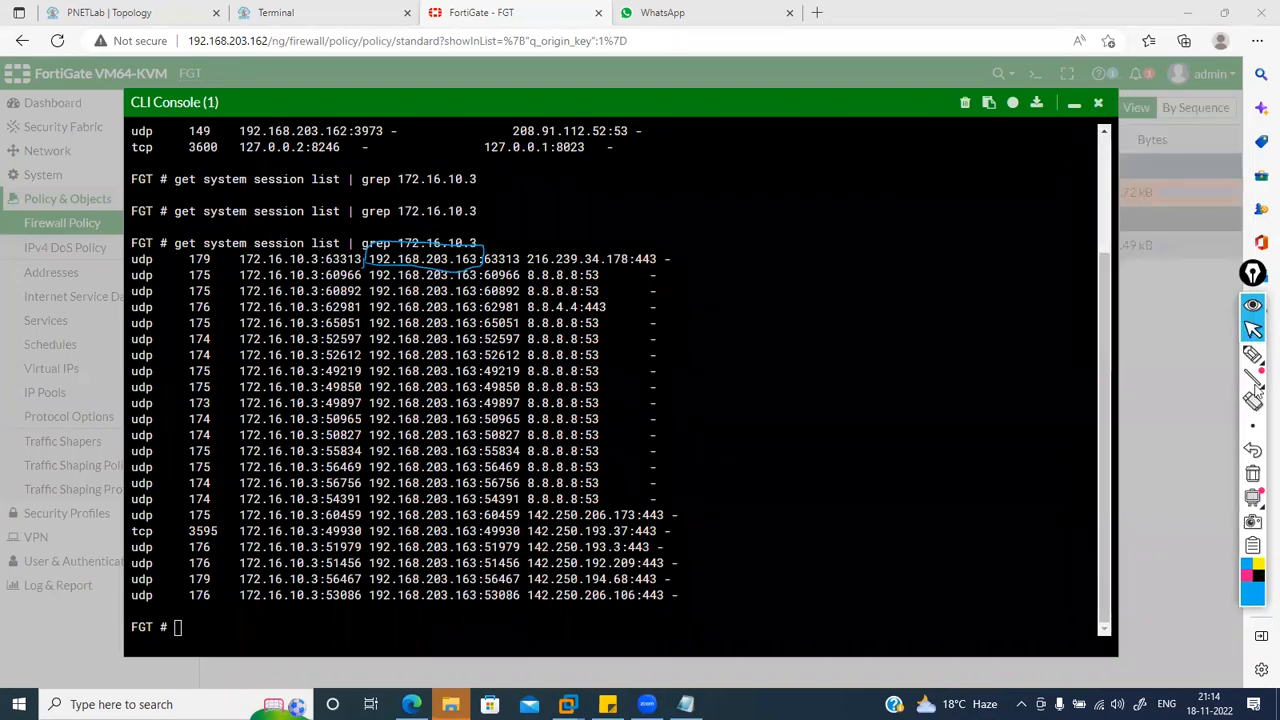
left_click(1253, 353)
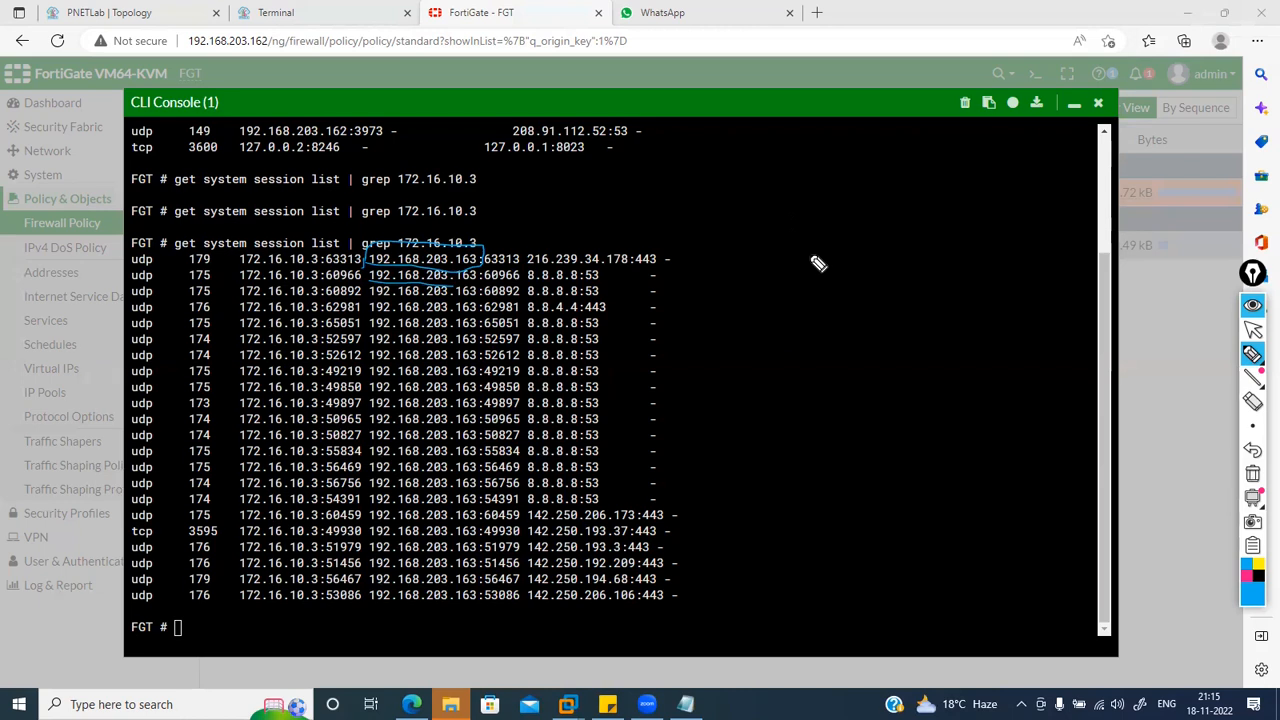
Step: Sketch the firewall with hosts 10.1 and 10.2 and an underlined 1500 over the output
left_click_drag(787, 279, 790, 257)
mouse_move(789, 255)
left_mouse_down()
mouse_move(895, 268)
mouse_move(762, 278)
left_mouse_up()
left_click_drag(803, 275, 730, 330)
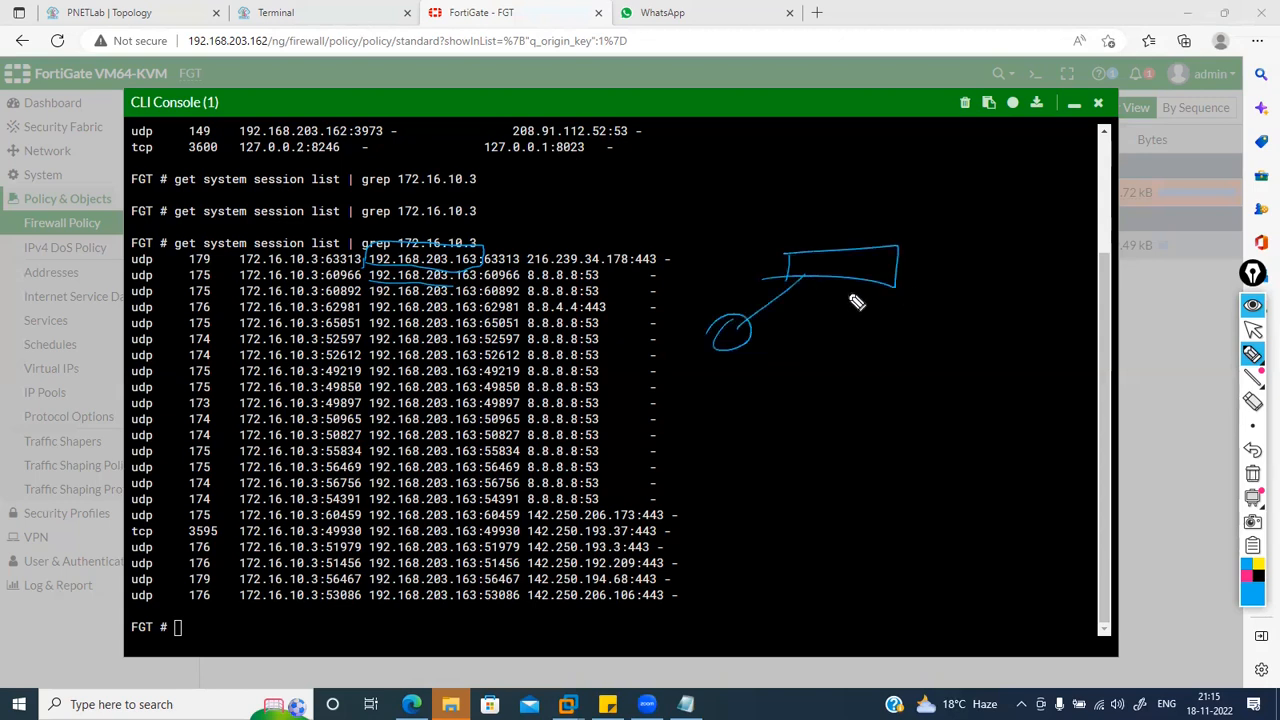
left_click_drag(688, 377, 696, 364)
left_click(712, 375)
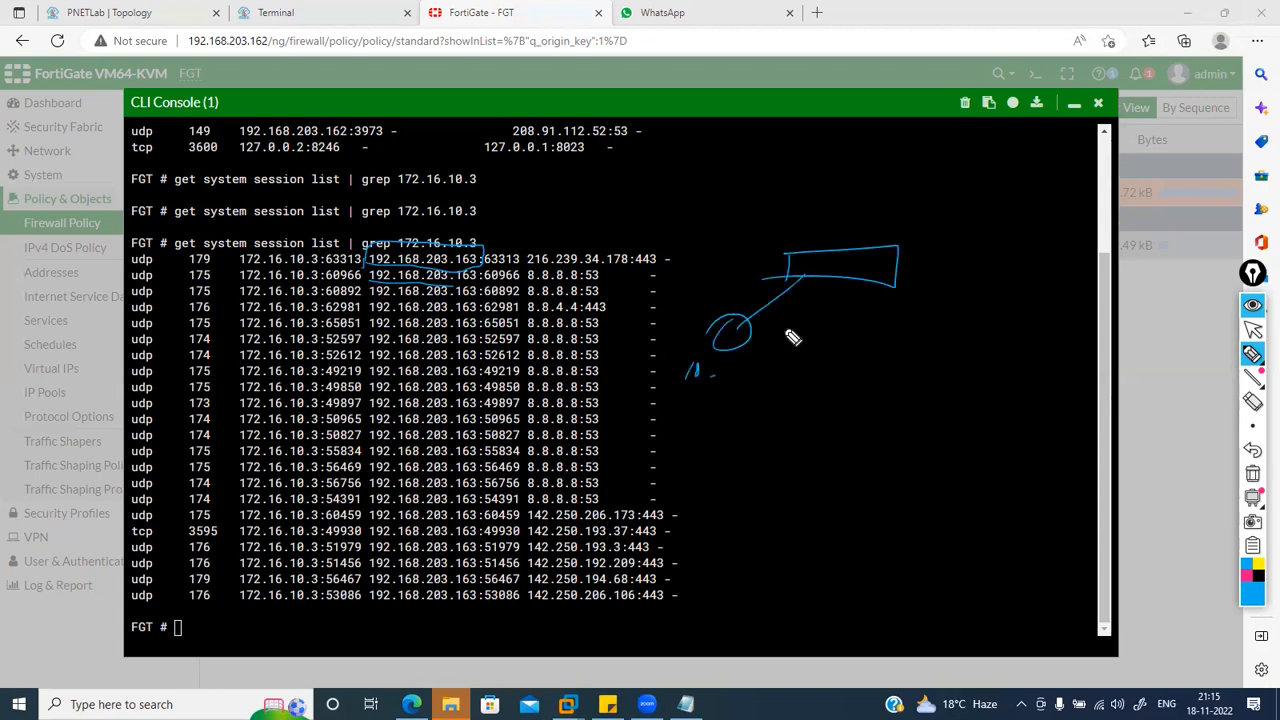
mouse_move(836, 278)
left_mouse_down()
mouse_move(789, 359)
mouse_move(720, 375)
left_mouse_up()
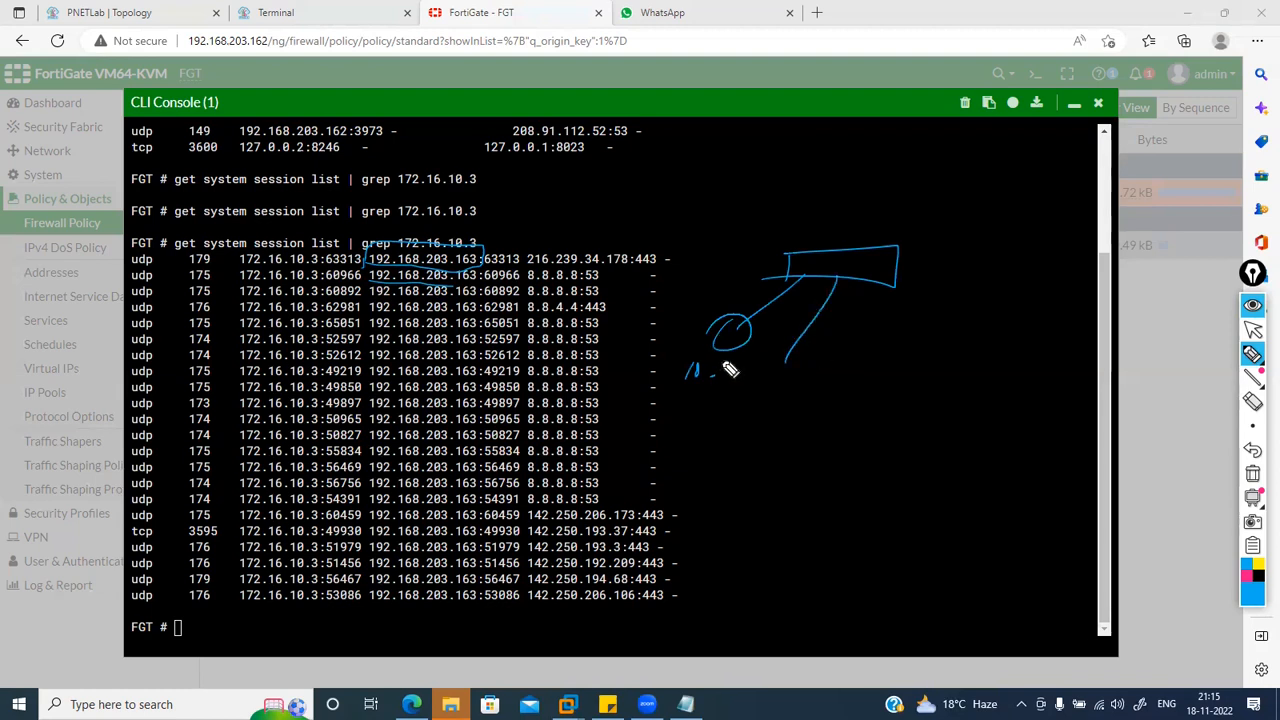
left_click_drag(800, 349, 796, 351)
left_click_drag(752, 398, 749, 412)
left_click_drag(768, 398, 828, 410)
left_click(786, 409)
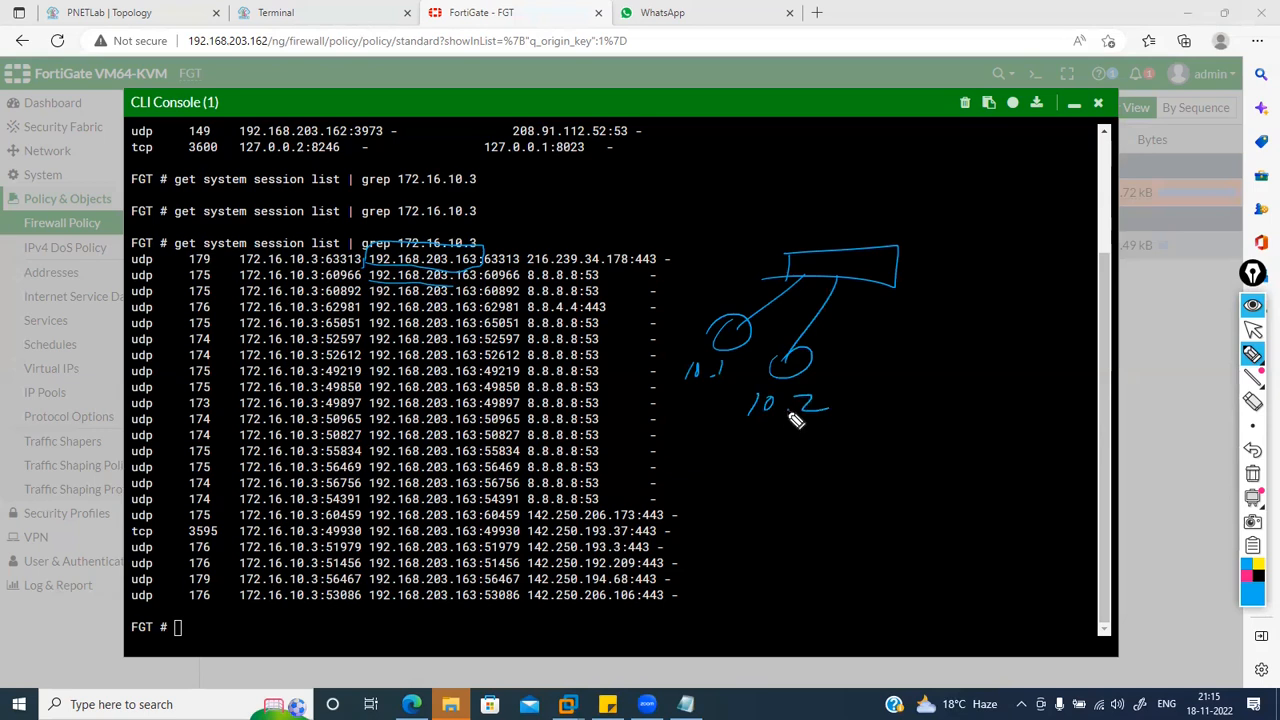
mouse_move(843, 360)
left_mouse_down()
mouse_move(843, 378)
mouse_move(886, 363)
left_mouse_up()
left_click_drag(900, 363, 900, 363)
left_click_drag(832, 398, 915, 389)
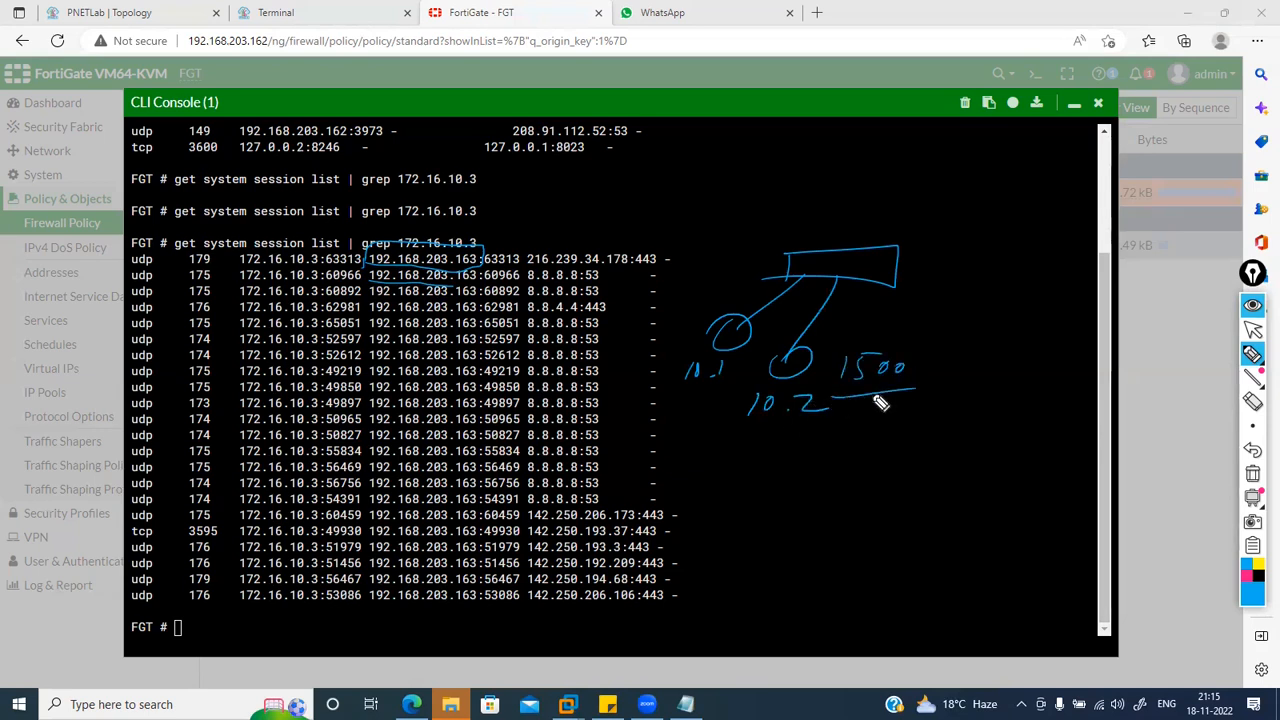
Step: Add a circled marker and the word 'Pool', then clear all drawings
left_click_drag(1007, 210, 983, 224)
left_click_drag(994, 203, 1073, 246)
mouse_move(936, 265)
left_mouse_down()
mouse_move(930, 292)
mouse_move(986, 286)
mouse_move(937, 309)
mouse_move(946, 297)
mouse_move(940, 323)
mouse_move(956, 286)
mouse_move(942, 300)
left_mouse_up()
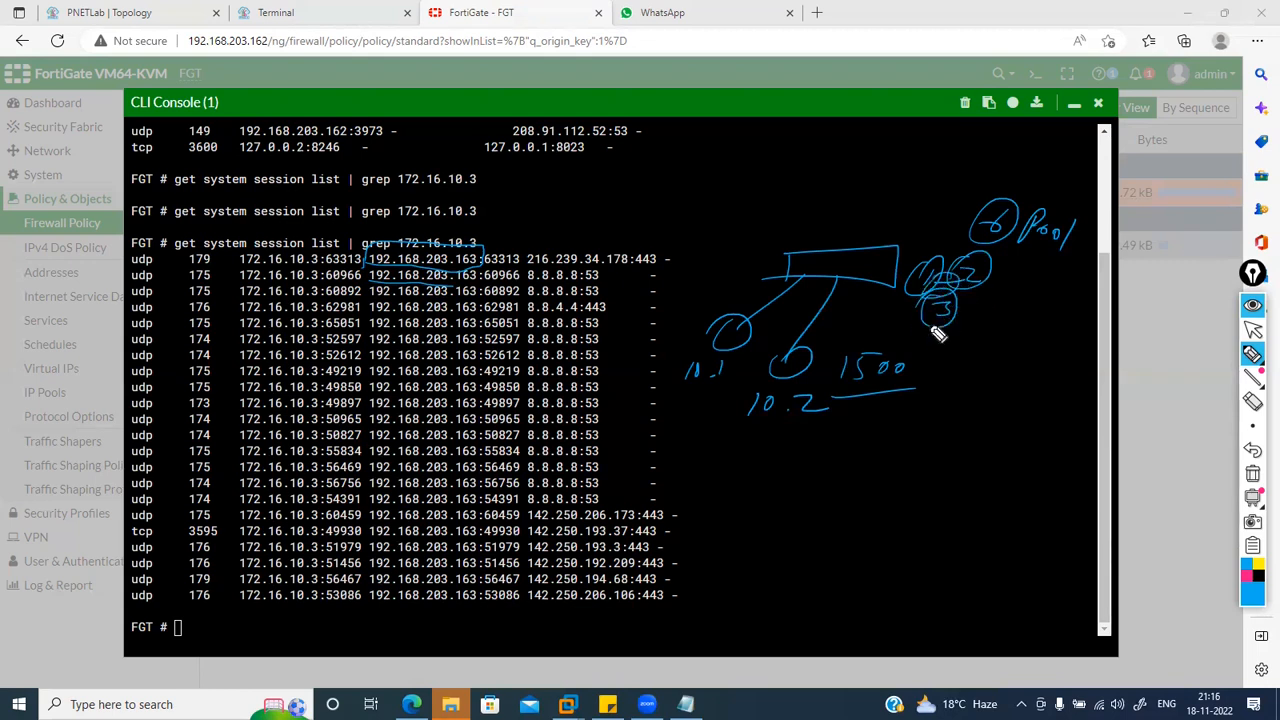
left_click(1252, 476)
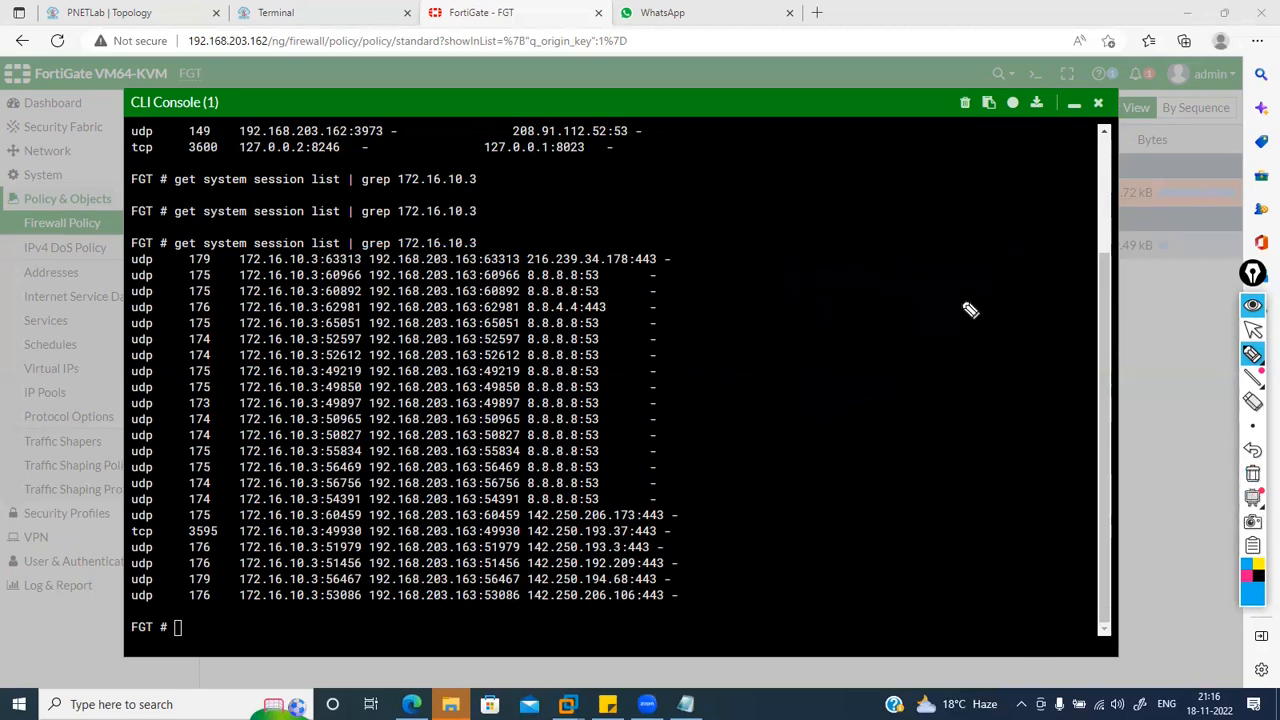
mouse_move(752, 228)
left_mouse_down()
mouse_move(746, 250)
mouse_move(889, 209)
mouse_move(923, 211)
mouse_move(911, 226)
left_mouse_up()
left_click_drag(726, 262, 922, 247)
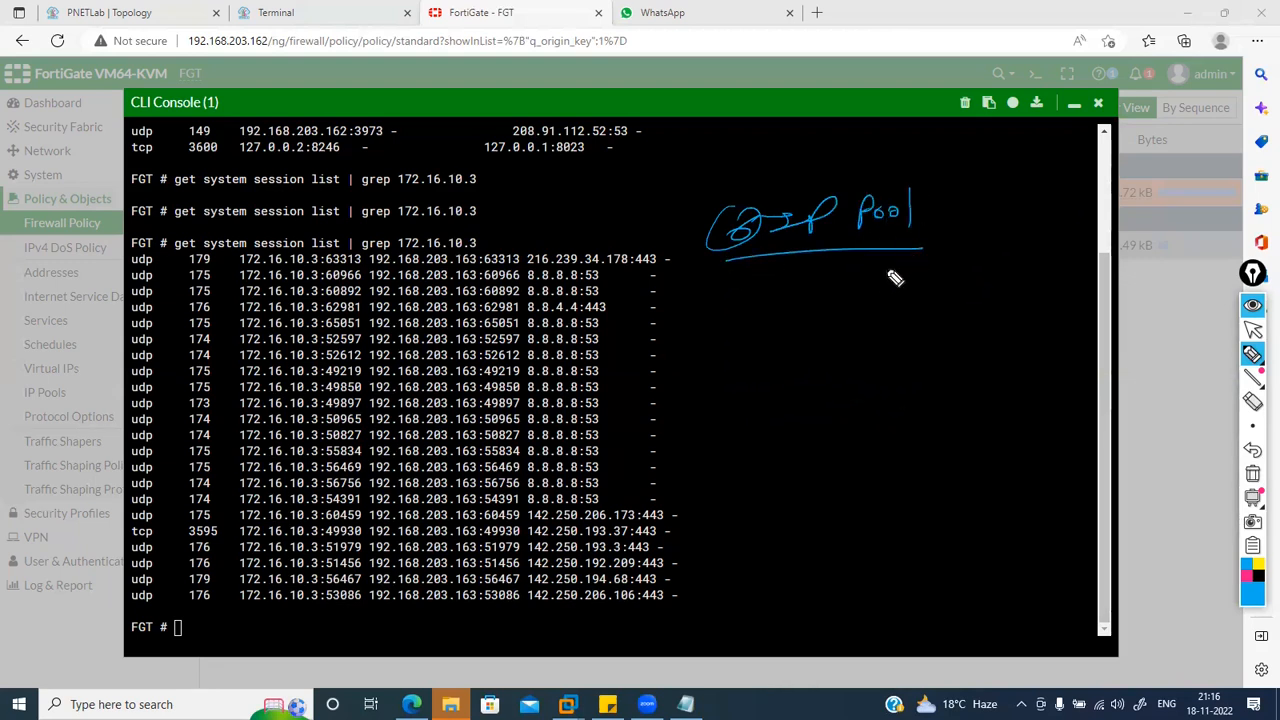
left_click(1252, 476)
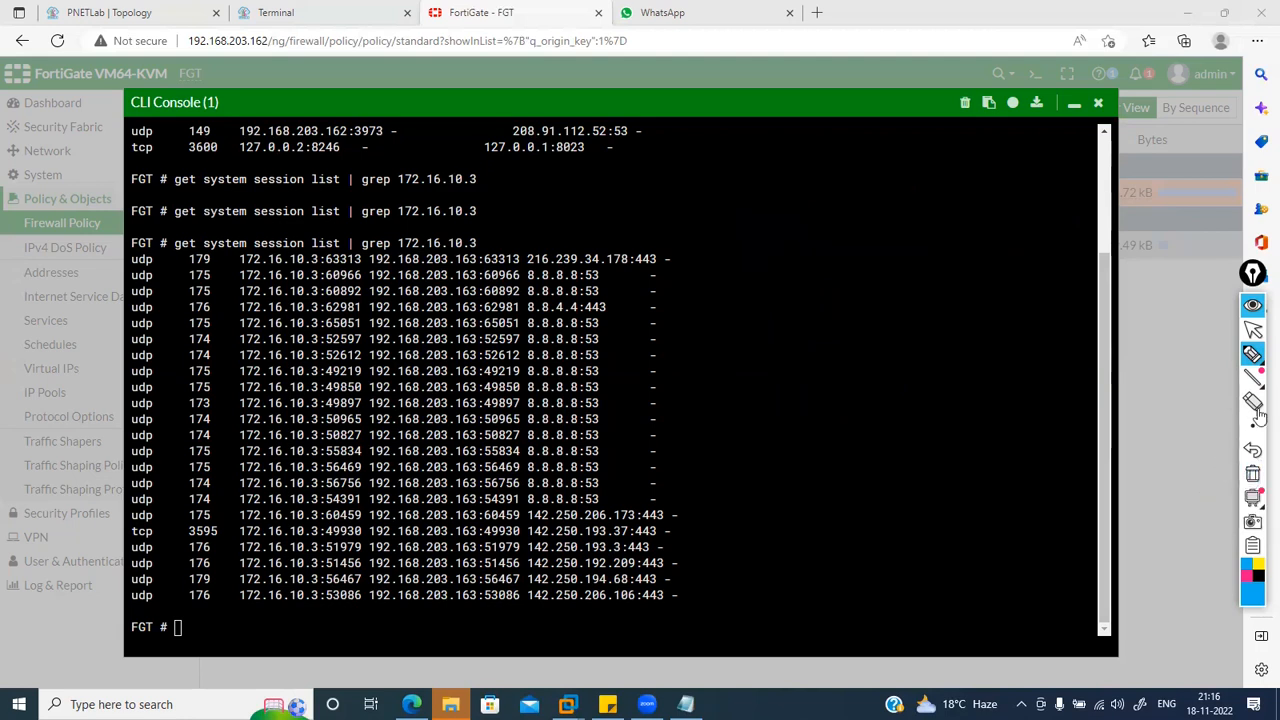
left_click(1253, 334)
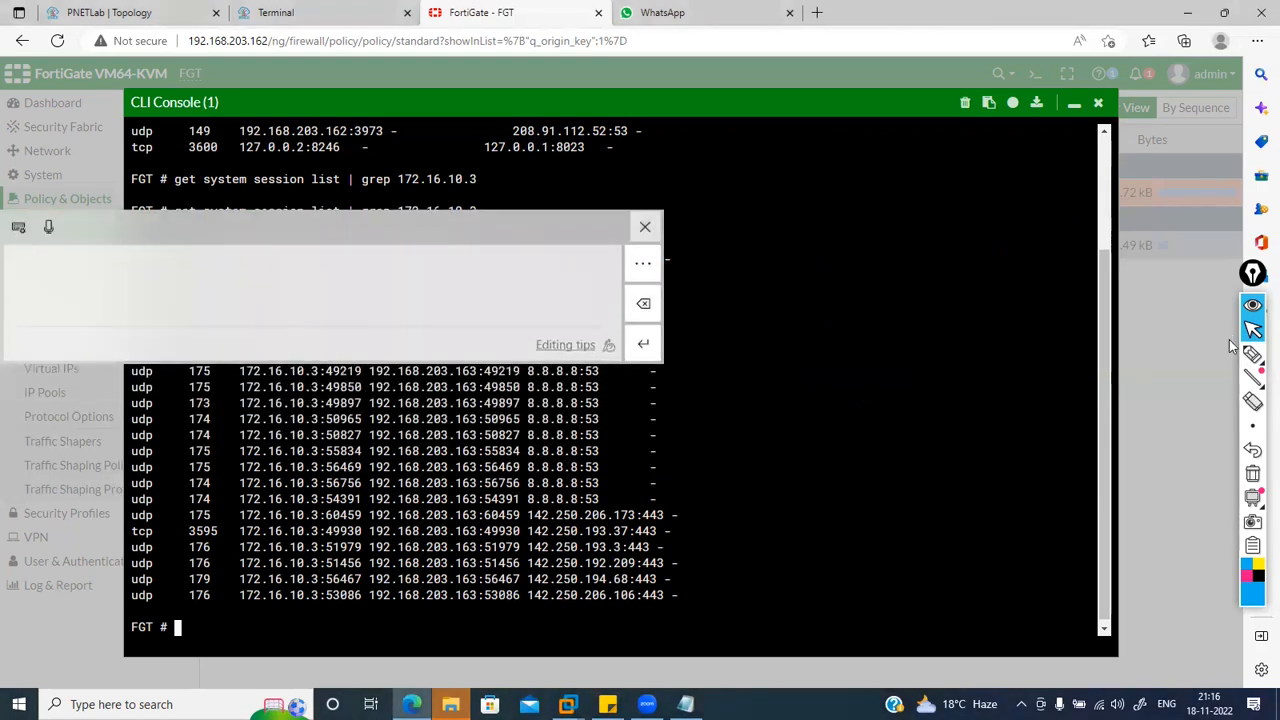
left_click(646, 226)
left_click(1253, 333)
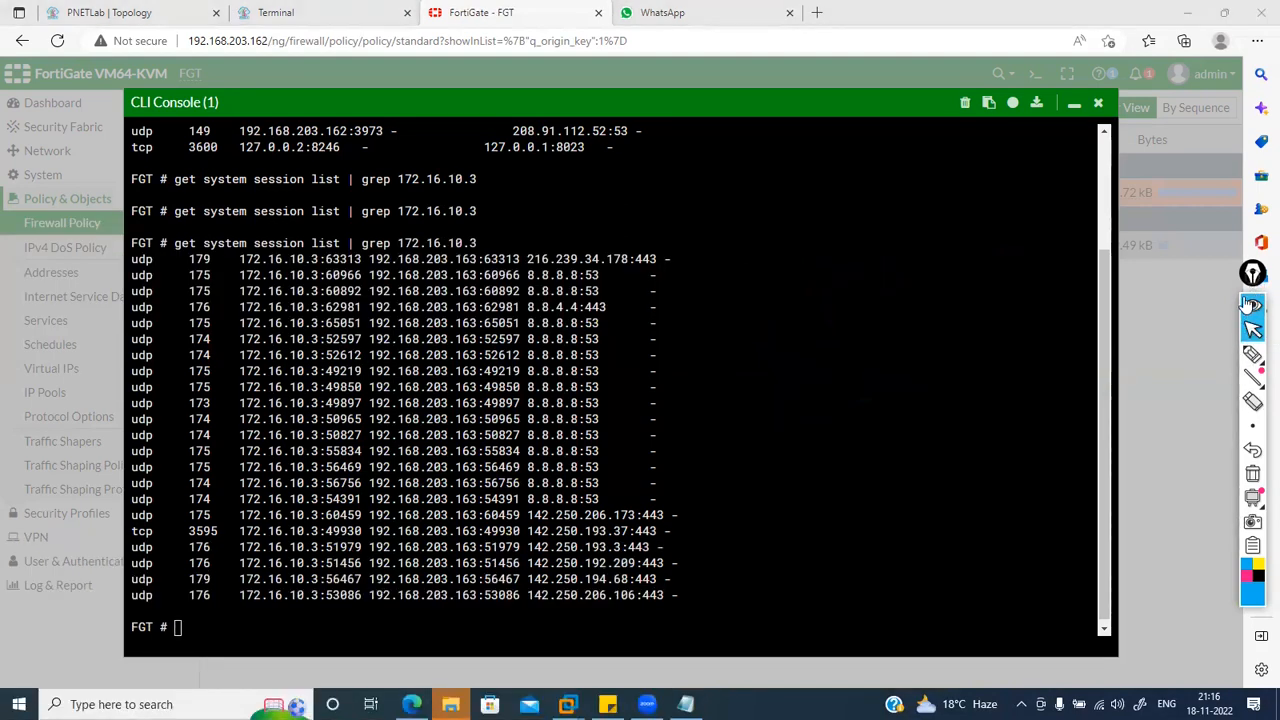
left_click(1253, 308)
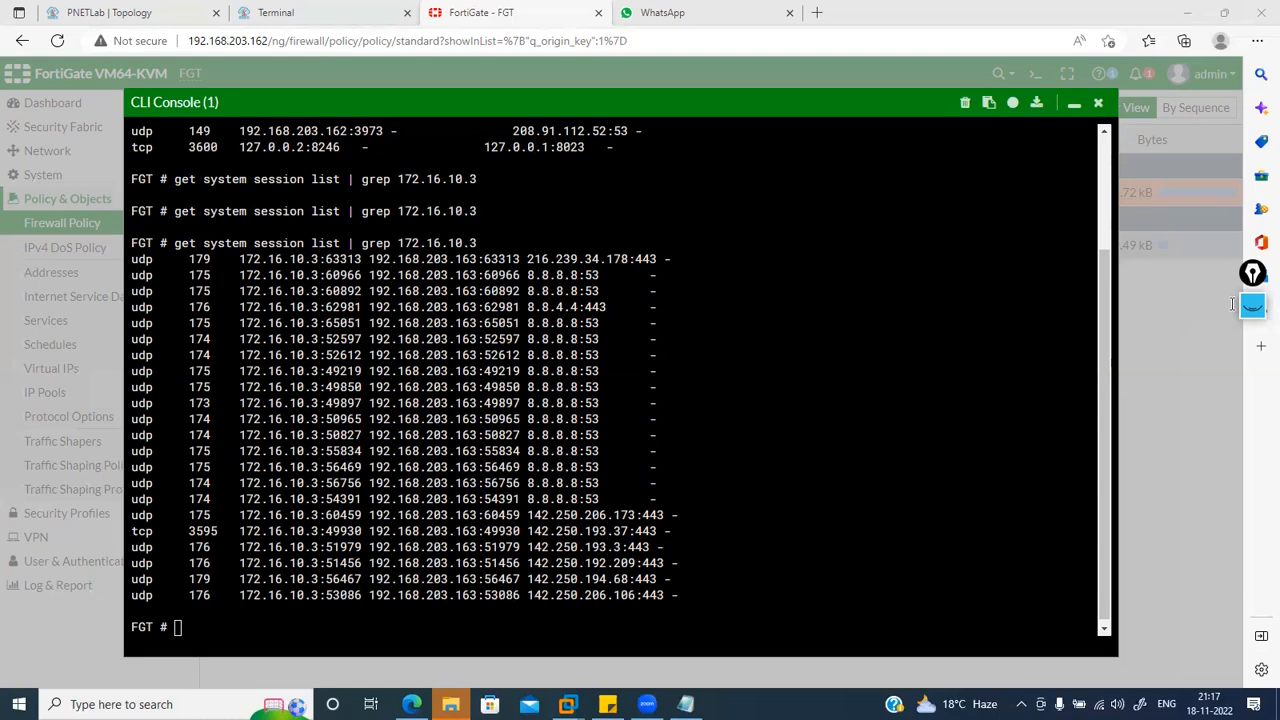
Step: Handwrite 'Destination NAT' across the session output and underline it
left_click(1252, 305)
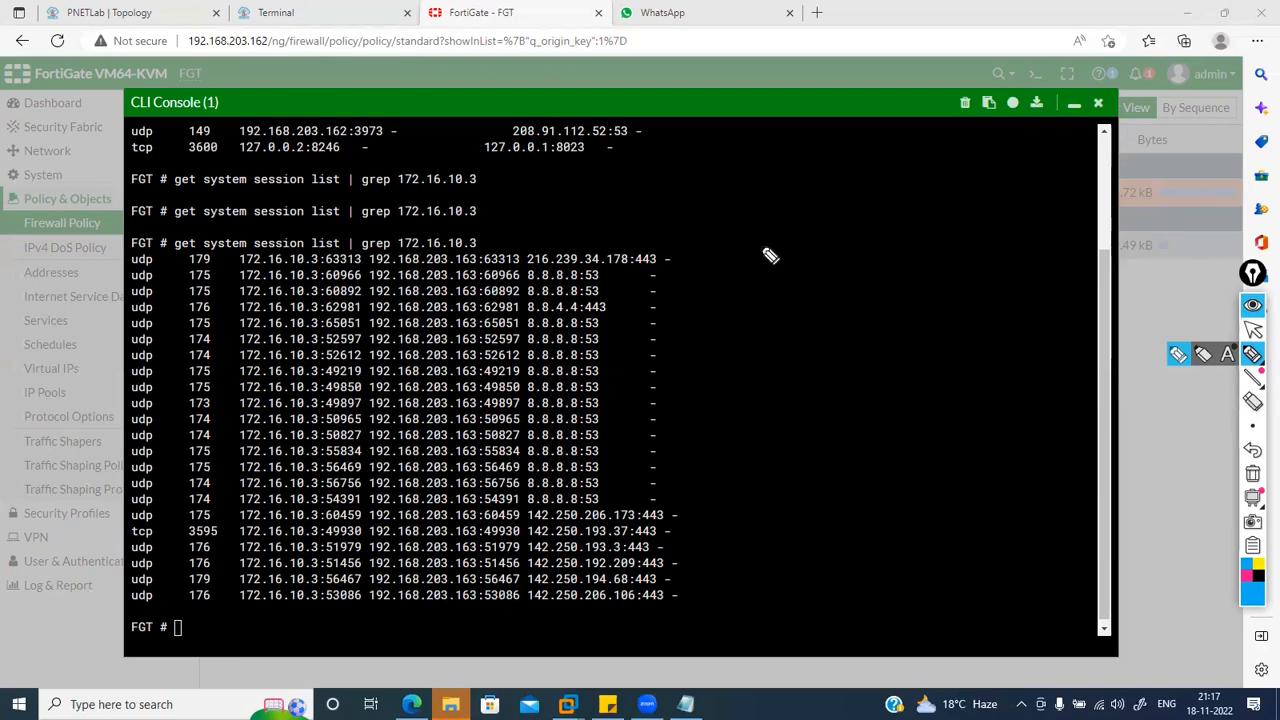
left_click_drag(726, 257, 912, 267)
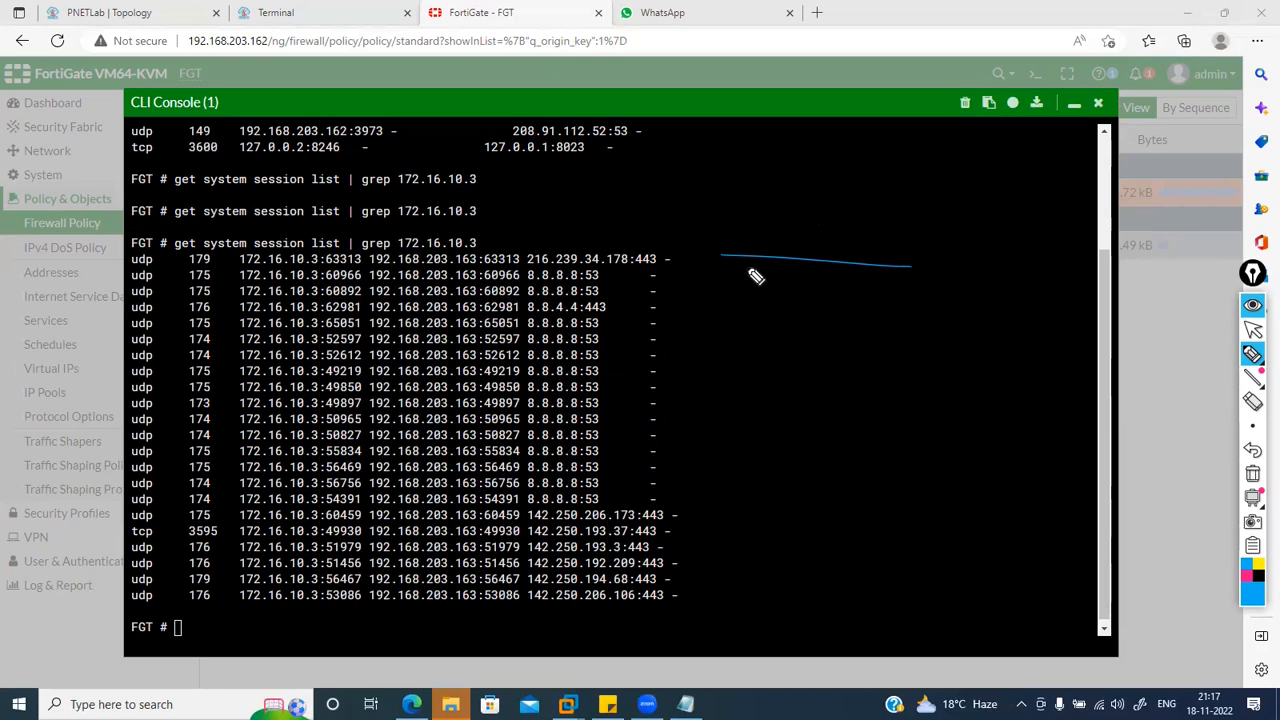
mouse_move(745, 245)
left_mouse_down()
mouse_move(994, 251)
mouse_move(983, 276)
left_mouse_up()
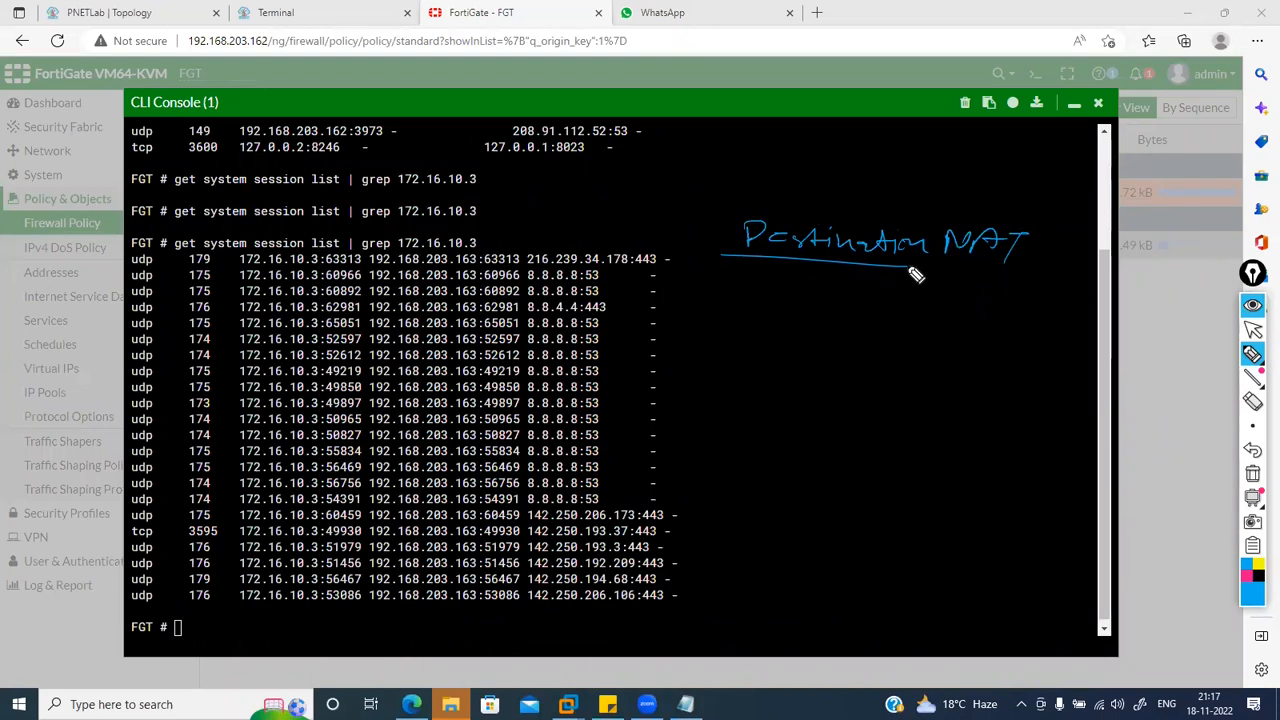
left_click_drag(906, 268, 1040, 280)
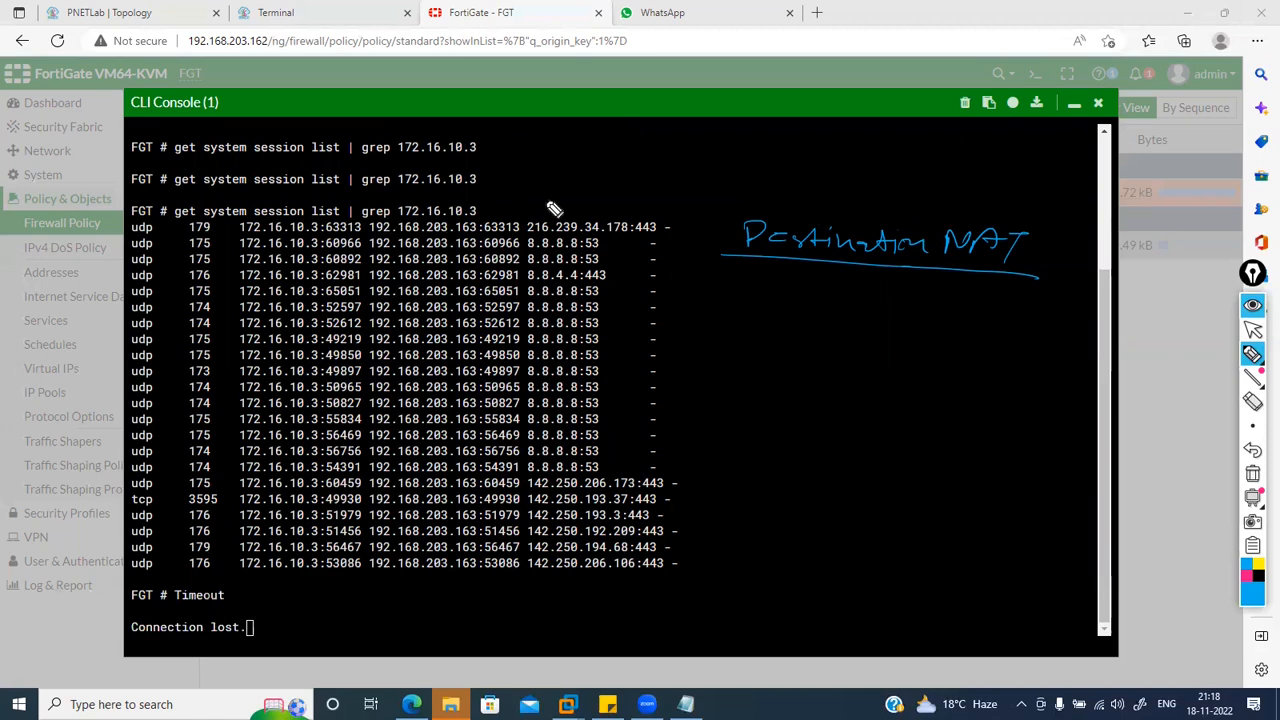
Step: Write 'LAN to Public' and sketch the internet cloud, firewall, DMZ server and LAN hosts
mouse_move(679, 299)
left_mouse_down()
mouse_move(700, 298)
mouse_move(680, 314)
left_mouse_up()
mouse_move(677, 293)
left_mouse_down()
mouse_move(703, 314)
mouse_move(678, 298)
left_mouse_up()
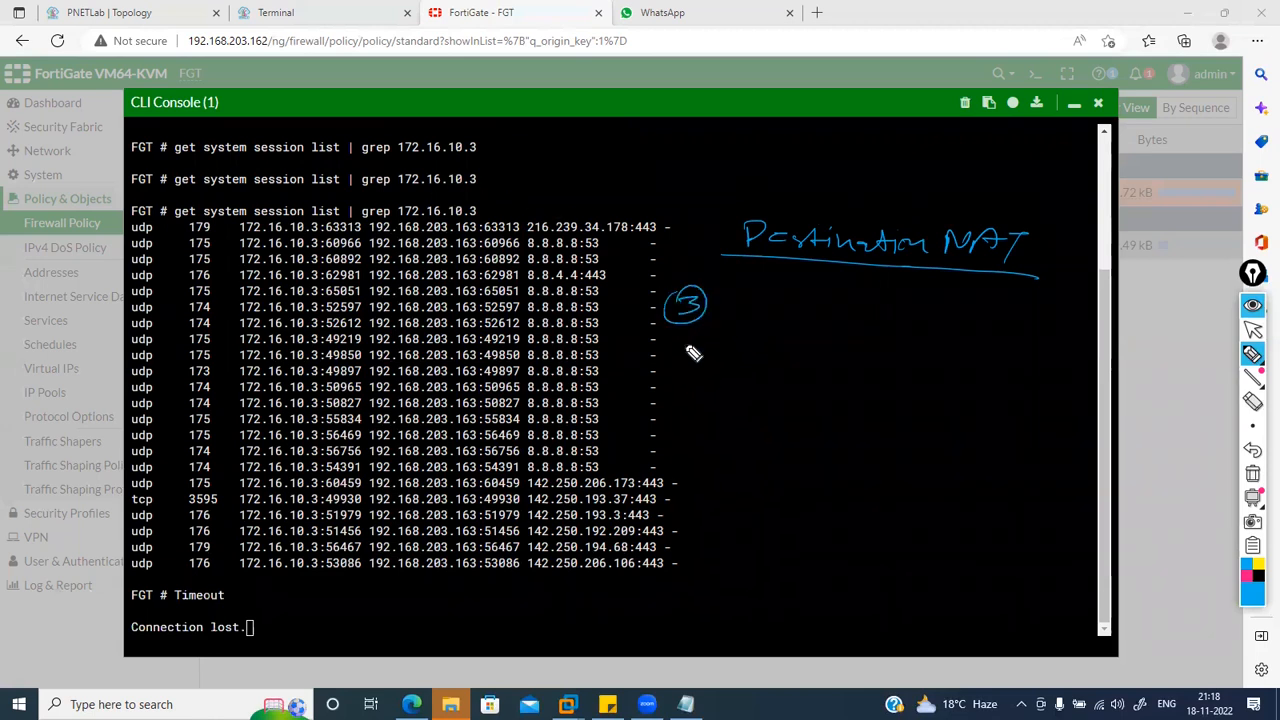
mouse_move(679, 345)
left_mouse_down()
mouse_move(794, 346)
mouse_move(836, 330)
mouse_move(905, 342)
left_mouse_up()
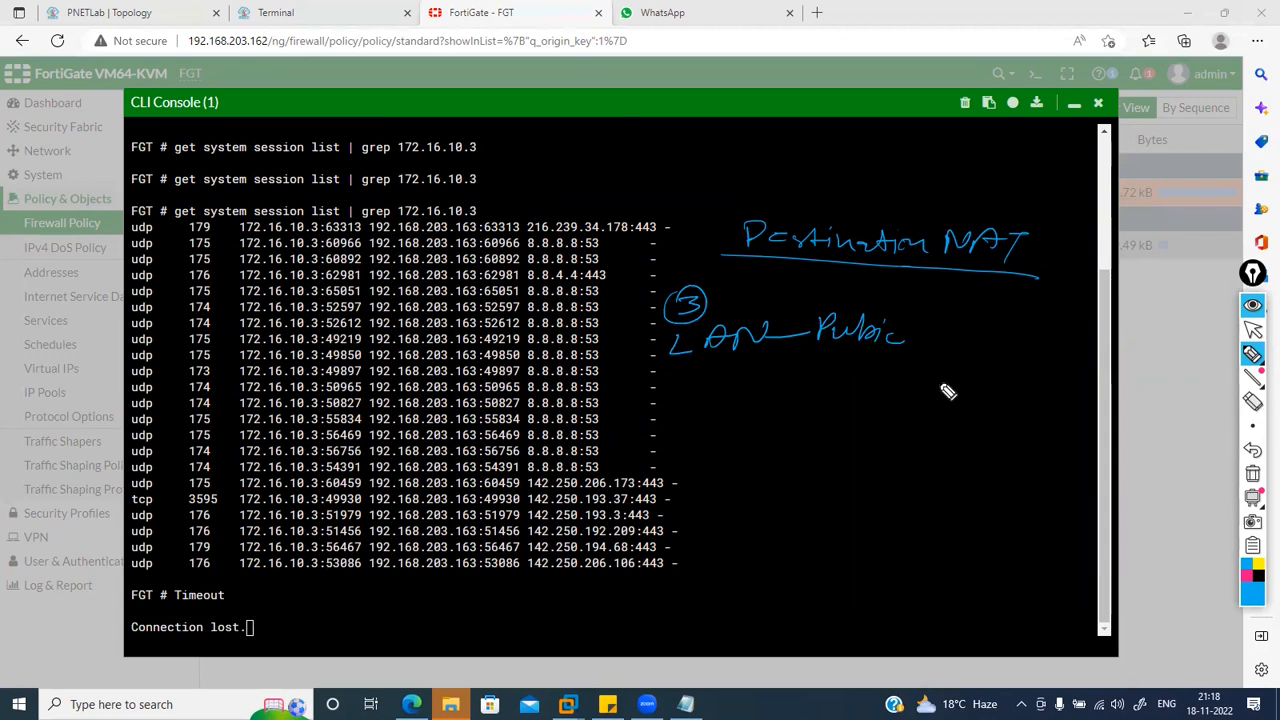
mouse_move(818, 400)
left_mouse_down()
mouse_move(871, 409)
mouse_move(822, 390)
mouse_move(1006, 391)
mouse_move(957, 435)
mouse_move(993, 425)
left_mouse_up()
left_click_drag(804, 424, 711, 504)
mouse_move(715, 463)
left_mouse_down()
mouse_move(754, 468)
mouse_move(740, 488)
mouse_move(748, 478)
mouse_move(795, 490)
mouse_move(793, 465)
mouse_move(833, 518)
mouse_move(873, 486)
left_mouse_up()
left_click_drag(873, 486, 860, 513)
left_click_drag(812, 460, 884, 478)
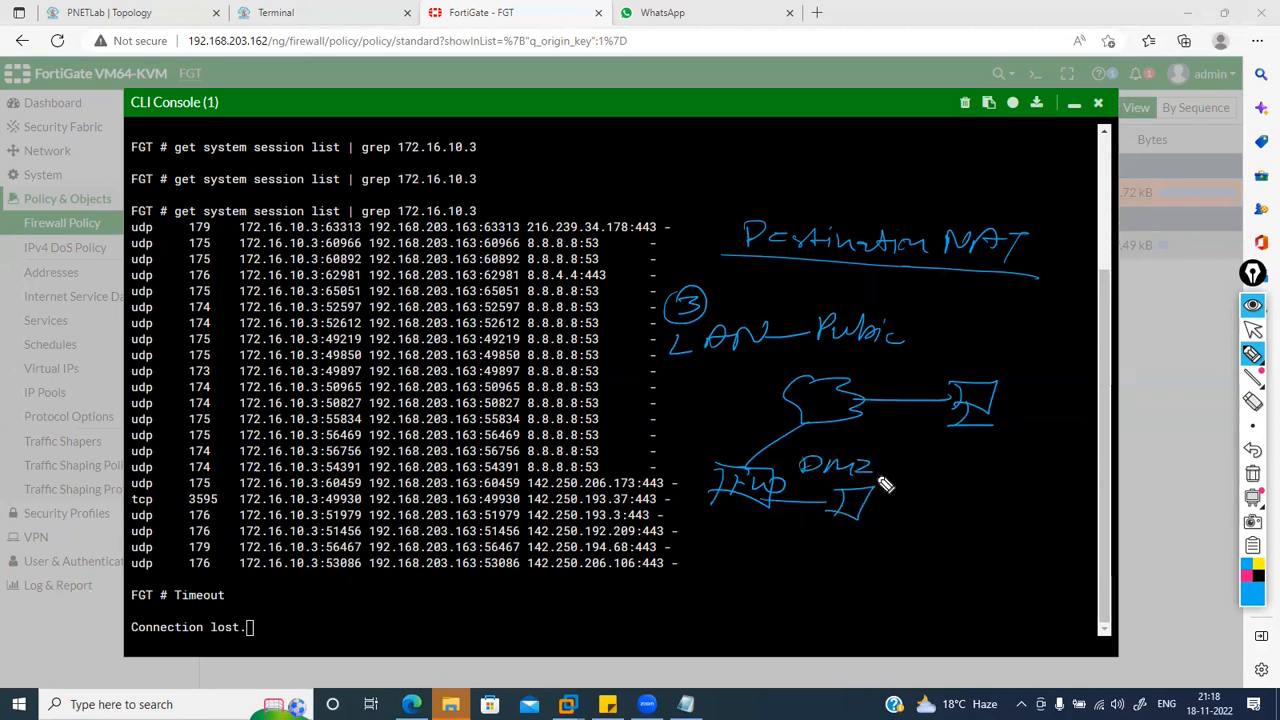
left_click_drag(849, 519, 850, 538)
left_click_drag(868, 540, 830, 540)
left_click_drag(742, 500, 706, 572)
mouse_move(772, 545)
left_mouse_down()
mouse_move(840, 577)
mouse_move(858, 552)
left_mouse_up()
left_click_drag(722, 572, 702, 598)
left_click_drag(690, 598, 669, 620)
mouse_move(737, 572)
left_mouse_down()
mouse_move(748, 612)
mouse_move(782, 600)
left_mouse_up()
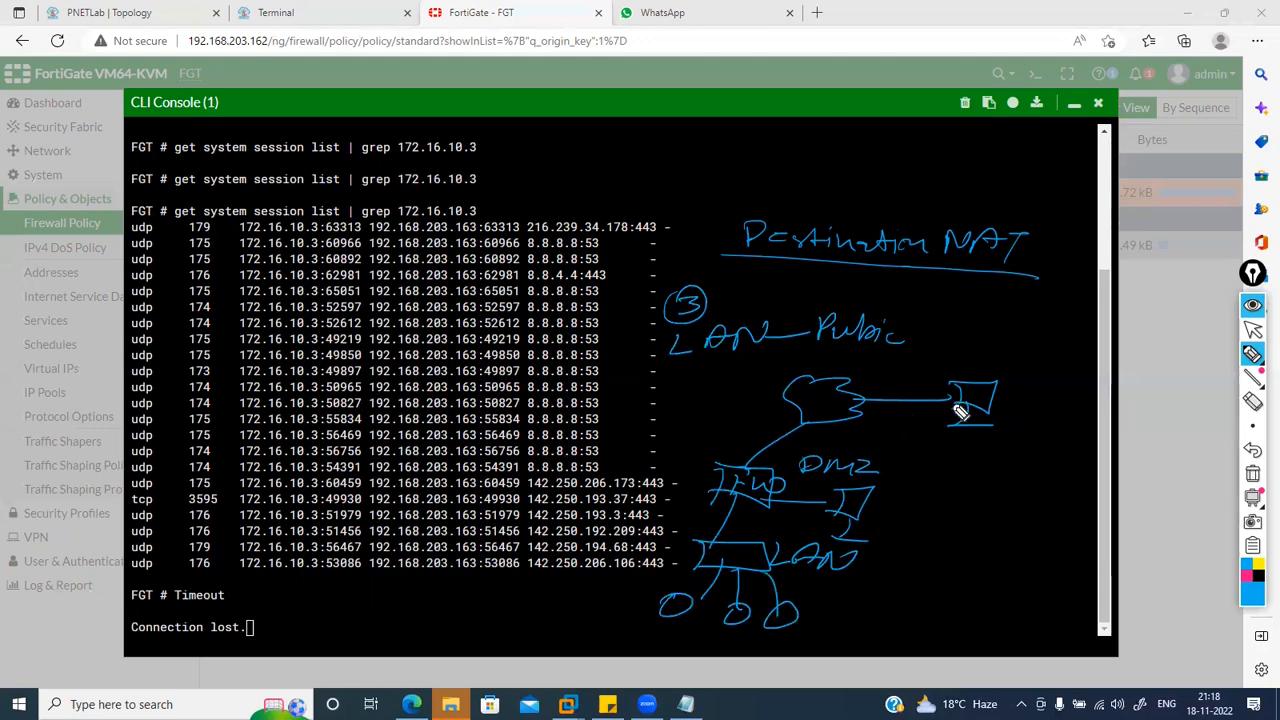
Step: In pink, trace internet-to-DMZ and firewall-to-LAN paths, labelling a LAN host's traffic 'Public'
left_click(1247, 577)
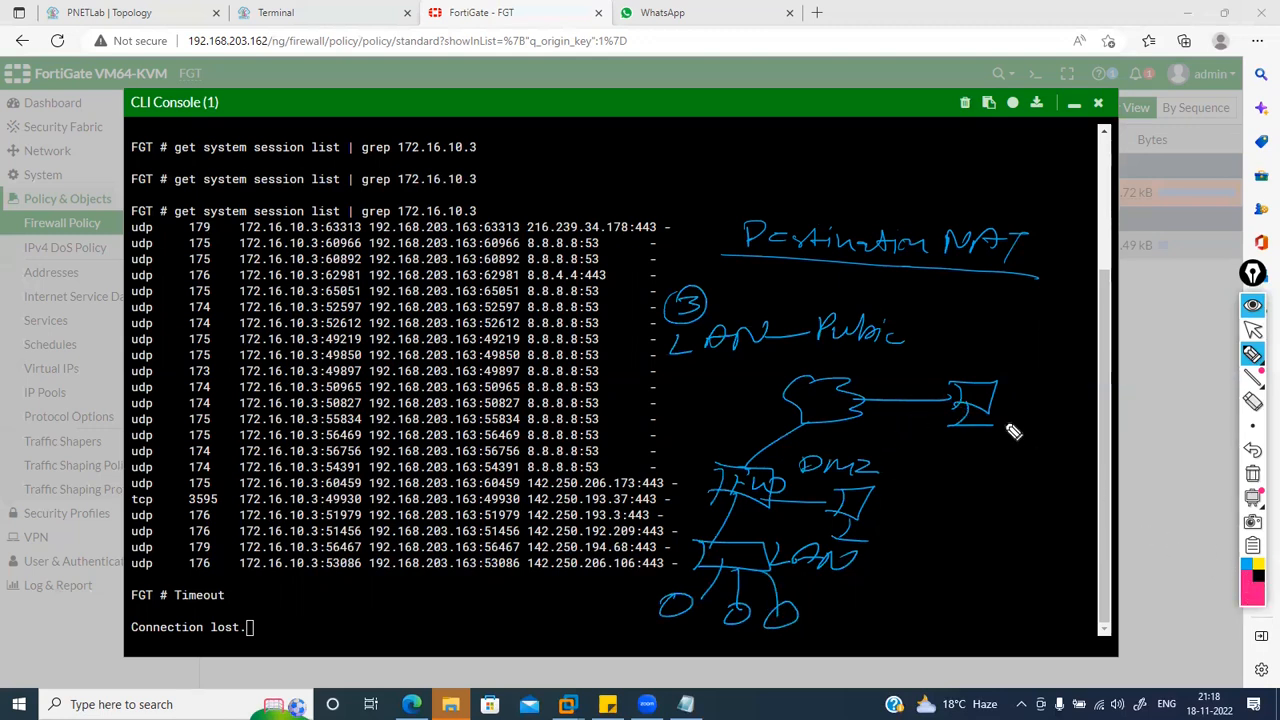
mouse_move(985, 415)
left_mouse_down()
mouse_move(935, 392)
mouse_move(805, 418)
mouse_move(752, 470)
mouse_move(845, 507)
left_mouse_up()
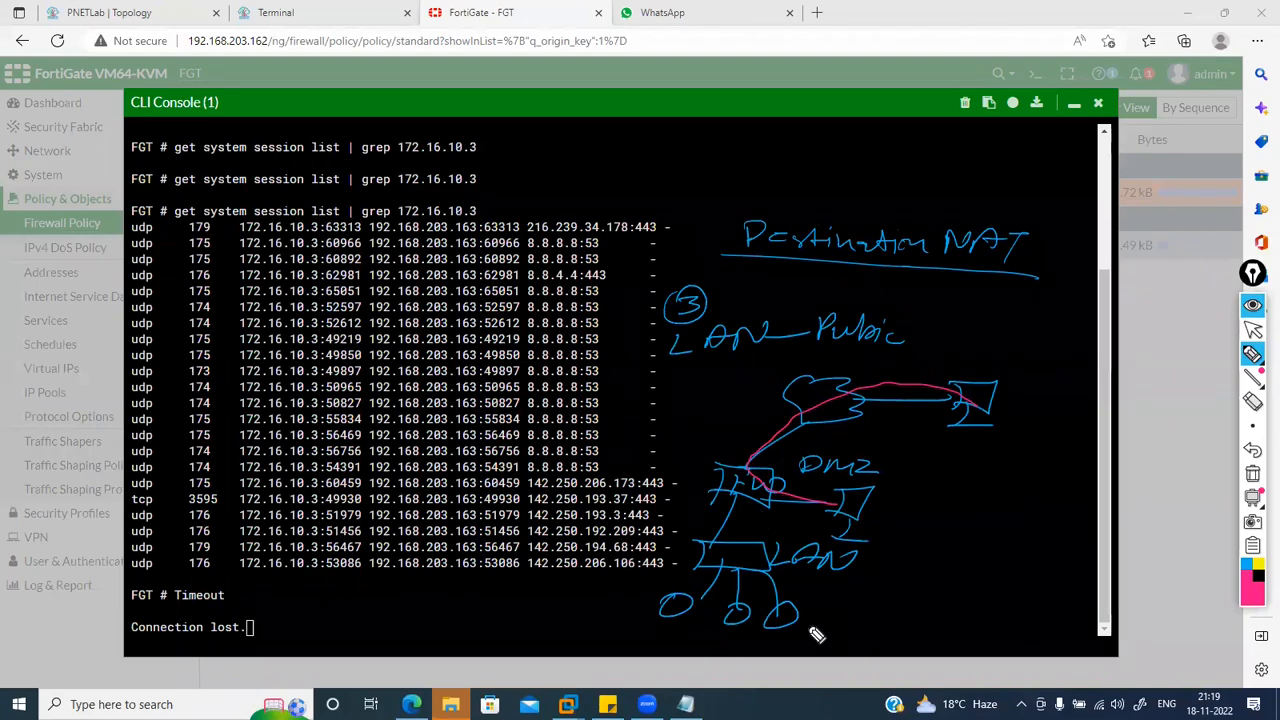
mouse_move(794, 612)
left_mouse_down()
mouse_move(849, 603)
mouse_move(843, 617)
left_mouse_up()
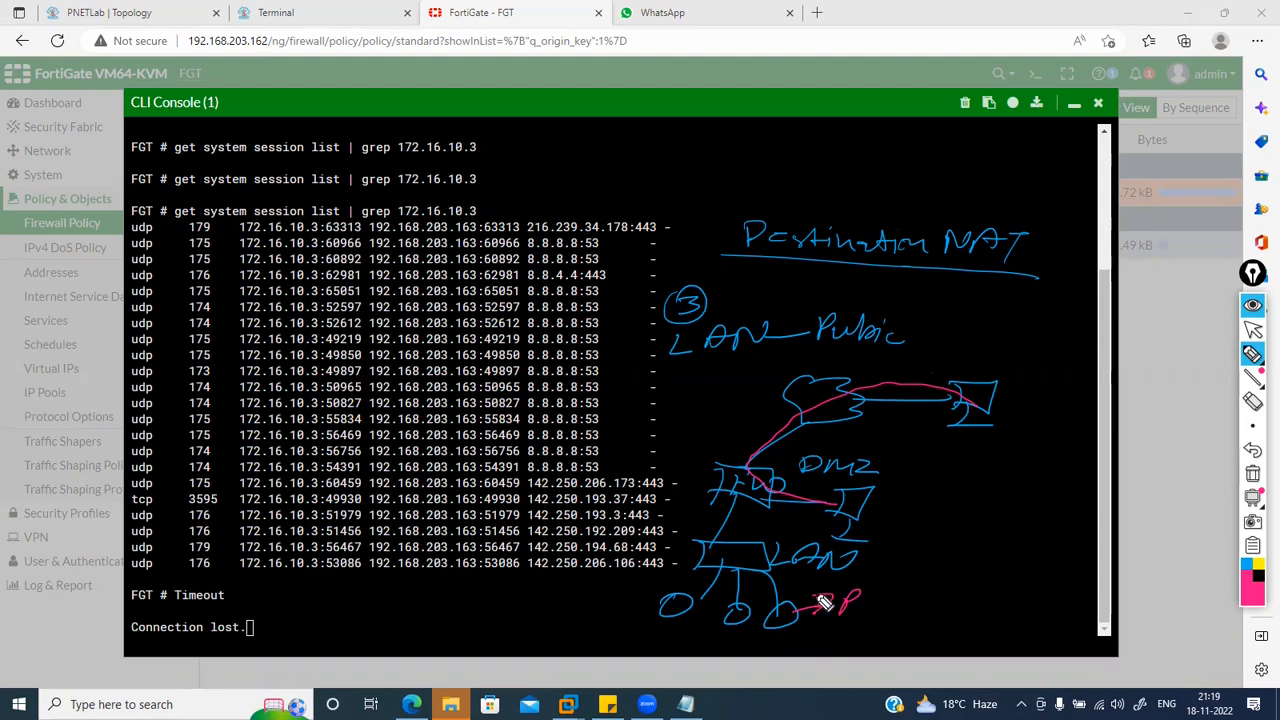
left_click_drag(750, 468, 736, 588)
mouse_move(1253, 493)
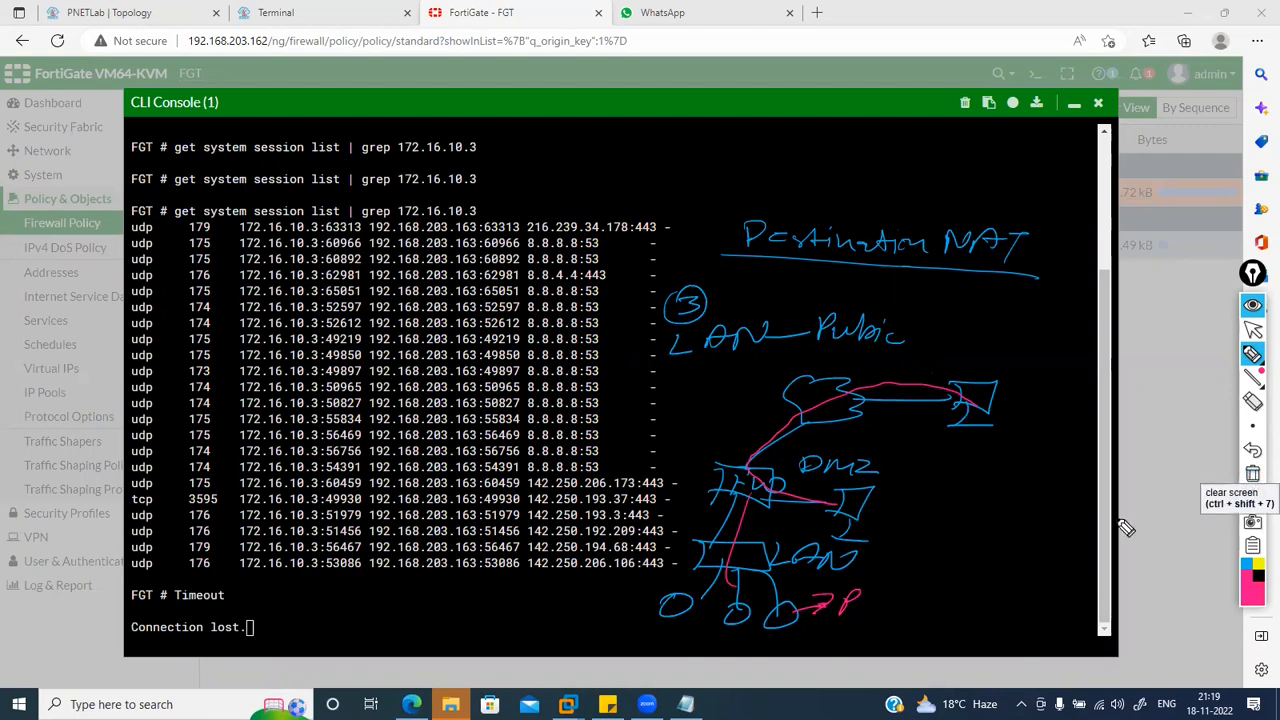
mouse_move(868, 611)
left_mouse_down()
mouse_move(920, 615)
mouse_move(916, 604)
left_mouse_up()
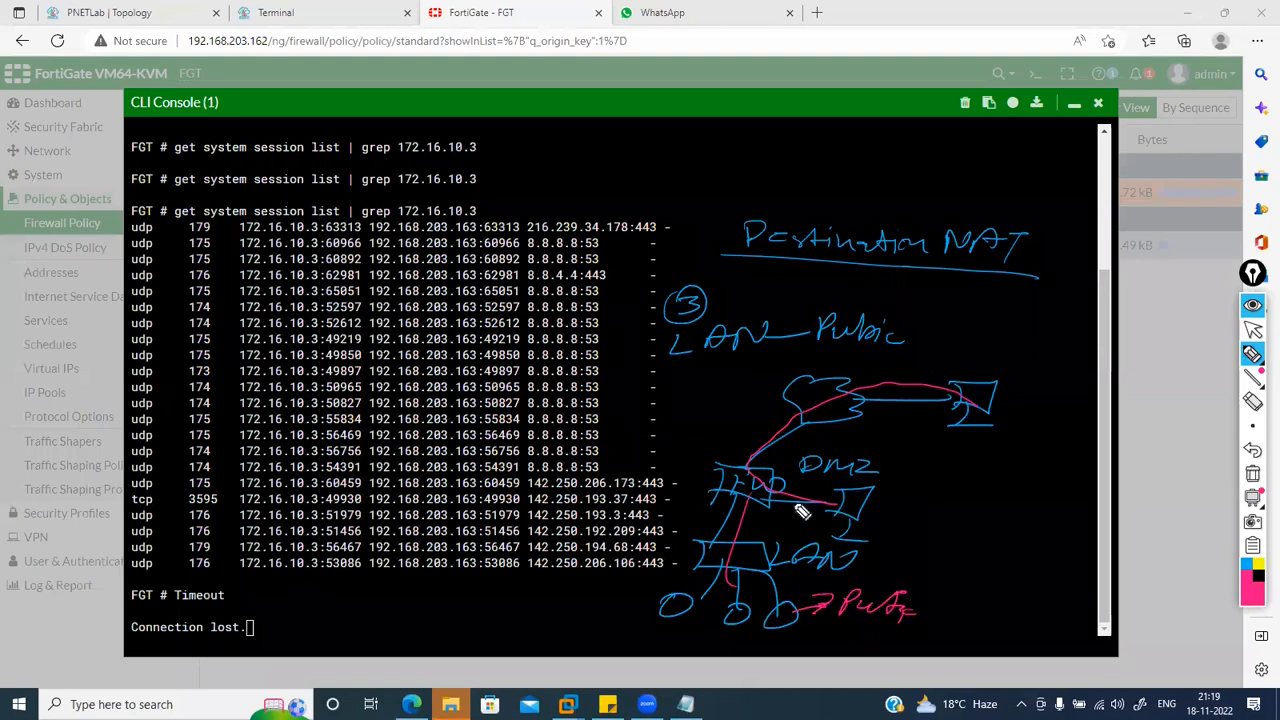
Step: Sketch an outside user reaching the DMZ, then erase all annotations
left_click_drag(941, 495, 942, 522)
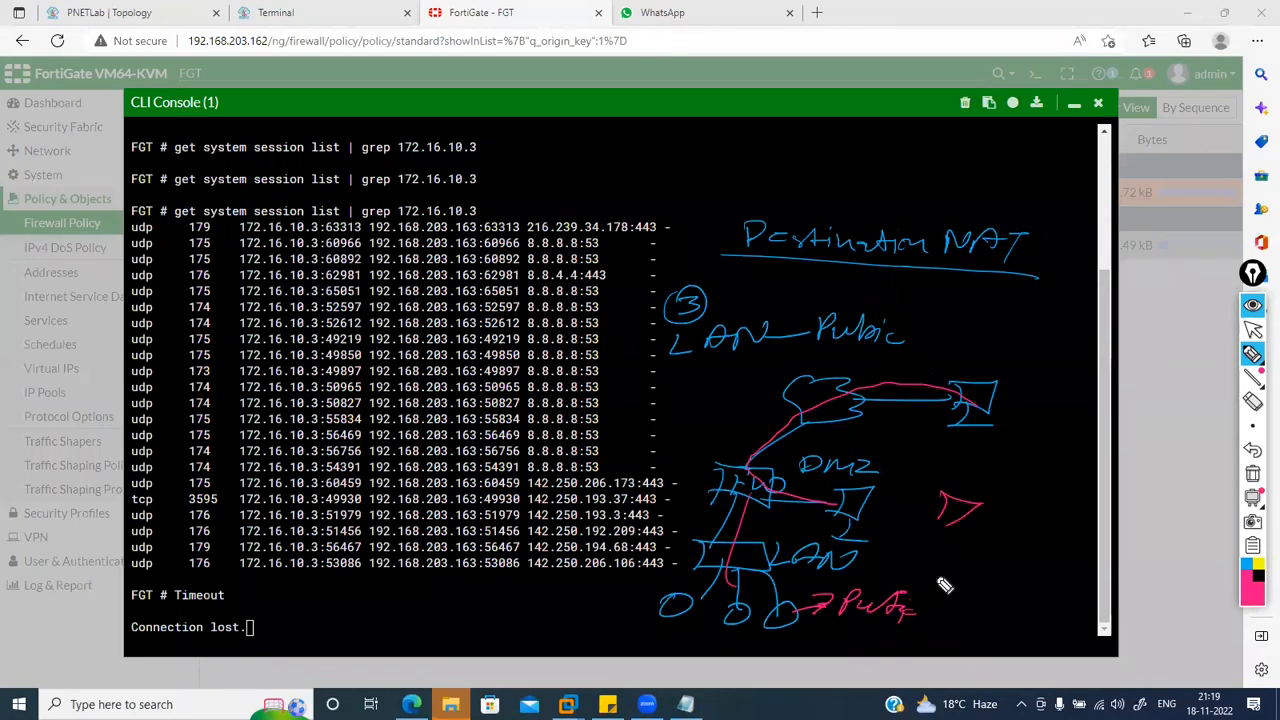
mouse_move(960, 491)
left_mouse_down()
mouse_move(1064, 450)
mouse_move(1078, 486)
left_mouse_up()
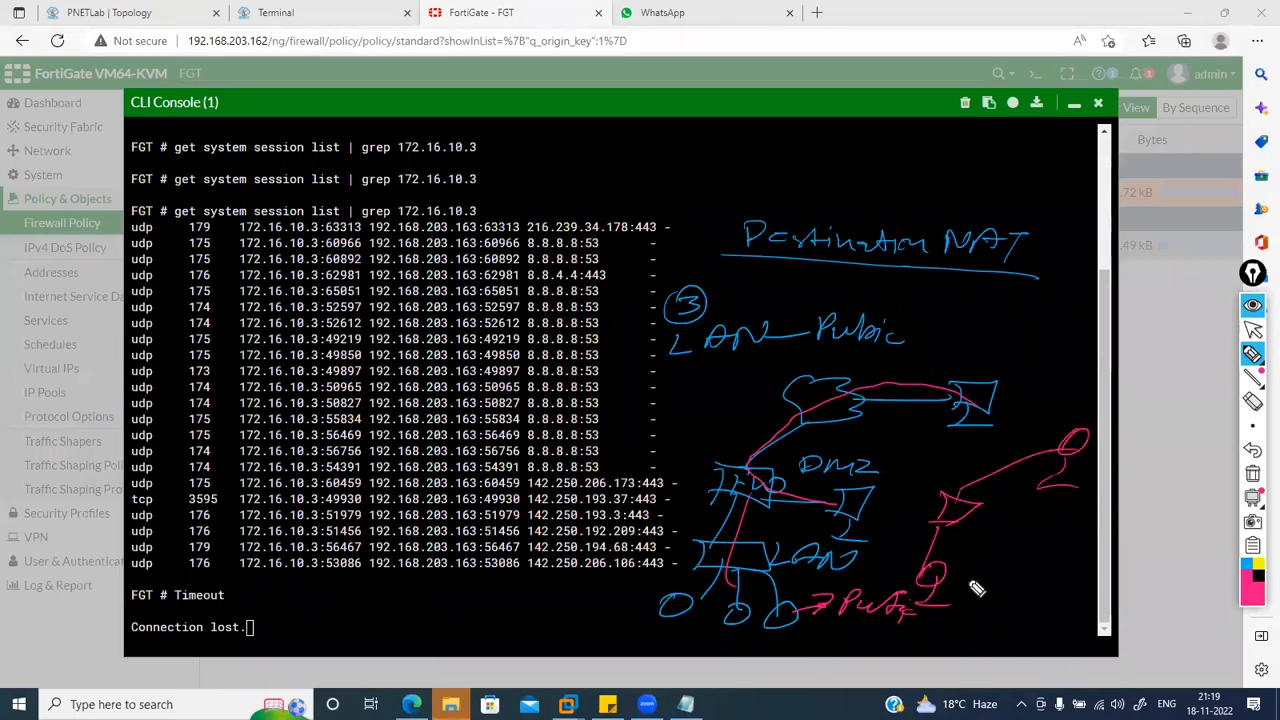
left_click_drag(821, 602, 857, 459)
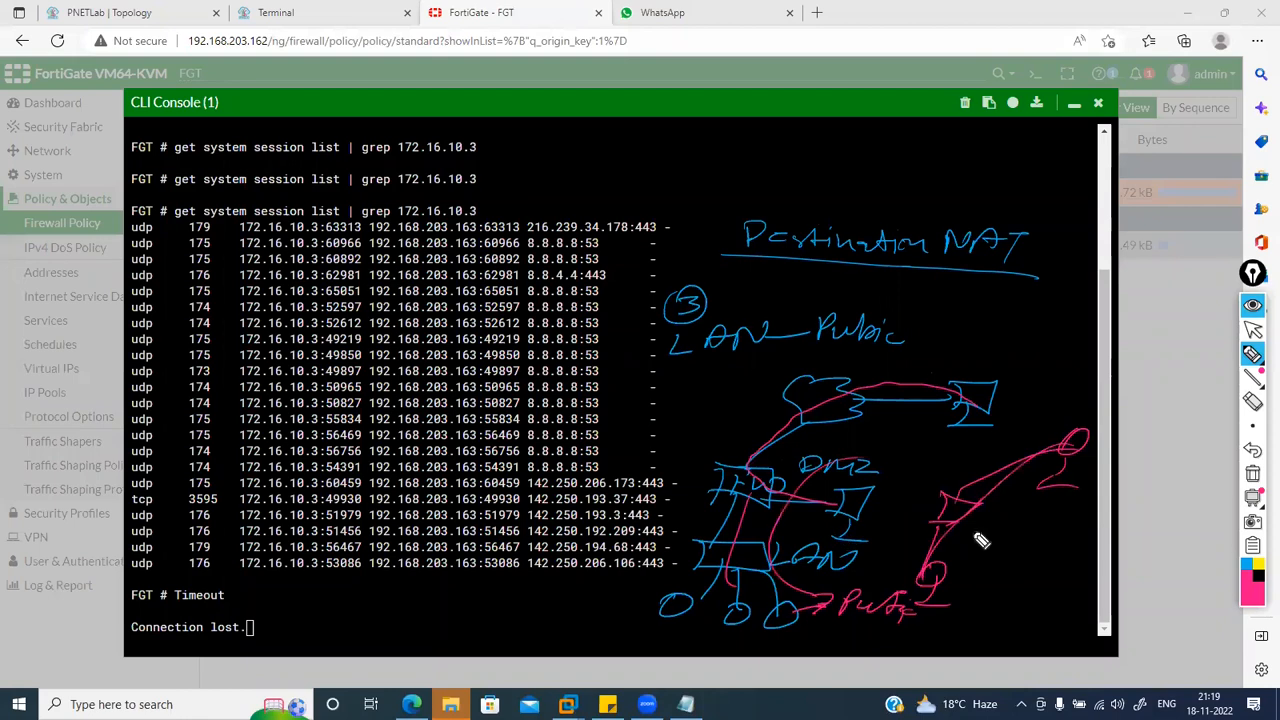
left_click(1252, 478)
Step: Exit screen-annotation mode and close the FortiGate CLI console
left_click(1254, 357)
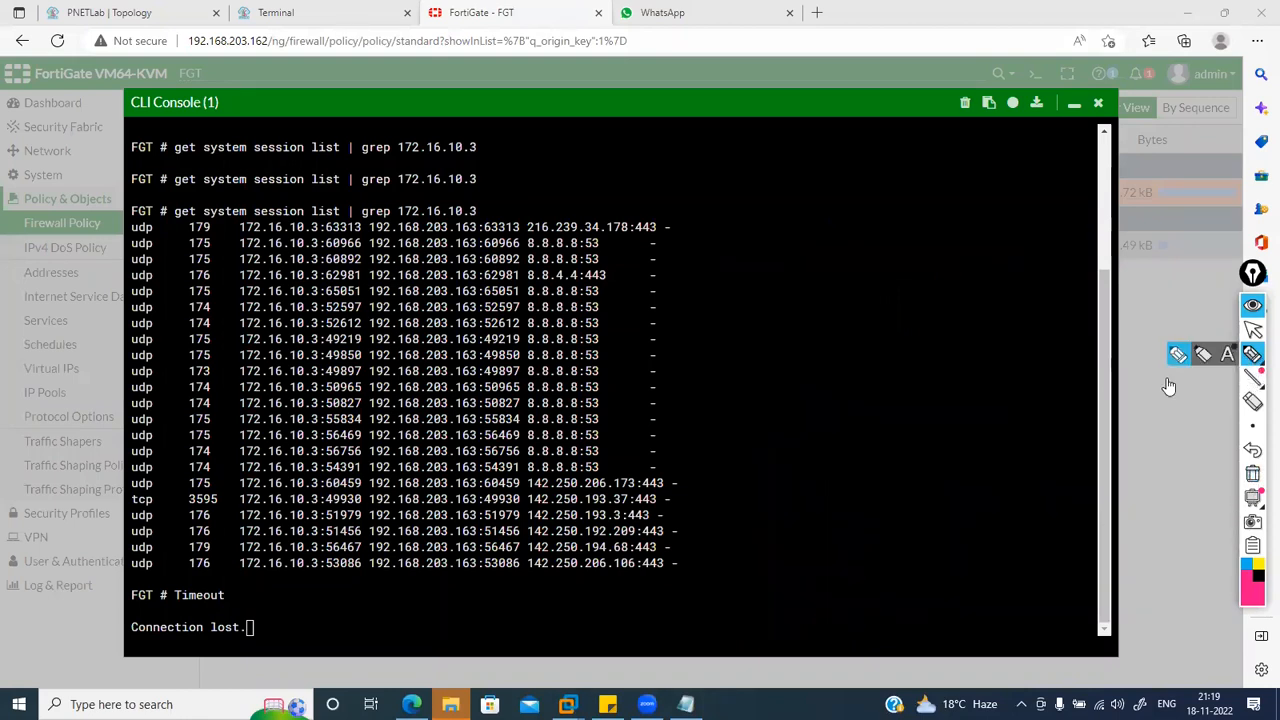
left_click(1252, 333)
mouse_move(1252, 355)
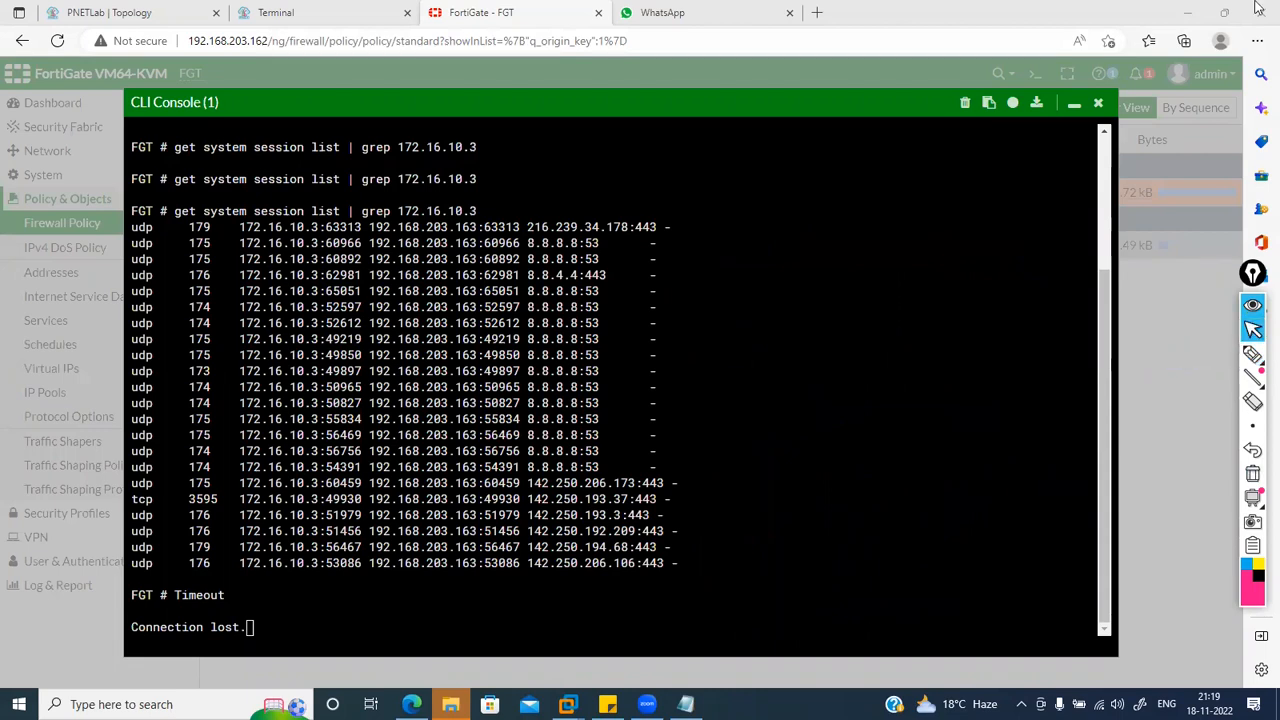
left_click(1099, 104)
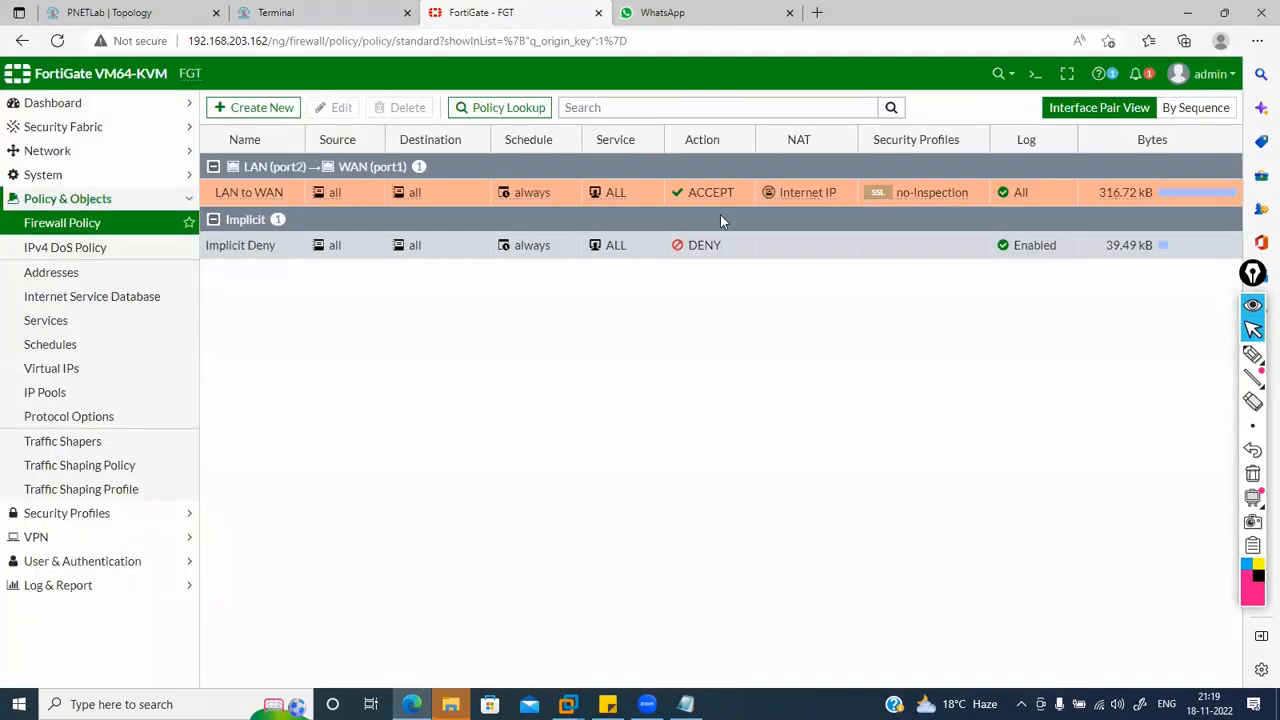
Step: Set the Internet IP pool's type to One-to-One, then switch to the lab terminal
left_click(66, 396)
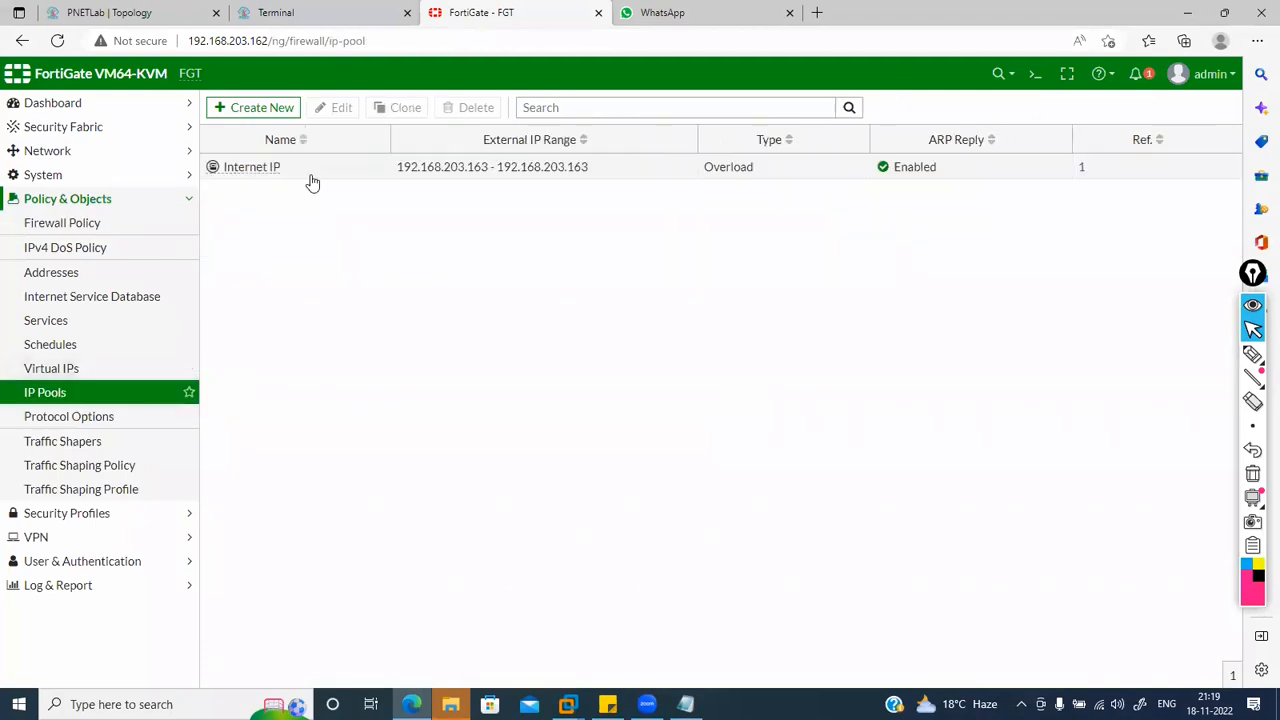
left_click(312, 178)
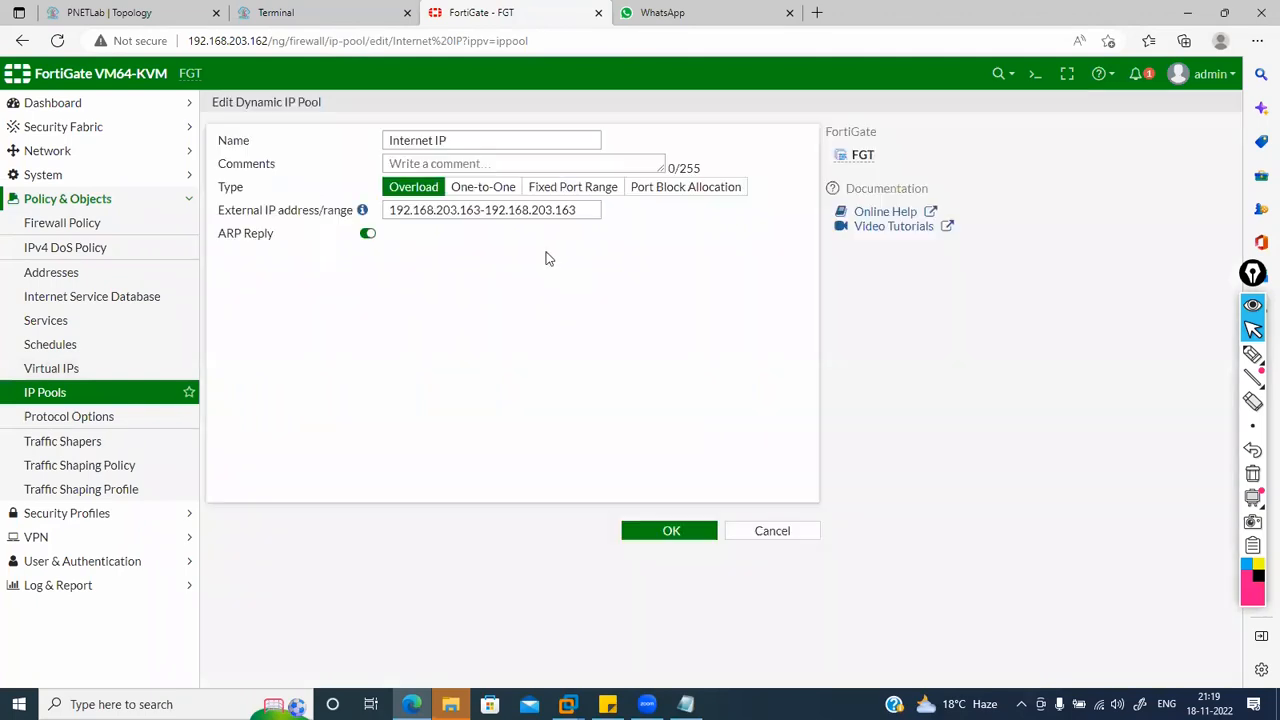
left_click(584, 210)
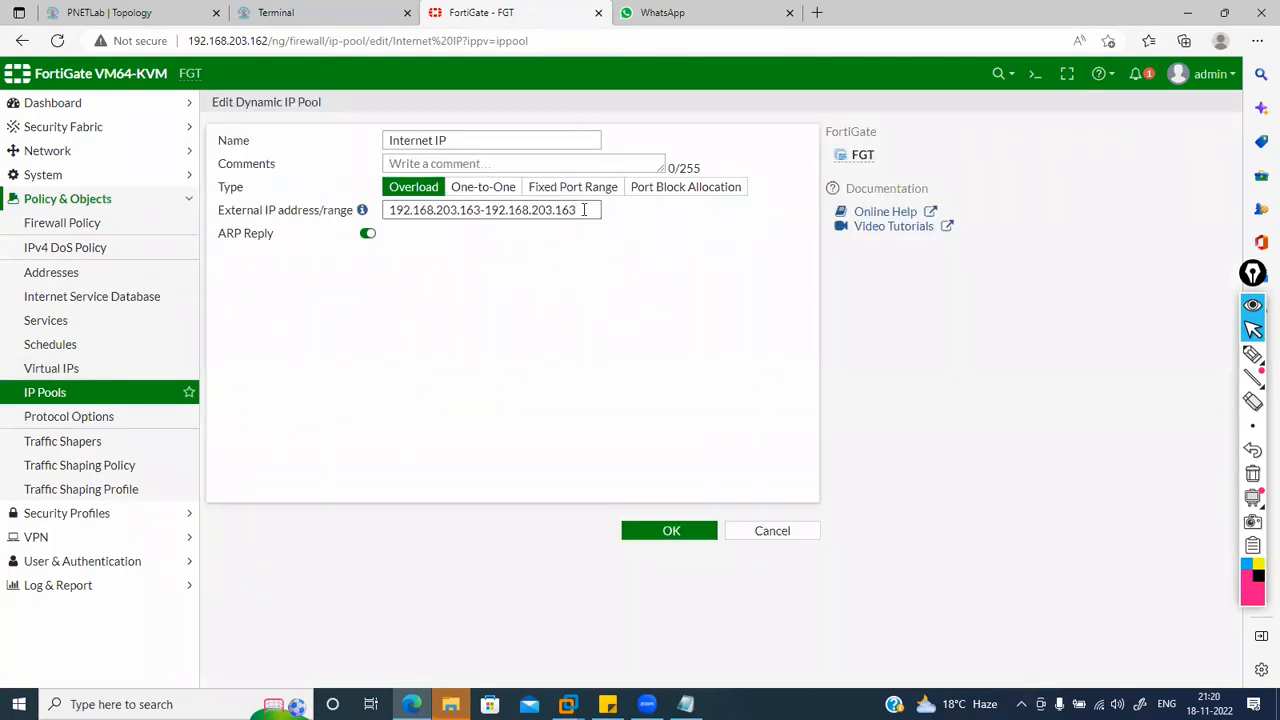
left_click(490, 189)
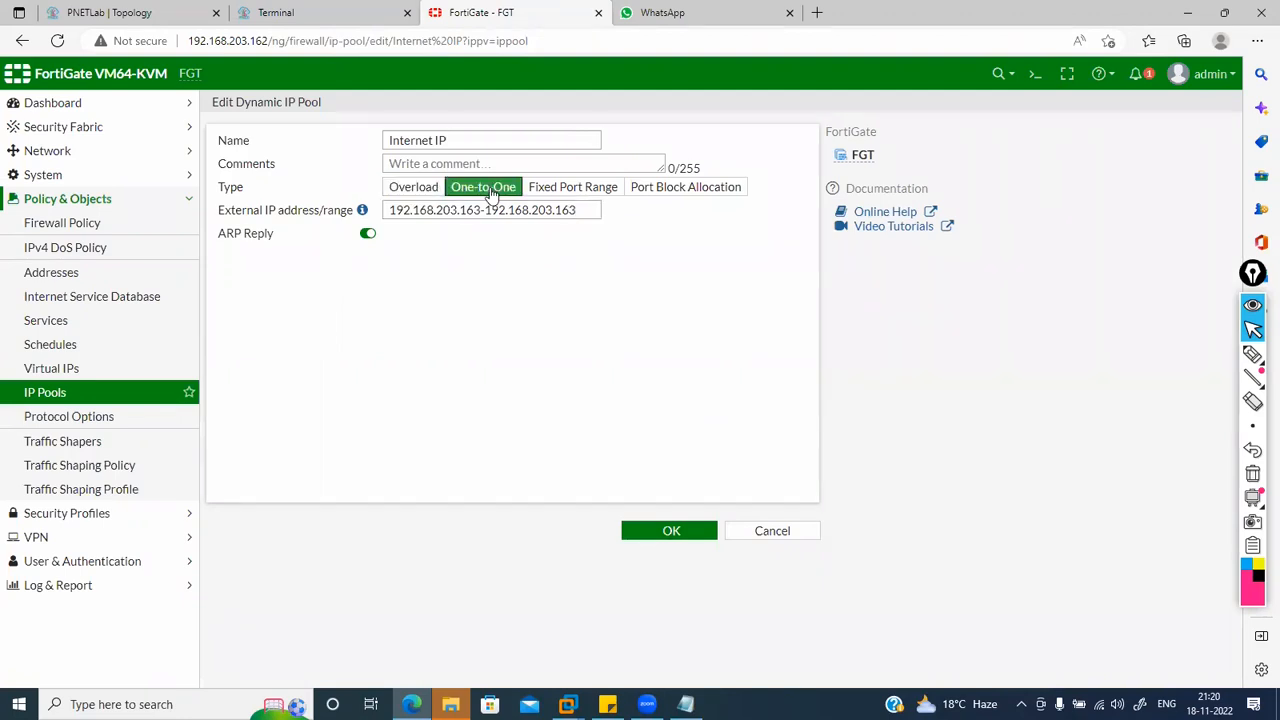
left_click(290, 10)
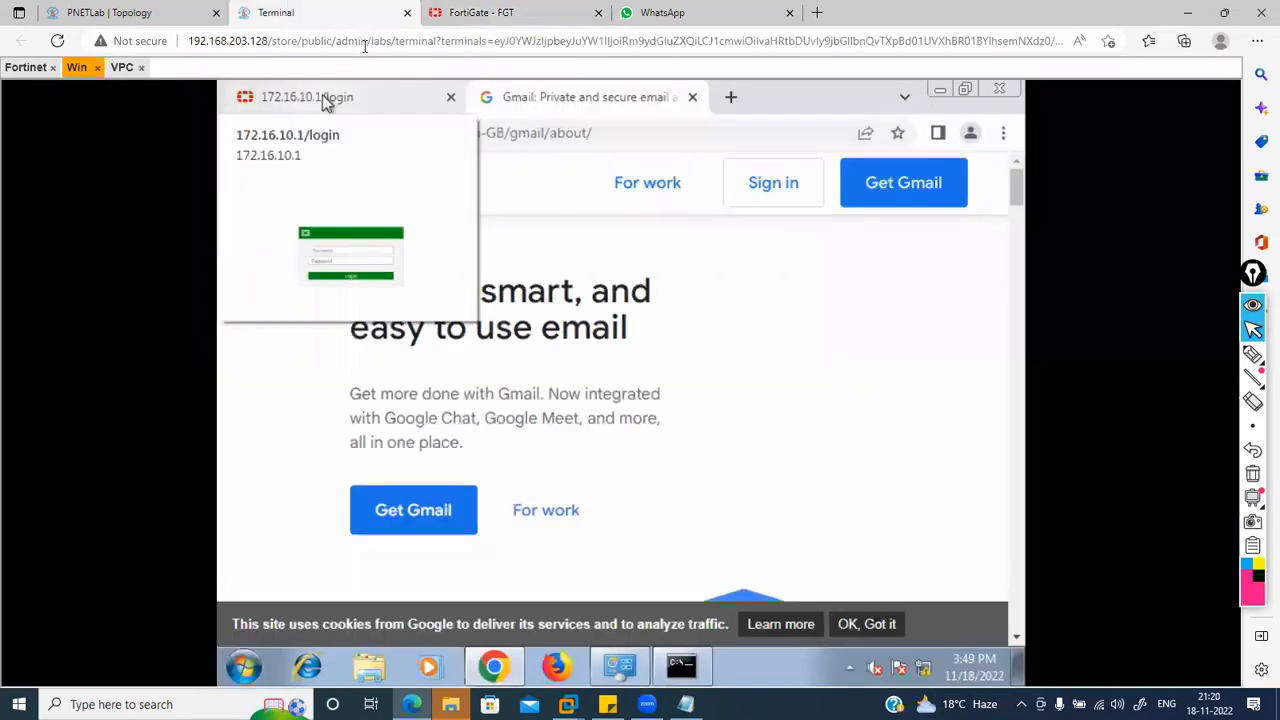
Step: Rerun the ping to 8.8.8.8, then check ipconfig and start a continuous ping to 1.1.1.1 on Windows
left_click(200, 10)
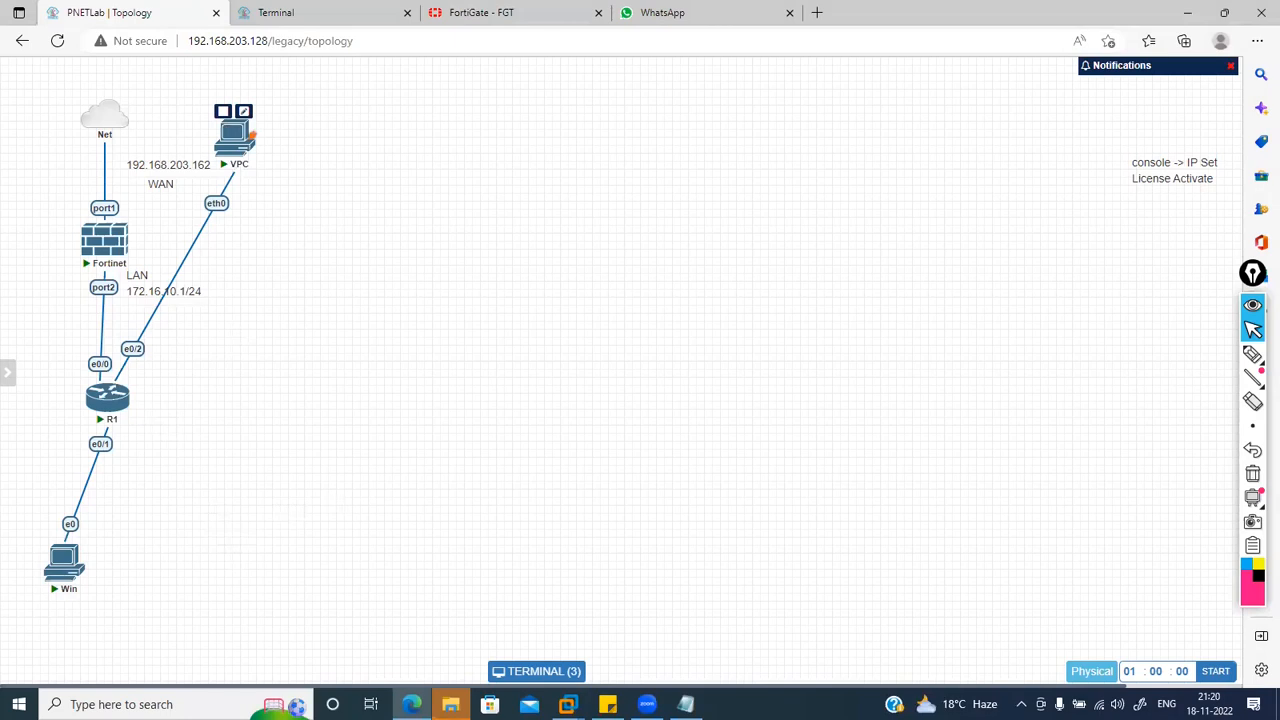
left_click(251, 135)
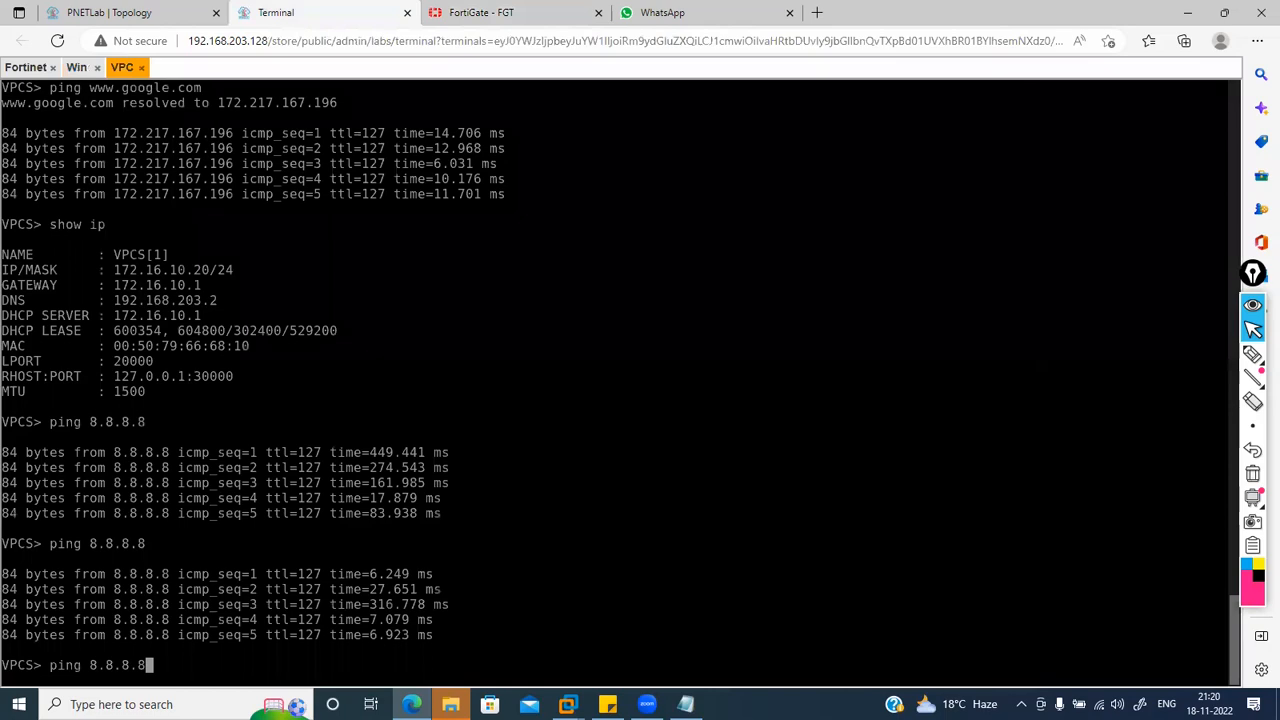
key("Return")
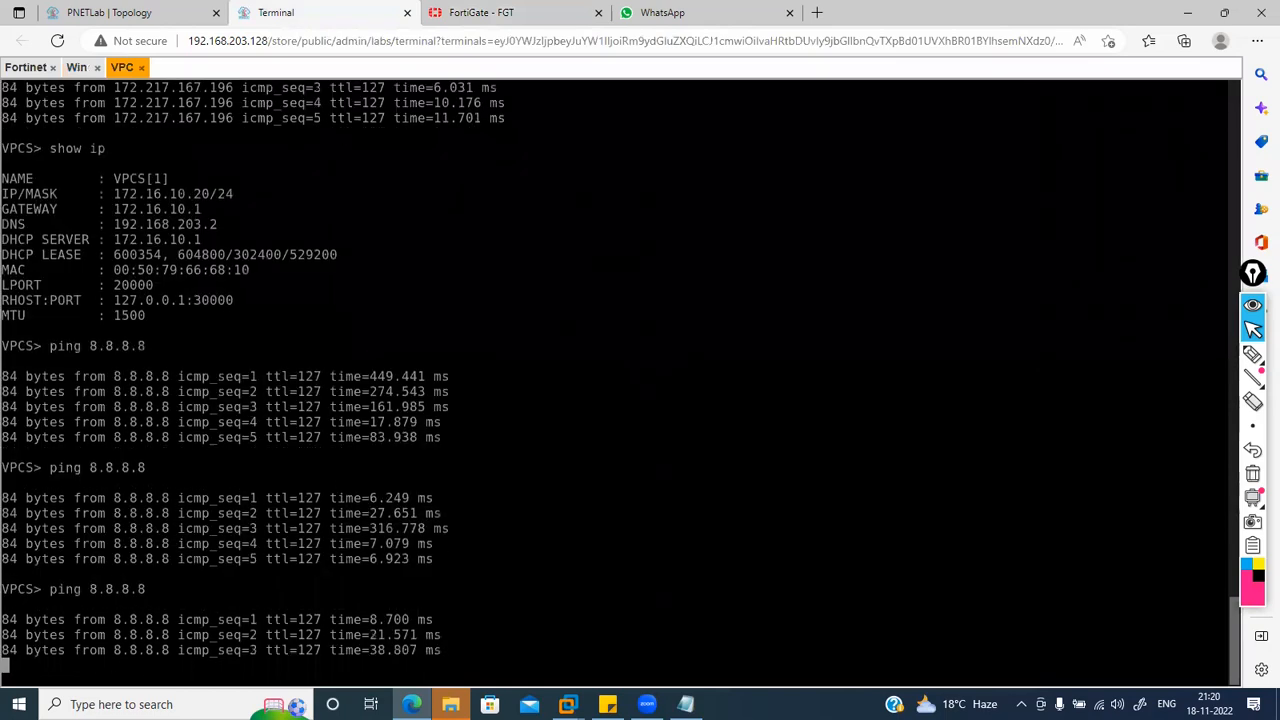
left_click(74, 70)
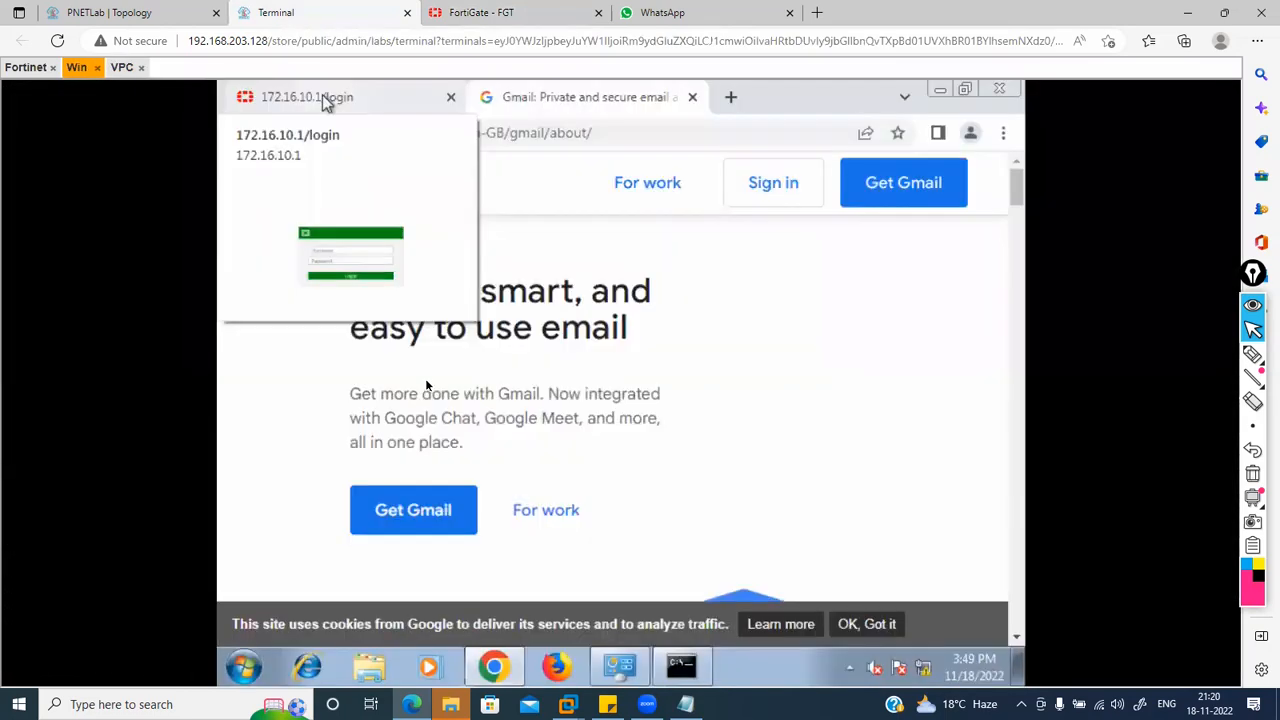
left_click(684, 680)
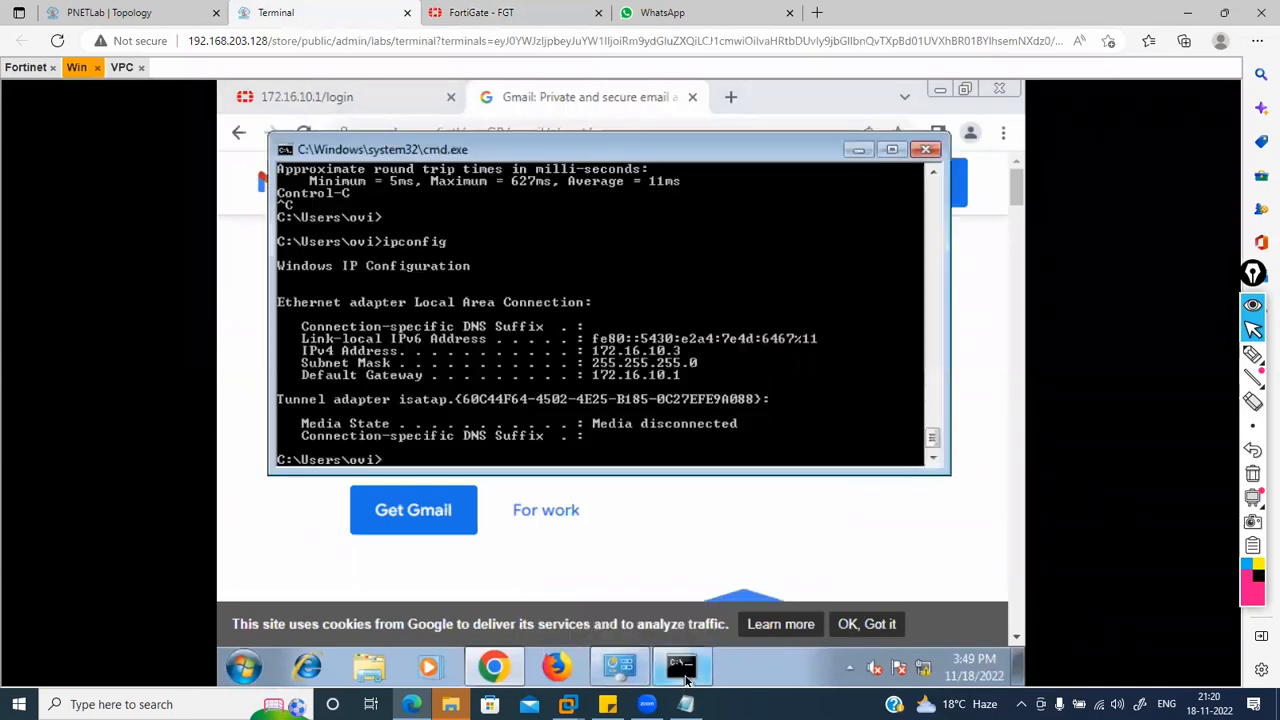
key("Up")
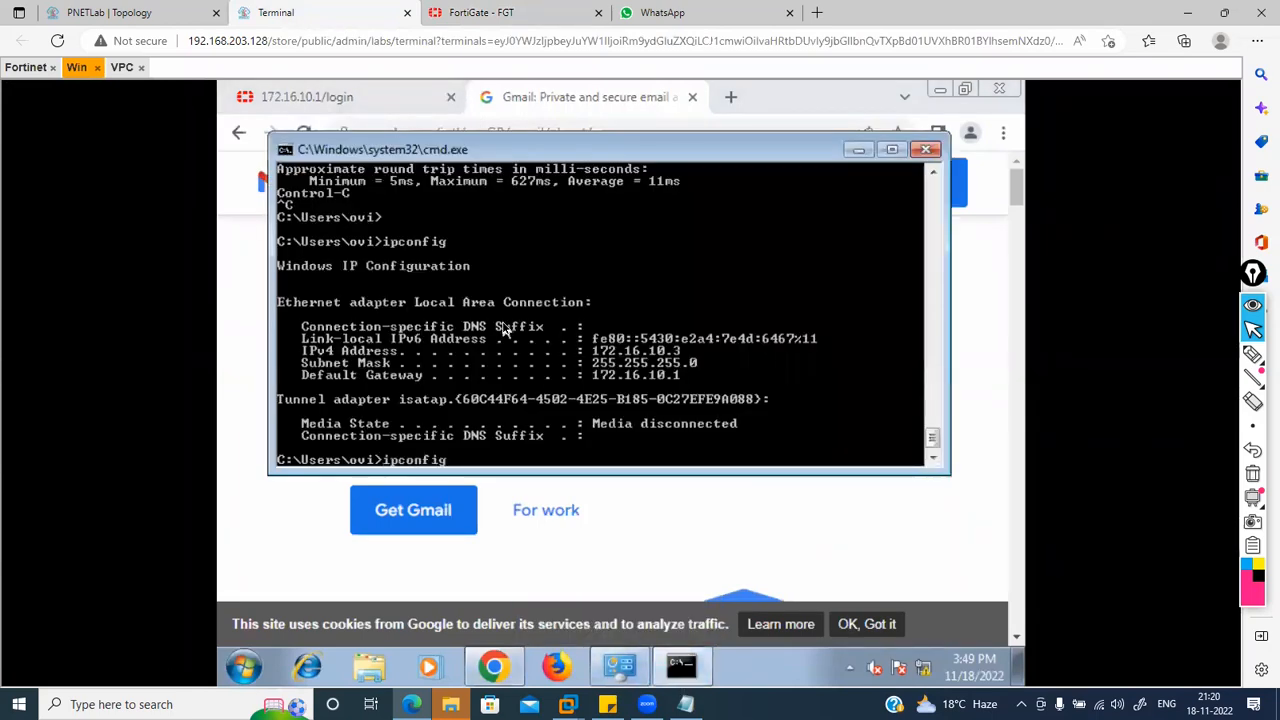
key("Return")
key("Up")
key("Up")
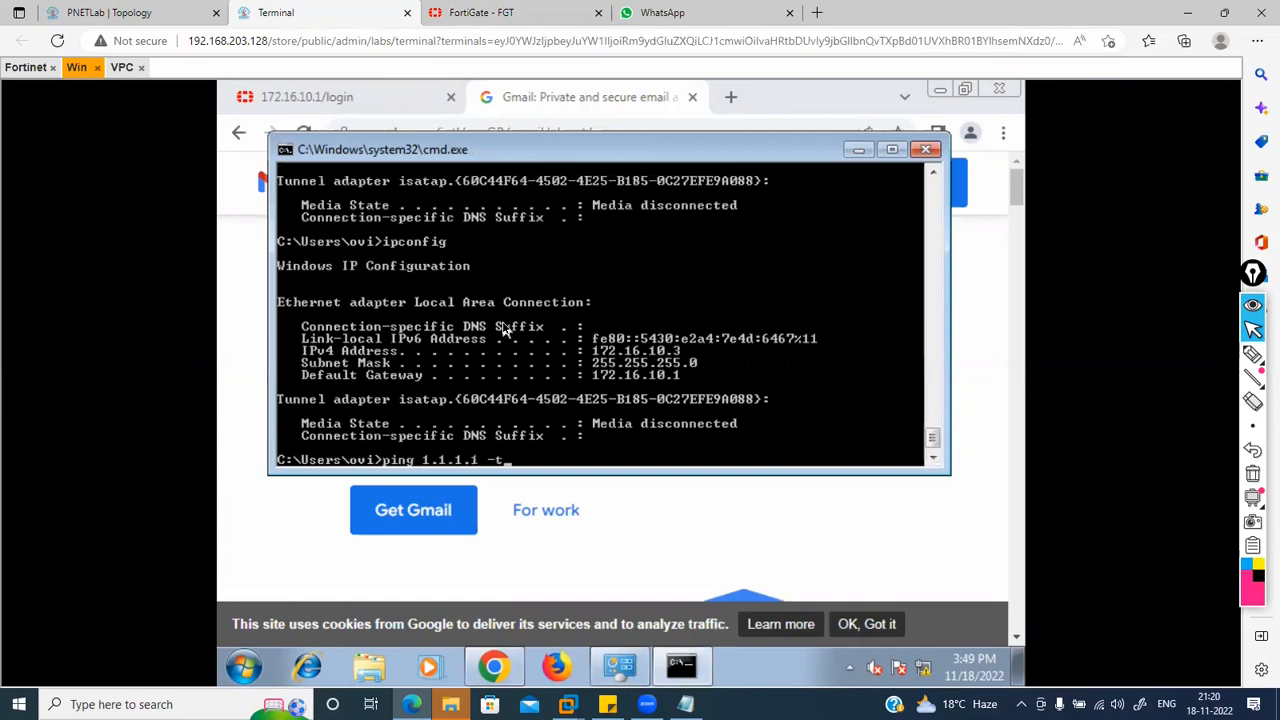
key("Return")
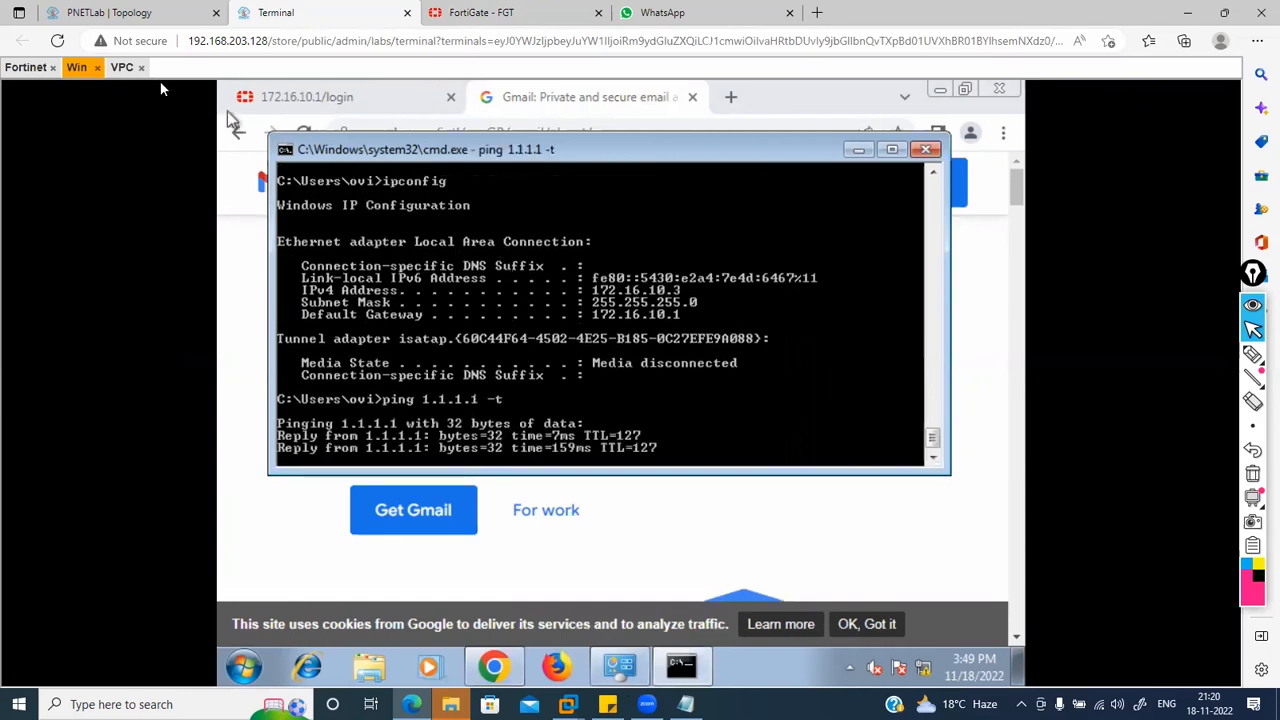
Step: Check the VPC console and topology, stop the Windows ping with Ctrl+C, and return to FortiGate
left_click(121, 67)
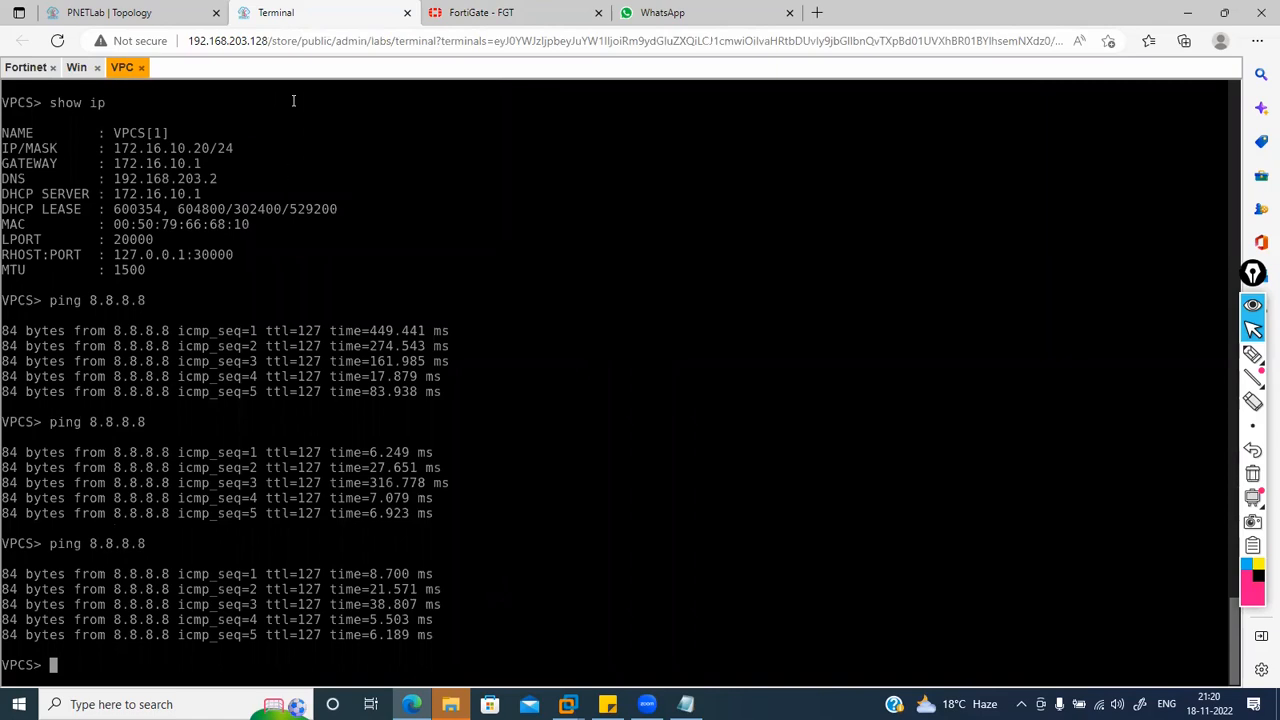
left_click(136, 11)
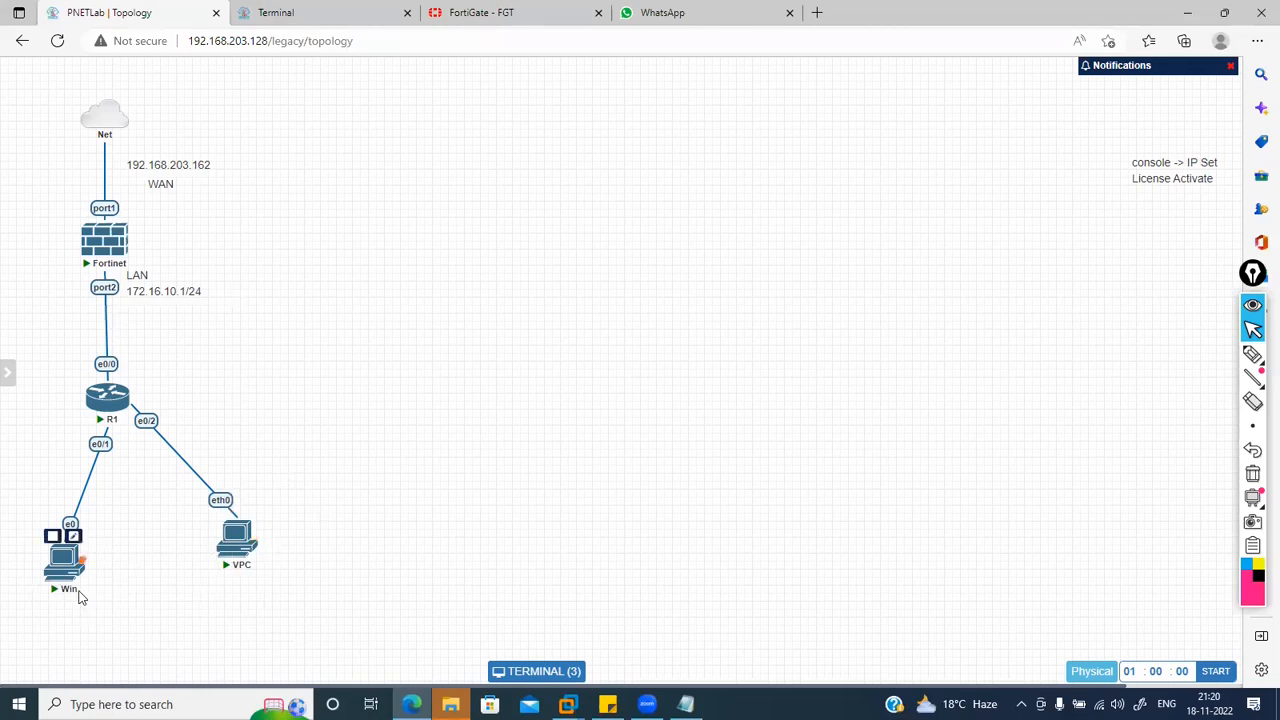
left_click(300, 12)
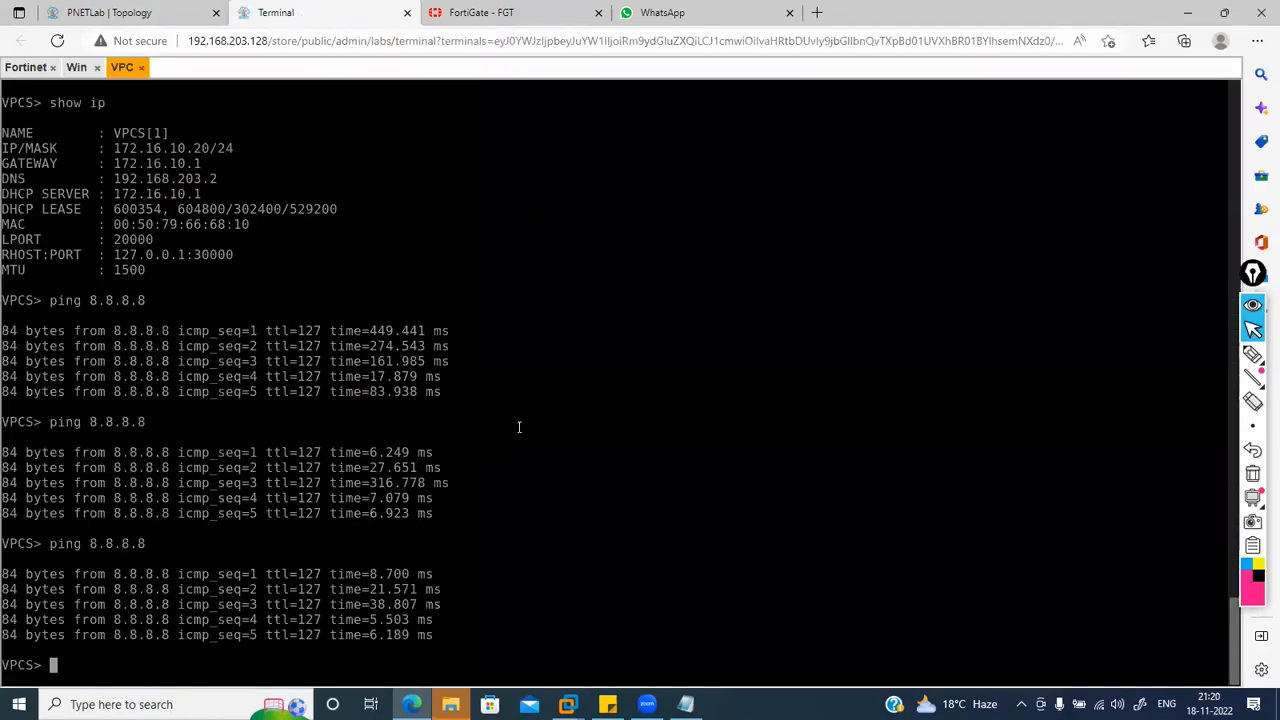
left_click(76, 67)
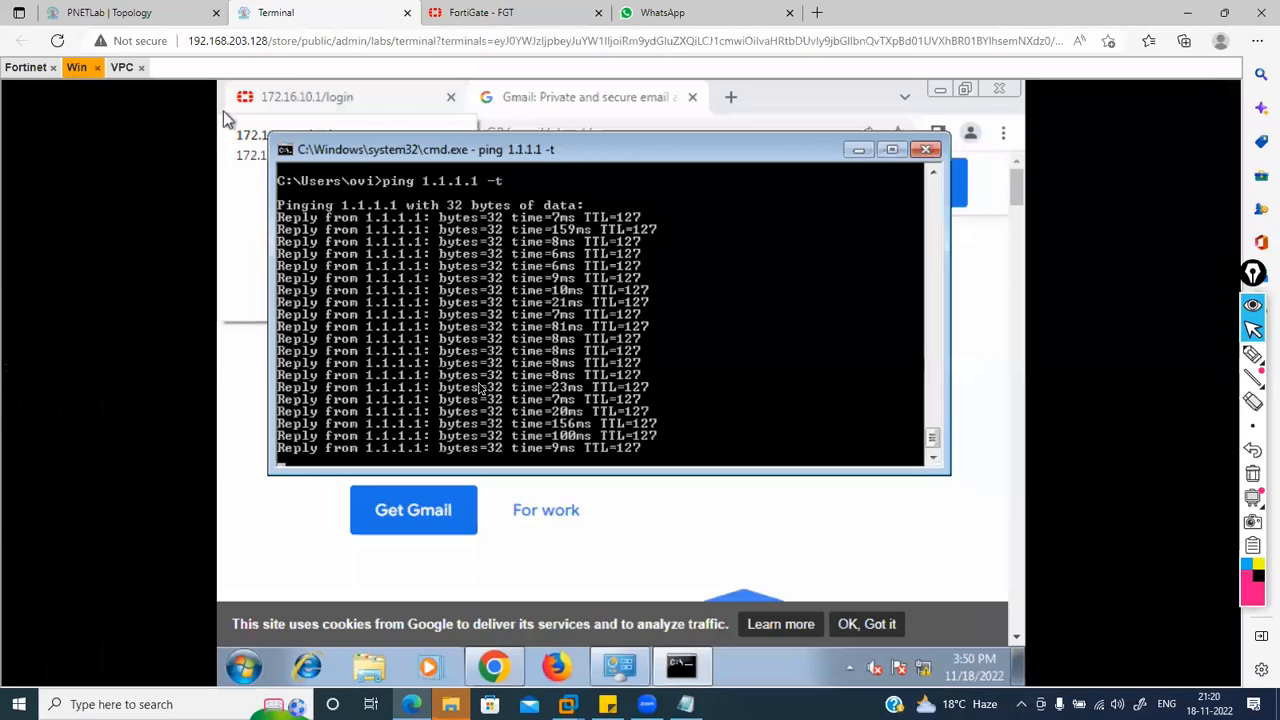
key("ctrl+c")
key("Return")
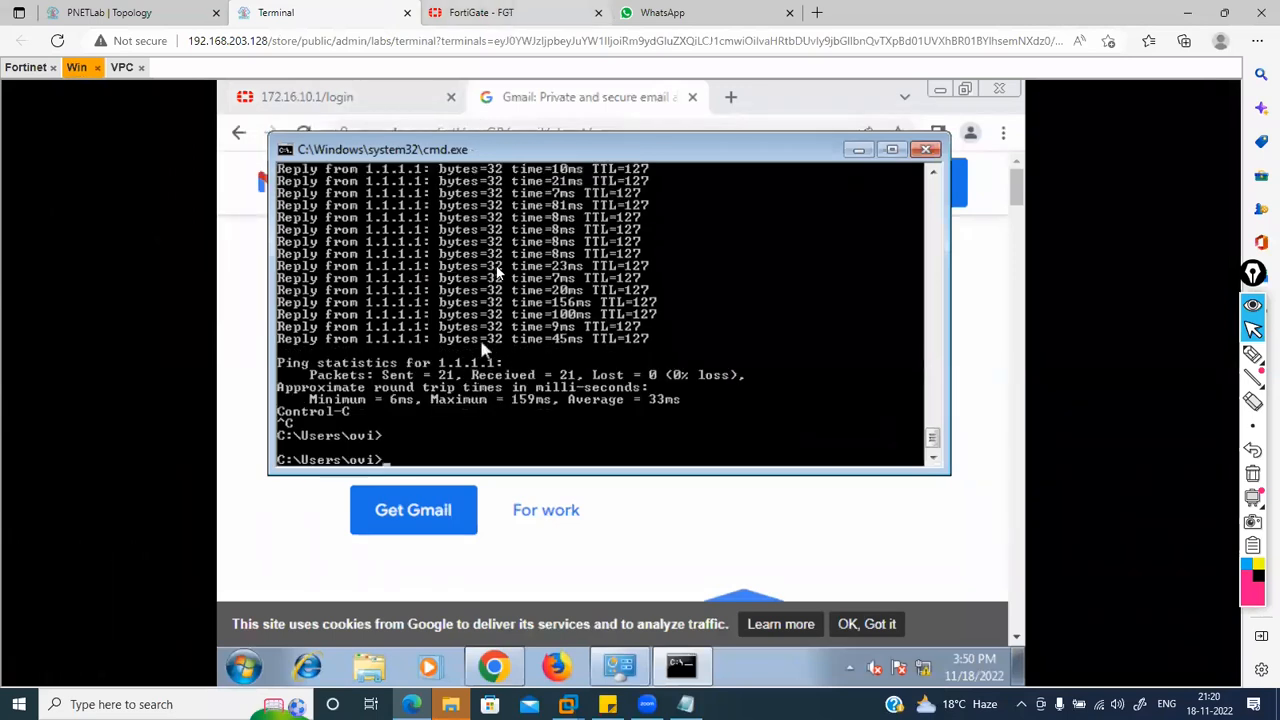
key("ctrl+Tab")
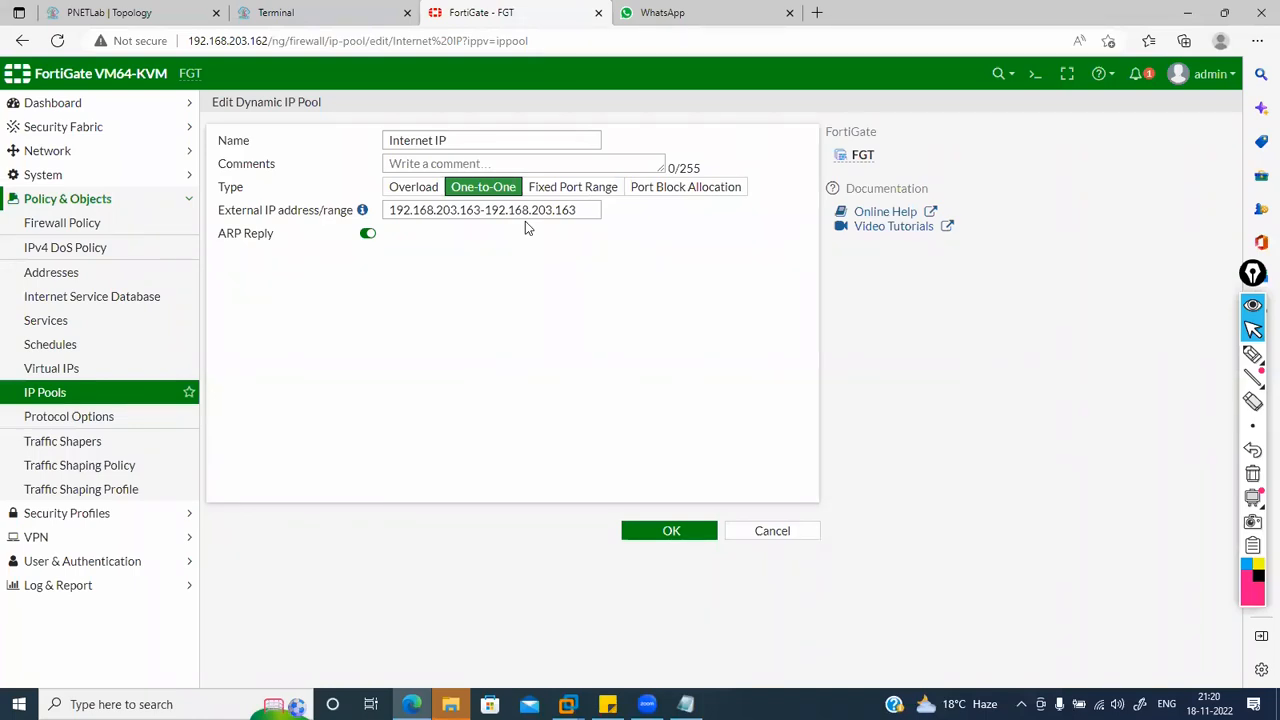
Step: Edit the Internet IP pool's external range, restore the original value, and save the pool
left_click(579, 211)
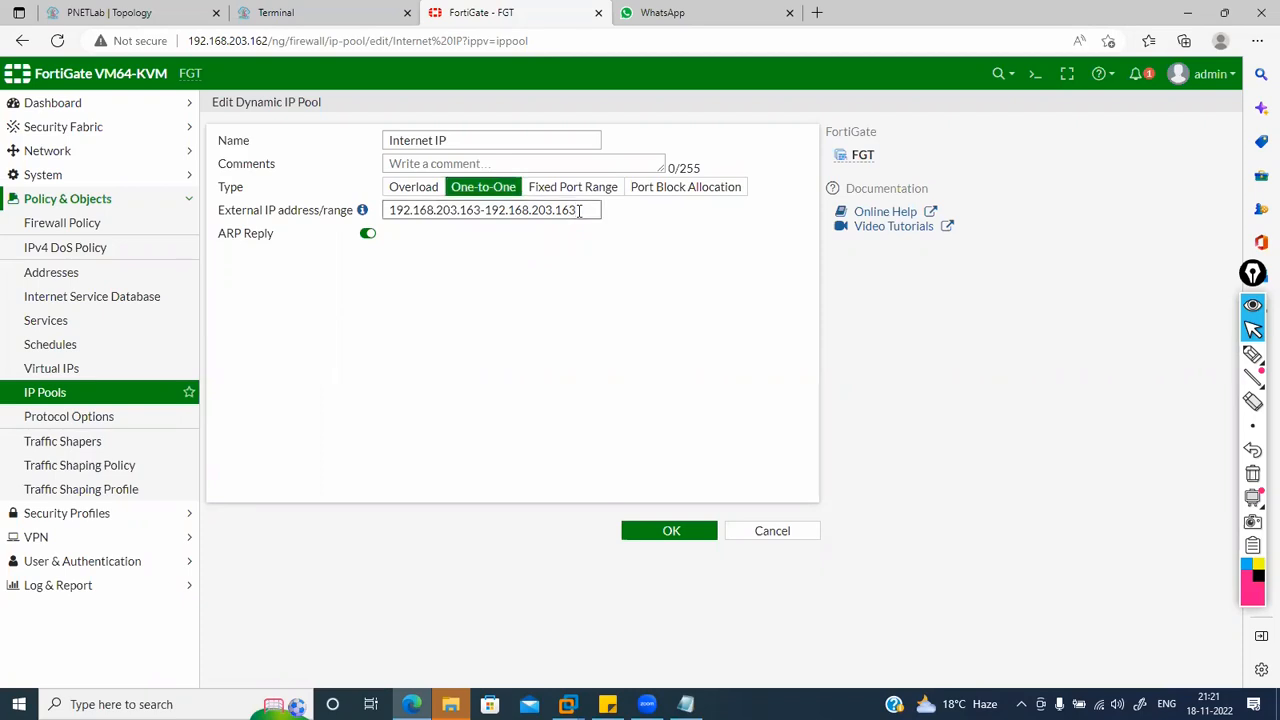
key("BackSpace")
key("BackSpace")
key("BackSpace")
key("BackSpace")
key("BackSpace")
key("BackSpace")
key("BackSpace")
key("BackSpace")
key("BackSpace")
key("BackSpace")
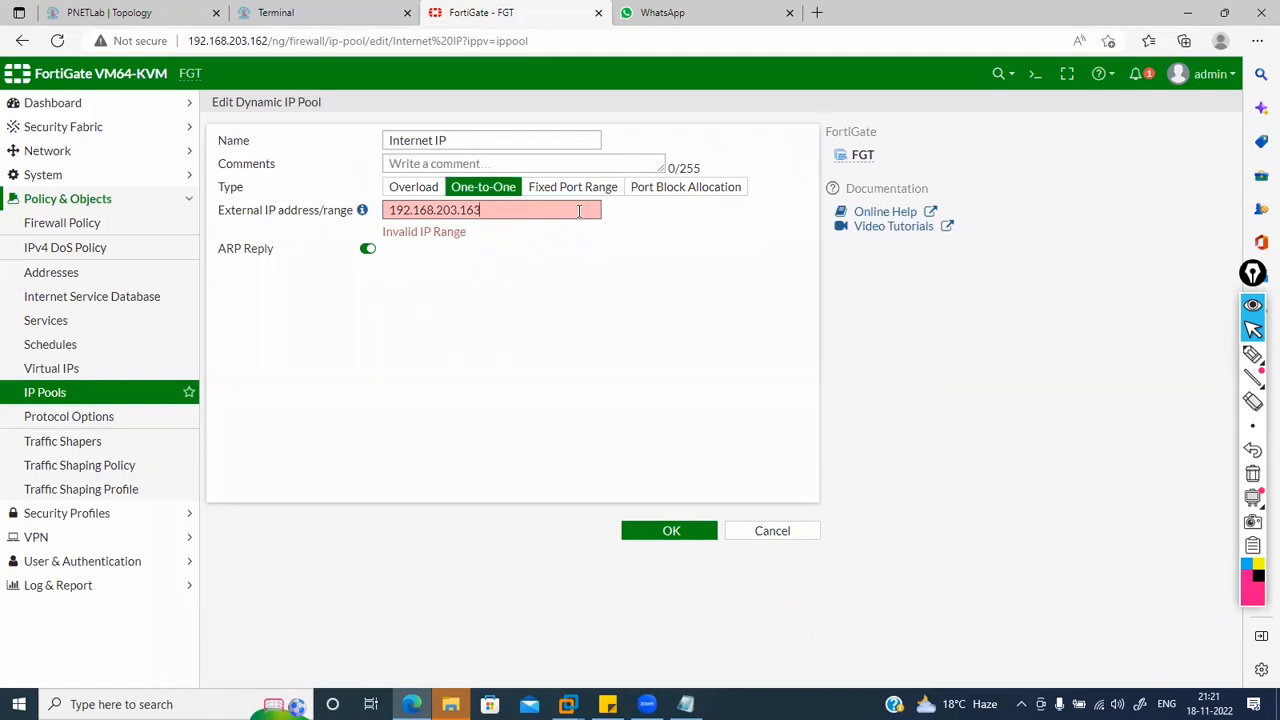
key("ctrl+v")
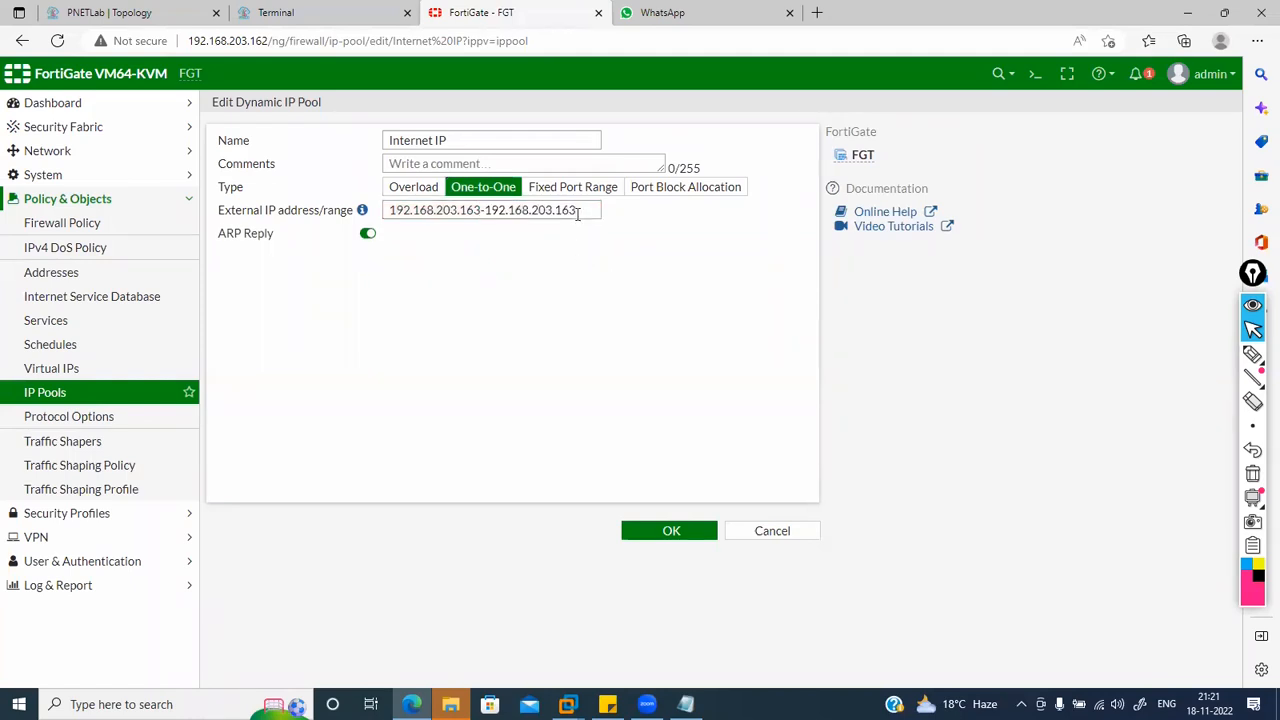
left_click(669, 531)
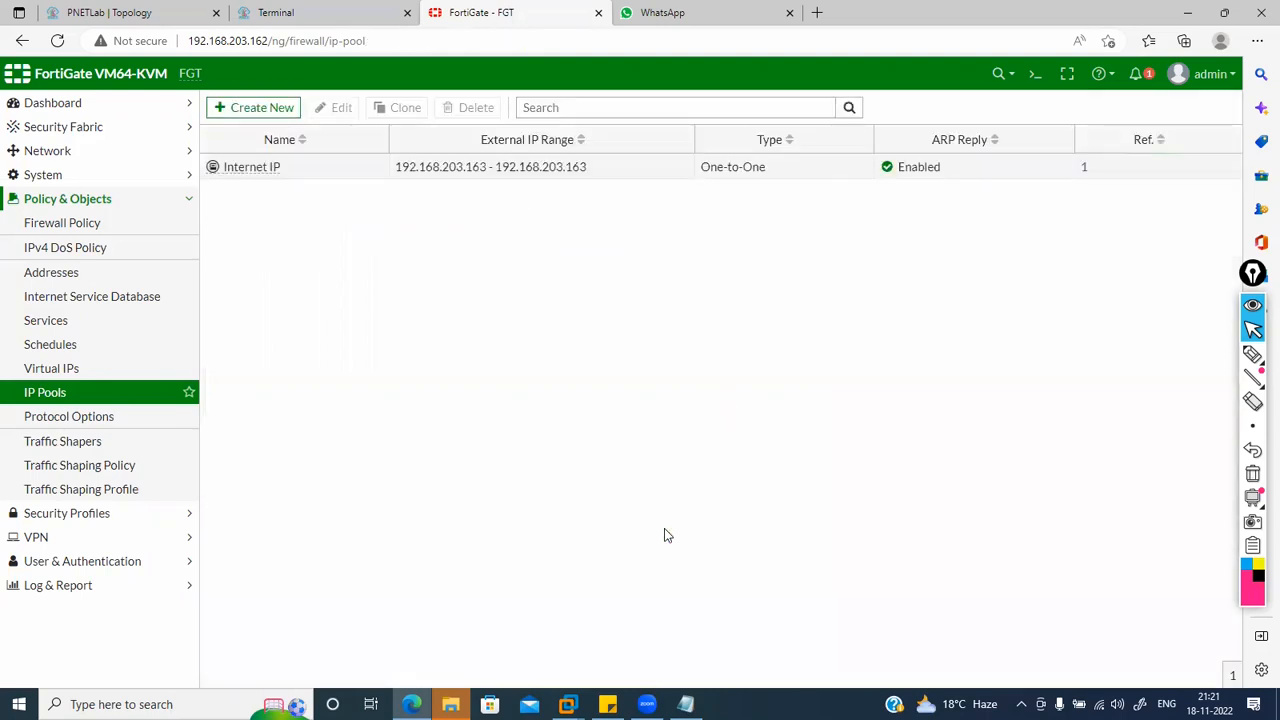
Step: Reopen the pool and change its external range to 192.168.203.164-192.168.203.164, then save
left_click(509, 167)
double_click(509, 167)
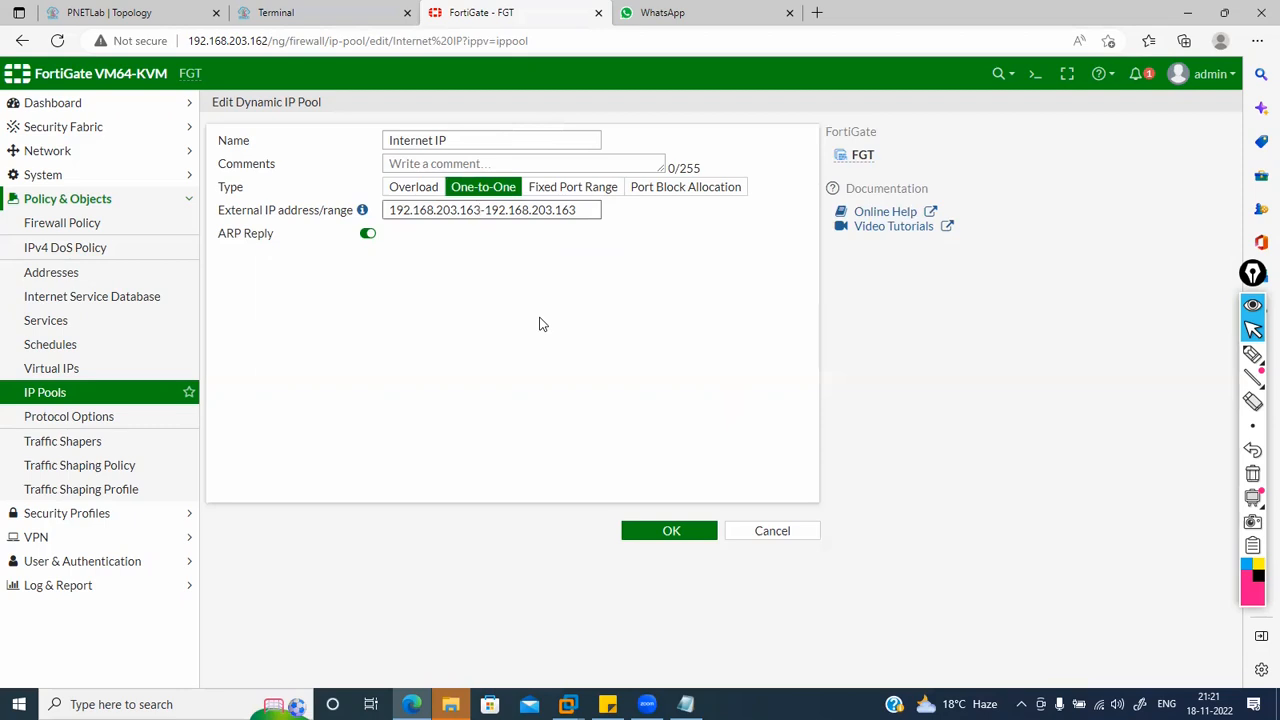
key("BackSpace")
type("4")
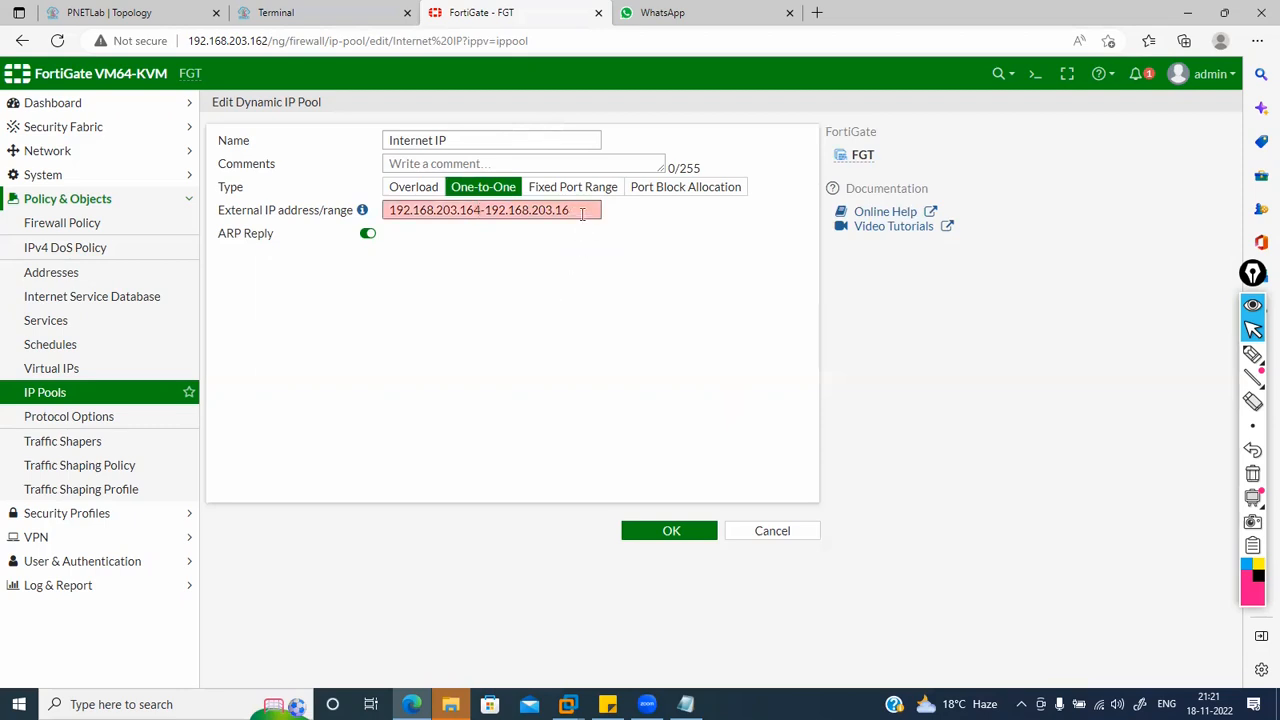
type("5")
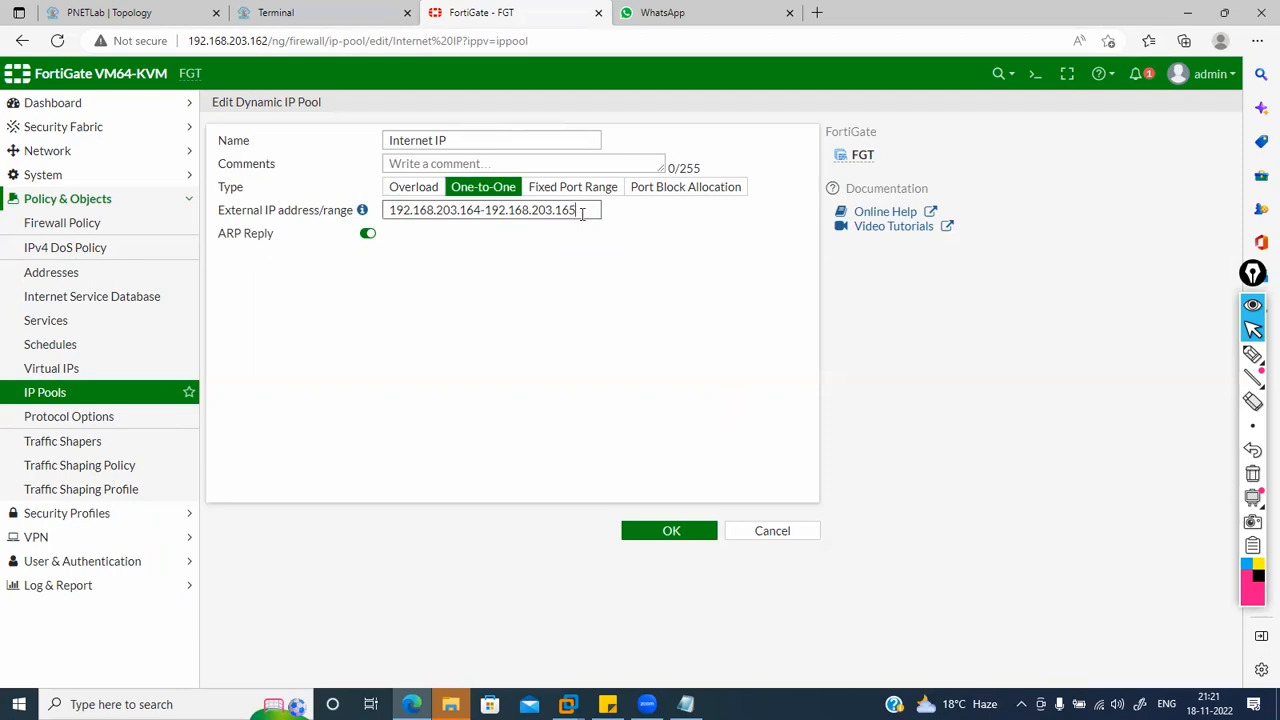
key("BackSpace")
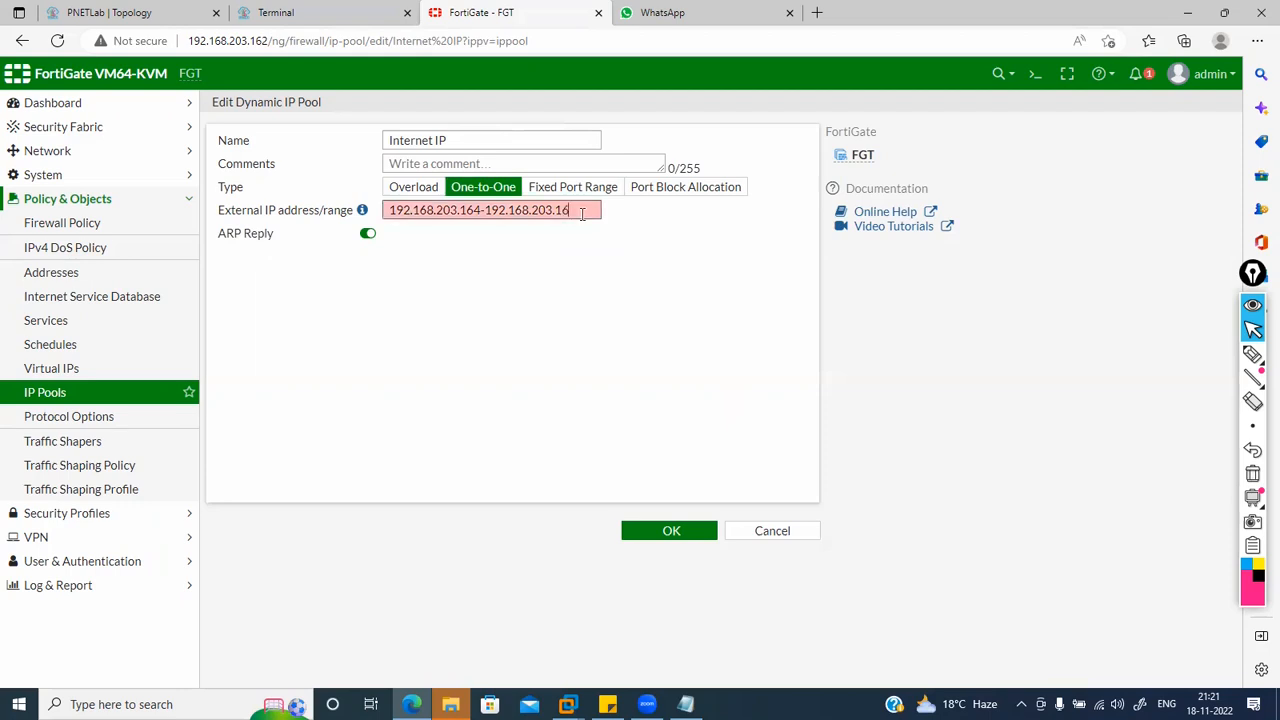
type("4")
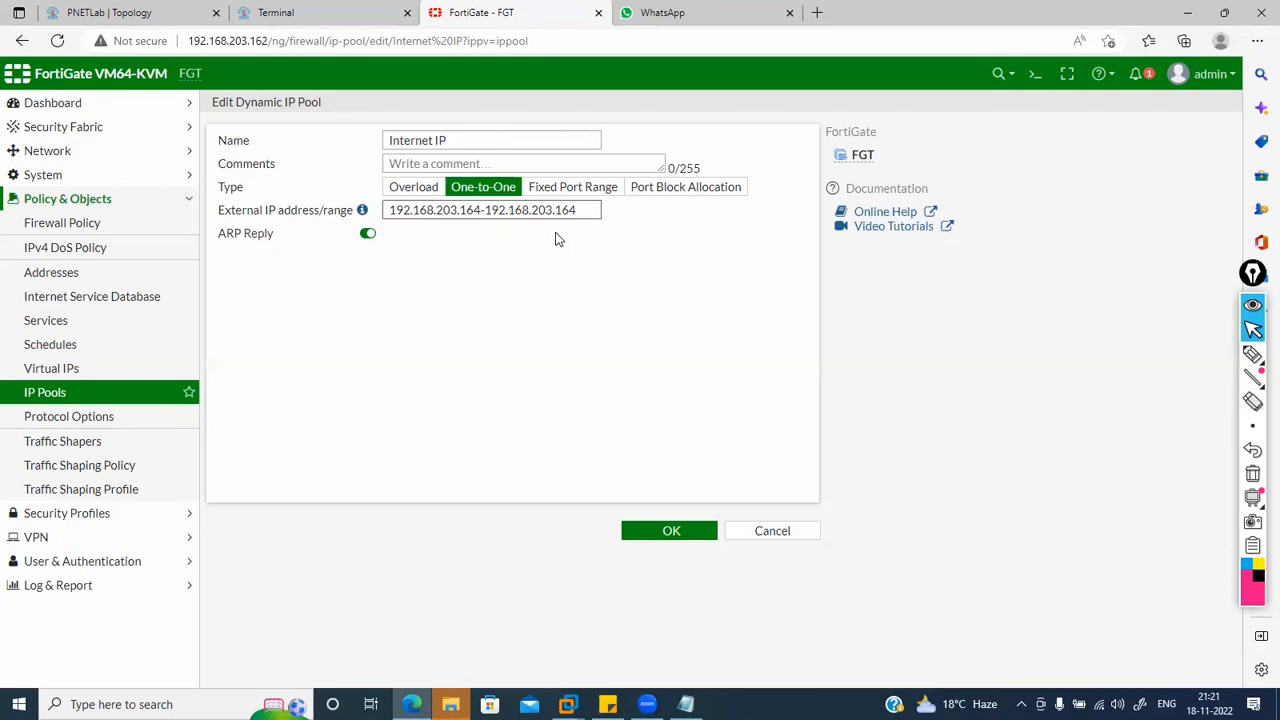
left_click(666, 532)
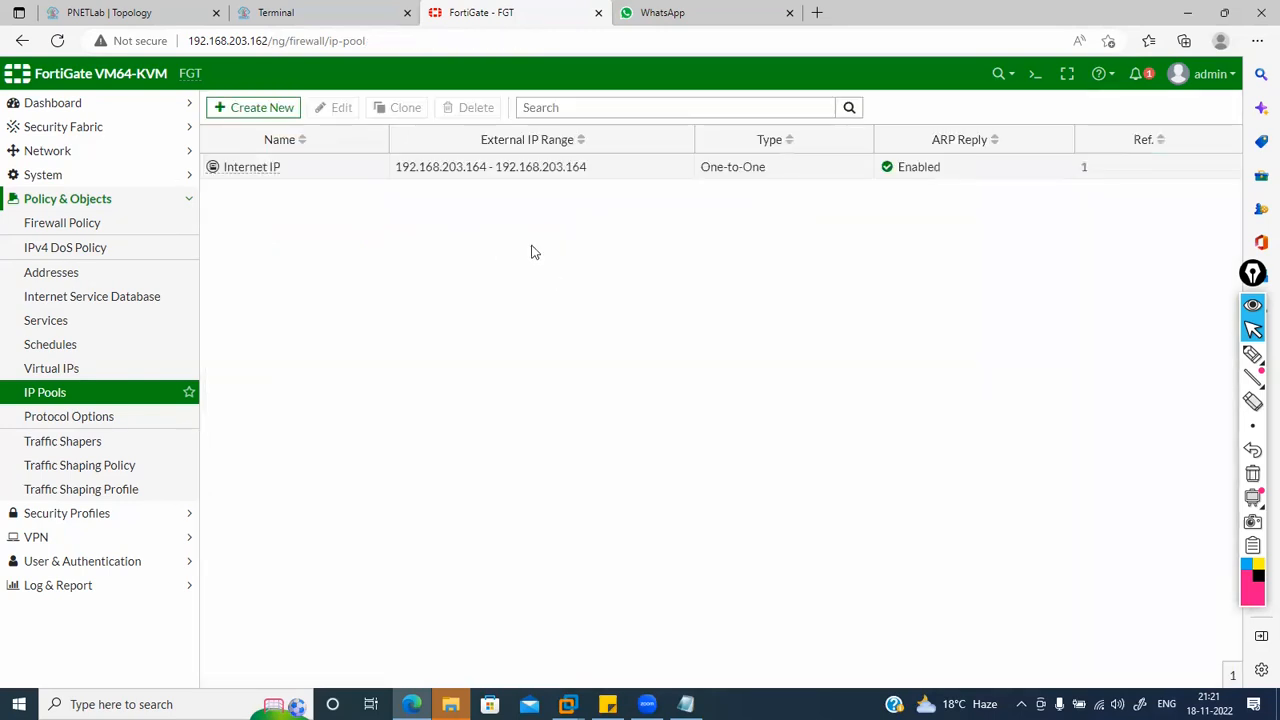
Step: Reopen the Internet IP pool to verify the .164 range, then close it
double_click(477, 167)
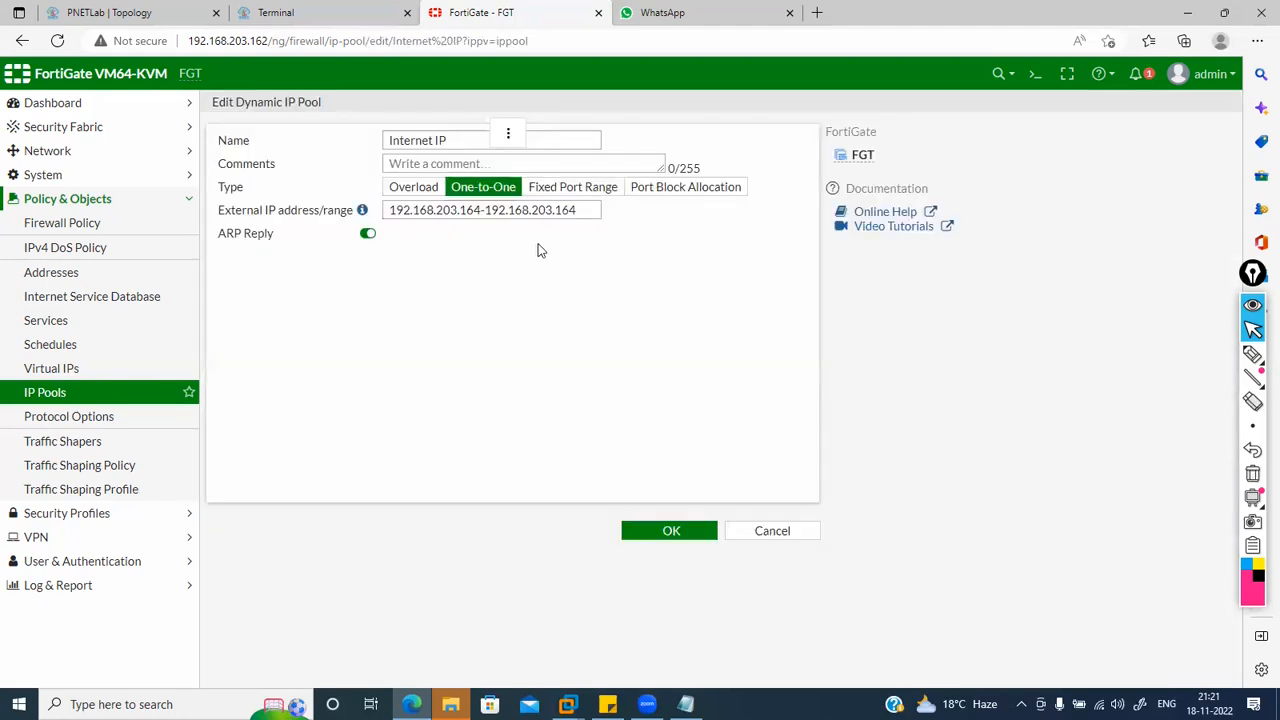
left_click(583, 209)
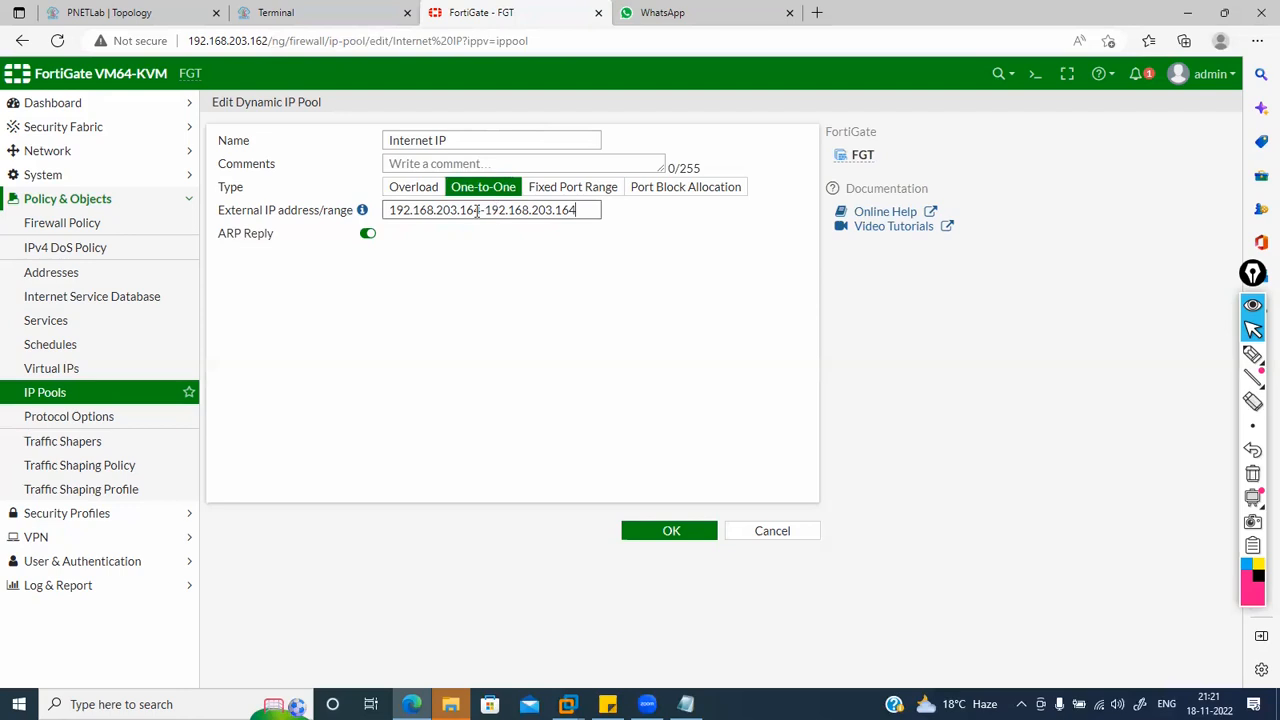
left_click(661, 536)
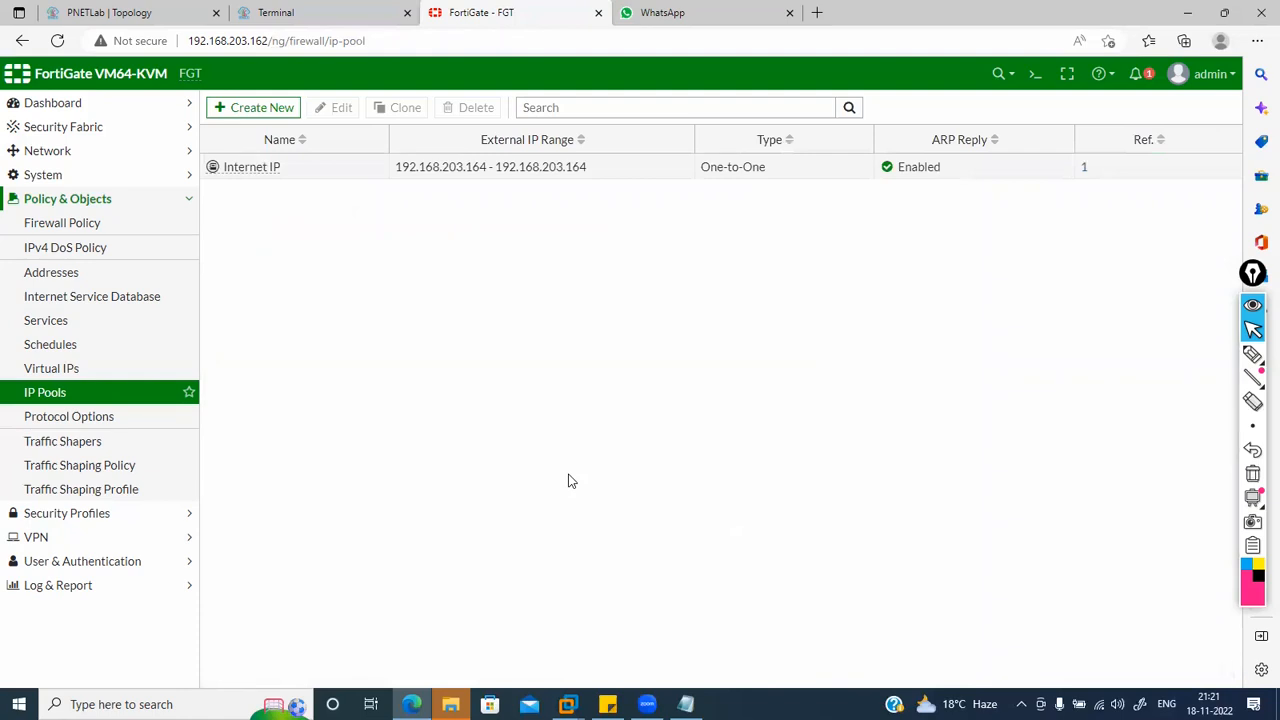
Step: Check that the LAN to WAN policy's NAT pool is Internet IP, then view that pool's settings
left_click(144, 225)
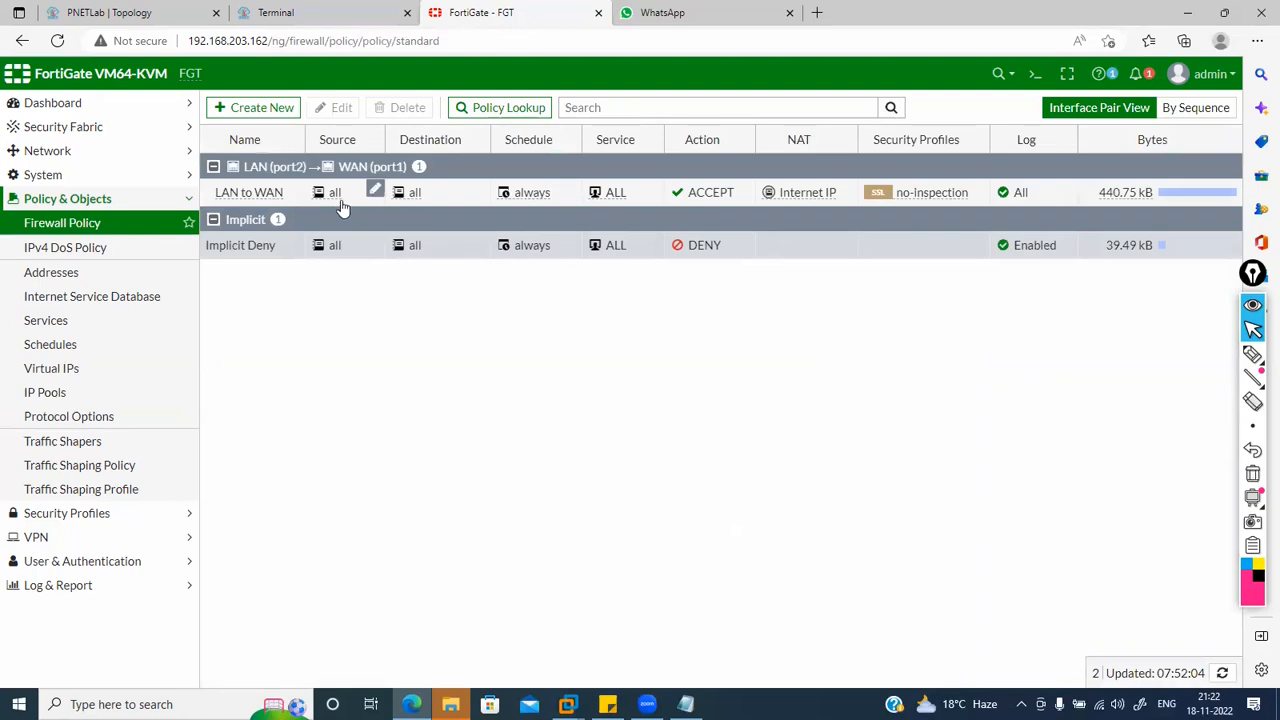
double_click(257, 194)
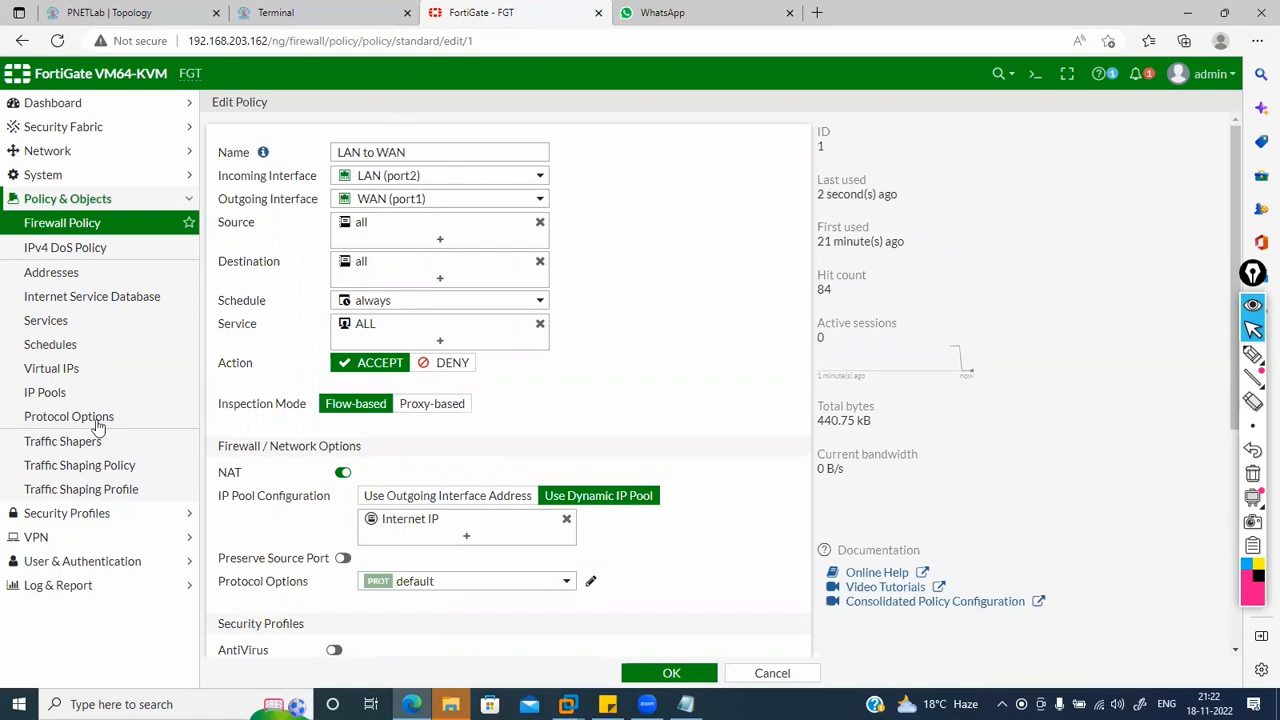
left_click(47, 392)
double_click(300, 170)
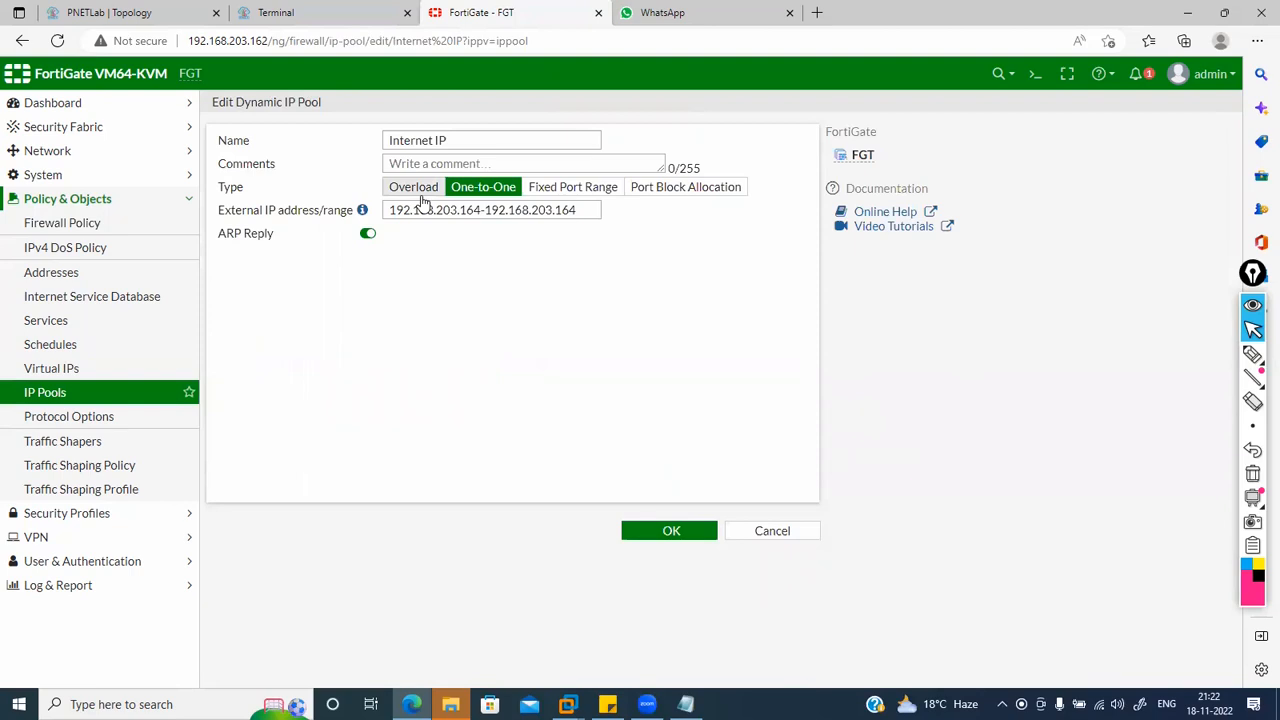
left_click(330, 12)
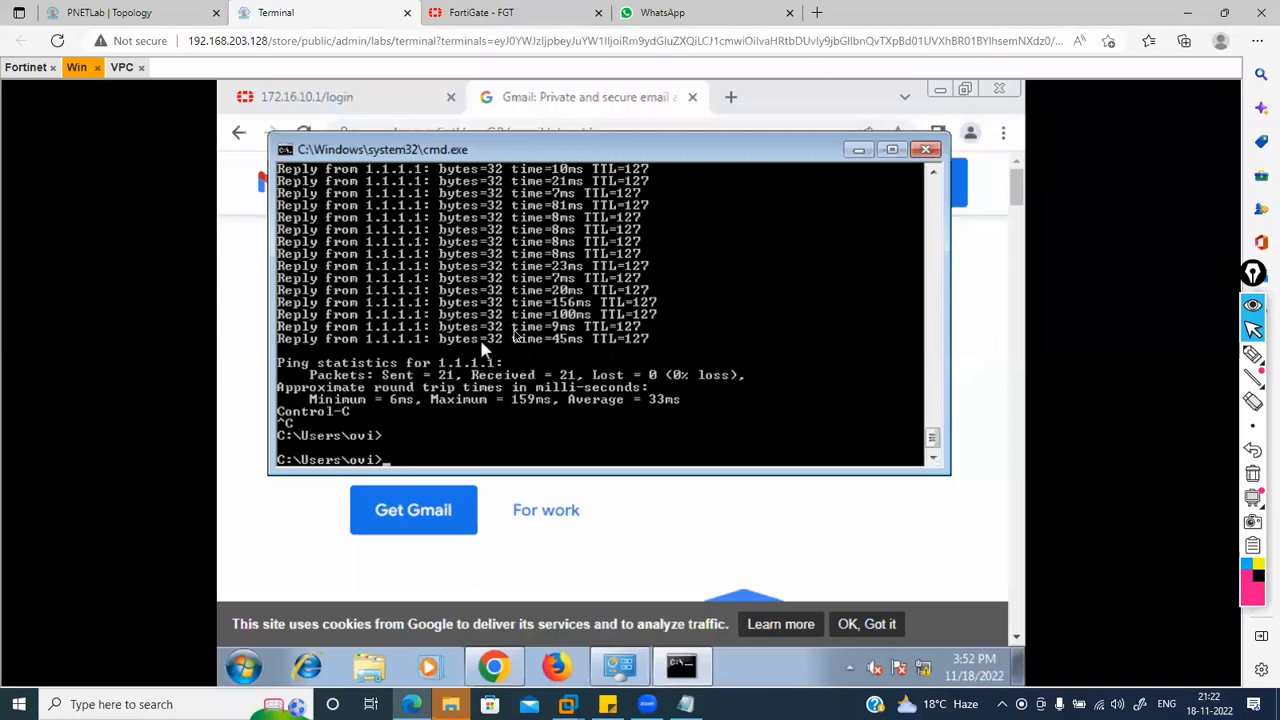
left_click(1252, 353)
mouse_move(403, 414)
left_mouse_down()
mouse_move(411, 428)
mouse_move(422, 413)
left_mouse_up()
mouse_move(438, 418)
left_mouse_down()
mouse_move(450, 430)
mouse_move(537, 417)
mouse_move(530, 435)
mouse_move(556, 417)
left_mouse_up()
mouse_move(641, 437)
left_mouse_down()
mouse_move(650, 425)
mouse_move(960, 429)
mouse_move(1003, 412)
mouse_move(1023, 423)
mouse_move(1011, 411)
mouse_move(1040, 406)
left_mouse_up()
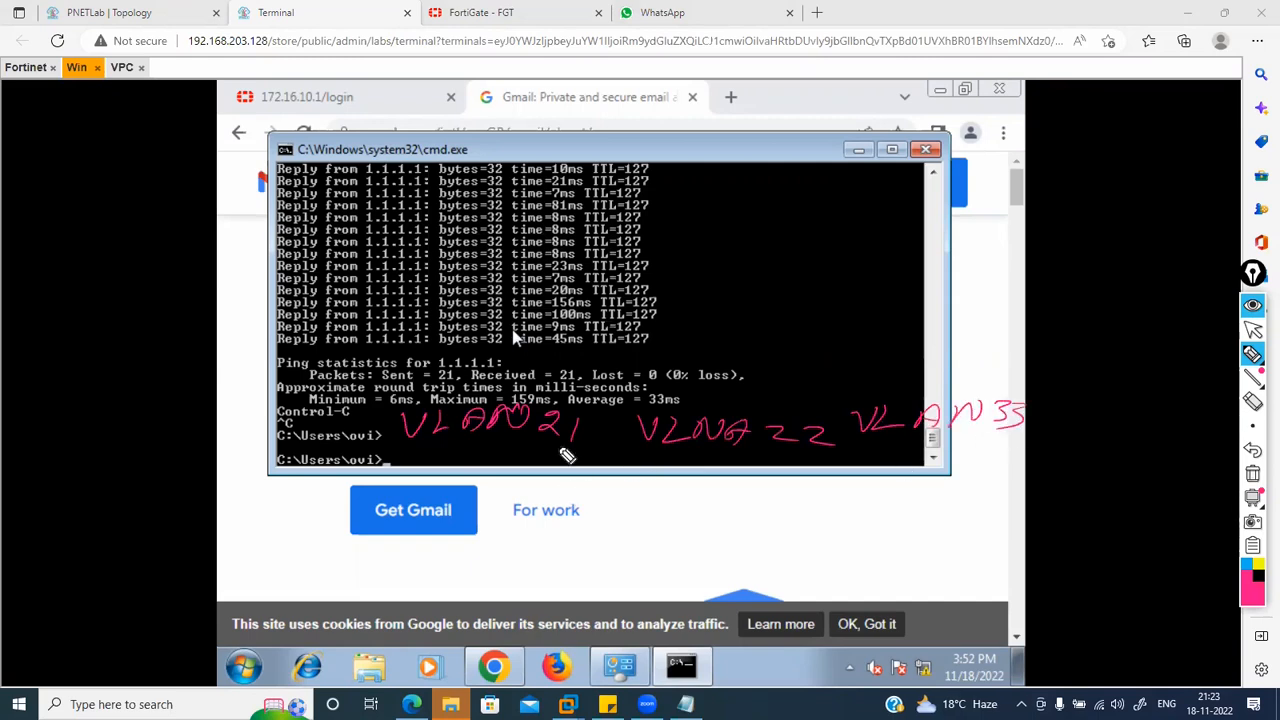
left_click_drag(551, 448, 519, 512)
left_click_drag(720, 321, 664, 341)
mouse_move(778, 332)
left_mouse_down()
mouse_move(747, 331)
mouse_move(837, 349)
mouse_move(800, 312)
left_mouse_up()
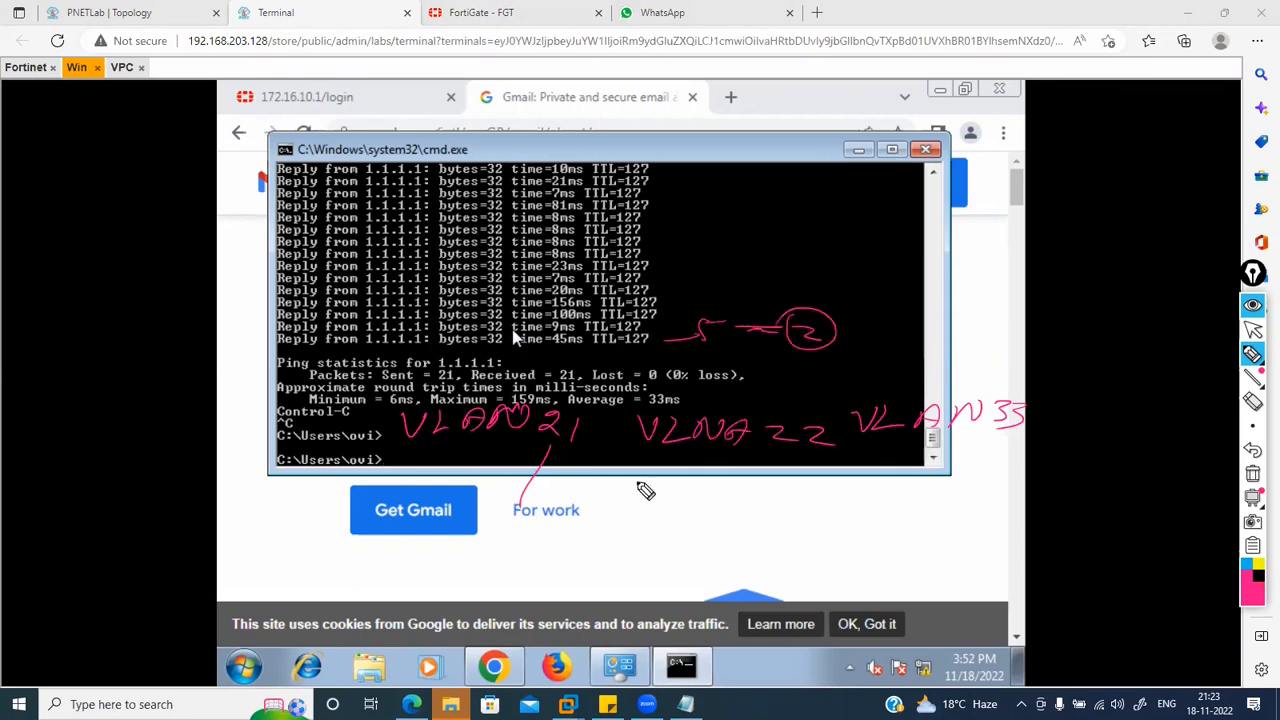
left_click_drag(545, 487, 524, 508)
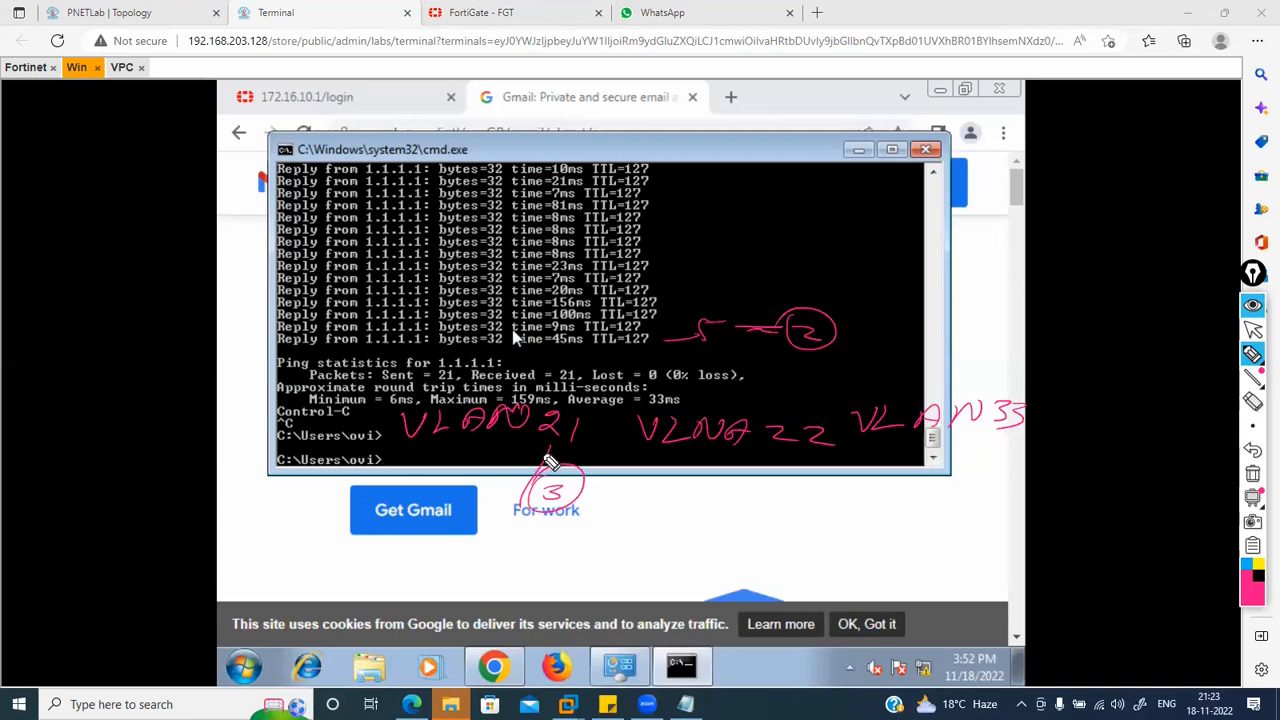
left_click_drag(545, 446, 499, 520)
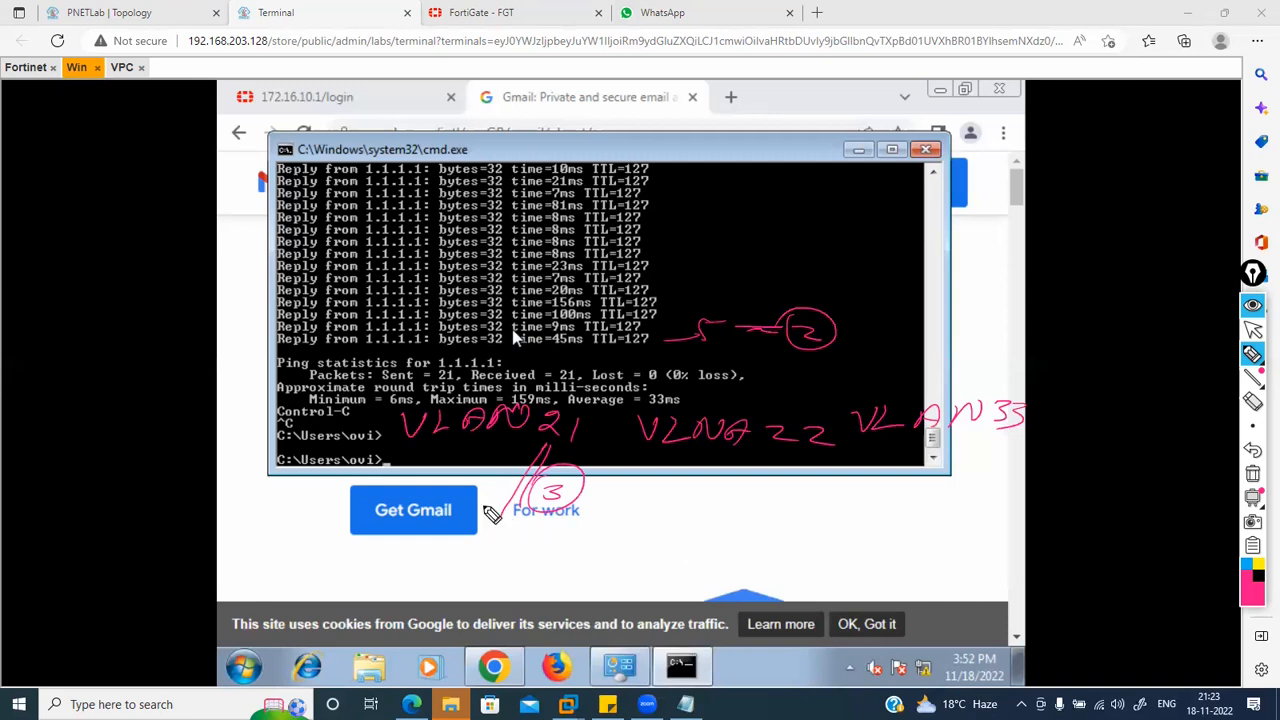
mouse_move(495, 539)
left_mouse_down()
mouse_move(494, 560)
mouse_move(497, 547)
left_mouse_up()
mouse_move(528, 531)
left_mouse_down()
mouse_move(518, 552)
mouse_move(528, 531)
left_mouse_up()
left_click_drag(714, 452, 696, 520)
mouse_move(676, 562)
left_mouse_down()
mouse_move(700, 537)
mouse_move(718, 550)
left_mouse_up()
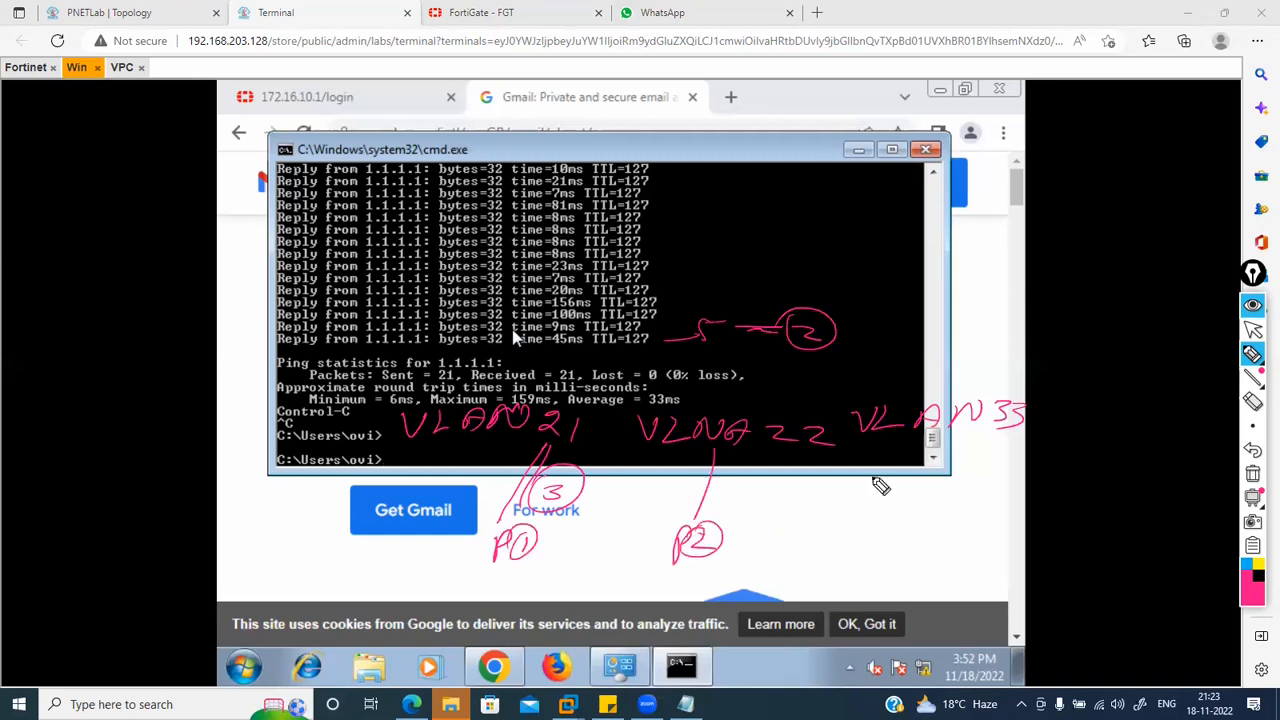
mouse_move(928, 440)
left_mouse_down()
mouse_move(861, 558)
mouse_move(900, 556)
left_mouse_up()
left_click_drag(905, 512, 895, 512)
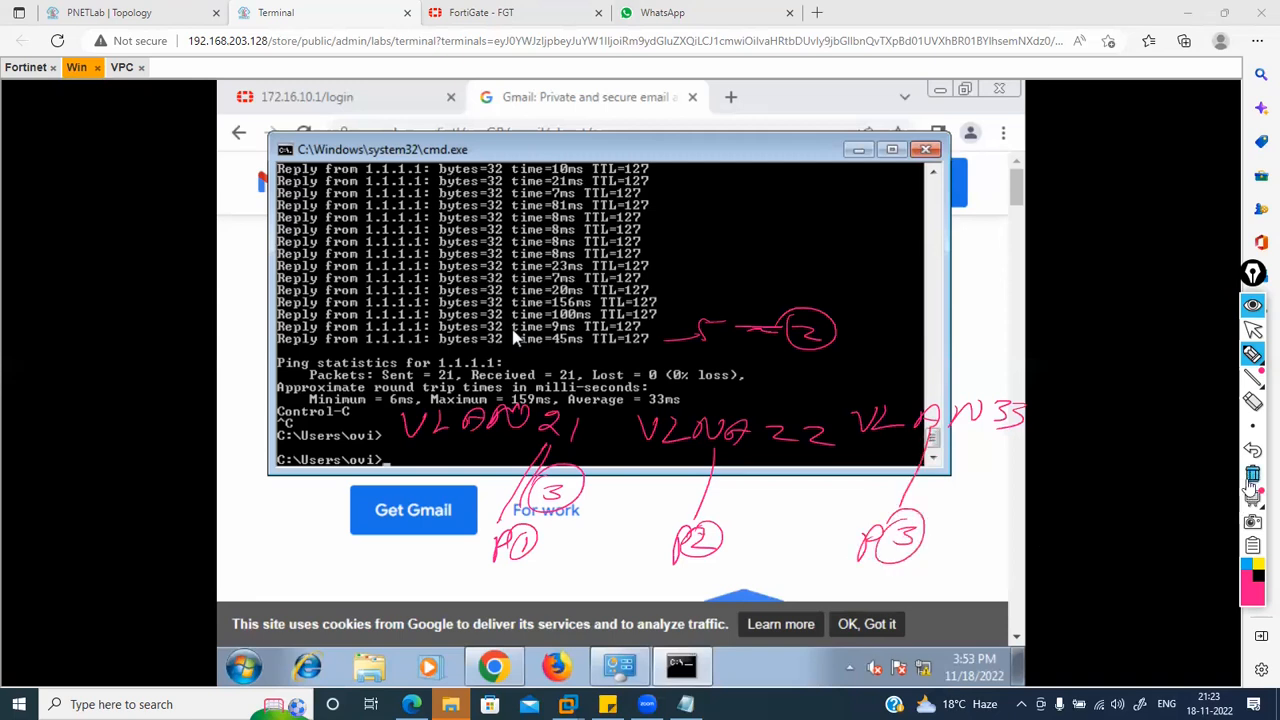
left_click(1255, 476)
Step: Discard the trial Overload type change to the Internet IP pool
left_click(1256, 334)
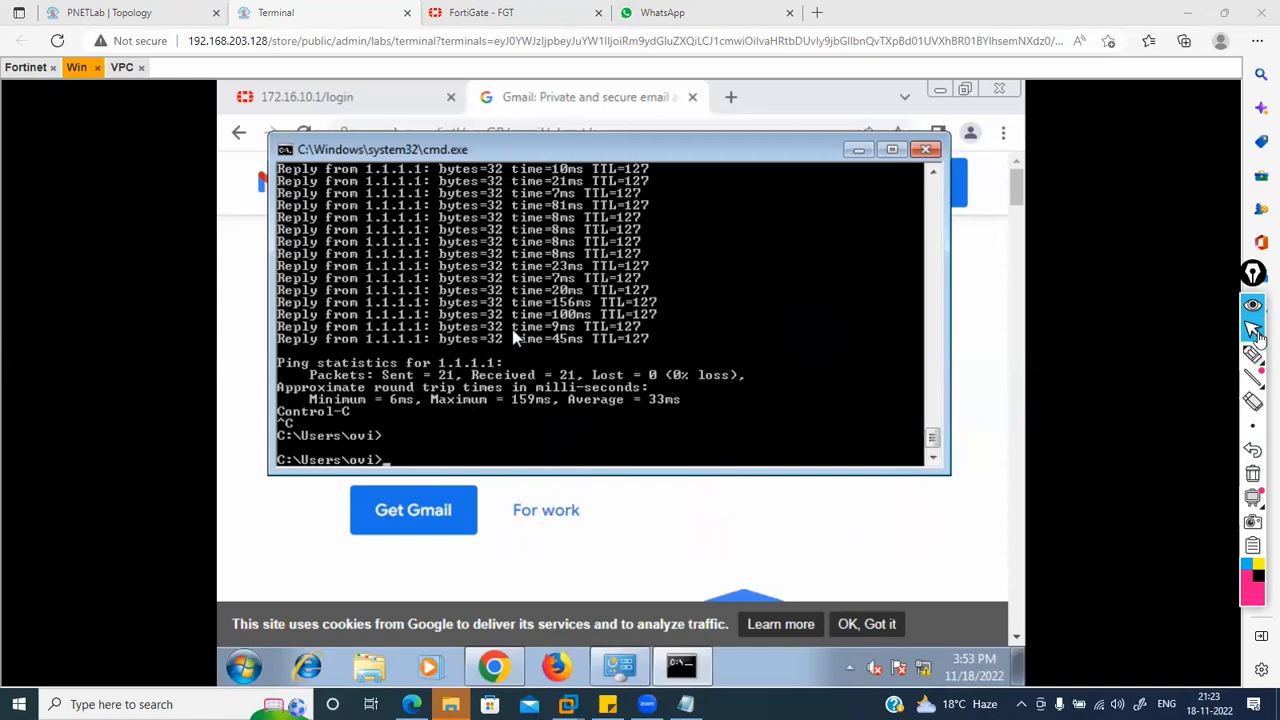
left_click(466, 10)
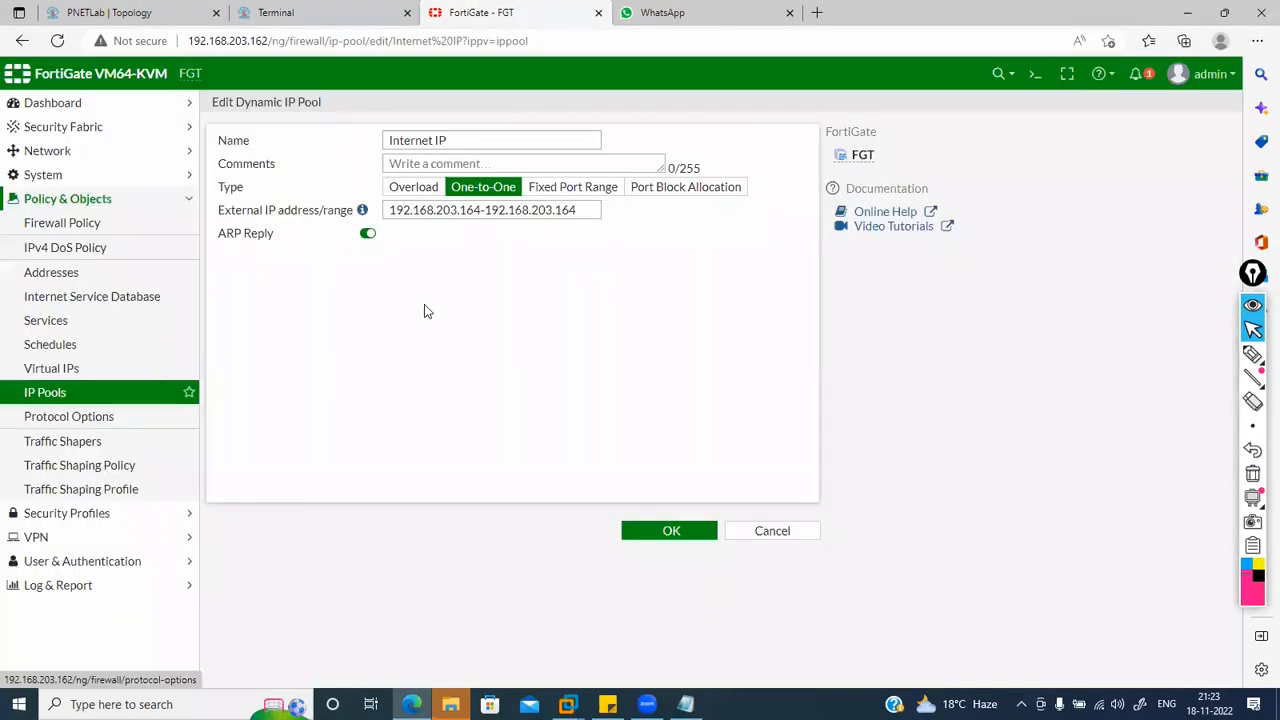
left_click(417, 192)
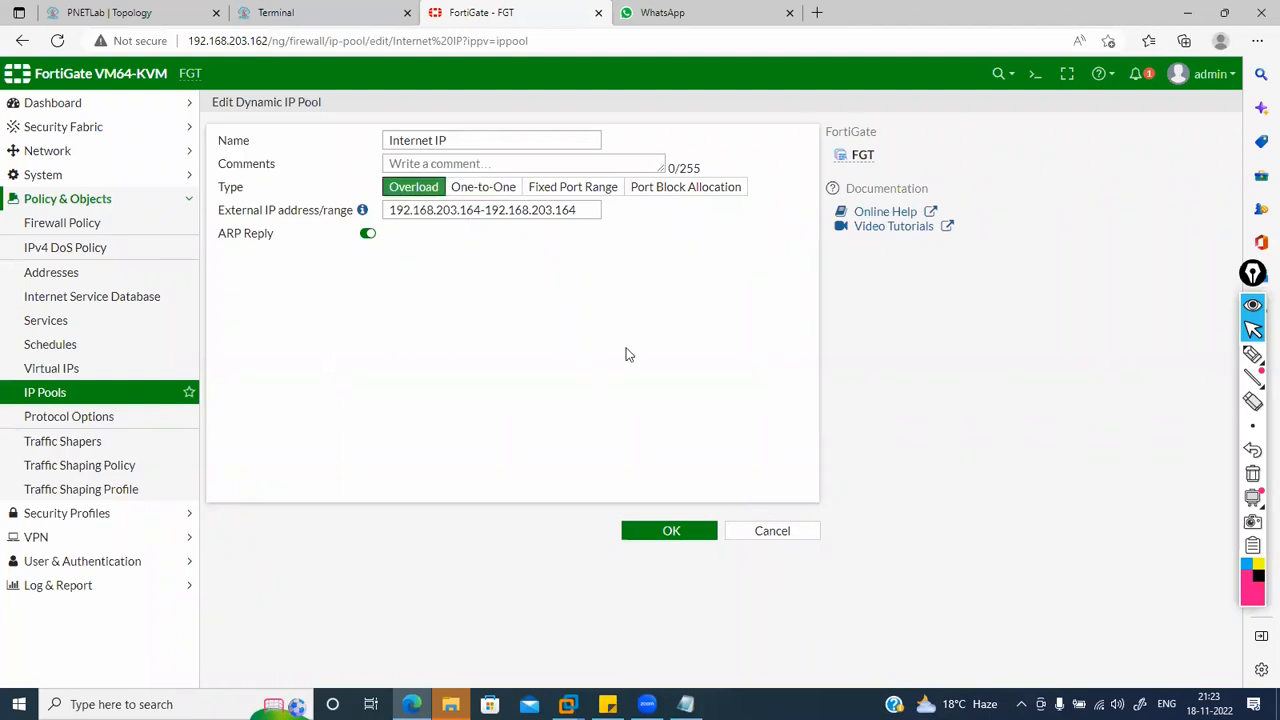
left_click(772, 534)
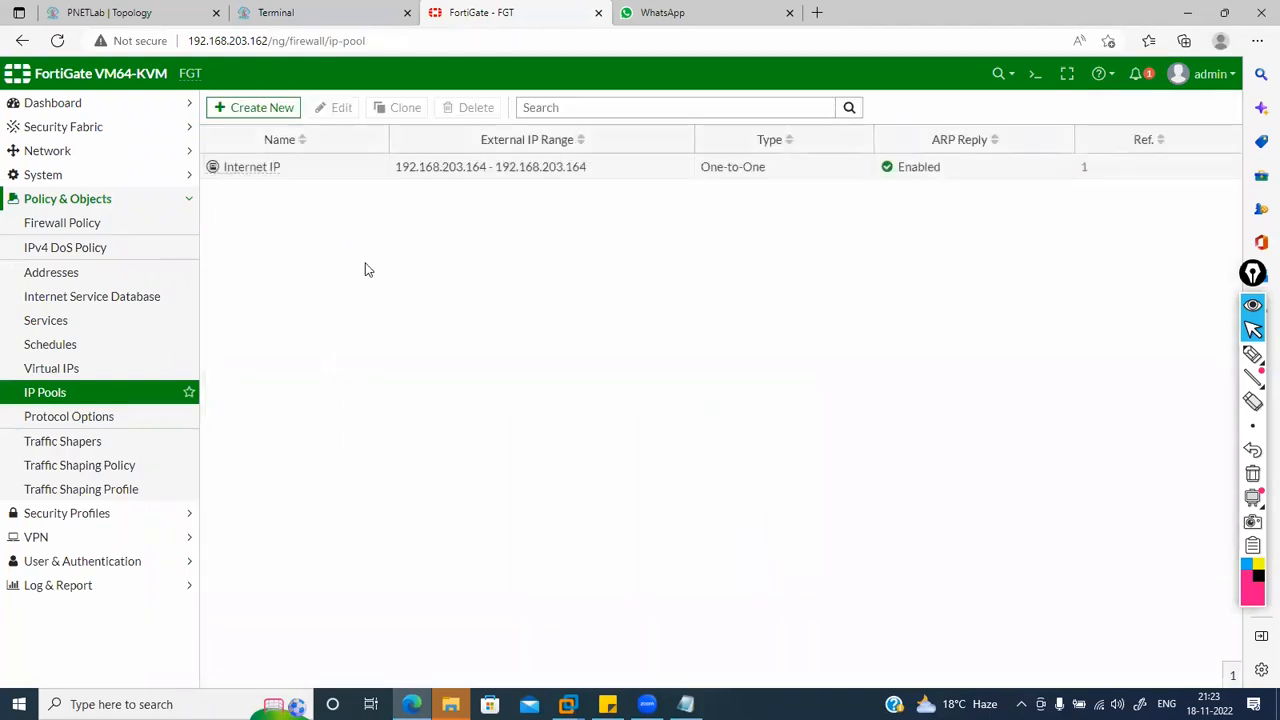
Step: Create a new IP pool and begin naming it 'vlan 33'
left_click(276, 107)
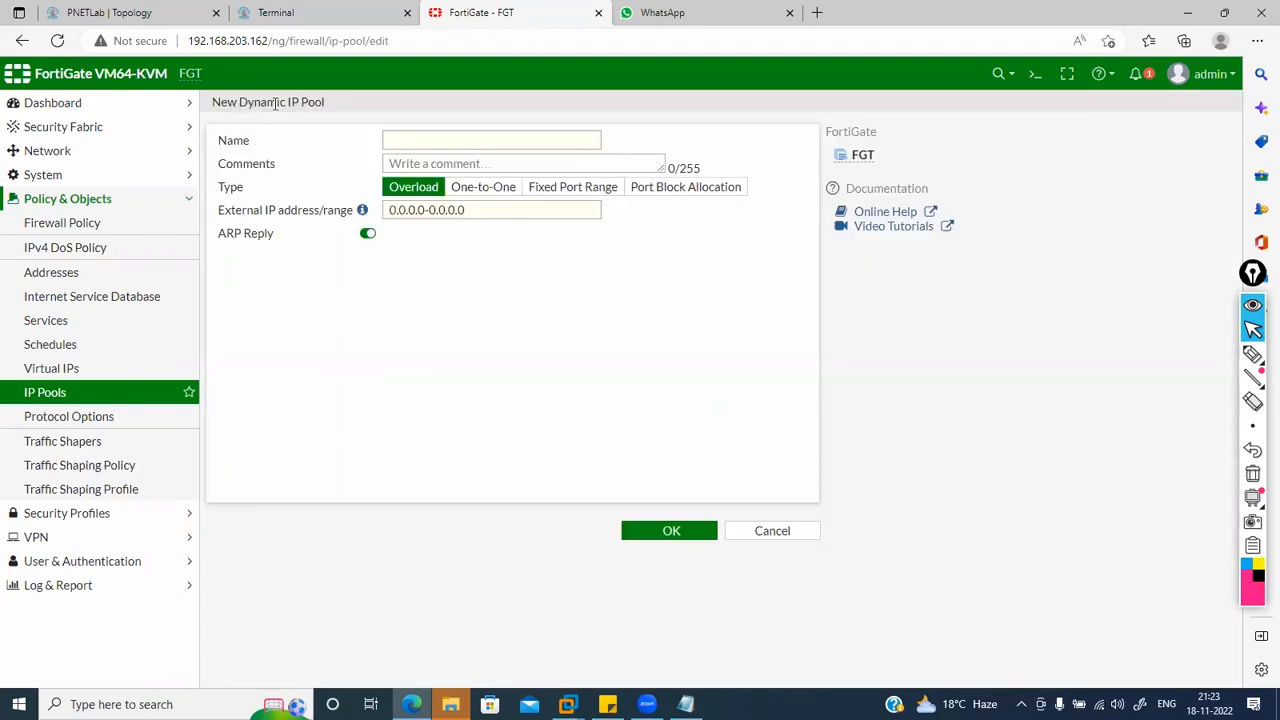
left_click(463, 147)
type("vlan 33")
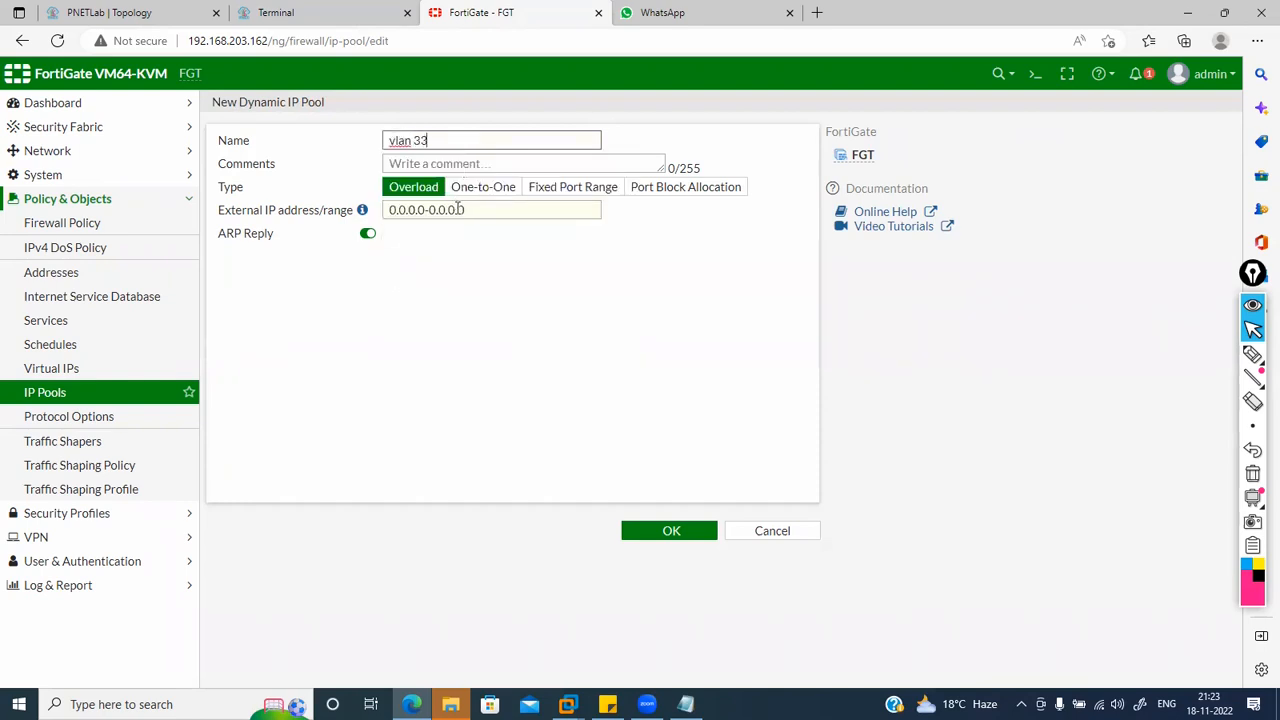
Step: Set the pool's external range to 192.168.203.167-192.168.203.167, keep type Overload, and save
left_click_drag(481, 209, 287, 209)
type("192.168.203.167")
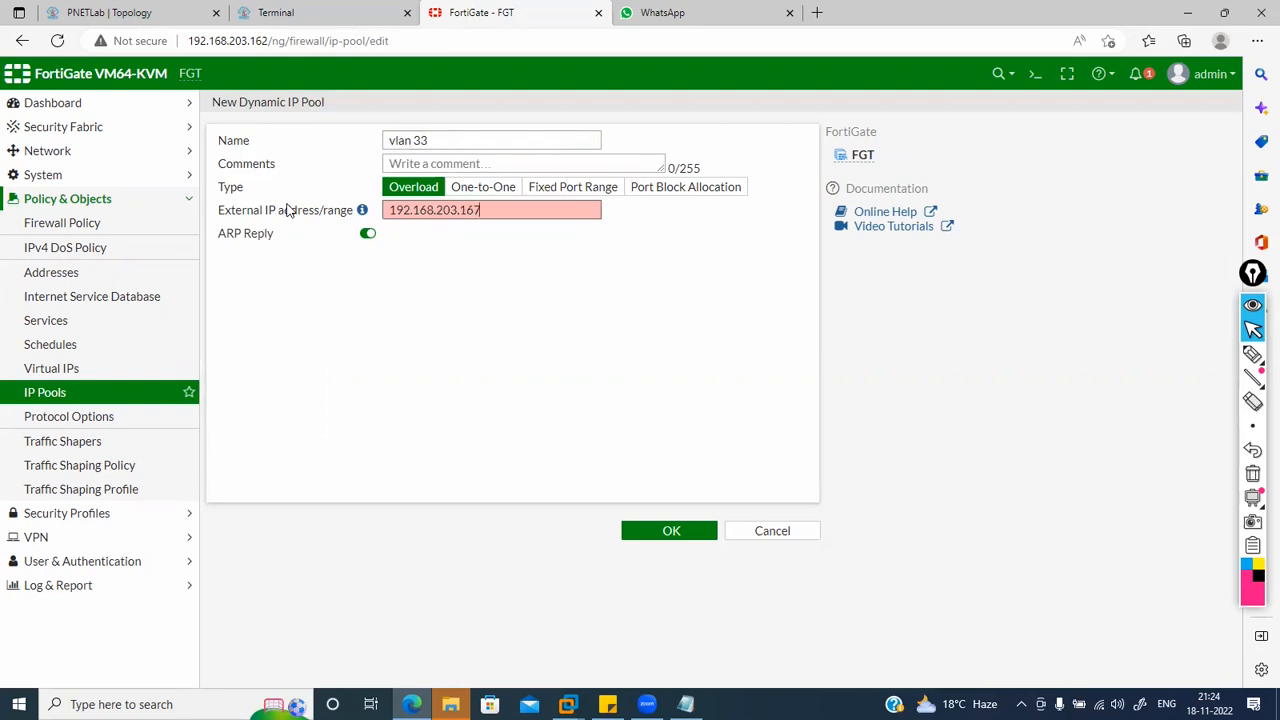
key("ctrl+a")
key("BackSpace")
key("ctrl+z")
key("BackSpace")
key("ctrl+z")
key("ctrl+c")
key("Right")
type("-")
key("ctrl+v")
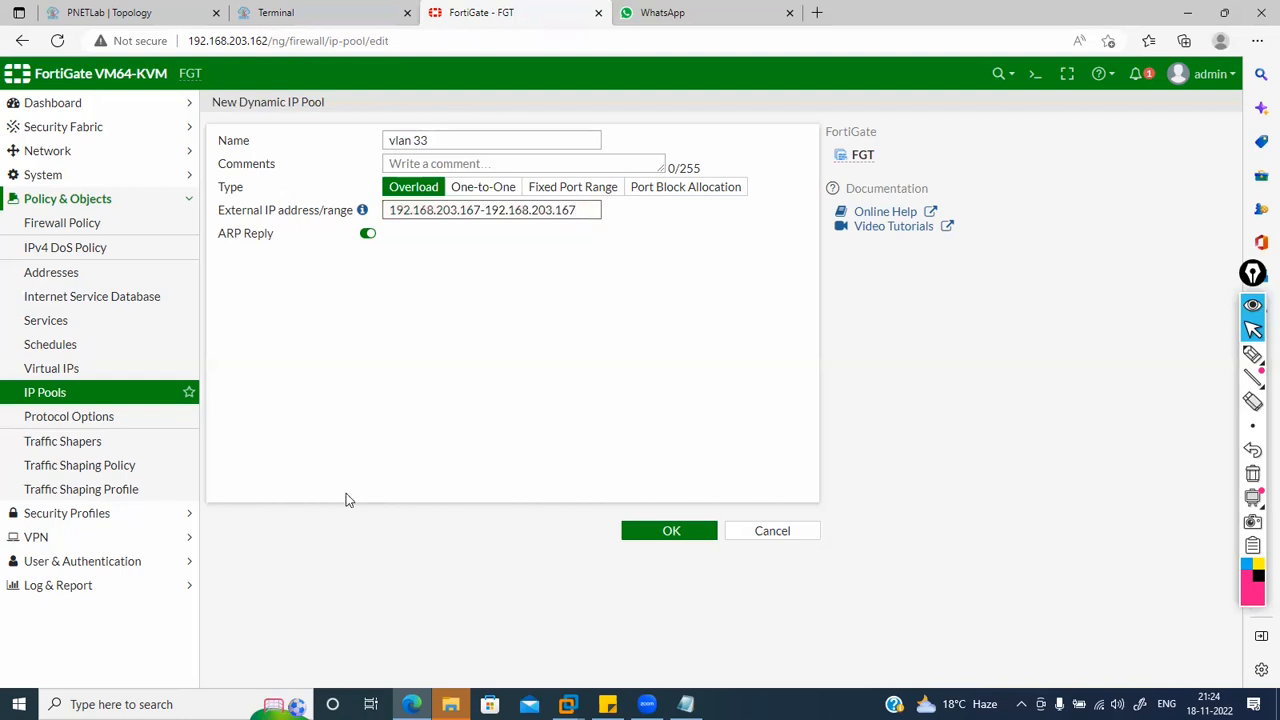
left_click(637, 532)
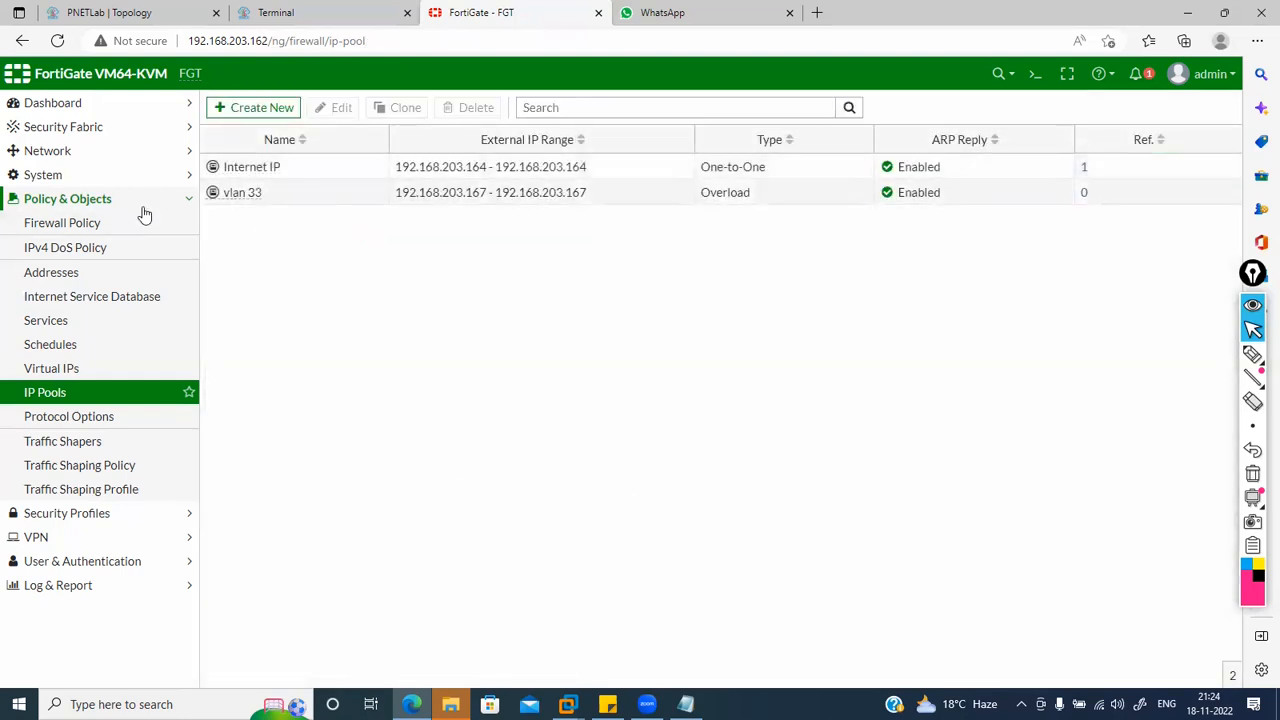
Step: Open the LAN to WAN policy and browse its source address choices
left_click(108, 224)
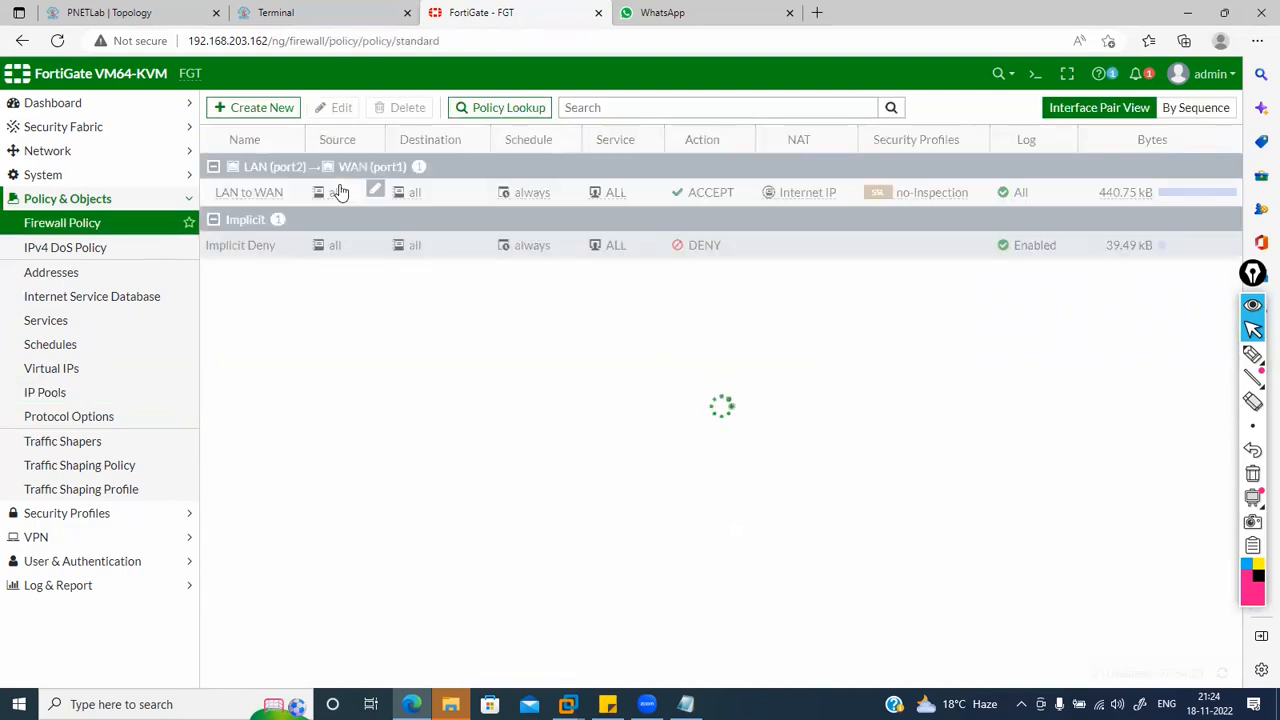
double_click(240, 190)
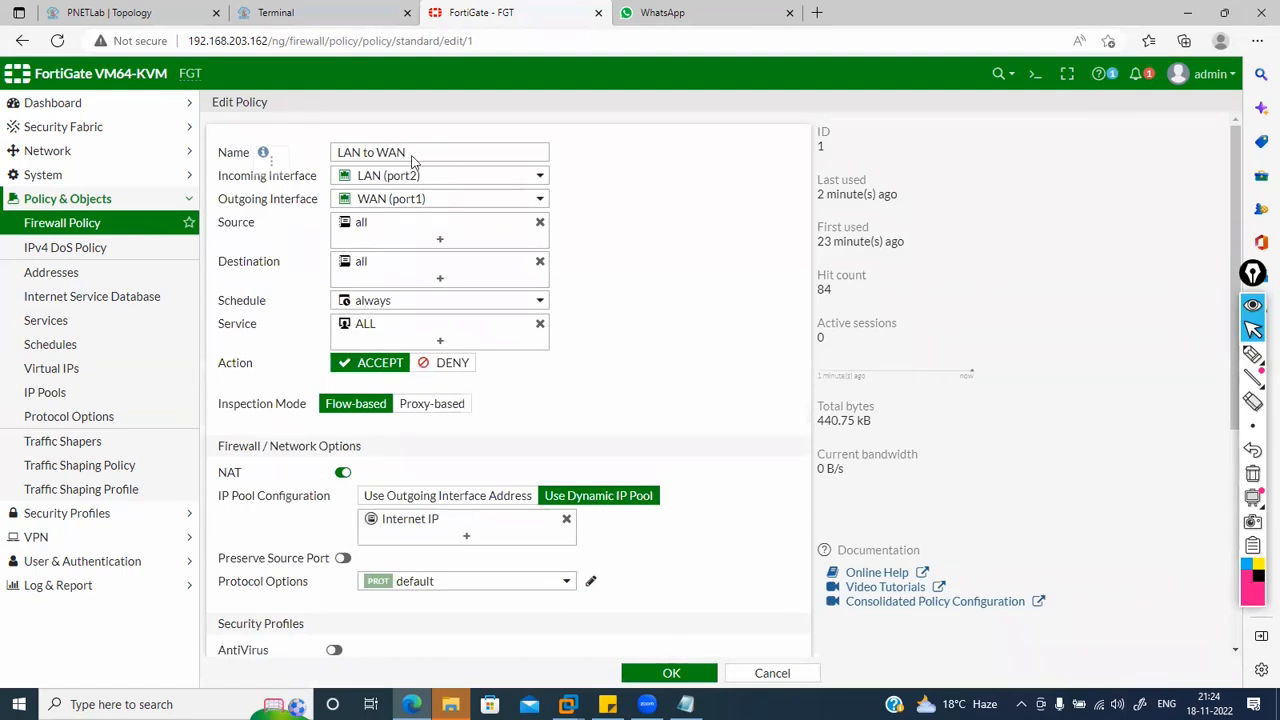
left_click(395, 230)
left_click(774, 182)
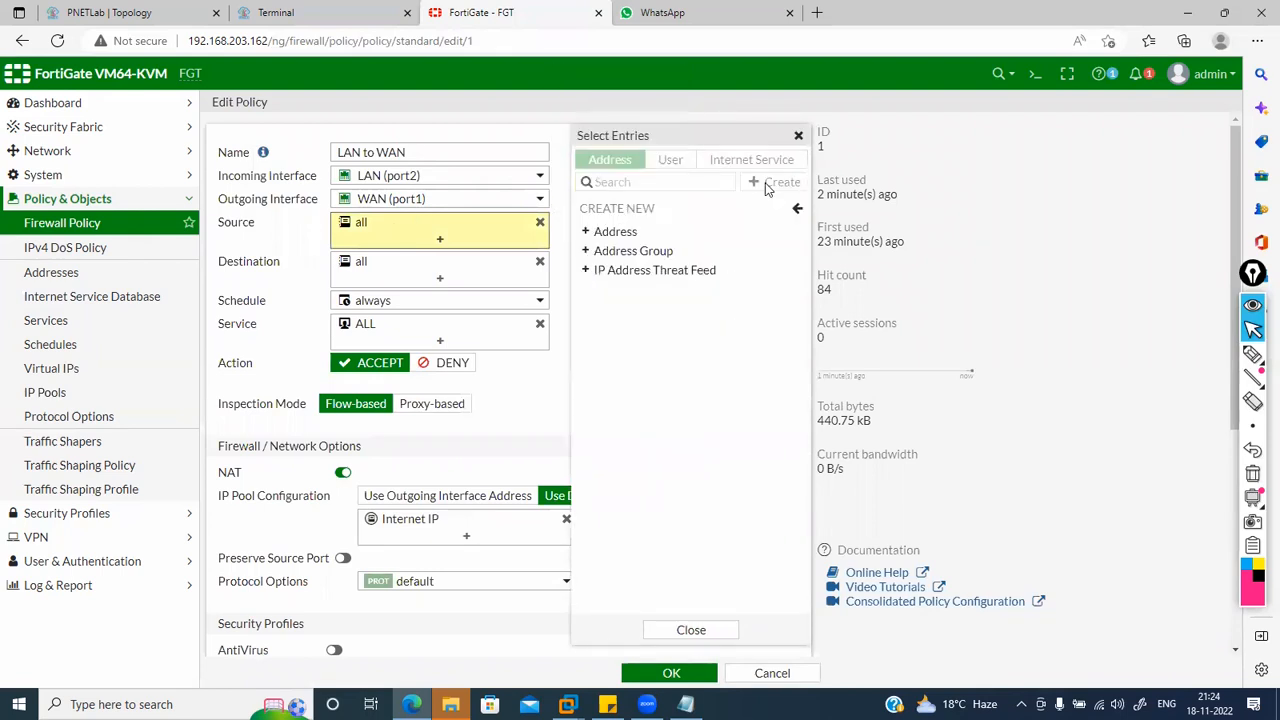
Step: Abandon a draft 'vlan 33' address object, review the IP pools, and cancel the policy edit
left_click(640, 233)
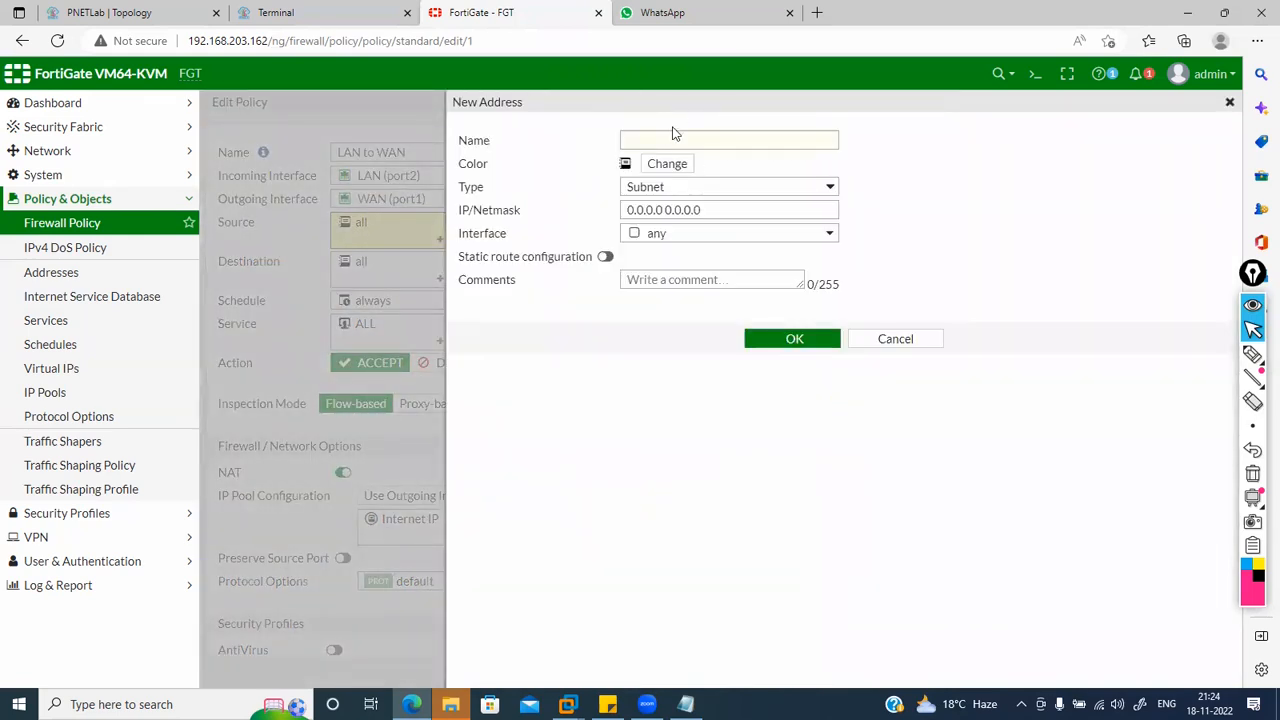
left_click(663, 143)
type("vlan")
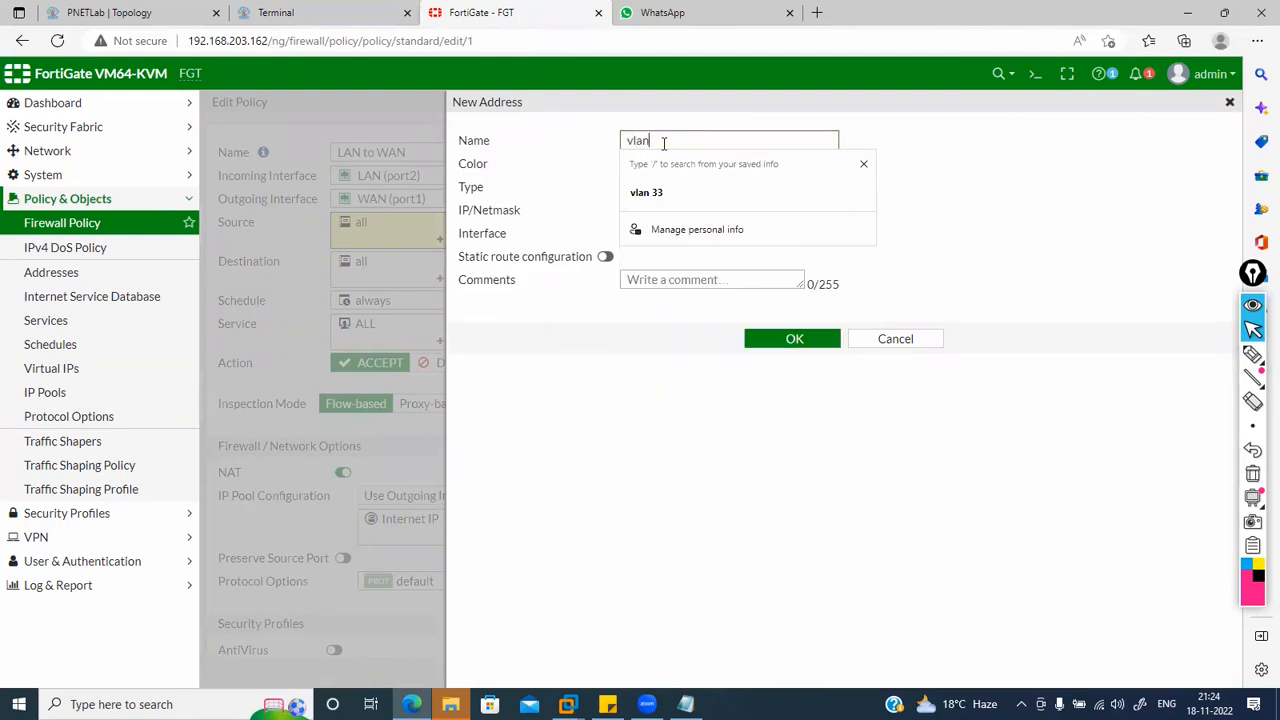
type(" 33")
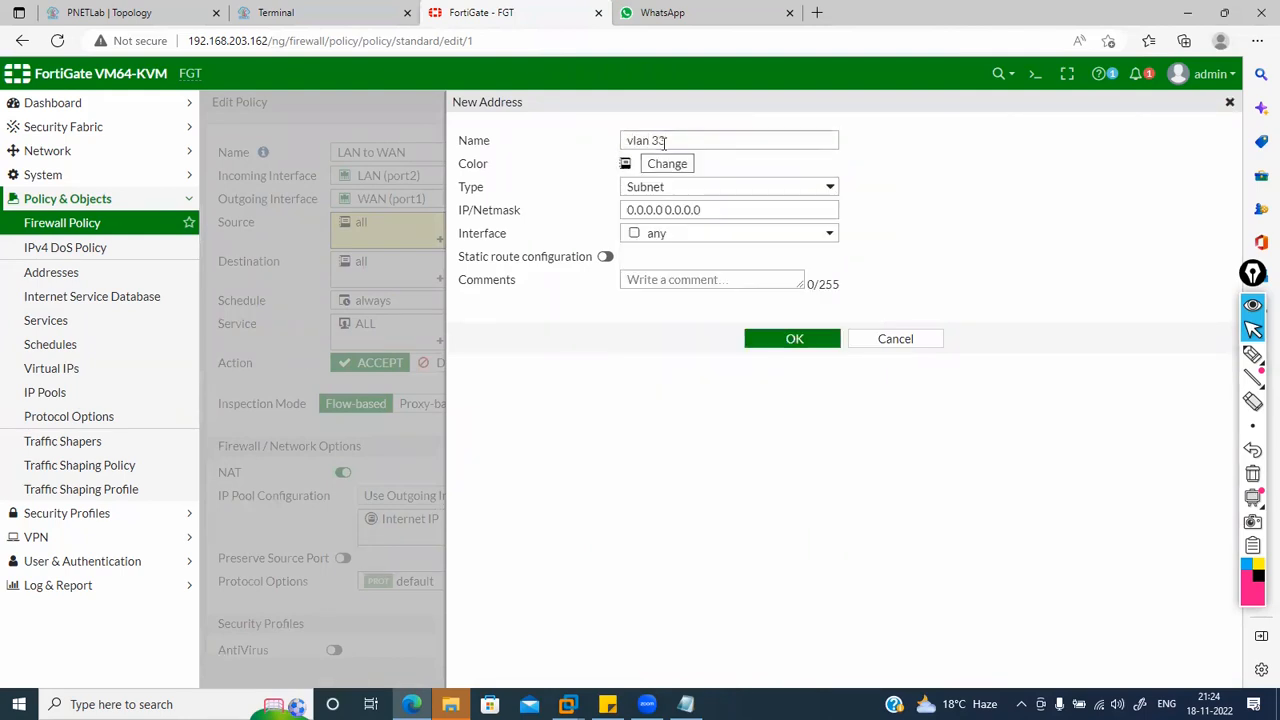
left_click(705, 211)
left_click_drag(706, 211, 575, 204)
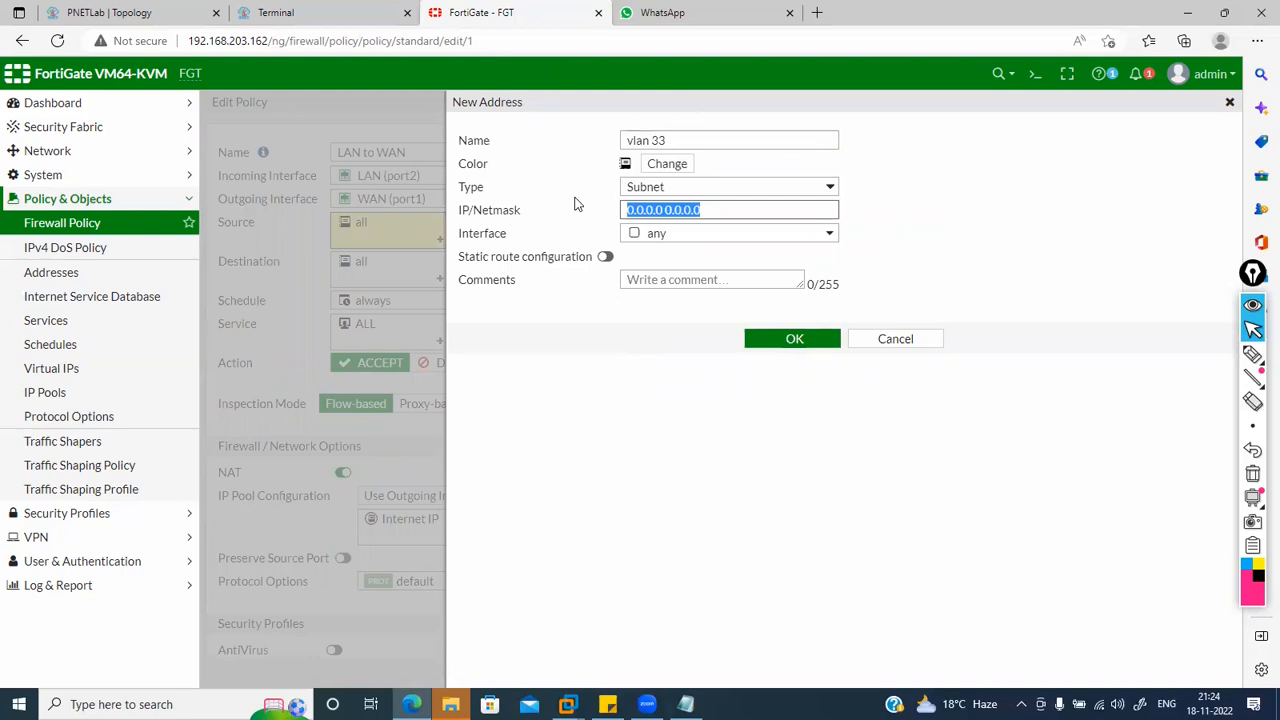
type("192.16")
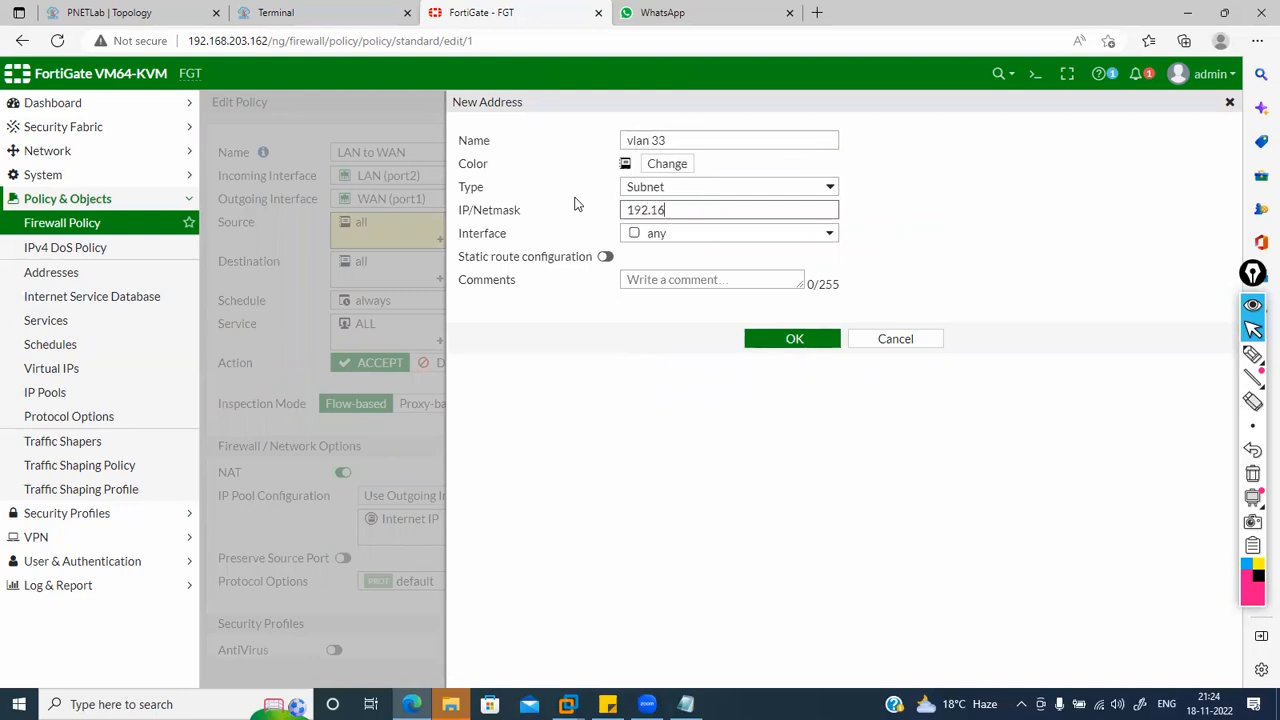
left_click(893, 338)
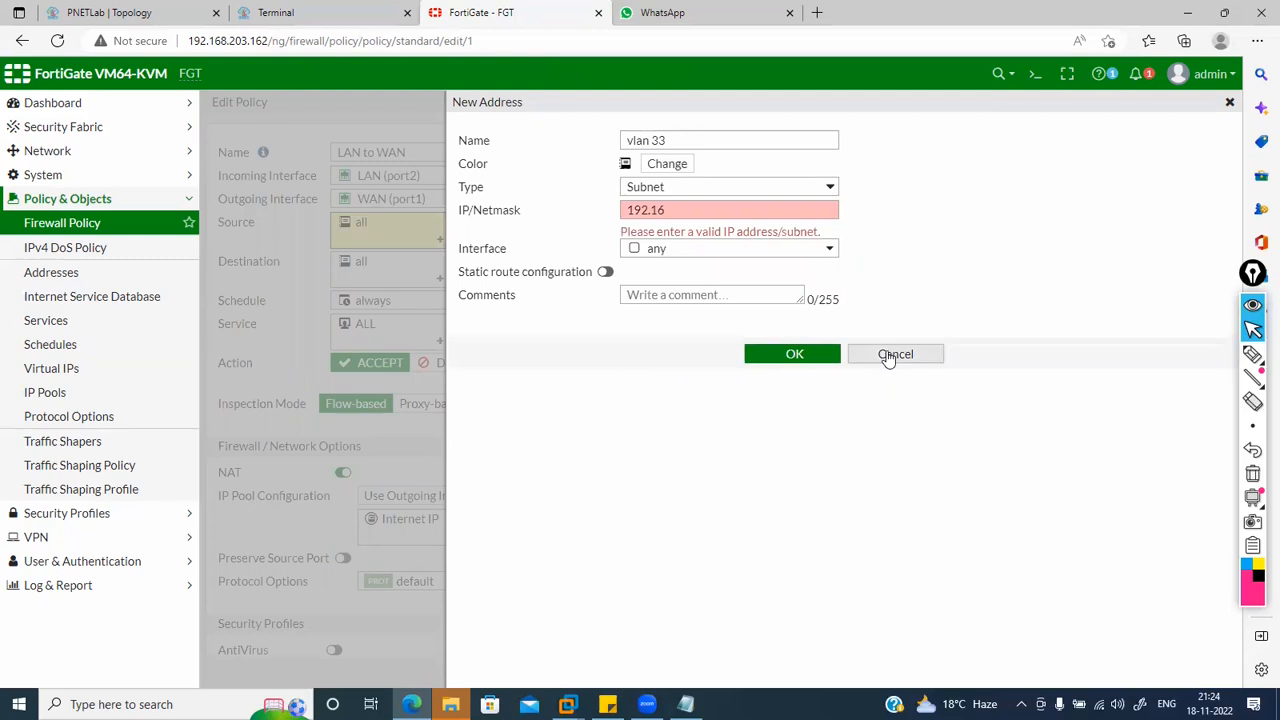
left_click(890, 353)
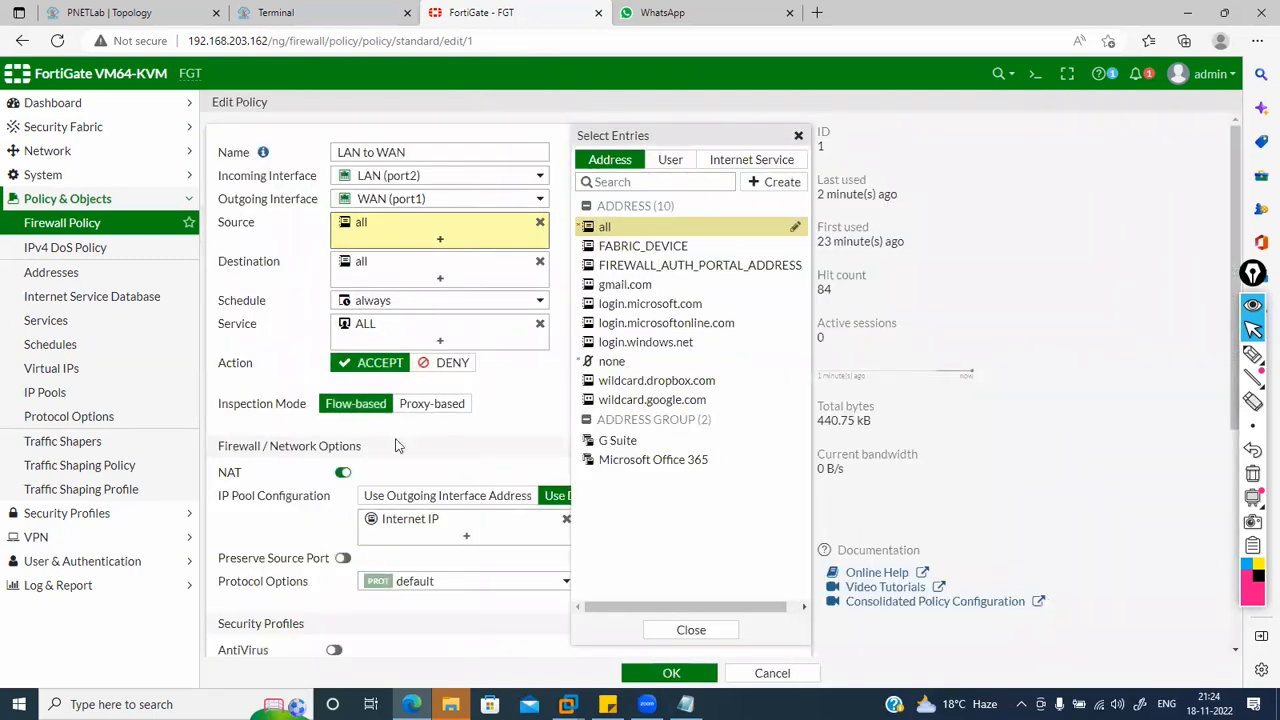
left_click(509, 545)
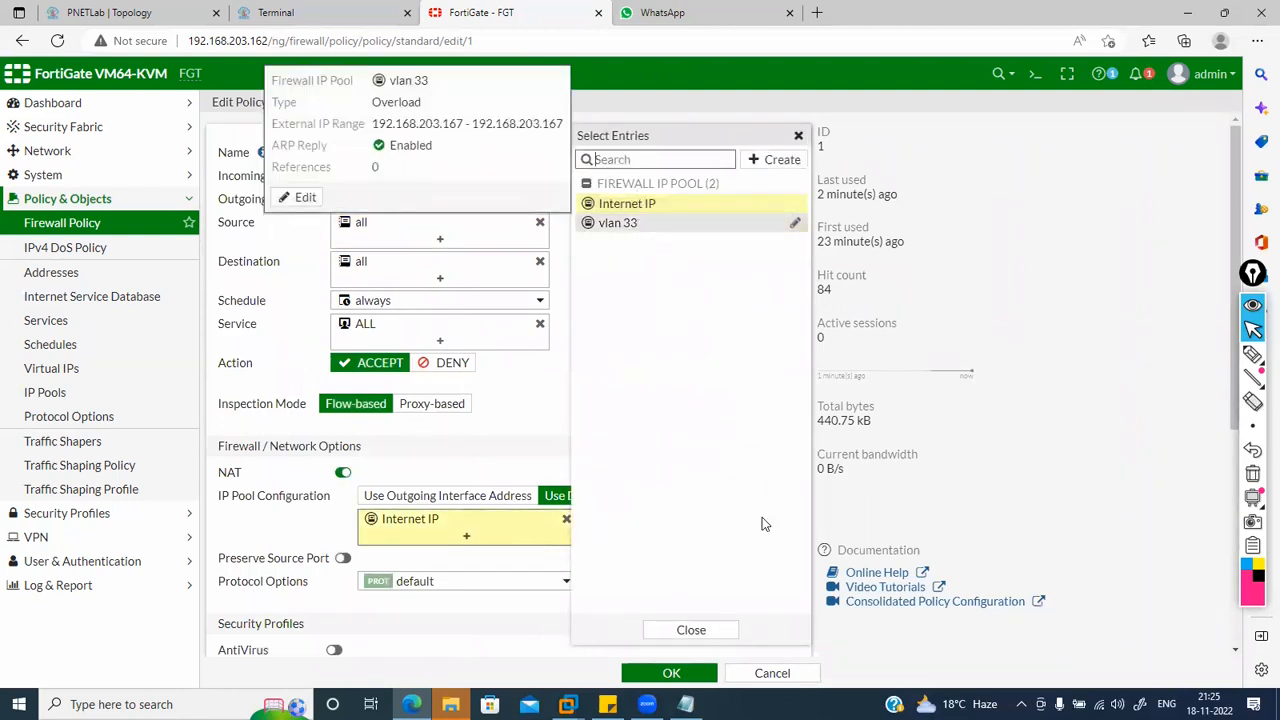
left_click(777, 675)
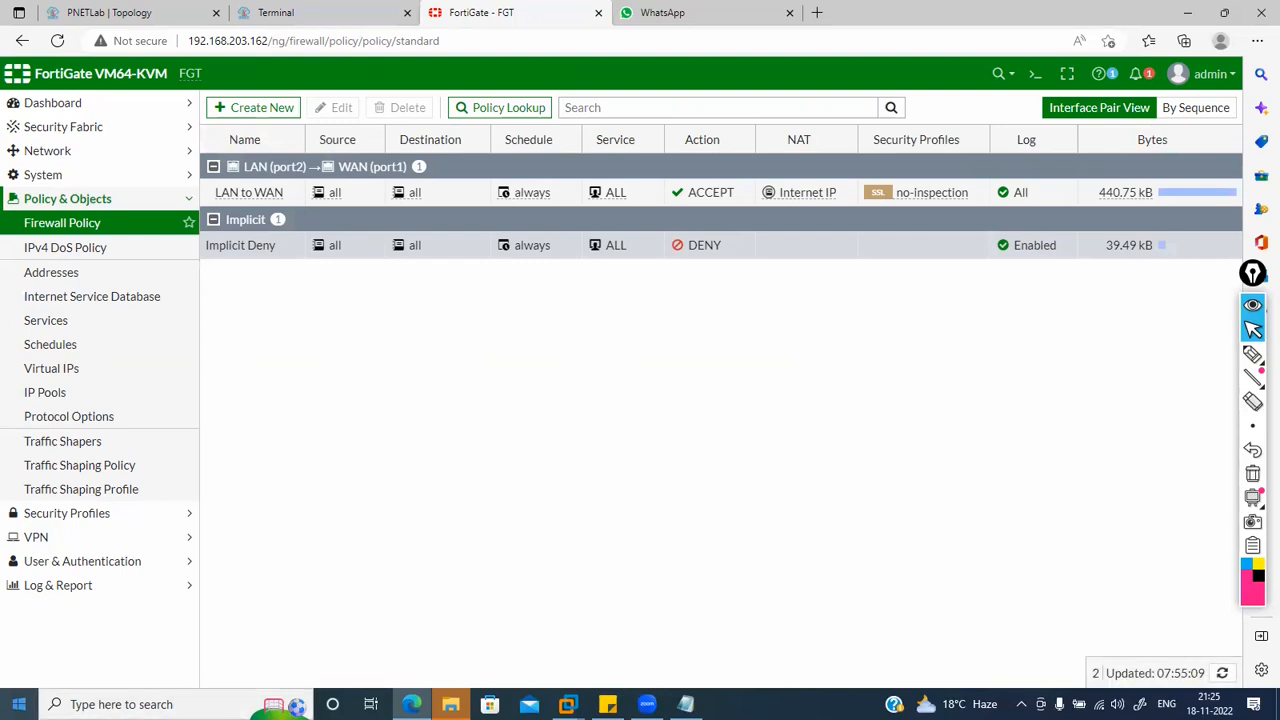
Step: Inspect the Internet IP pool's external range and close it unchanged
left_click(16, 393)
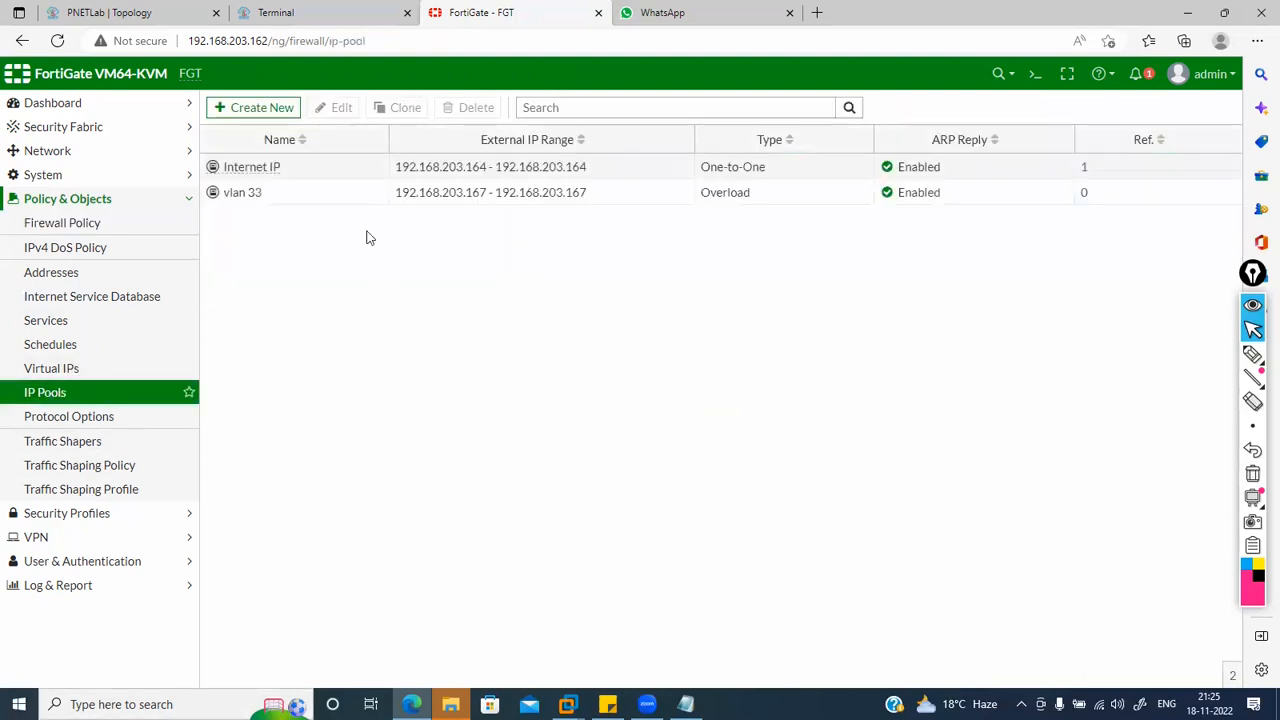
double_click(306, 171)
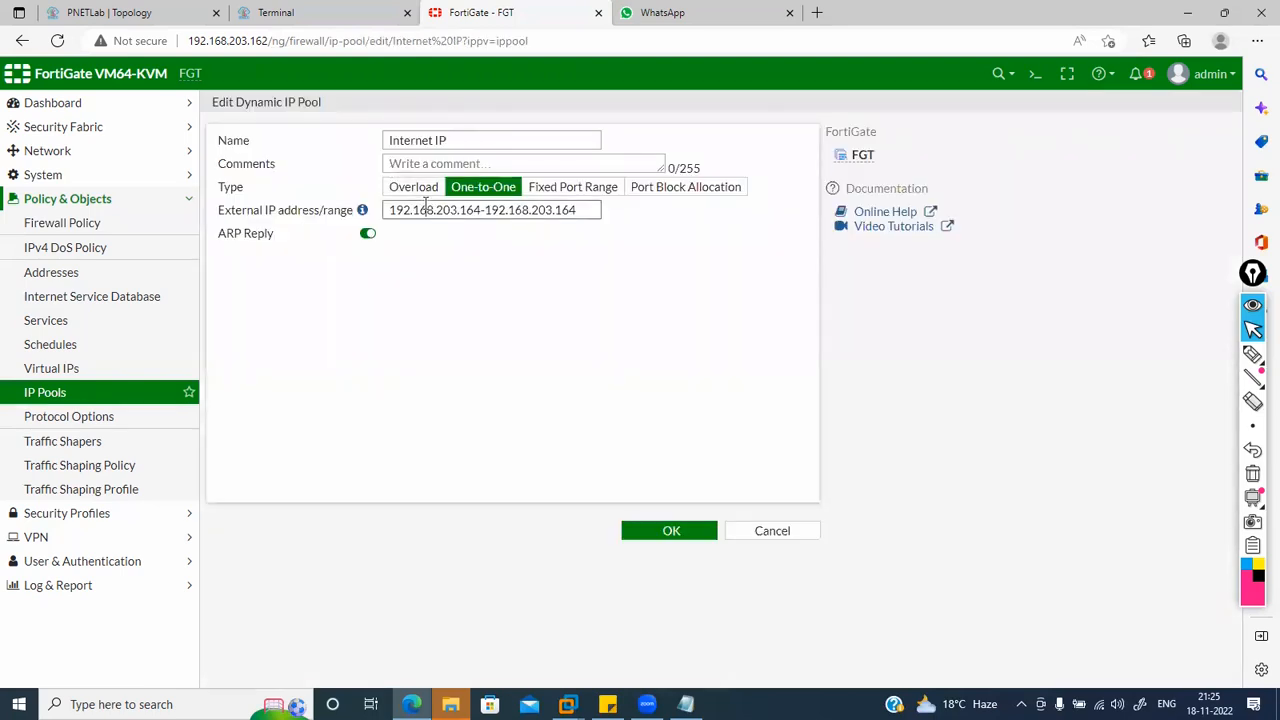
triple_click(425, 205)
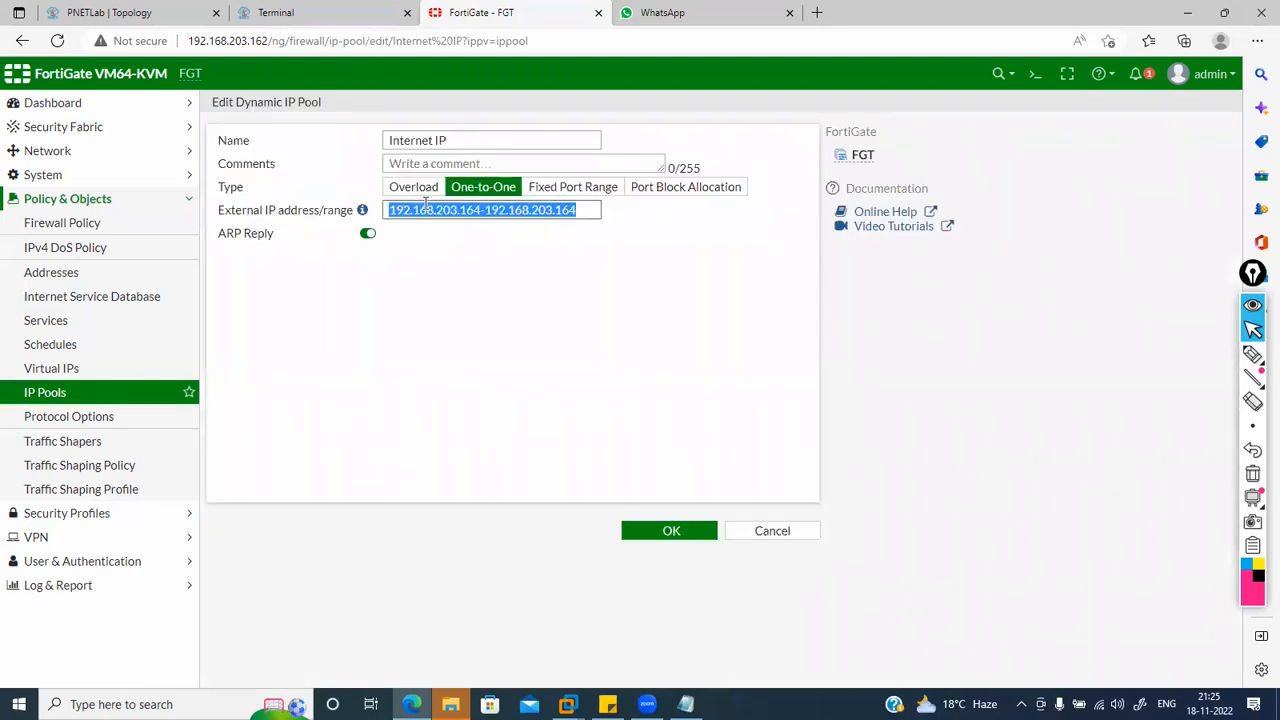
left_click(709, 531)
Step: Reselect Internet IP as the LAN to WAN policy's IP pool, save, and return to IP Pools
left_click(101, 229)
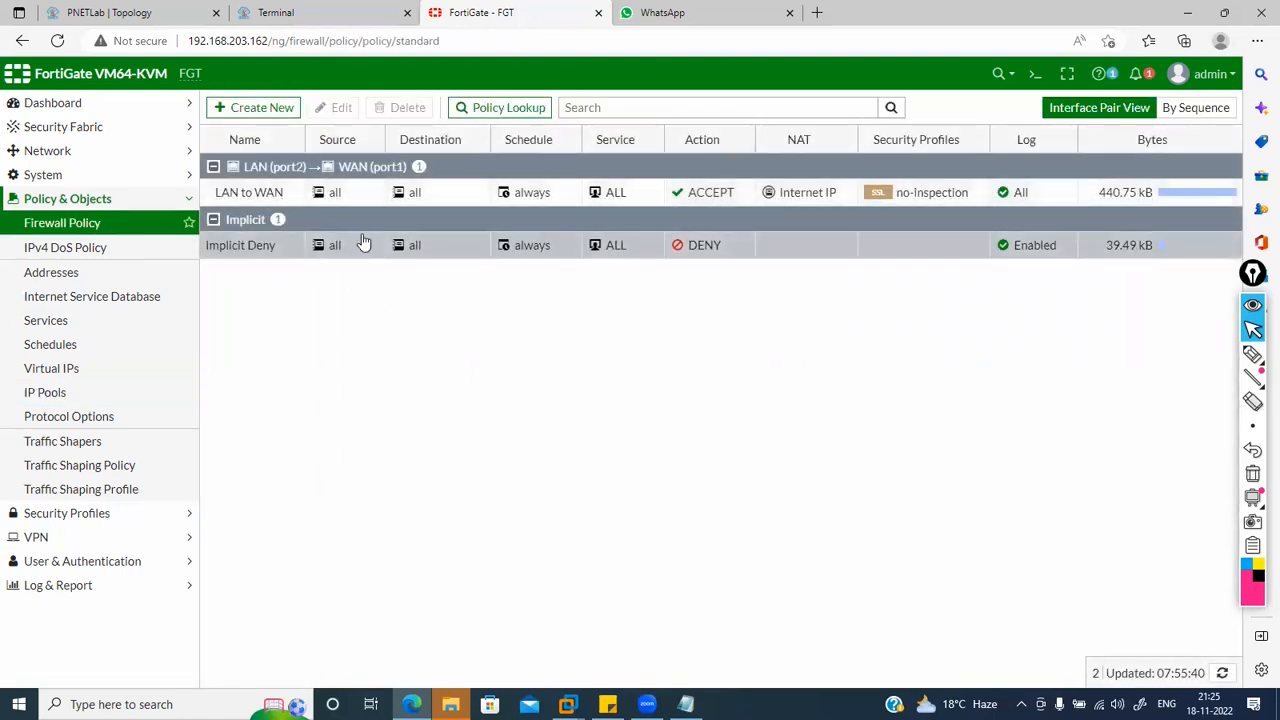
double_click(272, 194)
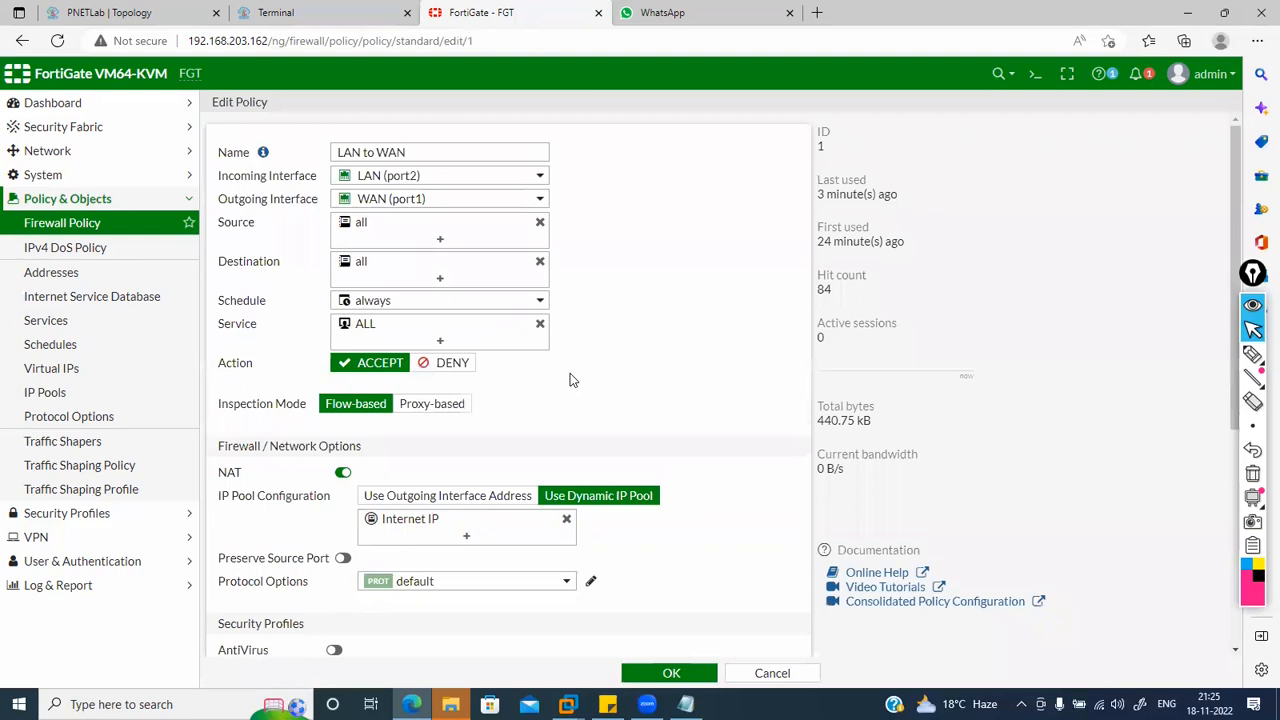
left_click(488, 521)
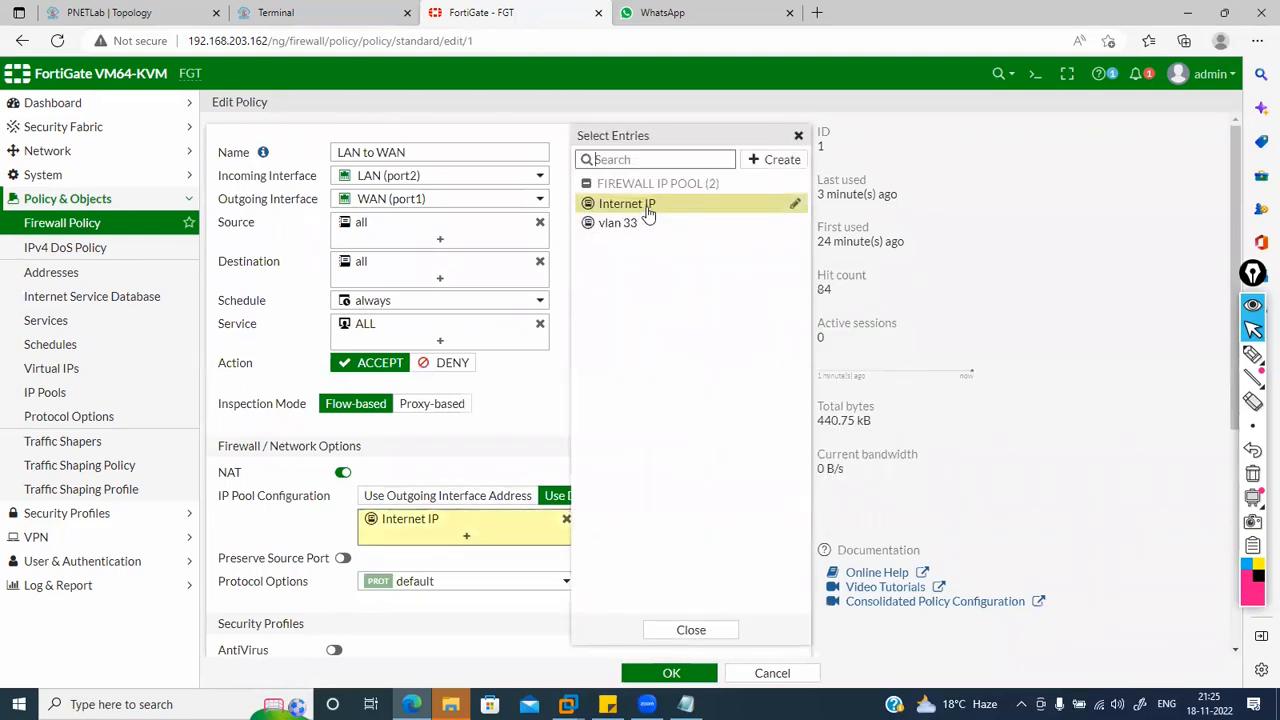
left_click(646, 206)
left_click(647, 208)
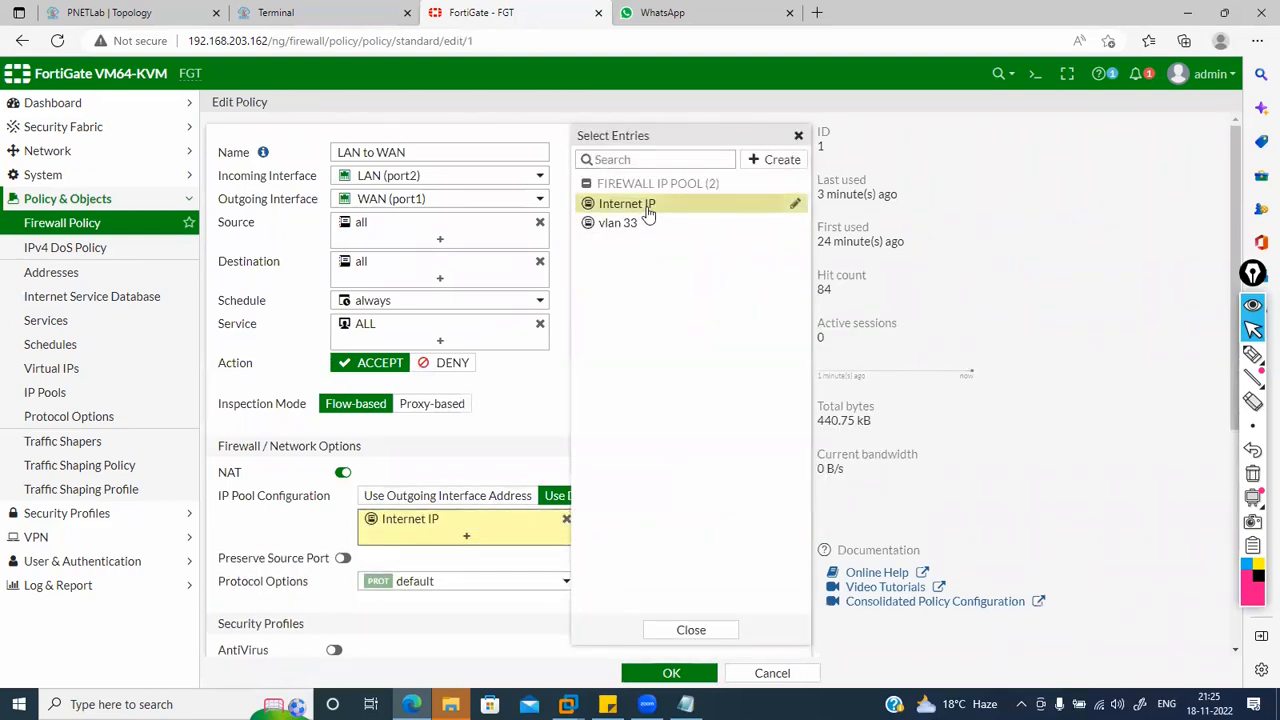
left_click(533, 410)
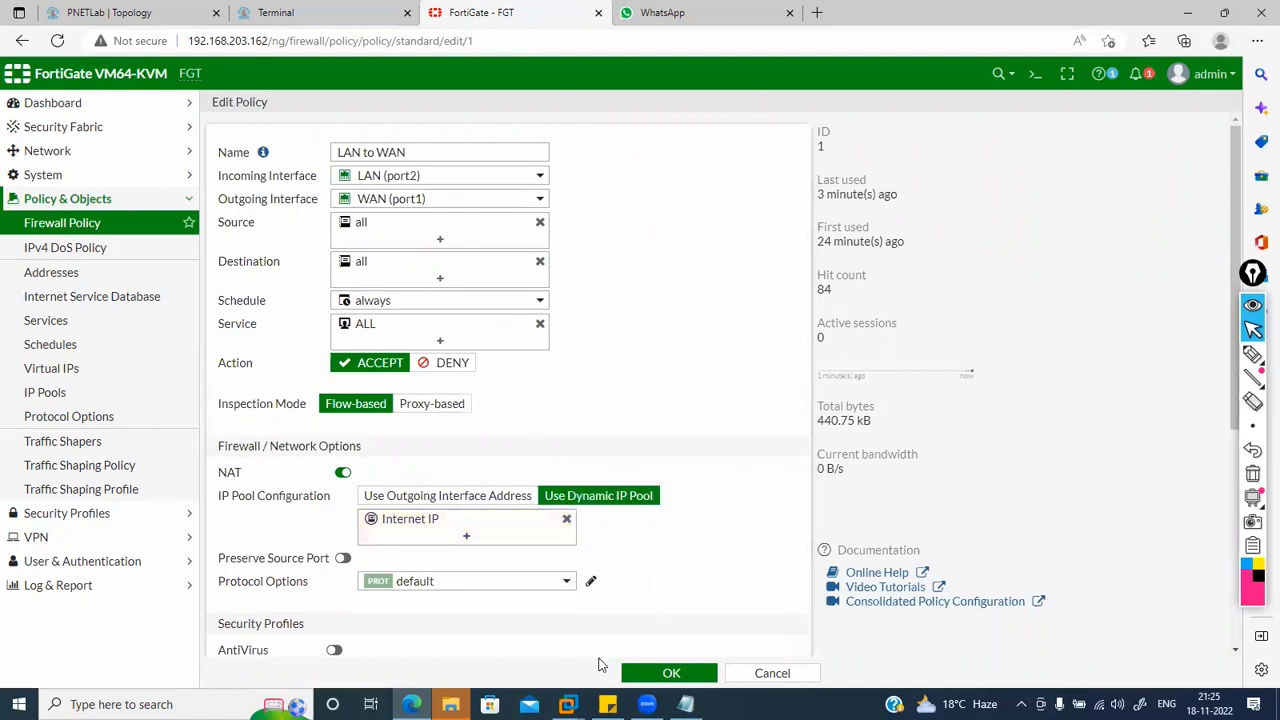
left_click(634, 677)
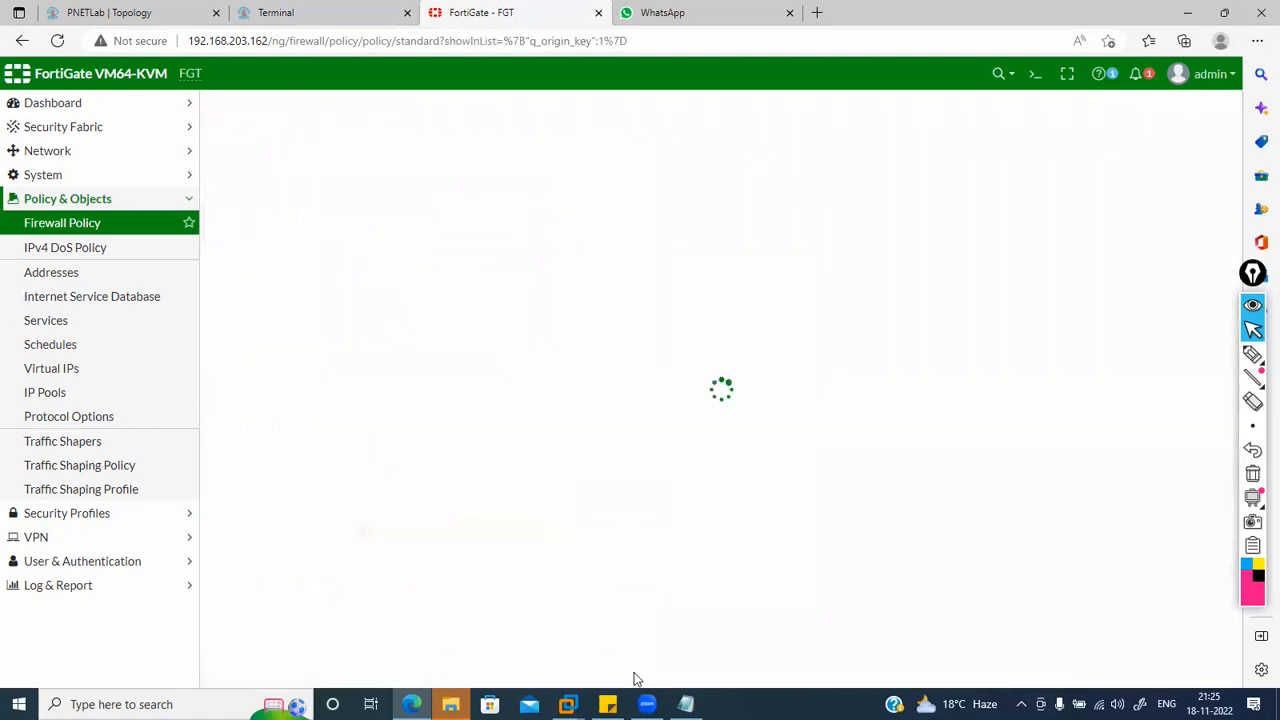
left_click(60, 369)
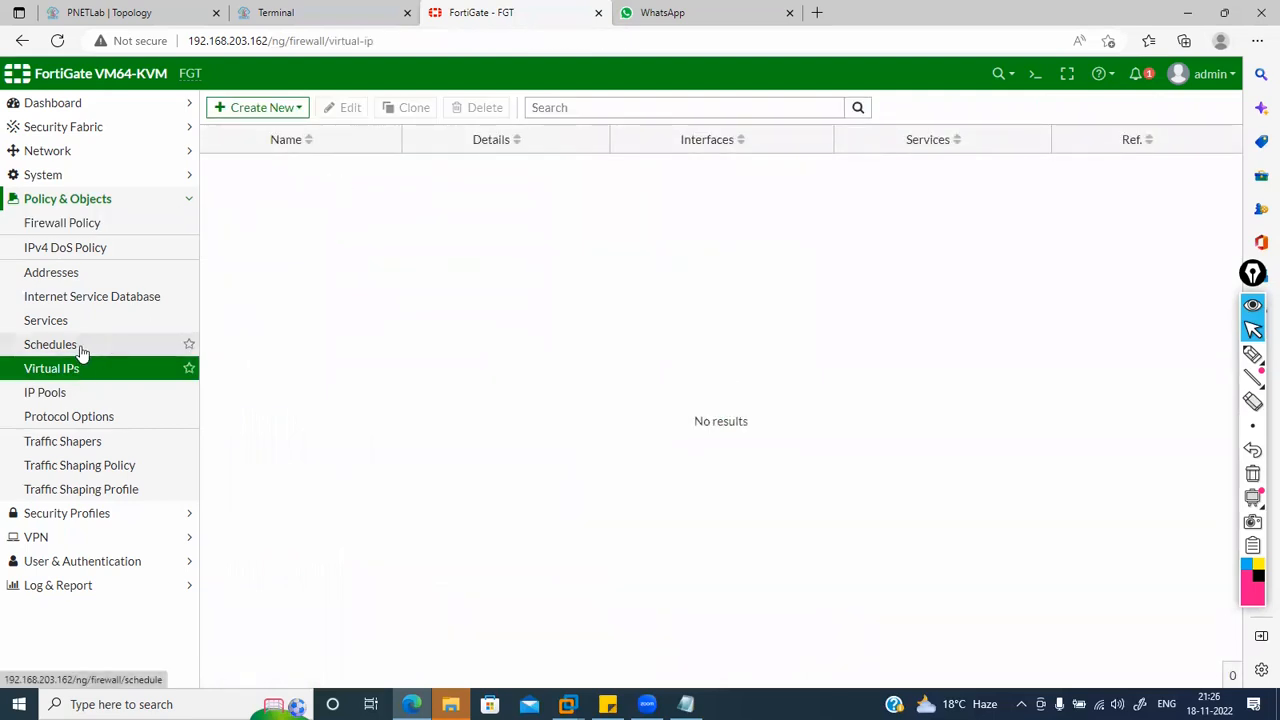
left_click(52, 394)
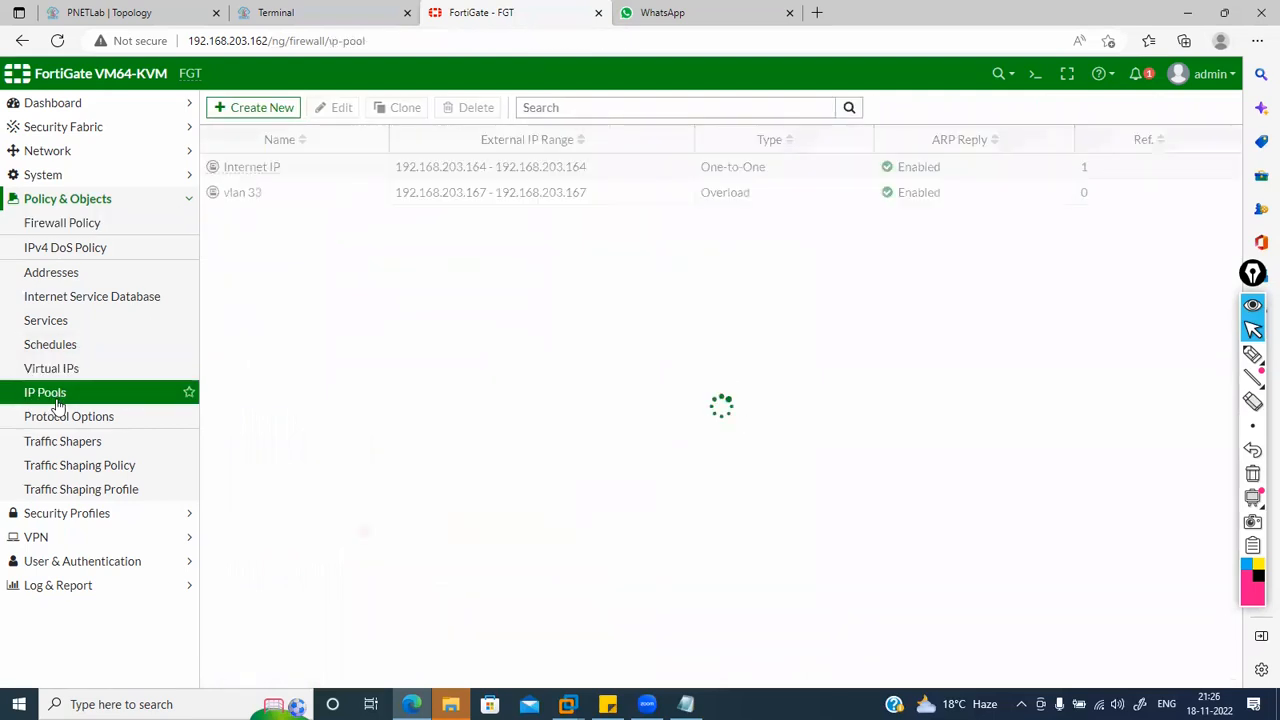
Step: Rename the Internet IP pool to 'one-2-one' and save it
double_click(277, 167)
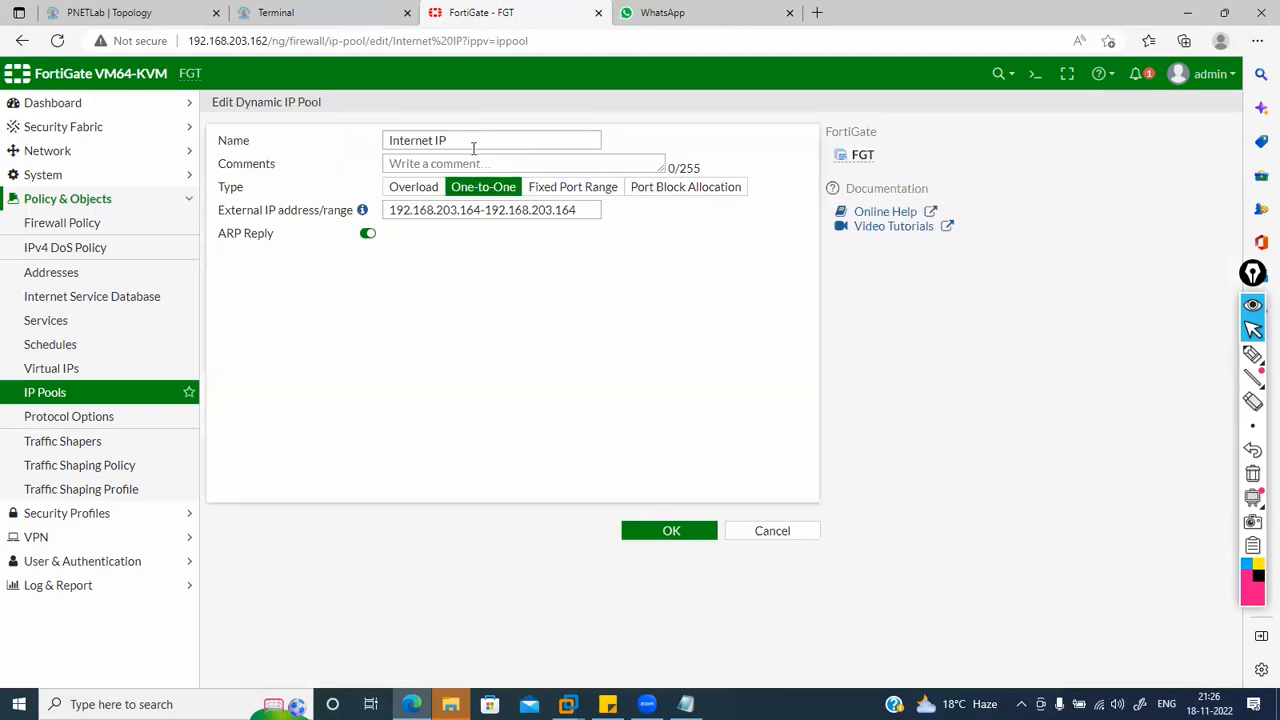
left_click(474, 148)
key("ctrl+a")
type("one")
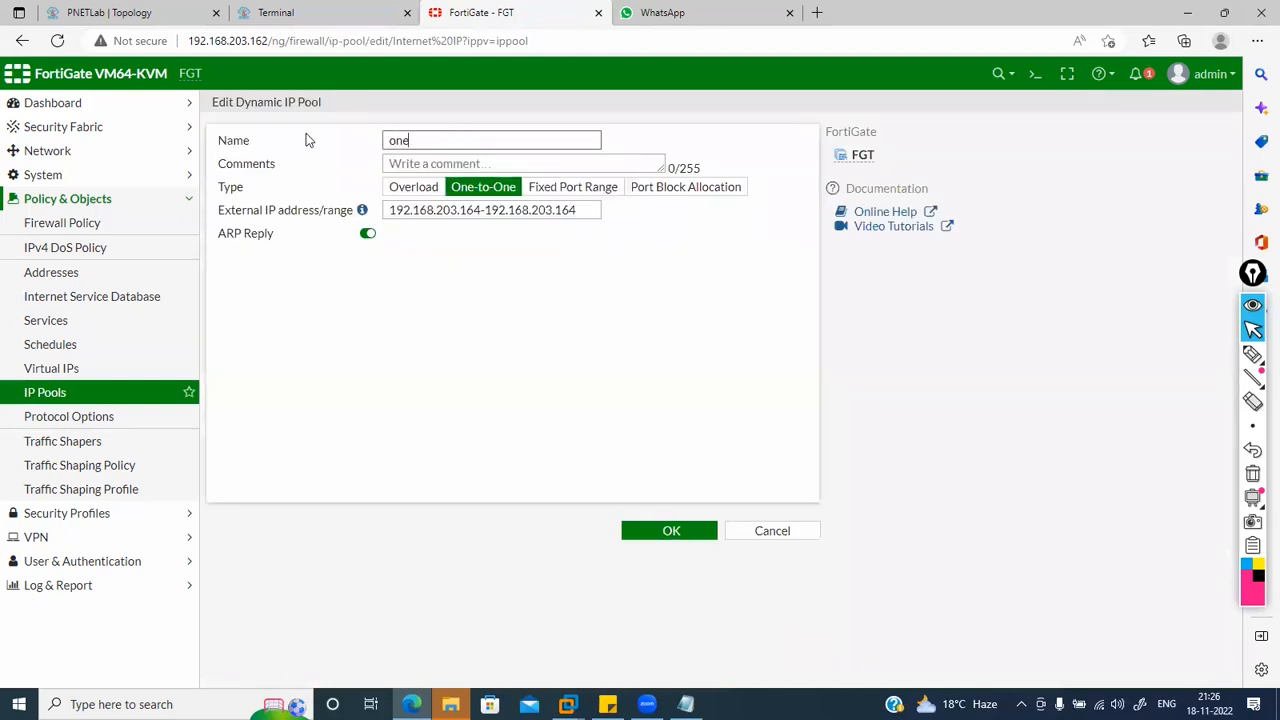
type("-2-one")
left_click(670, 540)
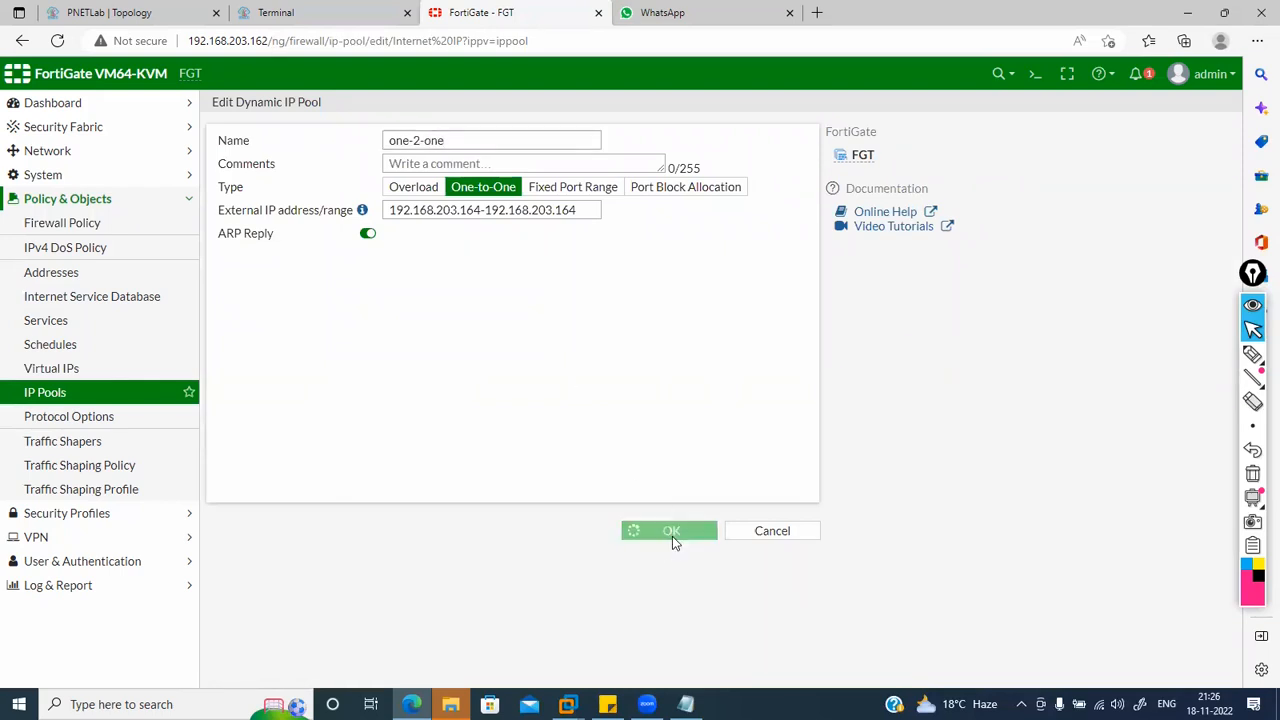
Step: Check the LAN to WAN policy uses one-2-one without saving, then switch to the lab terminal
left_click(110, 222)
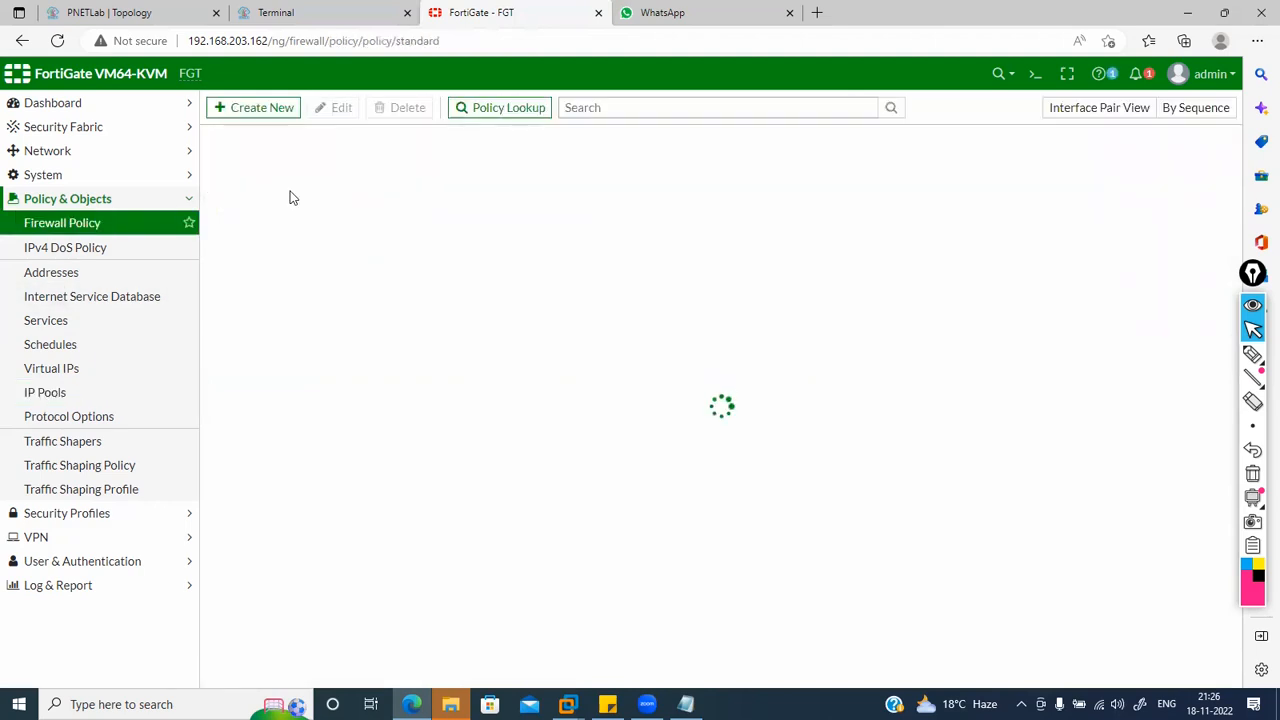
double_click(266, 192)
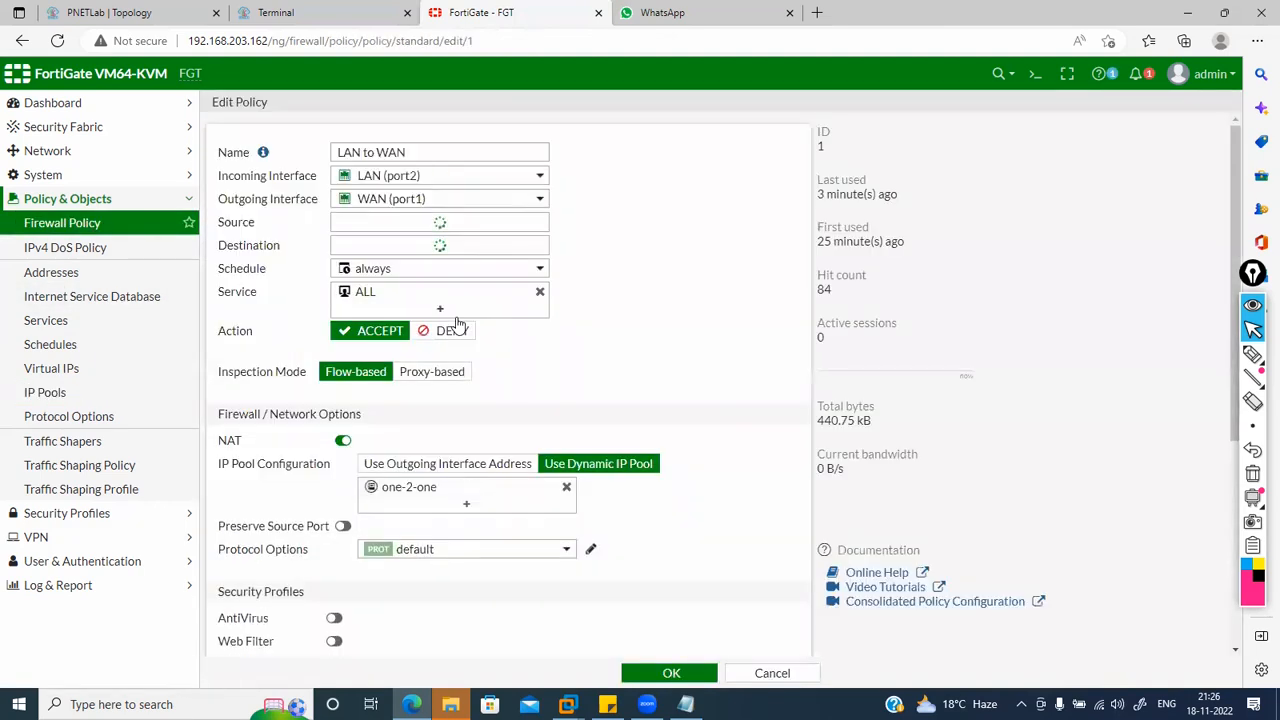
scroll(465, 355, "down", 1)
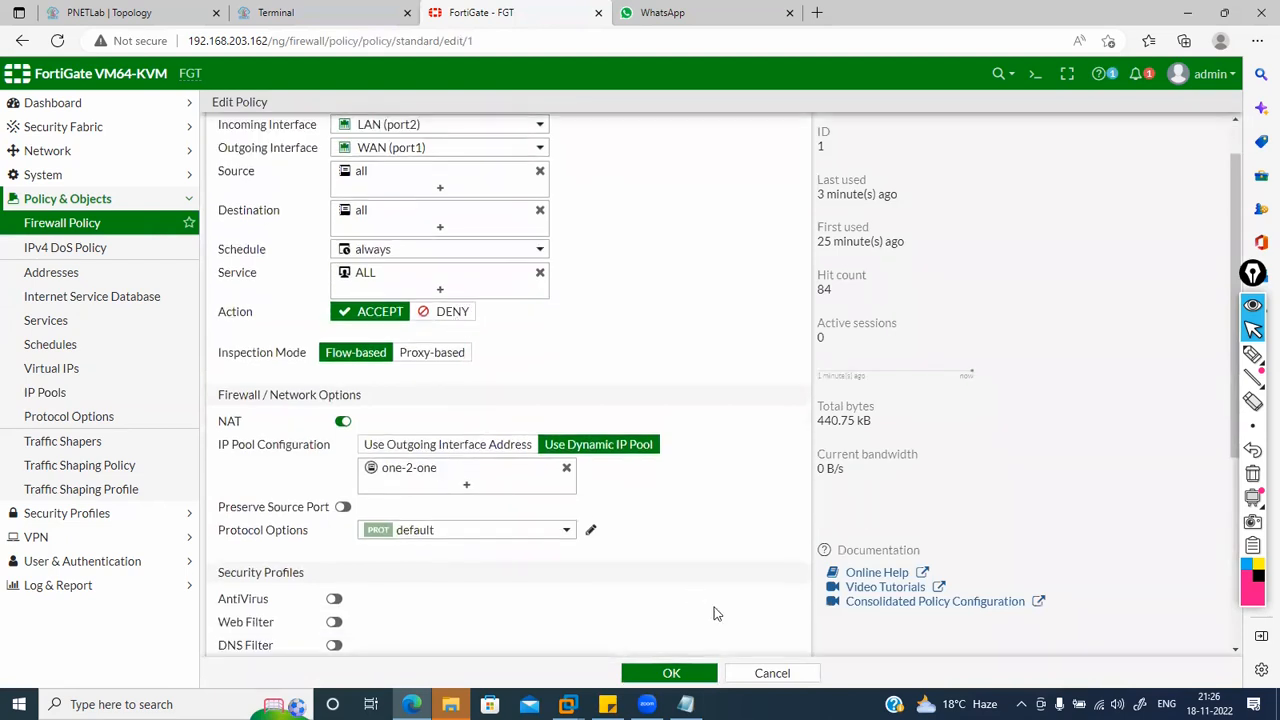
left_click(757, 673)
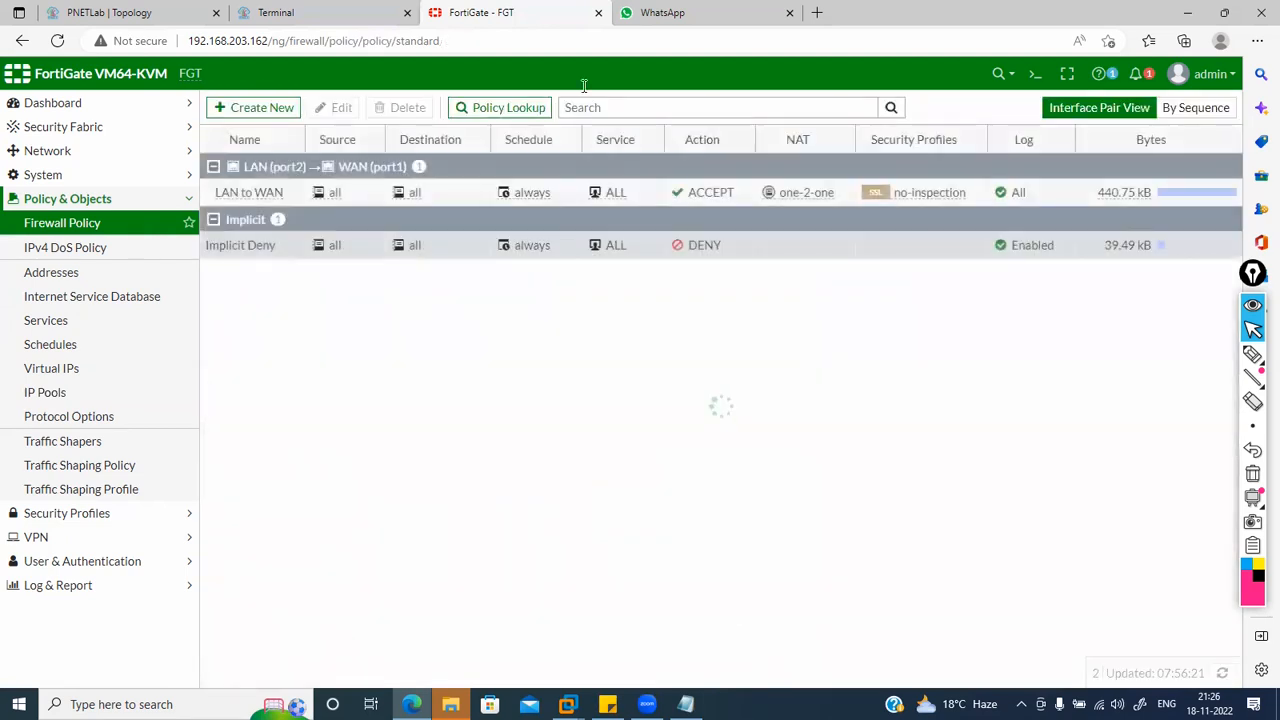
left_click(313, 10)
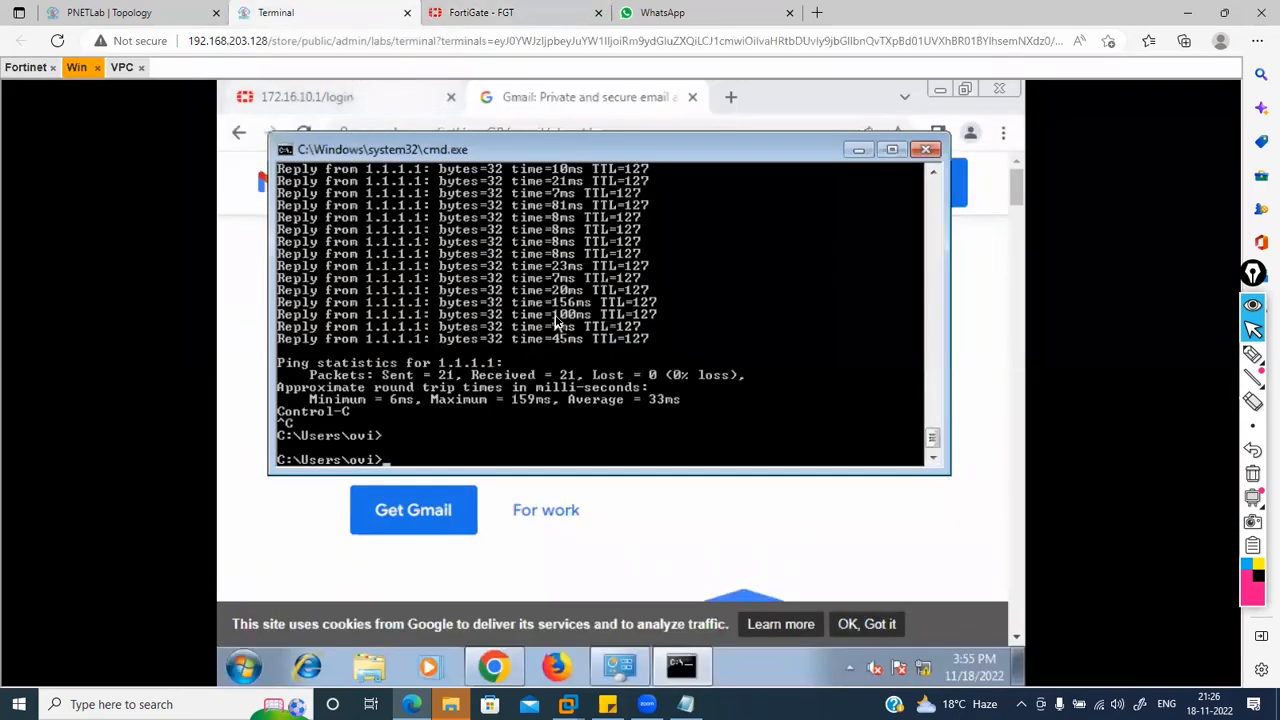
Step: Restart the Windows ping to 1.1.1.1 and rerun the VPC ping to 8.8.8.8
key("Up")
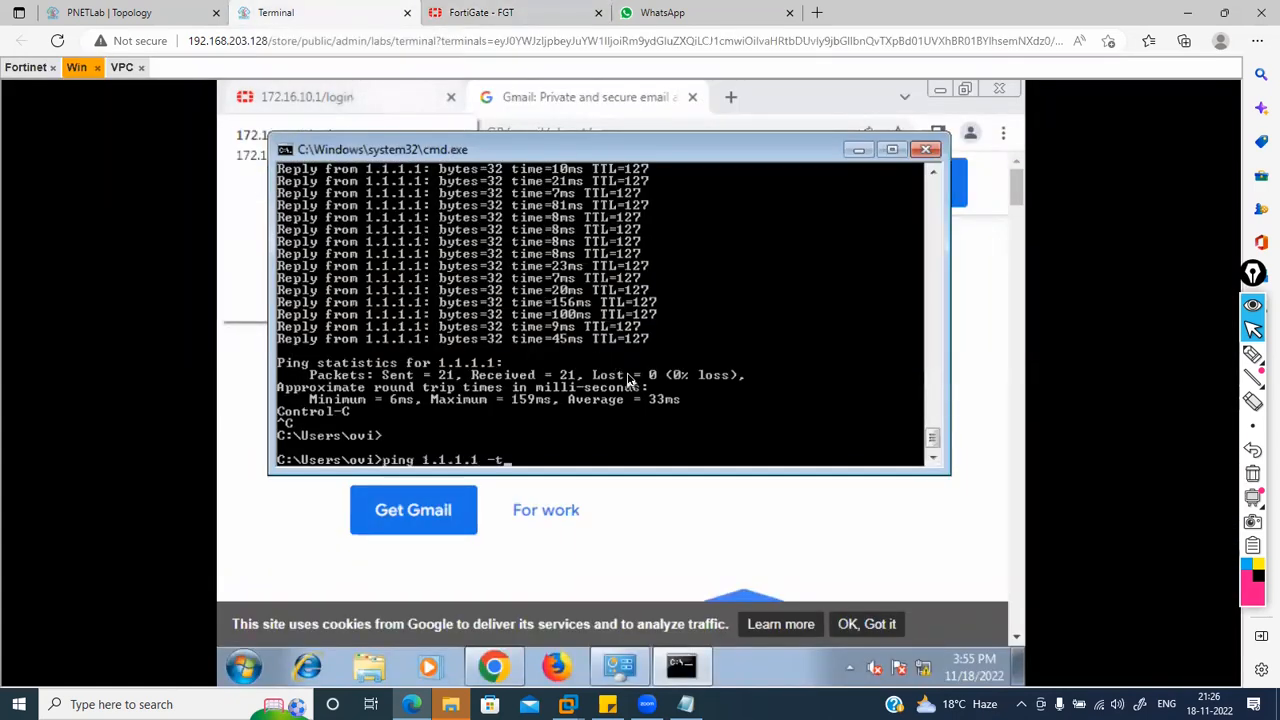
key("Return")
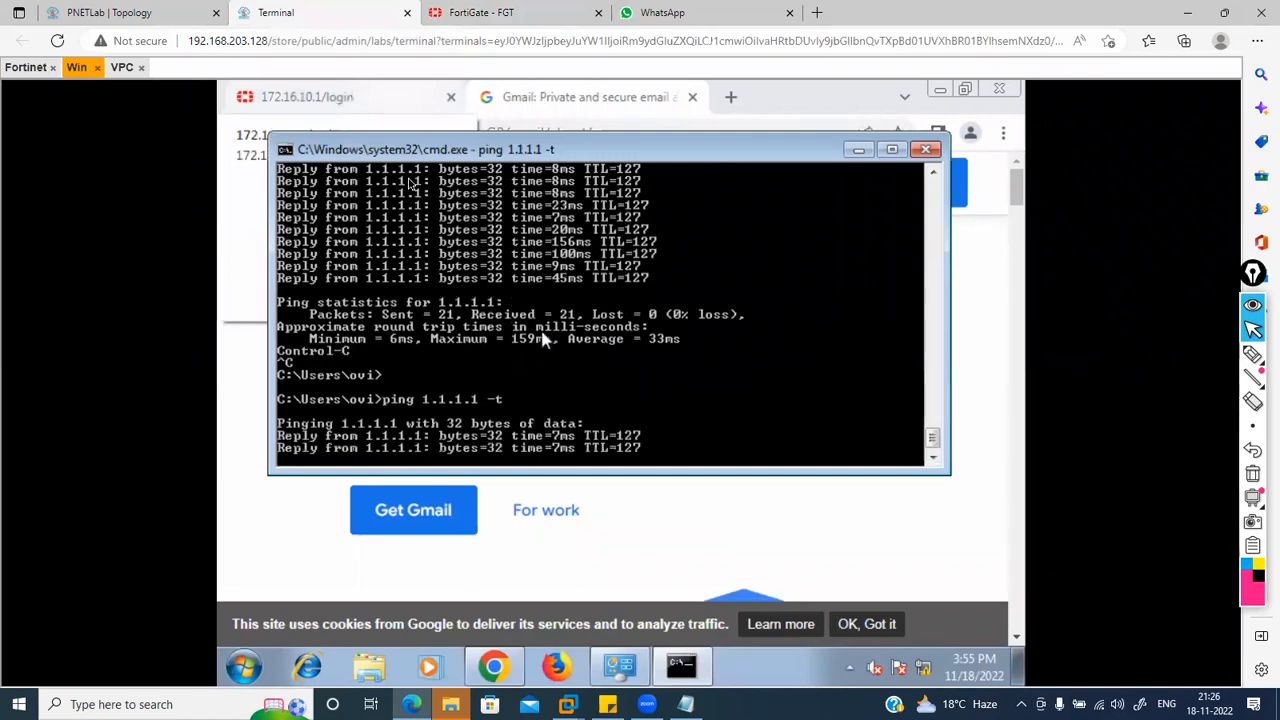
left_click(121, 68)
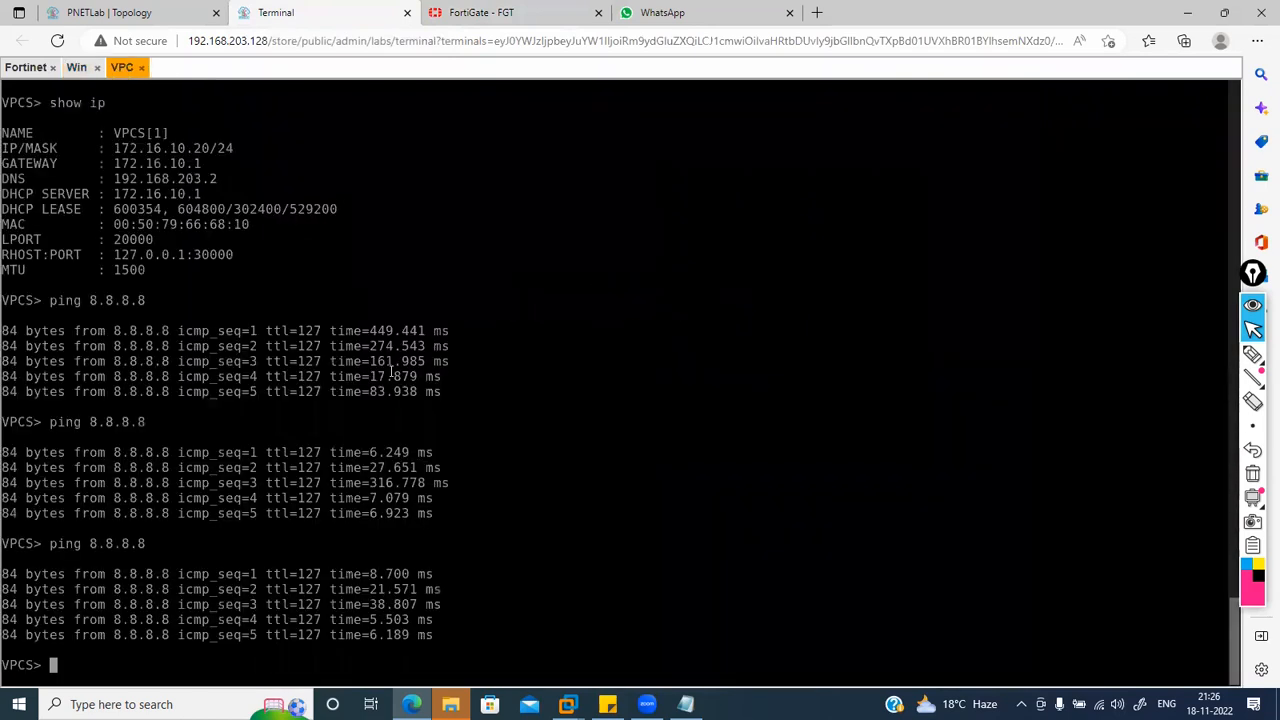
key("Up")
key("Return")
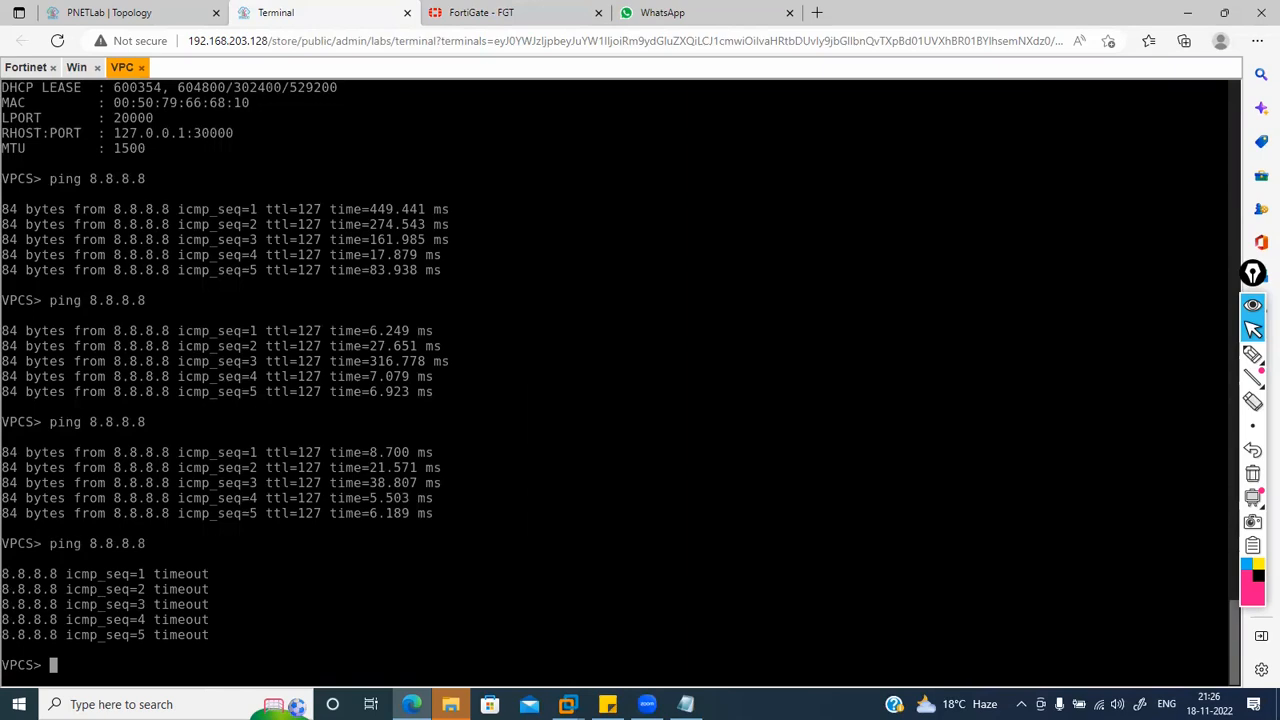
Step: Close the Windows VM's command prompt, Chrome and Network Connections windows, then return to FortiGate
left_click(488, 10)
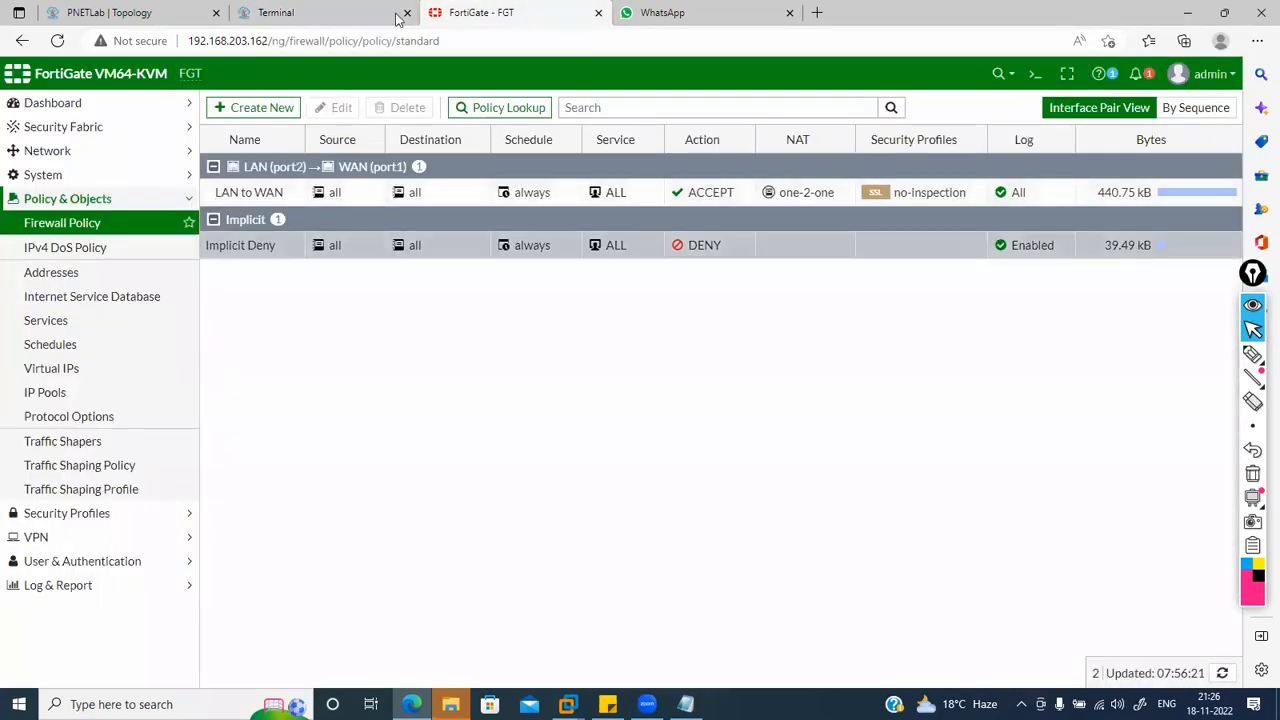
left_click(322, 13)
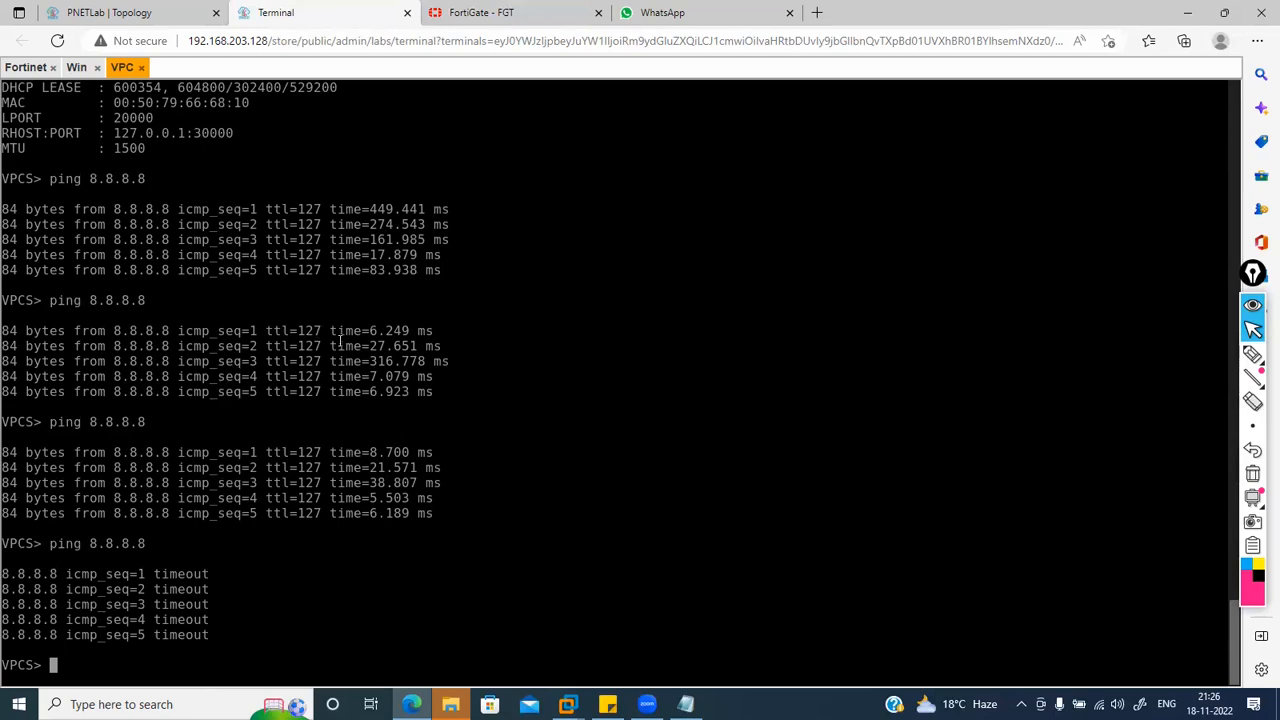
left_click(470, 12)
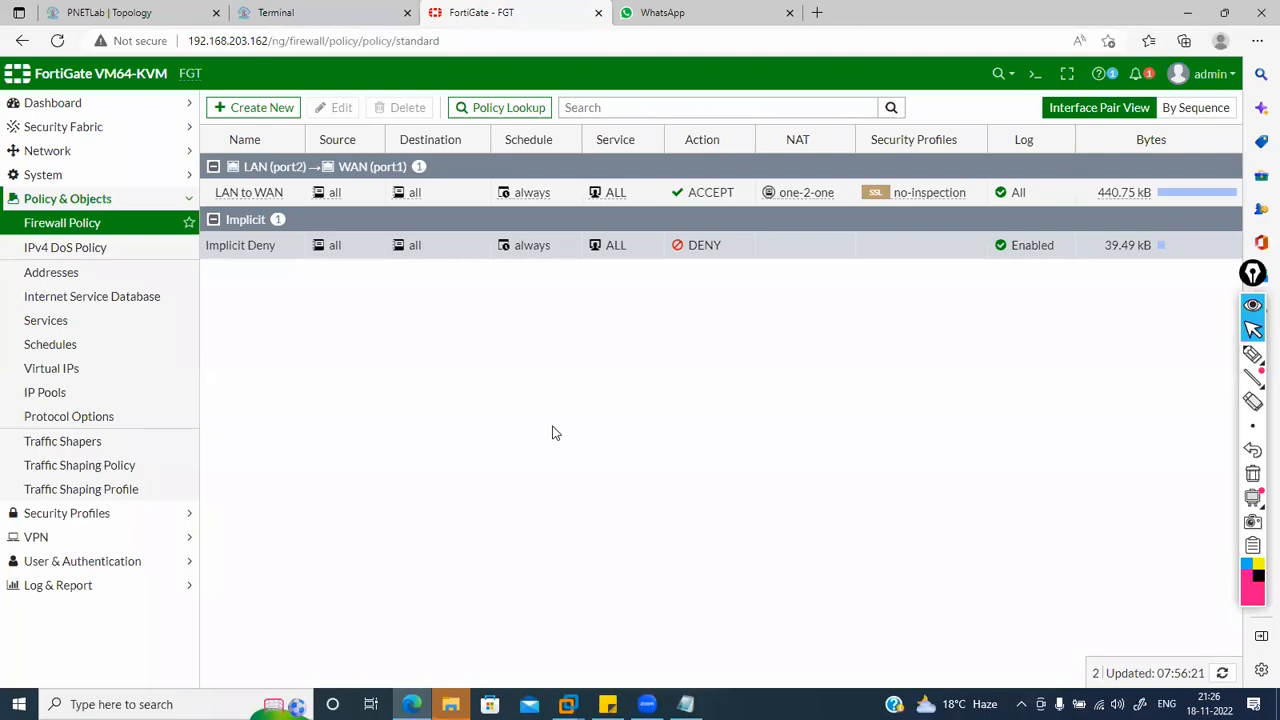
left_click(325, 13)
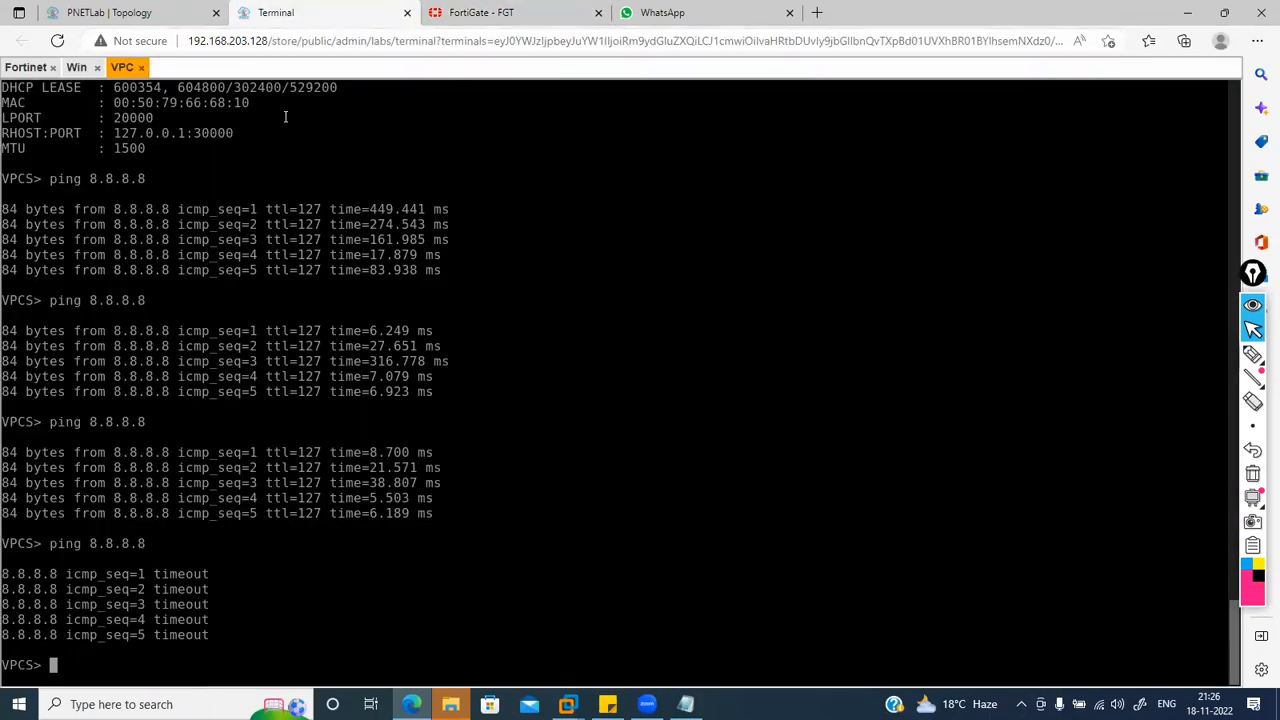
left_click(76, 67)
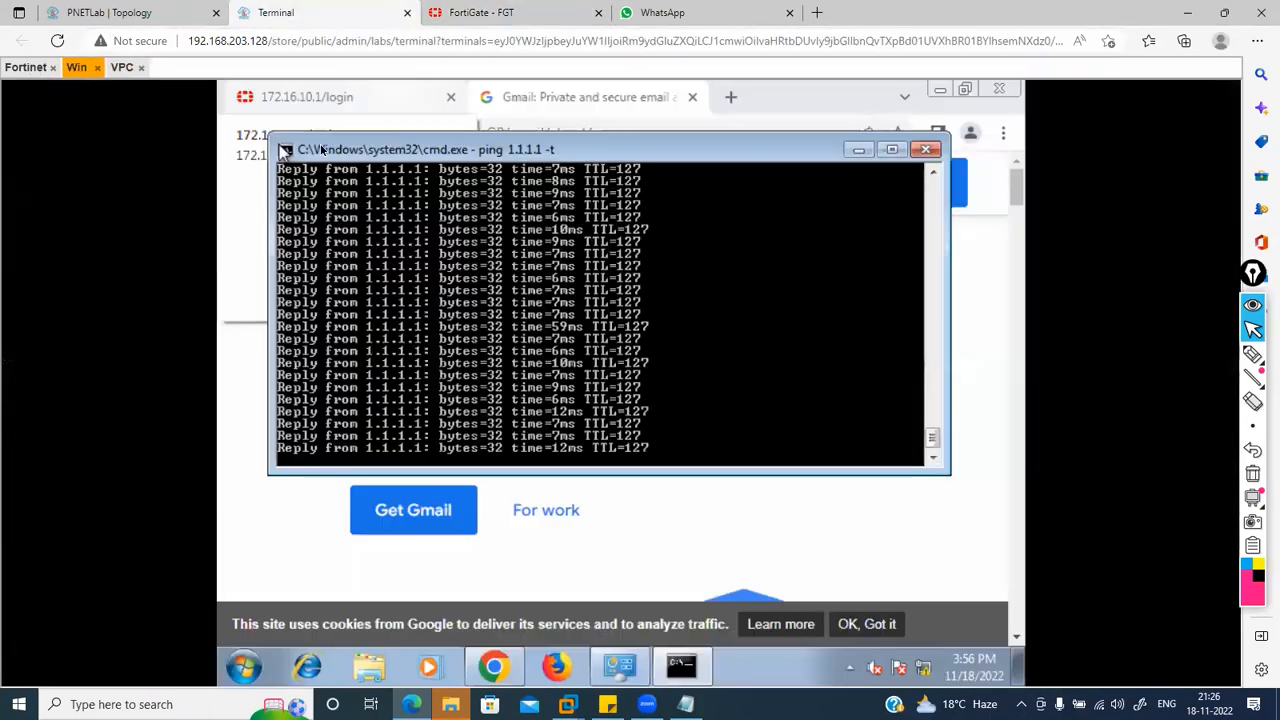
left_click(925, 149)
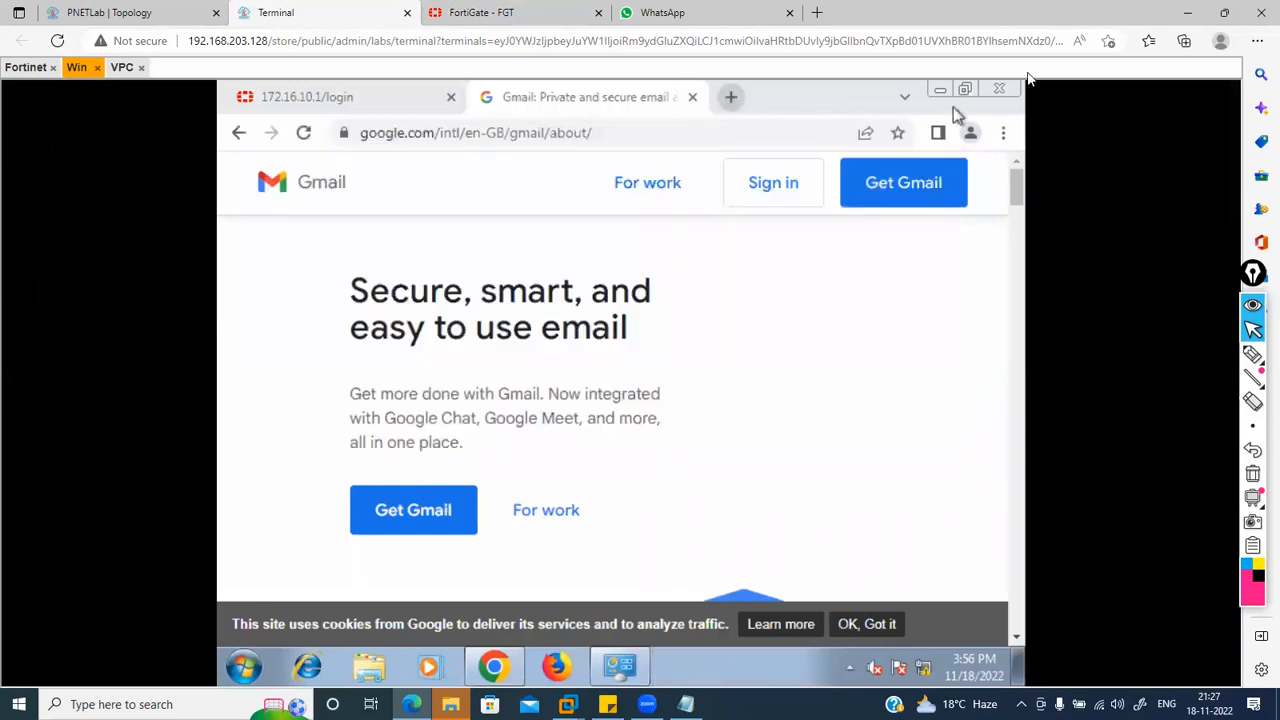
left_click(1006, 89)
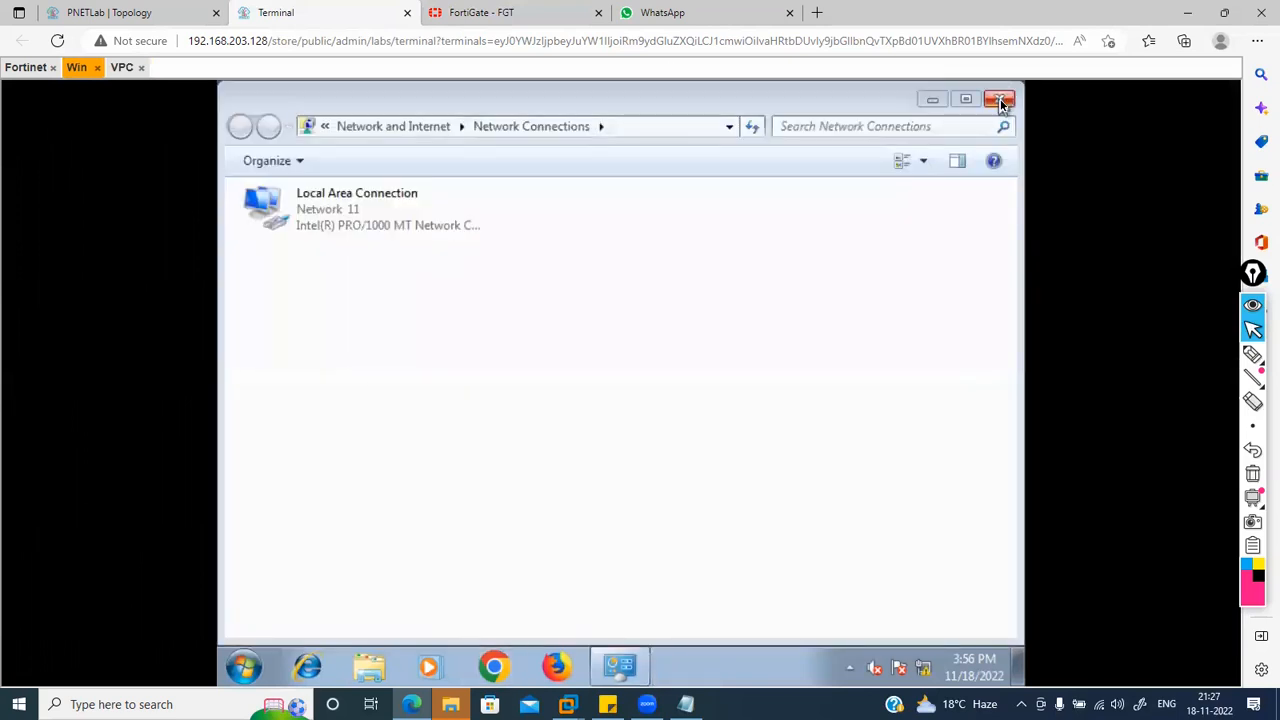
left_click(1001, 101)
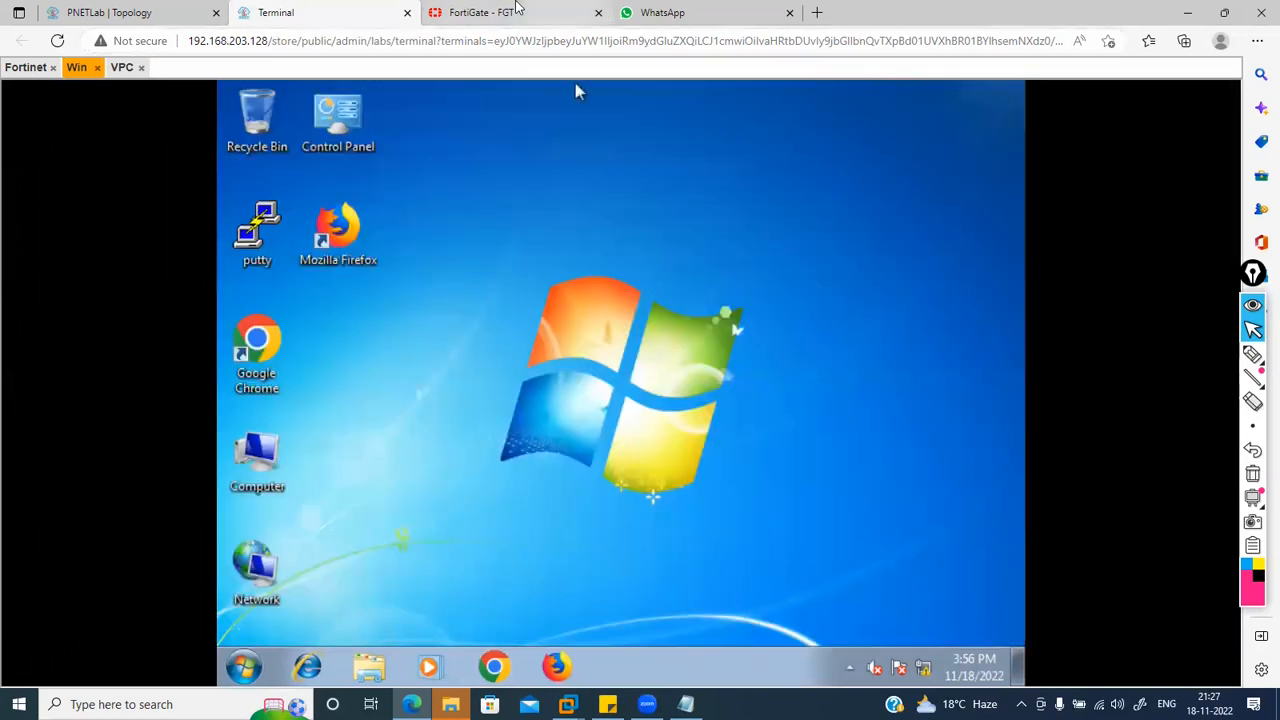
left_click(523, 13)
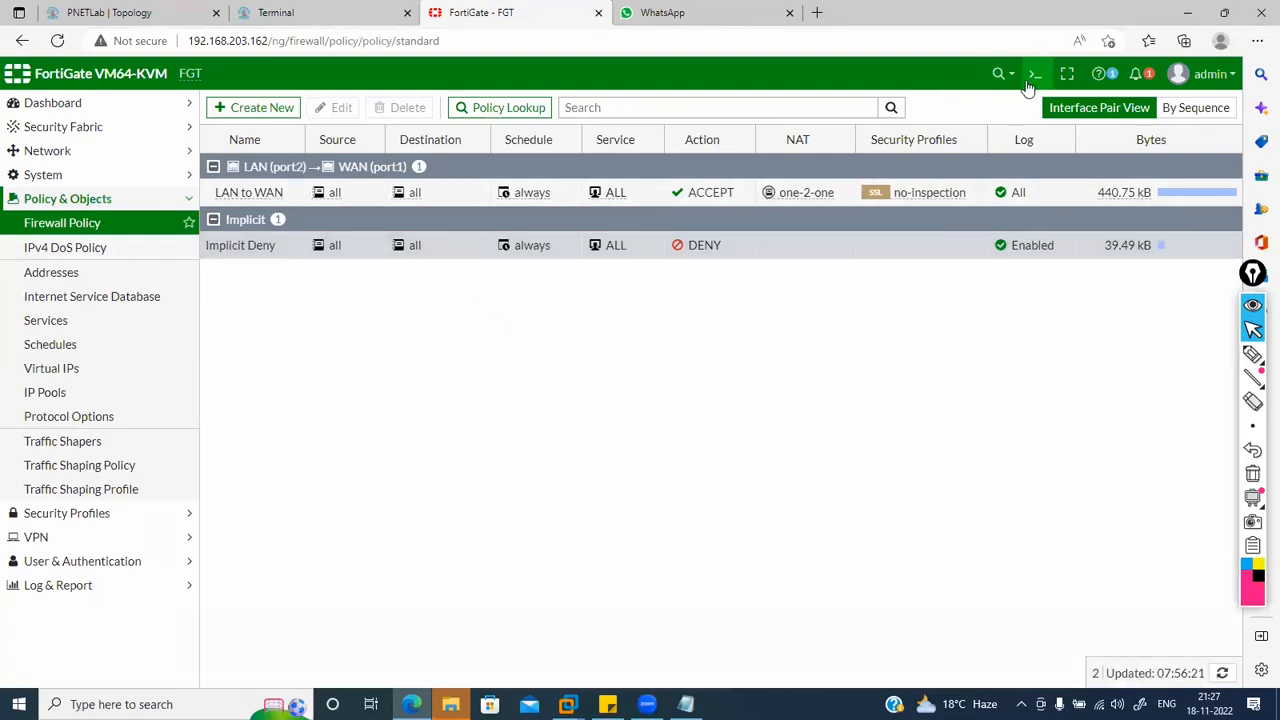
Step: Run 'diagnose sys session clear' in the FortiGate CLI console, then return to the Windows desktop
left_click(1035, 73)
type("diagnose sys s")
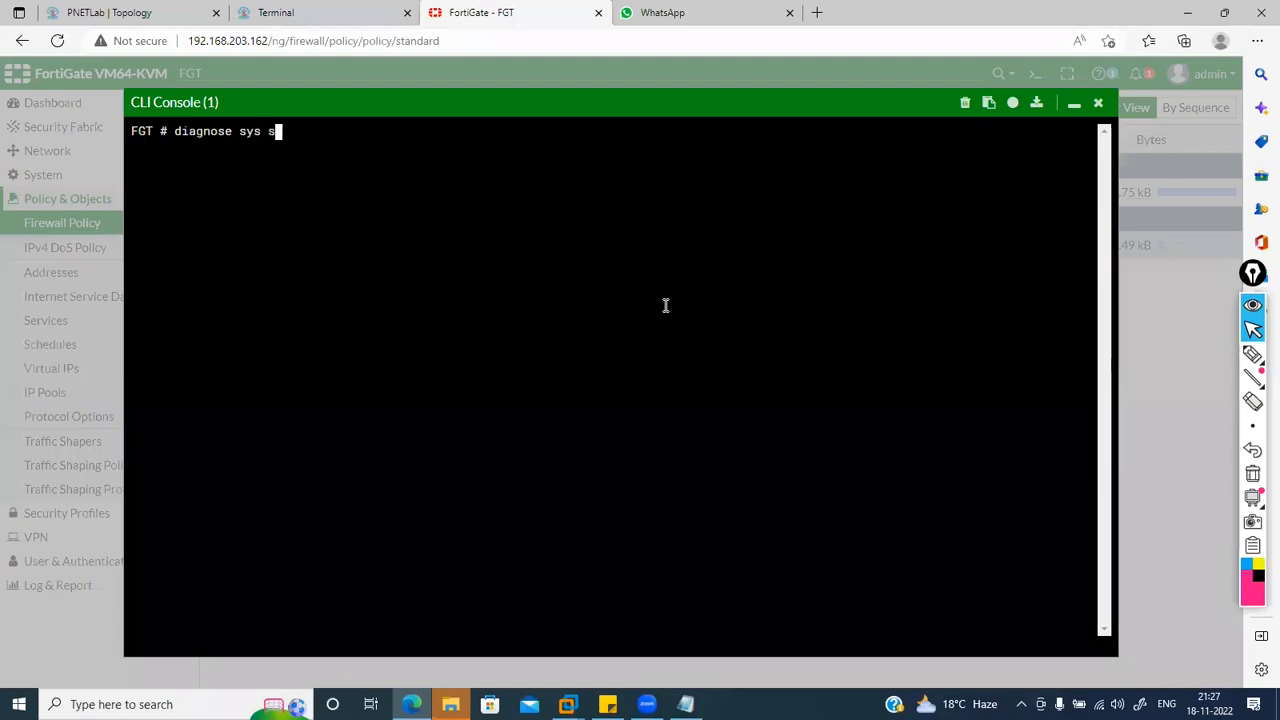
type("ession clear al")
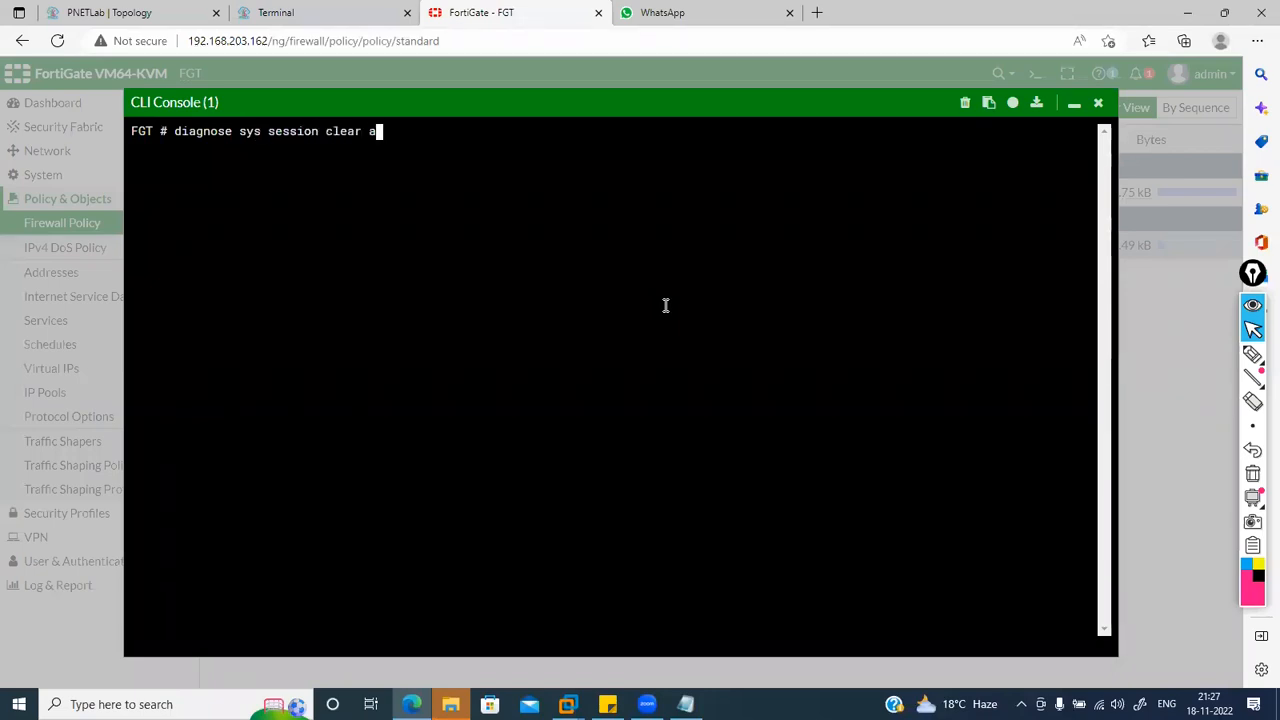
key("BackSpace")
key("BackSpace")
key("Return")
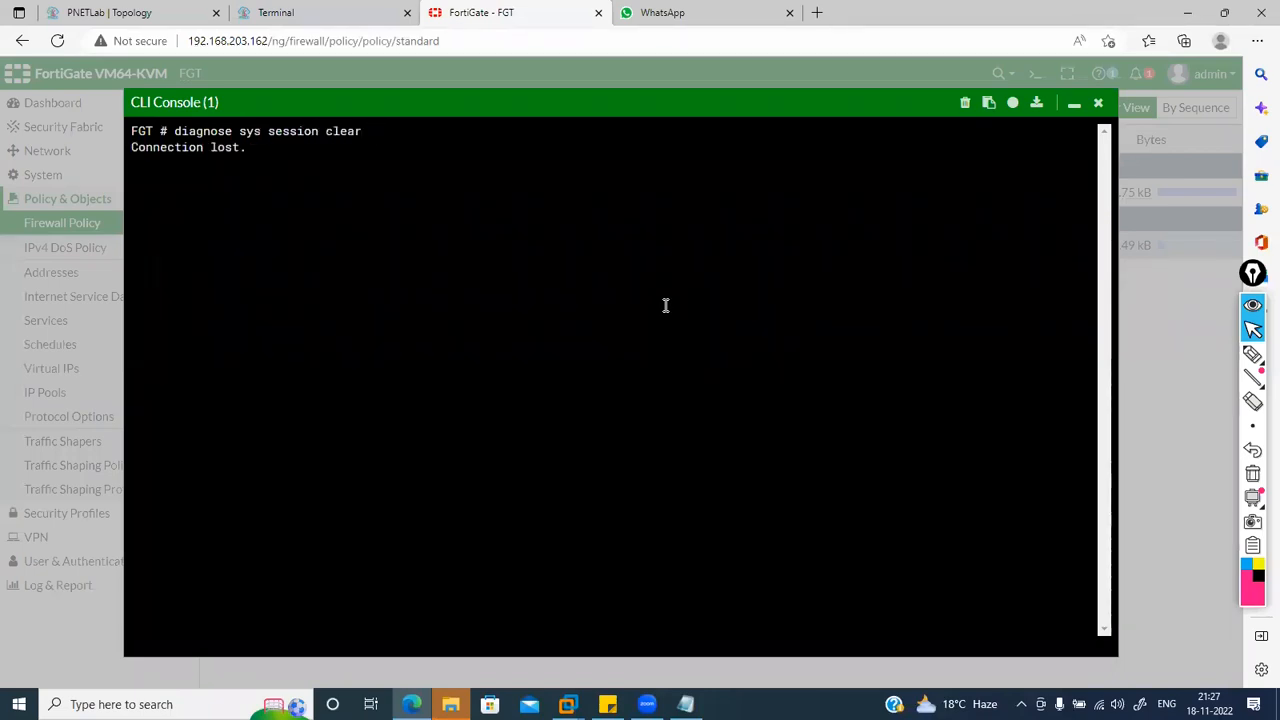
left_click(1099, 106)
left_click(332, 10)
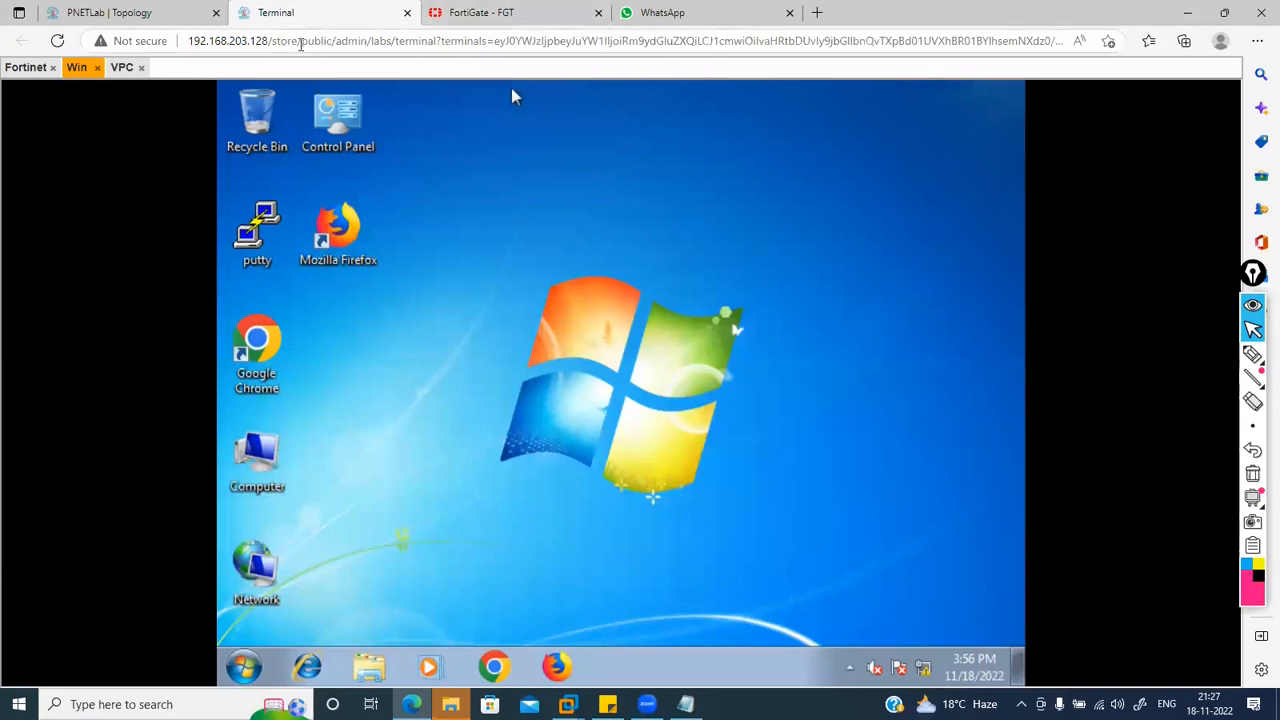
Step: Rerun the previous ping to 8.8.8.8 on the VPC
left_click(125, 70)
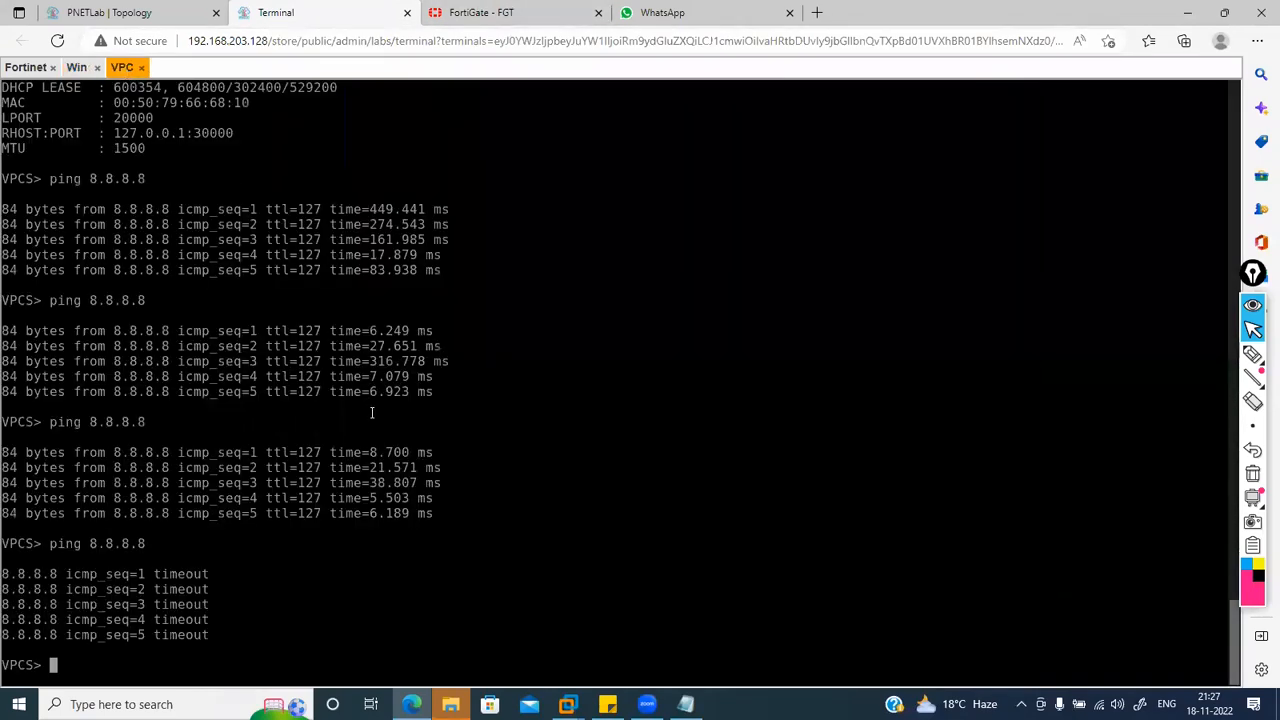
key("Up")
key("Return")
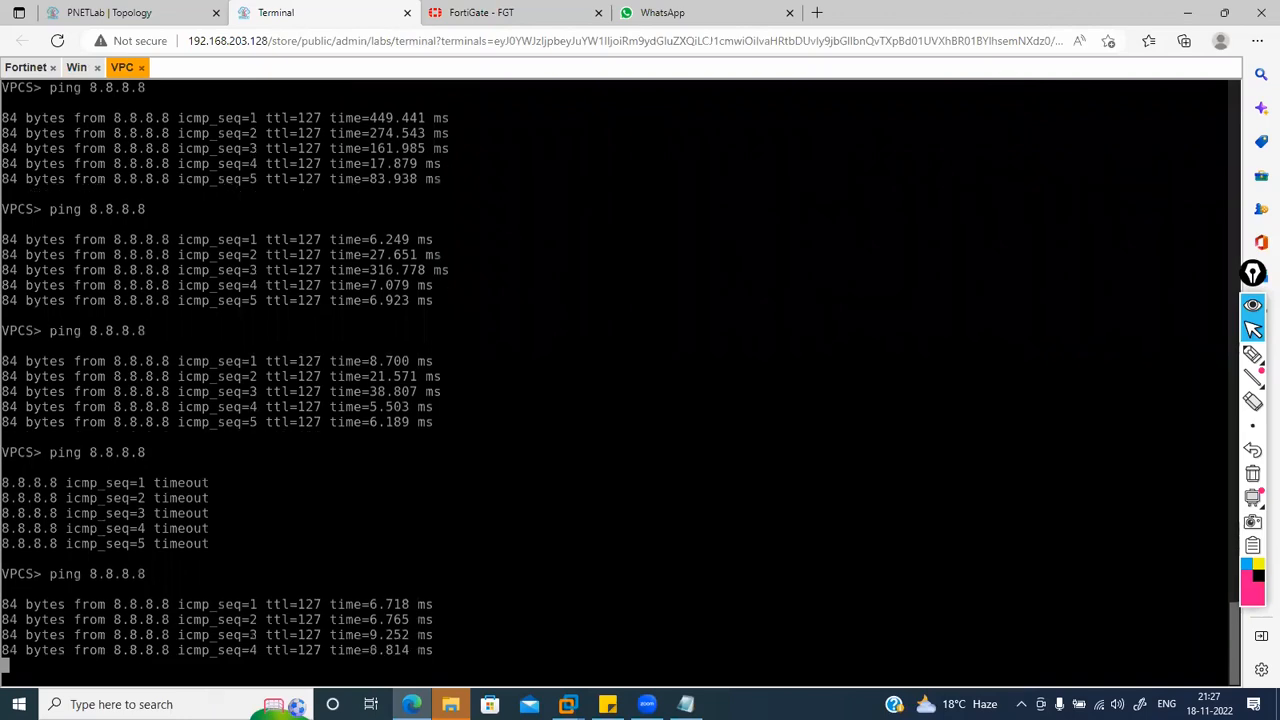
Step: Open a command prompt on the Windows PC and enter a ping to 1.1.1.1
left_click(80, 70)
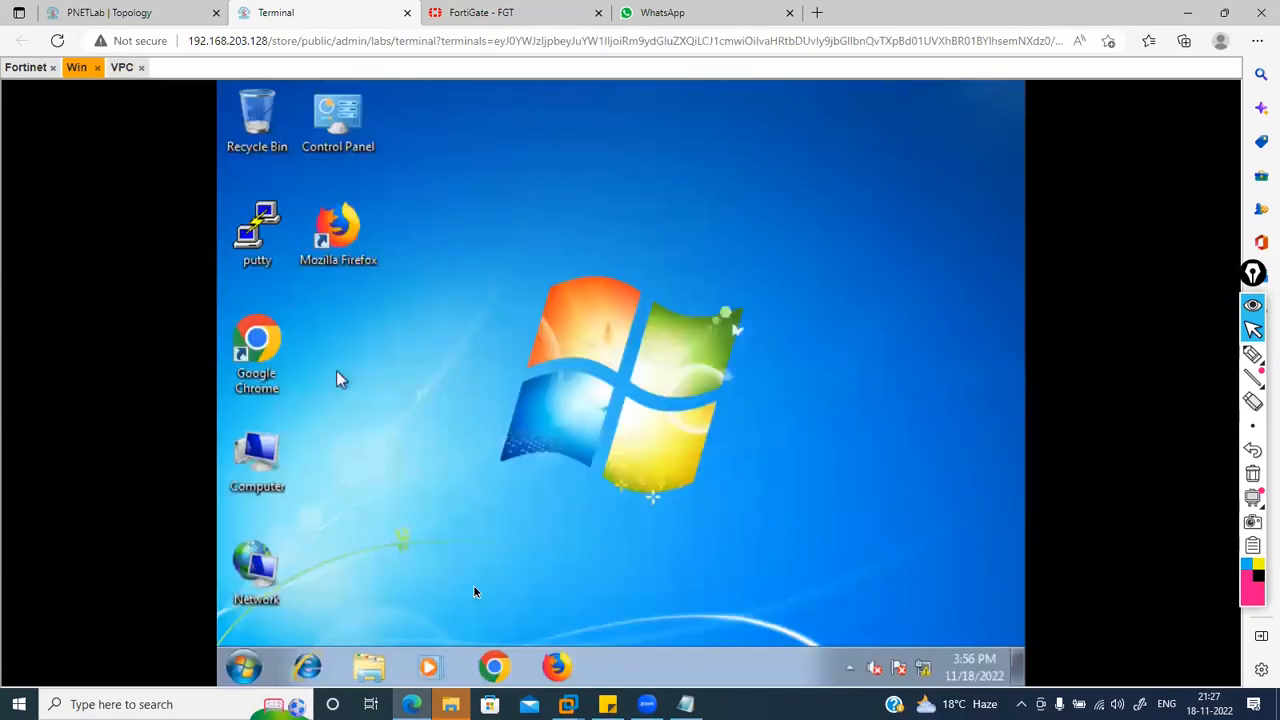
left_click(250, 667)
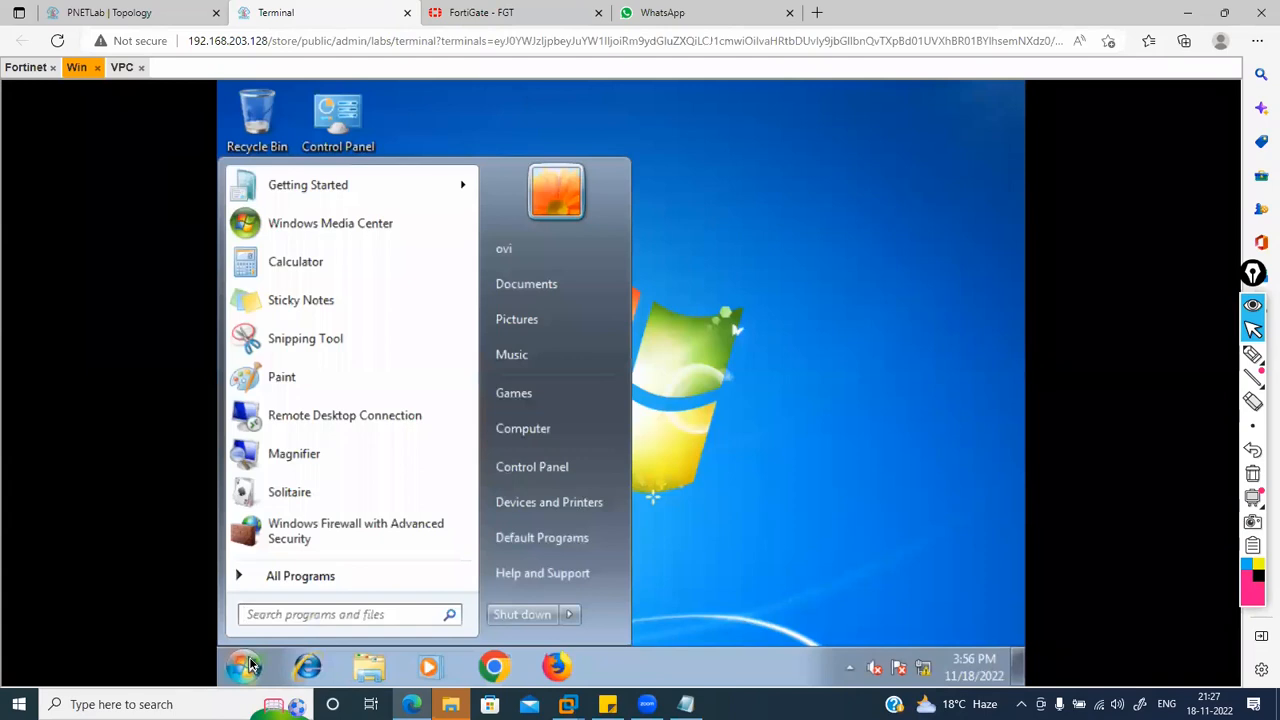
type("cmd")
key("Return")
type("ping 1.1.1.")
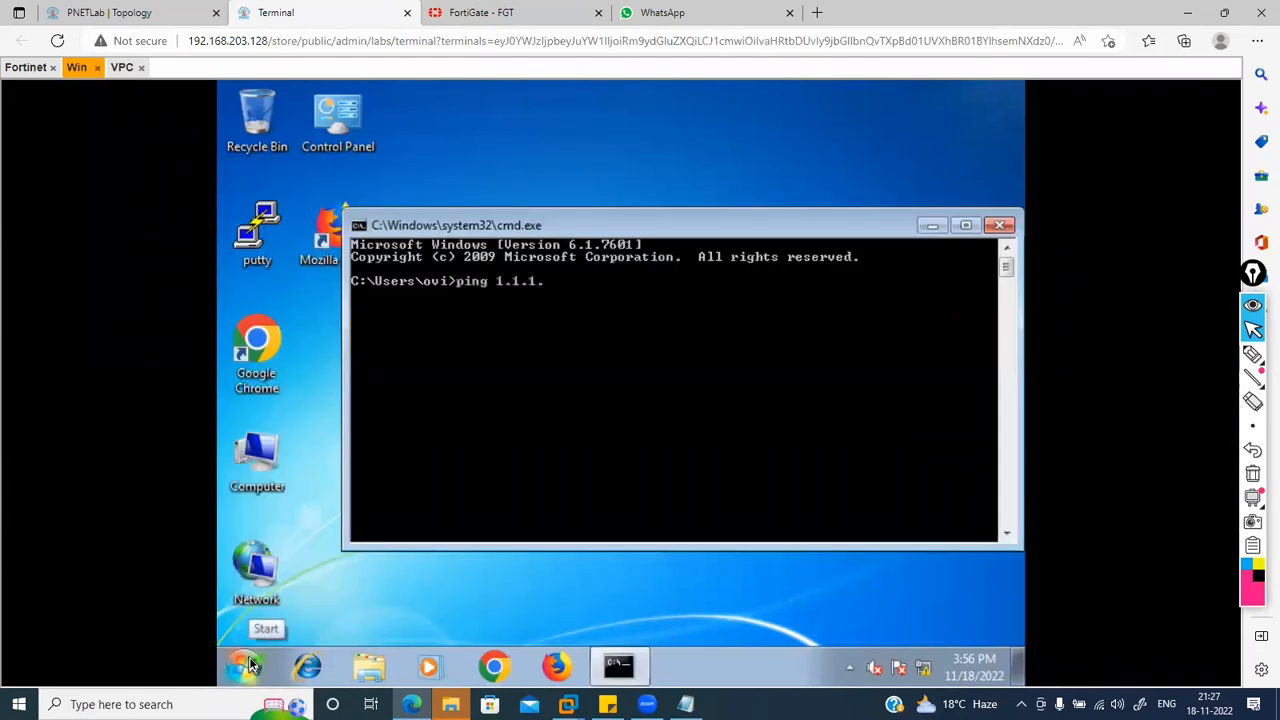
Step: Repeat the VPC's 8.8.8.8 ping, then run the Windows PC's ping to 1.1.1.1, which times out
left_click(128, 68)
key("Up")
key("Return")
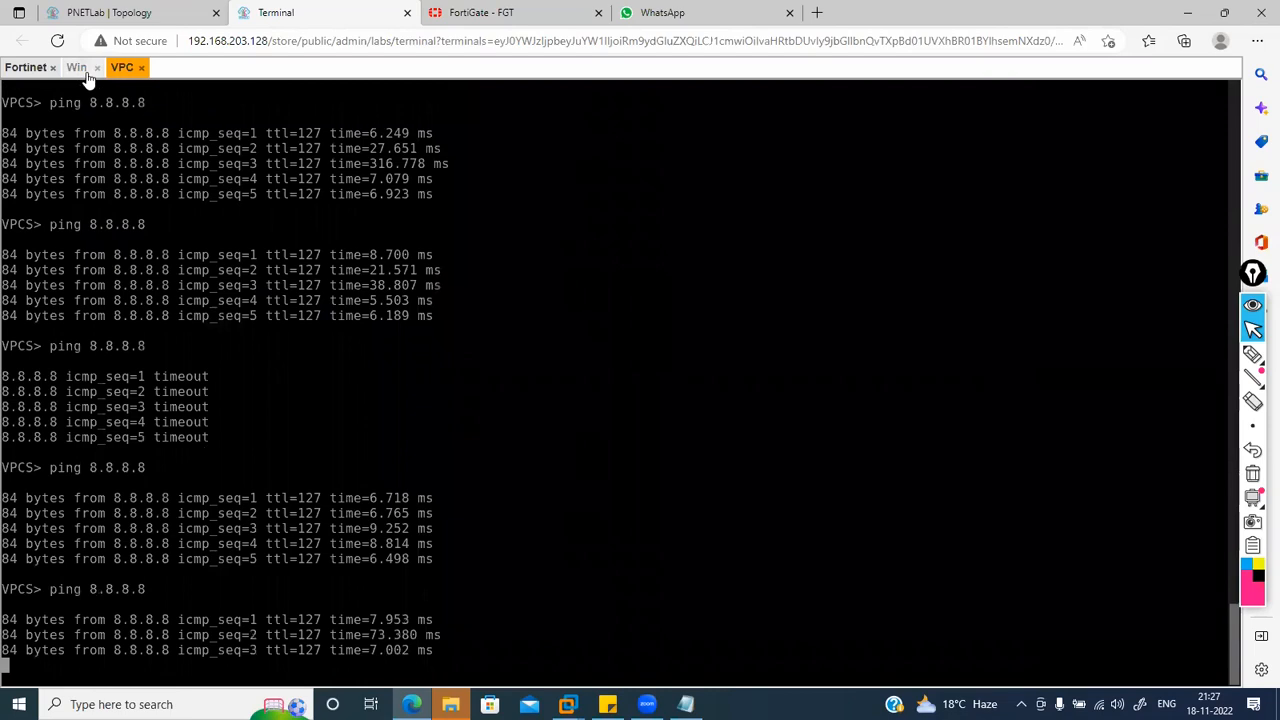
left_click(80, 68)
key("Return")
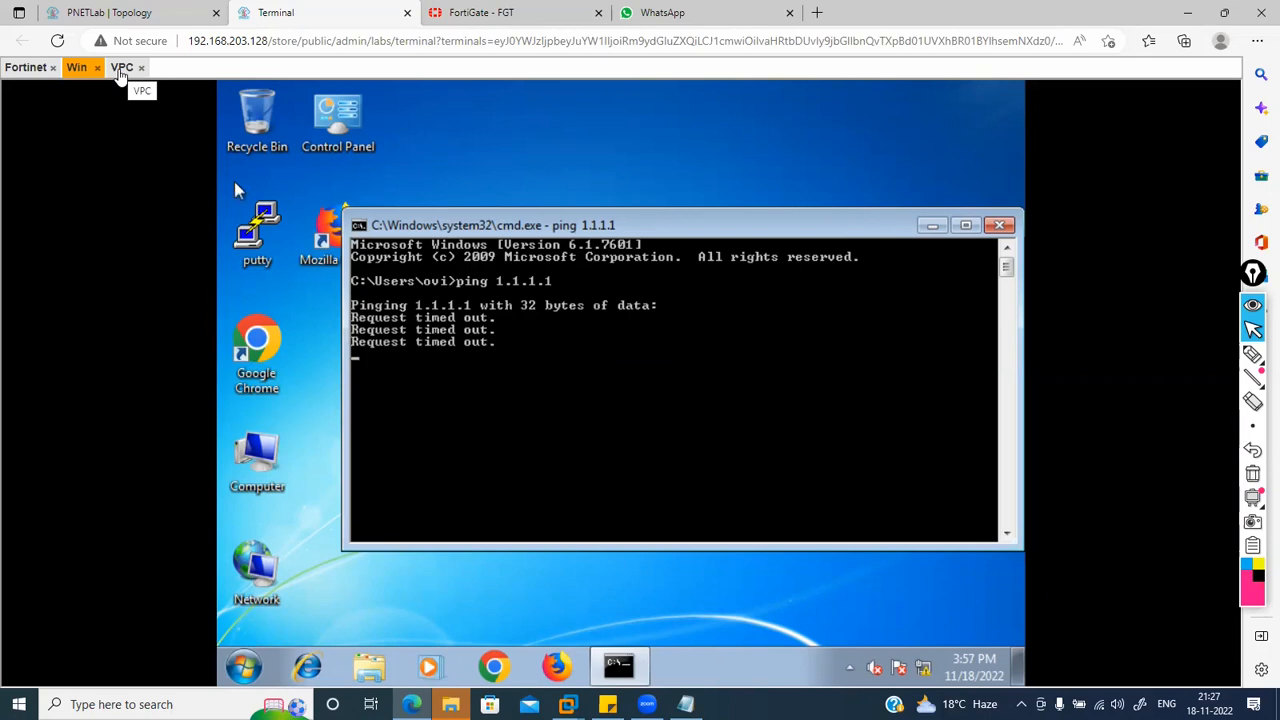
left_click(518, 10)
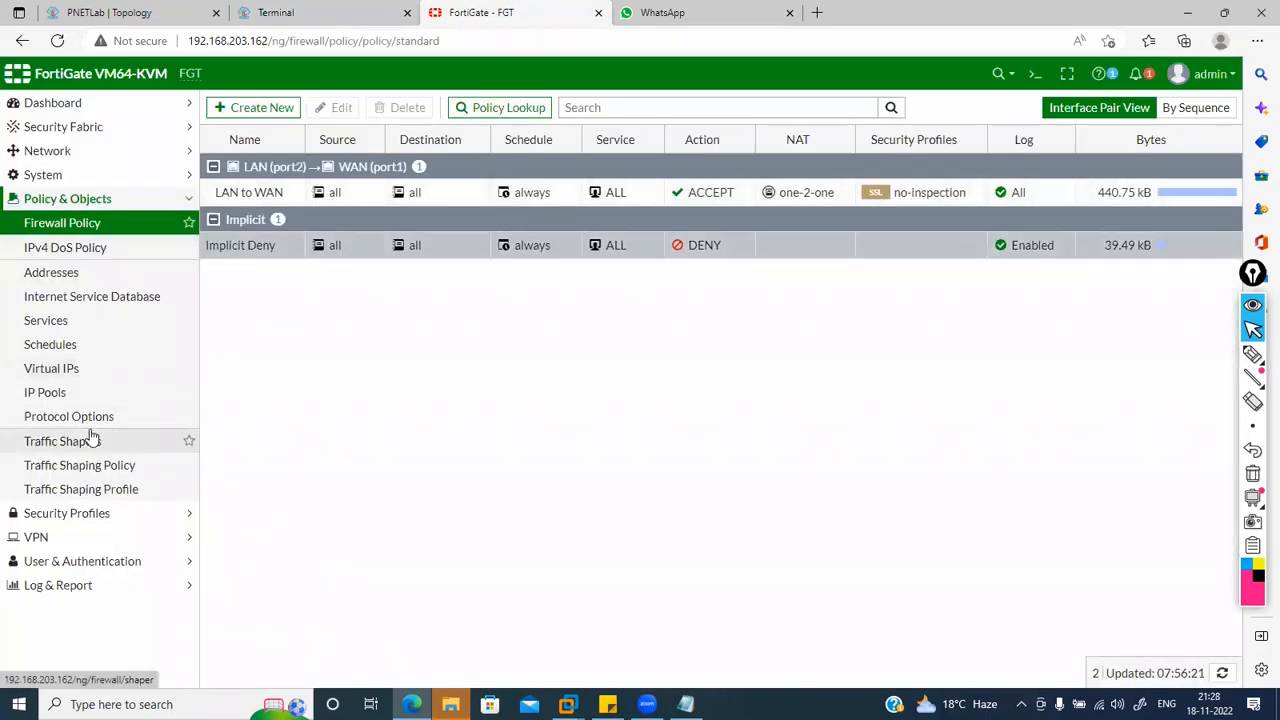
Step: Change the one-2-one IP pool's external range end from 192.168.203.164 to 192.168.203.165 and save
left_click(45, 393)
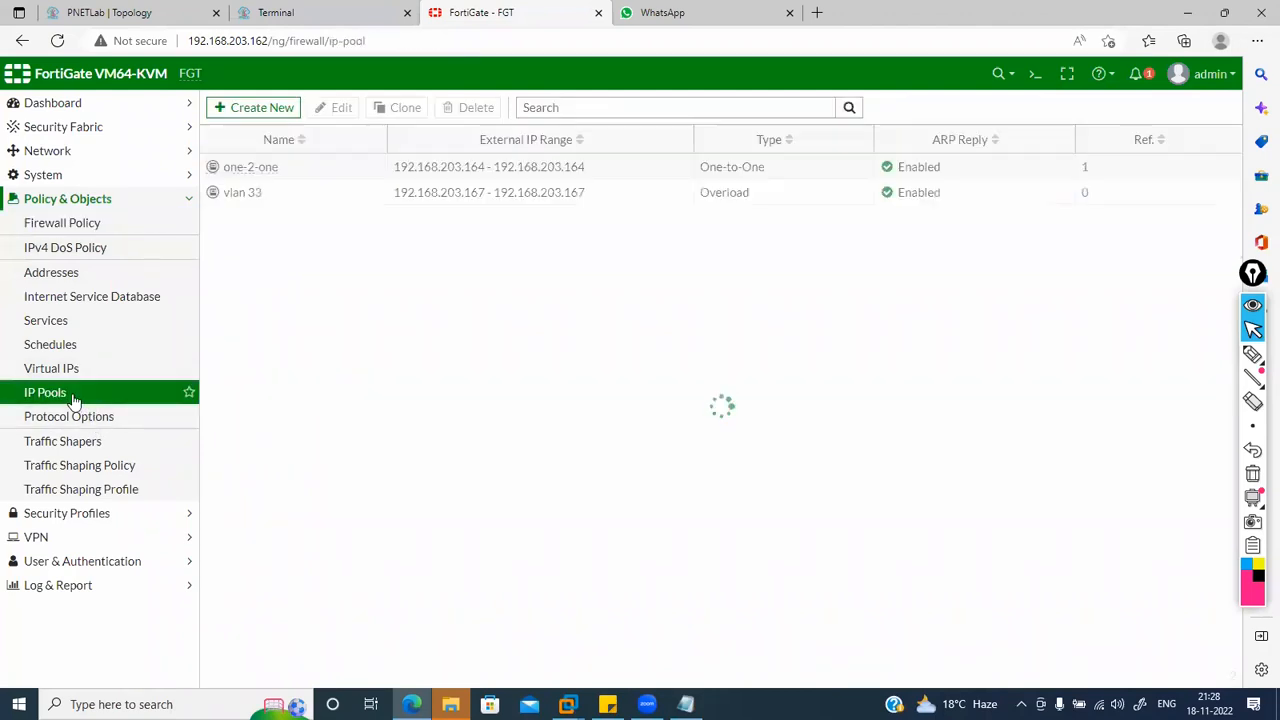
double_click(306, 177)
left_click(578, 211)
key("BackSpace")
type("5")
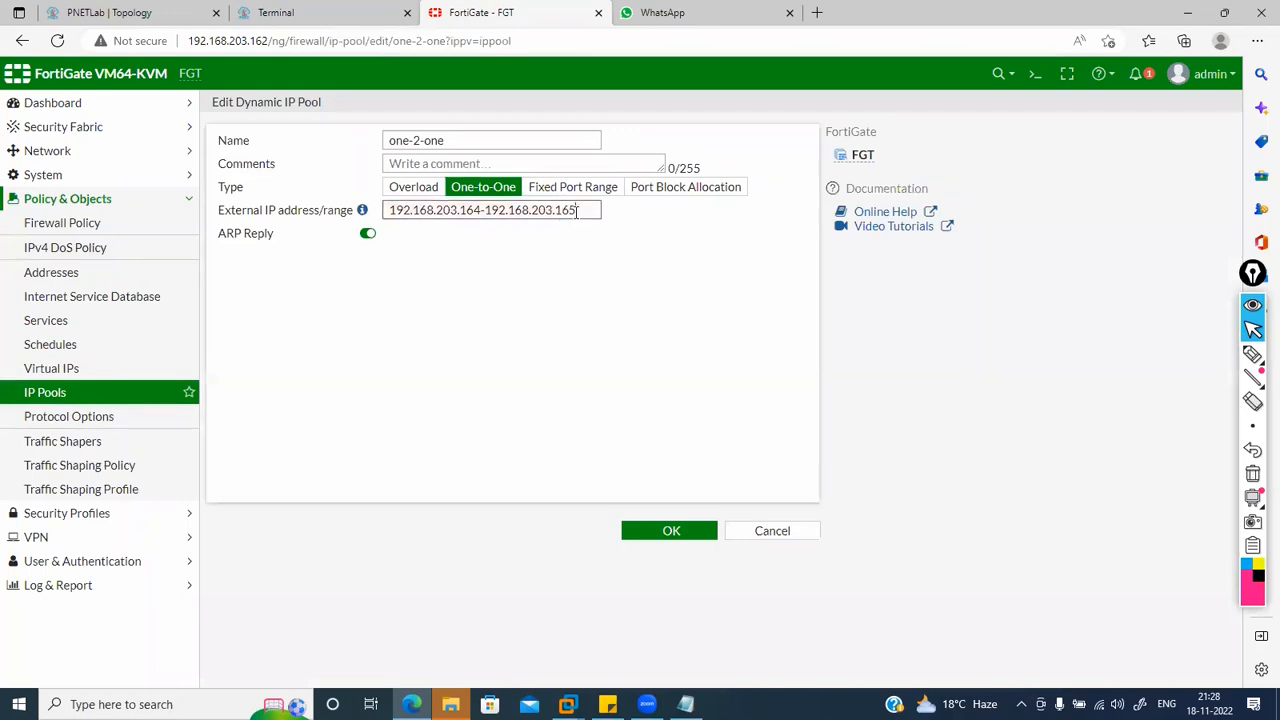
left_click(658, 535)
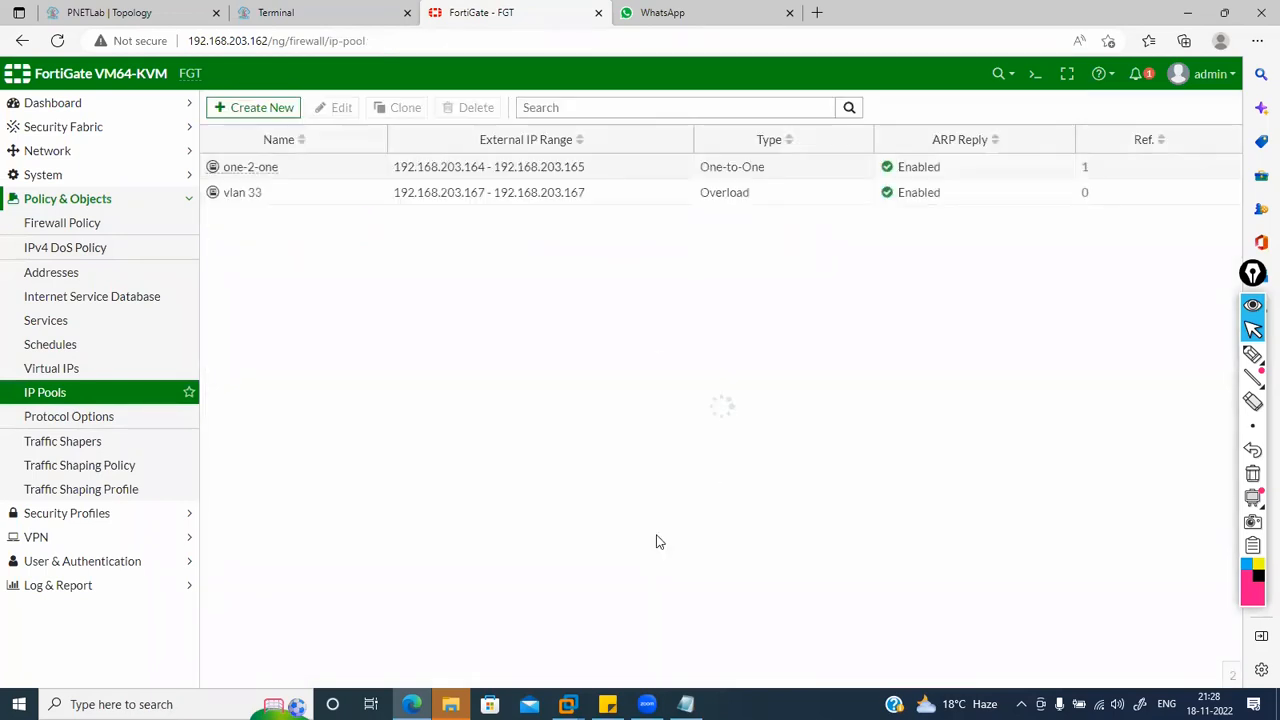
Step: Start a continuous ping -t to 1.1.1.1 on the Windows PC, which now gets replies
left_click(330, 13)
key("Up")
type("-t")
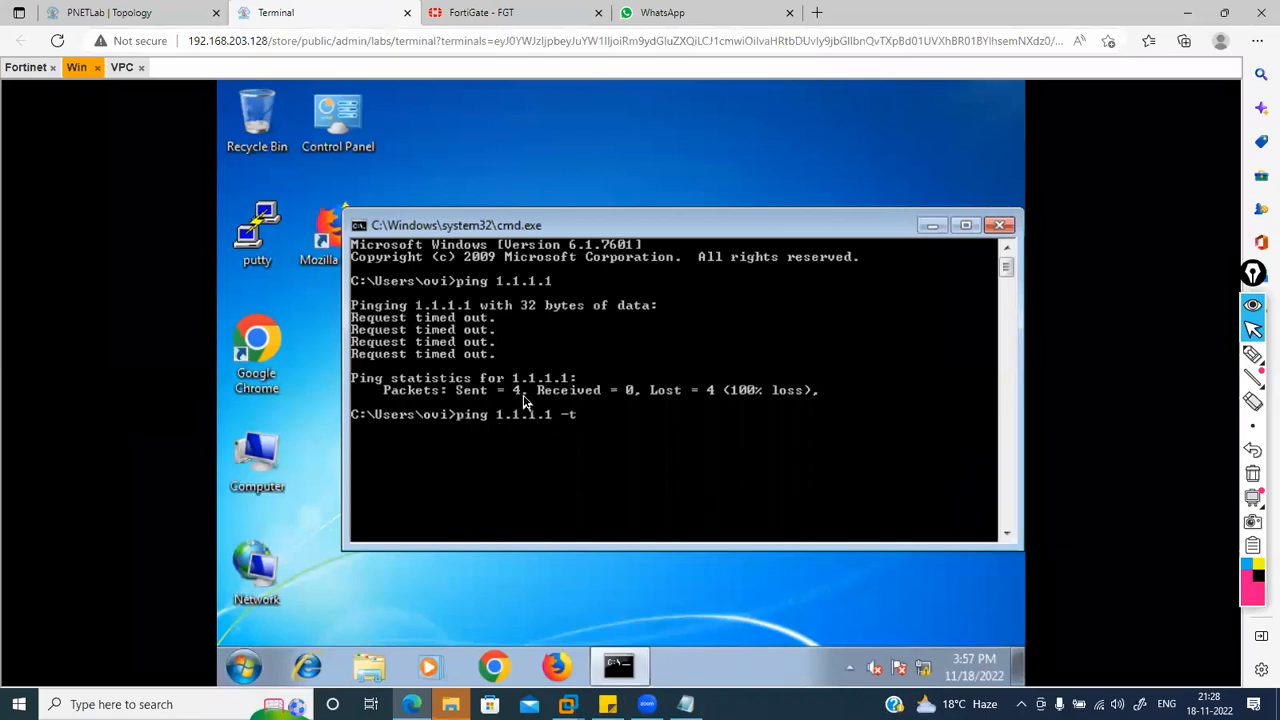
key("Return")
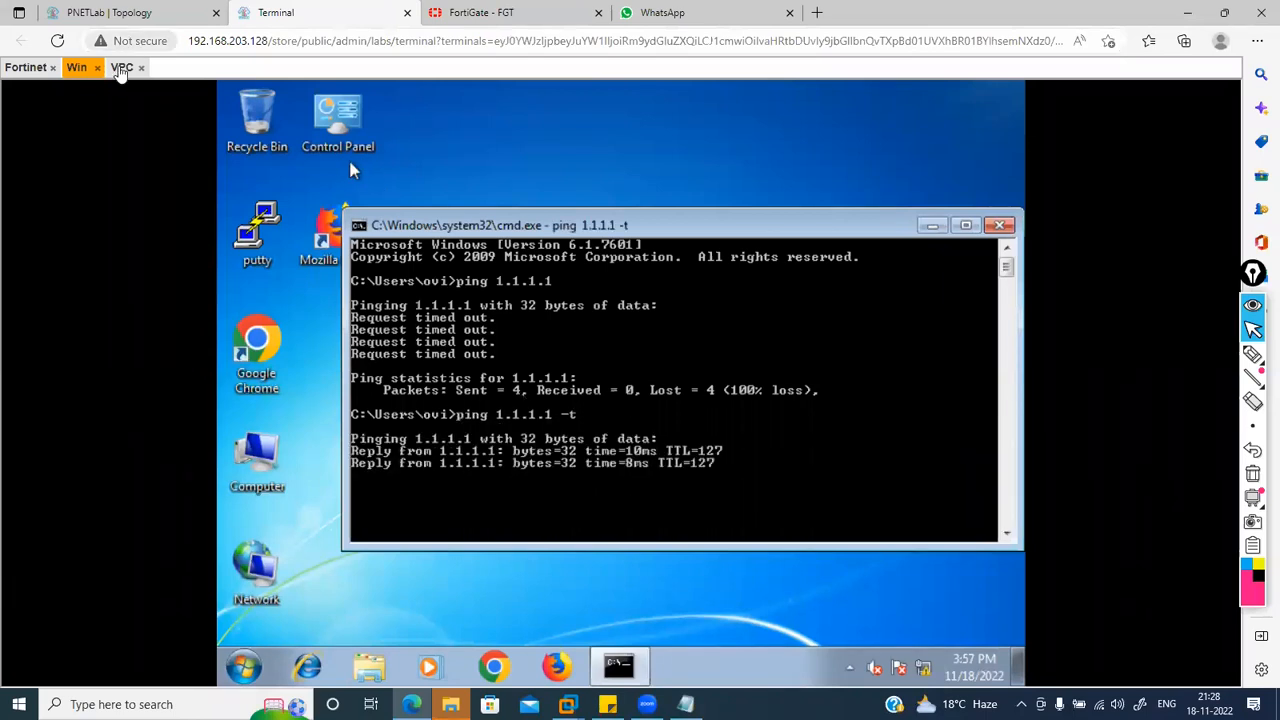
Step: Rerun the 8.8.8.8 ping on the VPC, which now gets all five replies
left_click(122, 67)
key("Up")
key("Return")
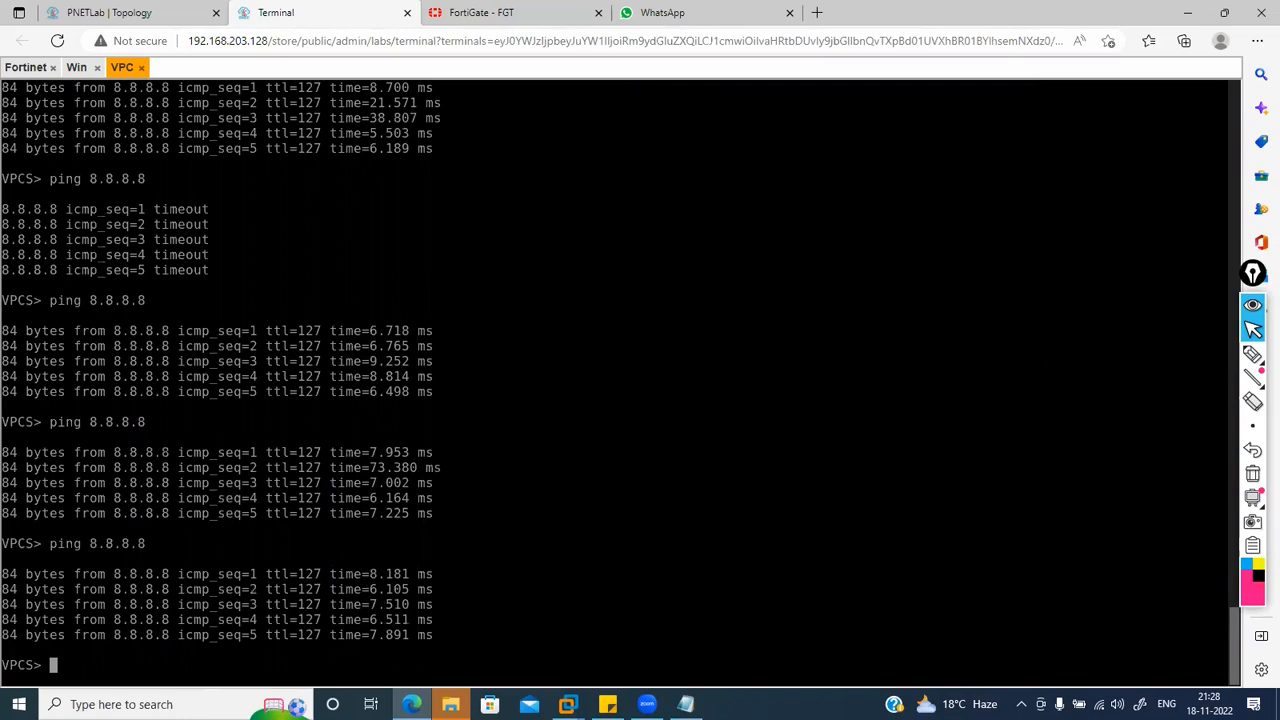
left_click(540, 12)
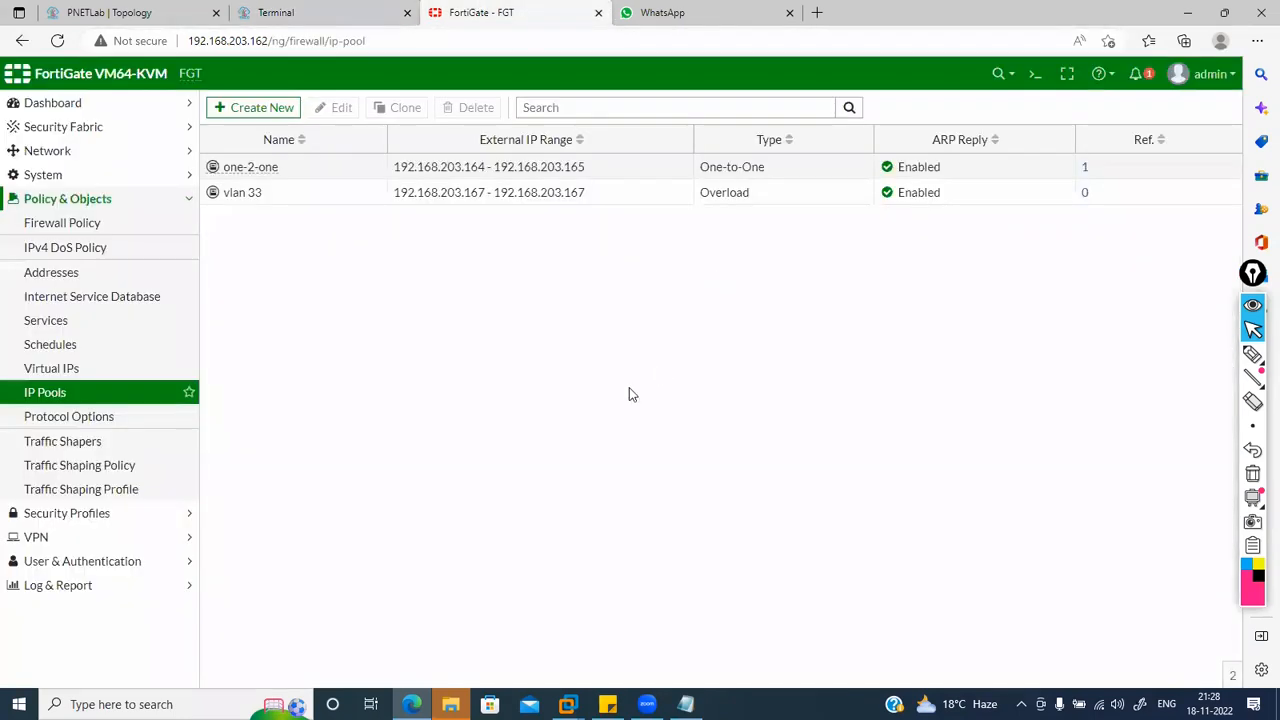
Step: In the CLI console, run diagnose sys session list and get system session list
left_click(1037, 73)
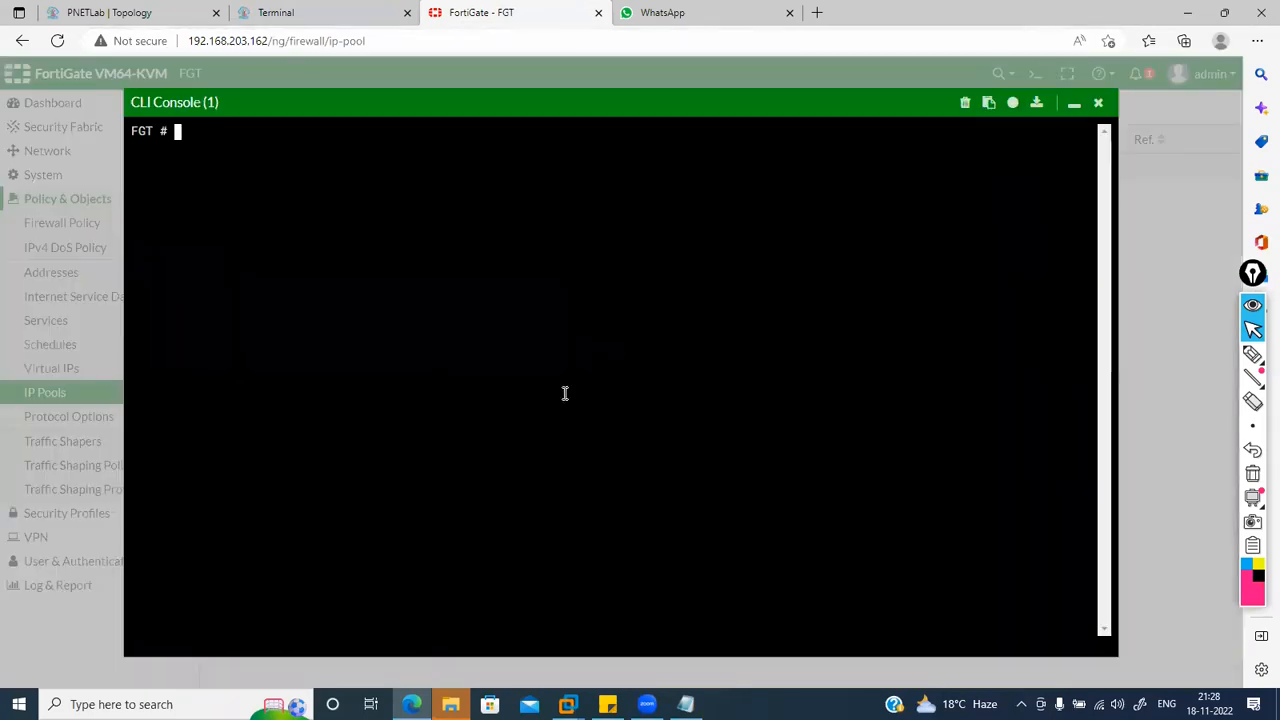
type("diagnose sys ")
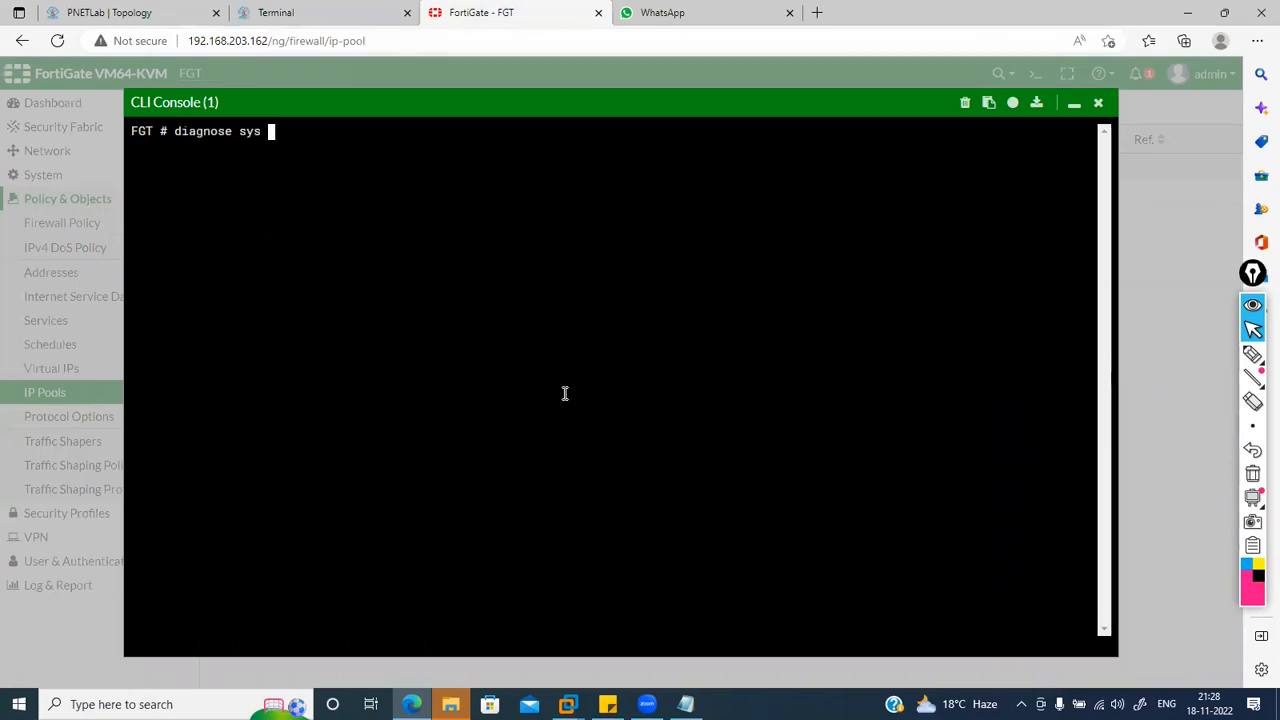
type("session list")
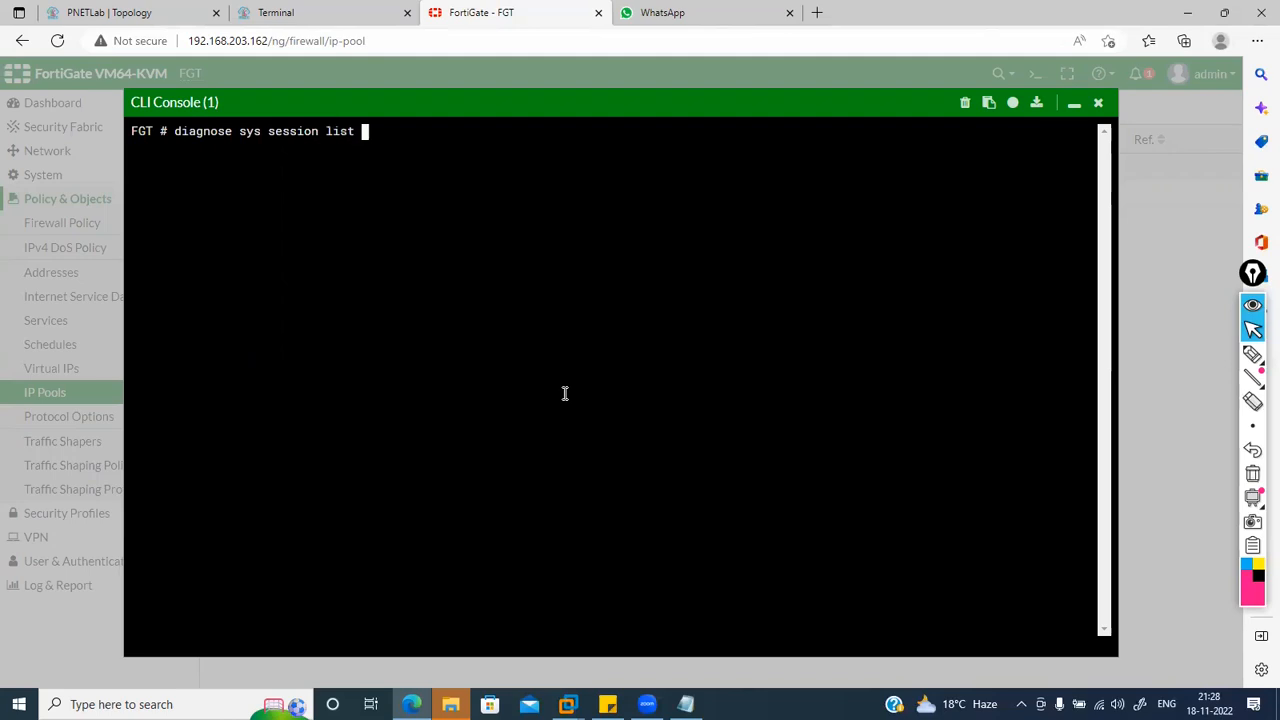
key("Return")
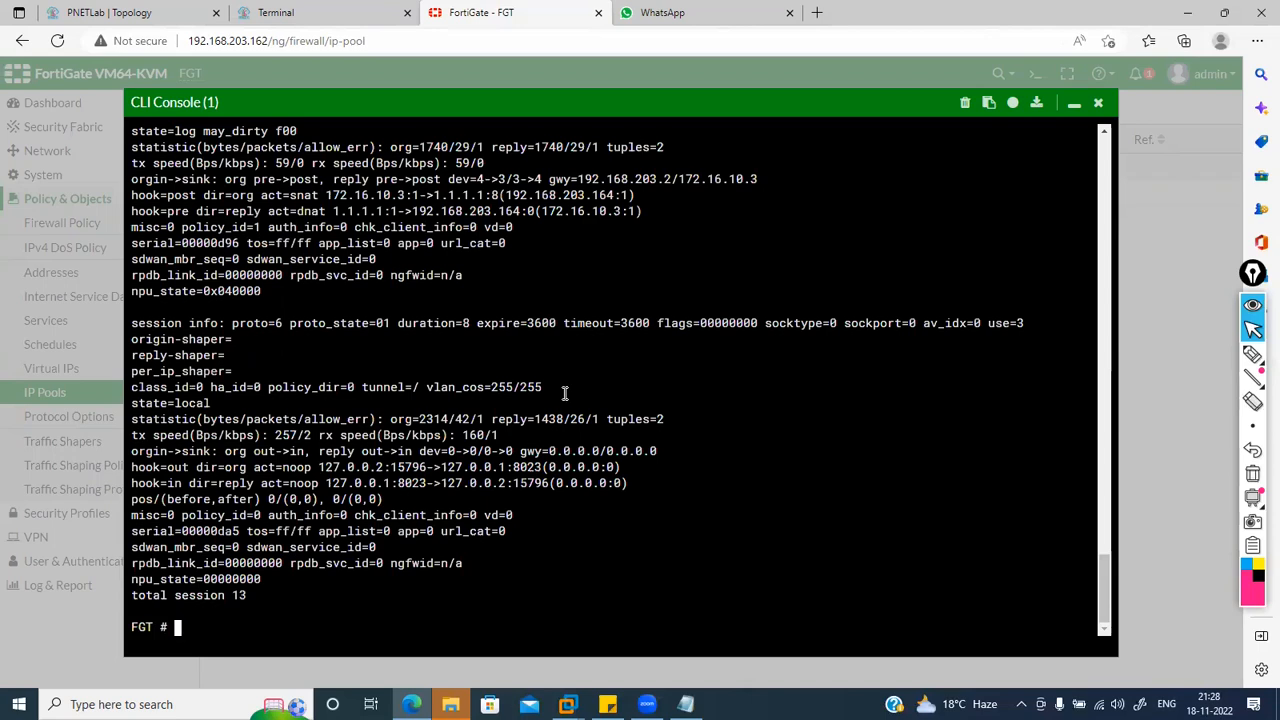
type("get system session list")
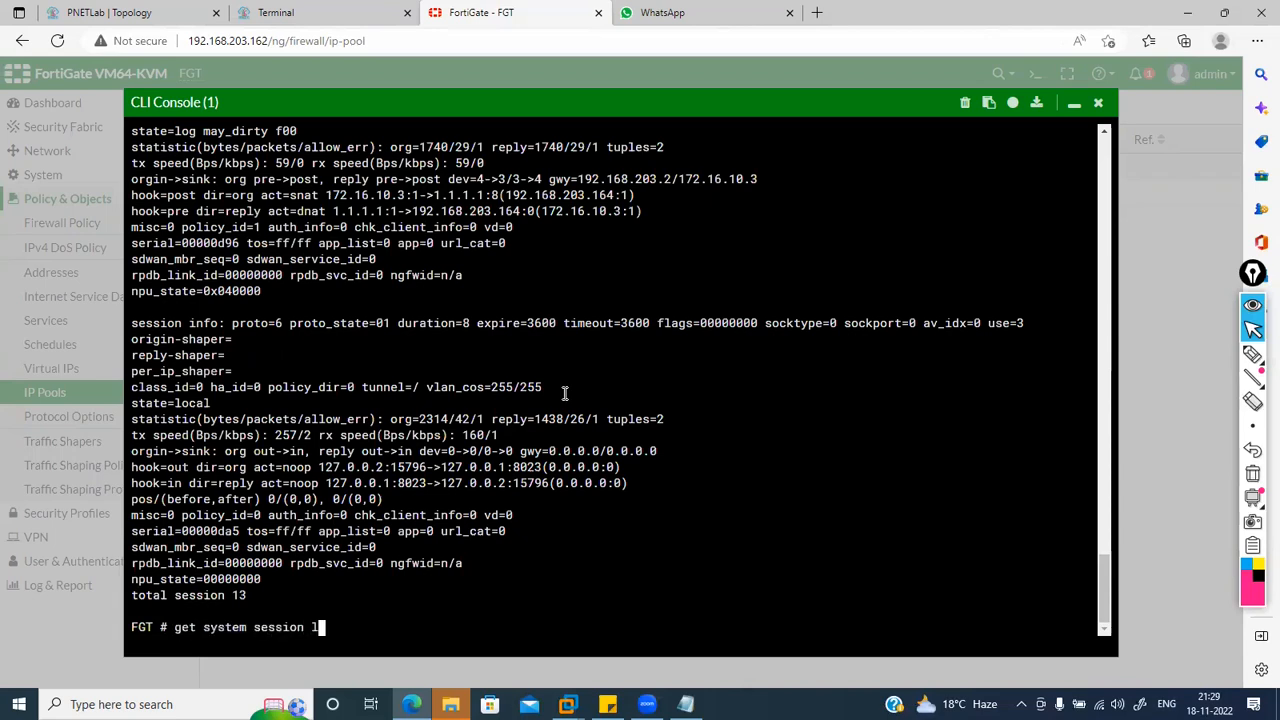
key("Return")
key("Return")
key("Return")
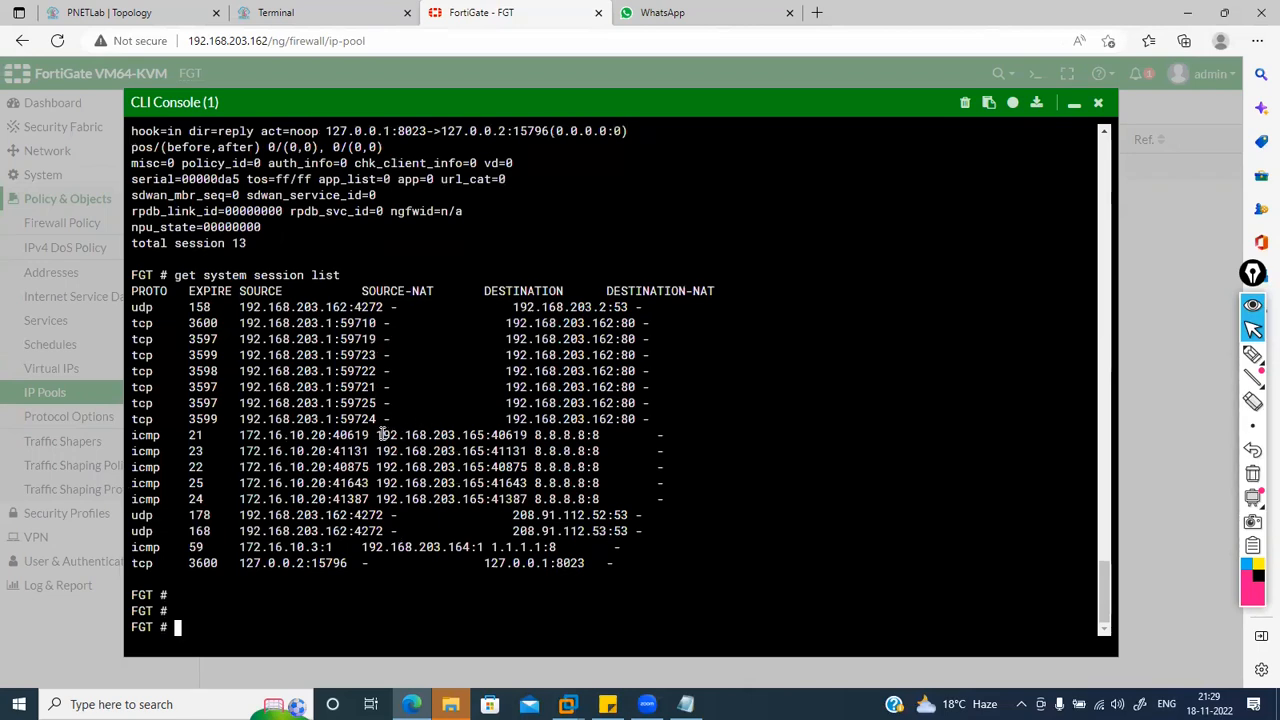
Step: Highlight the NAT translations 172.16.10.20→192.168.203.165 and 172.16.10.3→192.168.203.164, then close the console
left_click_drag(380, 435, 476, 436)
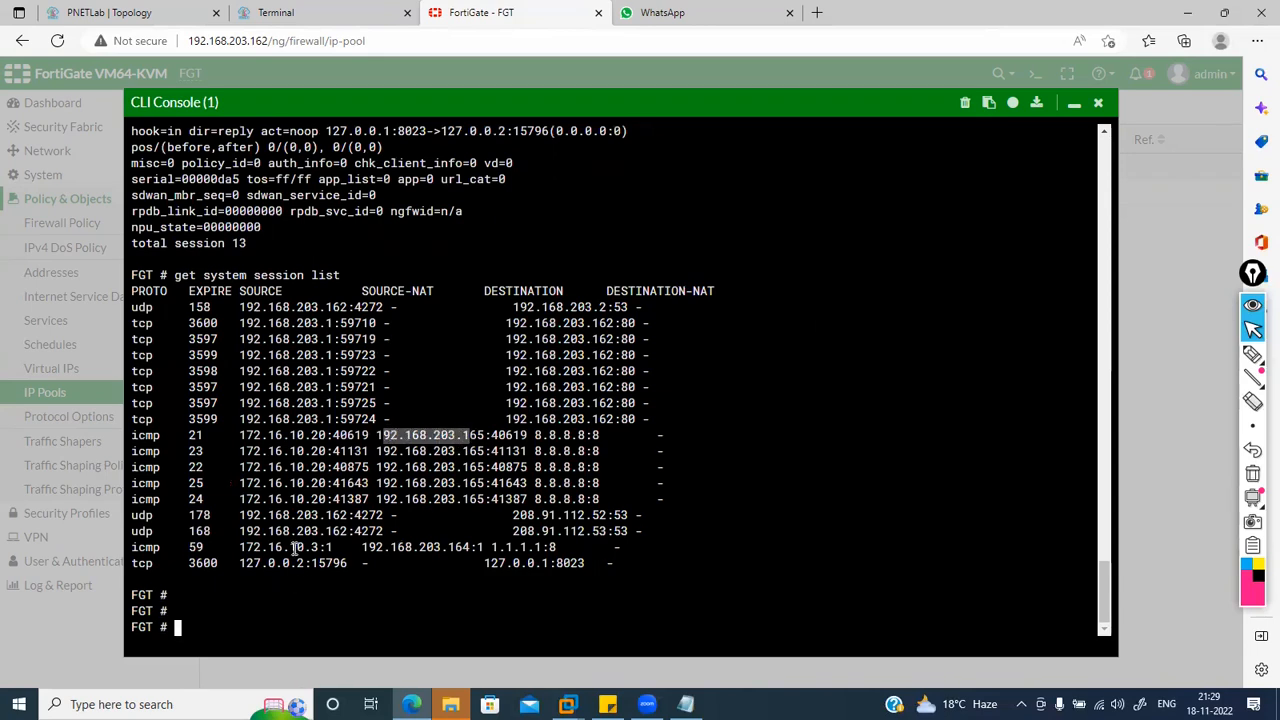
left_click_drag(240, 547, 430, 547)
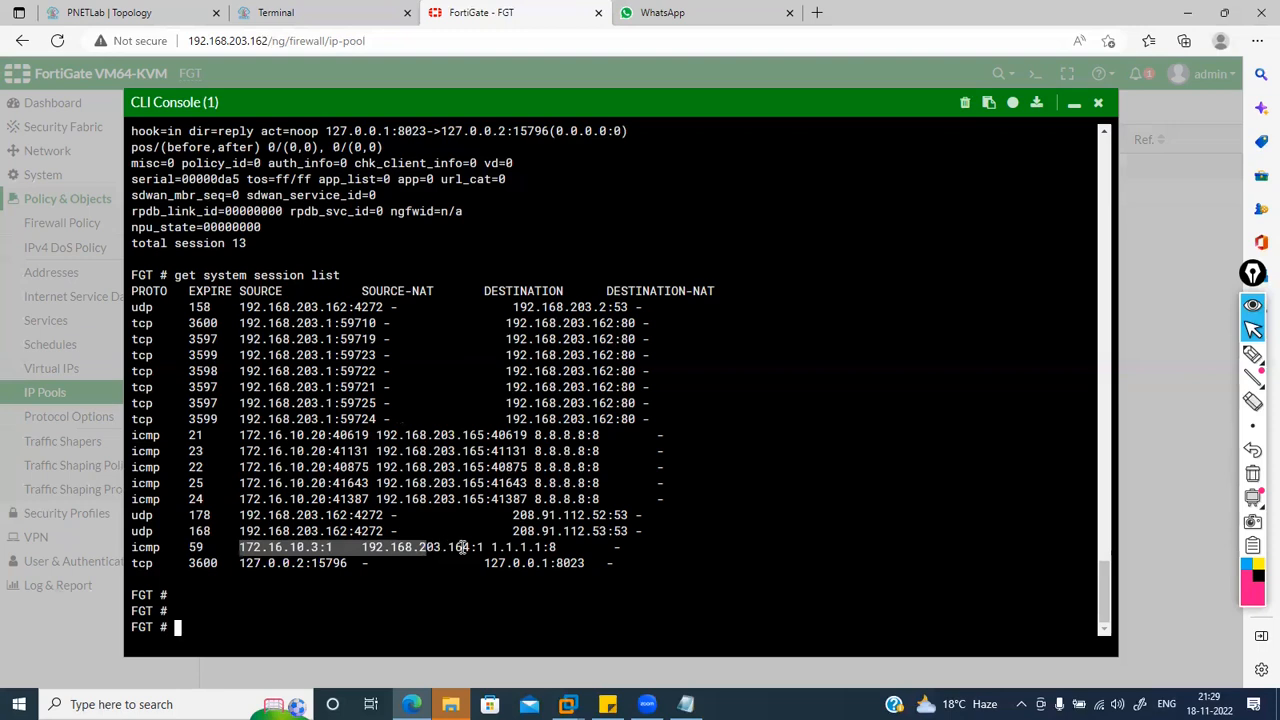
left_click_drag(484, 547, 264, 547)
left_click(266, 547)
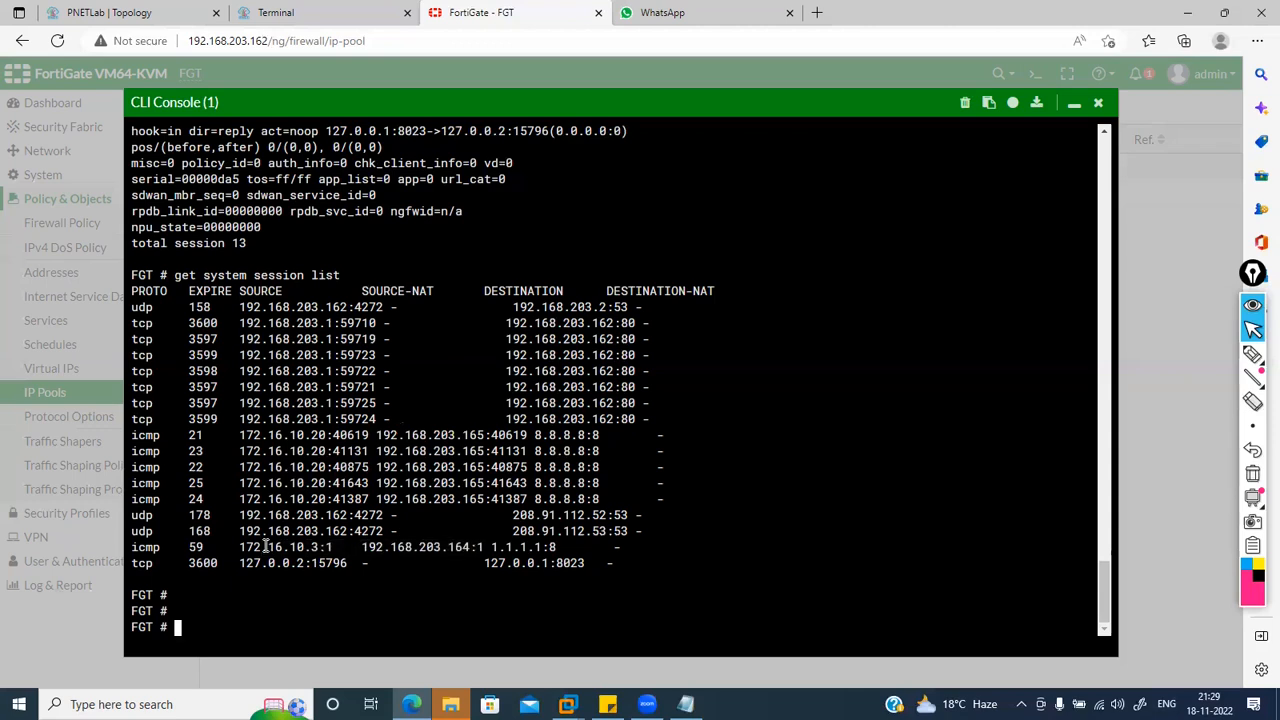
left_click_drag(562, 547, 537, 547)
left_click(552, 547)
left_click_drag(132, 436, 548, 447)
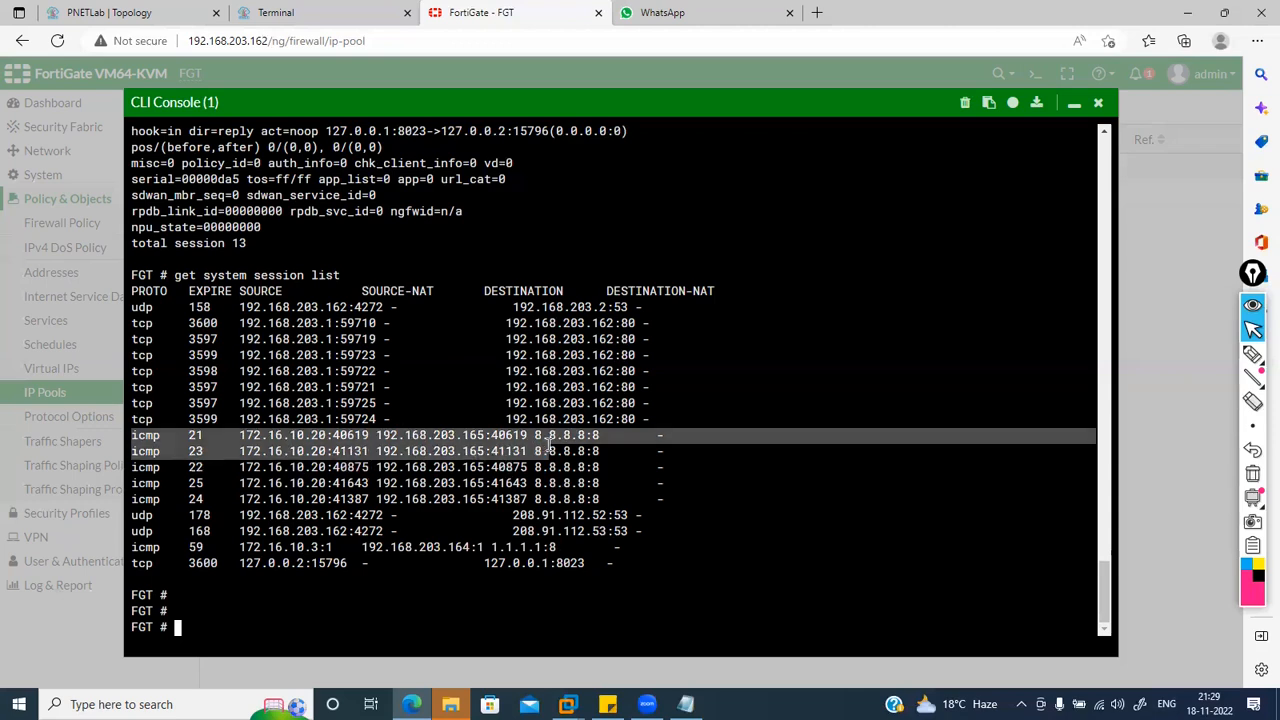
left_click(572, 451)
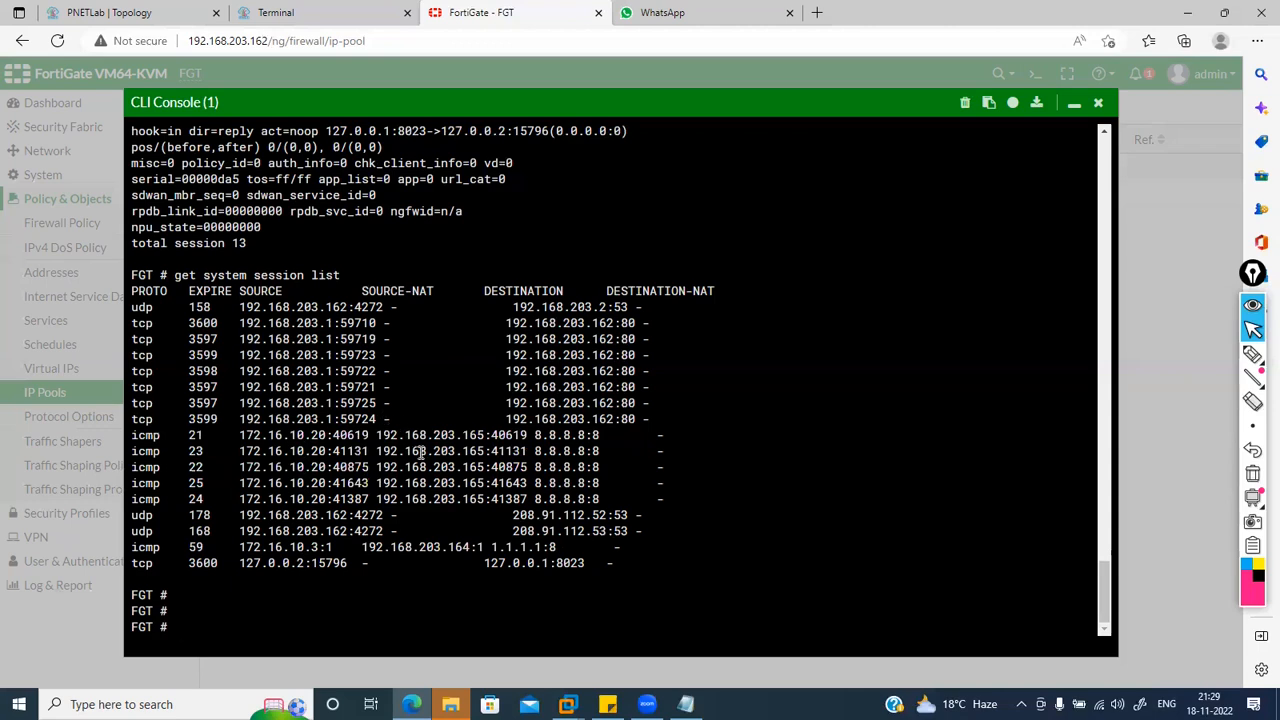
left_click_drag(484, 437, 267, 438)
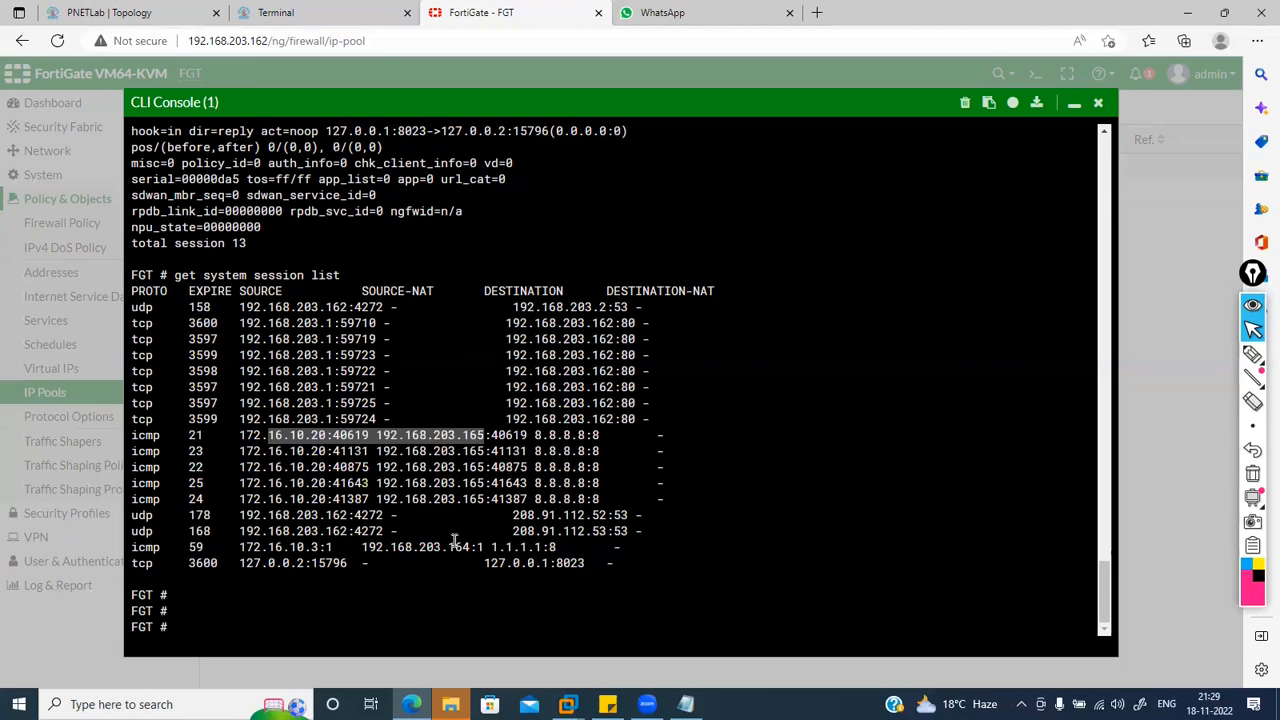
left_click(1098, 104)
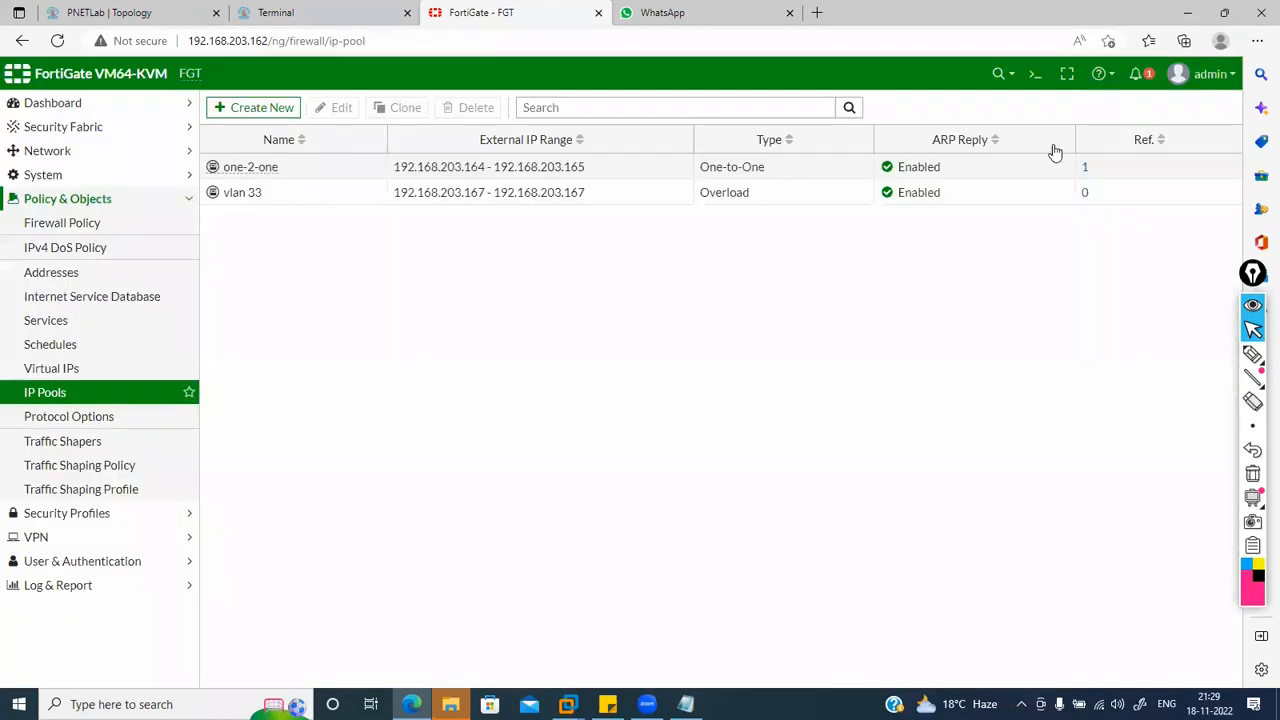
Step: Open the one-2-one IP pool for editing, previewing Fixed Port Range and keeping One-to-One
left_click(48, 368)
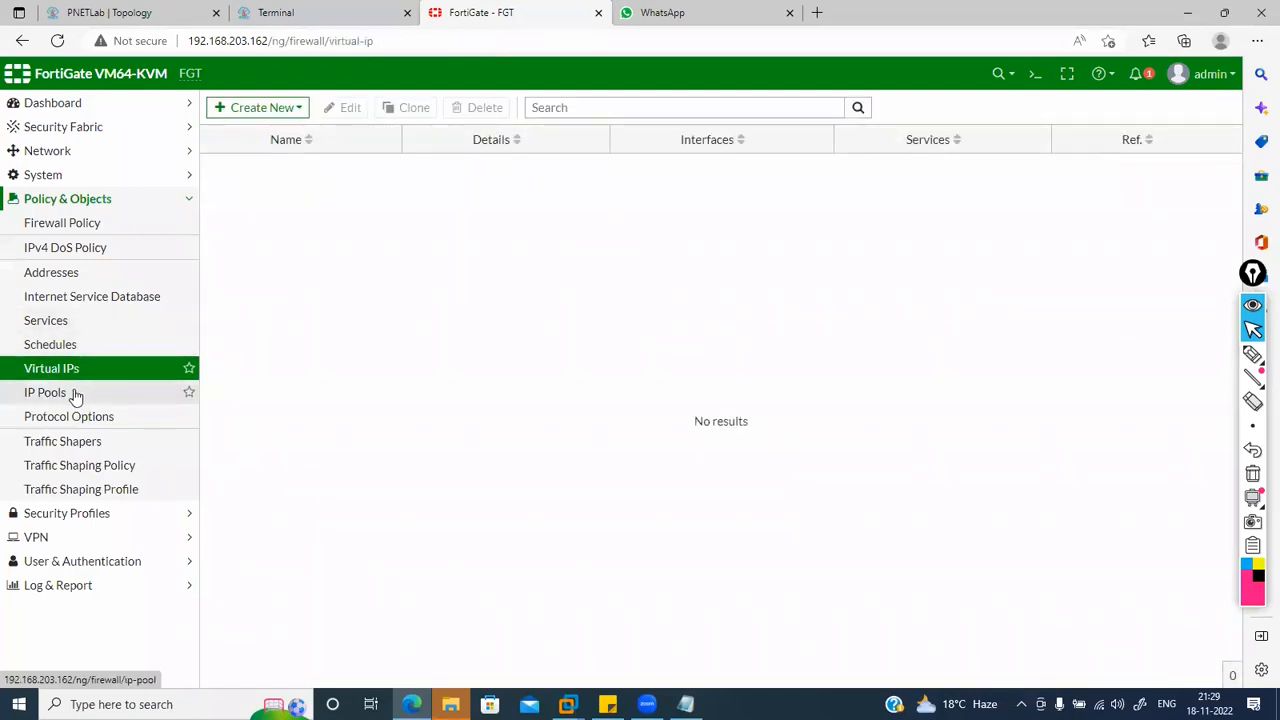
left_click(77, 393)
double_click(312, 172)
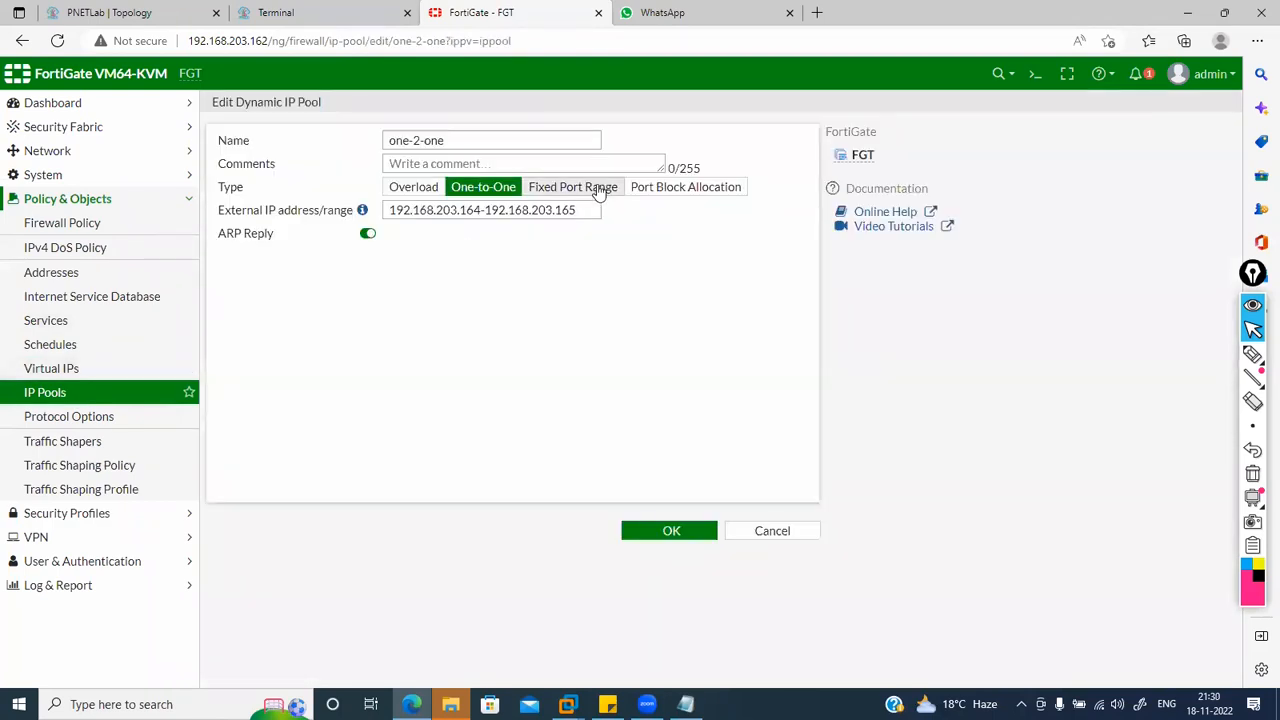
left_click(598, 188)
left_click(506, 189)
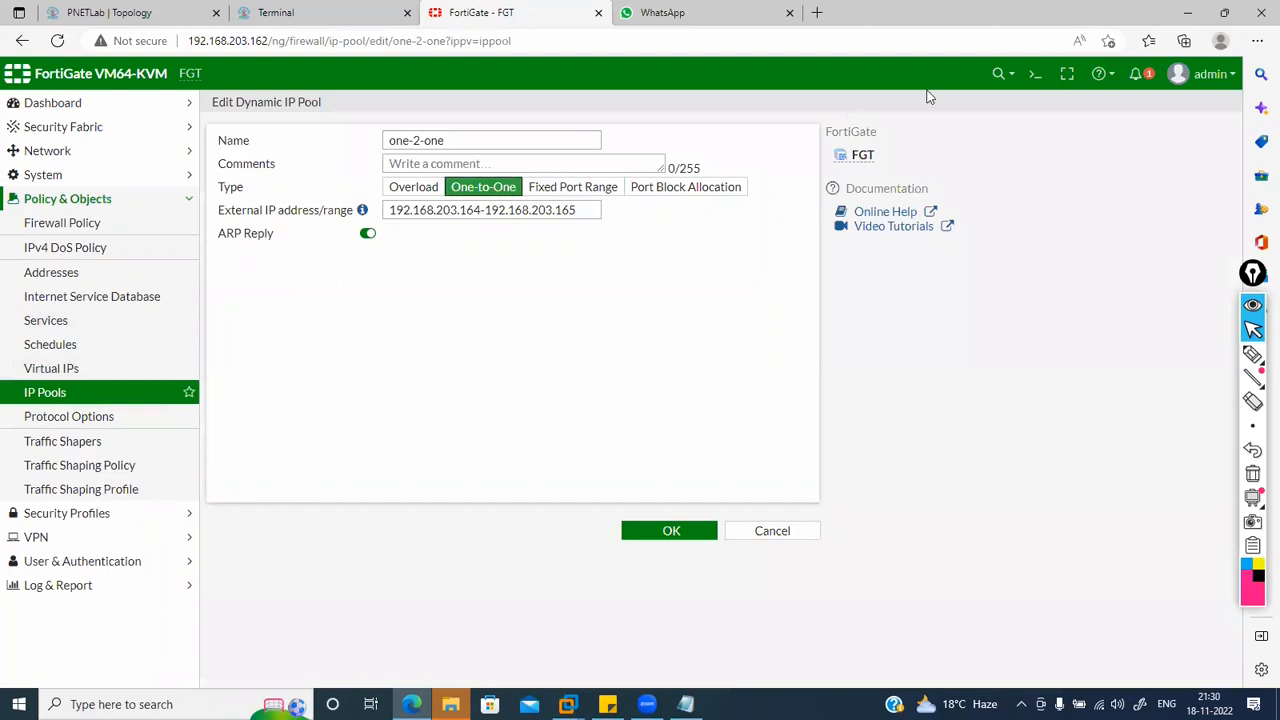
Step: Run get system session list in the CLI console to show the current sessions
left_click(1030, 76)
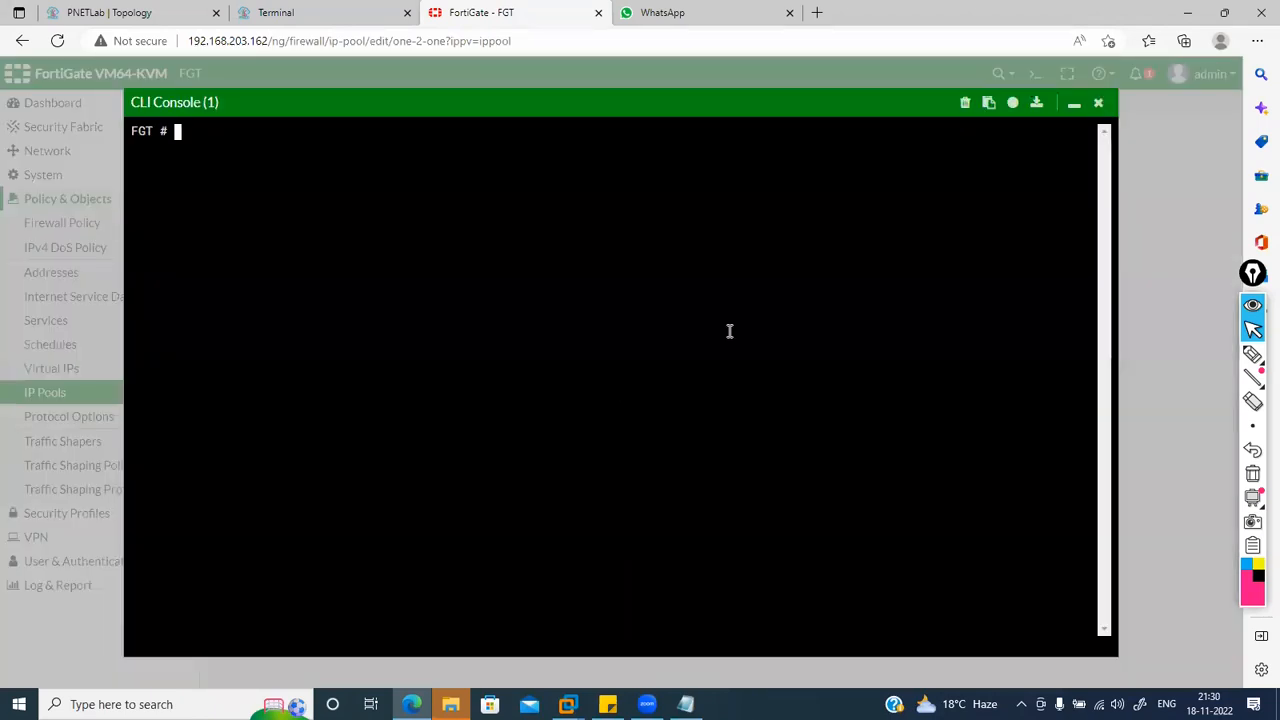
type("diagnose")
key("BackSpace")
key("BackSpace")
key("BackSpace")
key("BackSpace")
key("BackSpace")
key("BackSpace")
key("BackSpace")
key("BackSpace")
key("BackSpace")
type("get system session li")
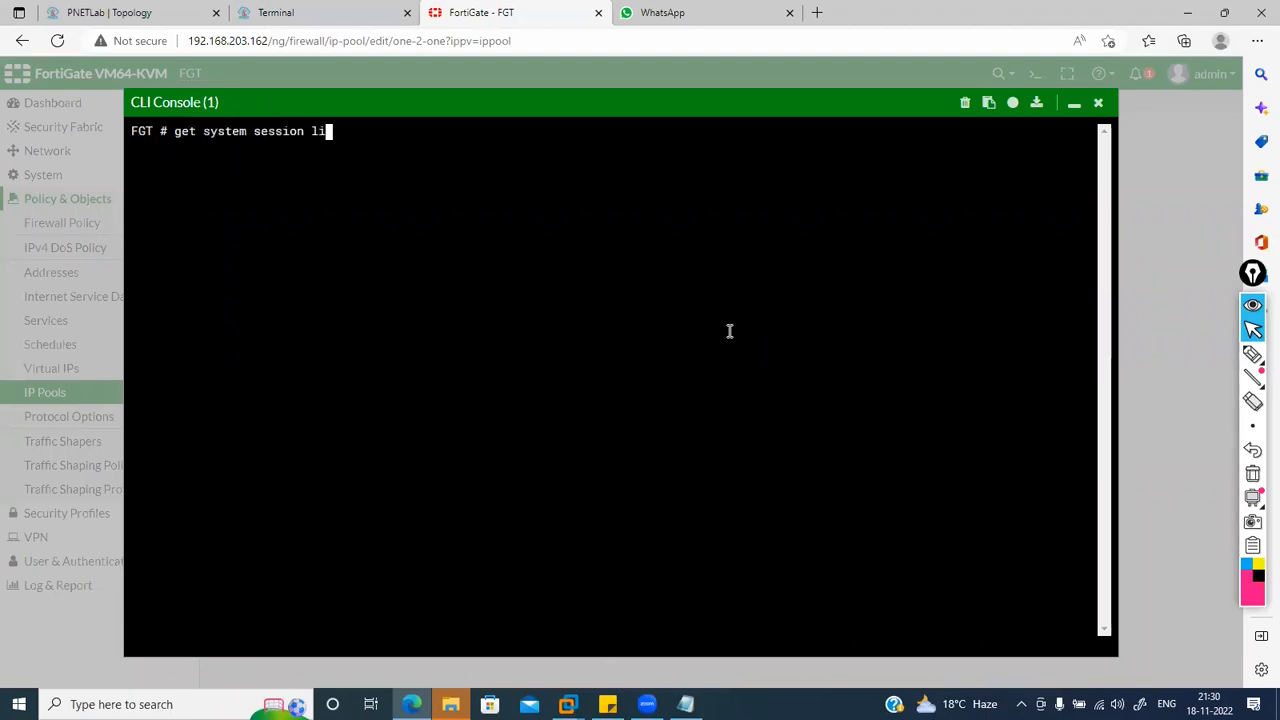
type("st")
key("Return")
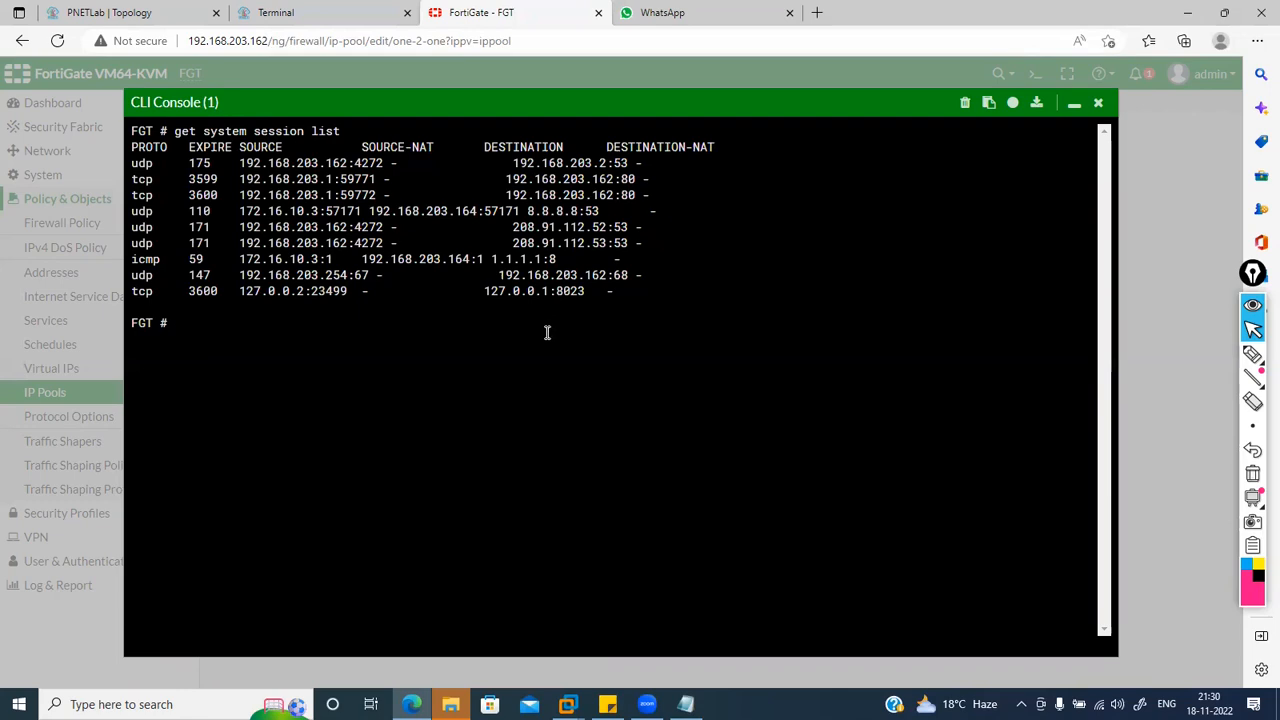
Step: Stop the Windows host's continuous 1.1.1.1 ping with Ctrl+C and open Yahoo in Chrome
left_click(300, 12)
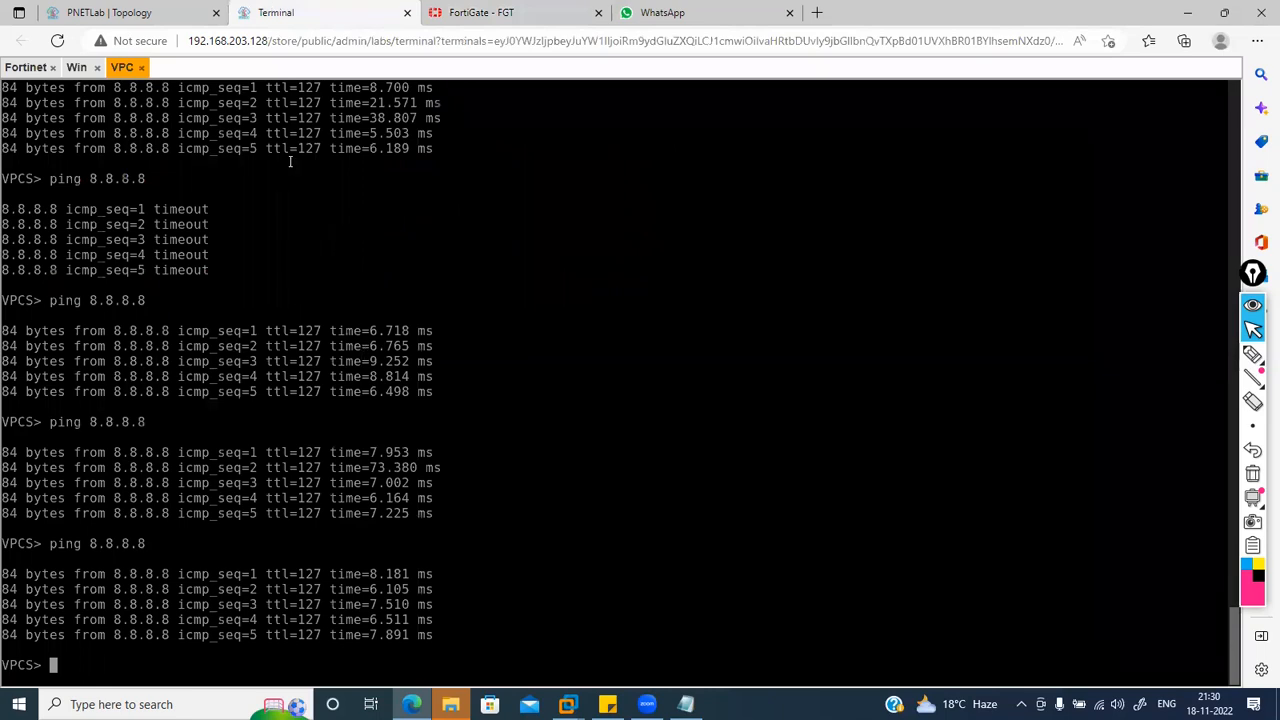
left_click(74, 67)
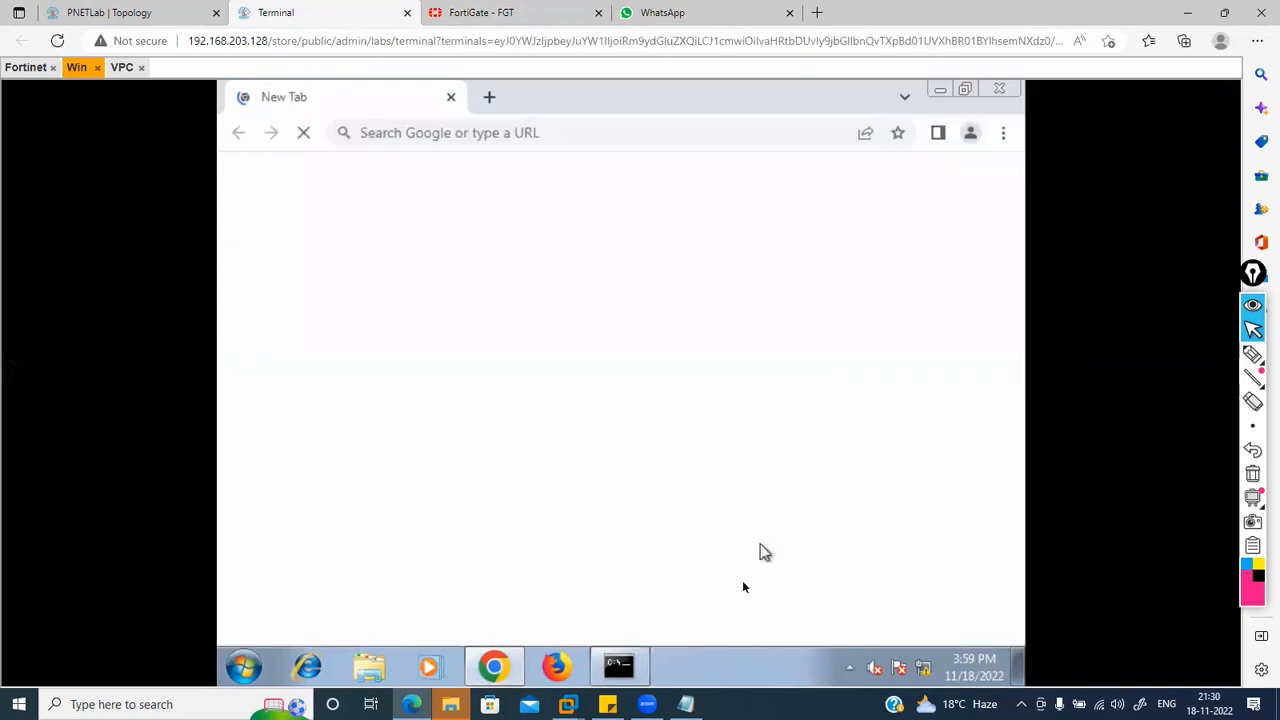
left_click(622, 664)
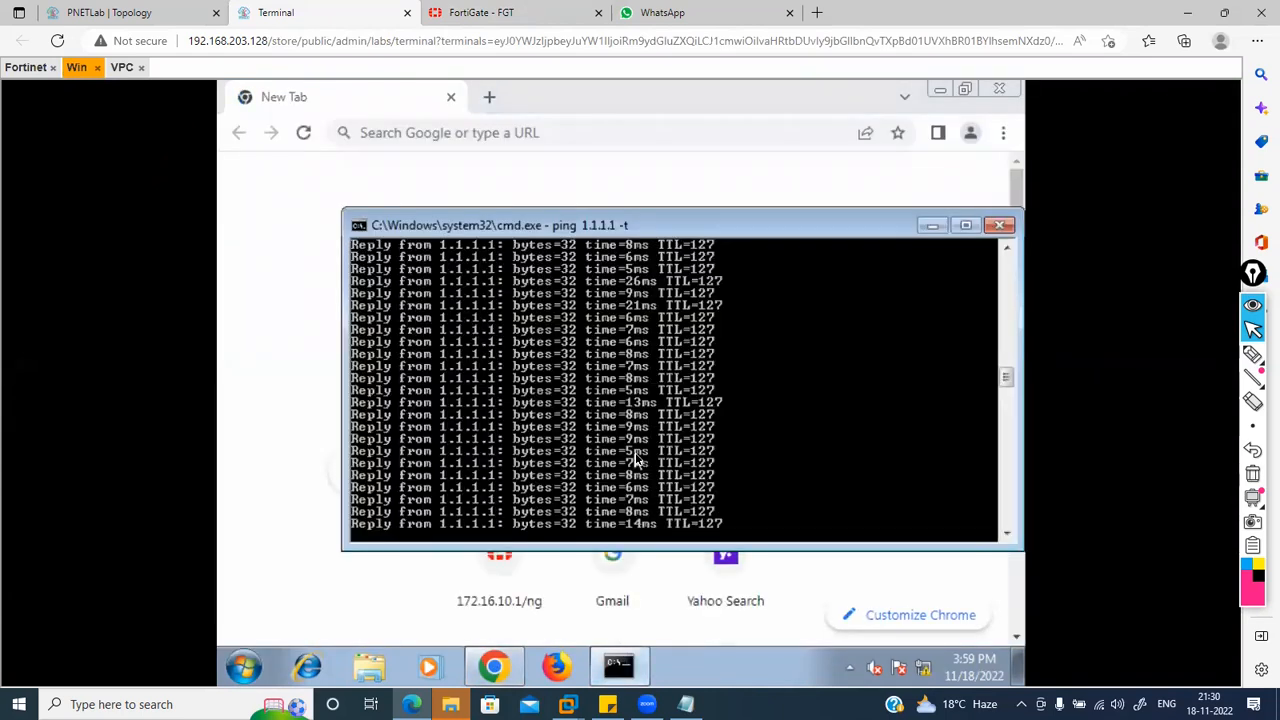
key("ctrl+c")
left_click(747, 588)
left_click(490, 12)
Step: Rerun get system session list, highlight 172.16.10.3 sessions translated to 192.168.203.164, then hide the console
key("Up")
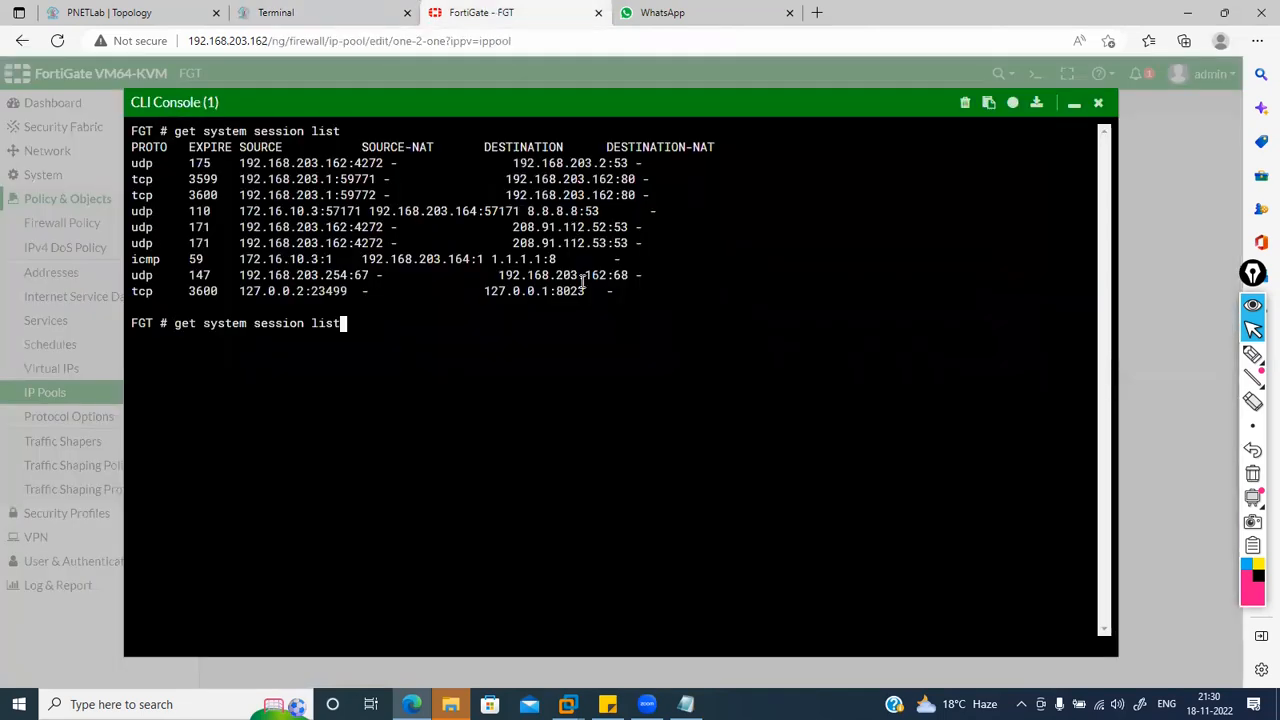
key("Return")
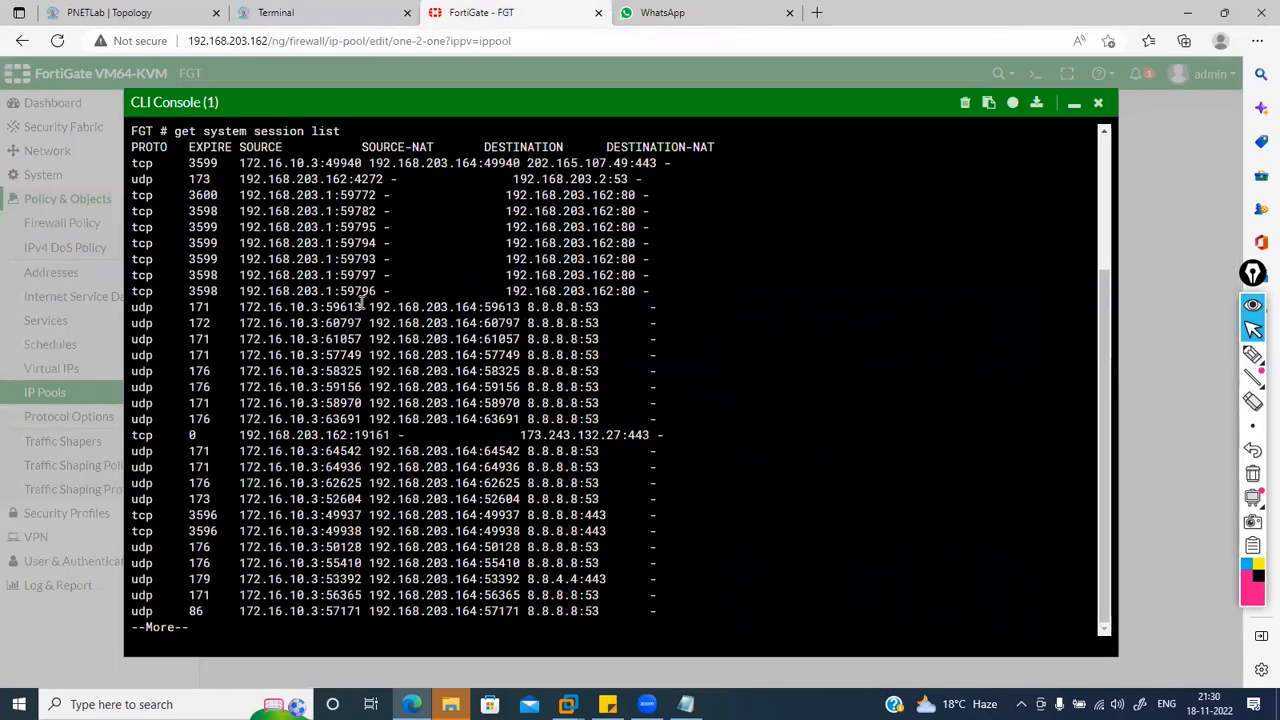
left_click_drag(327, 307, 592, 405)
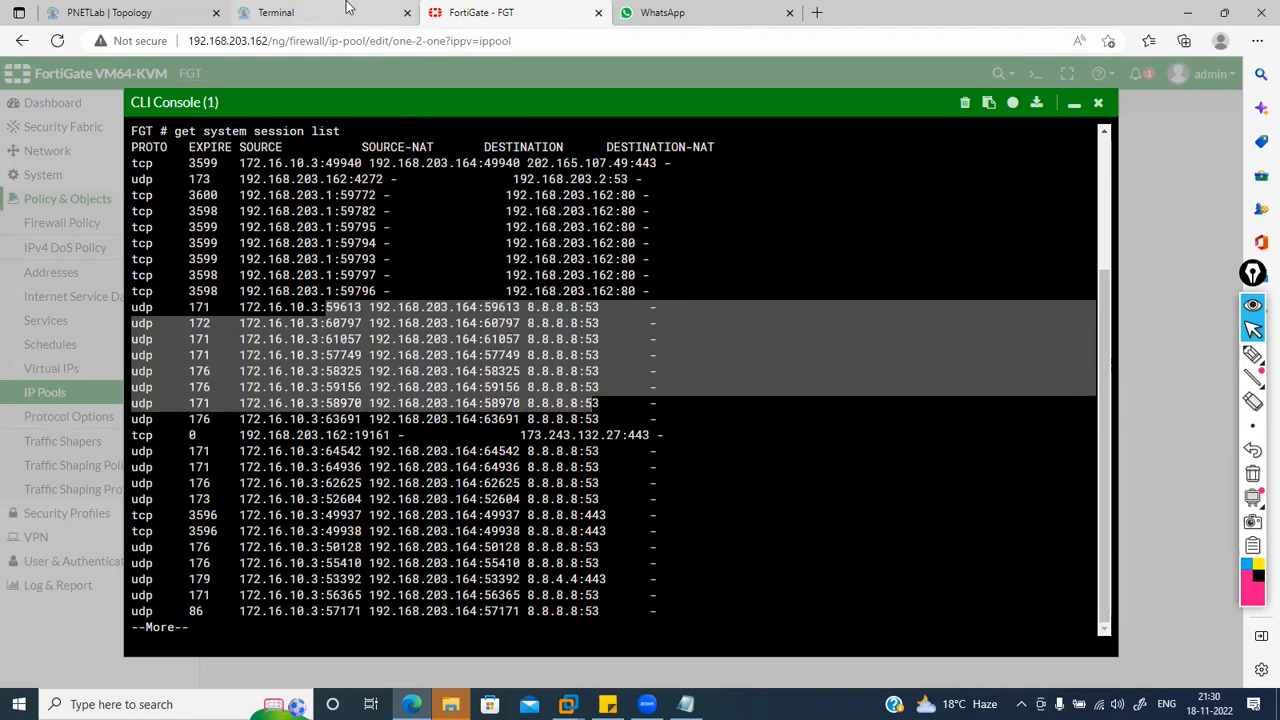
left_click(110, 12)
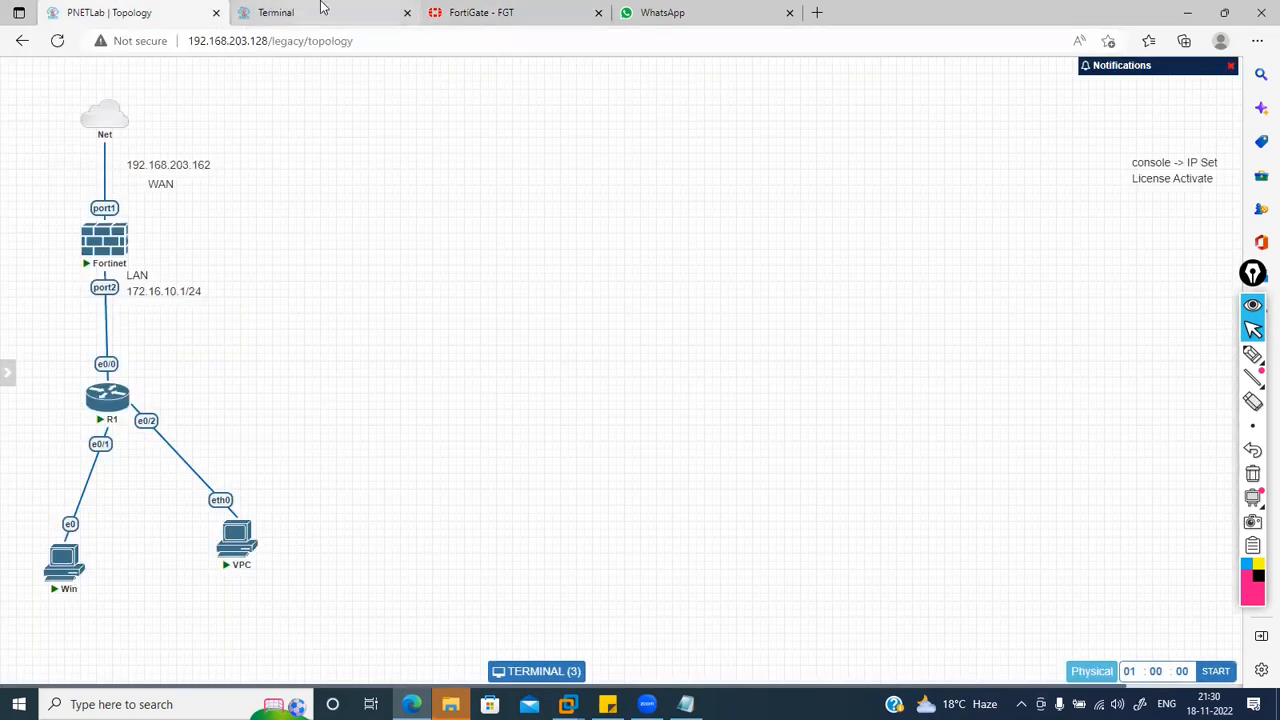
left_click(495, 10)
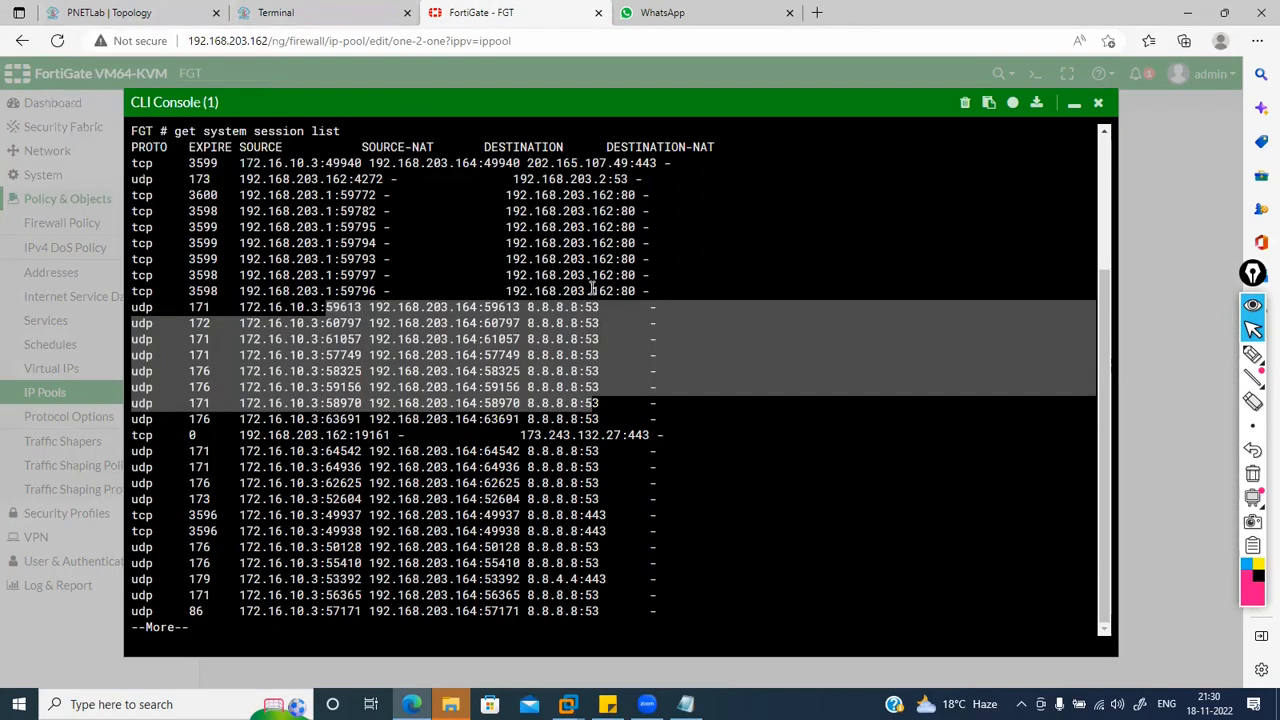
left_click(1083, 128)
left_click(1074, 104)
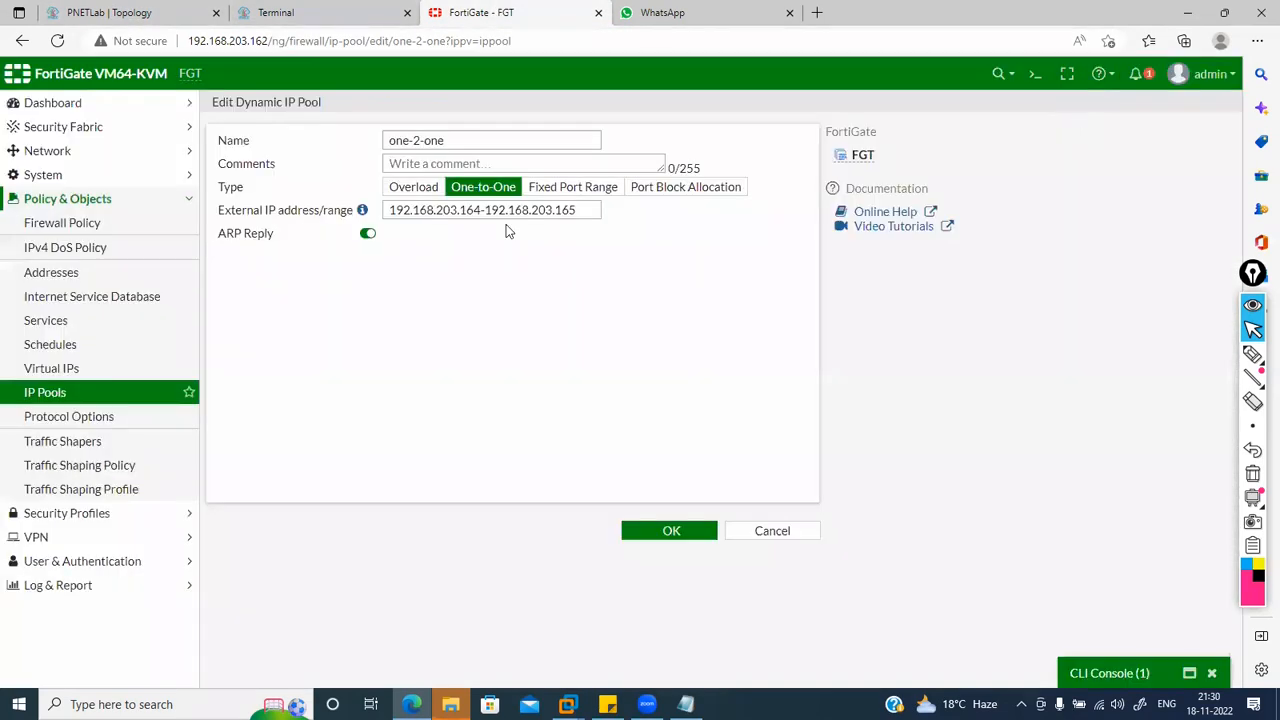
Step: Switch the pool to Fixed Port Range with internal range 172.16.10.3-172.16.10.25 and save
left_click(582, 192)
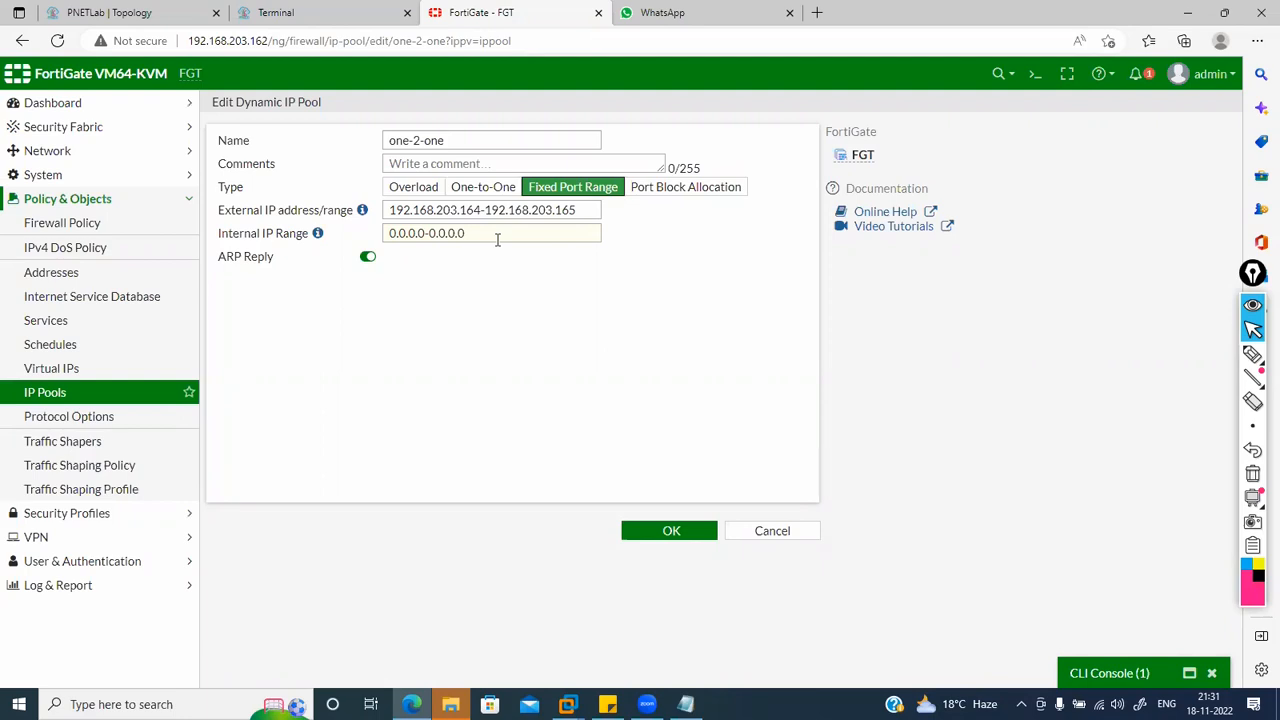
left_click_drag(497, 240, 349, 233)
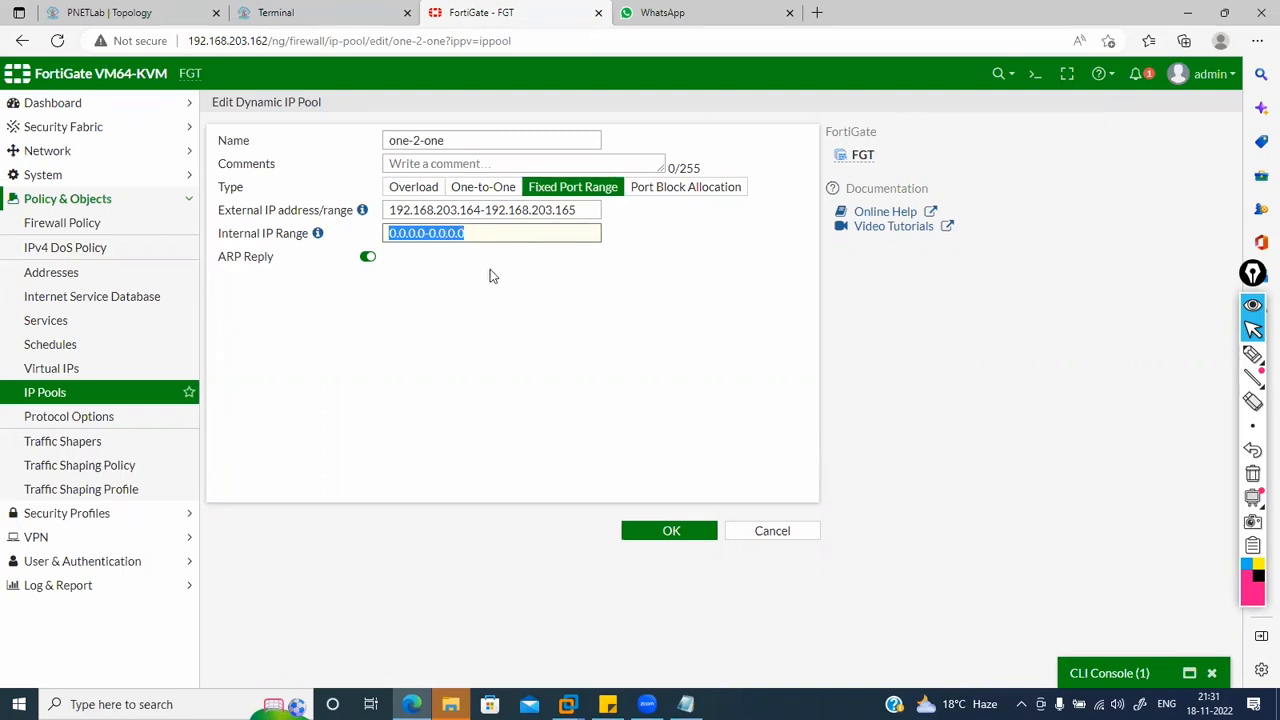
type("172")
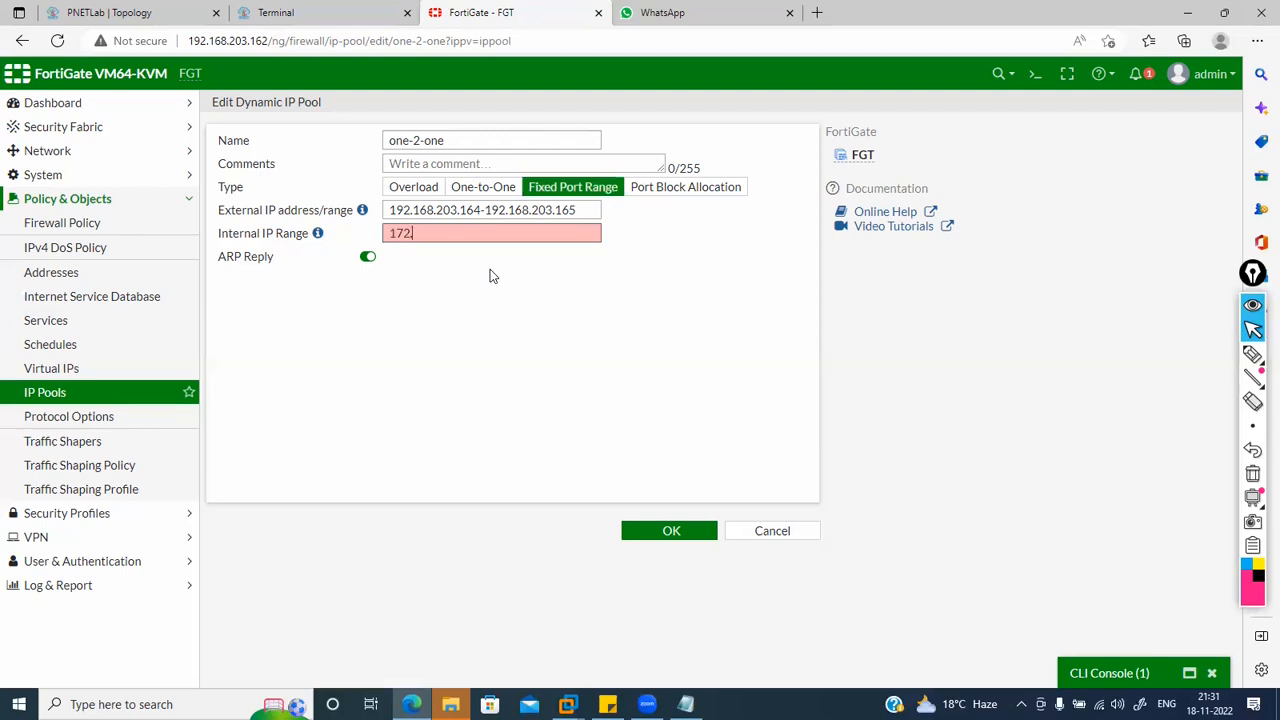
type(".16.10.3")
key("ctrl+a")
key("End")
type("-")
key("ctrl+v")
key("BackSpace")
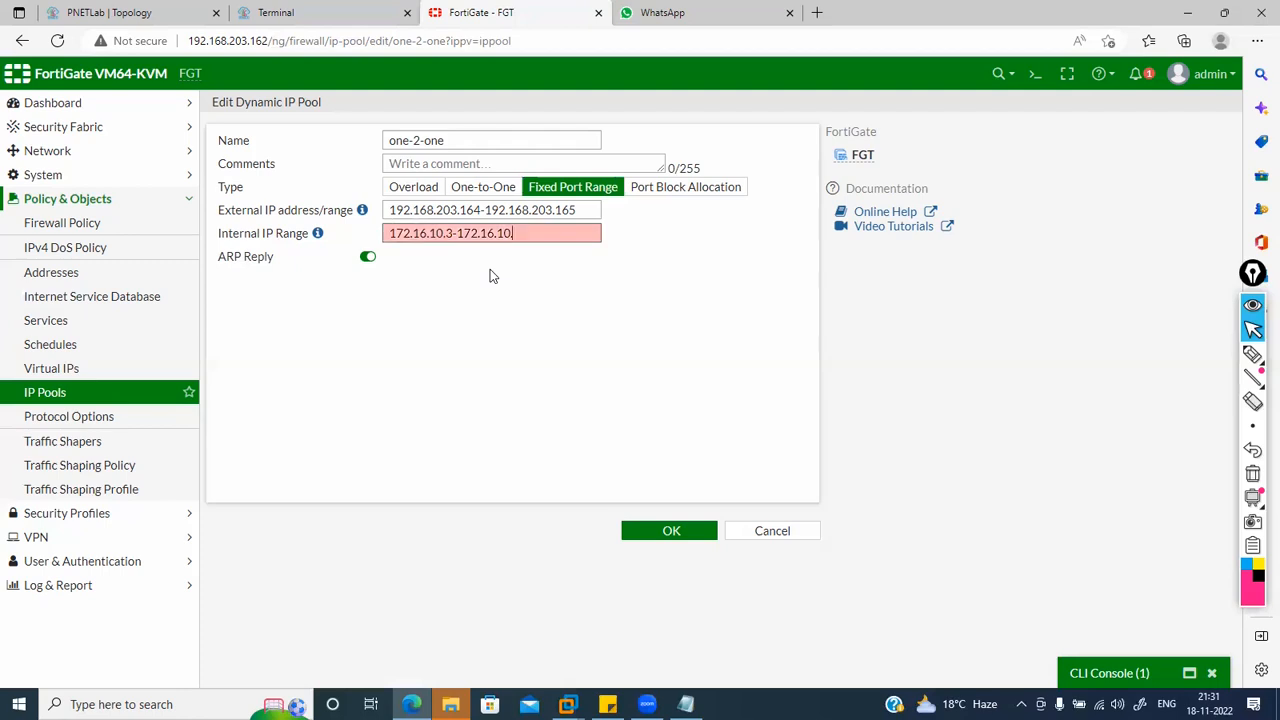
type("25")
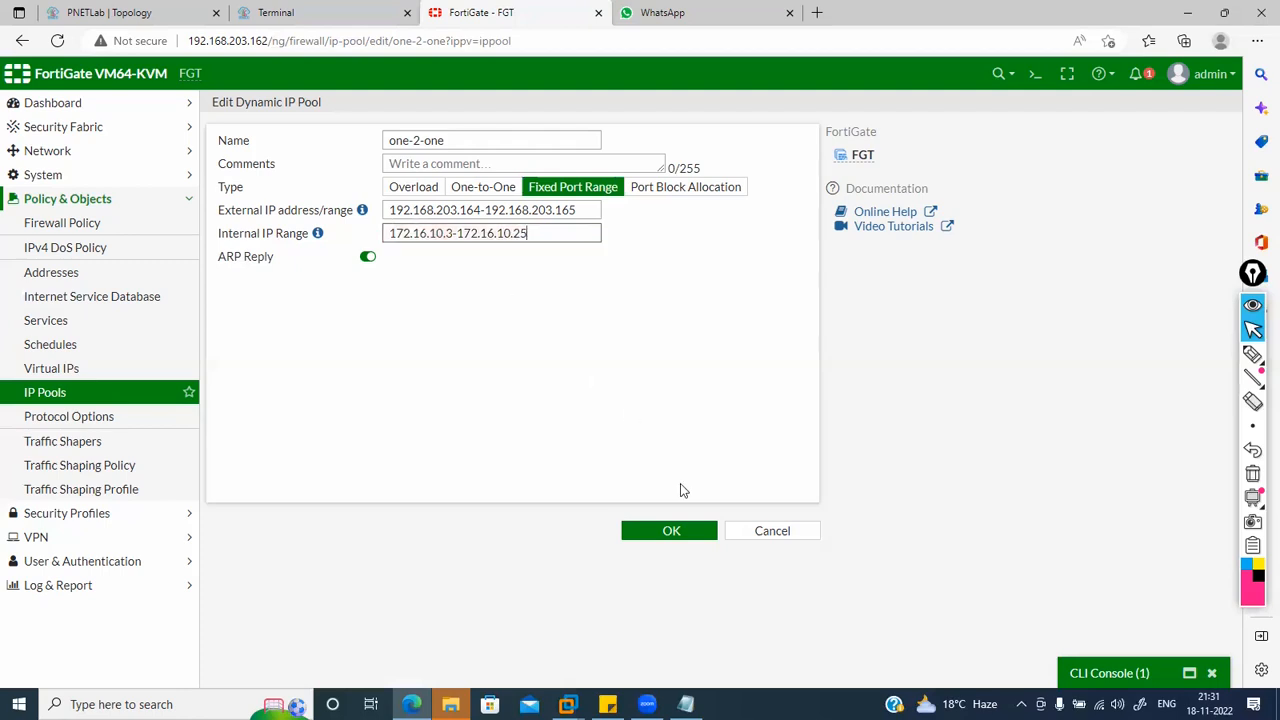
left_click(654, 533)
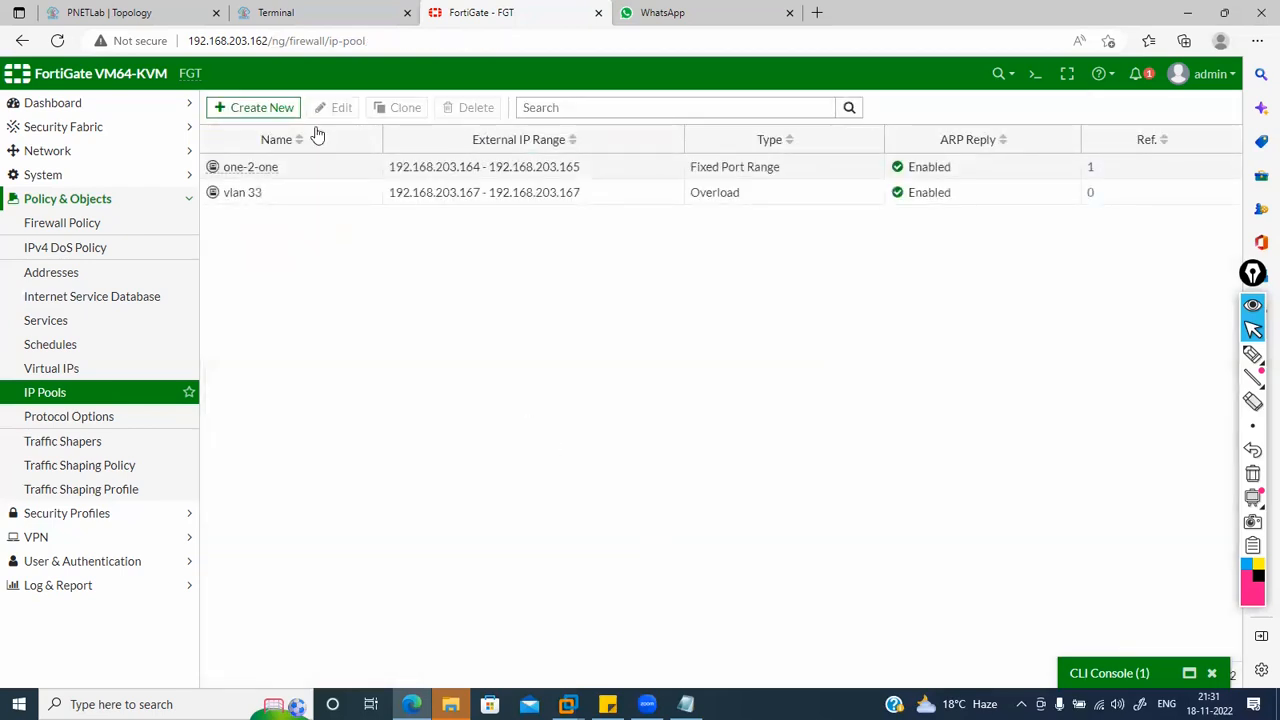
Step: Rename the one-2-one pool to 'Fixed port range' and save it
double_click(305, 166)
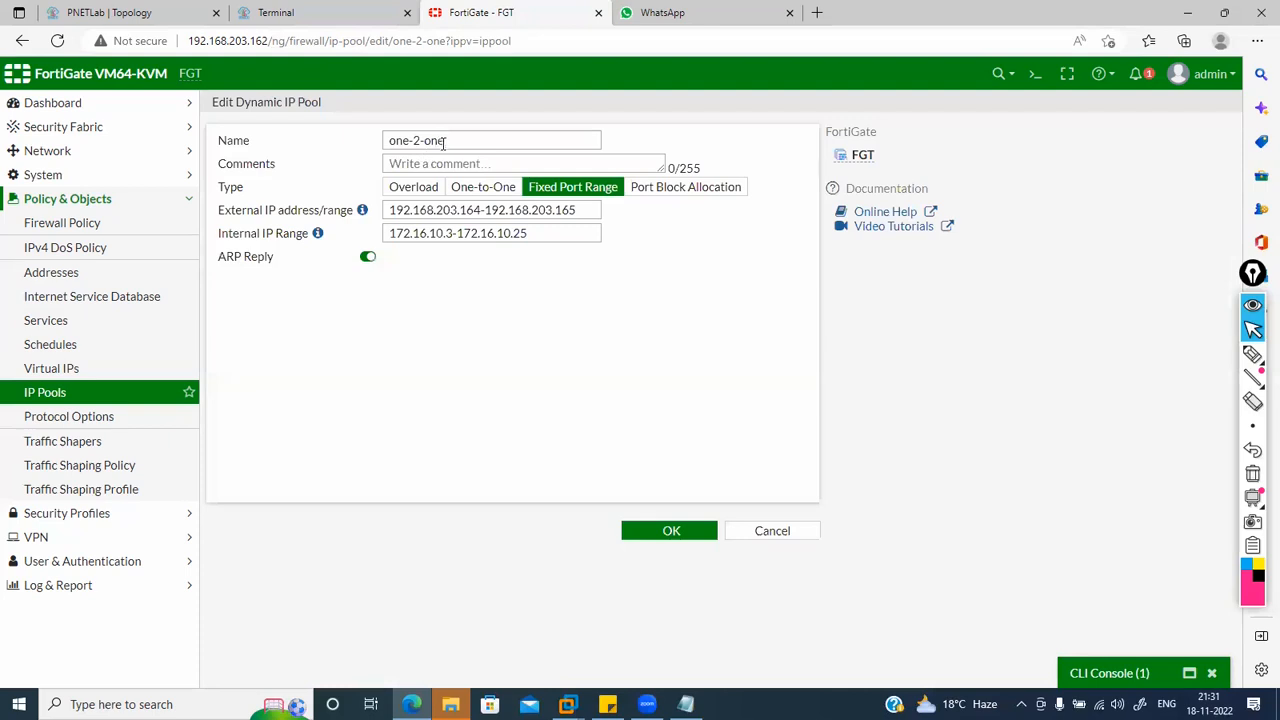
left_click_drag(443, 141, 260, 128)
type("F")
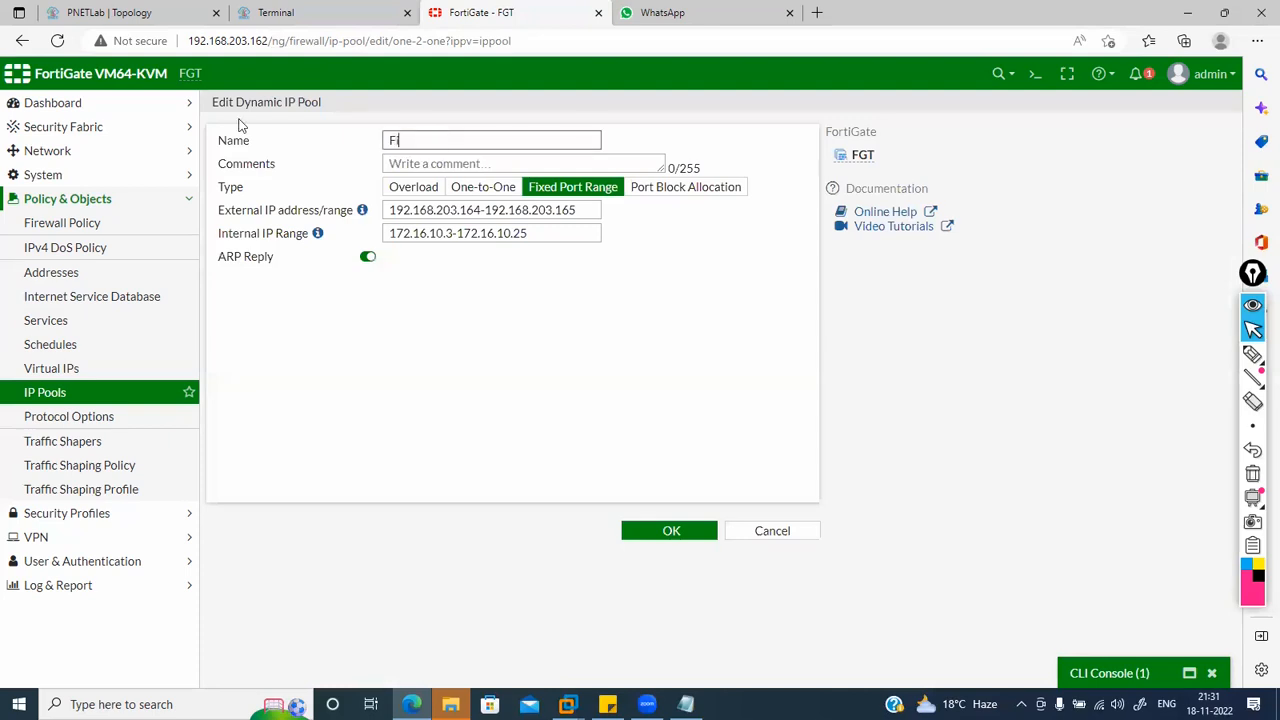
type("ixed port range")
left_click(658, 527)
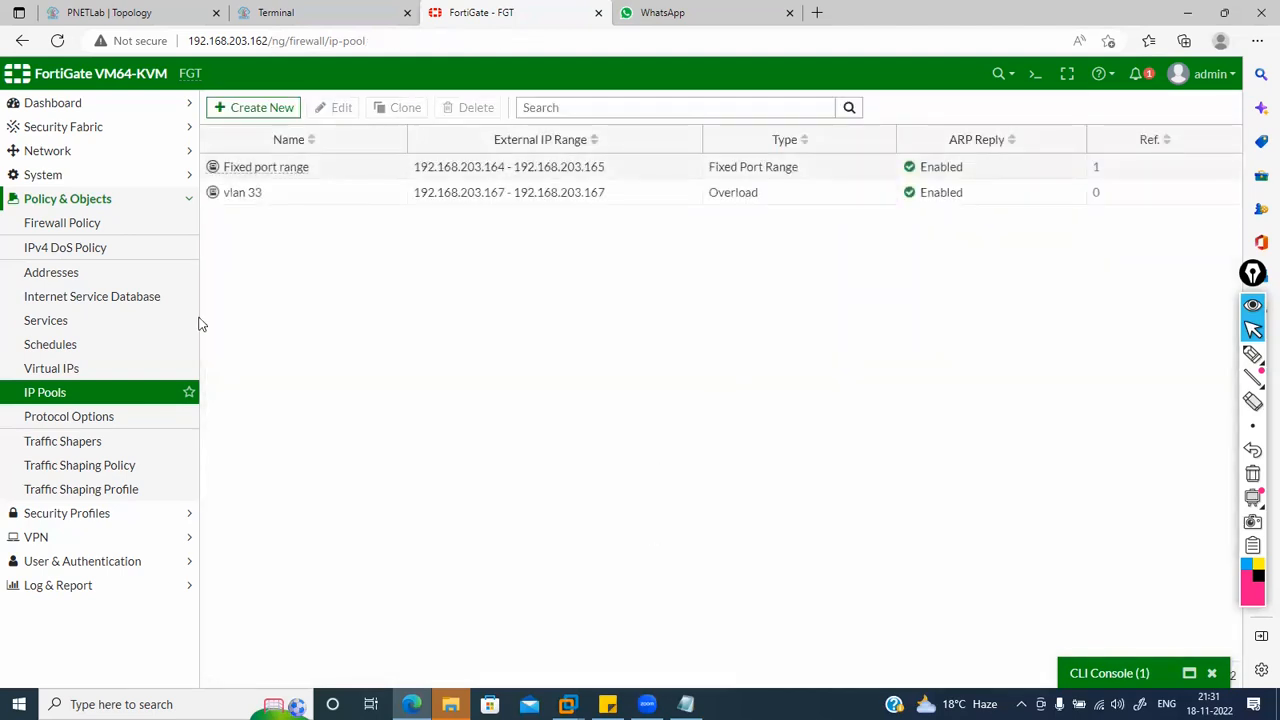
Step: Check that the LAN to WAN firewall policy's IP Pool is now Fixed port range
left_click(89, 231)
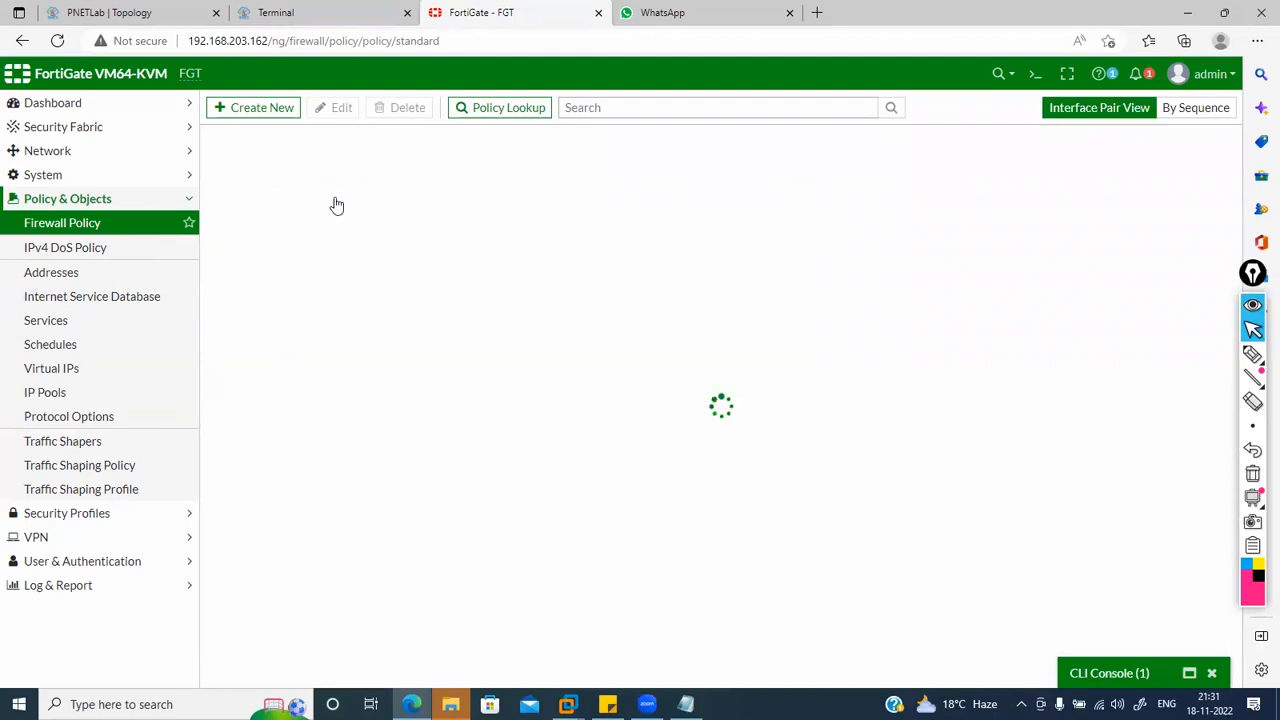
double_click(261, 192)
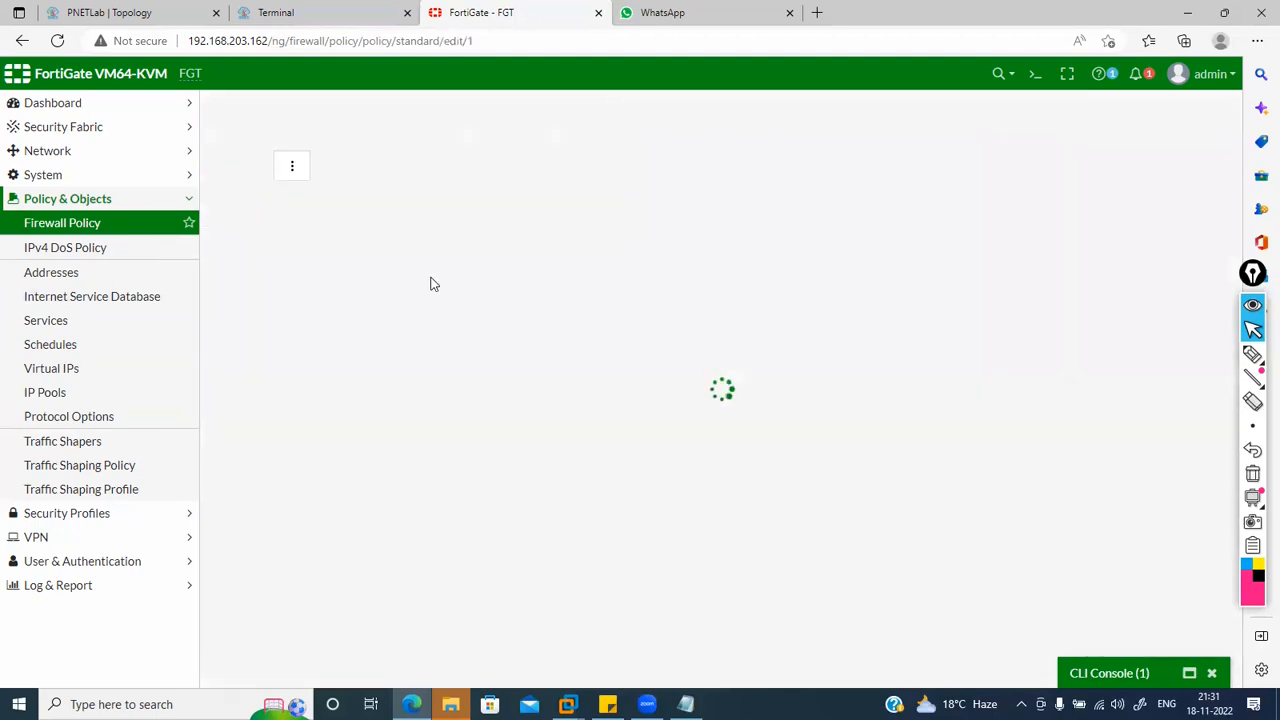
scroll(434, 285, "down", 1)
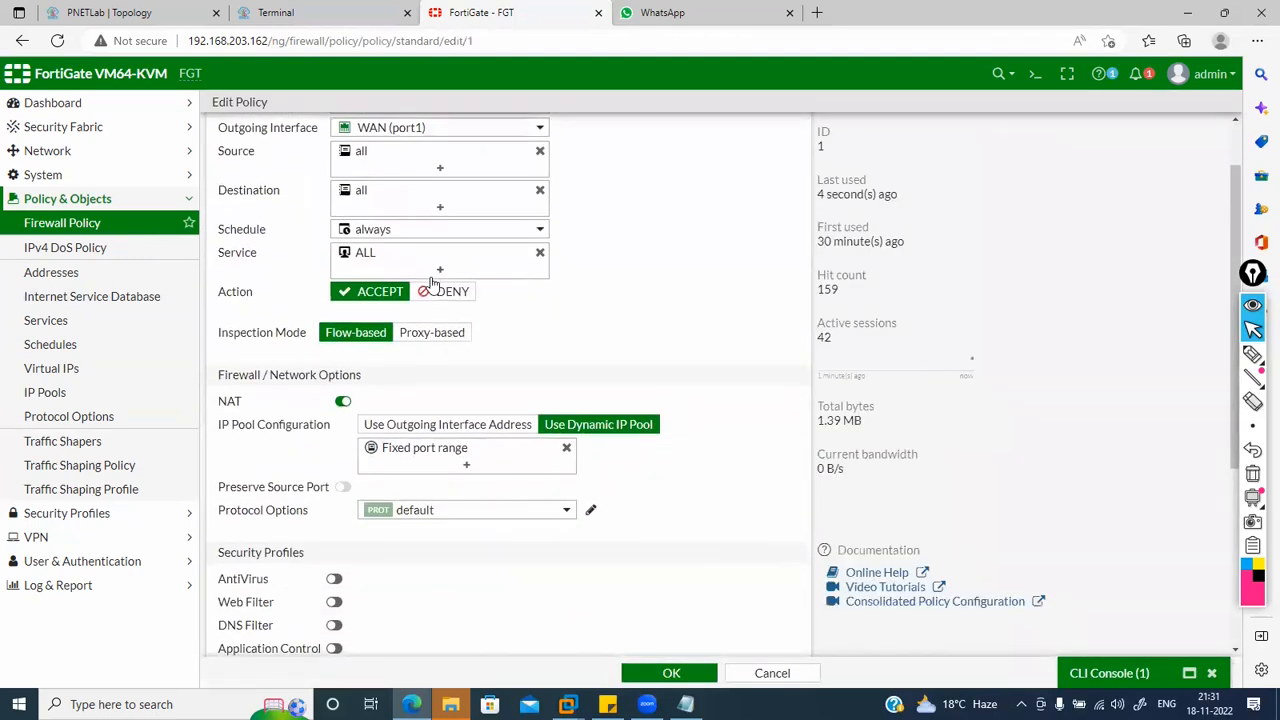
left_click(85, 233)
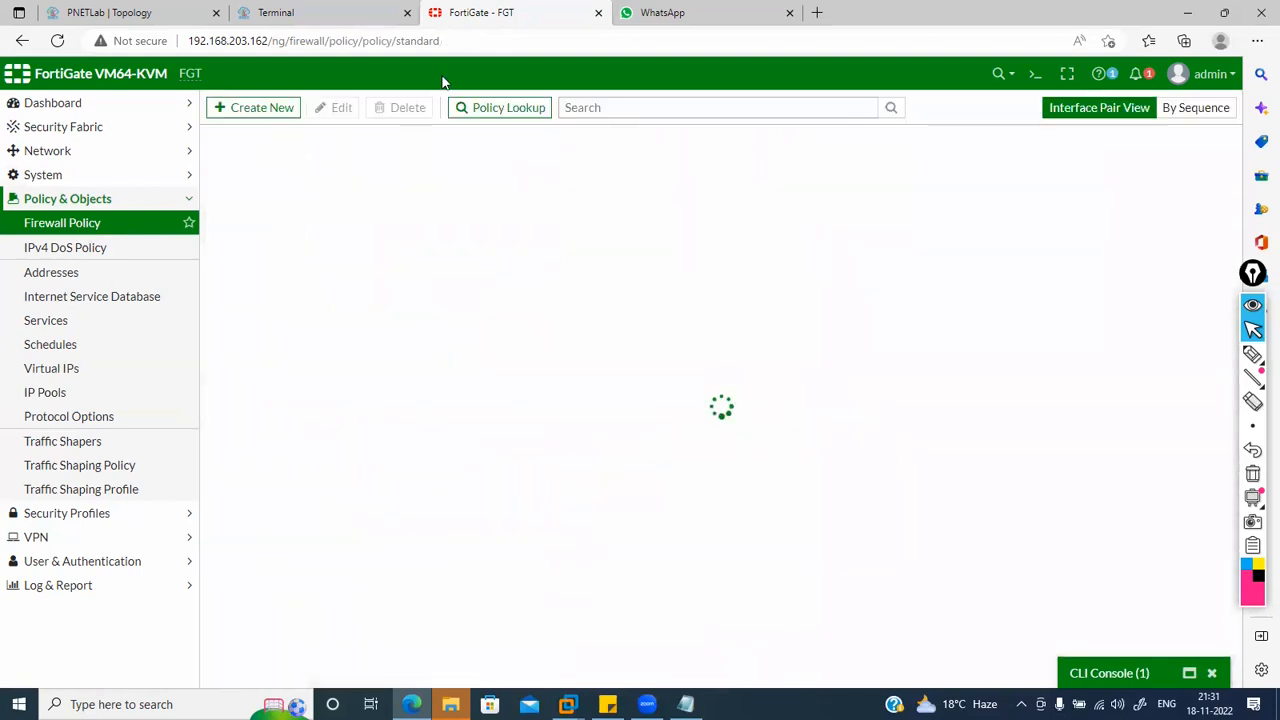
Step: Start typing 'gma' in the Windows host's browser address bar, then reopen the FortiGate CLI console
left_click(312, 10)
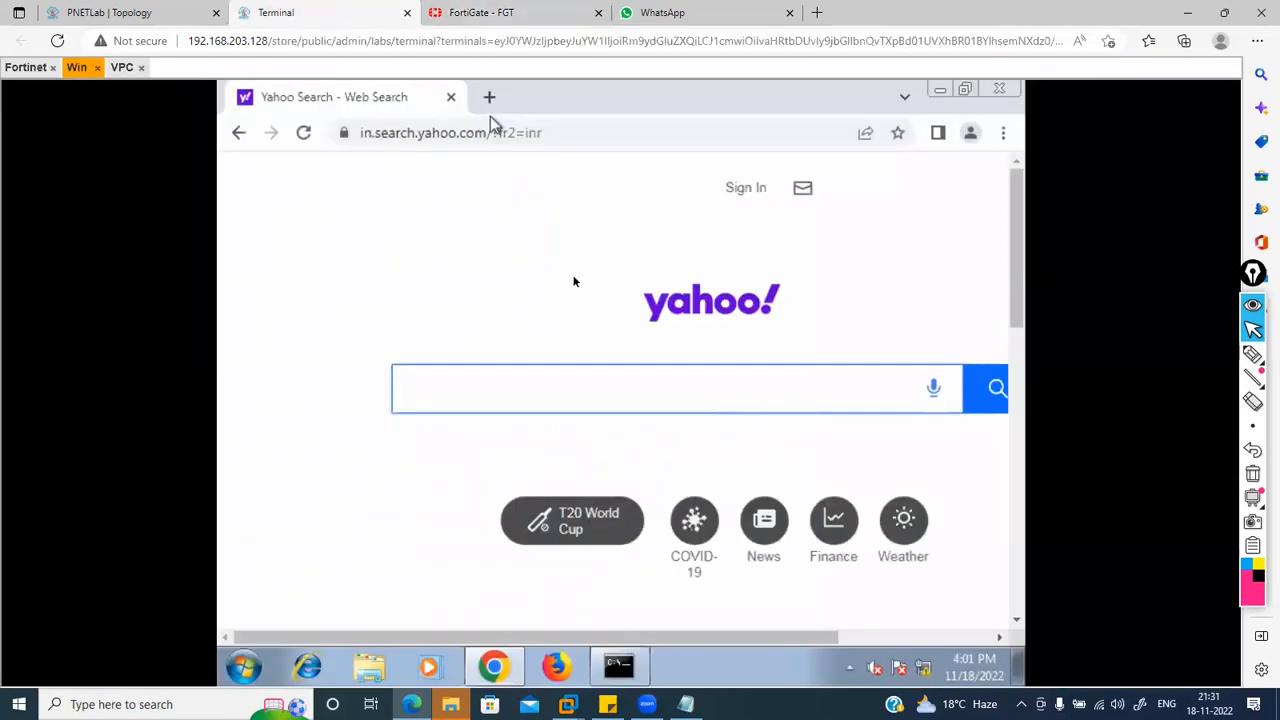
left_click(400, 140)
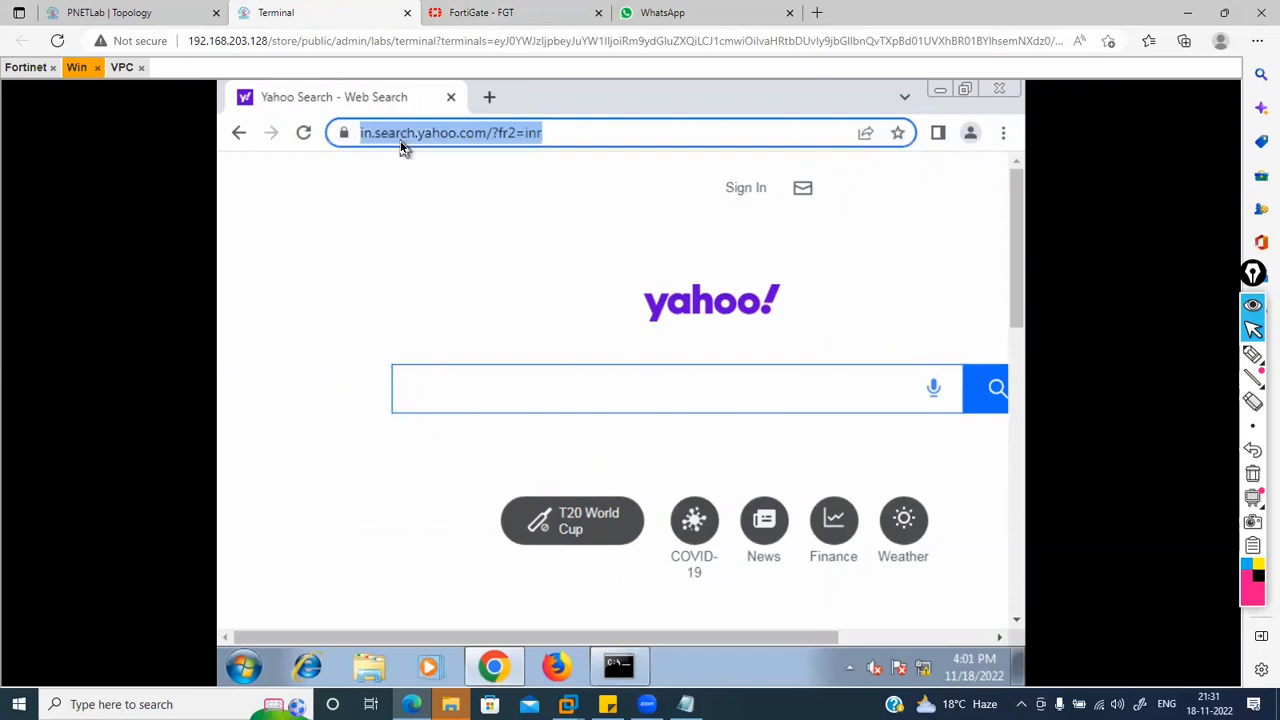
type("gmail.com")
left_click(520, 12)
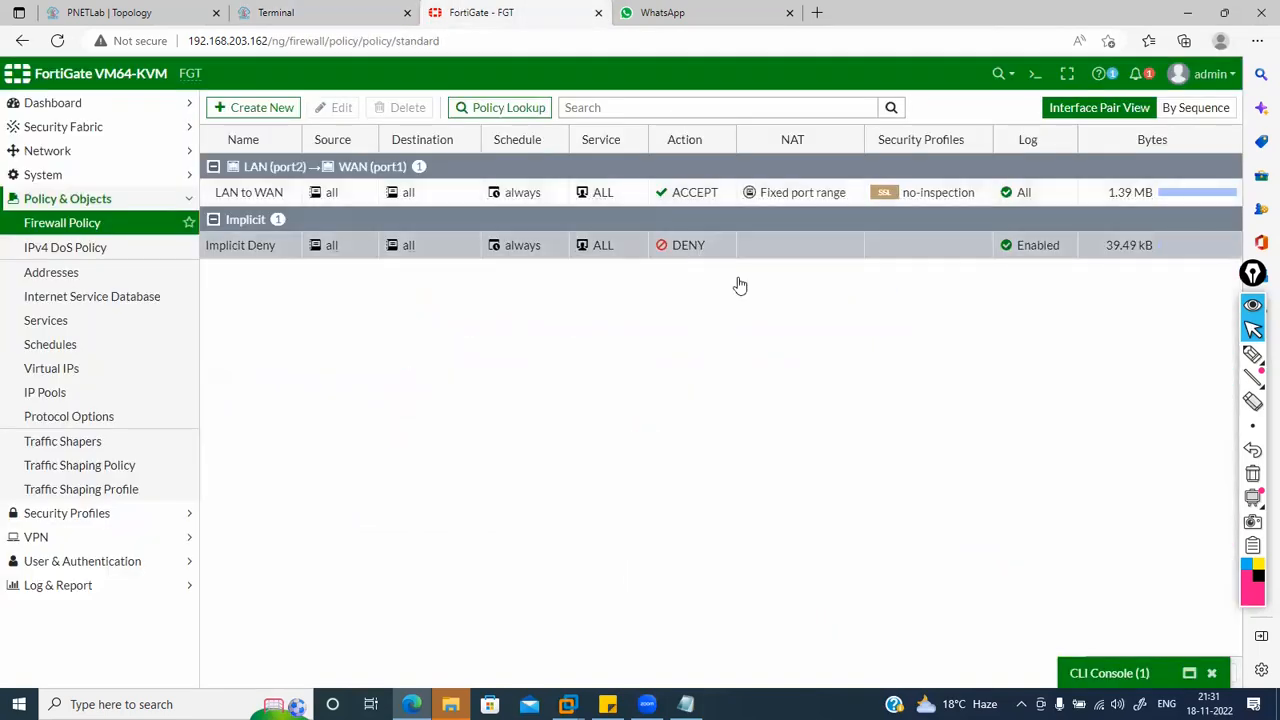
left_click(1105, 675)
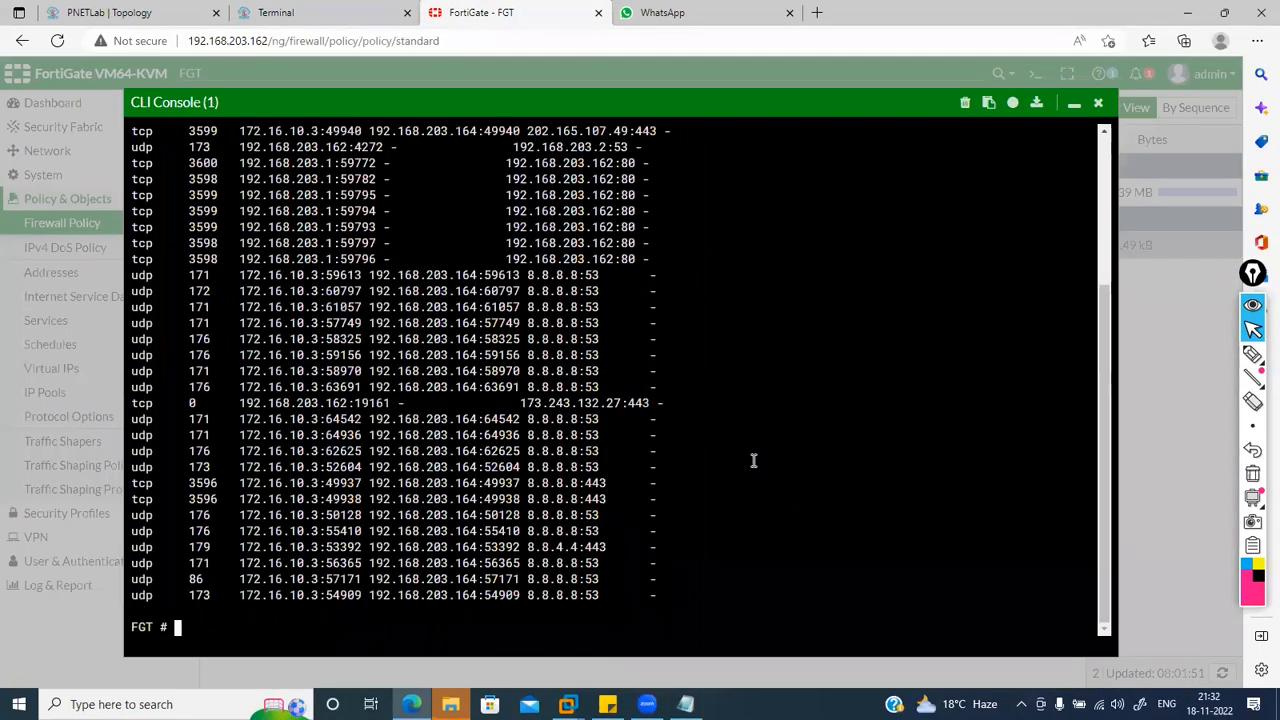
Step: Run diagnose sys session clear in the CLI console to flush all firewall sessions
type("diagnose sys s")
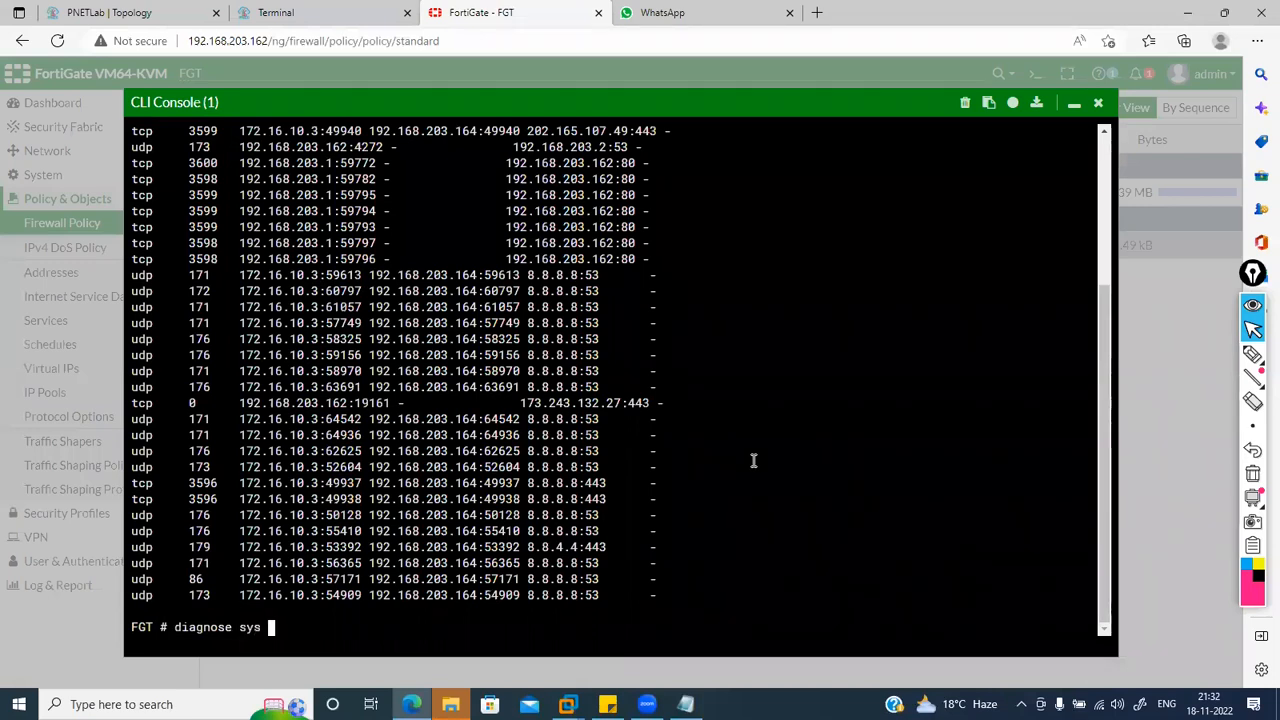
key("BackSpace")
key("BackSpace")
type("tem")
key("BackSpace")
key("BackSpace")
key("BackSpace")
type("session clear")
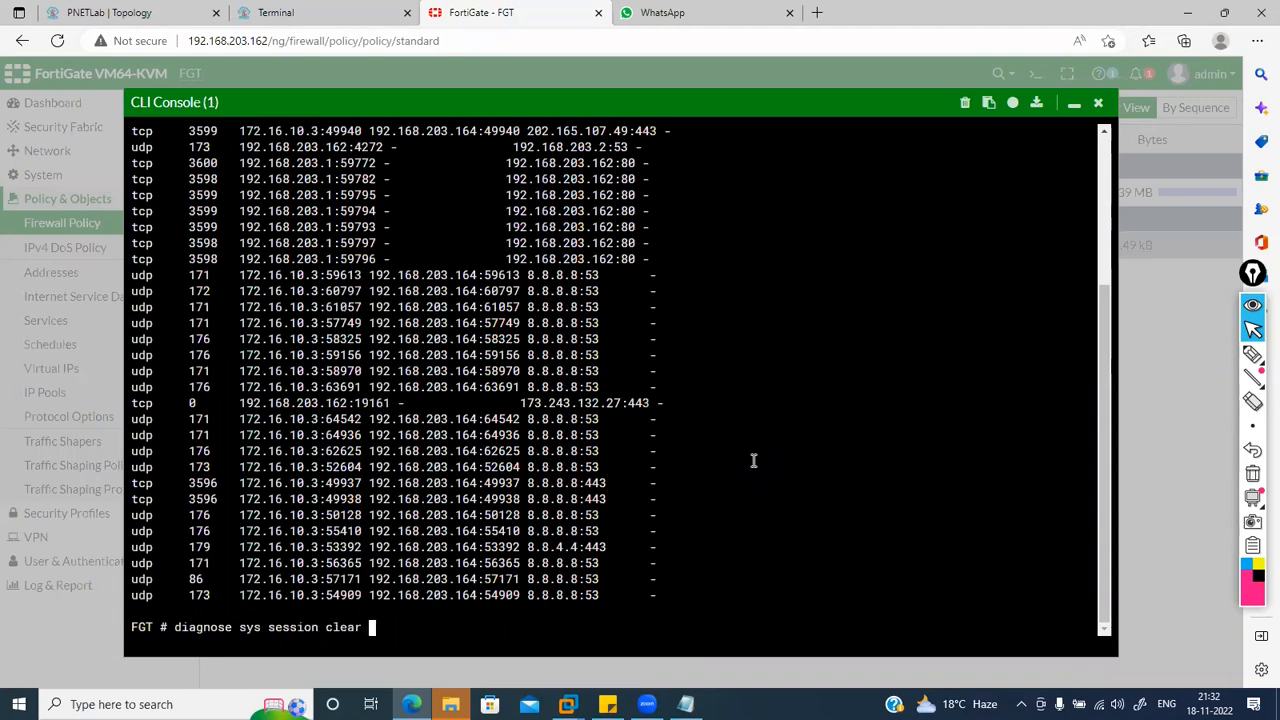
key("Return")
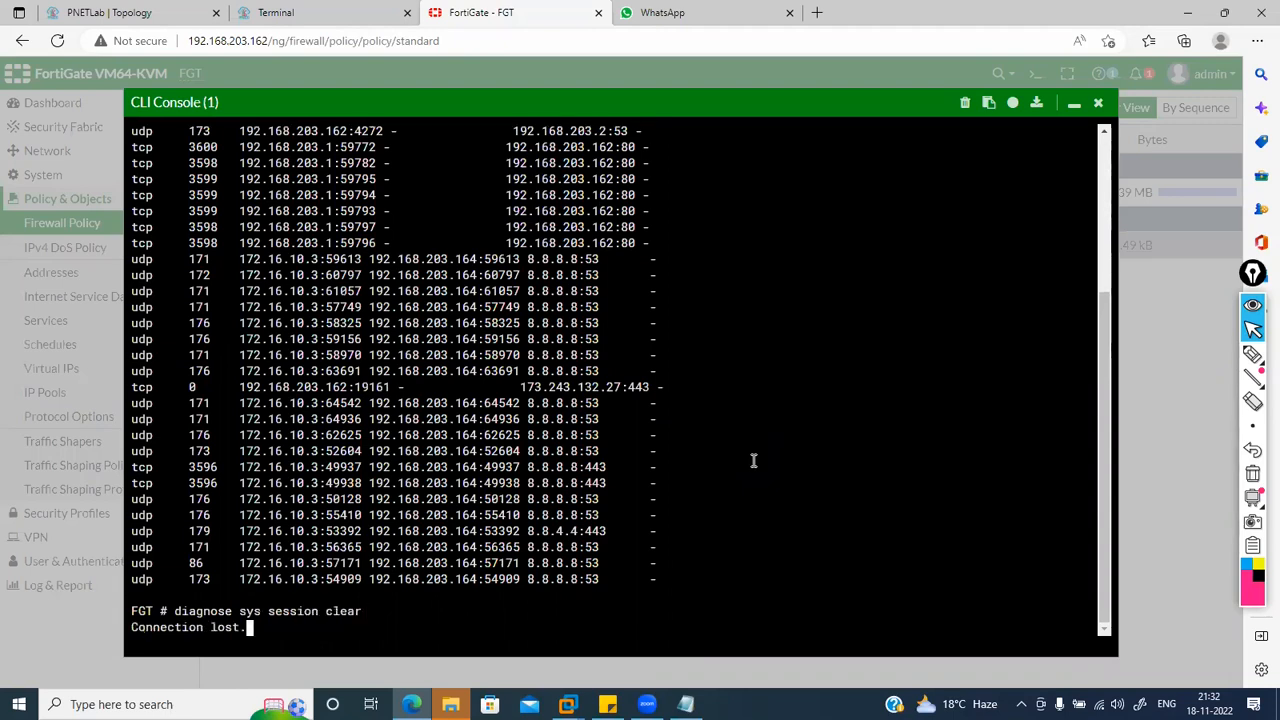
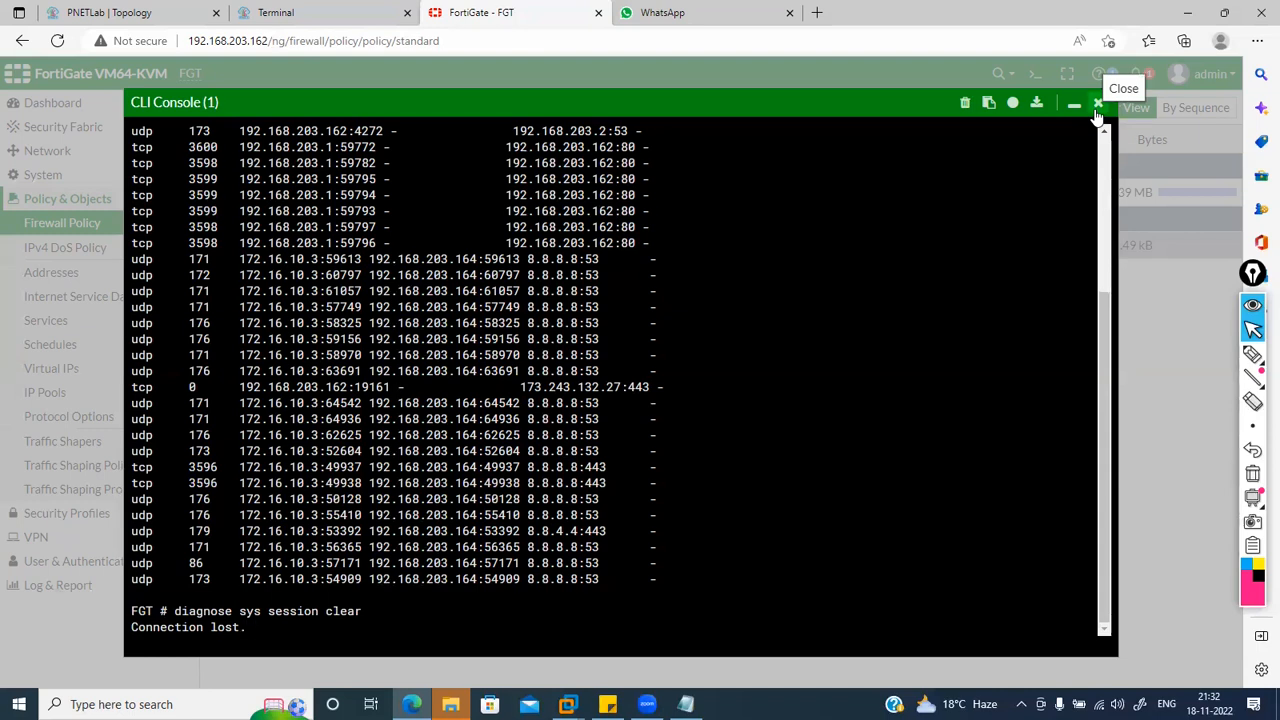
Step: Reopen a fresh FortiGate CLI console and start a 'gmail login' search on the lab PC
left_click(1097, 104)
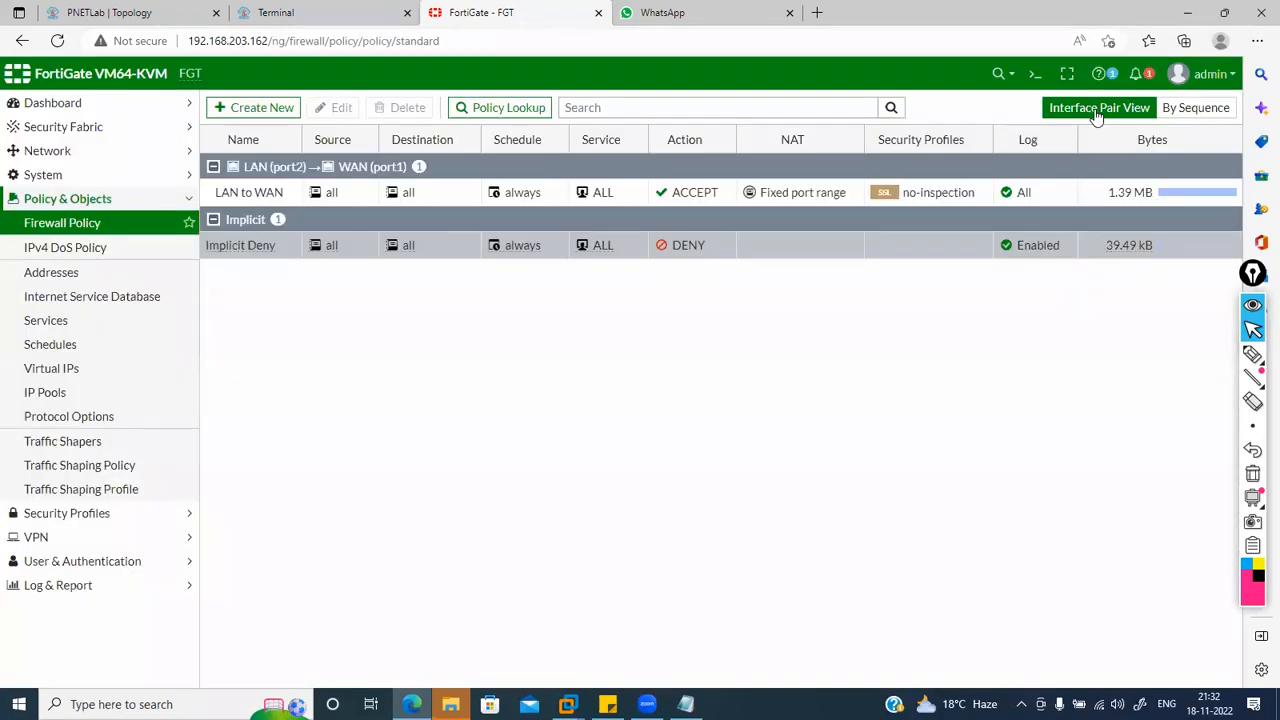
left_click(1051, 78)
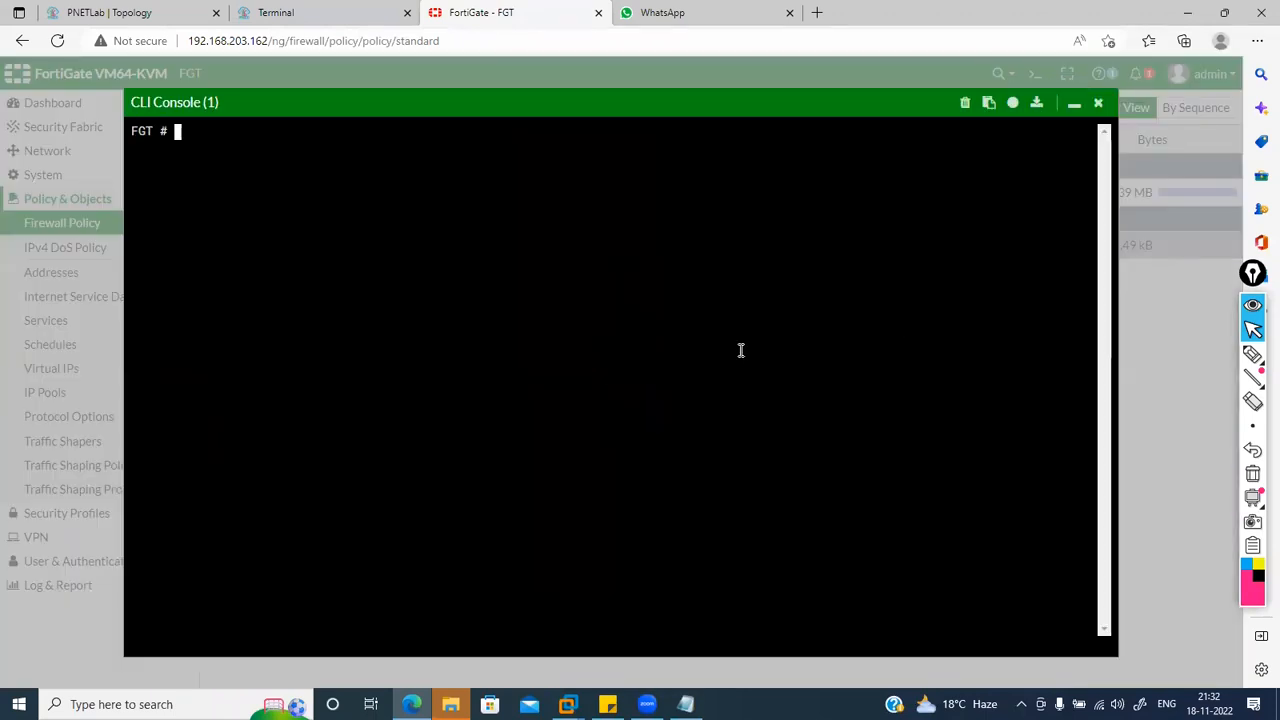
left_click(272, 10)
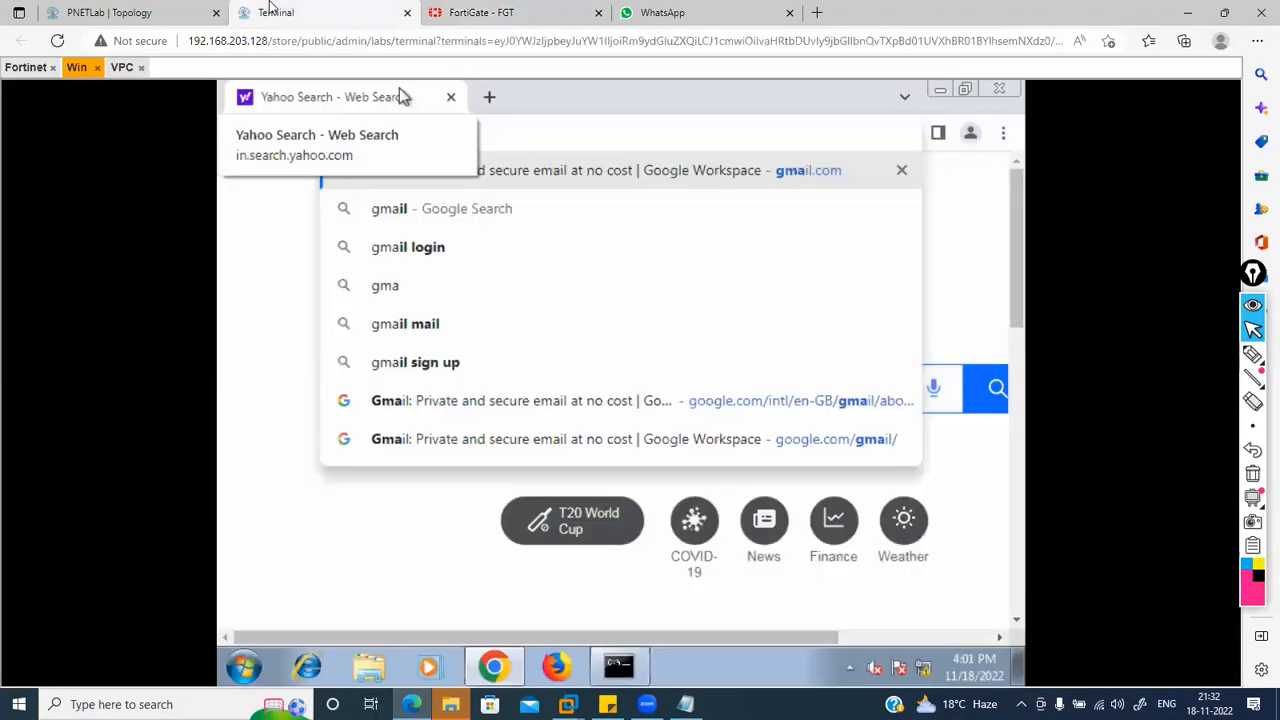
left_click(466, 248)
Step: Run get system session list and highlight the internal source address 172.16.10.3
left_click(497, 6)
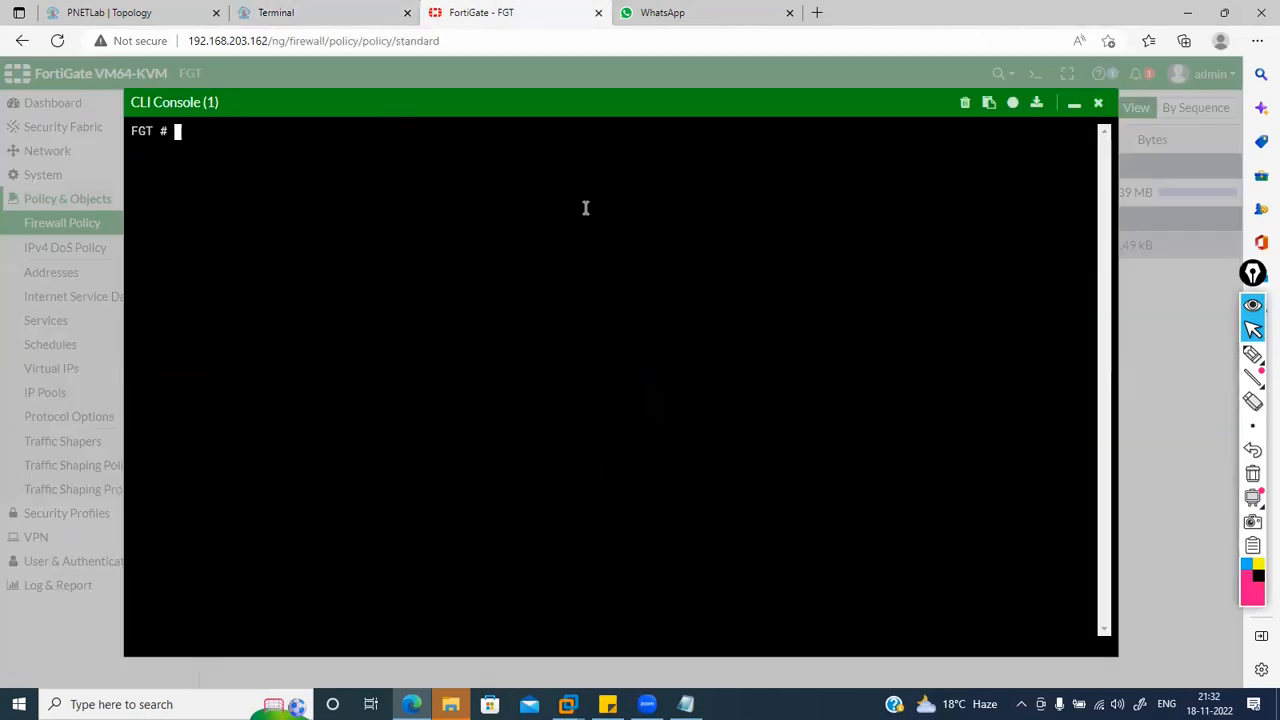
type("get system session list")
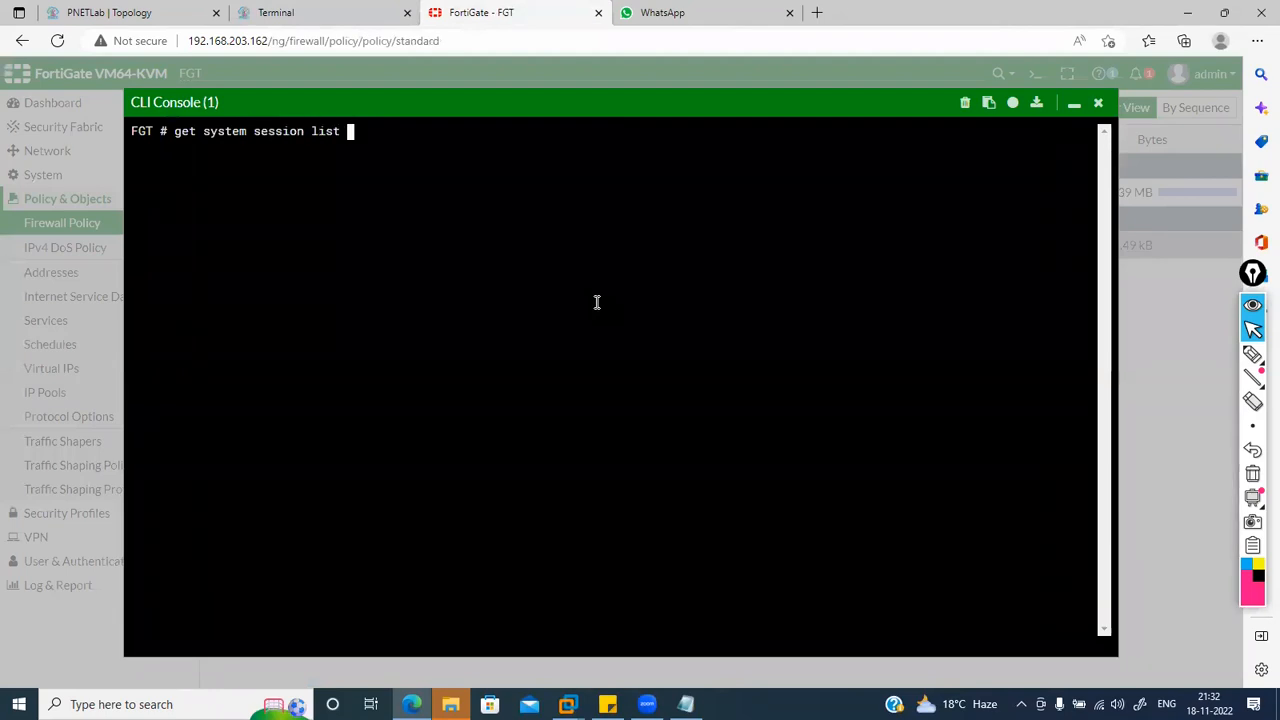
key("Return")
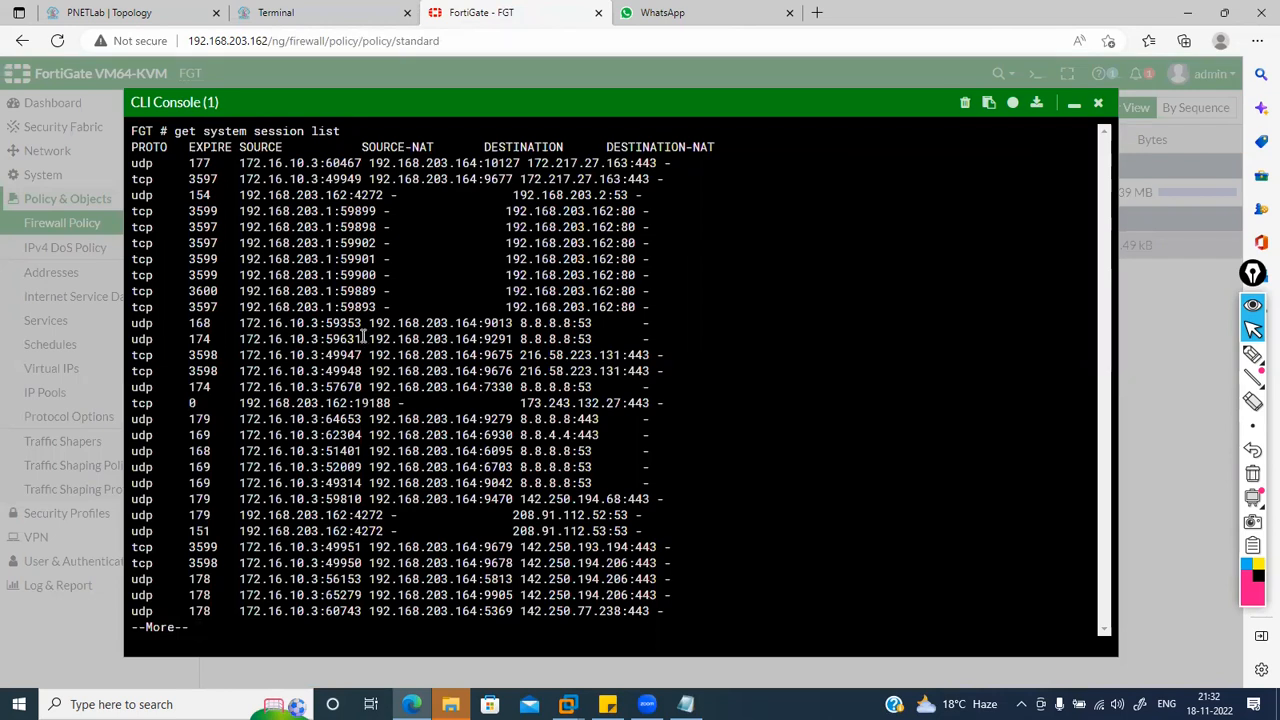
left_click_drag(241, 323, 494, 326)
left_click(494, 326)
Step: Trace source port 59353 to translated port 9013, page through the list, and close the console
left_click_drag(325, 324, 357, 325)
left_click(491, 324)
left_click_drag(491, 324, 509, 321)
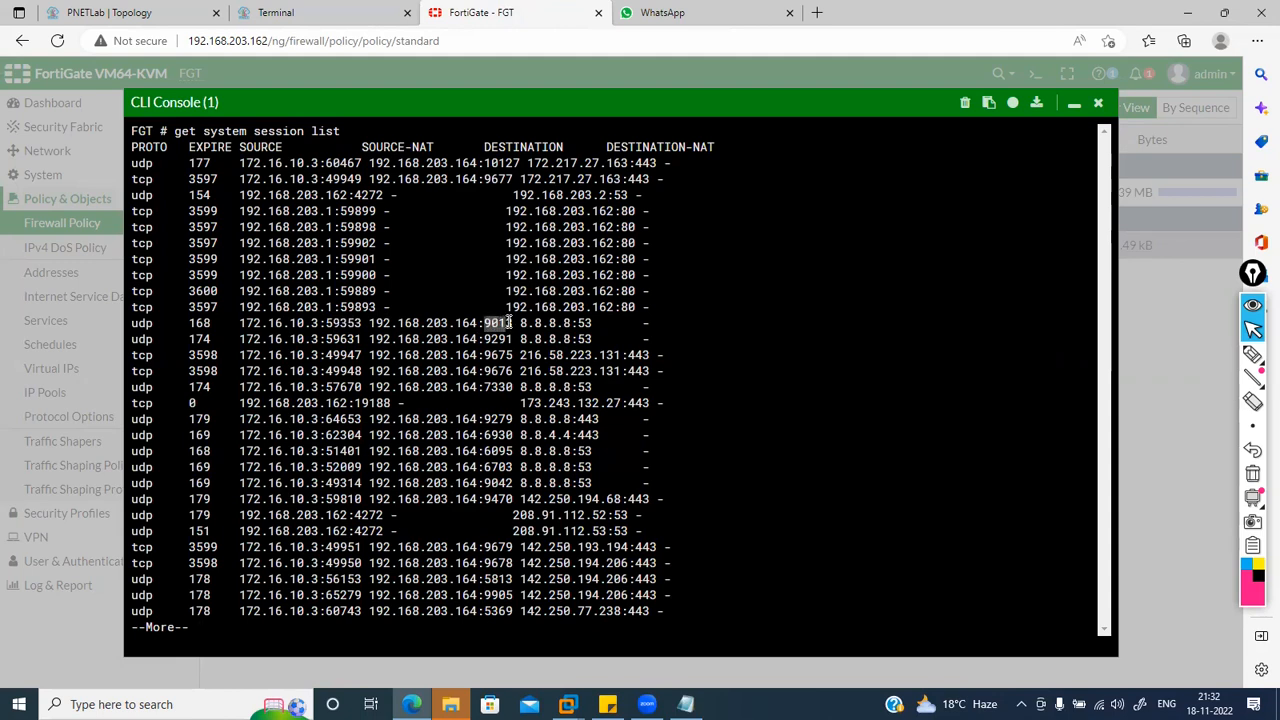
left_click(330, 371)
left_click_drag(330, 371, 603, 455)
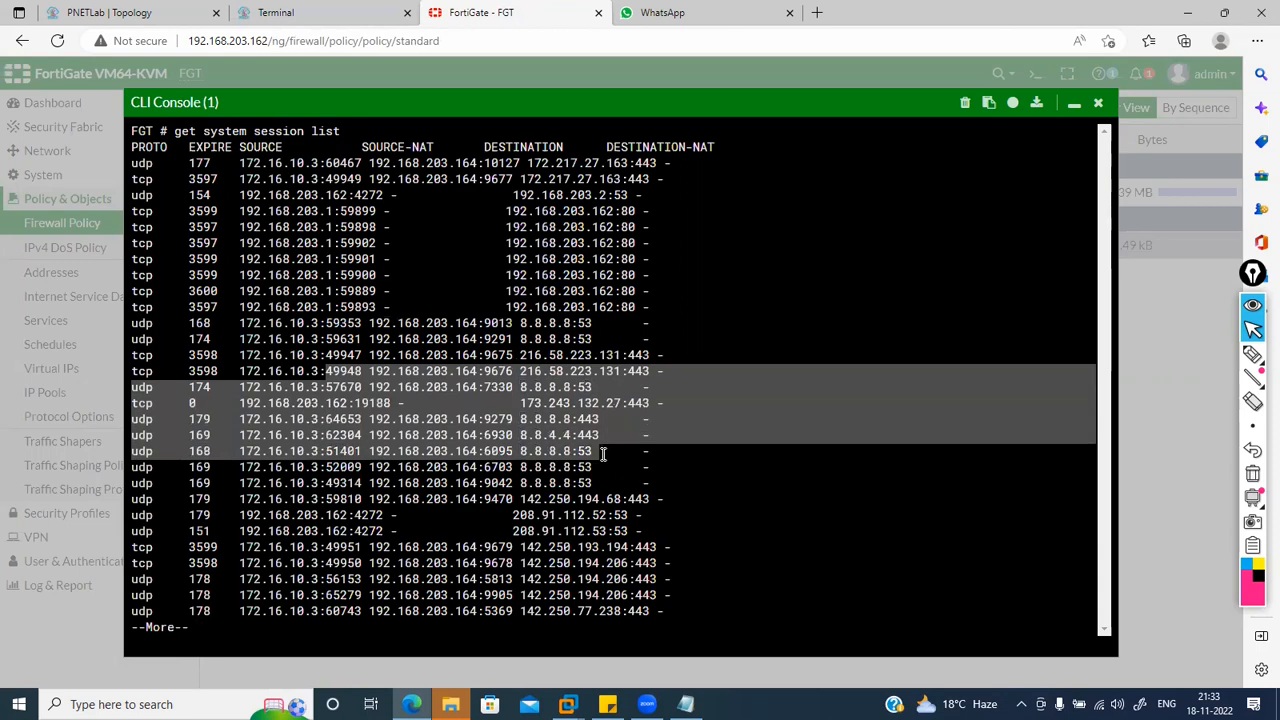
left_click(603, 454)
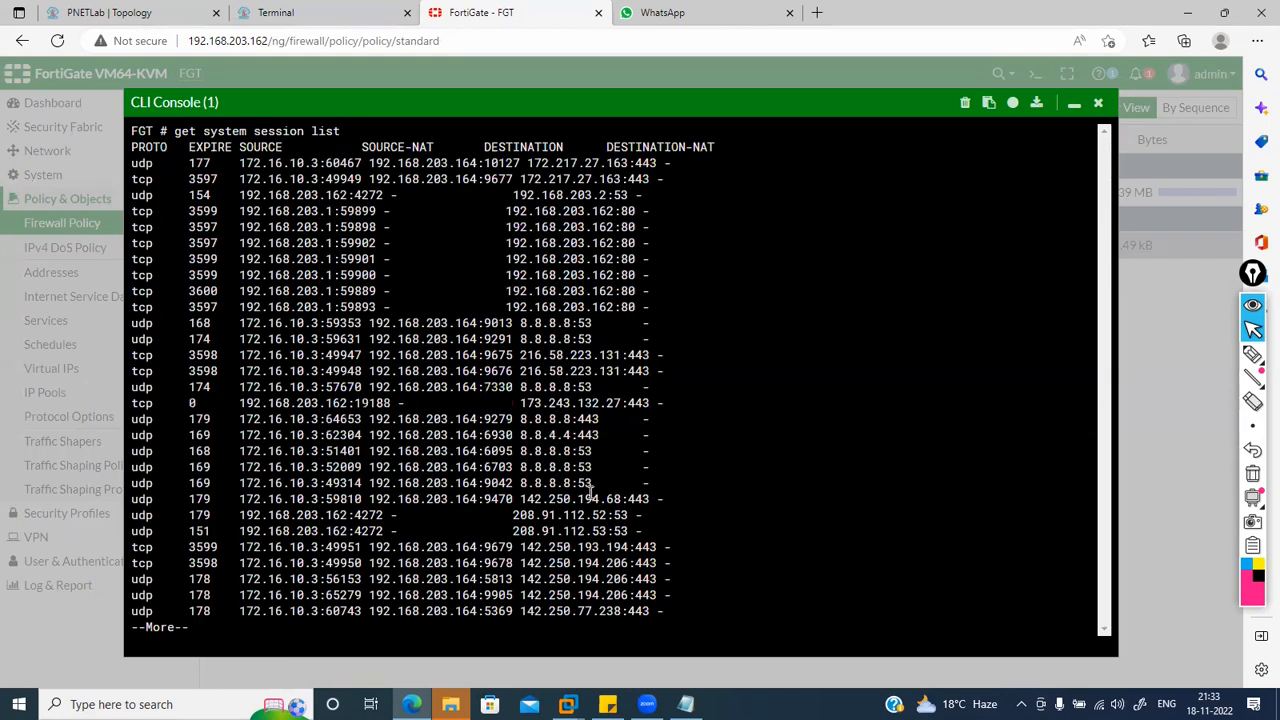
key("Return")
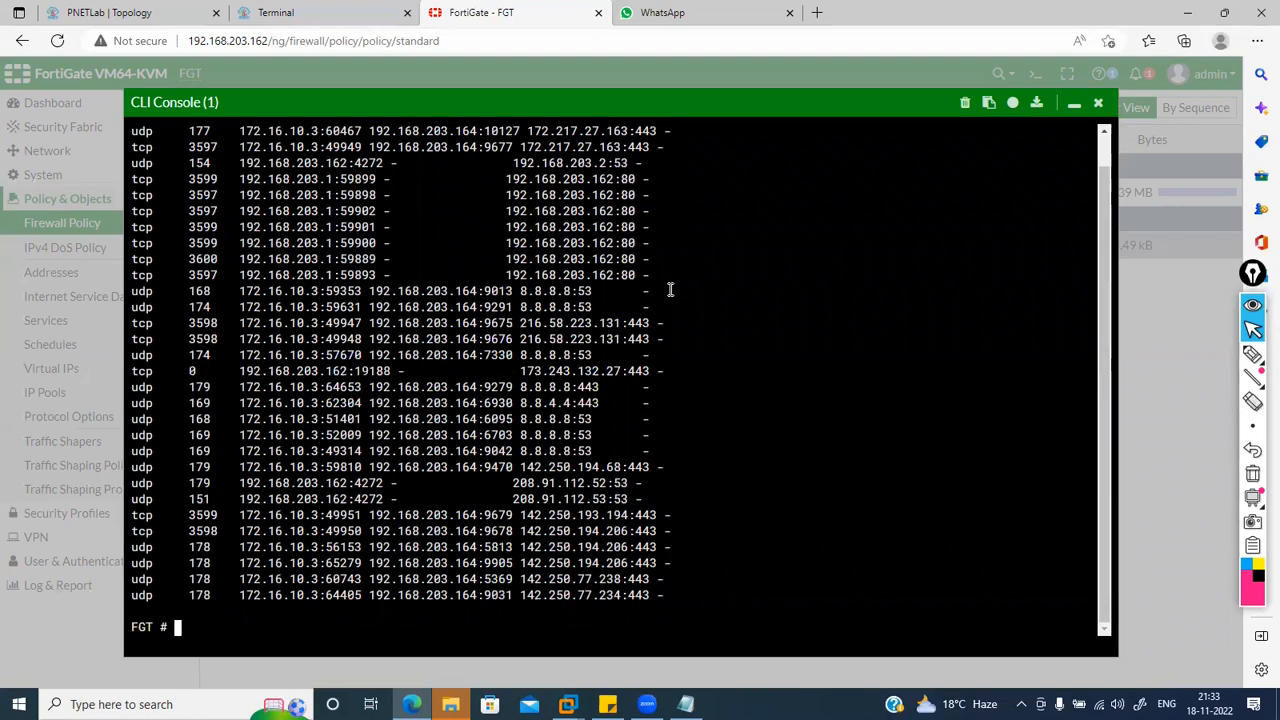
left_click(1099, 106)
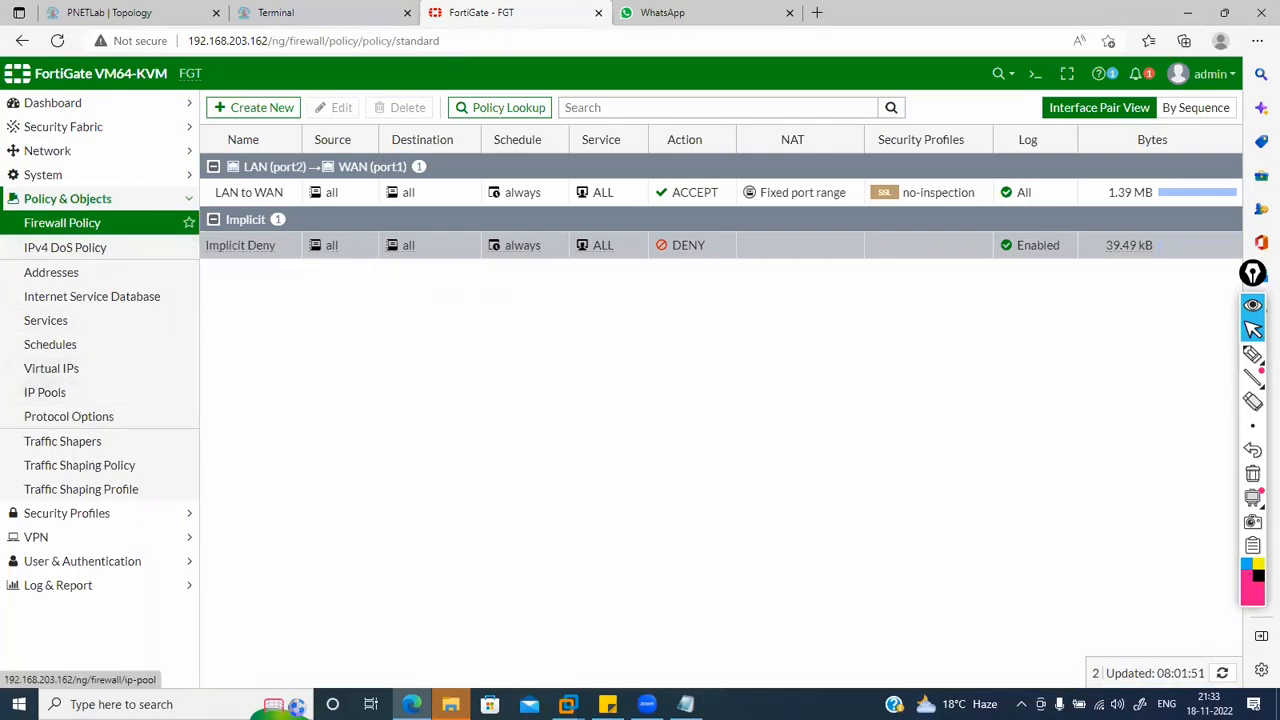
Step: Edit the Fixed port range IP pool and change its type to Port Block Allocation
left_click(55, 392)
double_click(345, 174)
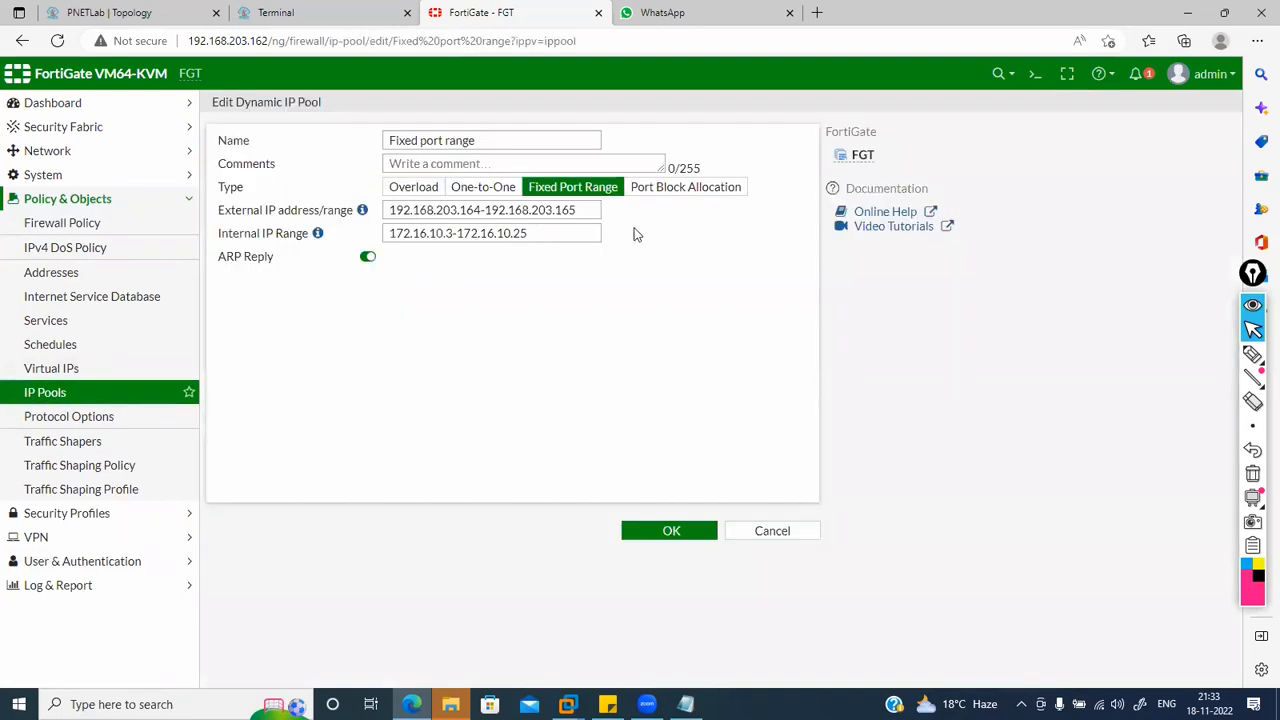
left_click(688, 200)
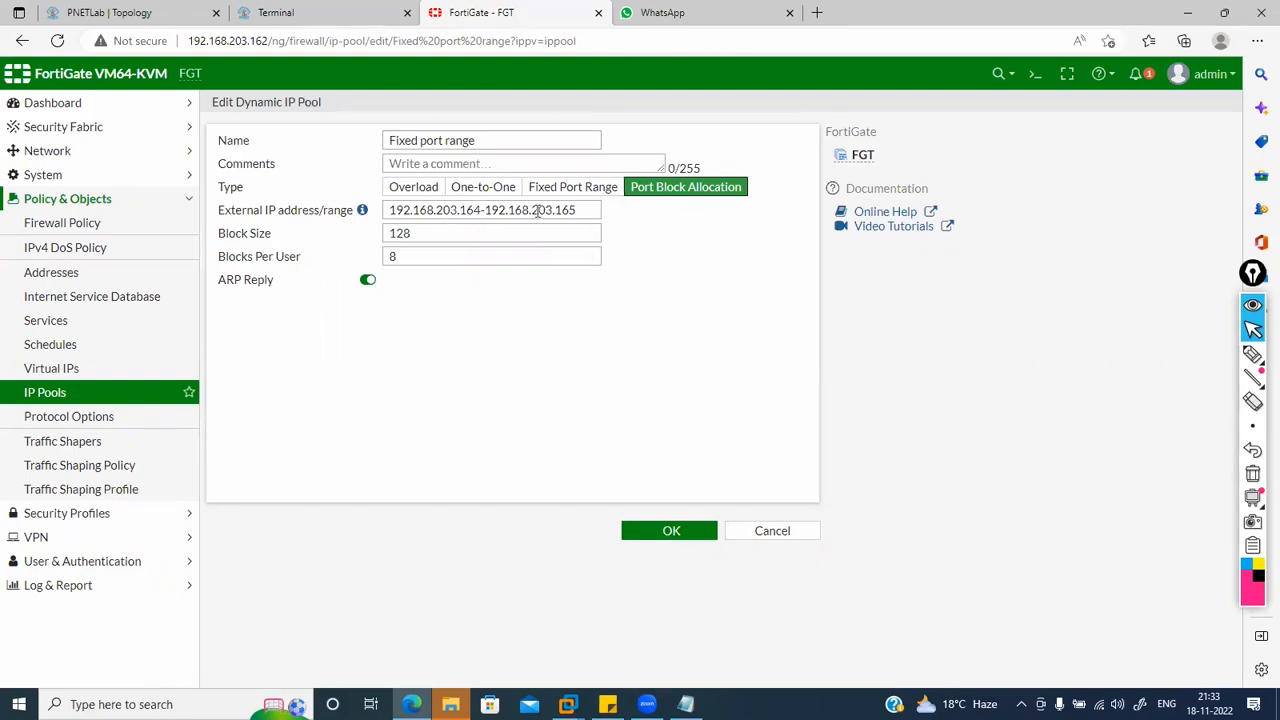
Step: Set the pool's external IP range to 192.168.203.168-192.168.203.168
left_click(484, 211)
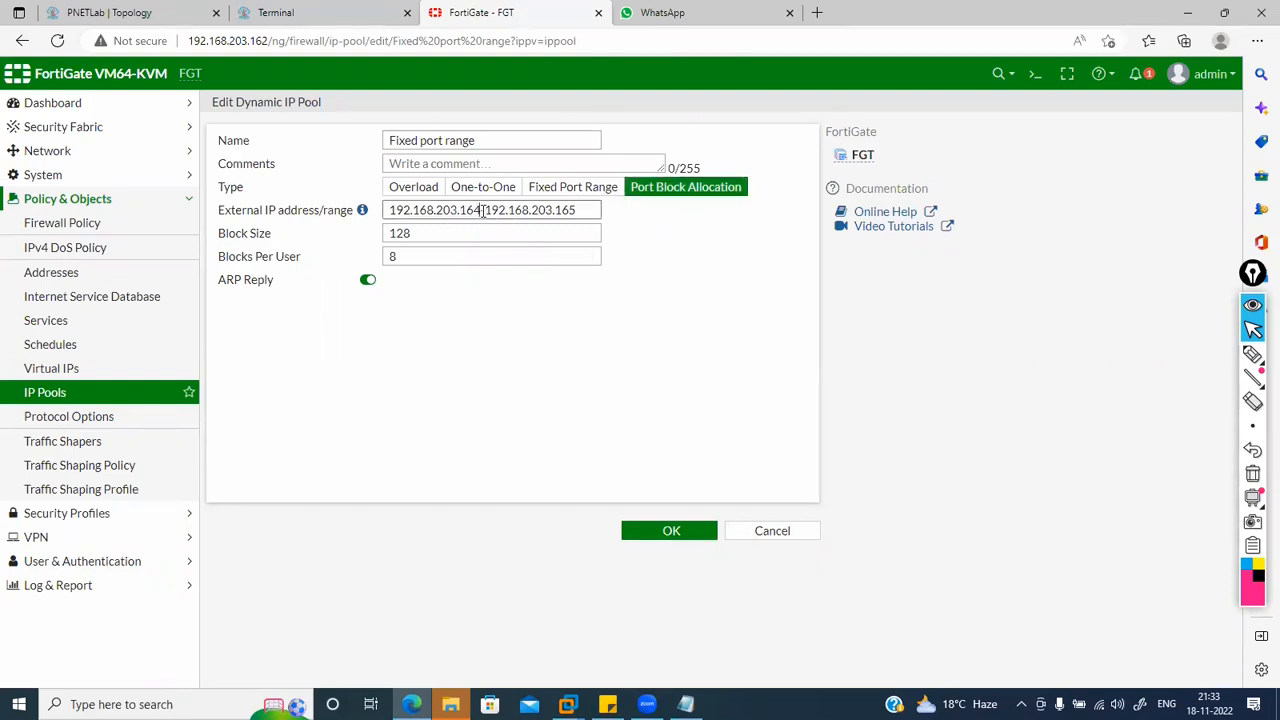
left_click_drag(477, 211, 701, 202)
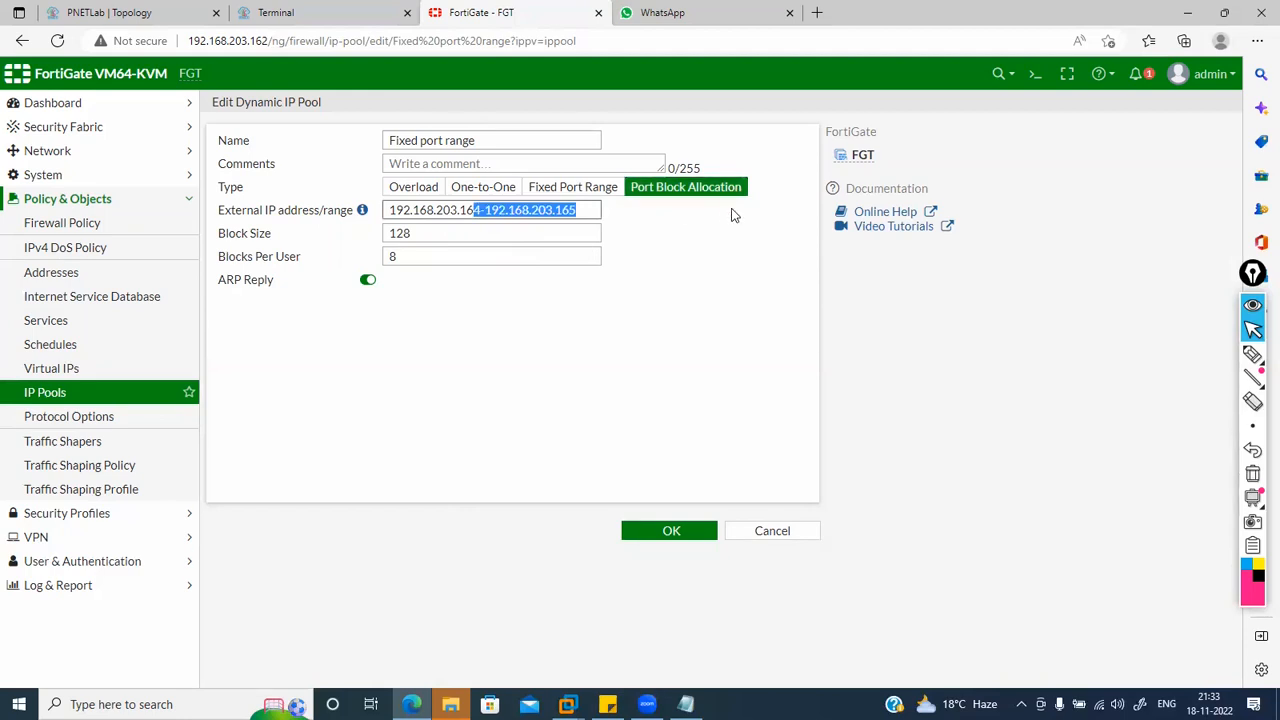
key("BackSpace")
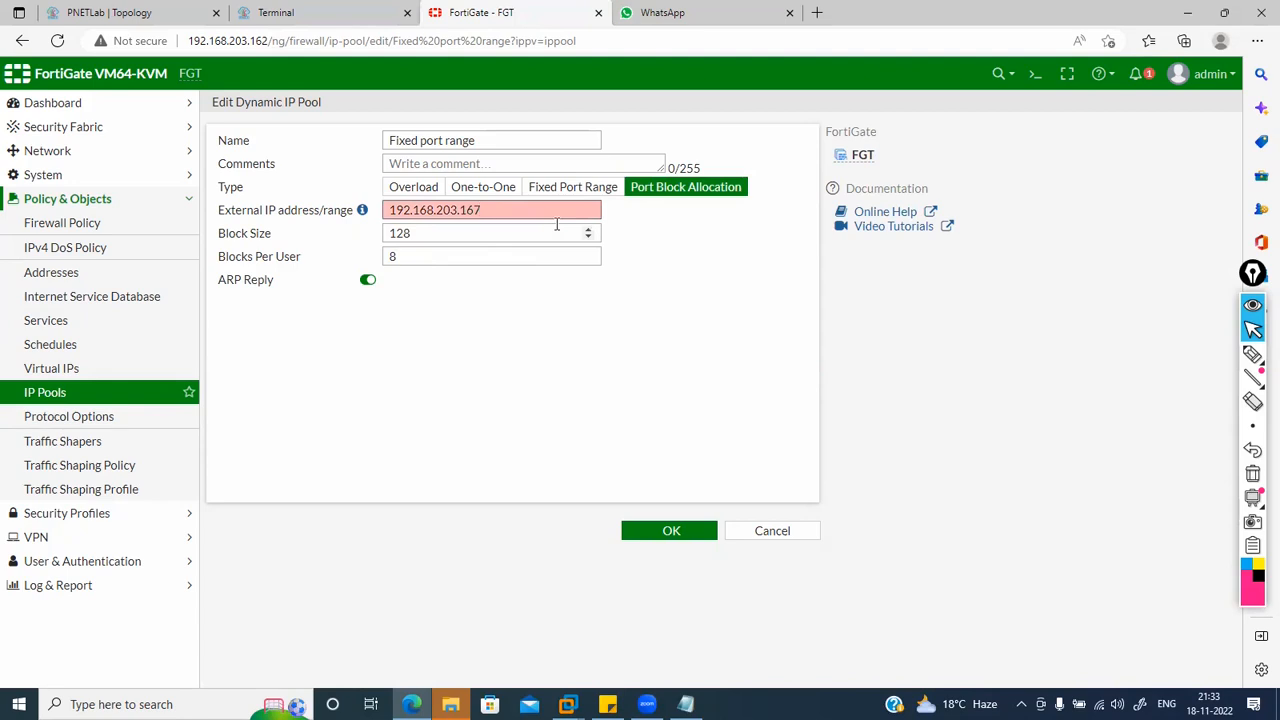
key("ctrl+a")
key("ctrl+c")
key("Right")
type("-")
key("ctrl+v")
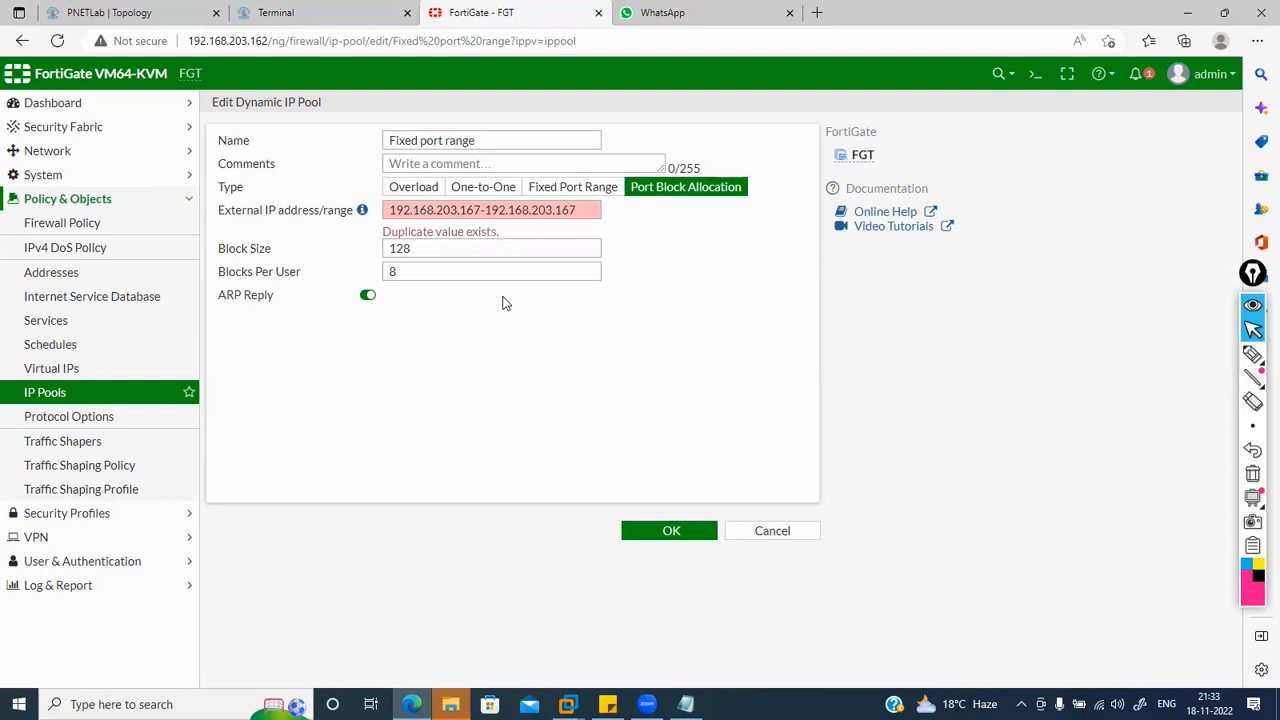
left_click(580, 212)
key("BackSpace")
type("8")
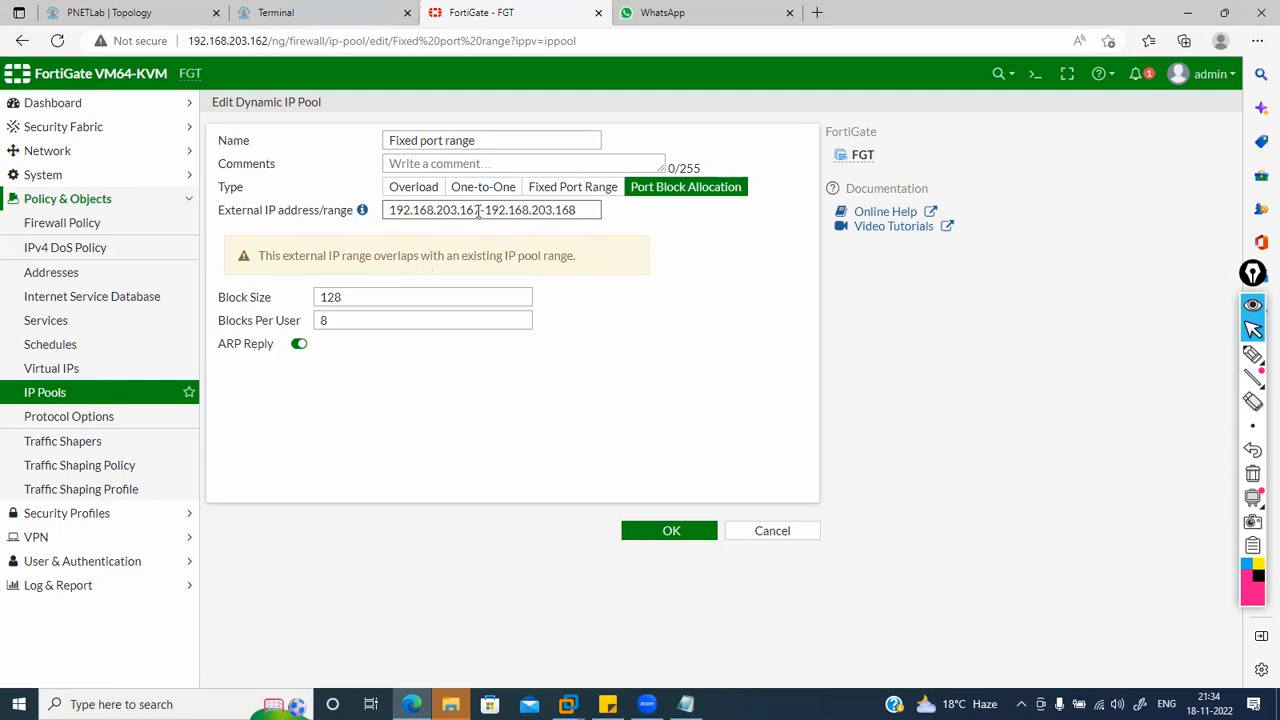
key("BackSpace")
type("8")
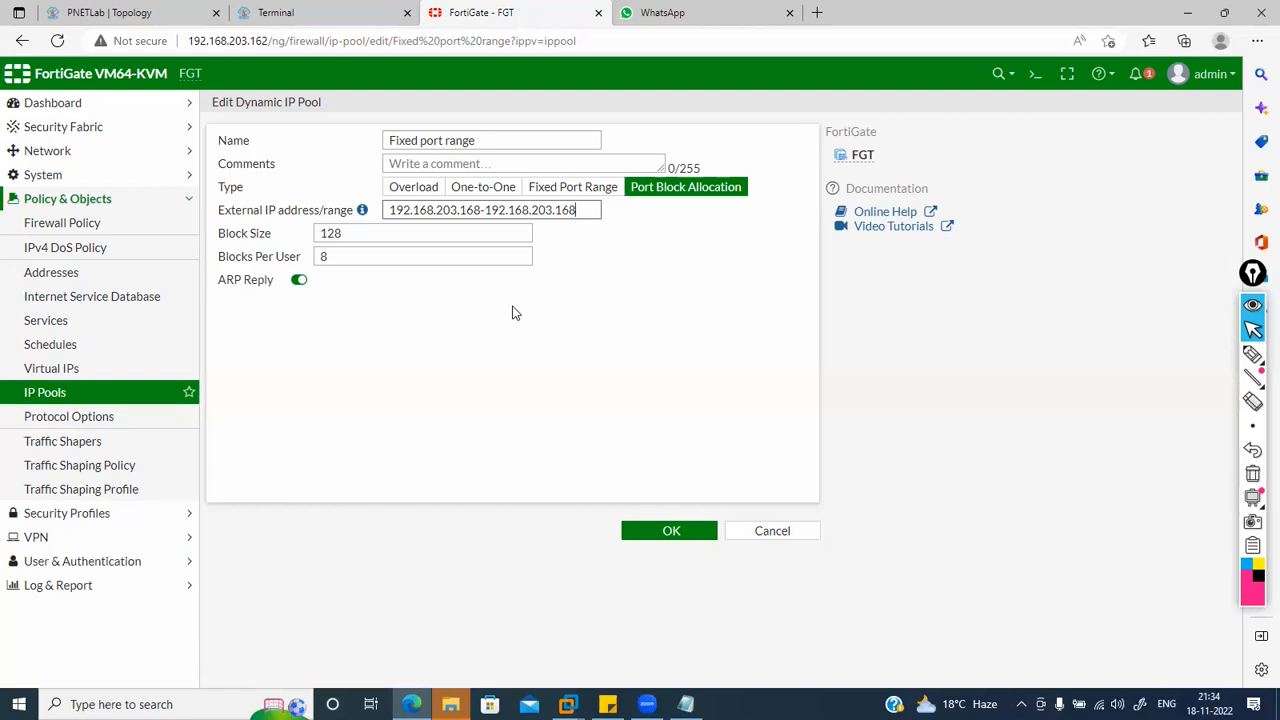
Step: Rename the pool to 'port block allocation' and save it
left_click(499, 141)
left_click_drag(484, 141, 333, 155)
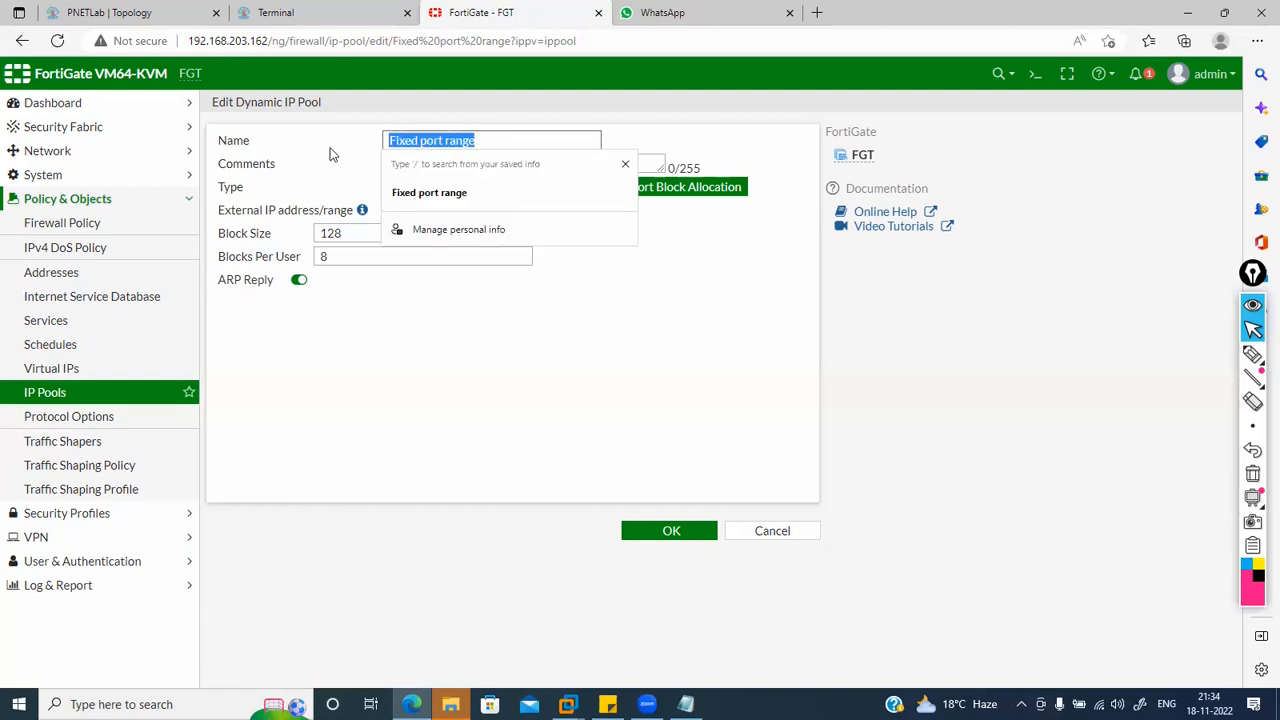
type("port blo")
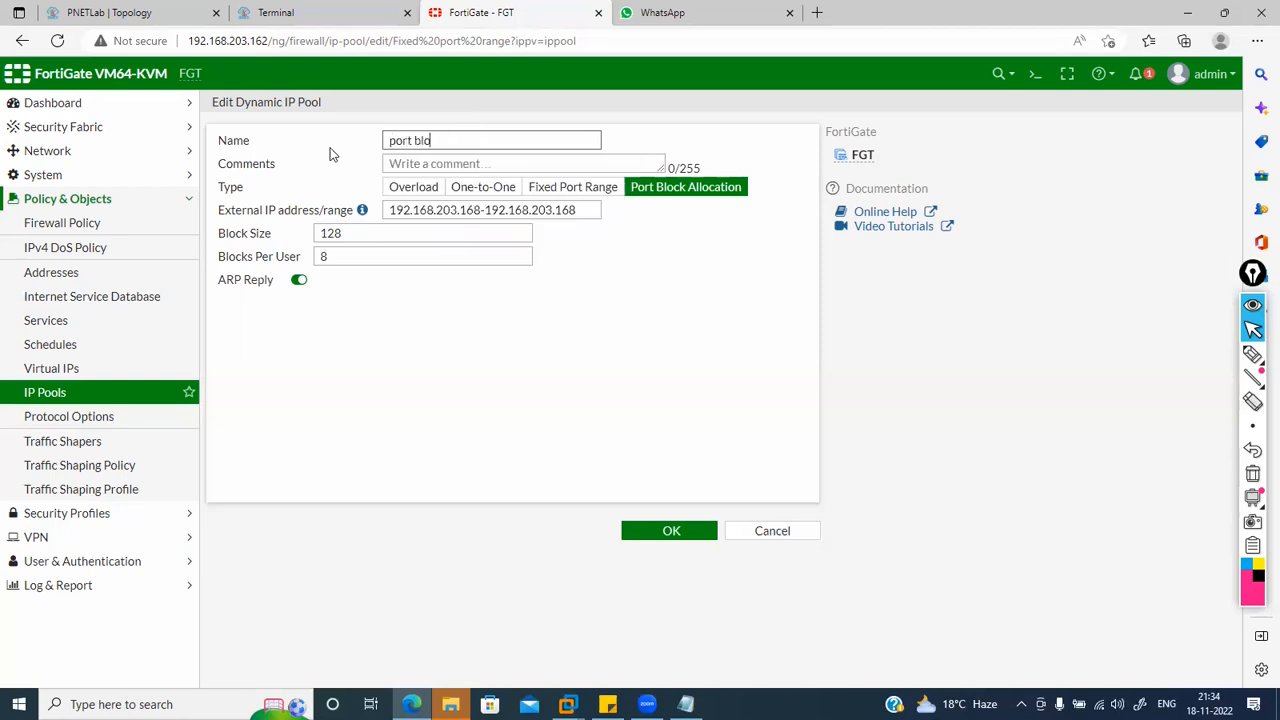
type("ck alo")
key("BackSpace")
left_click(648, 530)
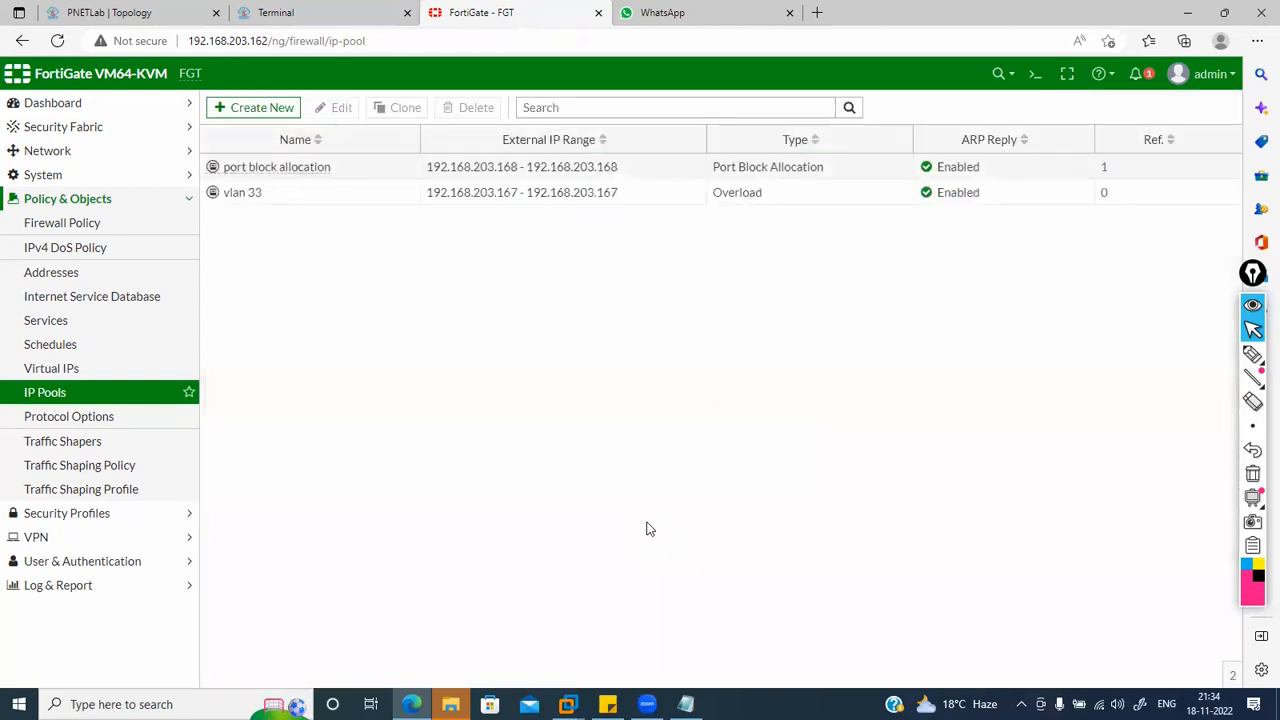
Step: Confirm the LAN to WAN policy uses the port block allocation IP pool
left_click(133, 225)
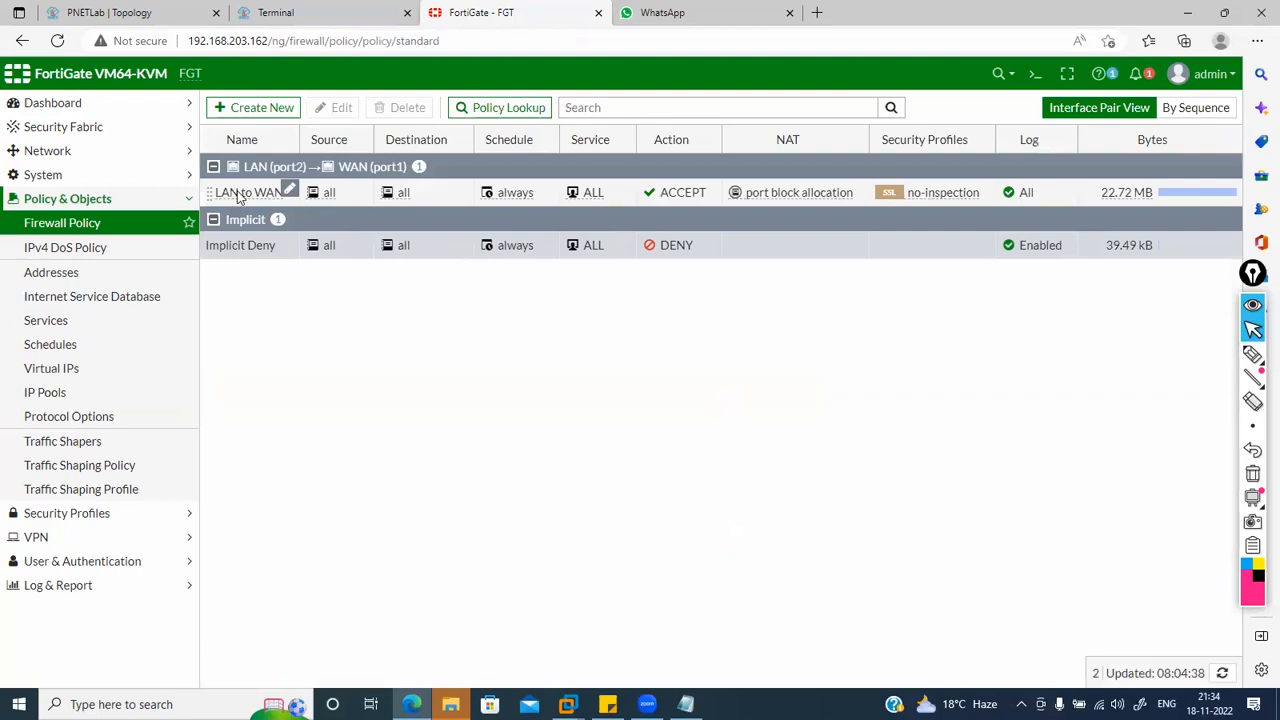
double_click(240, 196)
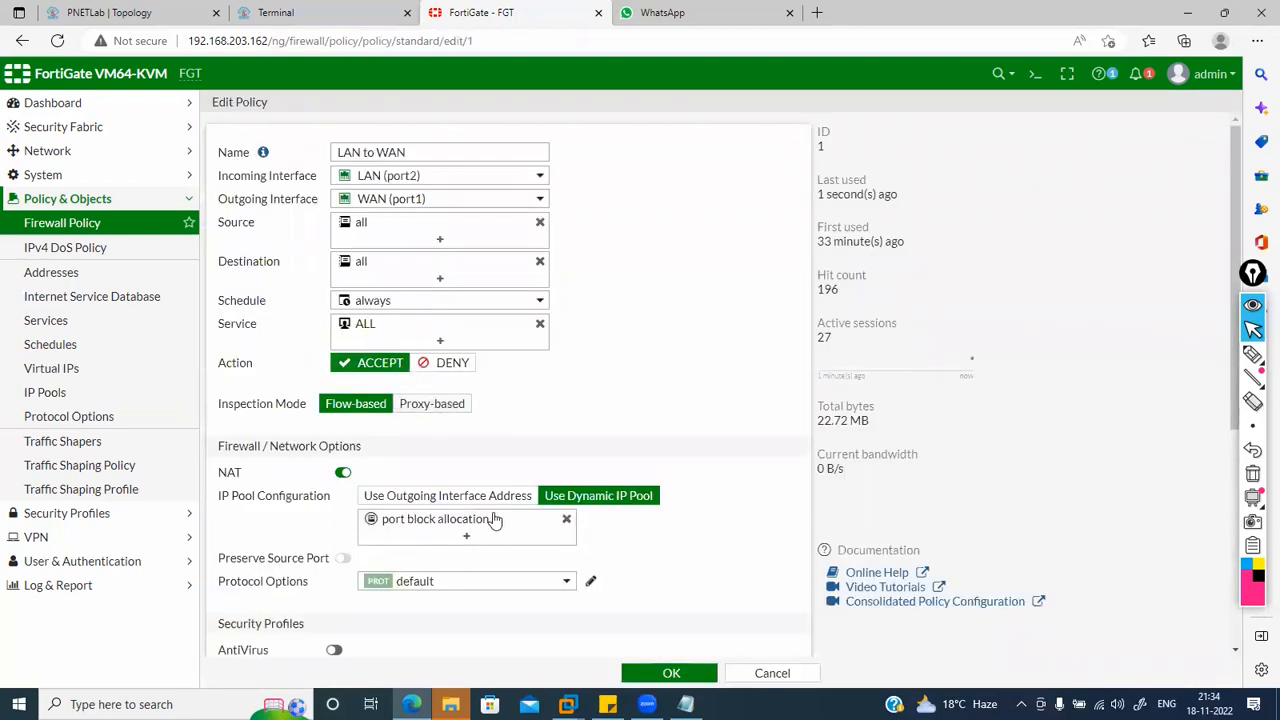
left_click(70, 222)
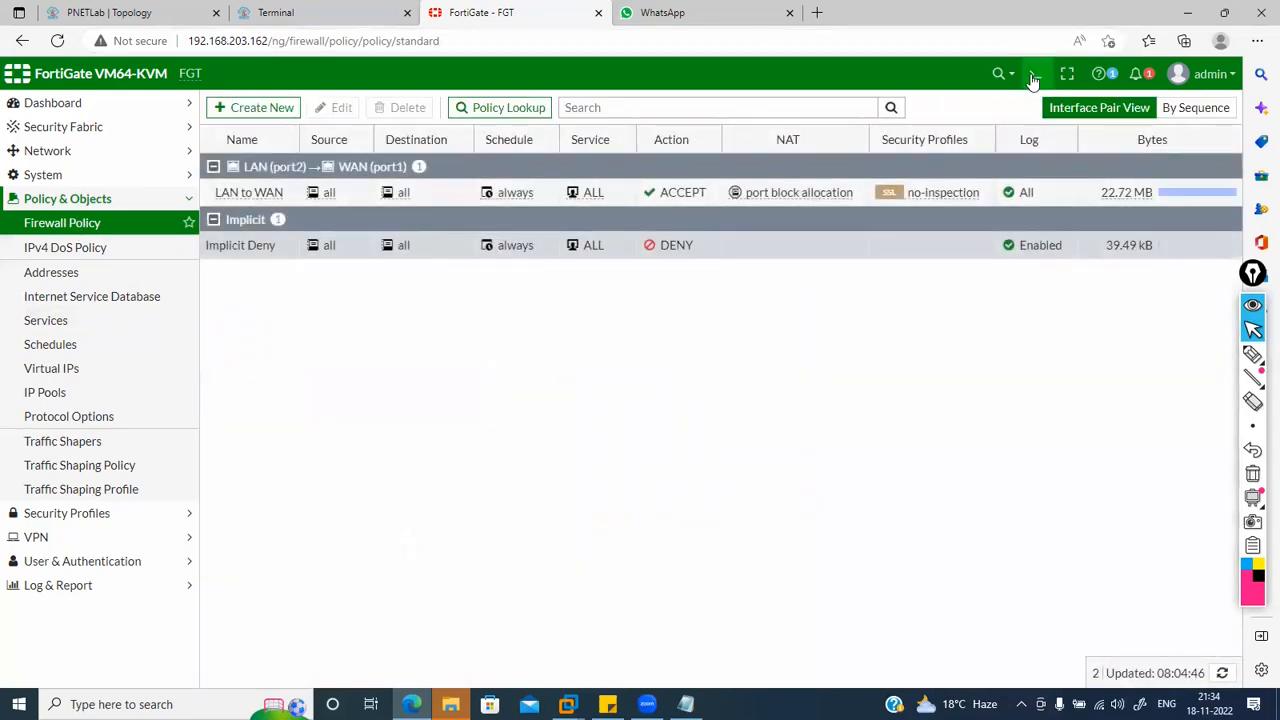
Step: Flush all sessions with diagnose sys session clear and reset the LAN to WAN policy counters
left_click(1034, 74)
type("diagnose sys session clear")
key("Return")
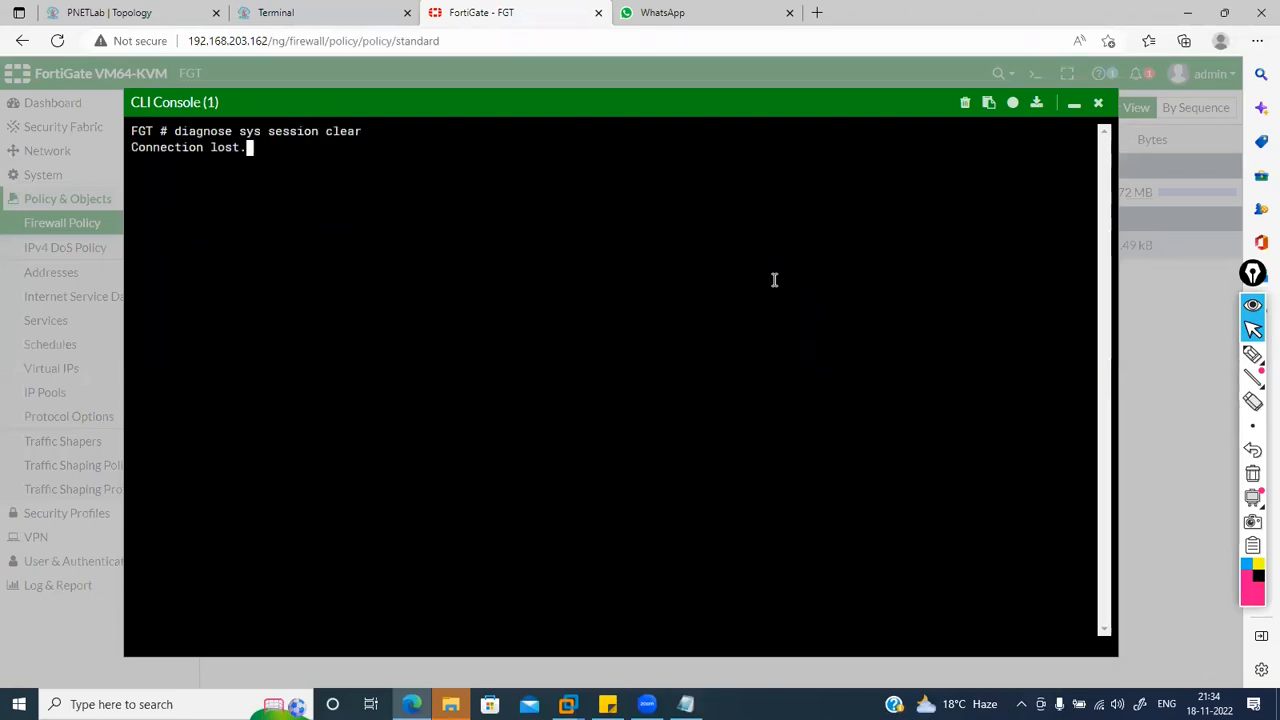
left_click(1098, 104)
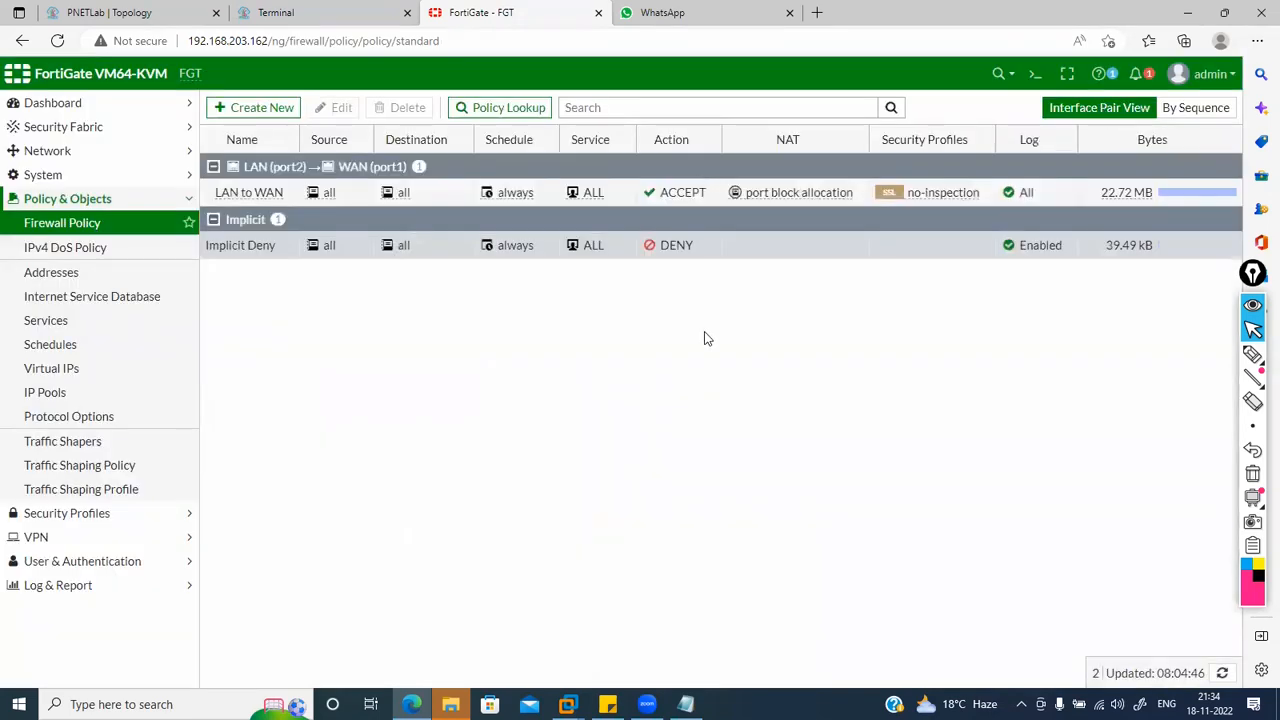
right_click(1165, 192)
left_click(1165, 219)
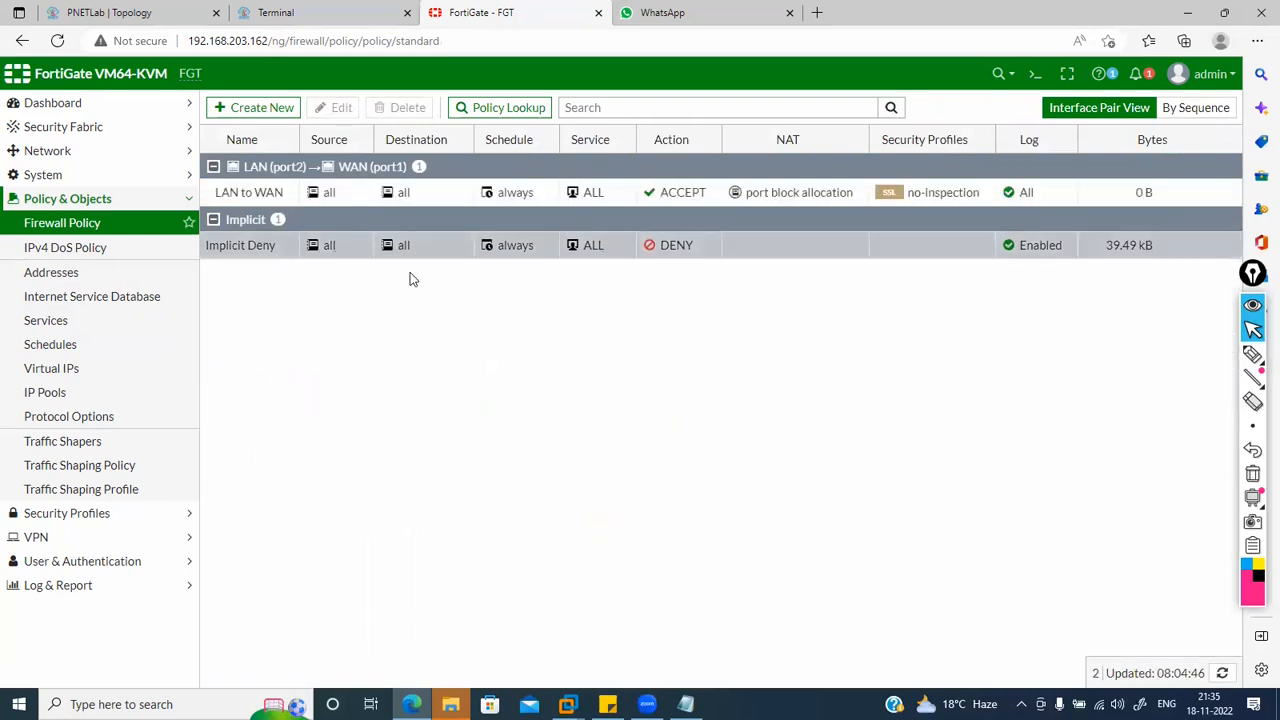
Step: Load 'Gmail - Google' from the Windows host's search results, then return to the FortiGate policy list
left_click(285, 10)
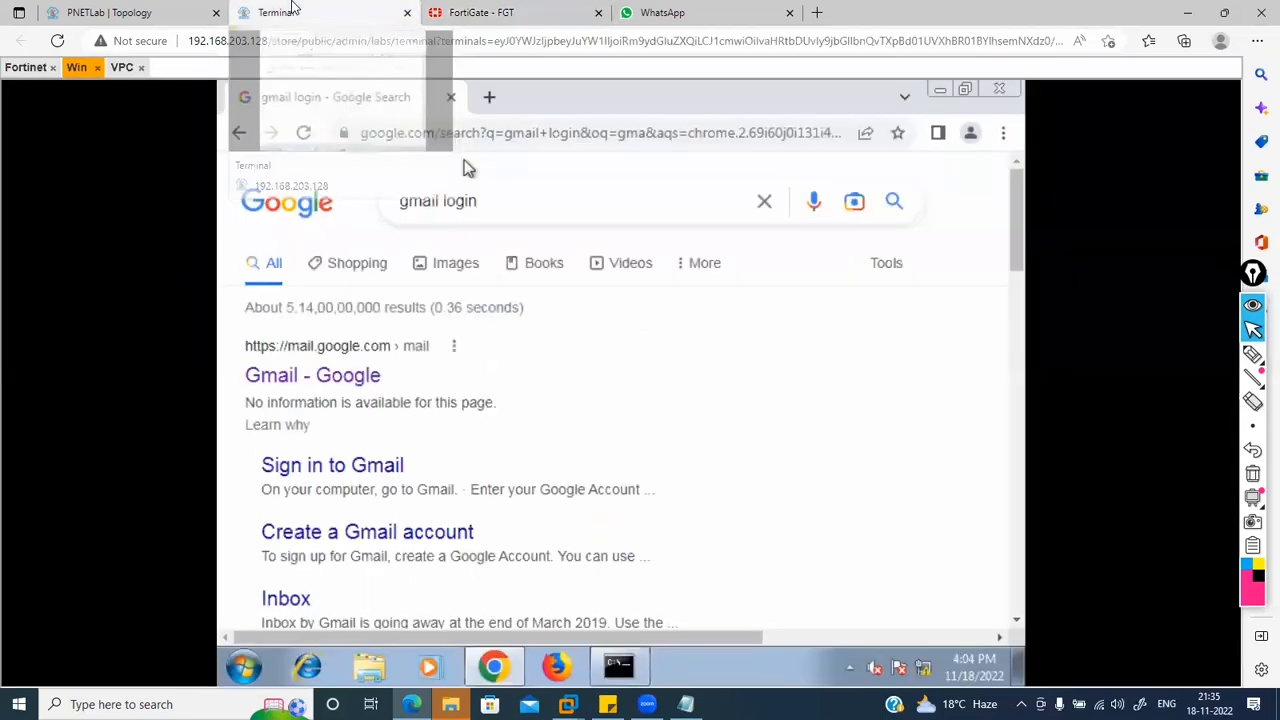
left_click(333, 380)
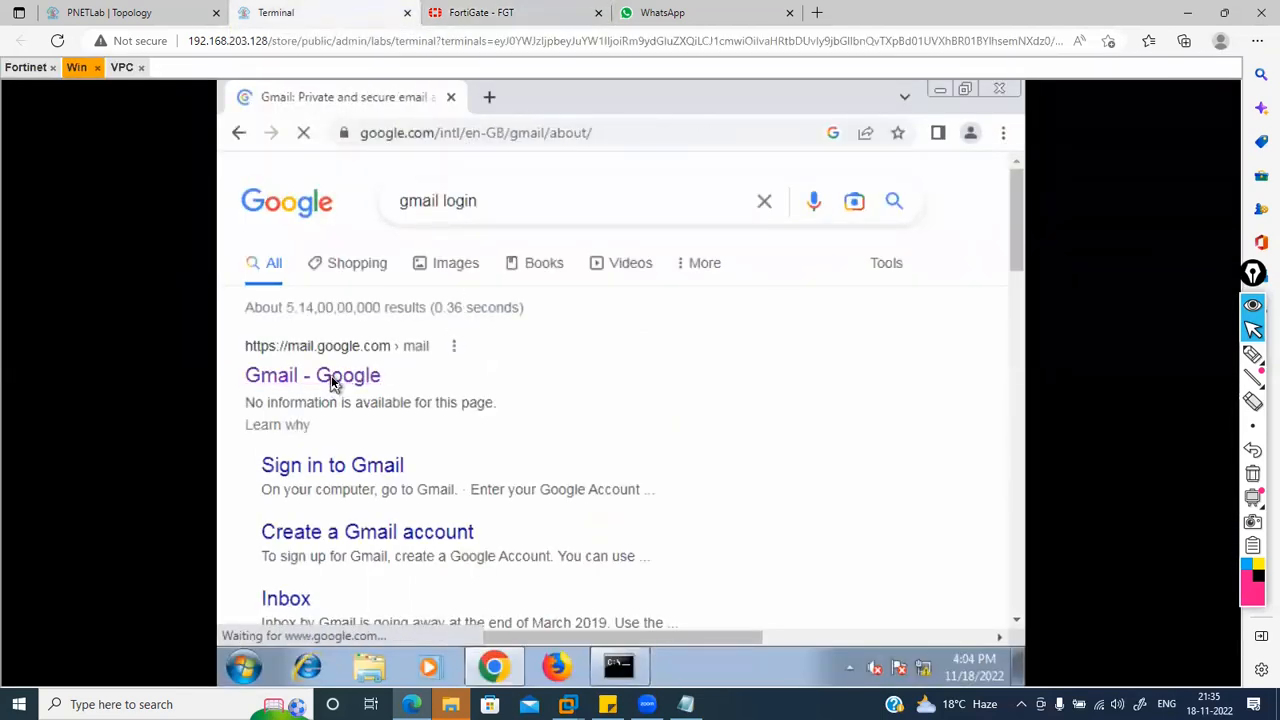
left_click(485, 12)
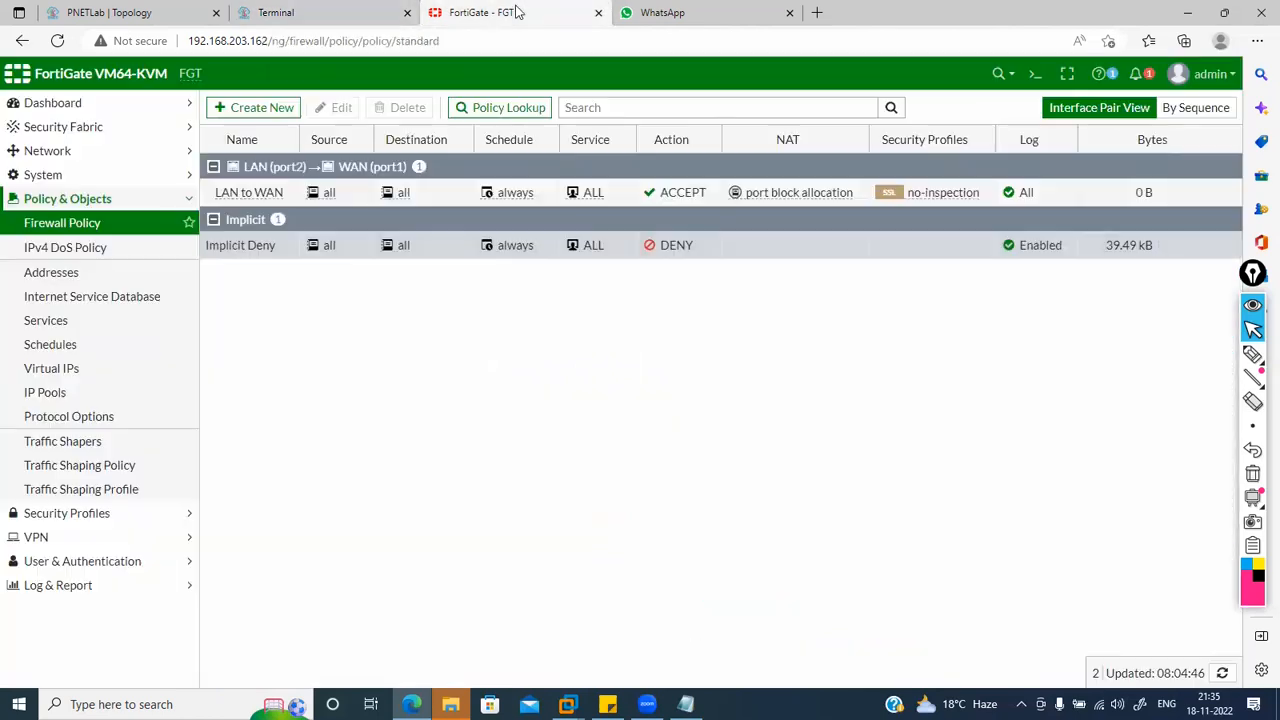
left_click(1035, 73)
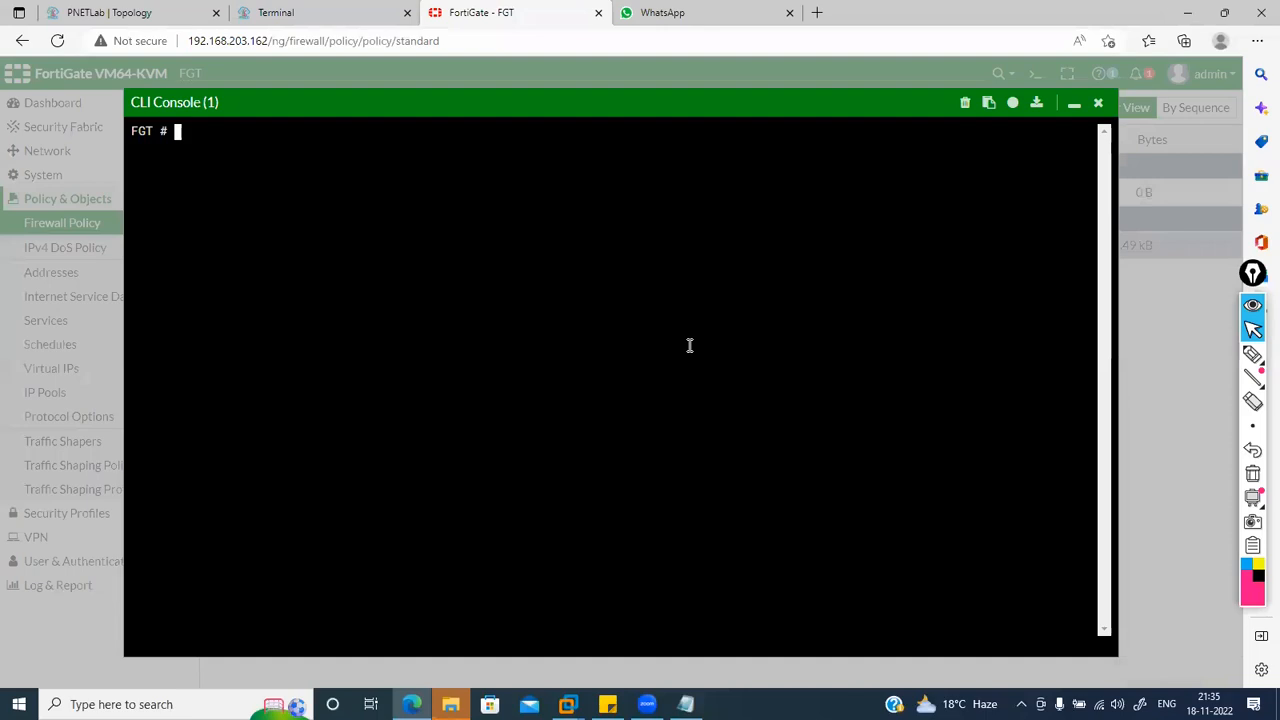
type("ge")
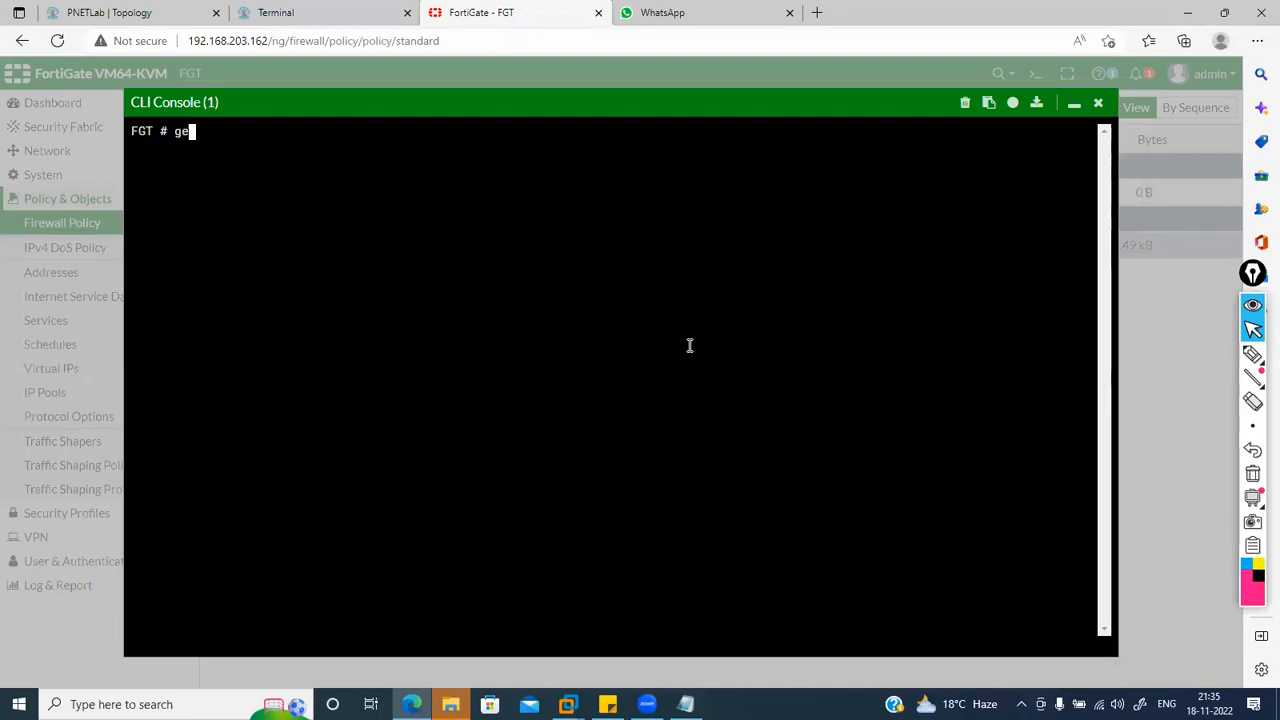
type("t system session l")
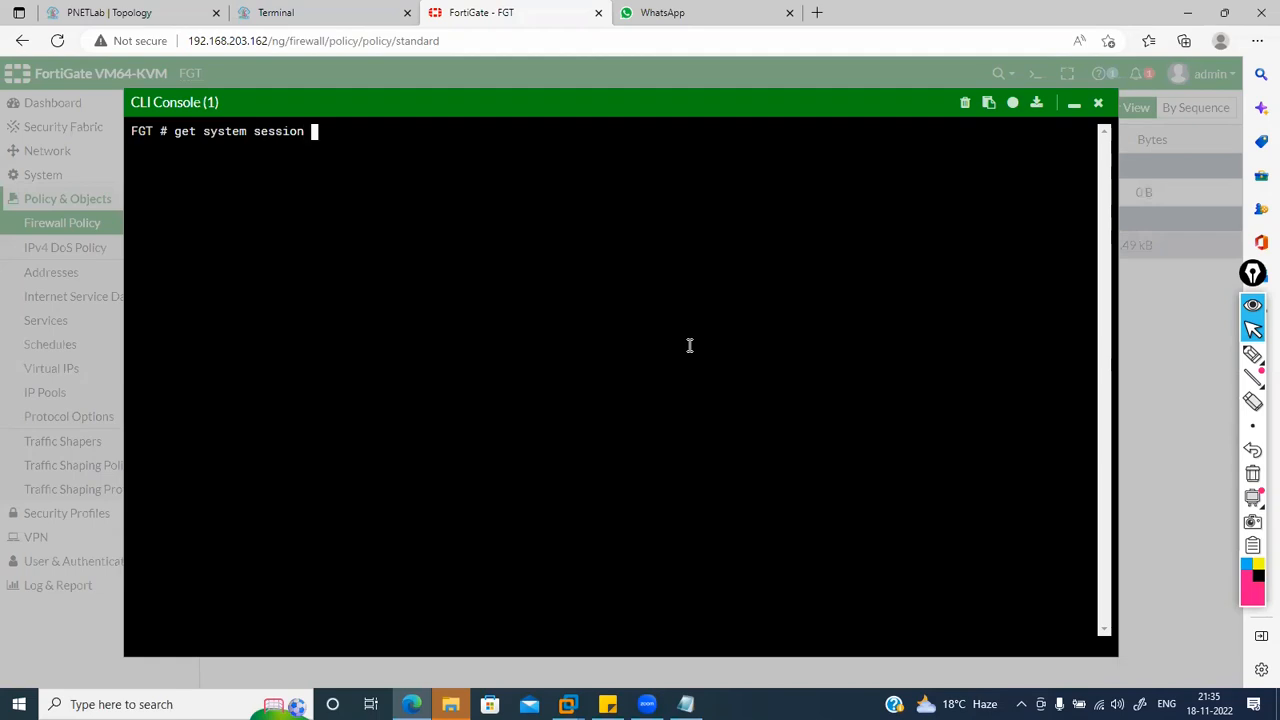
type("ist")
key("Return")
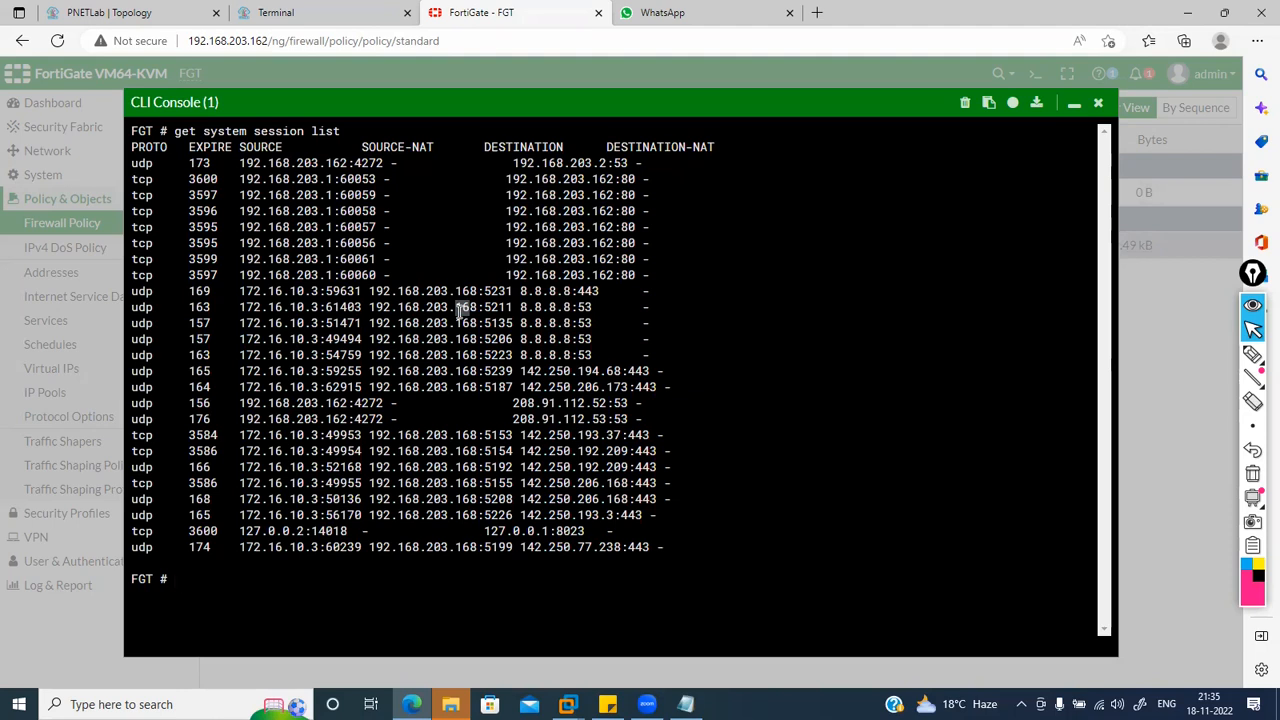
left_click_drag(333, 312, 548, 341)
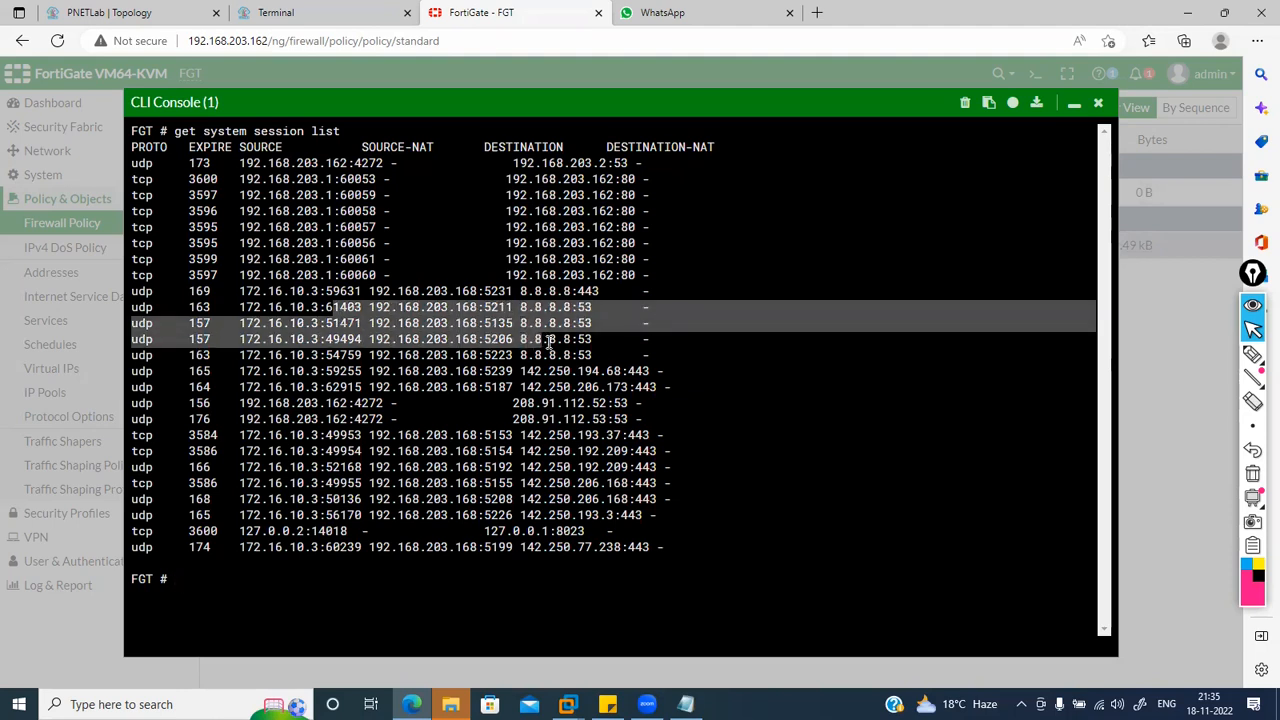
left_click(1098, 104)
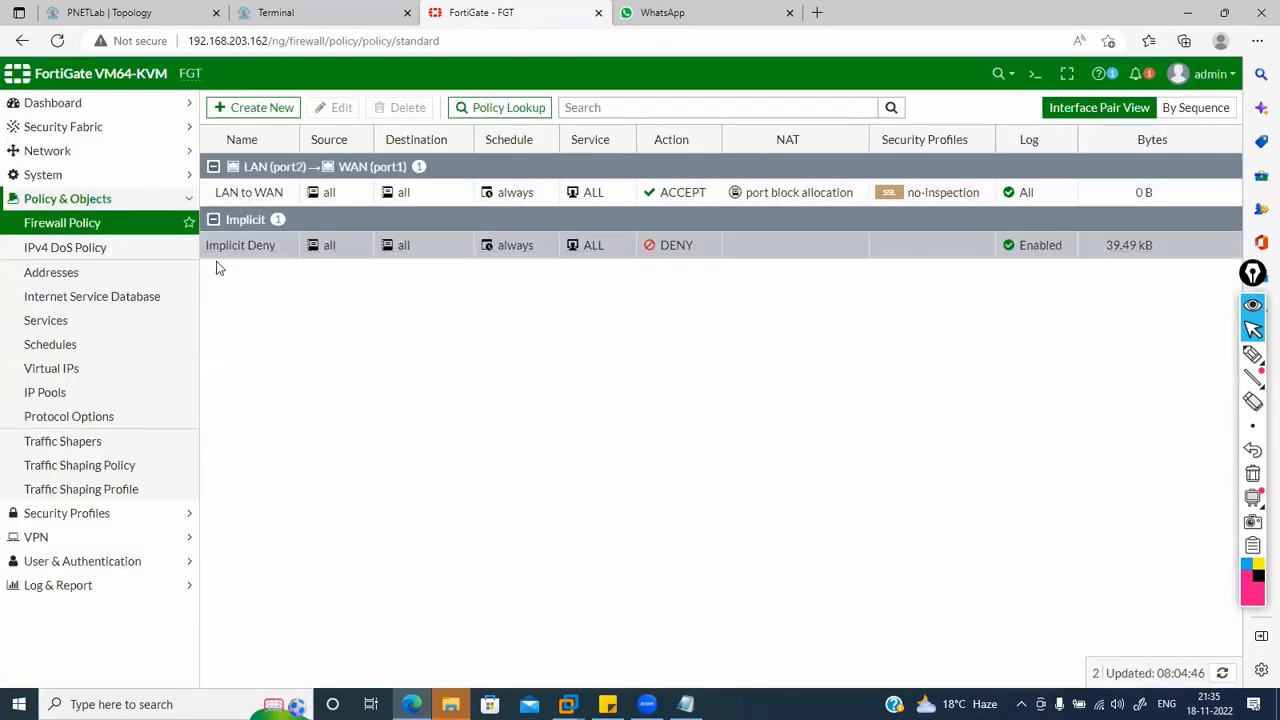
Step: Open the IP Pools list and begin a 'port block alloca' search in a new tab
left_click(70, 406)
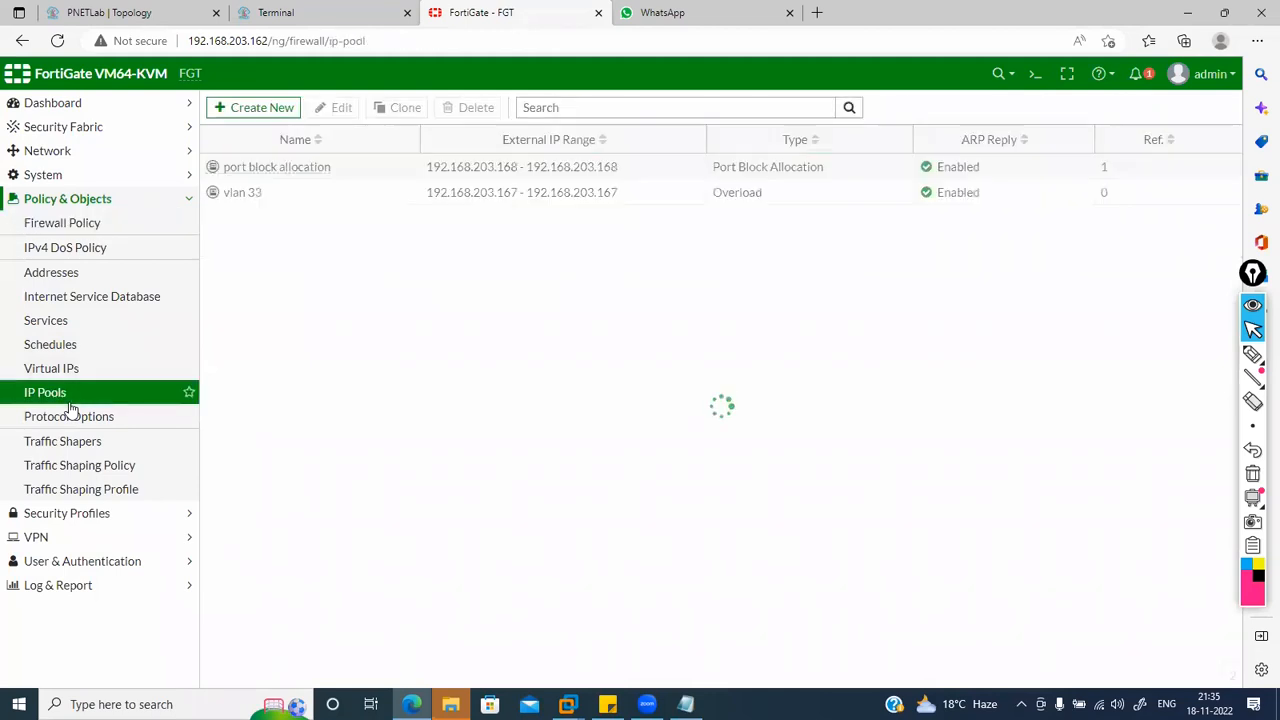
left_click(815, 11)
type("p")
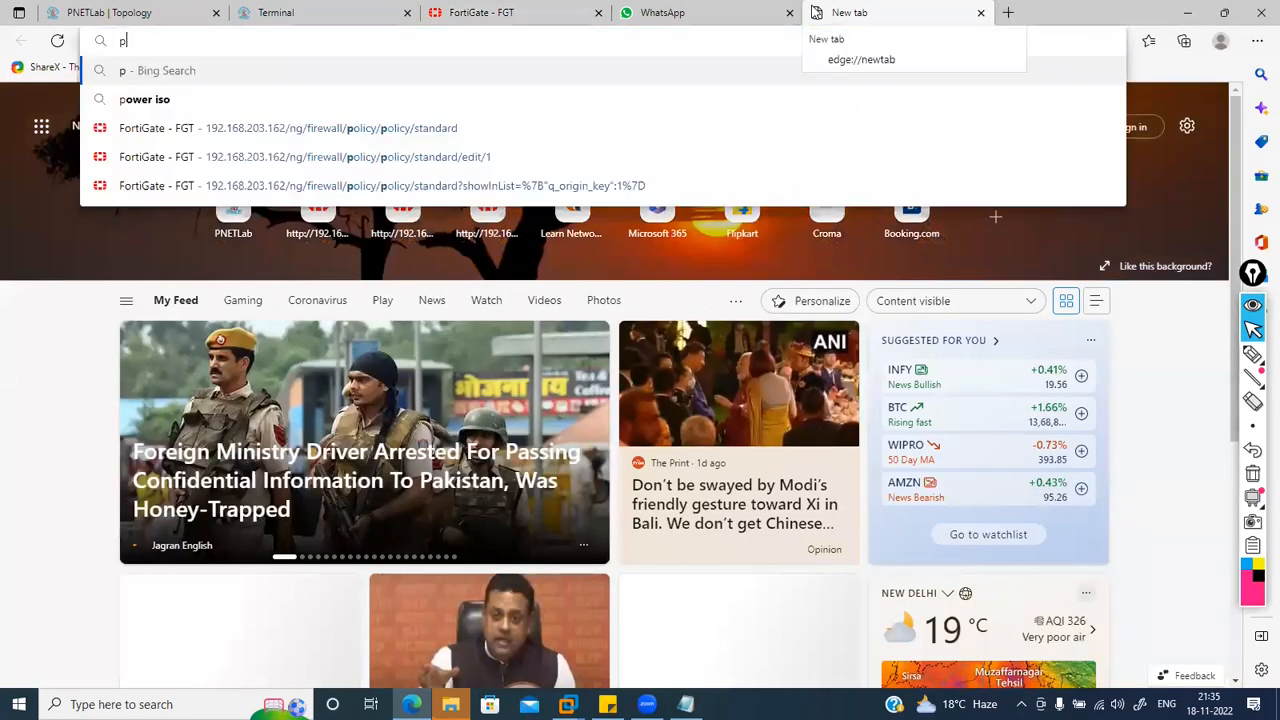
type("ort block alloca")
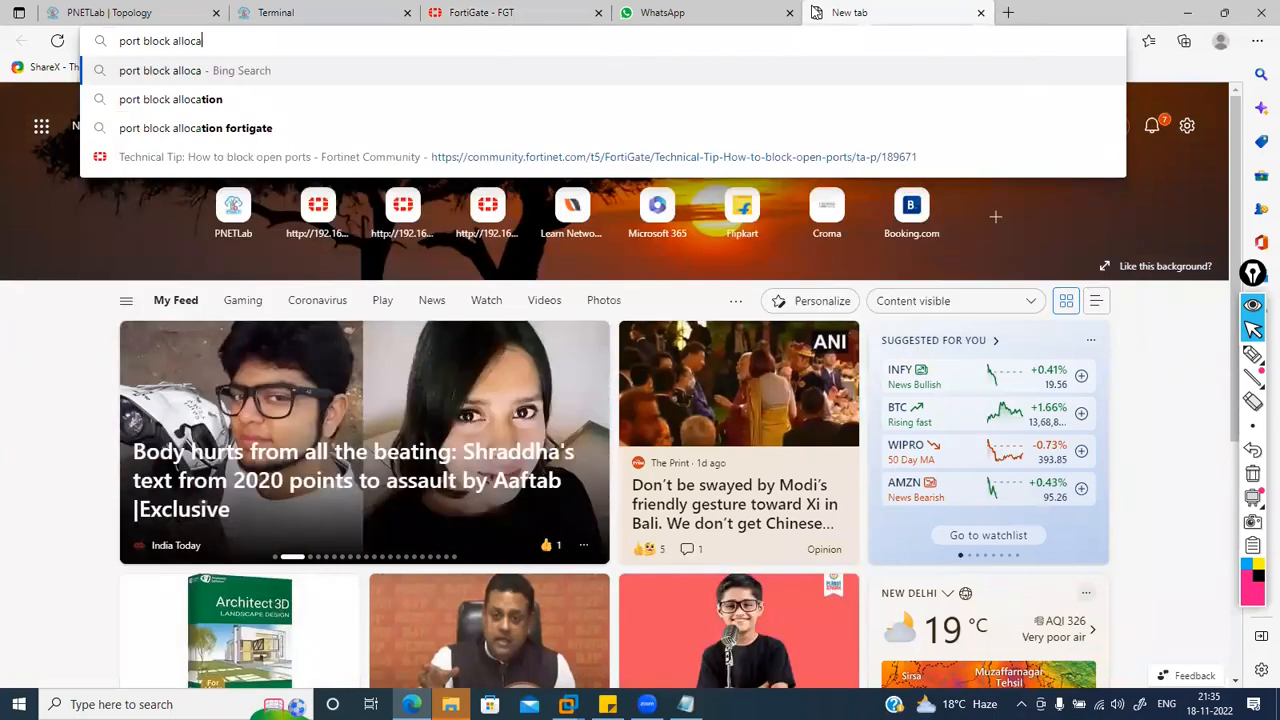
left_click(560, 12)
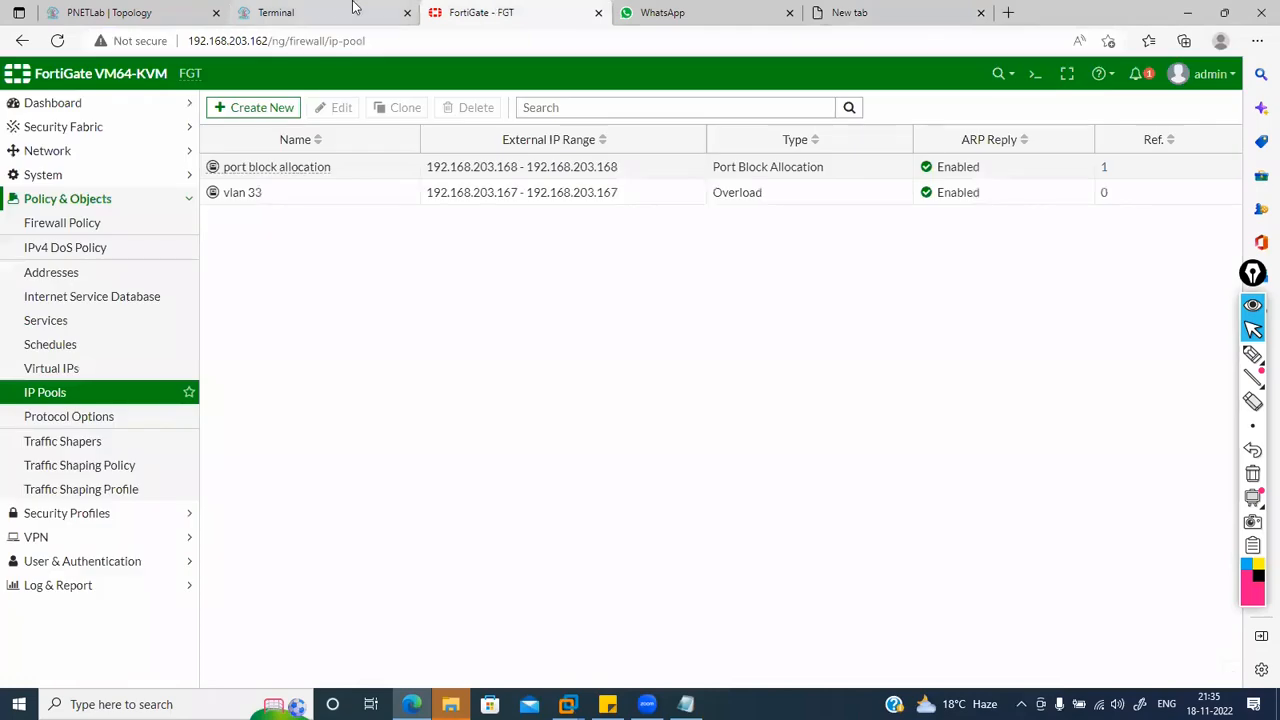
left_click(352, 10)
Step: Rerun the VPC ping to 8.8.8.8 and the Windows host's continuous ping to 1.1.1.1
left_click(120, 67)
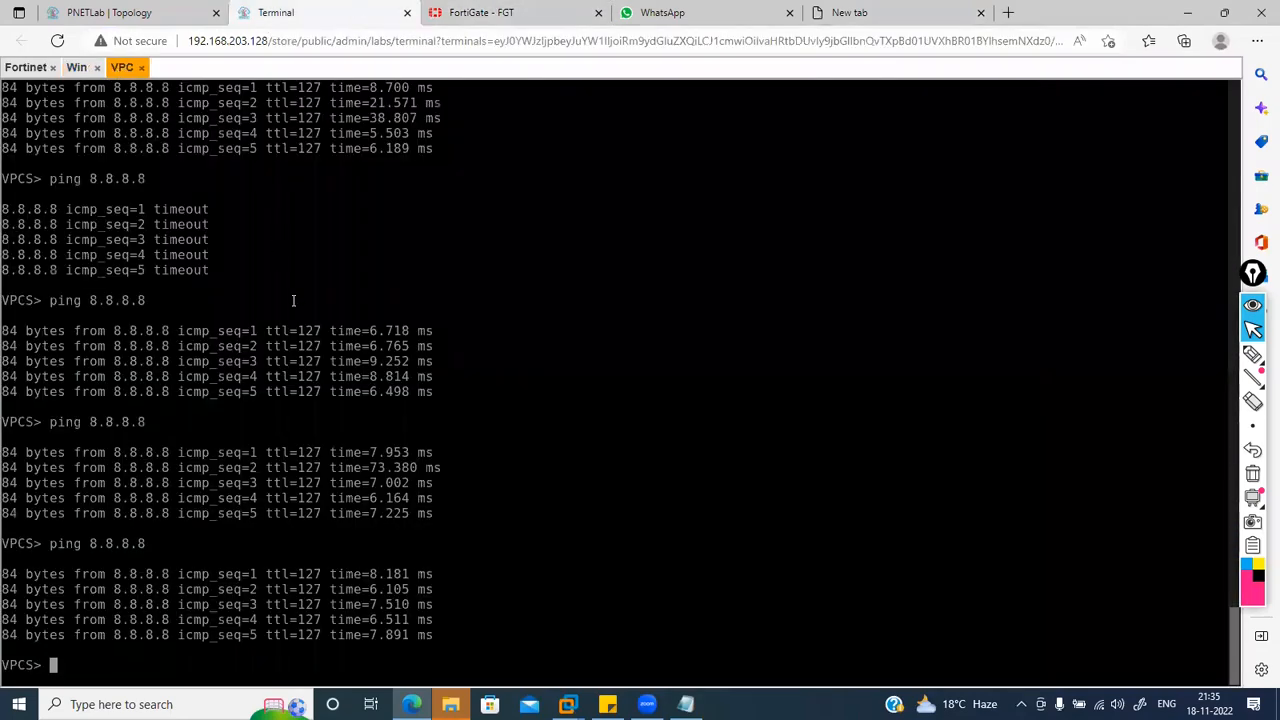
key("Up")
key("Return")
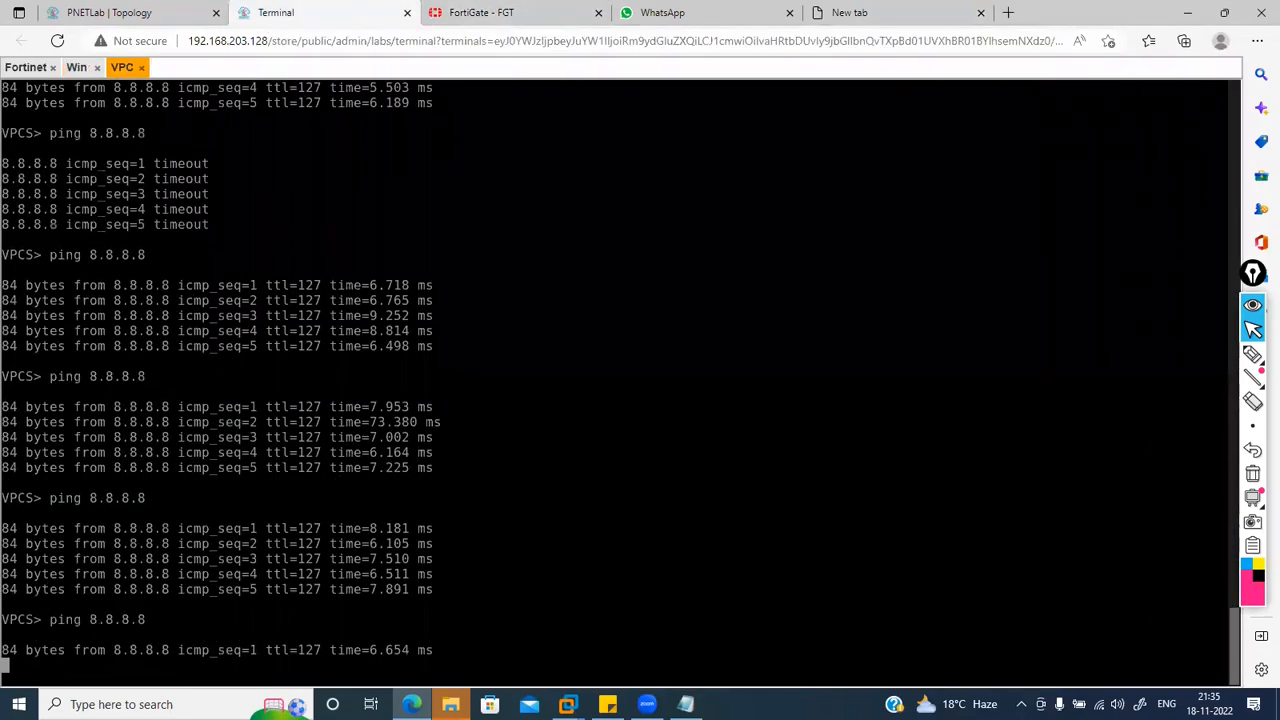
left_click(76, 67)
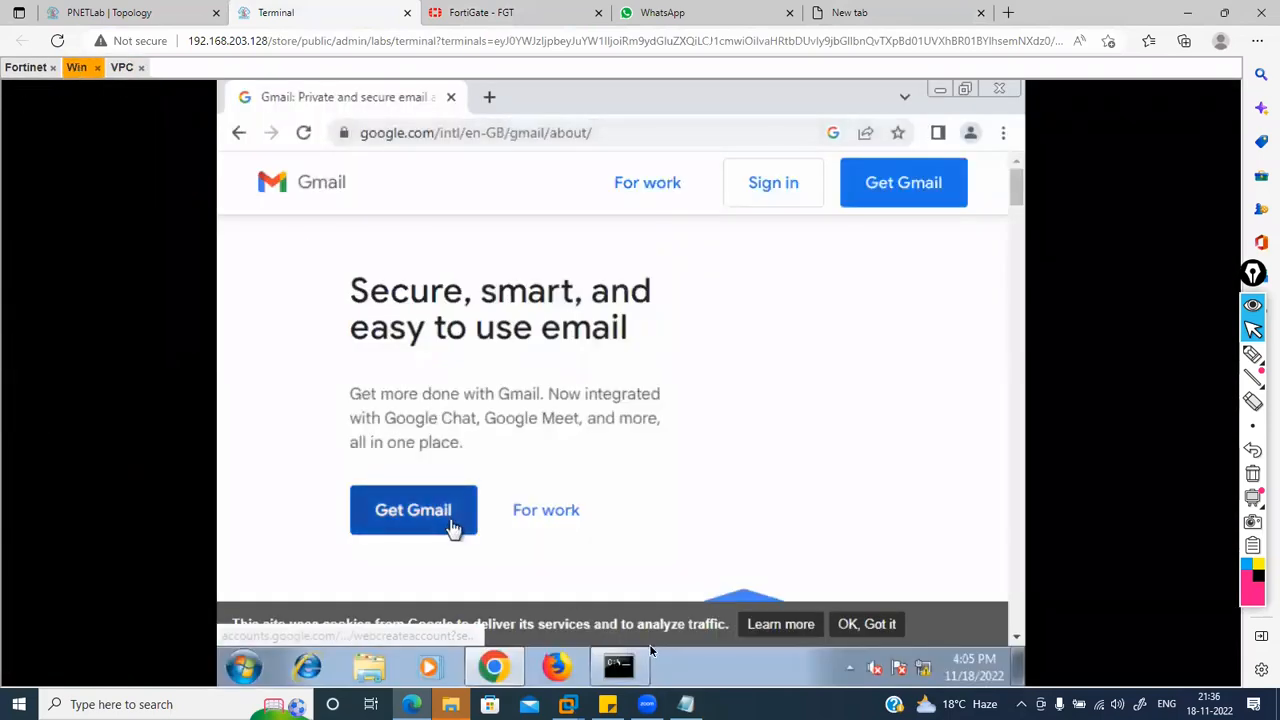
left_click(645, 672)
key("Up")
key("Return")
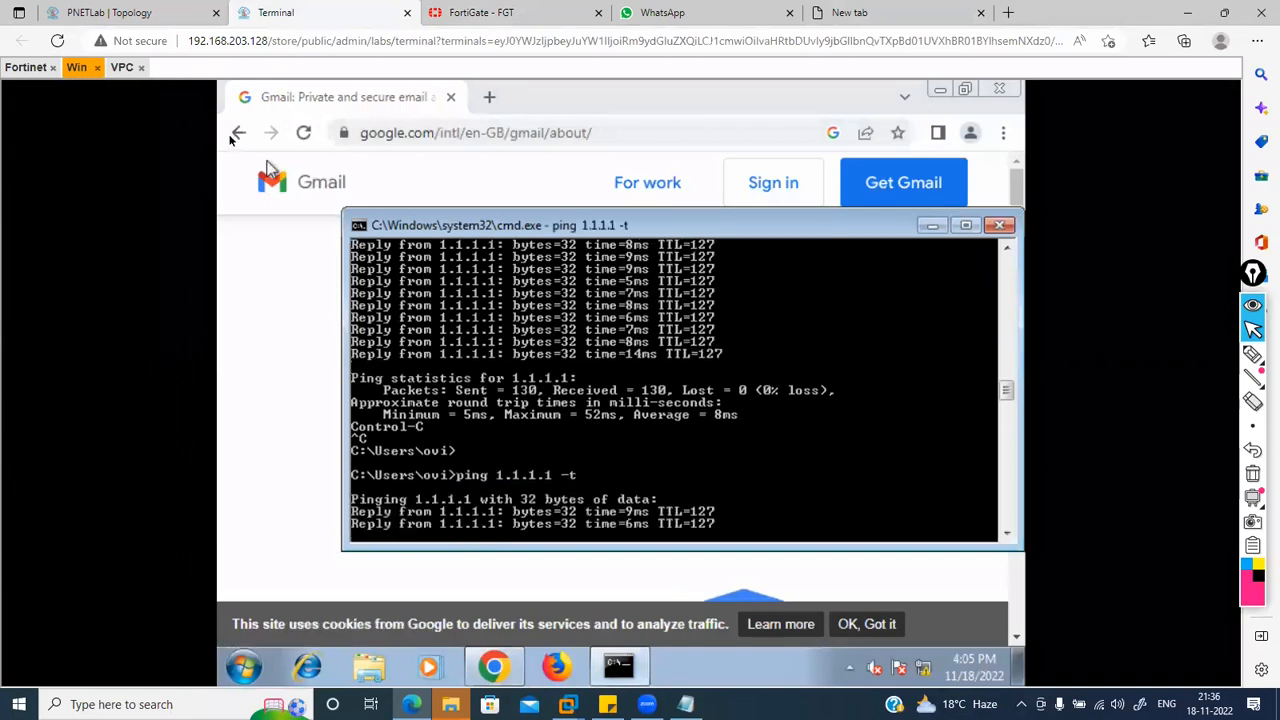
left_click(122, 67)
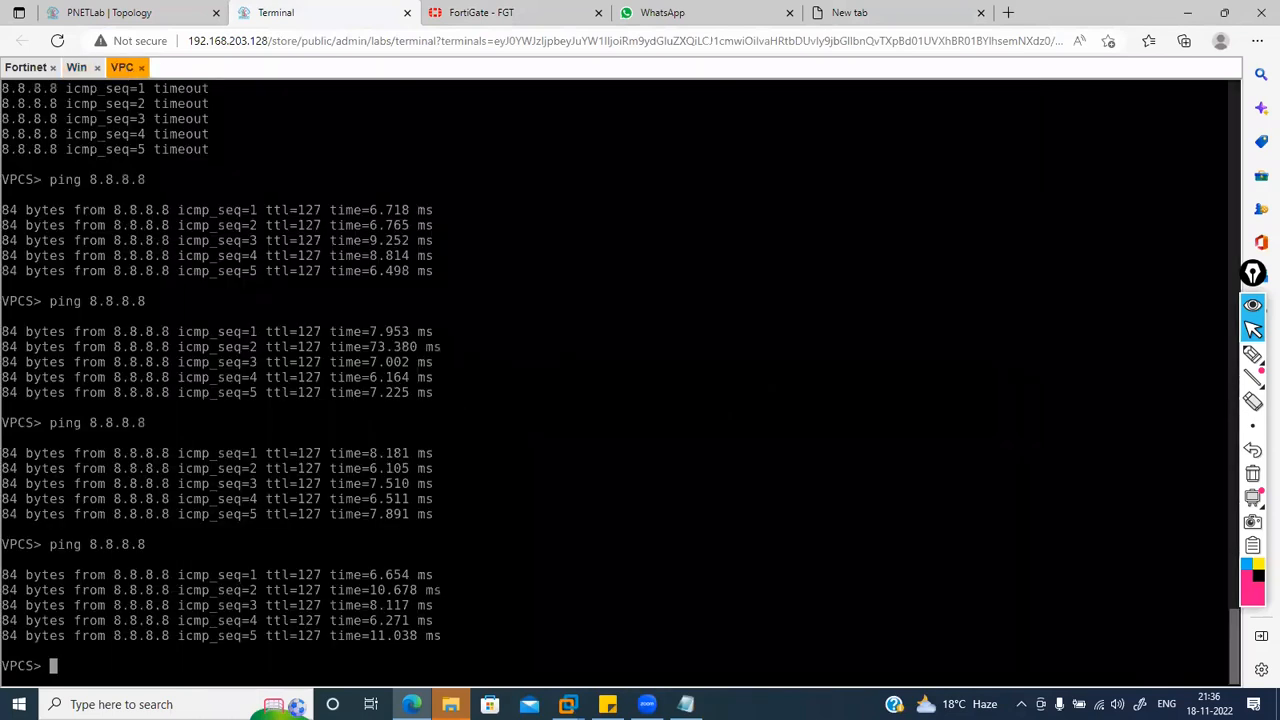
key("Up")
key("Return")
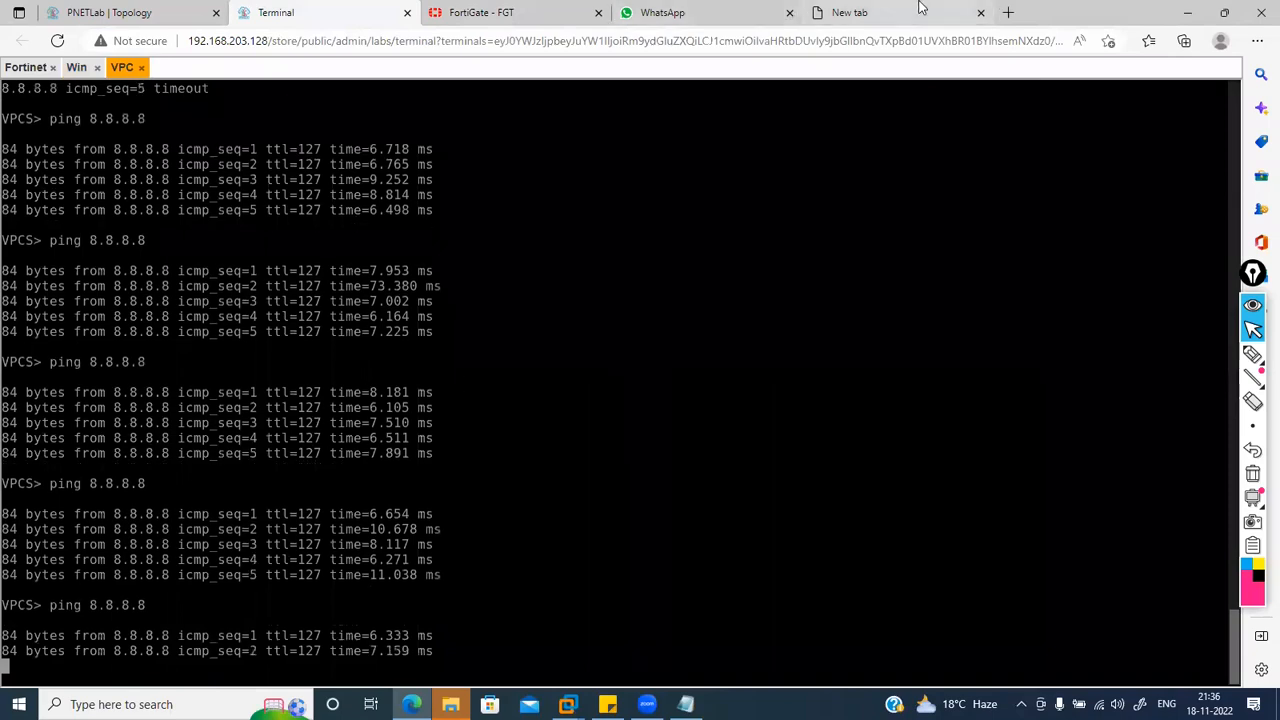
left_click(845, 15)
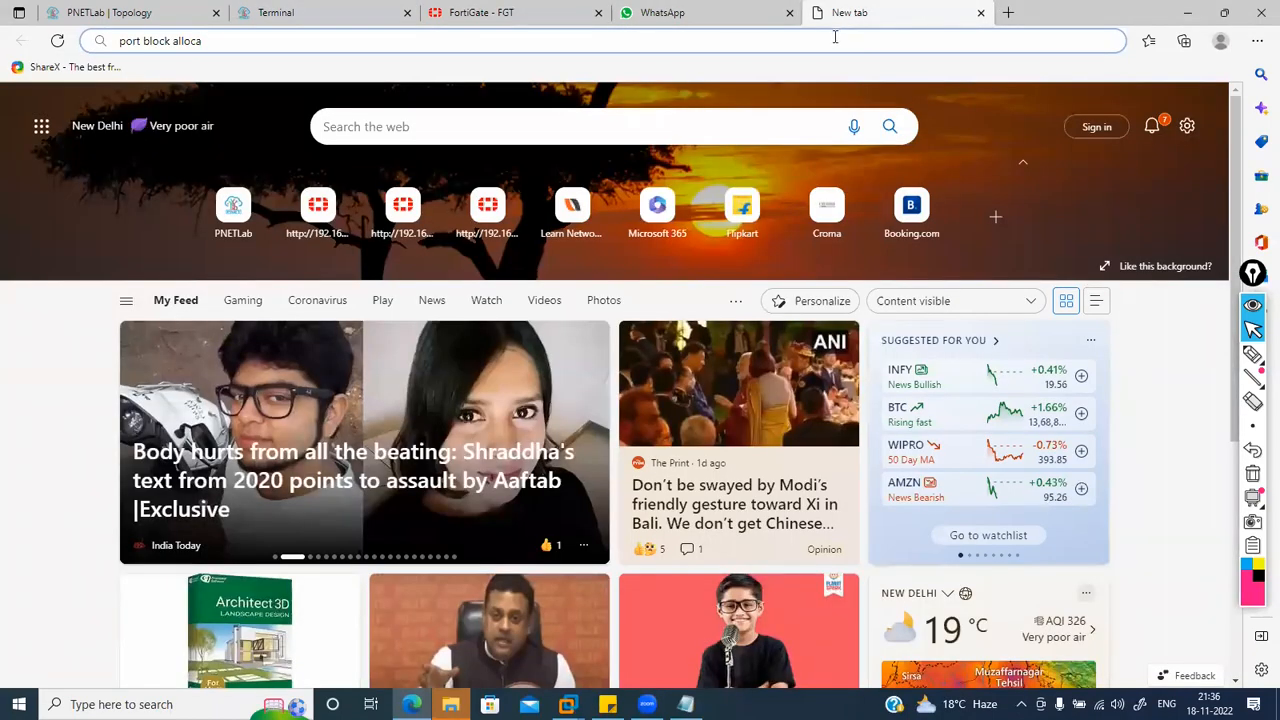
Step: Search 'port block allocation fortigate' and open Fortinet's Port block allocation CGN IP pool guide
left_click(835, 37)
type("ti")
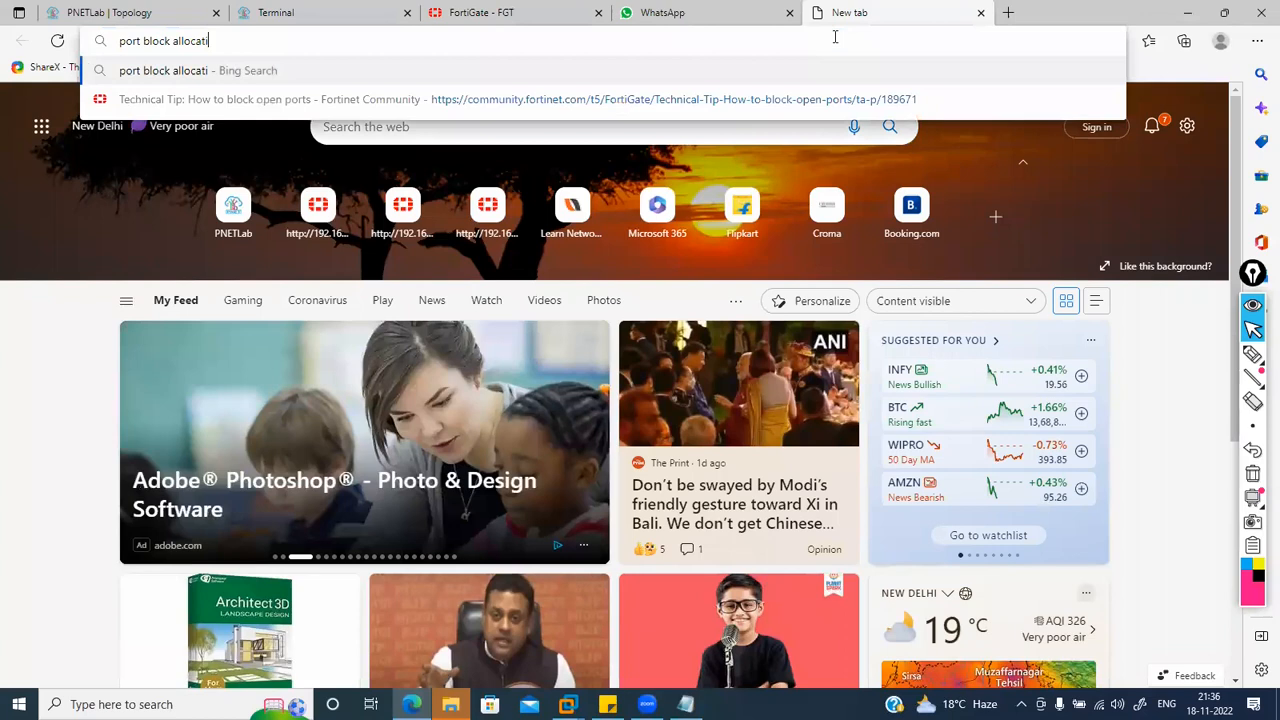
type("on fortigate")
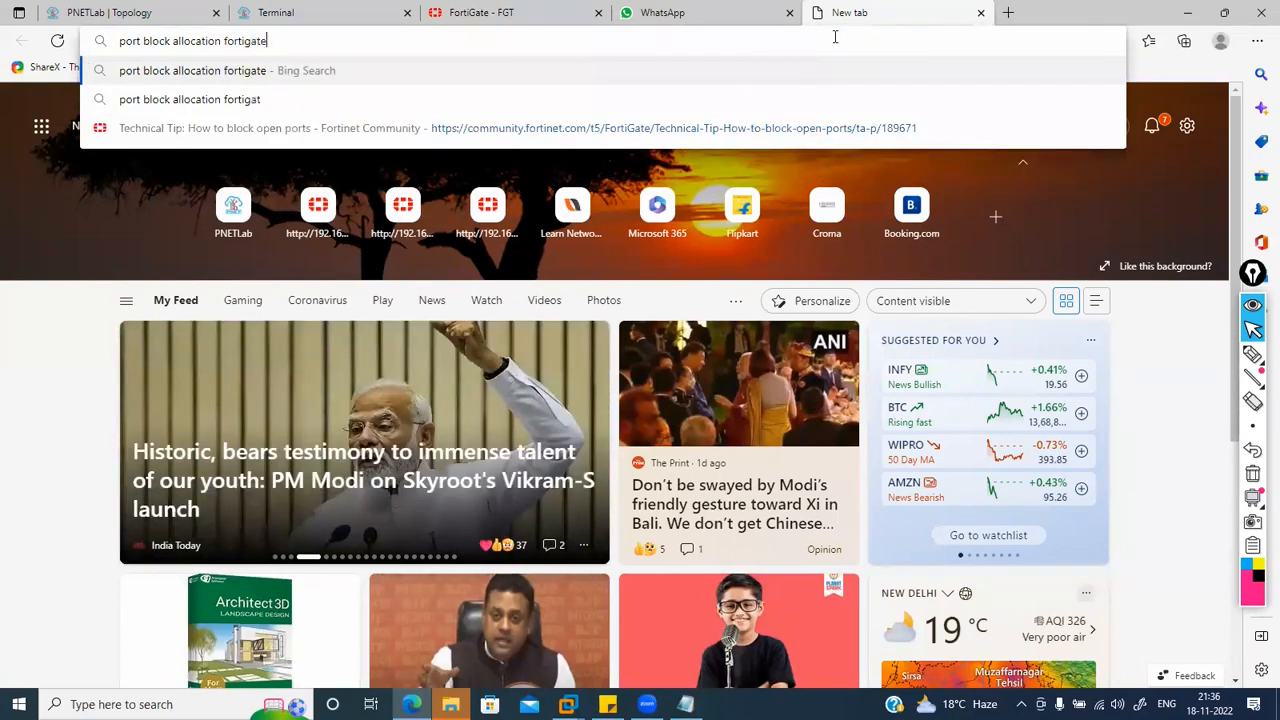
key("Return")
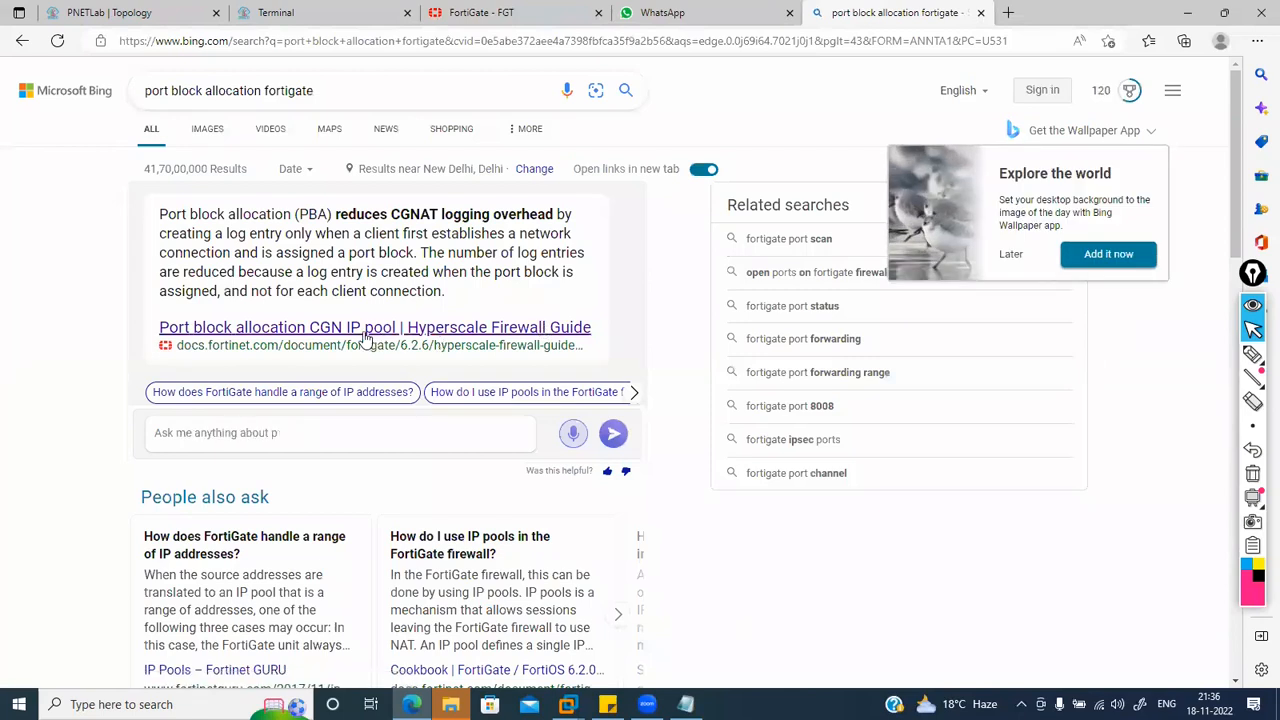
left_click(360, 336)
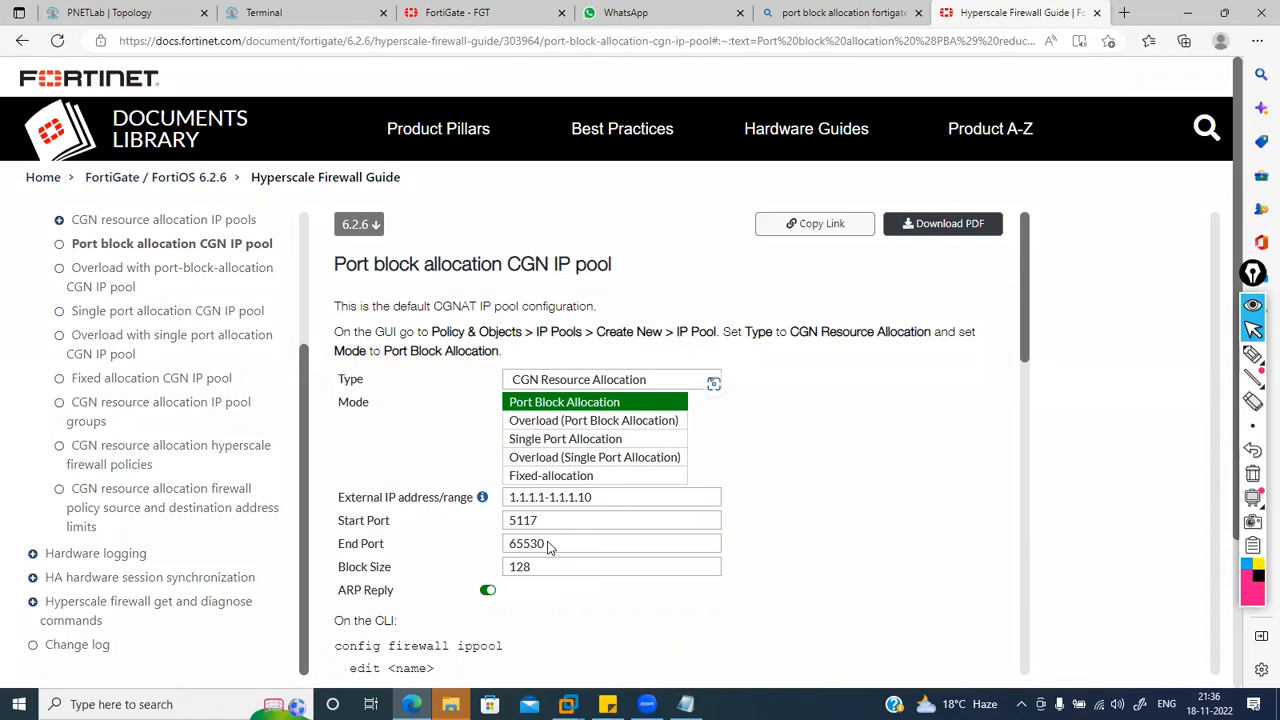
left_click(455, 12)
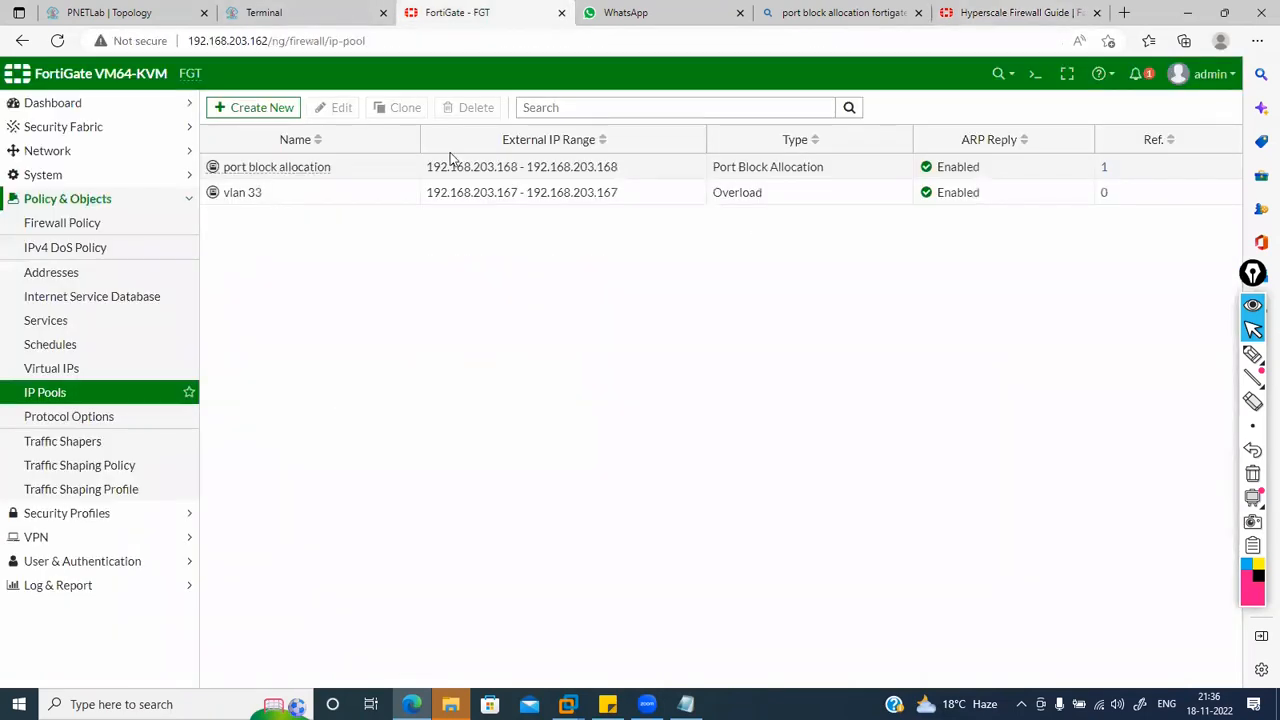
Step: Compare the port block allocation pool's Block Size with the guide's CLI settings, then leave the guide
double_click(363, 168)
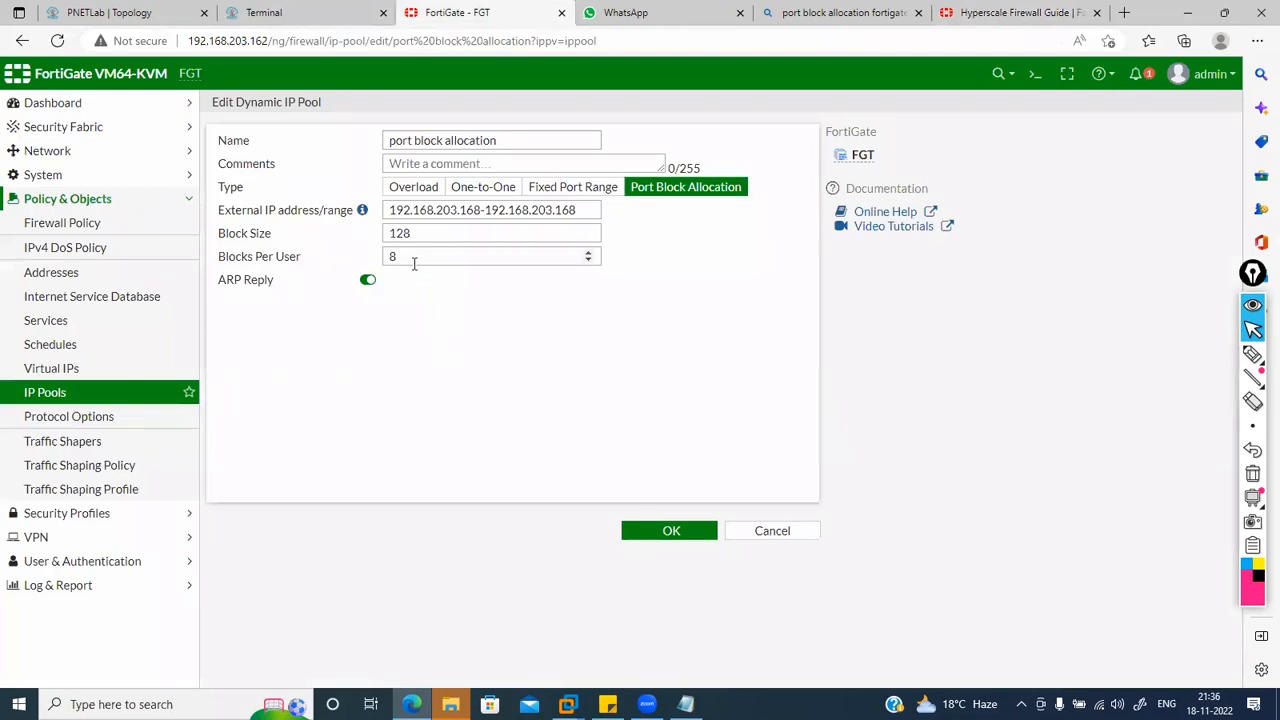
left_click(975, 7)
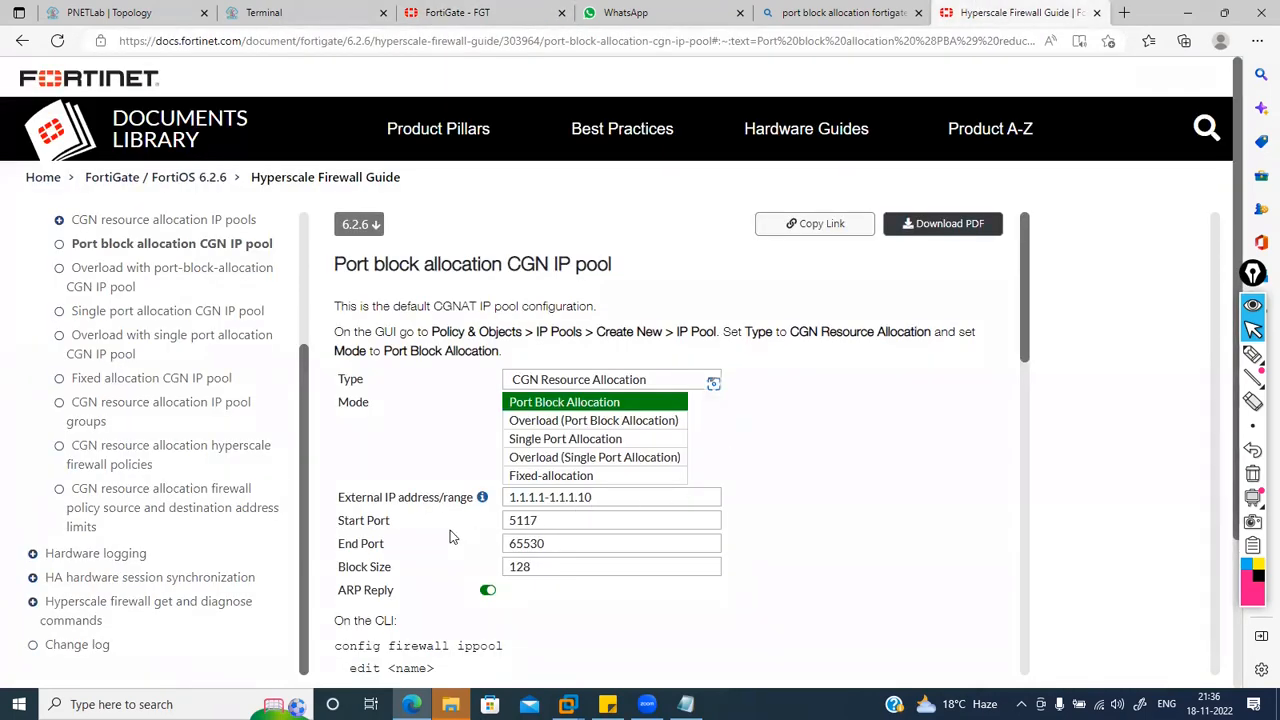
scroll(537, 543, "down", 1)
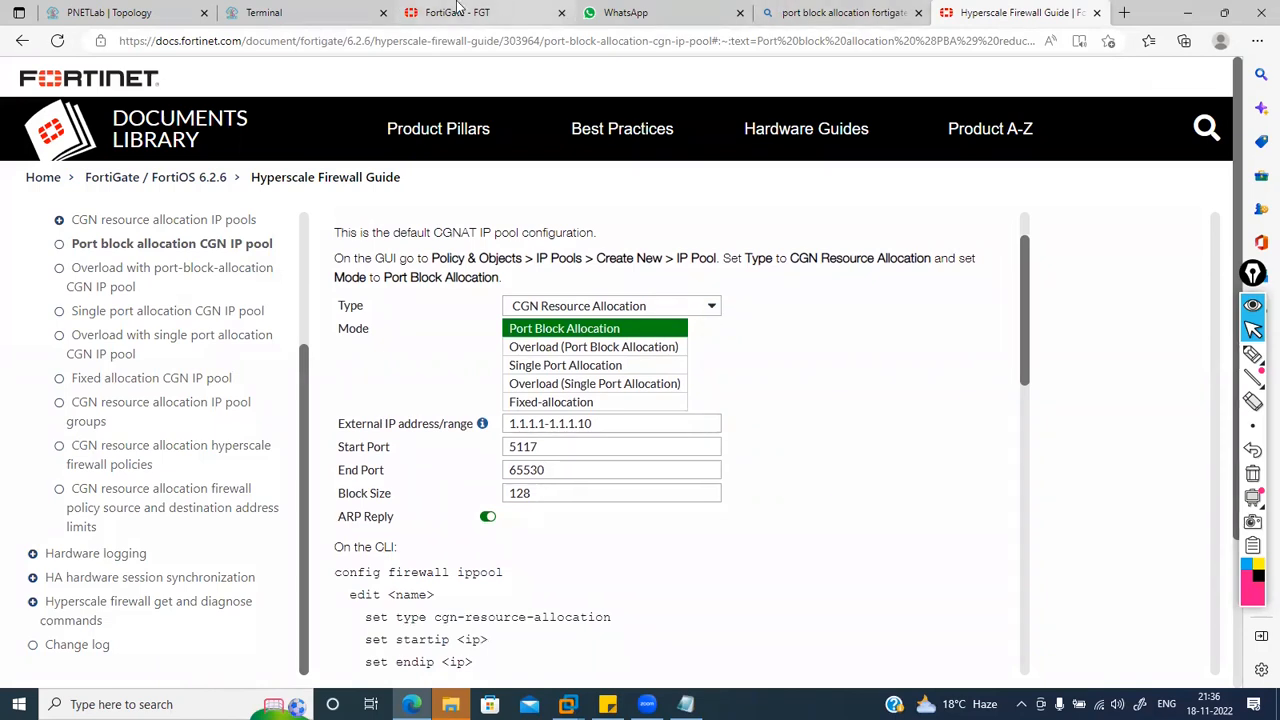
left_click(457, 12)
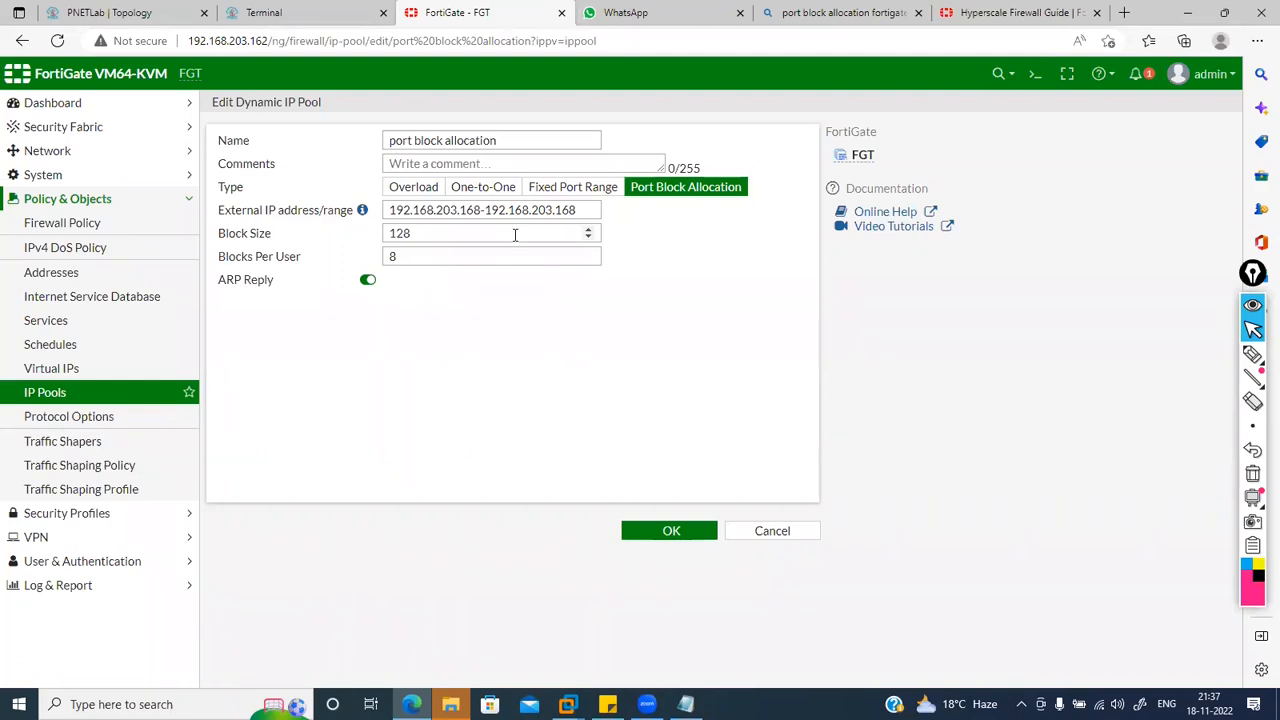
left_click(515, 234)
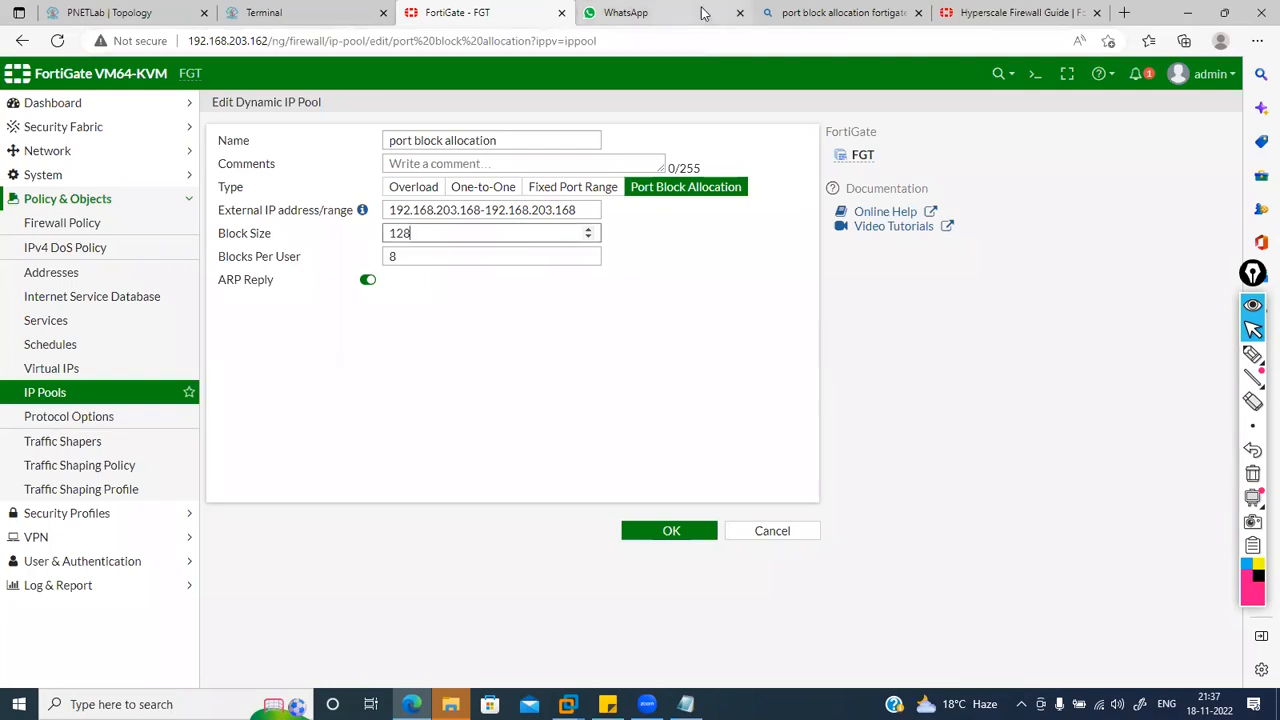
left_click(1035, 10)
scroll(737, 366, "down", 10)
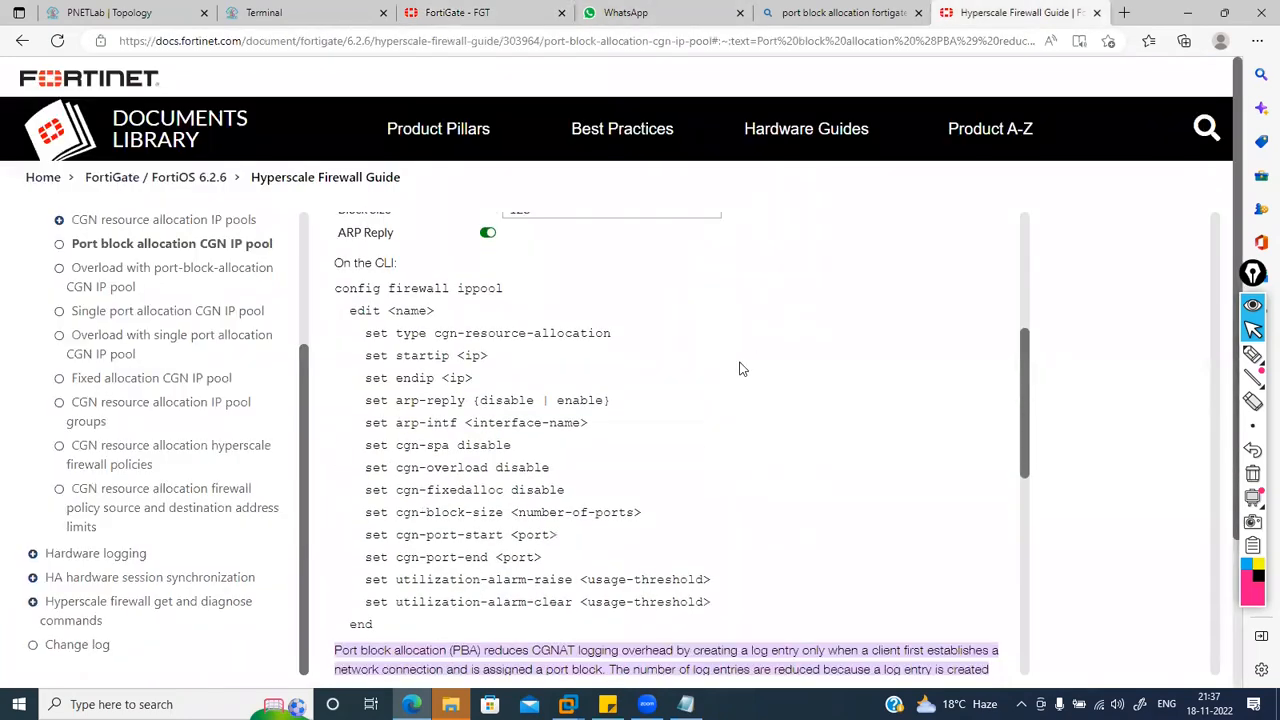
scroll(740, 369, "down", 1)
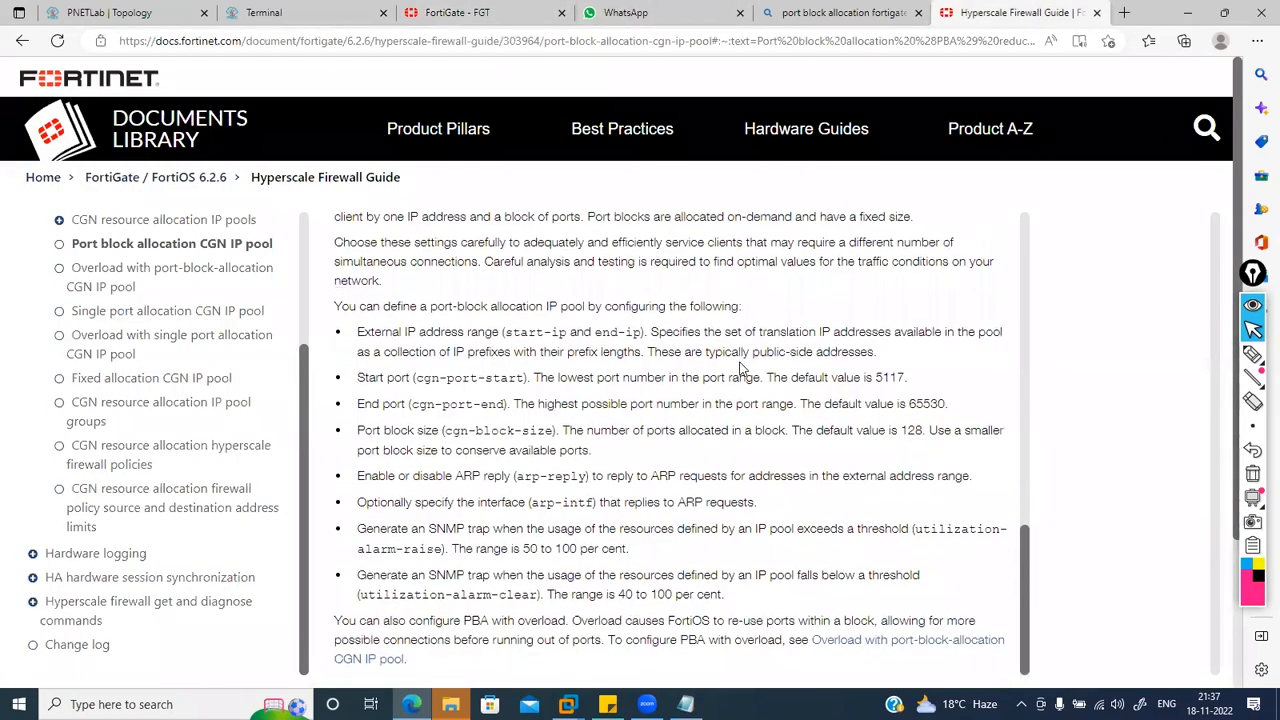
left_click(21, 41)
scroll(369, 560, "down", 6)
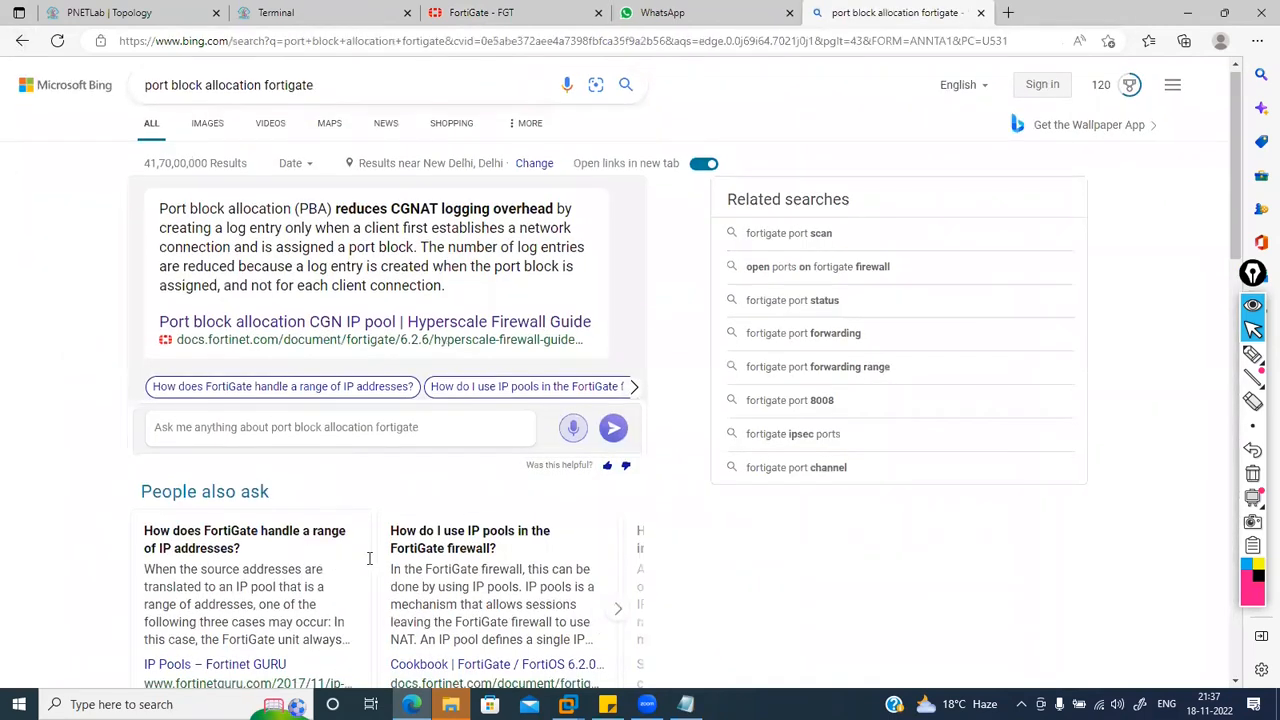
scroll(368, 571, "up", 3)
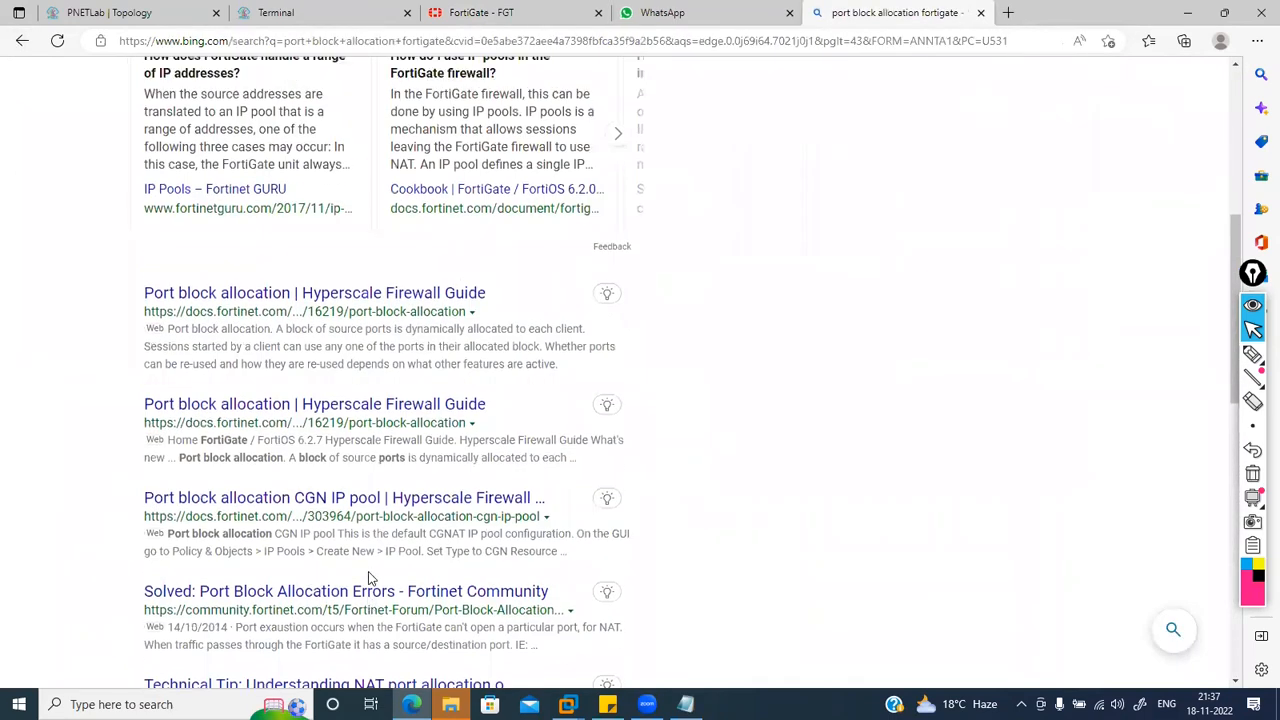
left_click(234, 291)
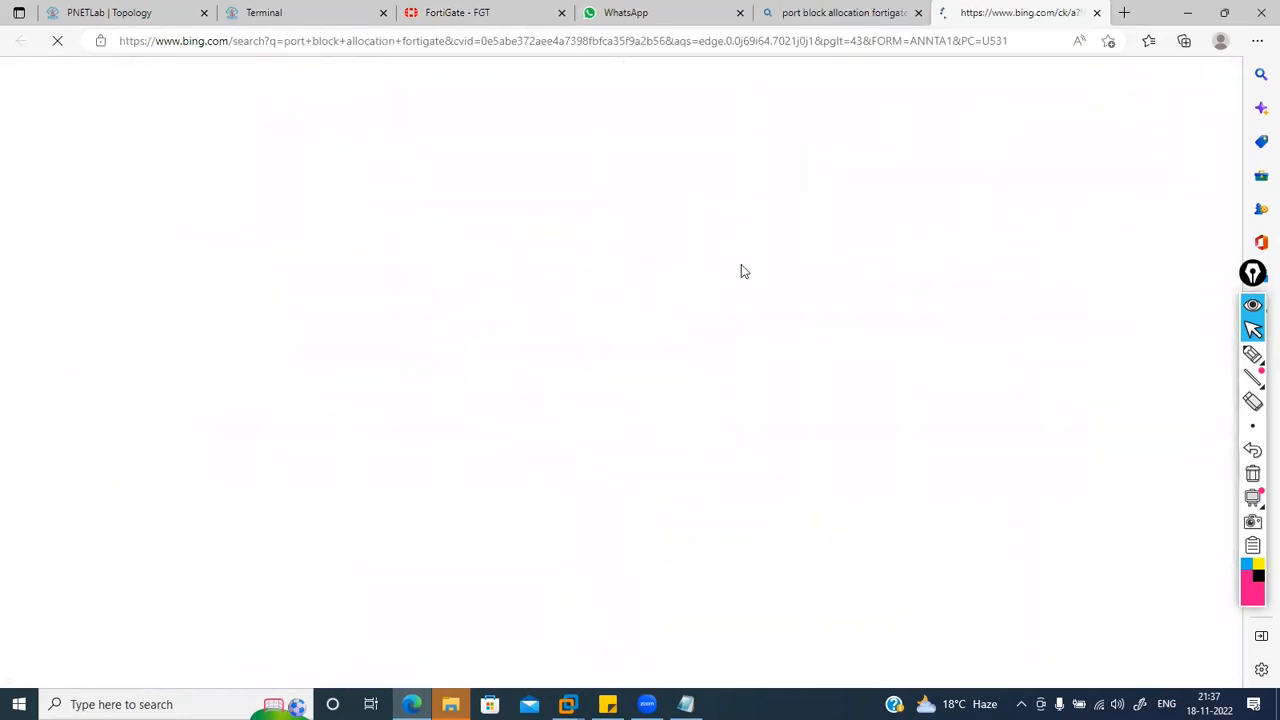
scroll(741, 271, "down", 3)
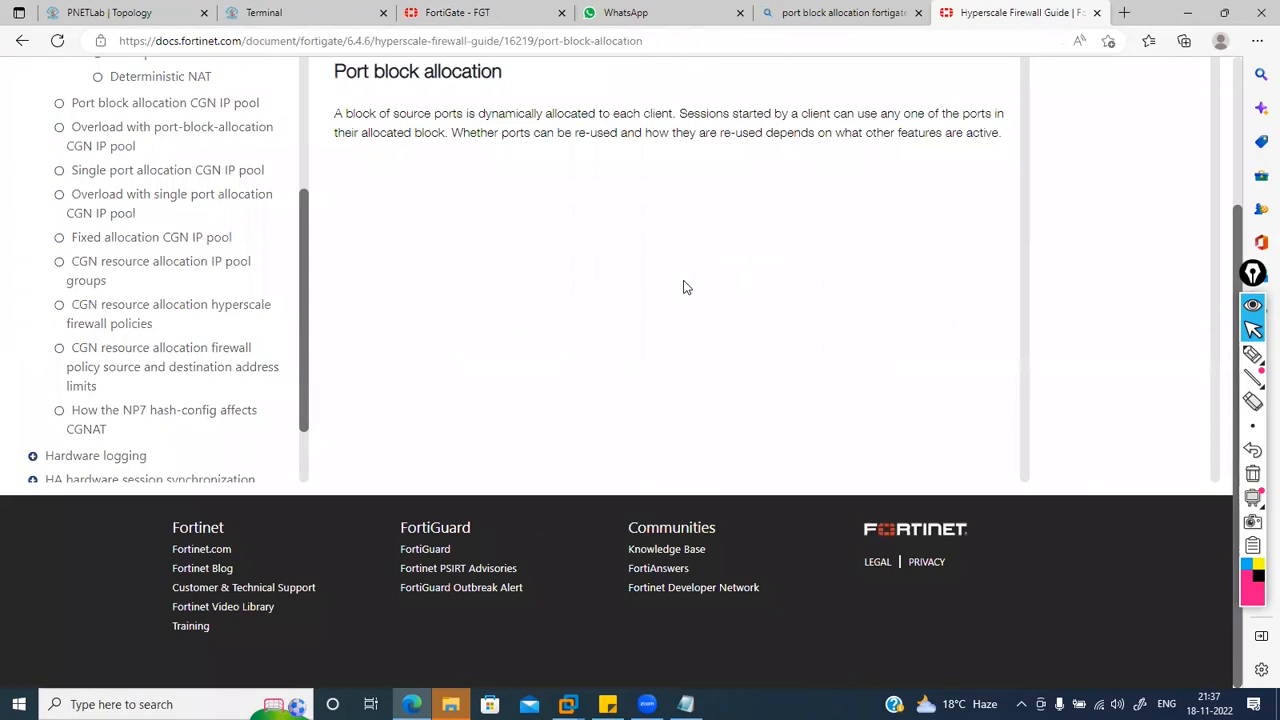
scroll(686, 287, "up", 2)
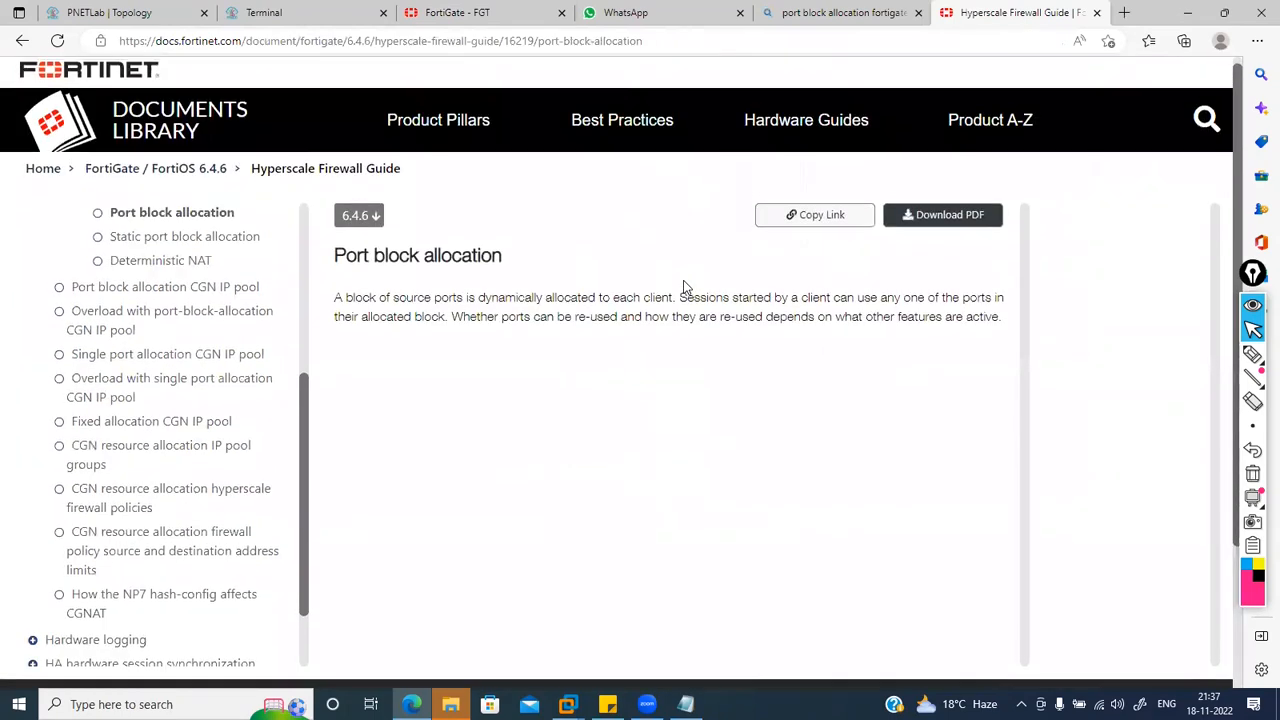
left_click(222, 240)
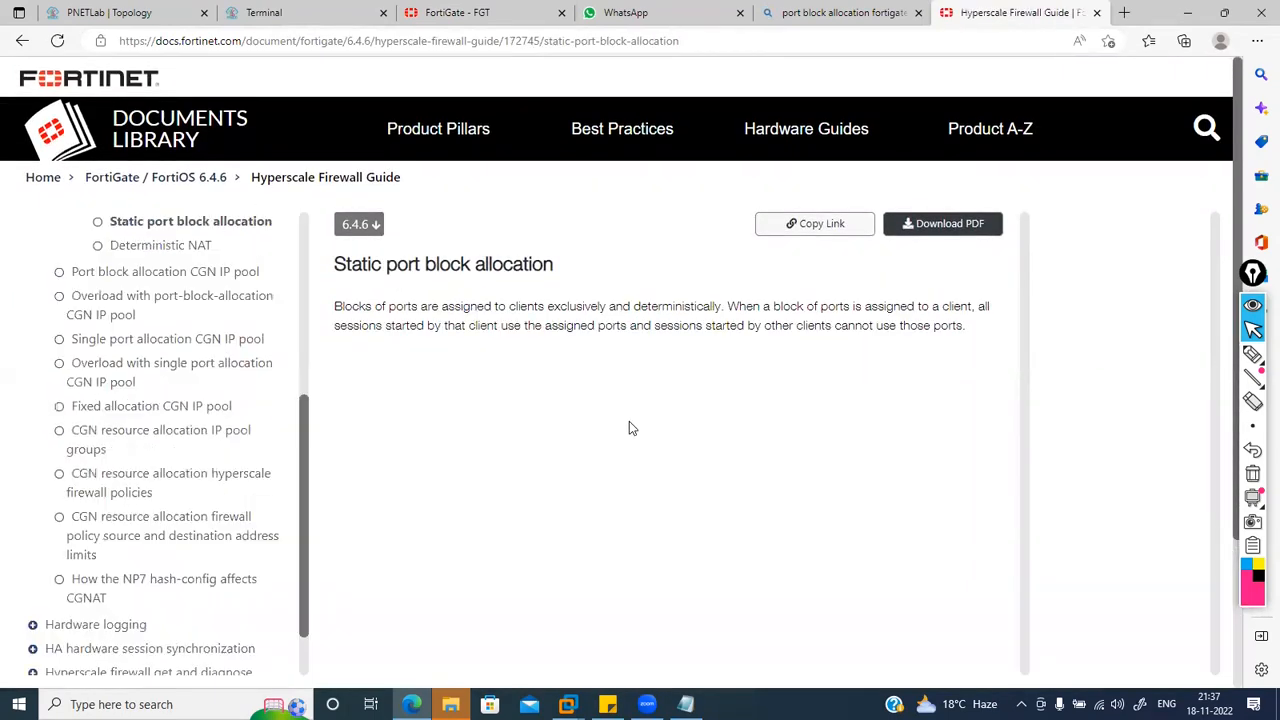
scroll(629, 421, "down", 2)
scroll(629, 421, "up", 2)
left_click(168, 280)
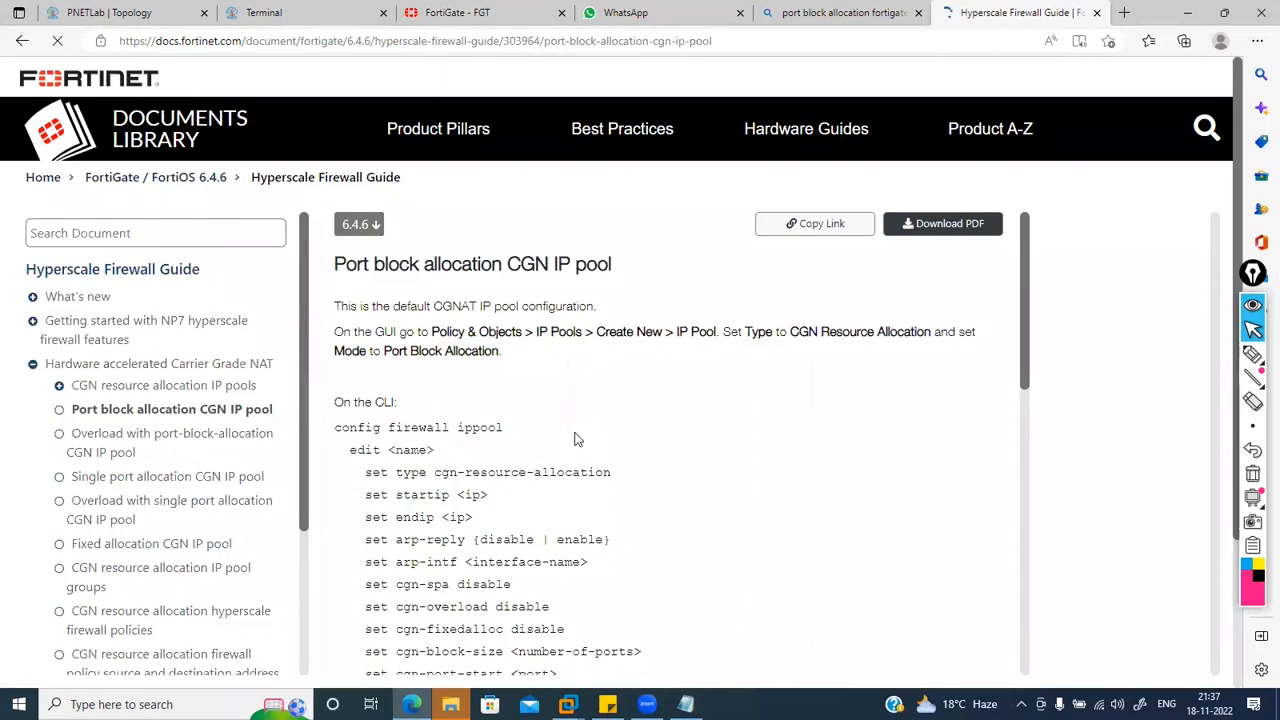
scroll(575, 437, "down", 5)
scroll(580, 428, "up", 3)
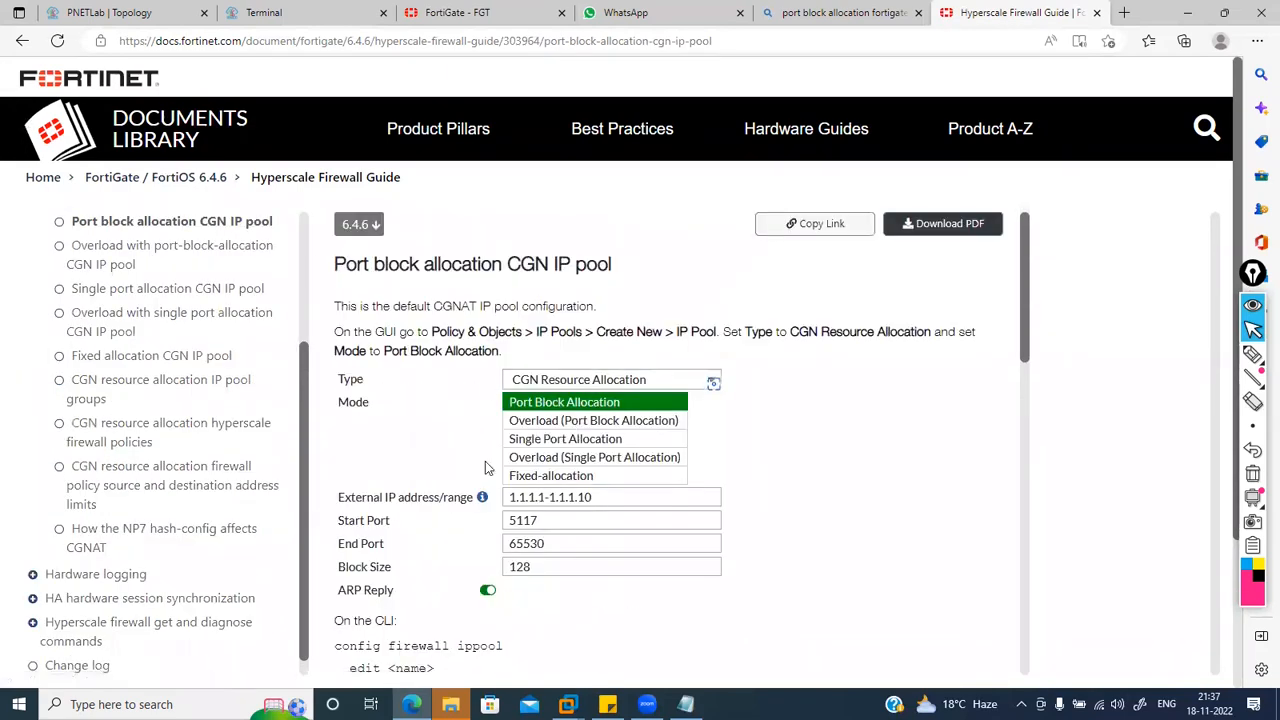
left_click(21, 42)
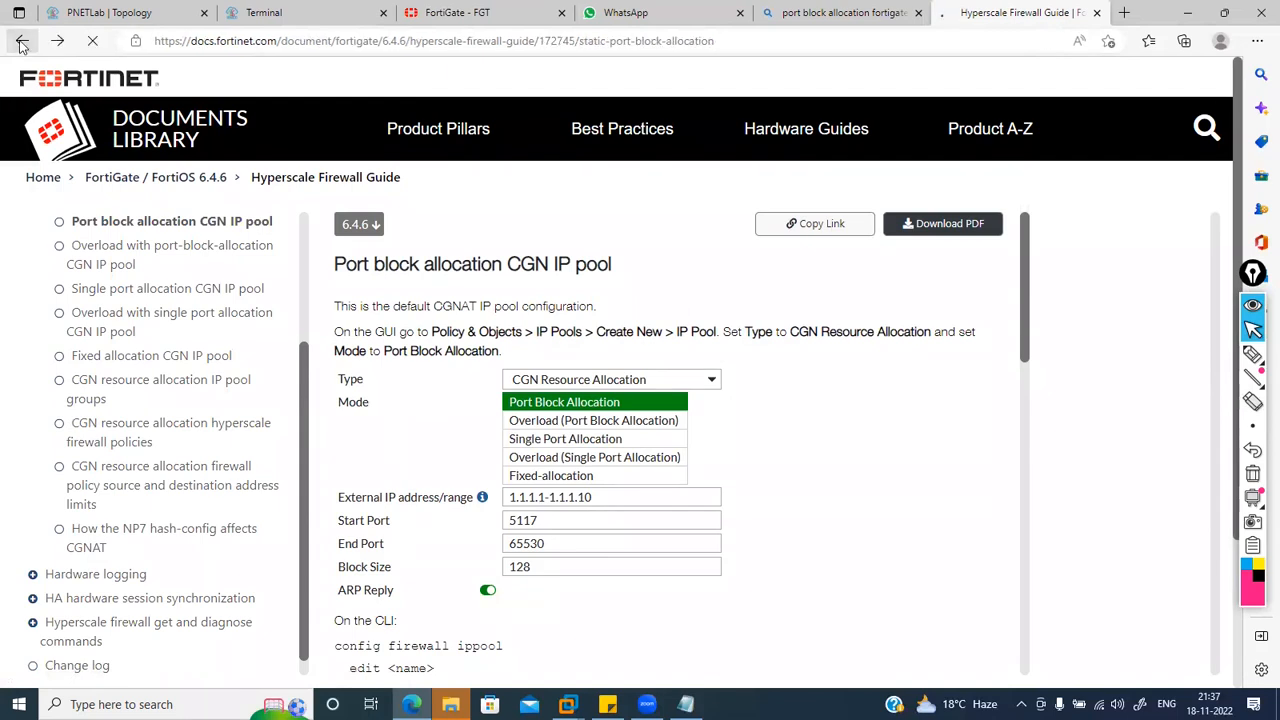
left_click(21, 42)
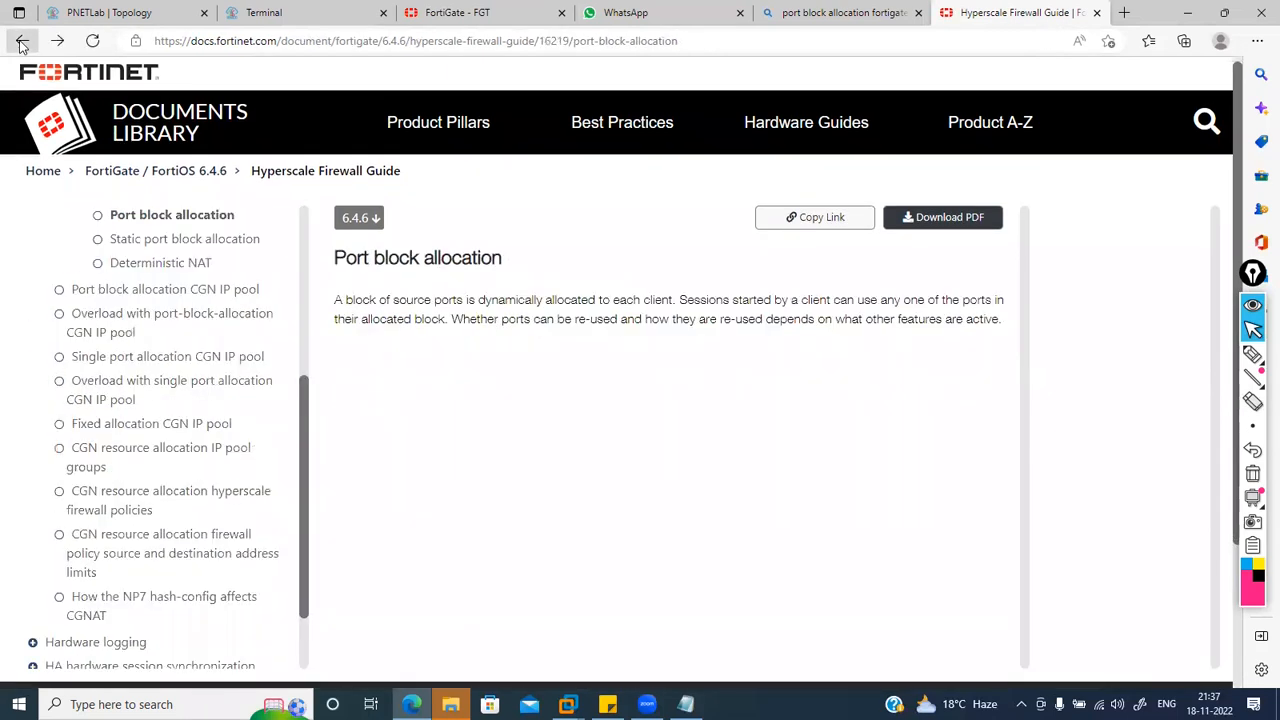
scroll(288, 376, "up", 3)
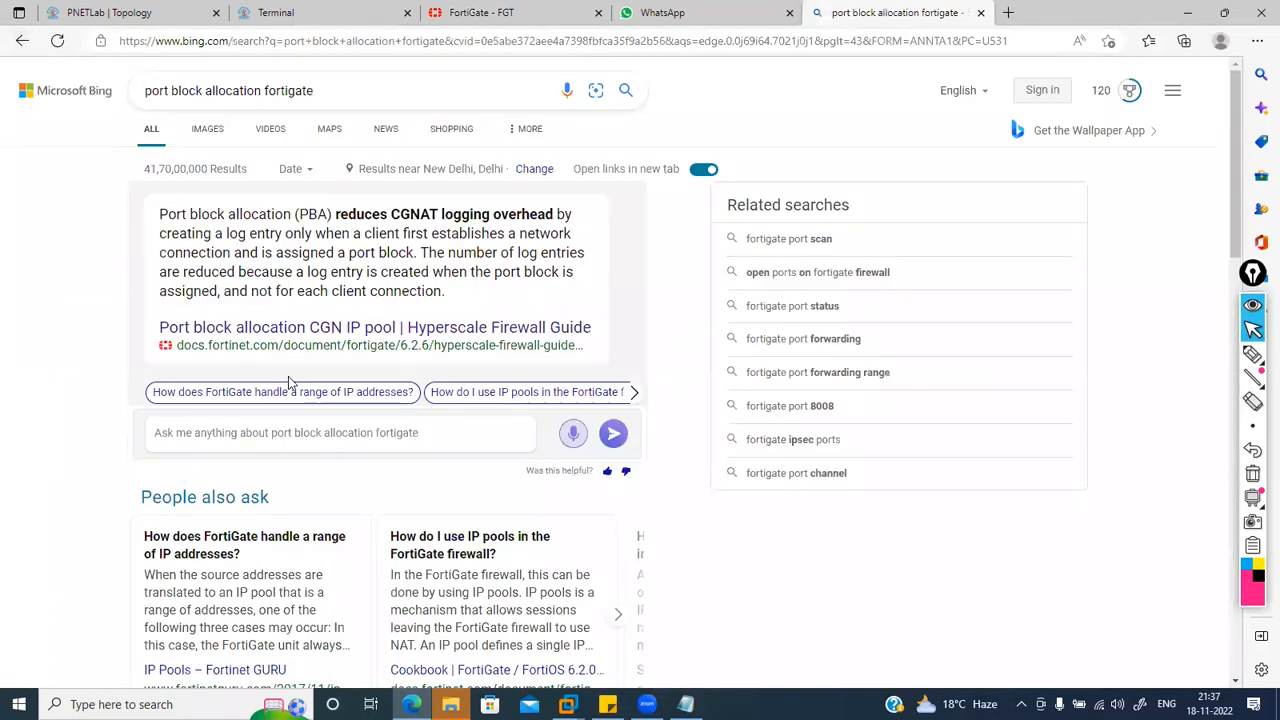
Step: Search 'port block allocation fortigate kb' and open the 'Solved: Port Block Allocation Errors' thread
left_click(322, 98)
type("kb")
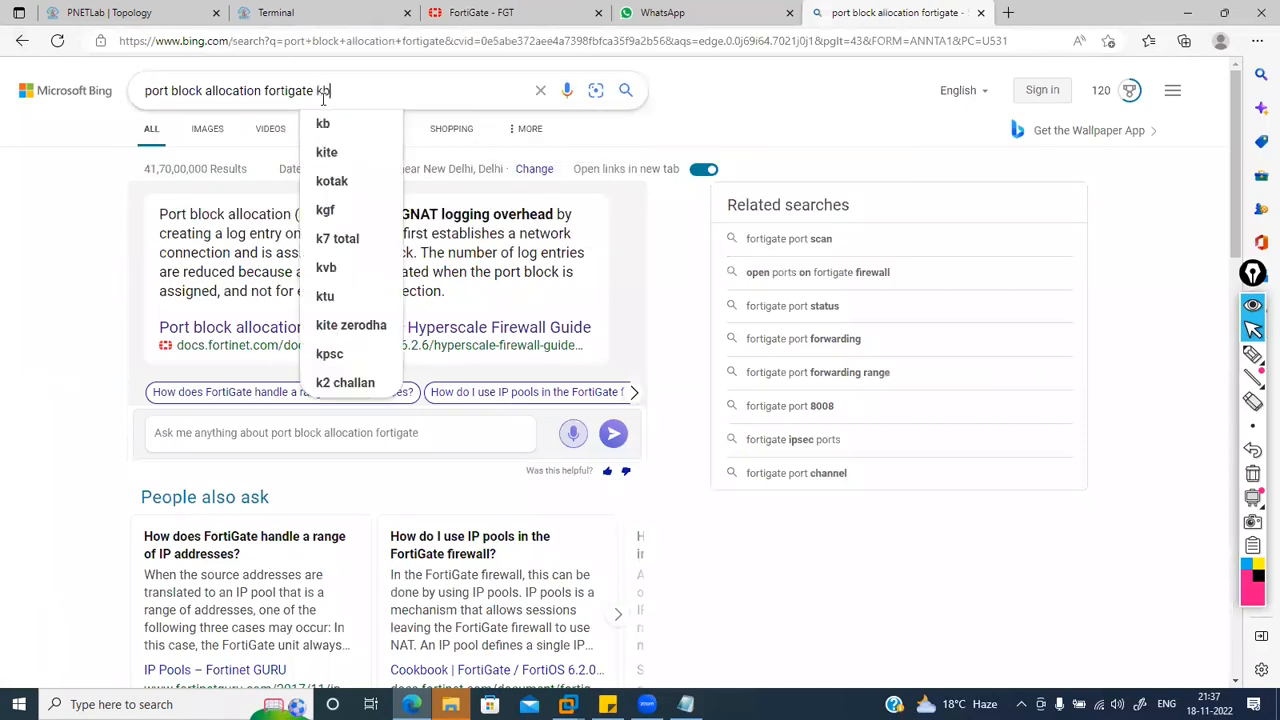
key("Return")
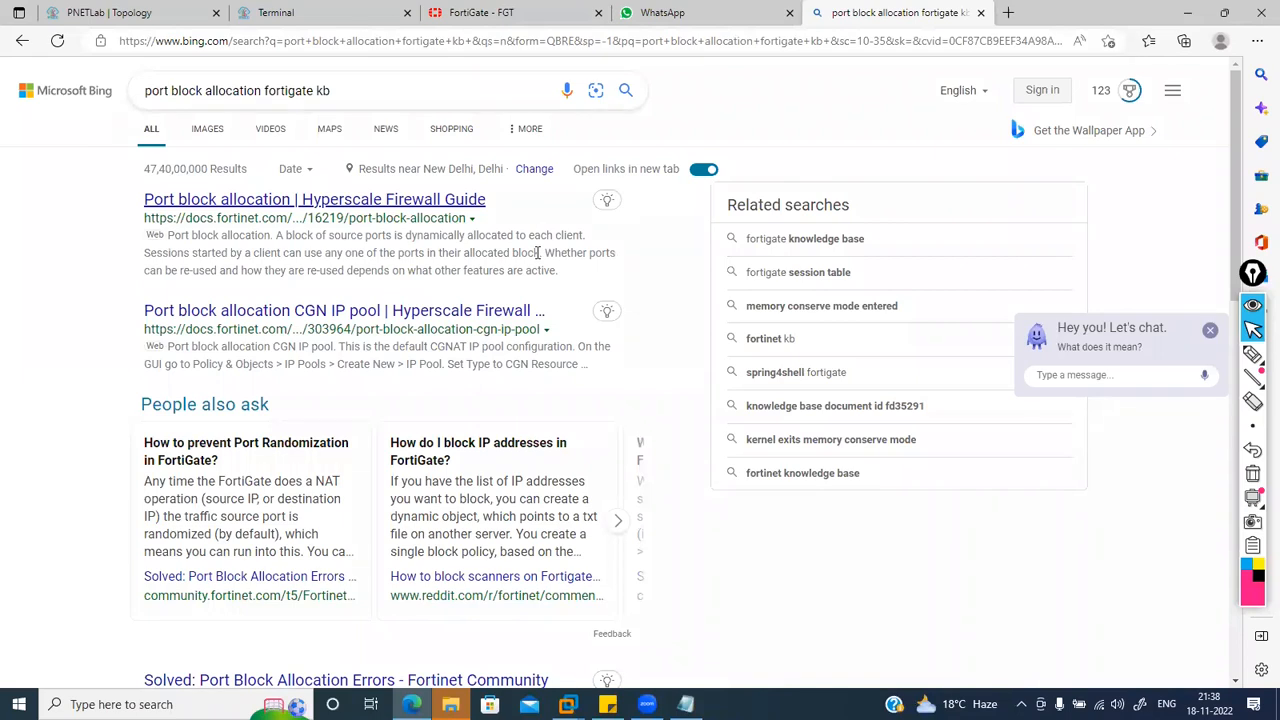
scroll(538, 253, "down", 4)
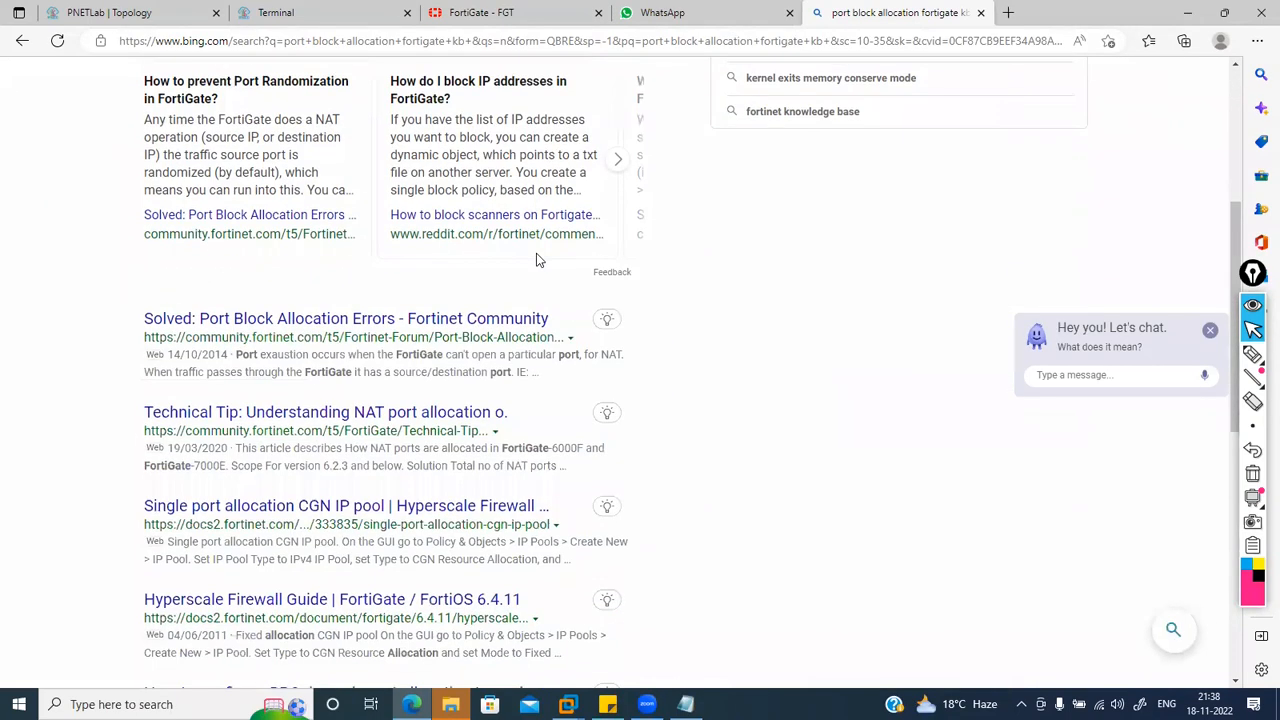
left_click(362, 320)
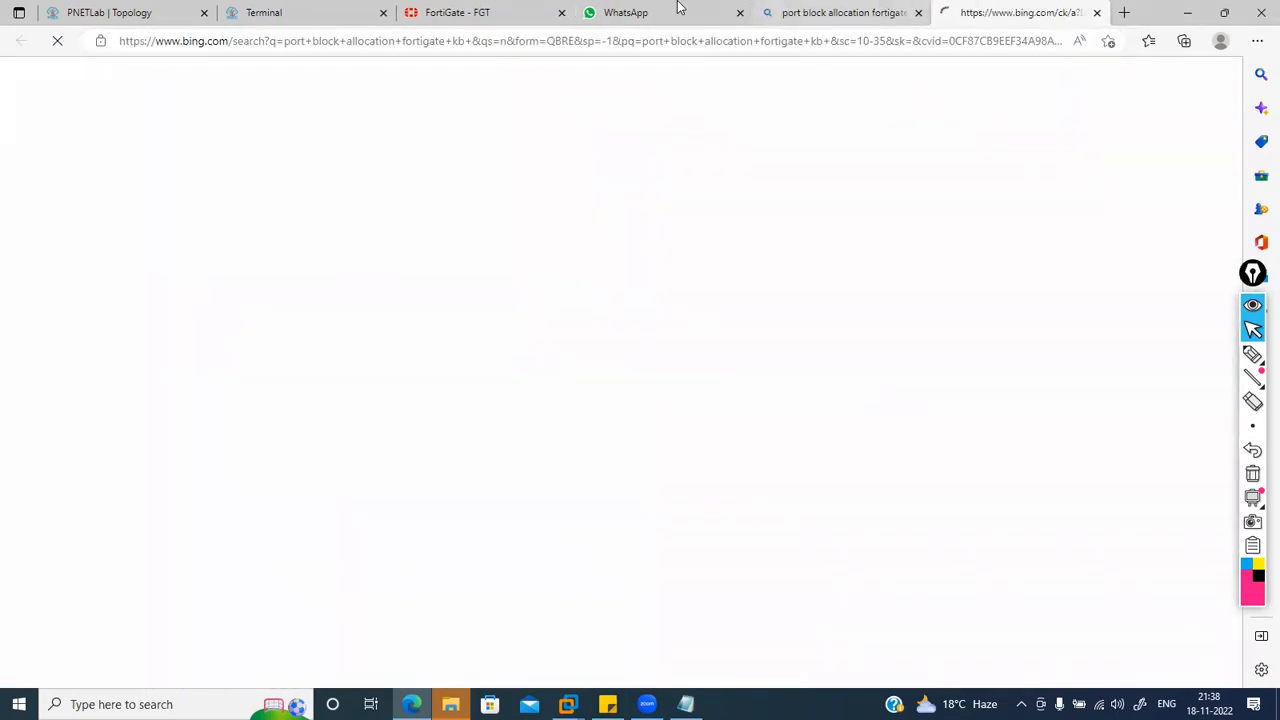
left_click(503, 10)
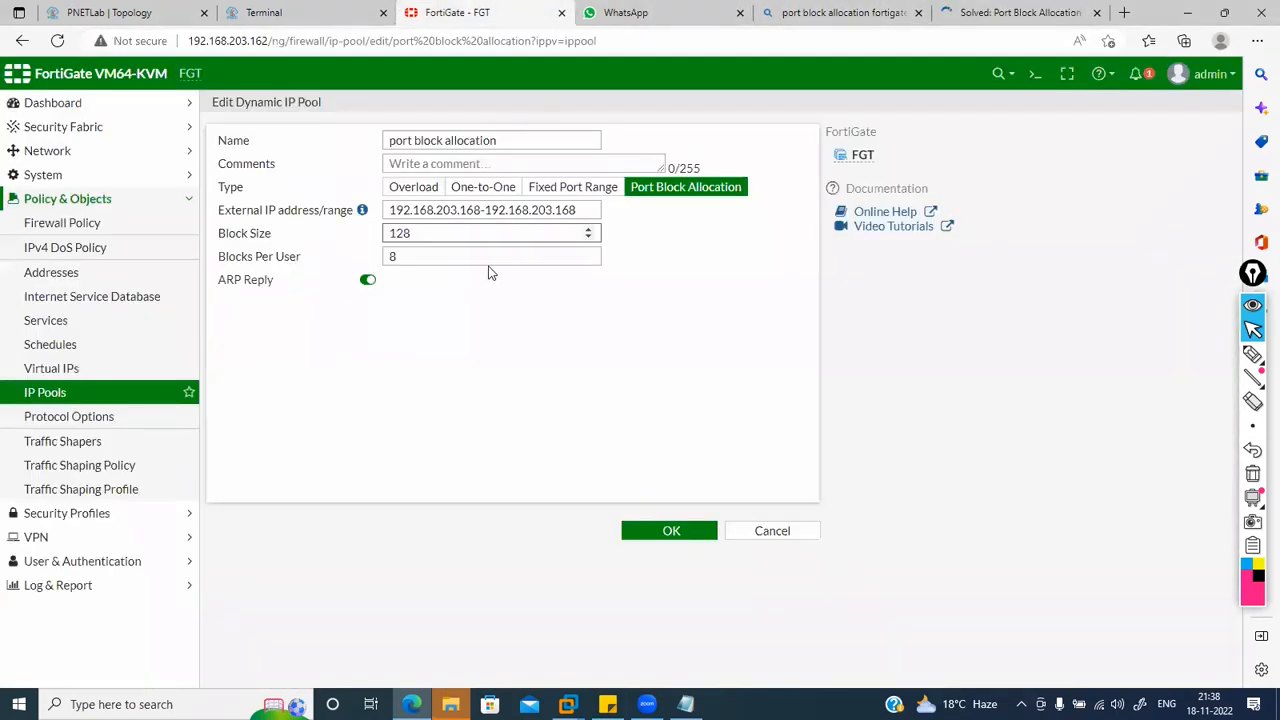
Step: Change the pool's Block Size from 128 to 64 and Blocks Per User from 8 to 1, then save
left_click_drag(411, 233, 385, 233)
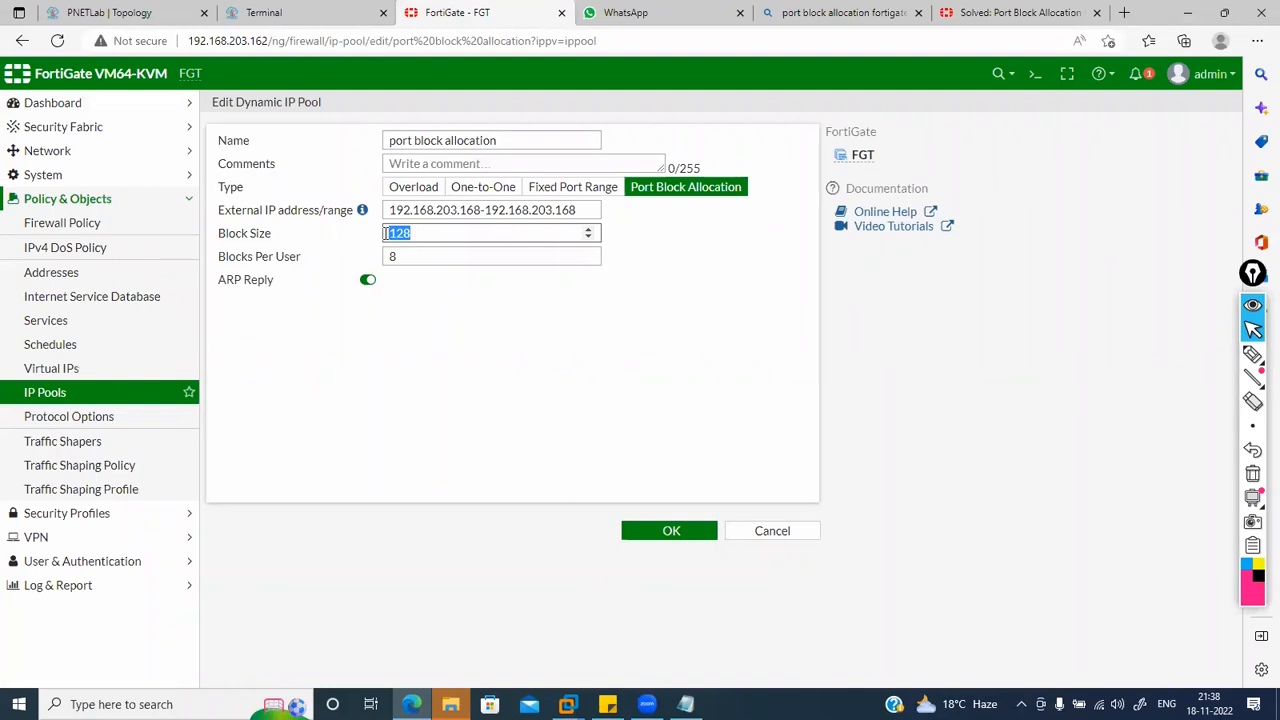
key("BackSpace")
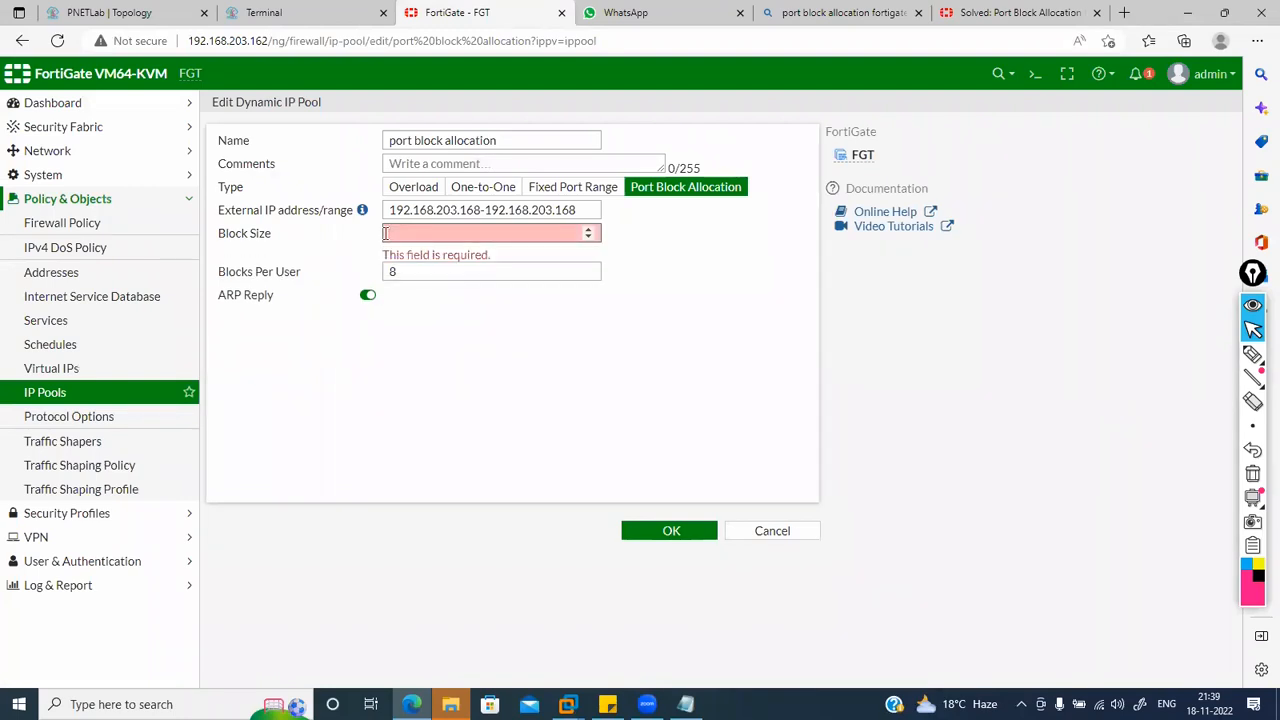
type("2")
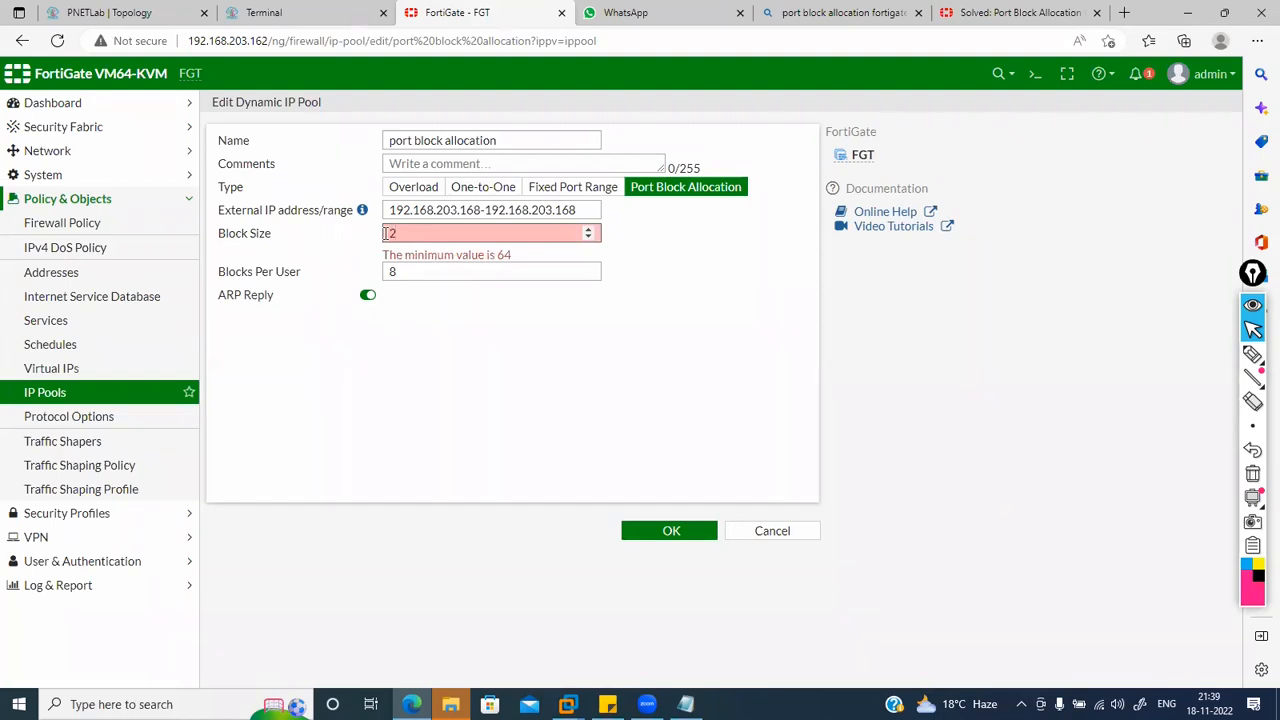
key("BackSpace")
type("64")
key("Tab")
key("BackSpace")
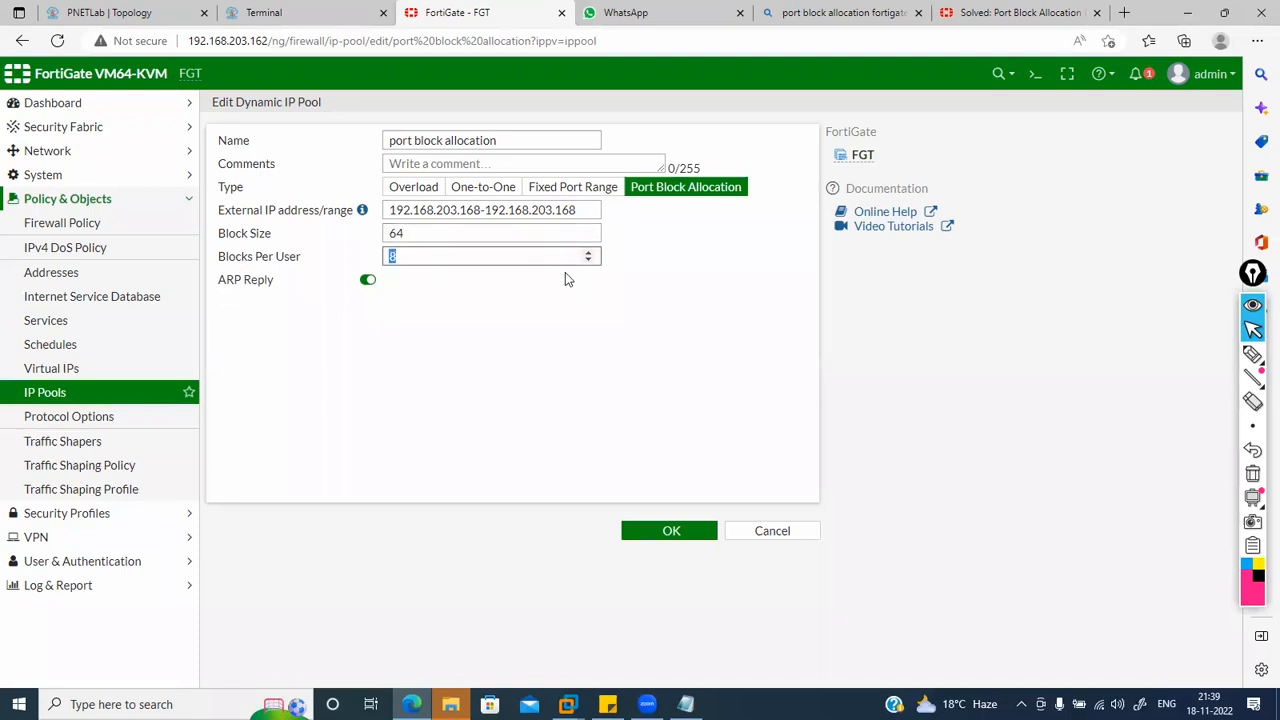
type("1")
left_click(513, 343)
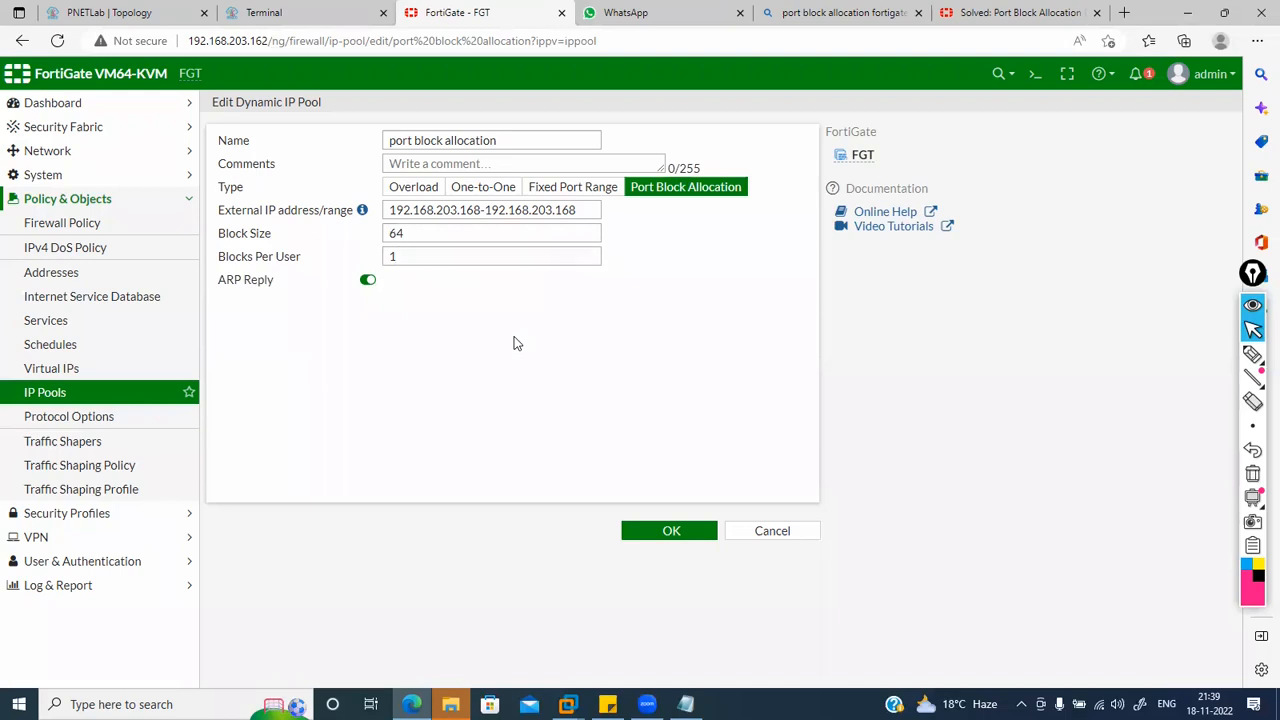
left_click(647, 531)
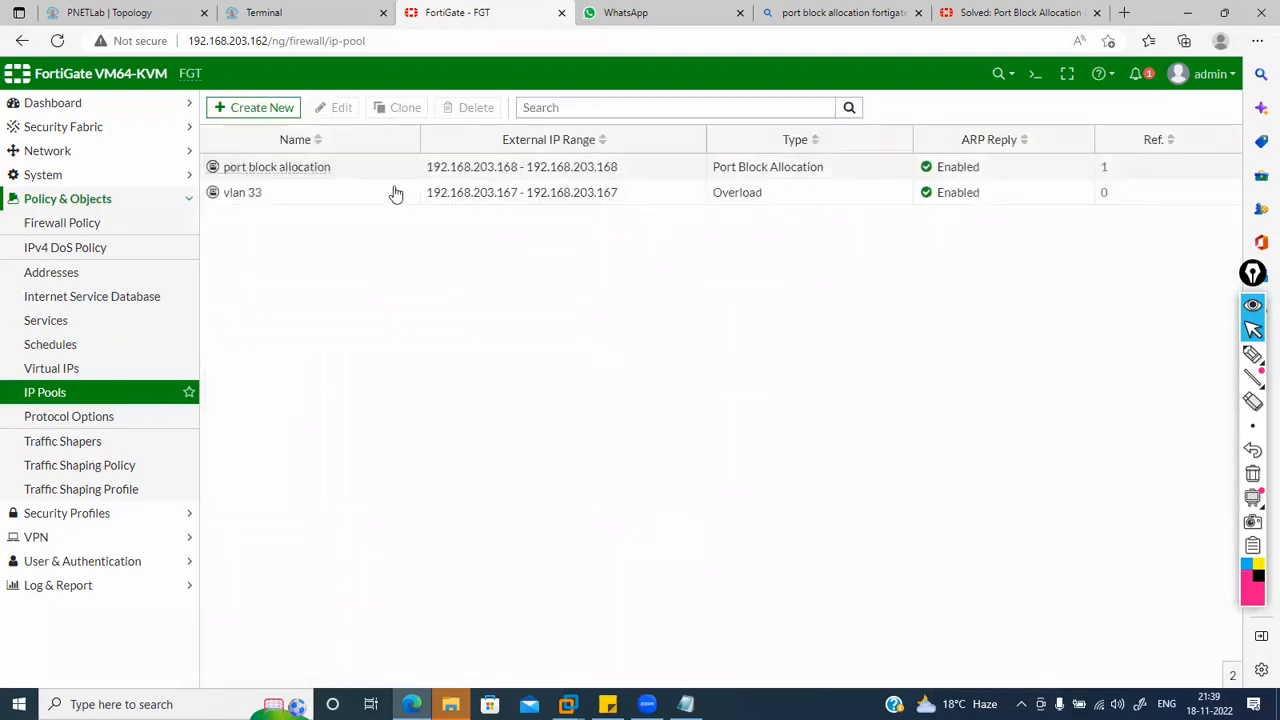
Step: Reopen the port block allocation pool, close it, and go to the empty Virtual IPs page
double_click(368, 171)
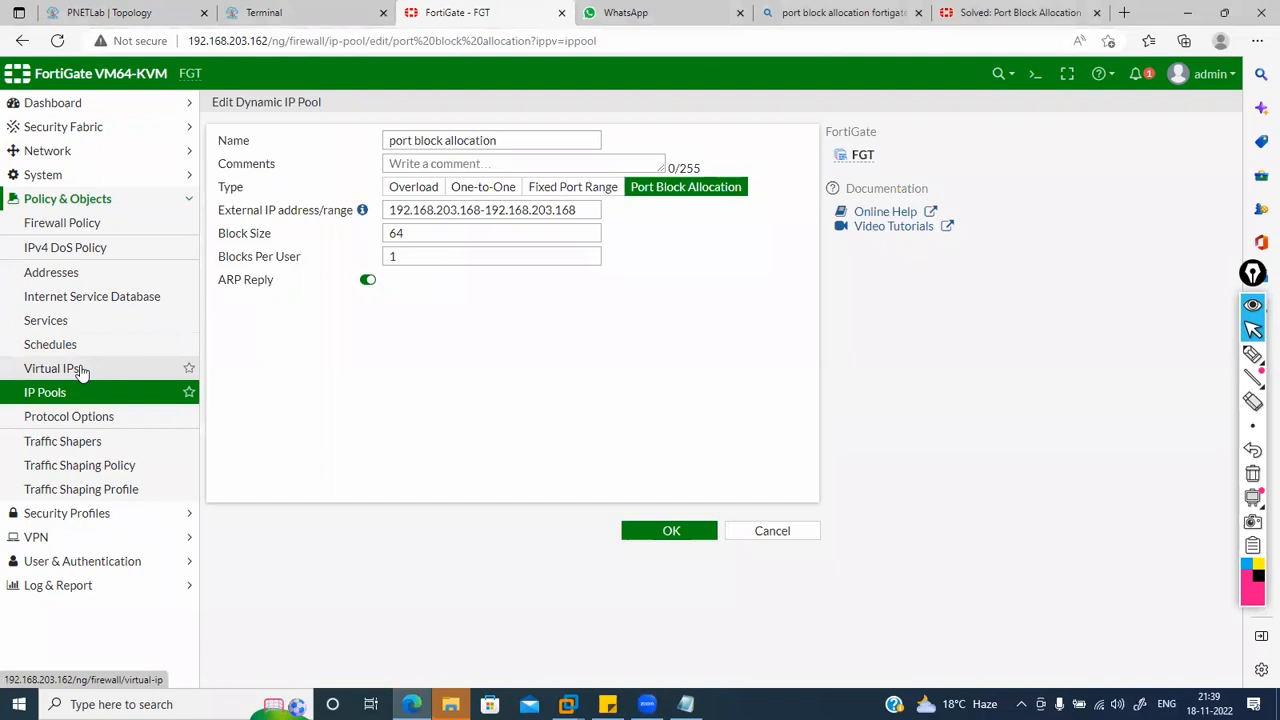
left_click(64, 394)
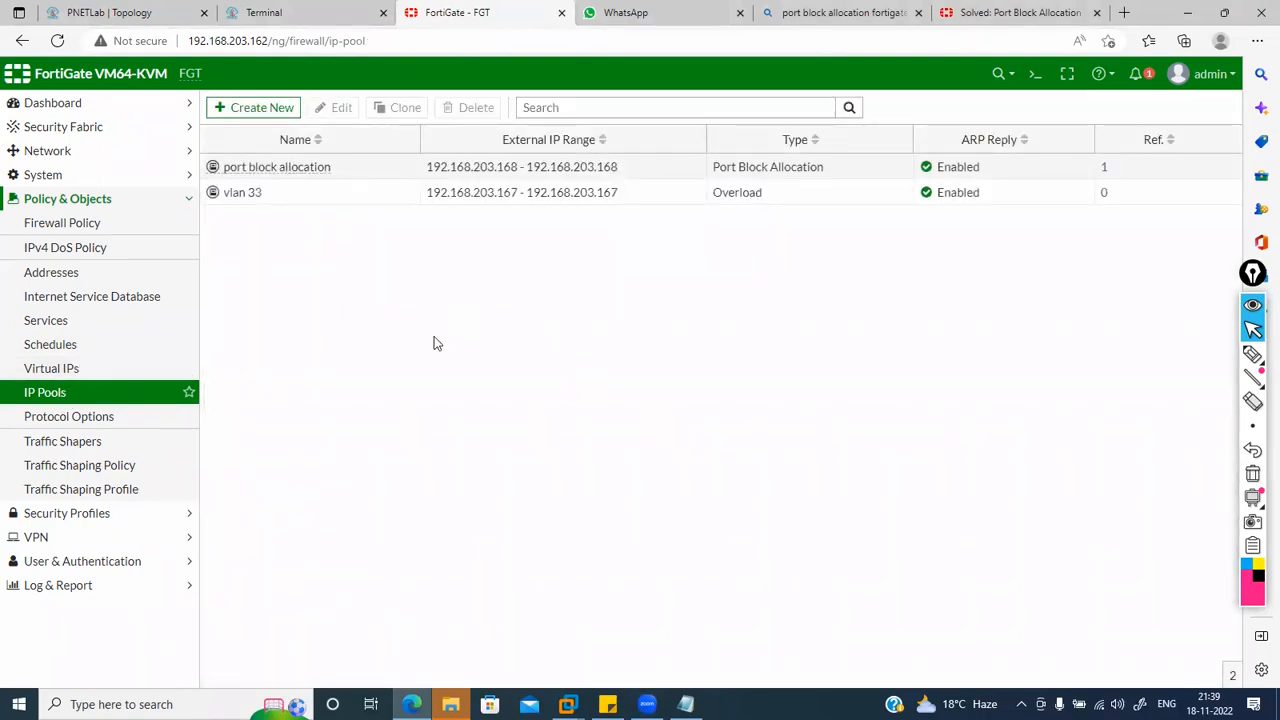
left_click(53, 378)
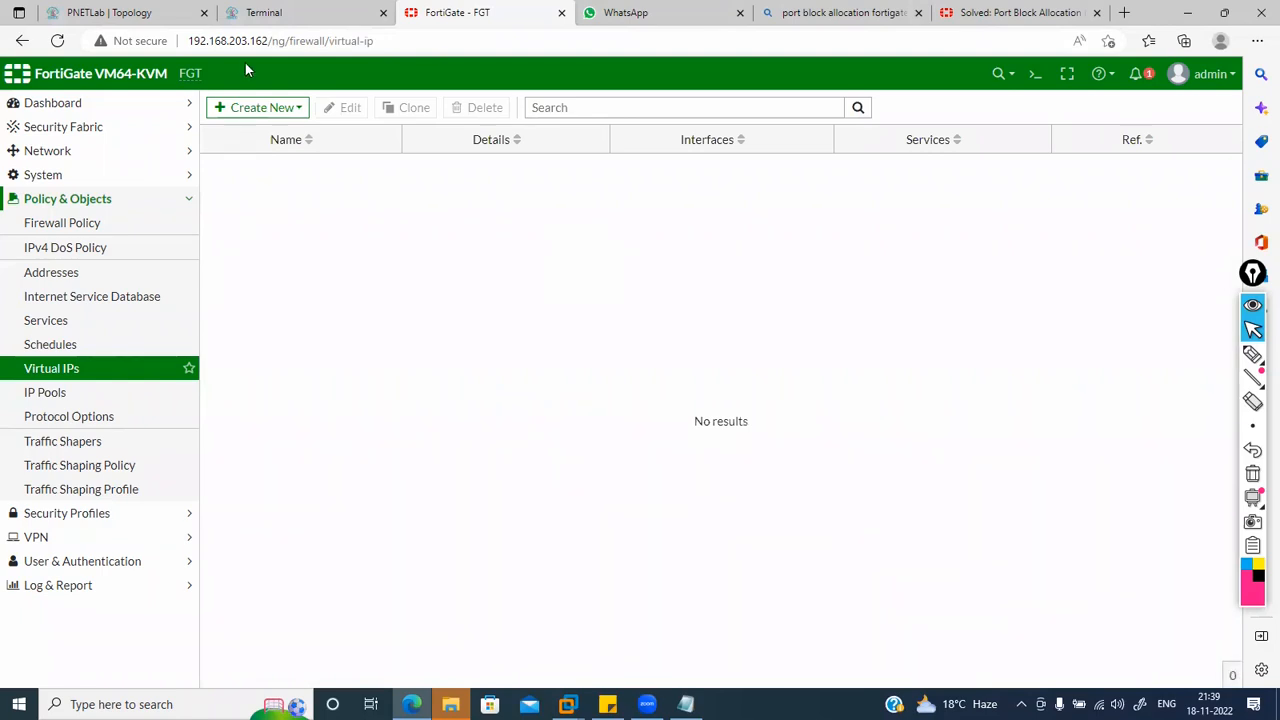
Step: Create a new virtual IP named Destination-NAT-RDP, then switch to the PNETLab topology
left_click(265, 108)
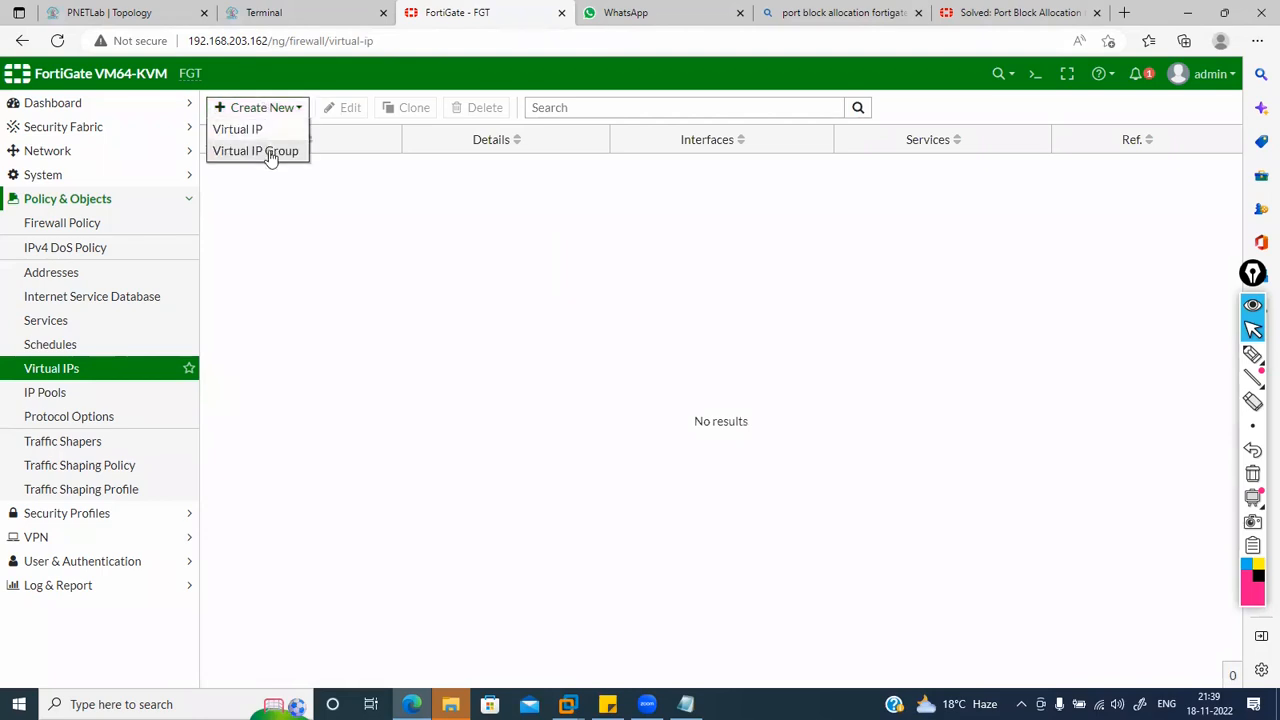
left_click(253, 128)
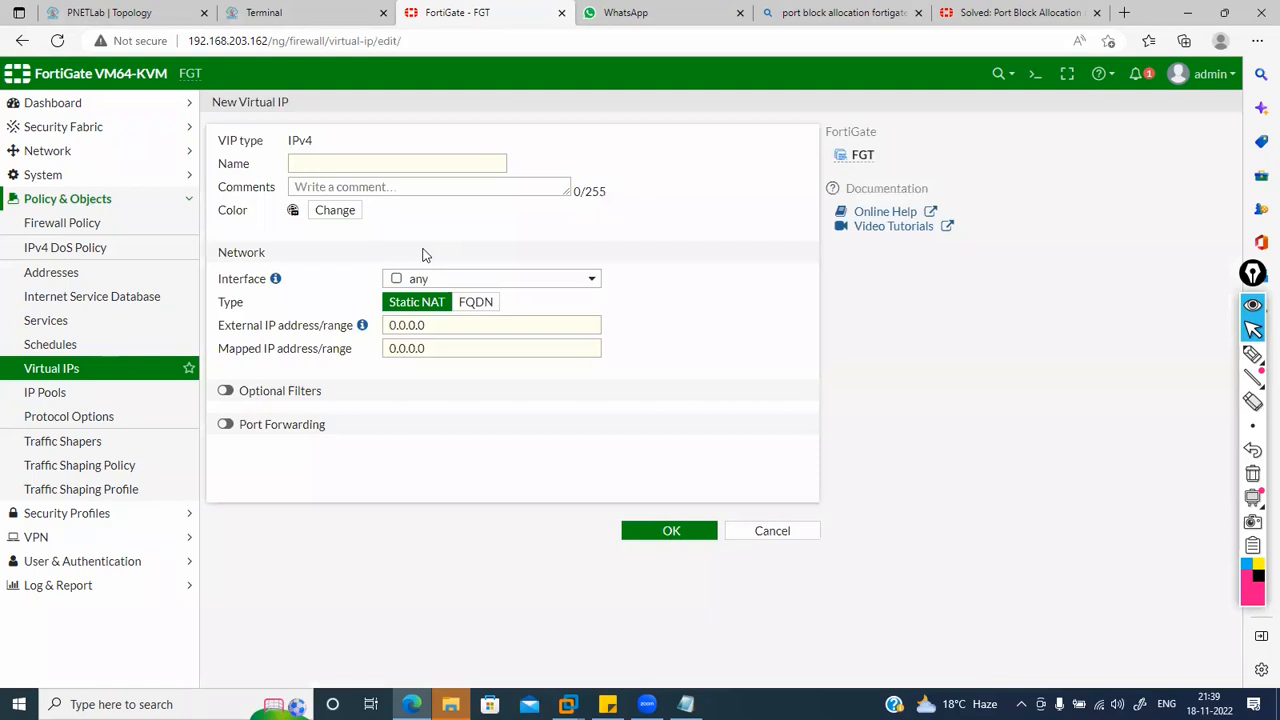
left_click(361, 170)
type("De")
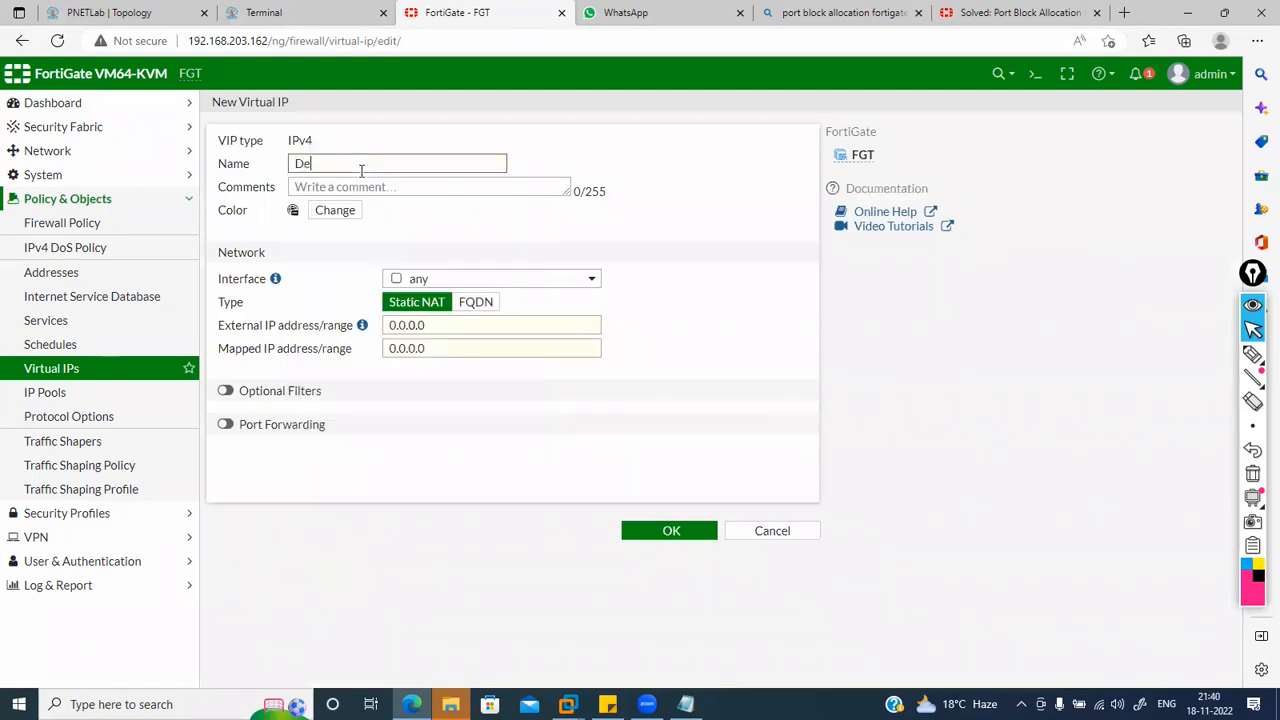
type("stination-NAT-RDP")
left_click(176, 12)
Step: Add a Virtual PC (VPCS) node to the lab and drag it near the top of the diagram
right_click(421, 156)
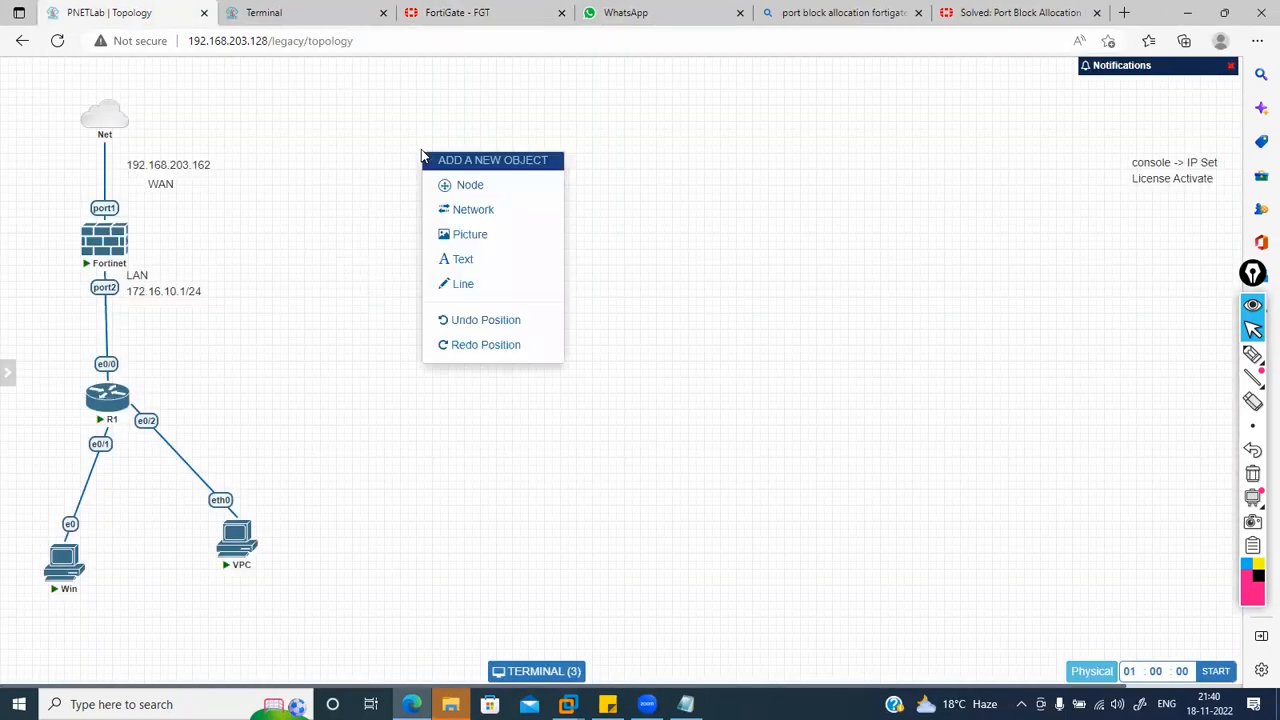
left_click(457, 183)
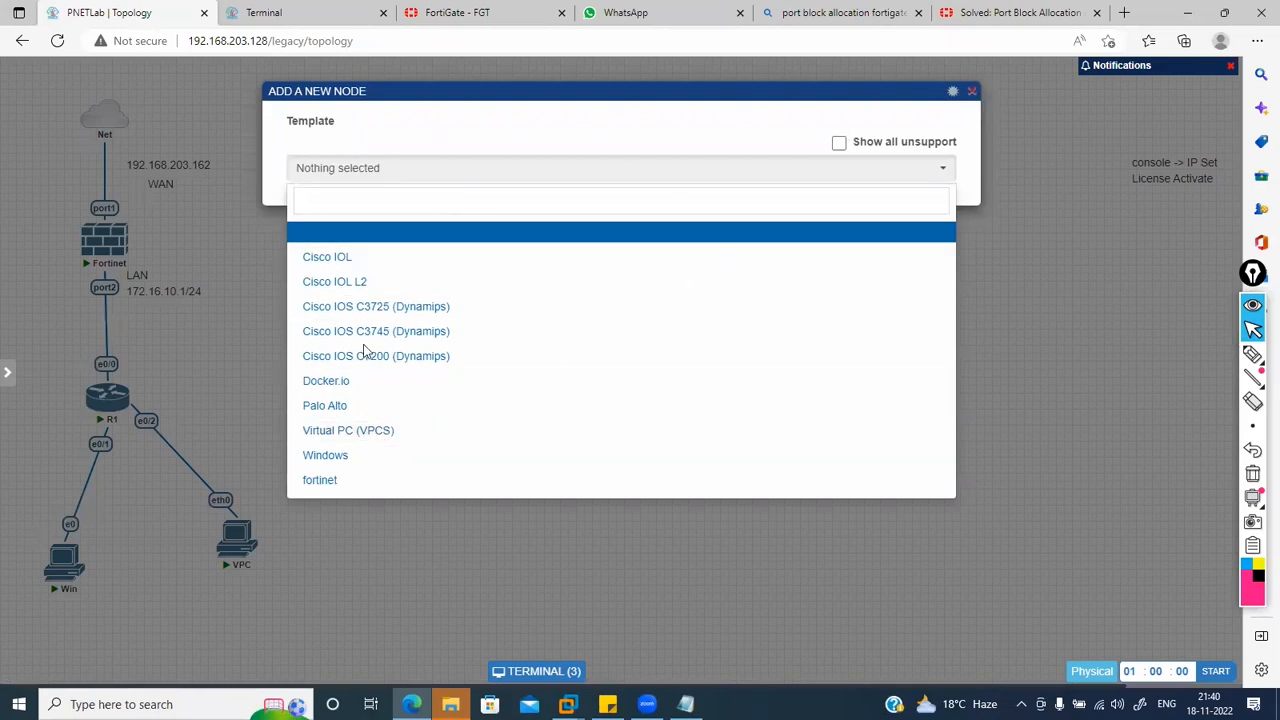
type("vp")
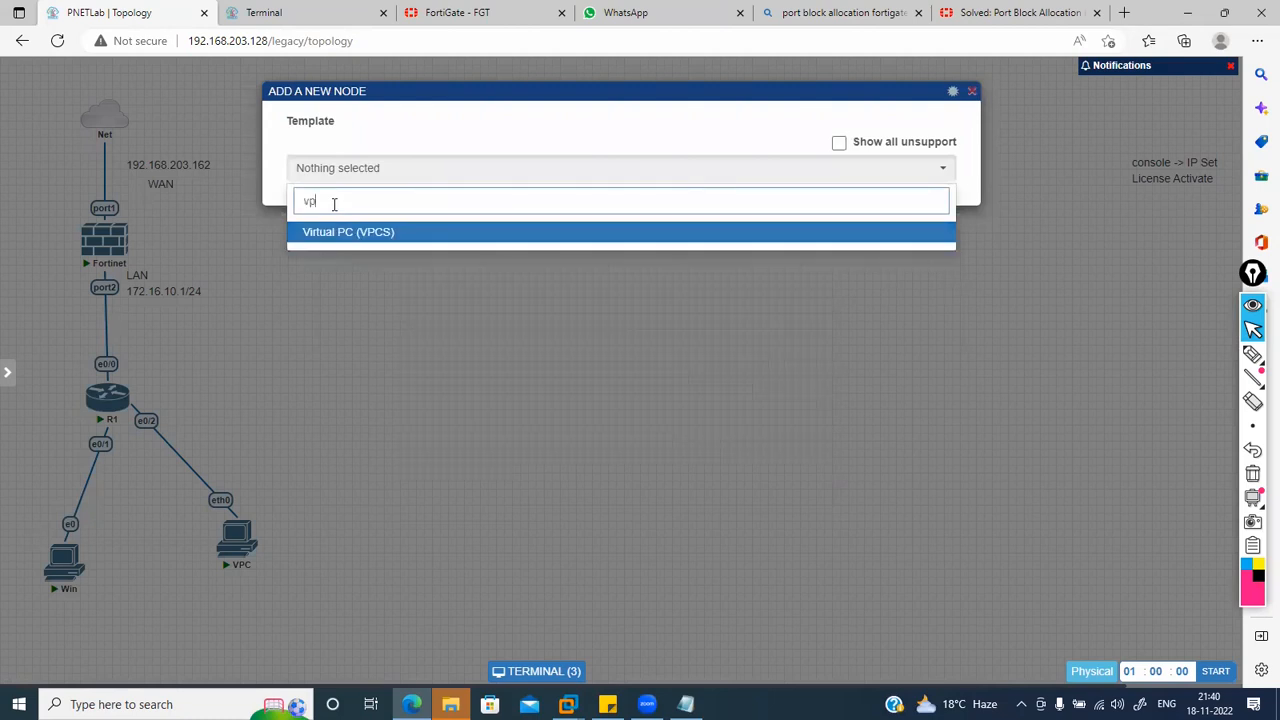
key("Return")
scroll(333, 203, "down", 5)
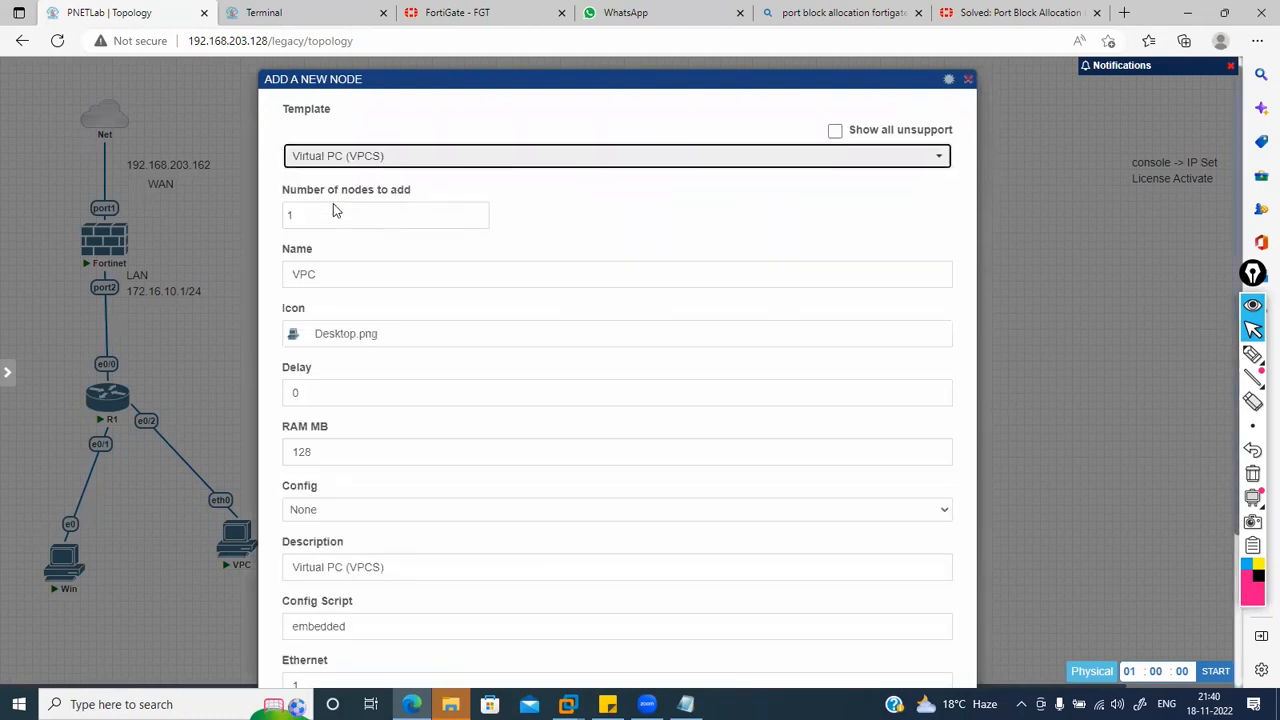
left_click(582, 637)
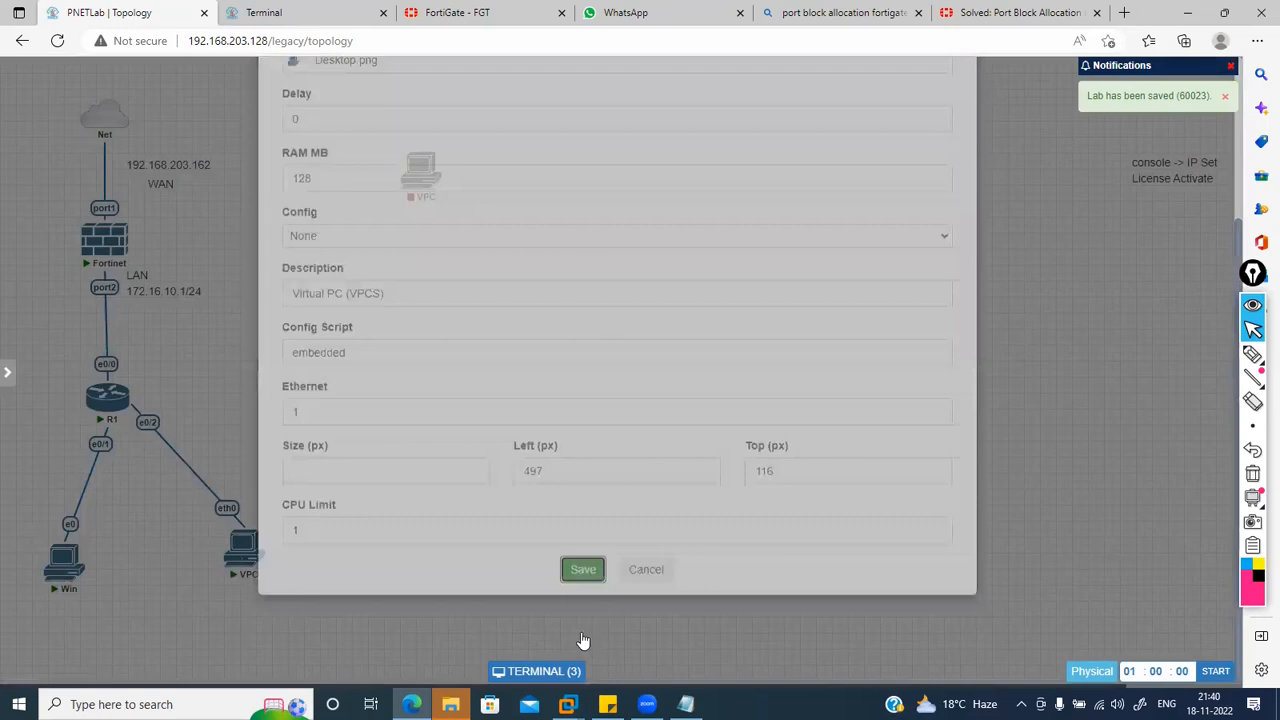
left_click_drag(420, 180, 410, 132)
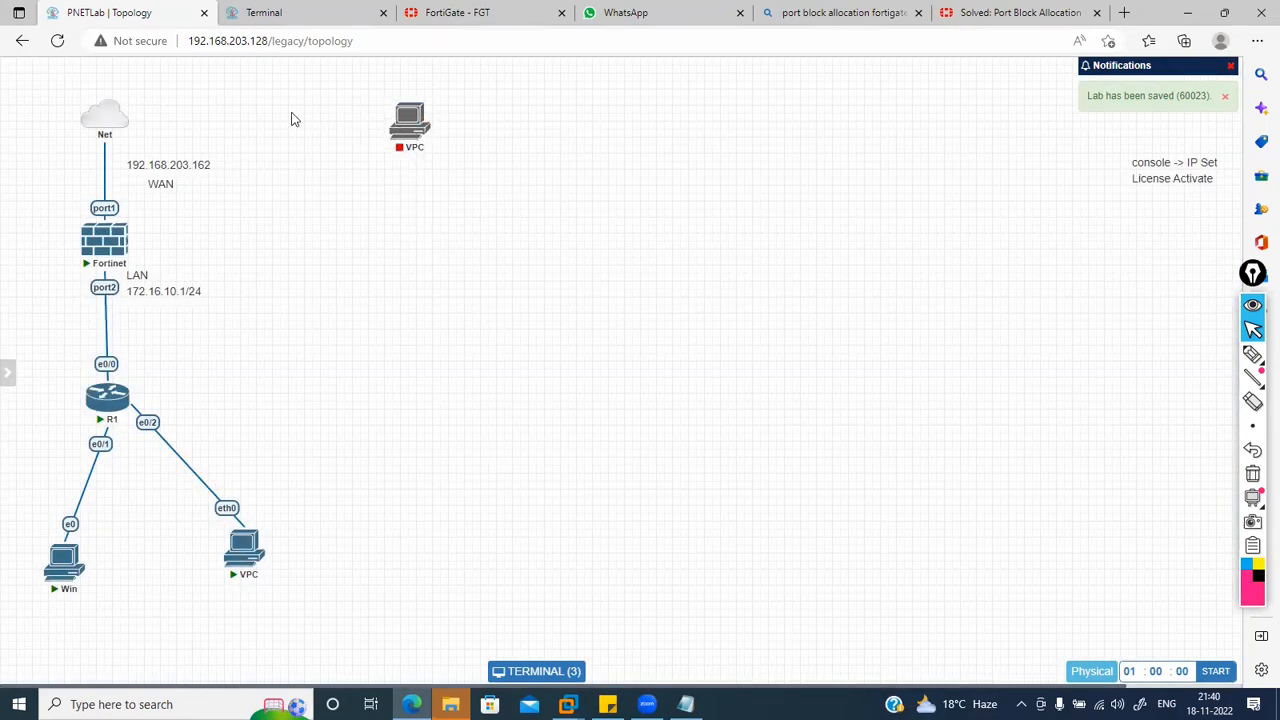
left_click(1254, 356)
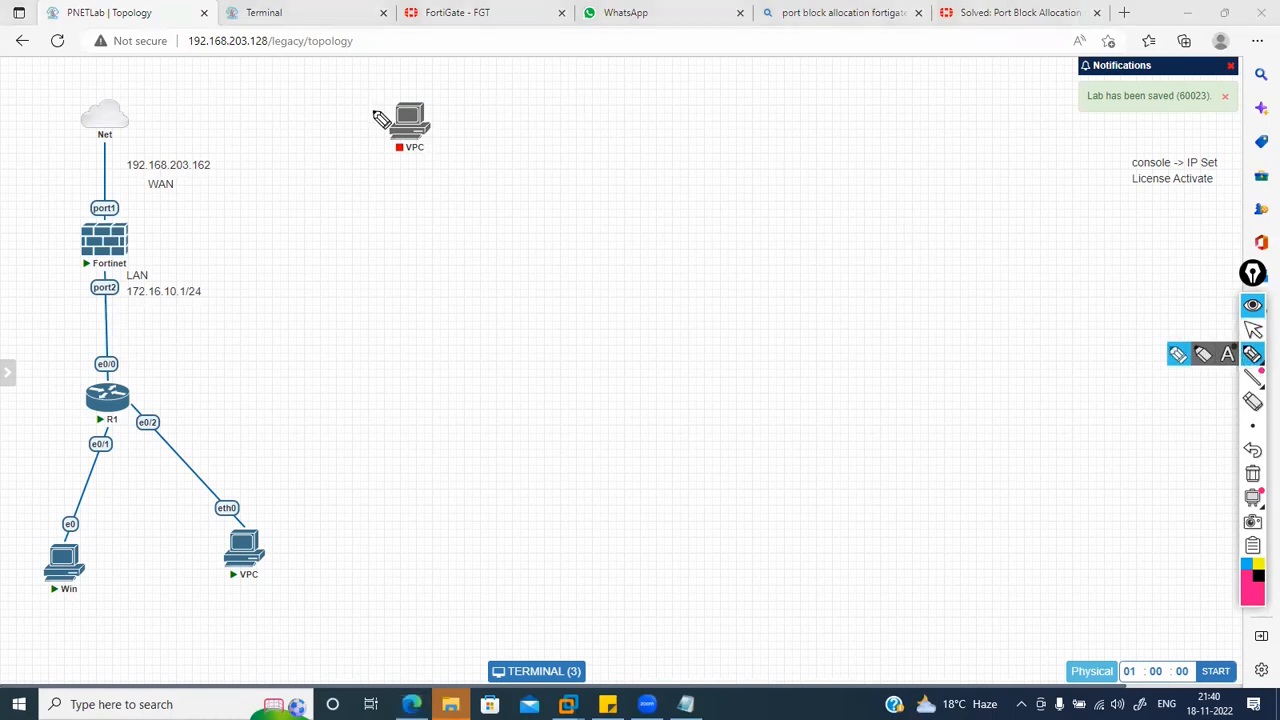
mouse_move(395, 130)
left_mouse_down()
mouse_move(266, 109)
mouse_move(160, 120)
mouse_move(125, 210)
mouse_move(160, 210)
mouse_move(264, 165)
left_mouse_up()
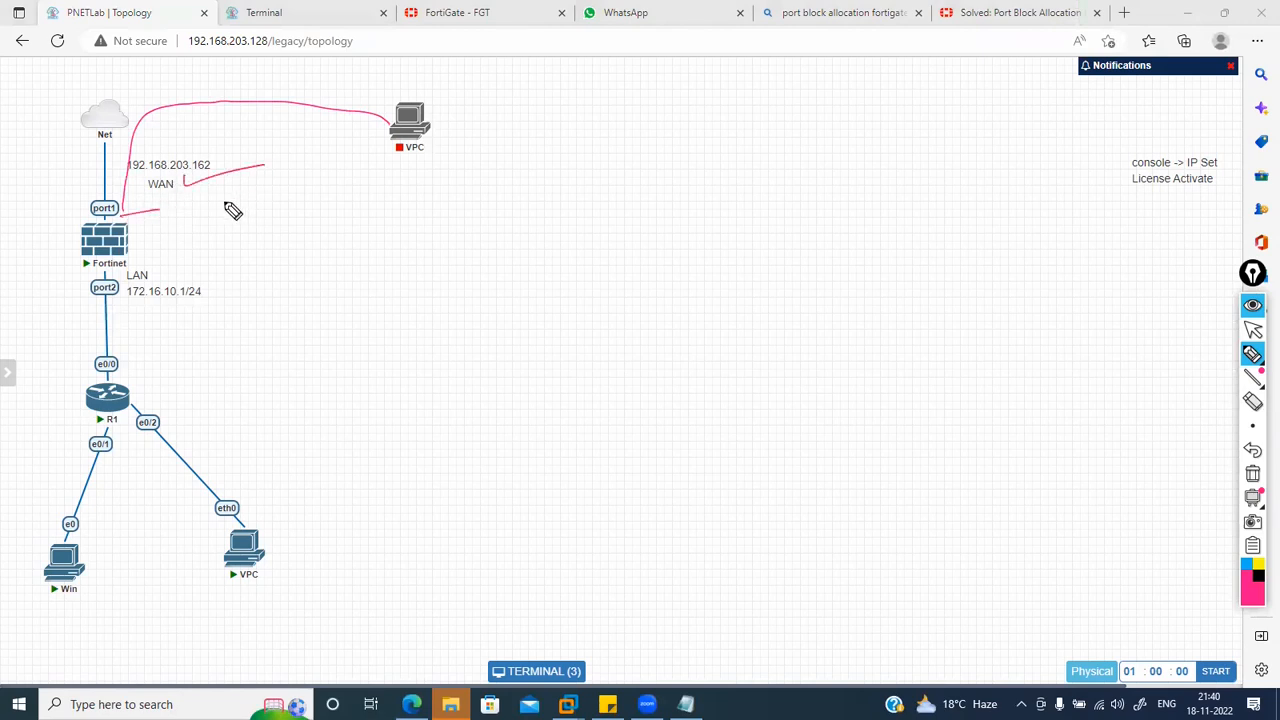
mouse_move(145, 215)
left_mouse_down()
mouse_move(150, 274)
mouse_move(183, 249)
left_mouse_up()
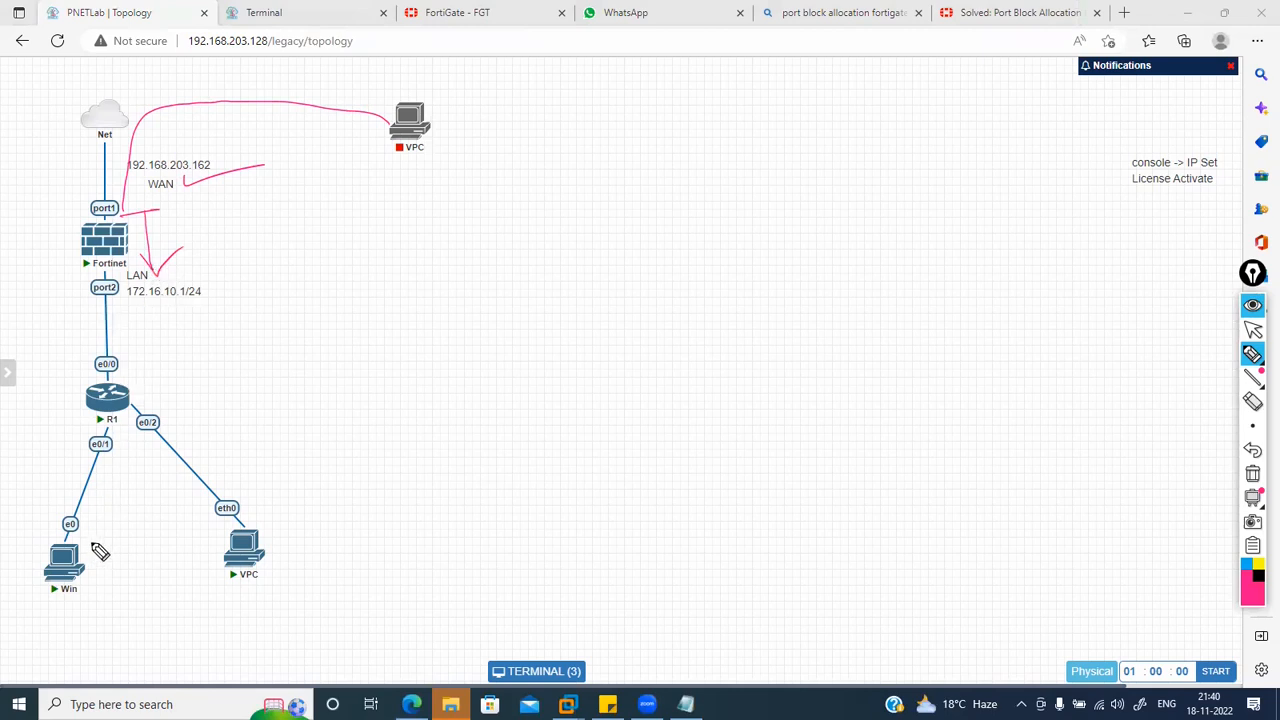
left_click_drag(262, 516, 305, 489)
mouse_move(154, 270)
left_mouse_down()
mouse_move(183, 377)
mouse_move(279, 481)
left_mouse_up()
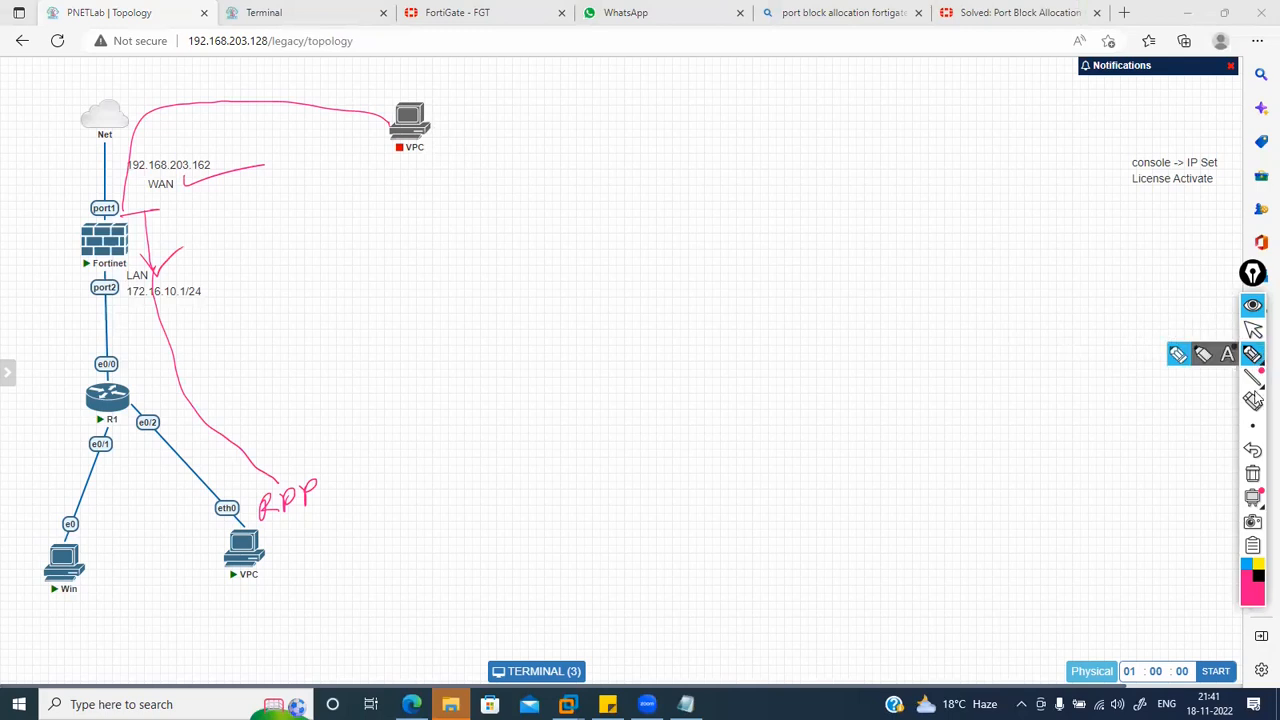
left_click(1253, 473)
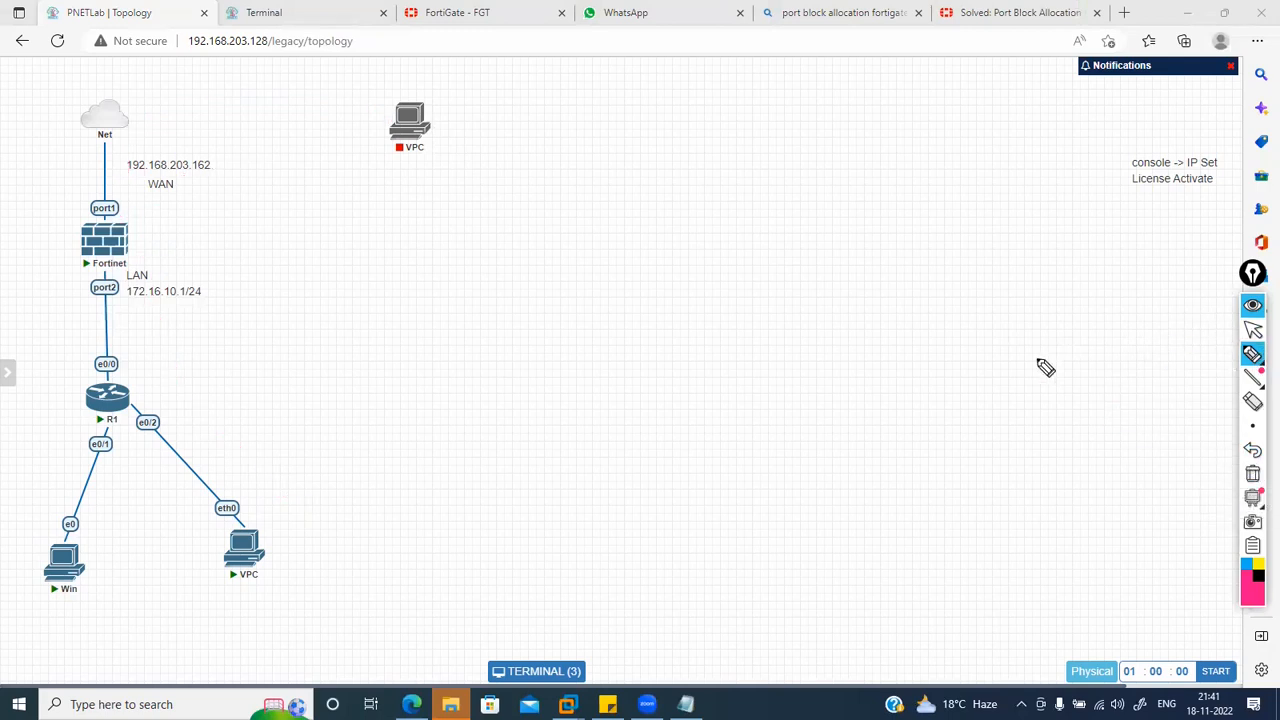
left_click(1253, 334)
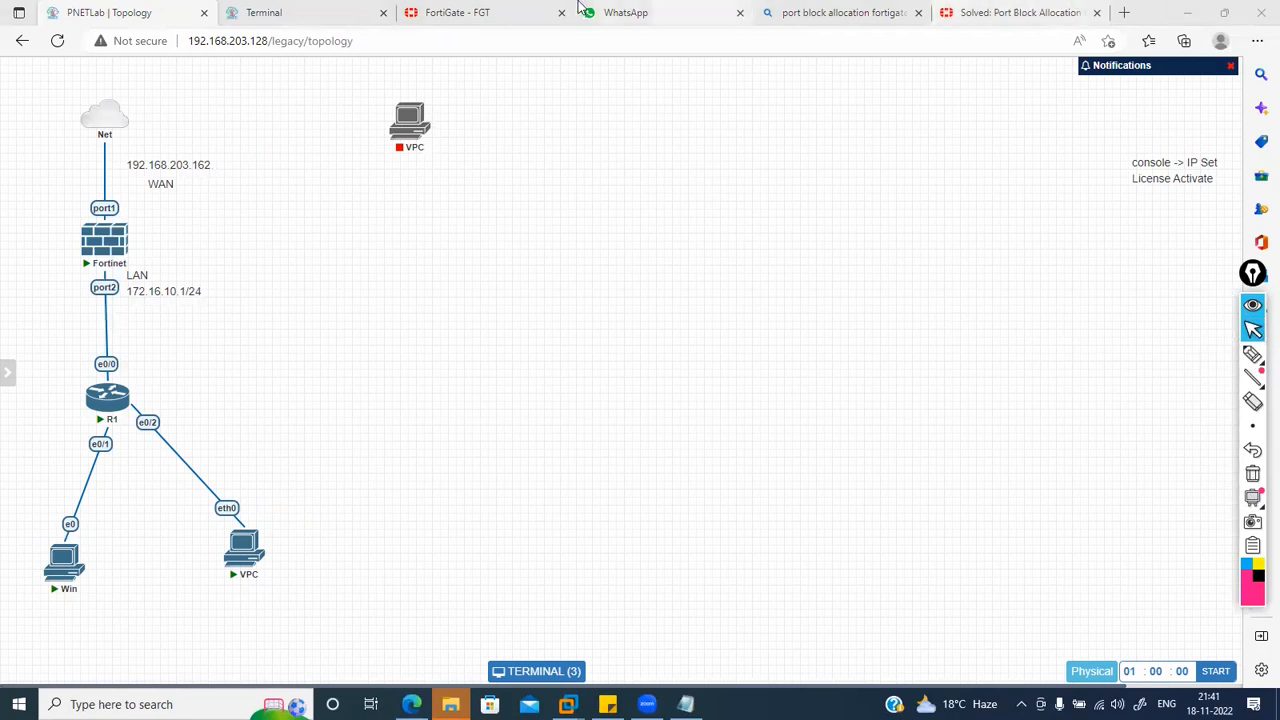
Step: Back in the virtual IP form, highlight the RDP name part and the external and mapped IP values
left_click(490, 10)
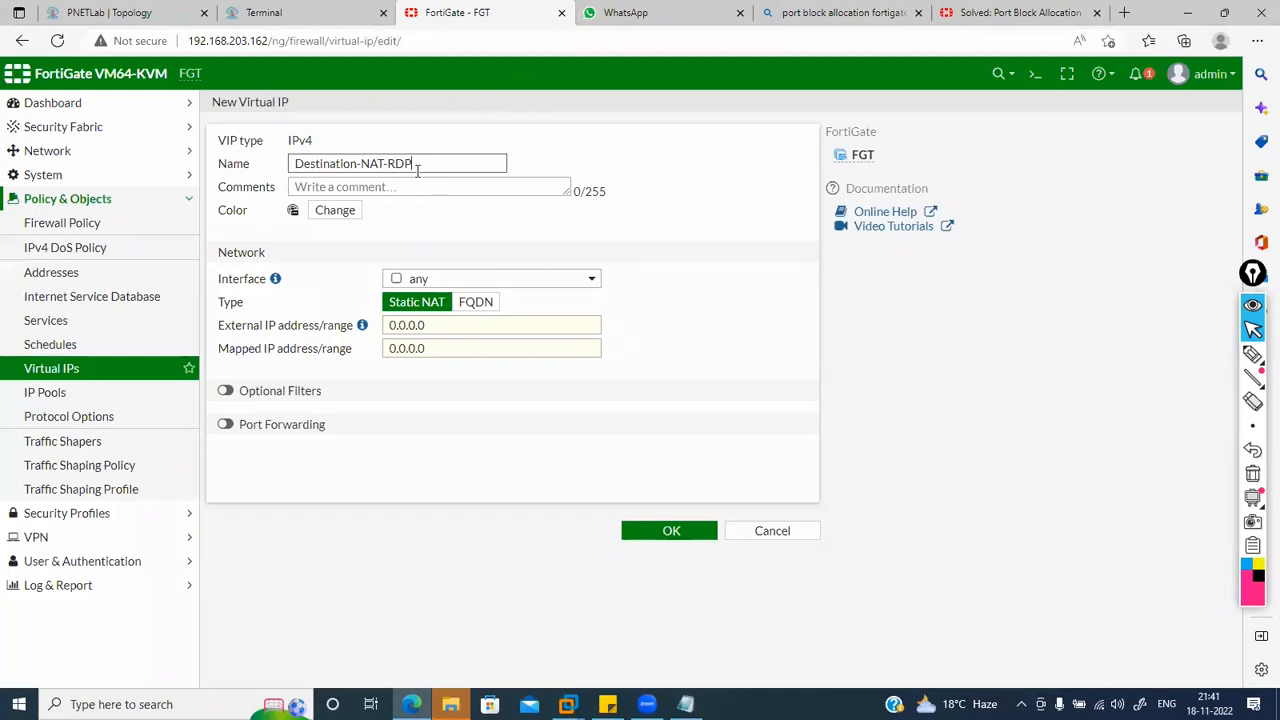
left_click_drag(413, 166, 383, 162)
left_click_drag(472, 332, 385, 363)
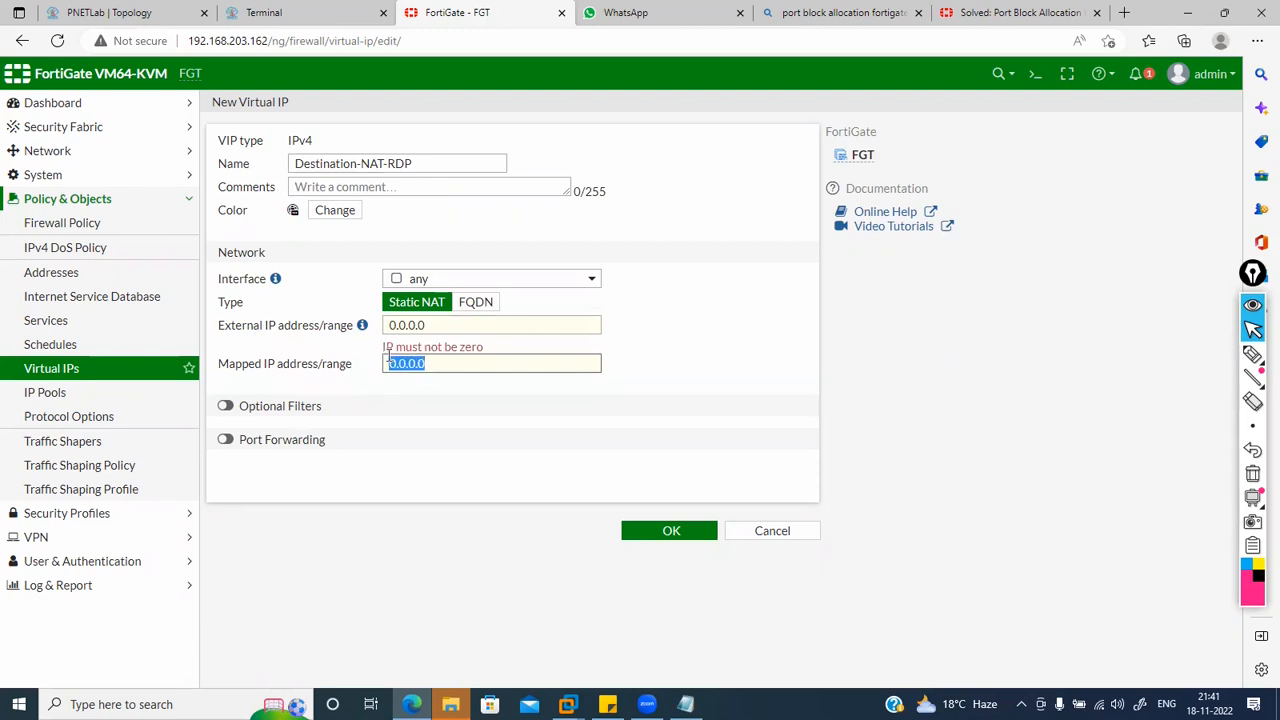
left_click_drag(430, 320, 378, 331)
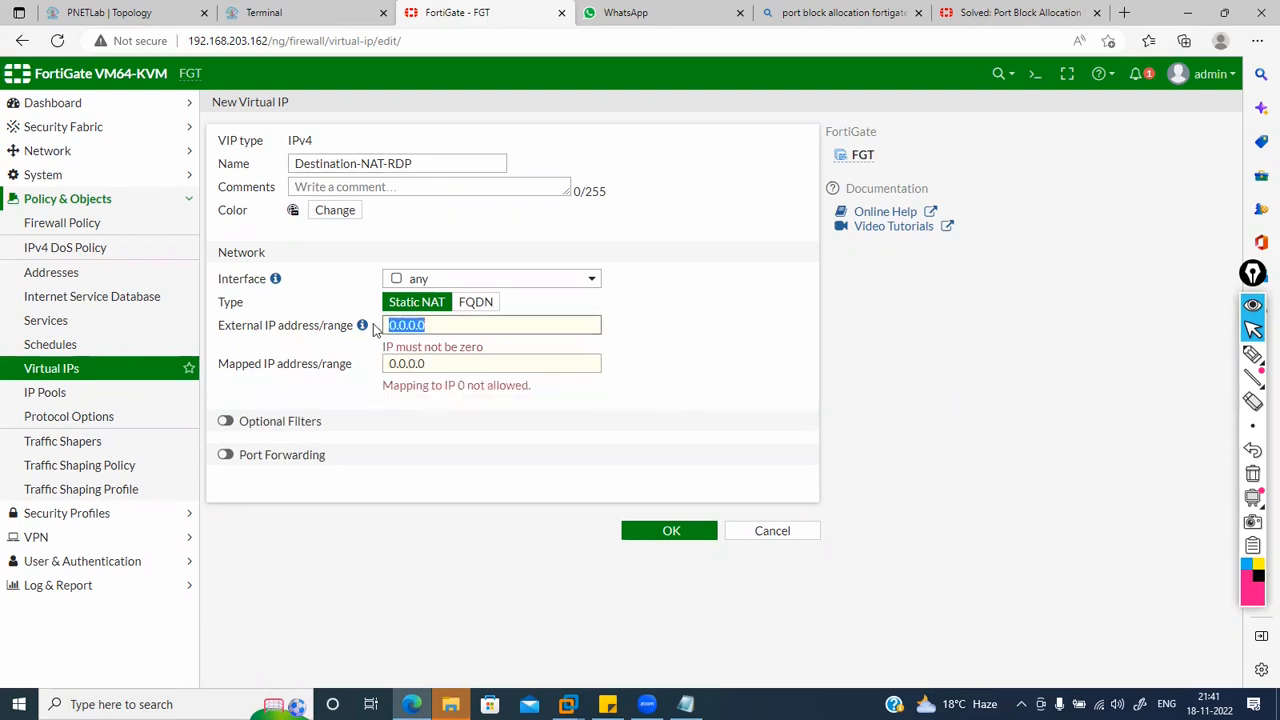
left_click_drag(435, 360, 362, 371)
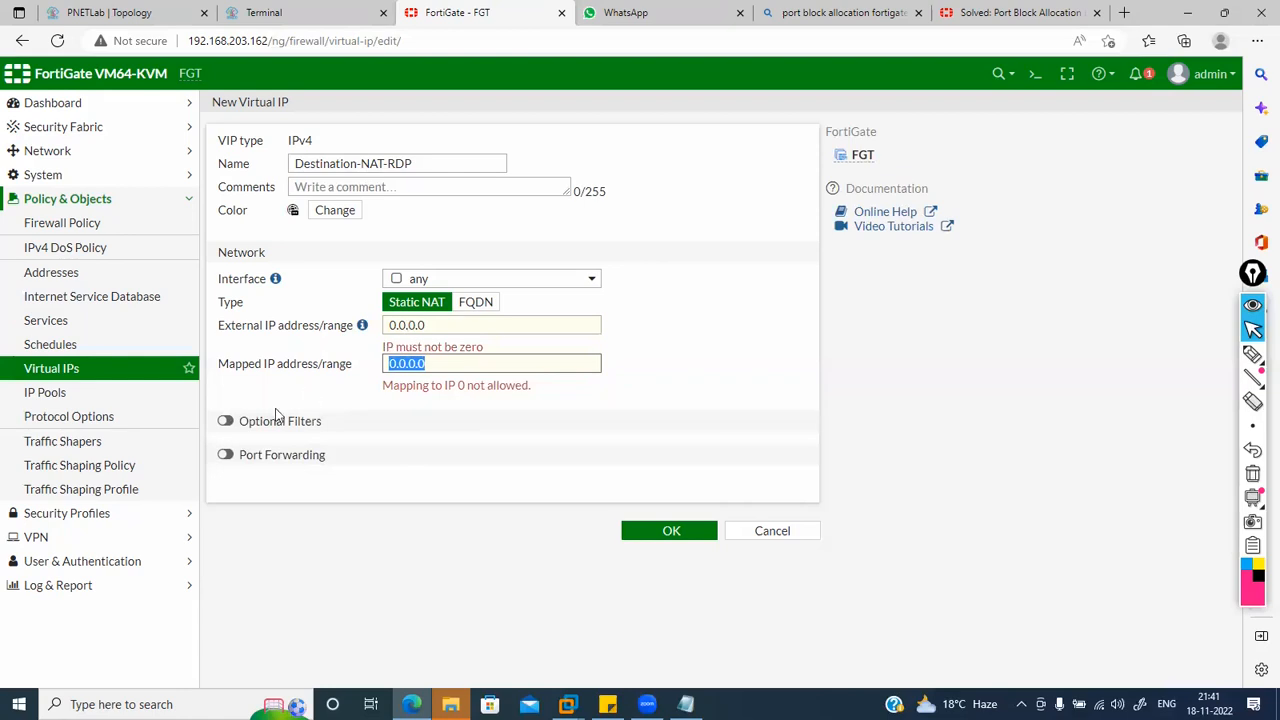
Step: Explore Optional Filters, toggling them and trying the source address and service filters
left_click(227, 424)
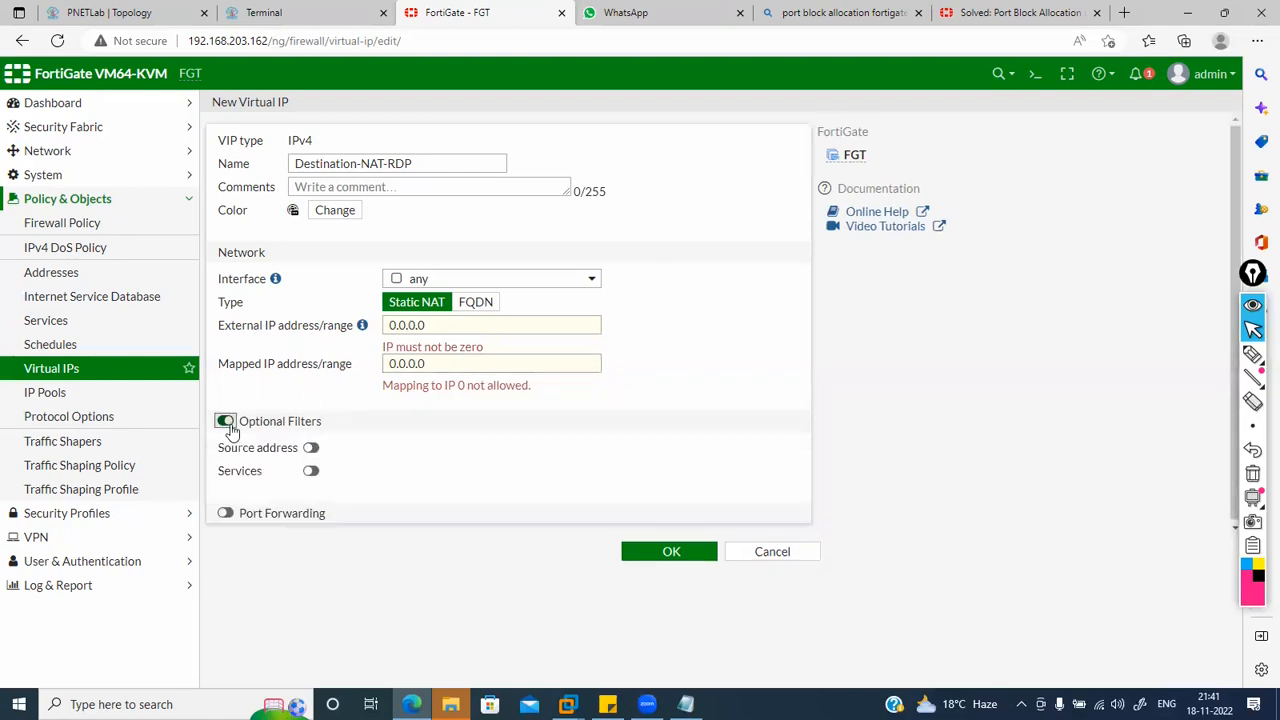
left_click(311, 449)
left_click(382, 452)
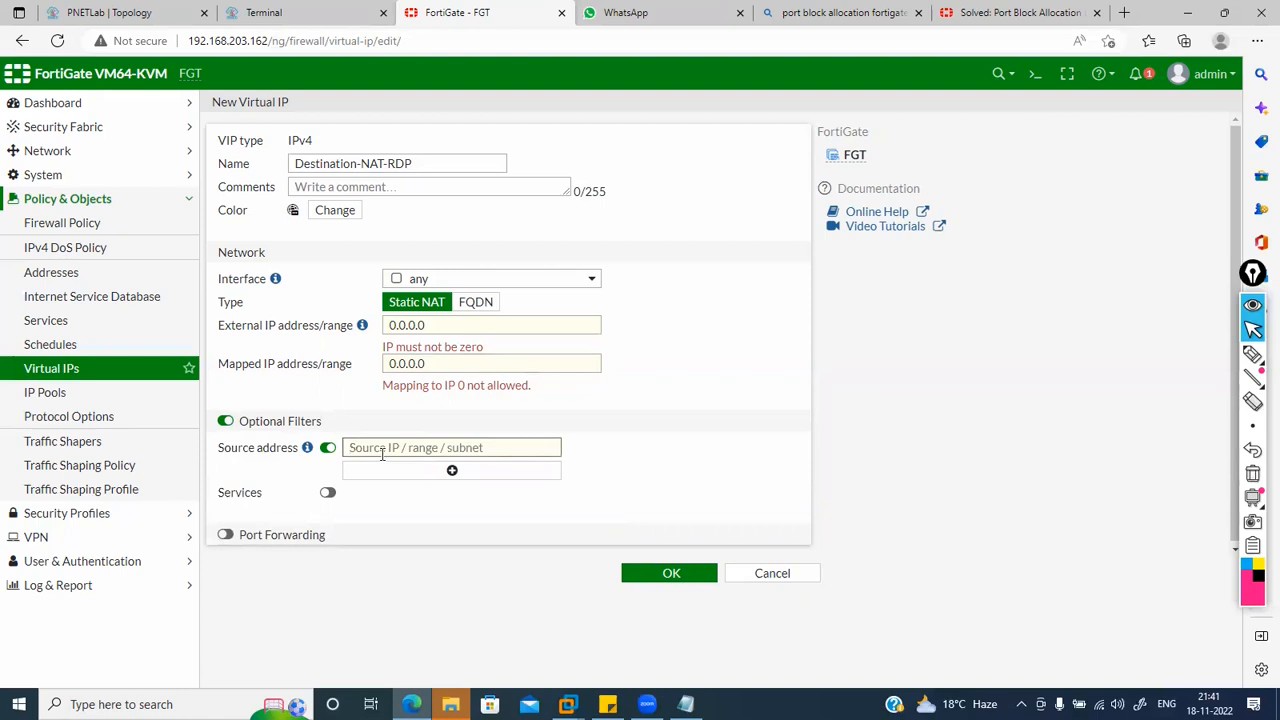
left_click(225, 422)
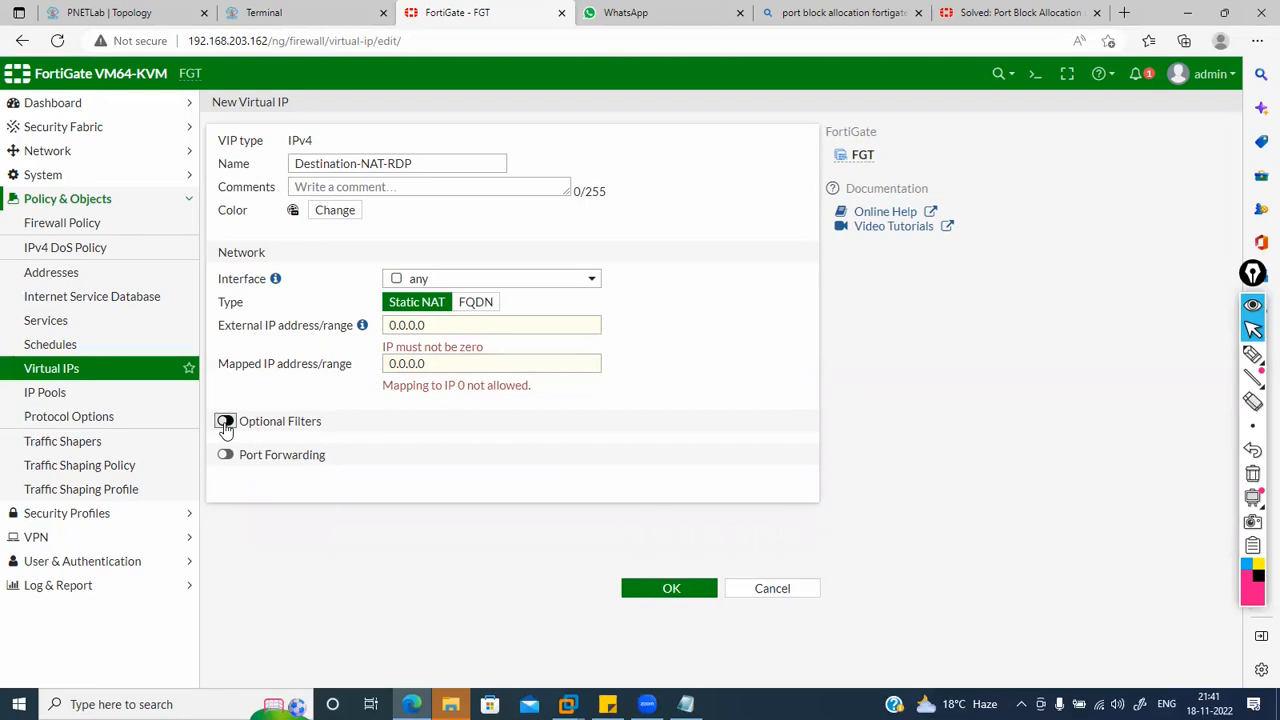
left_click(225, 422)
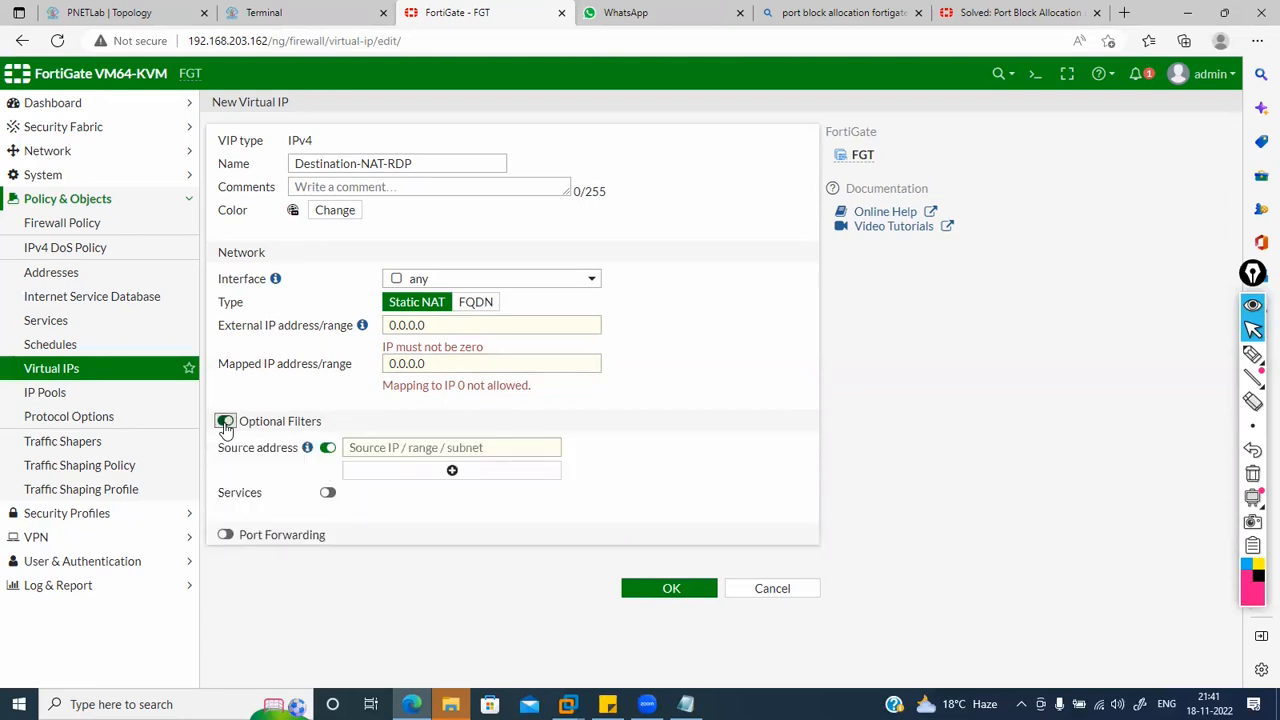
left_click(225, 422)
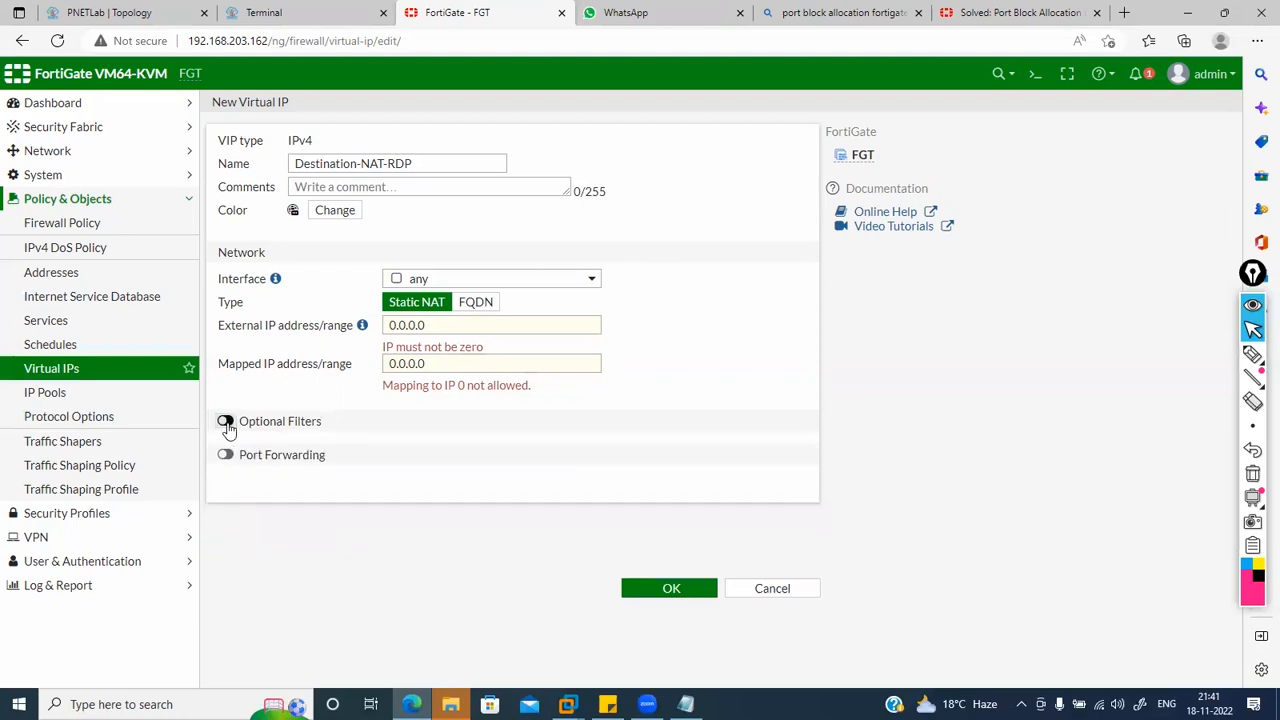
left_click(226, 422)
left_click(403, 451)
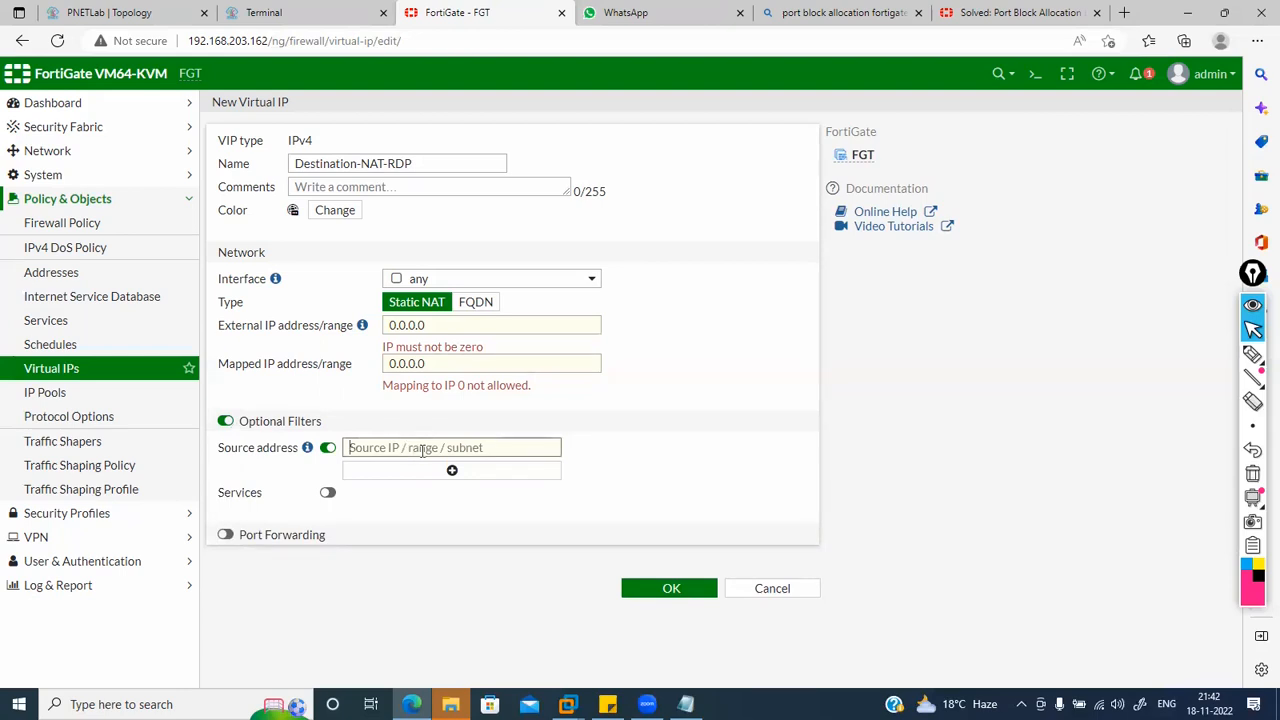
left_click(327, 506)
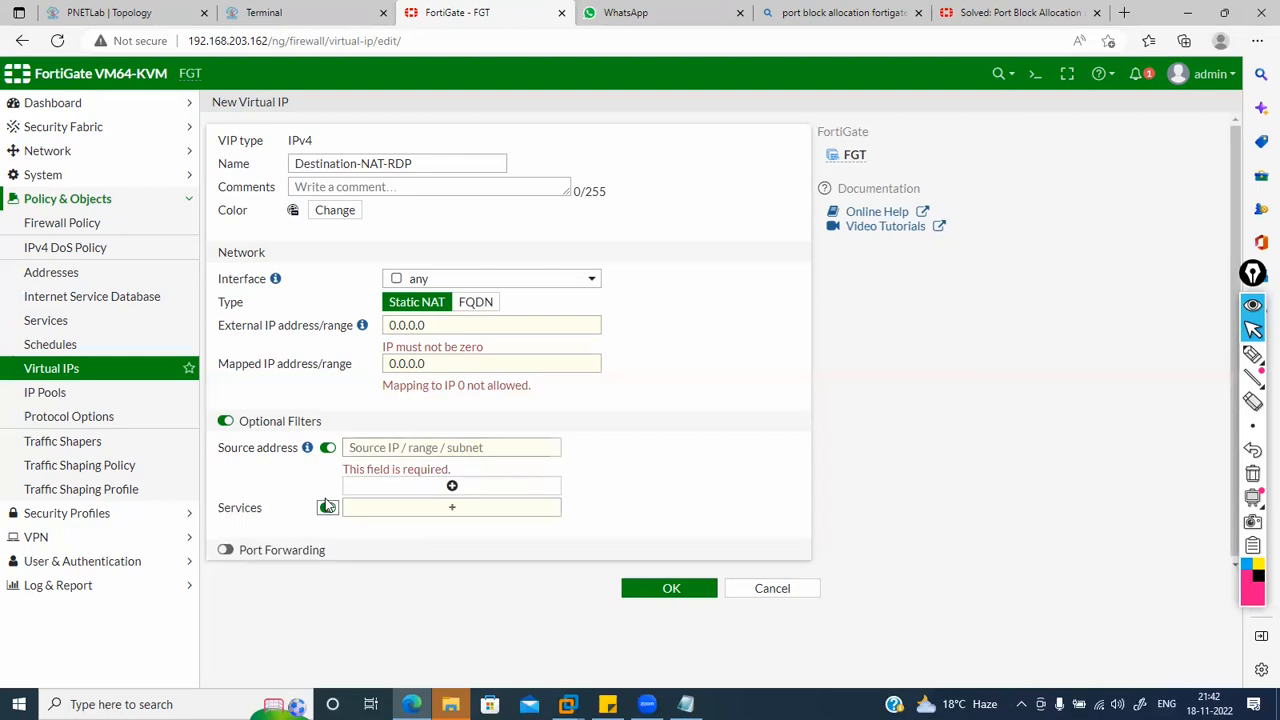
left_click(398, 512)
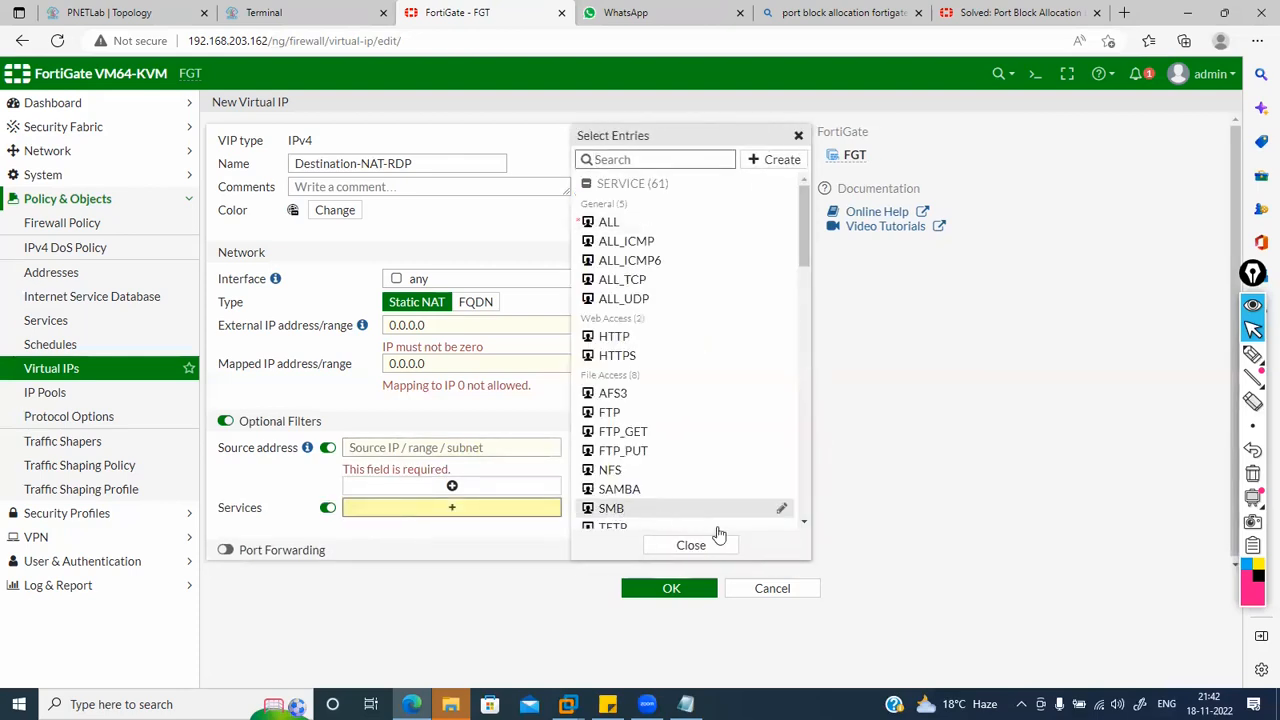
left_click(731, 545)
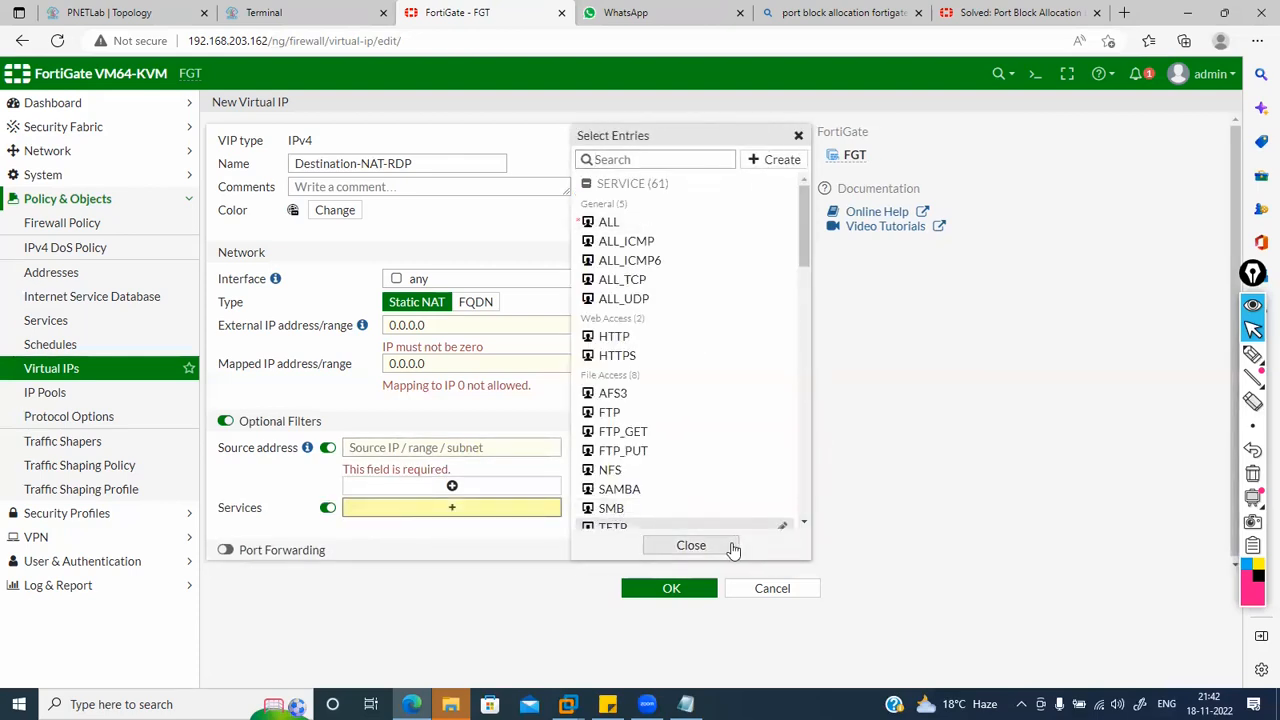
Step: Enable TCP Port Forwarding with Optional Filters off, then switch to the PNETLab topology
left_click(226, 551)
left_click(226, 422)
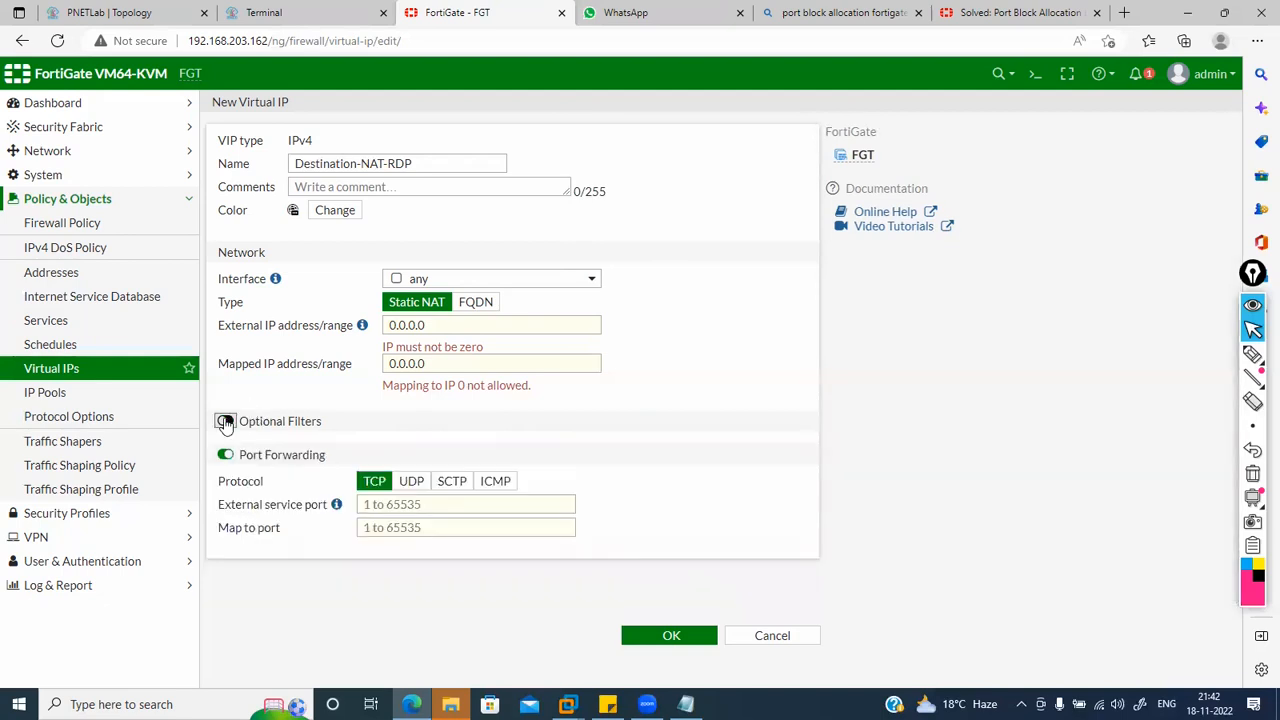
left_click(400, 505)
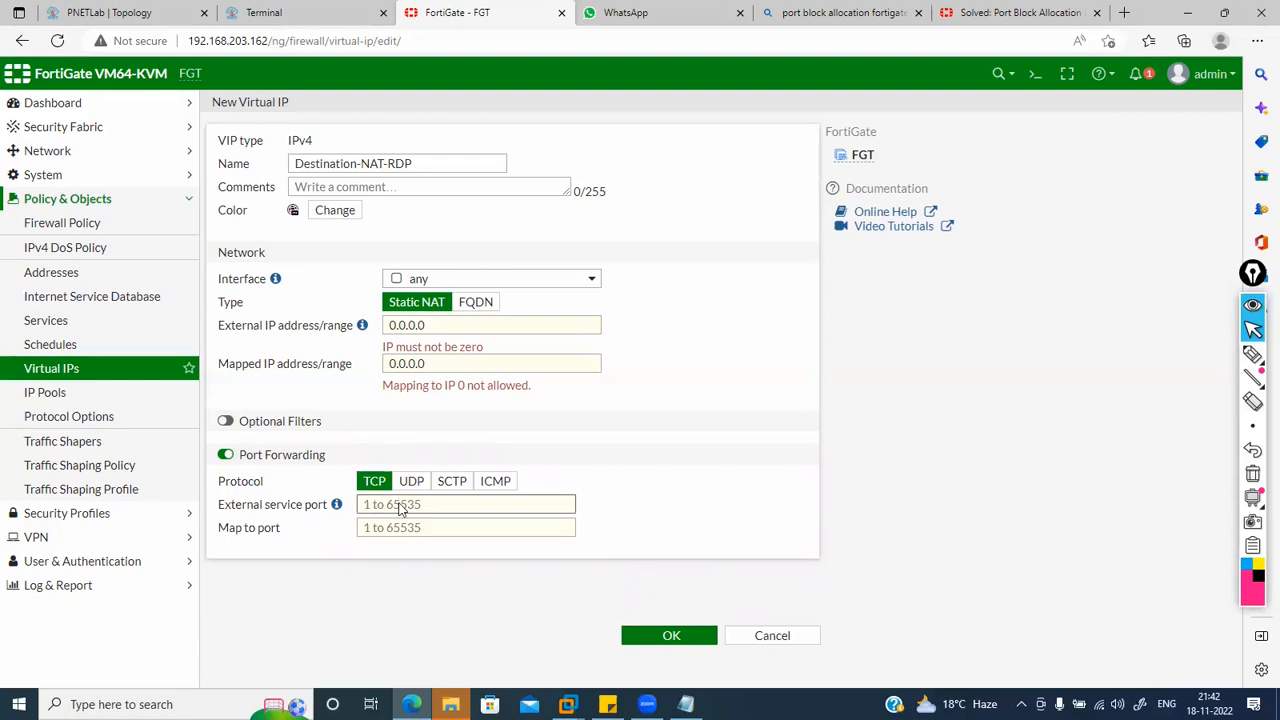
left_click(1252, 353)
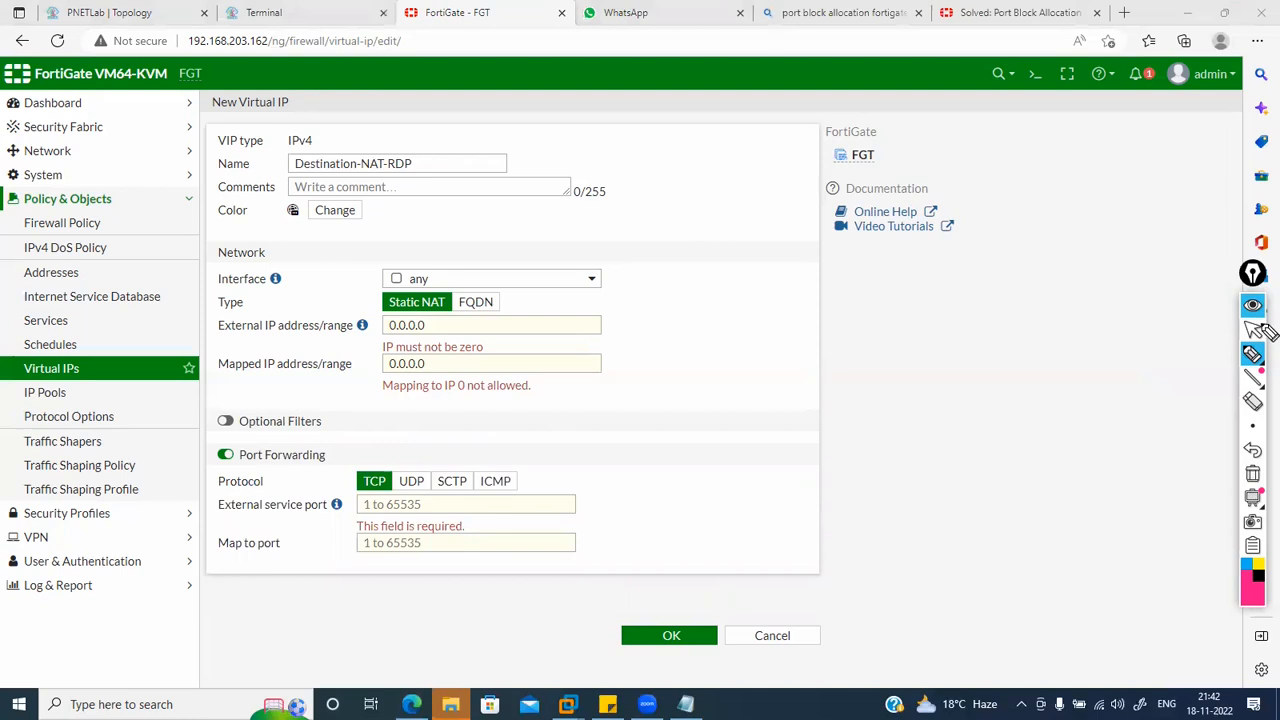
left_click(1253, 329)
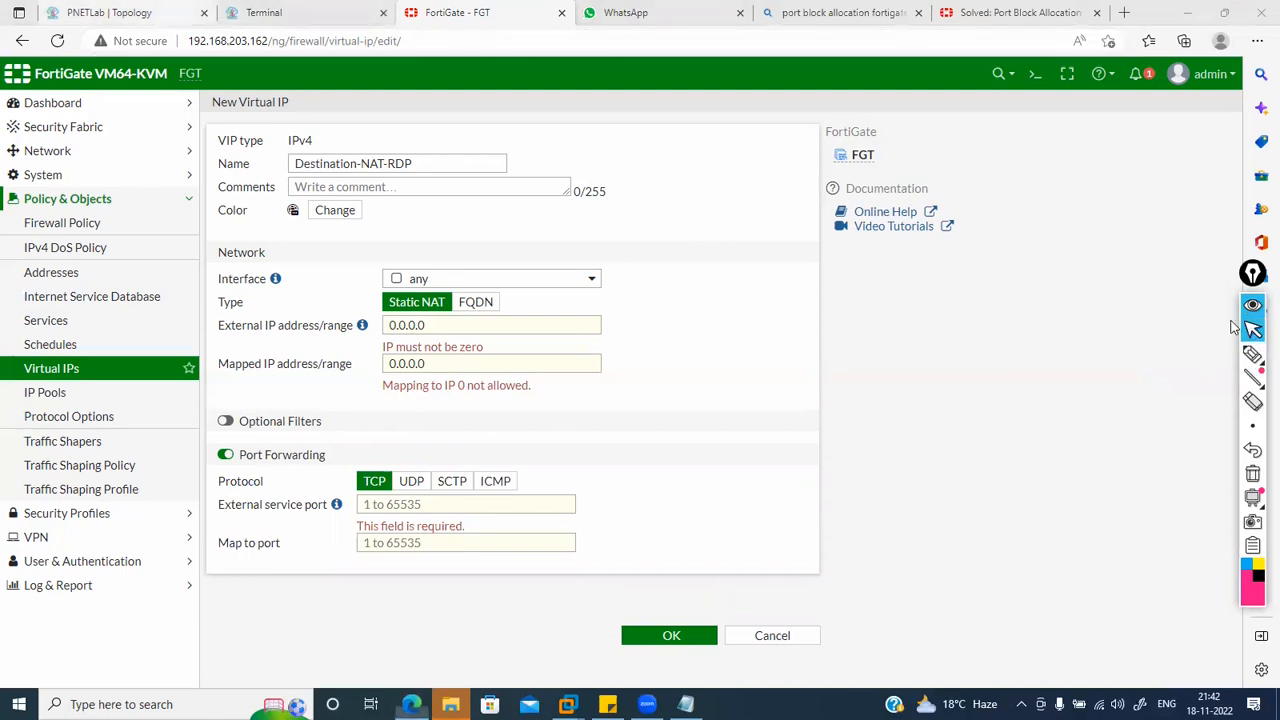
key("alt+Tab")
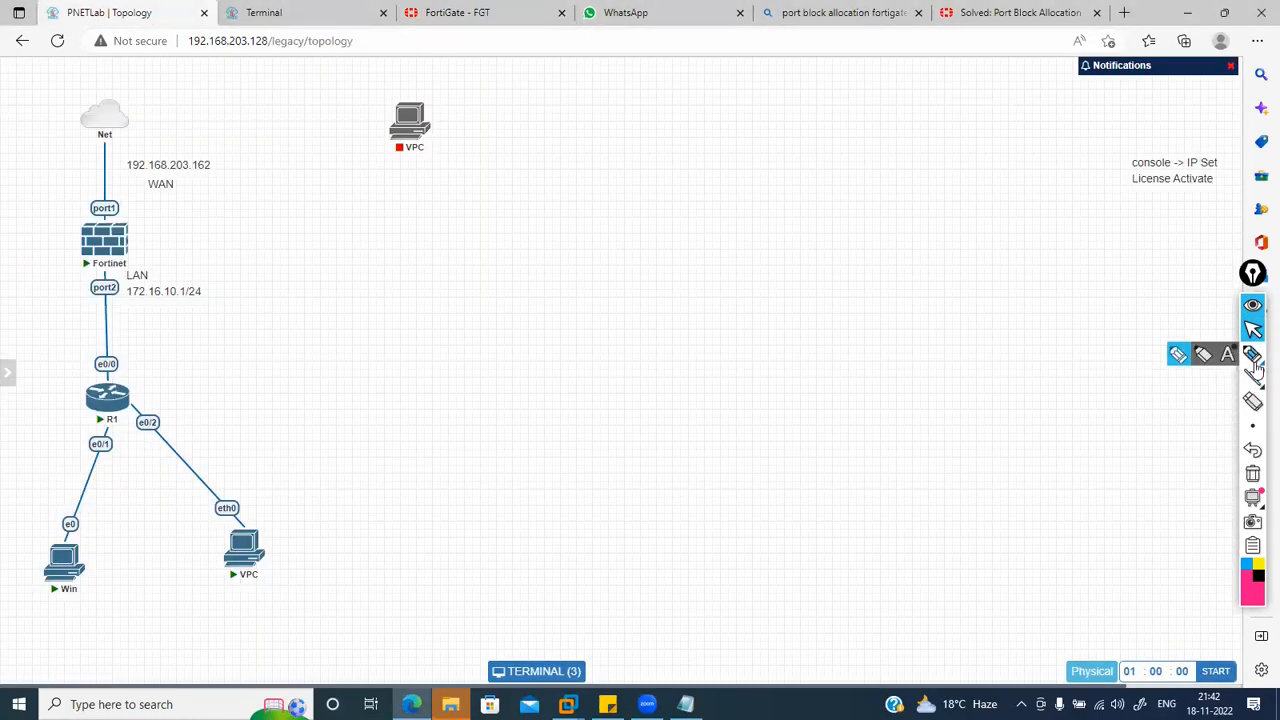
Step: Annotate the firewall branches forwarding ports 21 and 22 to 10.0.0.1 and 10.0.0.2
left_click(1252, 354)
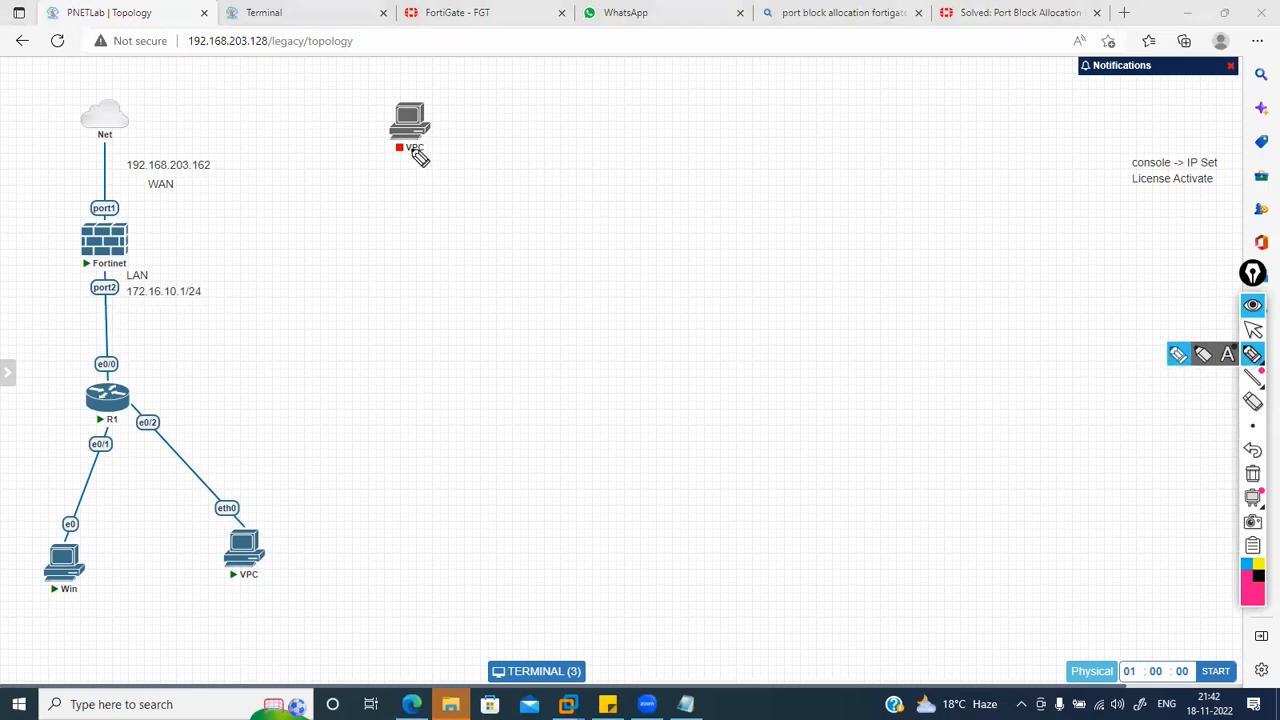
mouse_move(129, 256)
left_mouse_down()
mouse_move(196, 319)
mouse_move(274, 322)
left_mouse_up()
mouse_move(128, 244)
left_mouse_down()
mouse_move(312, 297)
mouse_move(352, 282)
left_mouse_up()
left_click_drag(353, 282, 393, 293)
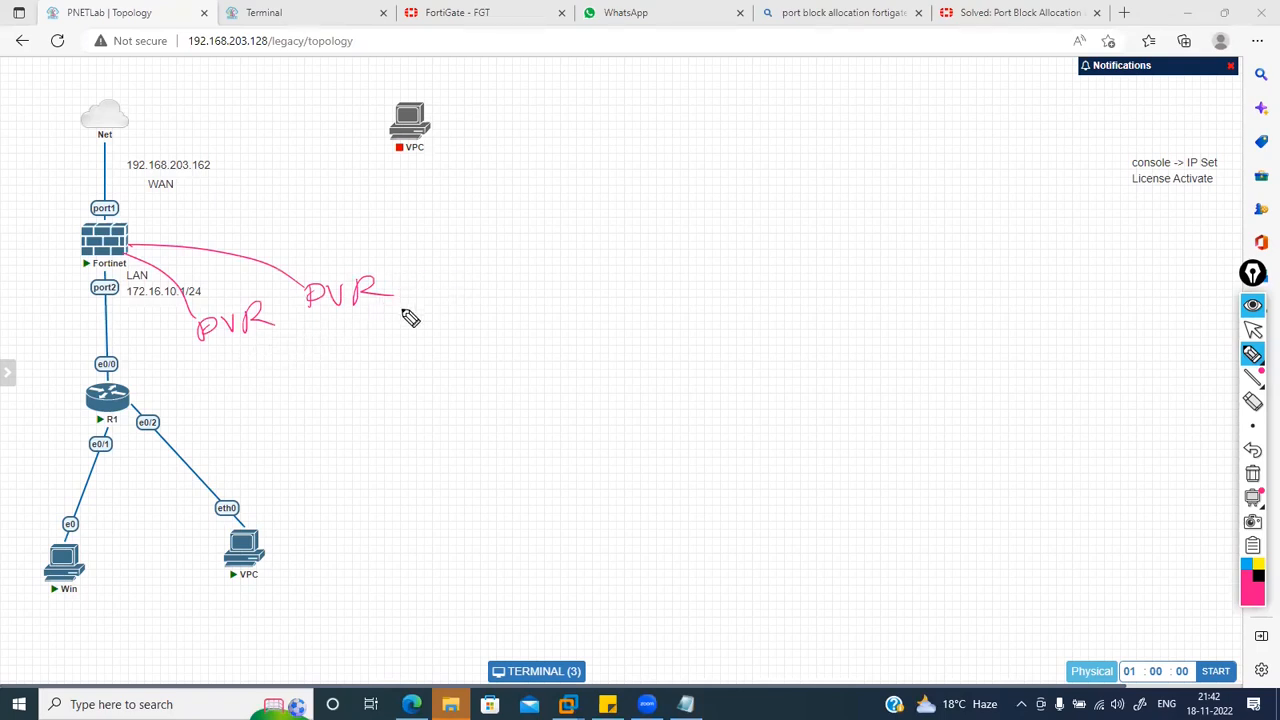
mouse_move(260, 333)
left_mouse_down()
mouse_move(259, 362)
mouse_move(281, 346)
left_mouse_up()
mouse_move(208, 392)
left_mouse_down()
mouse_move(209, 408)
mouse_move(229, 389)
mouse_move(338, 369)
mouse_move(375, 384)
left_mouse_up()
left_click(251, 394)
left_click(281, 389)
left_click(305, 385)
mouse_move(377, 297)
left_mouse_down()
mouse_move(456, 312)
mouse_move(479, 335)
mouse_move(502, 319)
mouse_move(515, 340)
mouse_move(432, 370)
mouse_move(456, 360)
mouse_move(420, 406)
mouse_move(491, 382)
mouse_move(548, 383)
left_mouse_up()
left_click(451, 399)
left_click(479, 397)
left_click(506, 393)
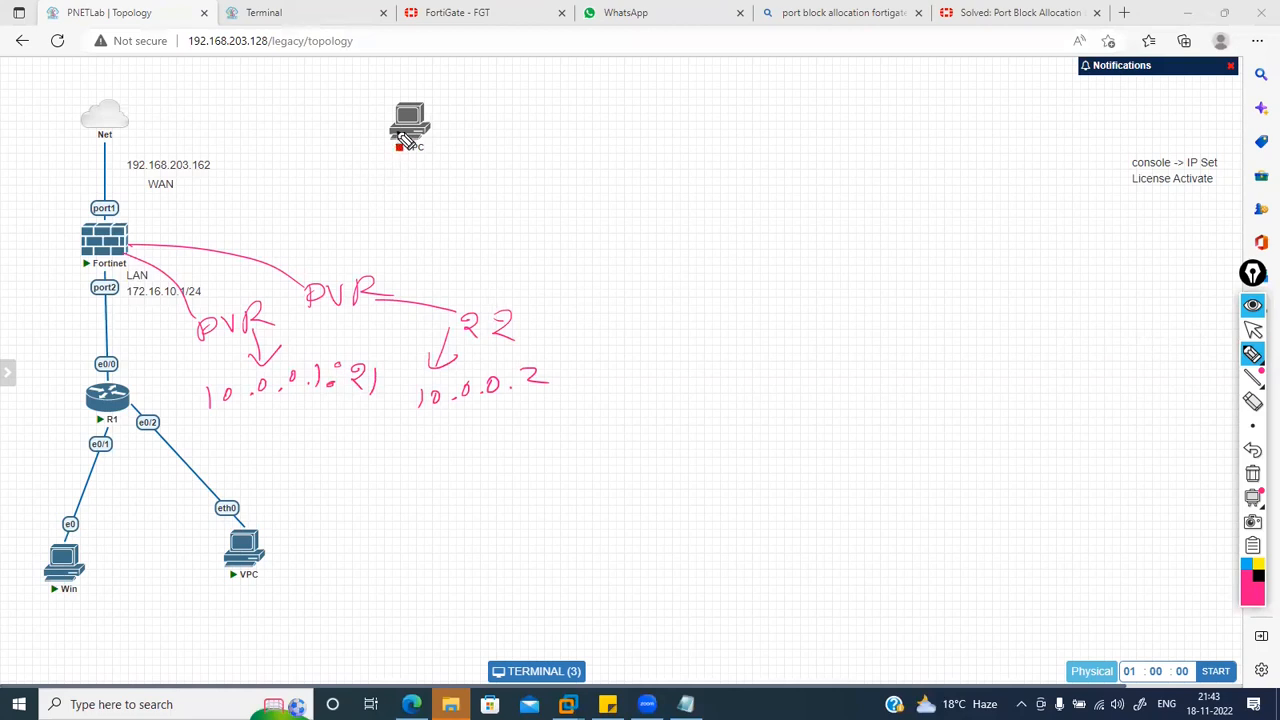
Step: Sketch the outside VPC reaching WAN address 192.168.203.162 on port 22, then erase all annotations
mouse_move(372, 124)
left_mouse_down()
mouse_move(297, 114)
mouse_move(180, 126)
mouse_move(118, 218)
mouse_move(155, 200)
left_mouse_up()
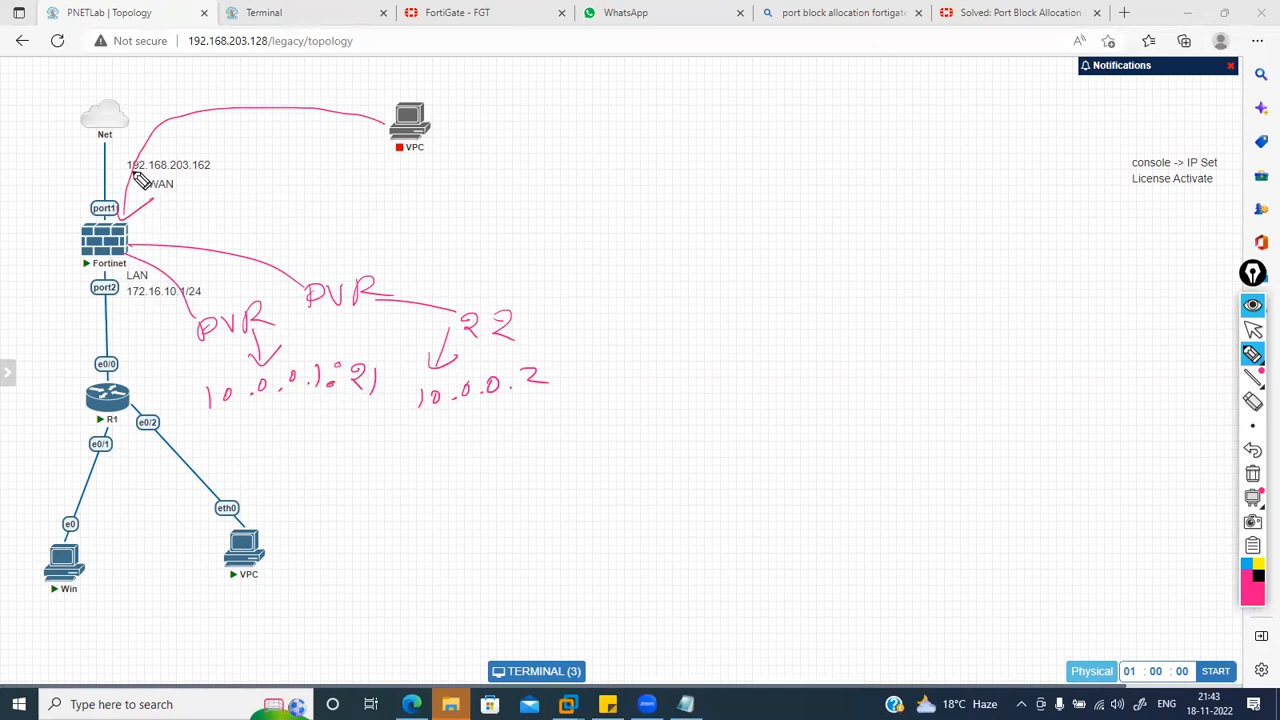
mouse_move(122, 162)
left_mouse_down()
mouse_move(234, 149)
mouse_move(125, 187)
left_mouse_up()
mouse_move(330, 192)
left_mouse_down()
mouse_move(336, 208)
mouse_move(375, 207)
mouse_move(398, 182)
mouse_move(489, 183)
mouse_move(537, 163)
mouse_move(634, 183)
left_mouse_up()
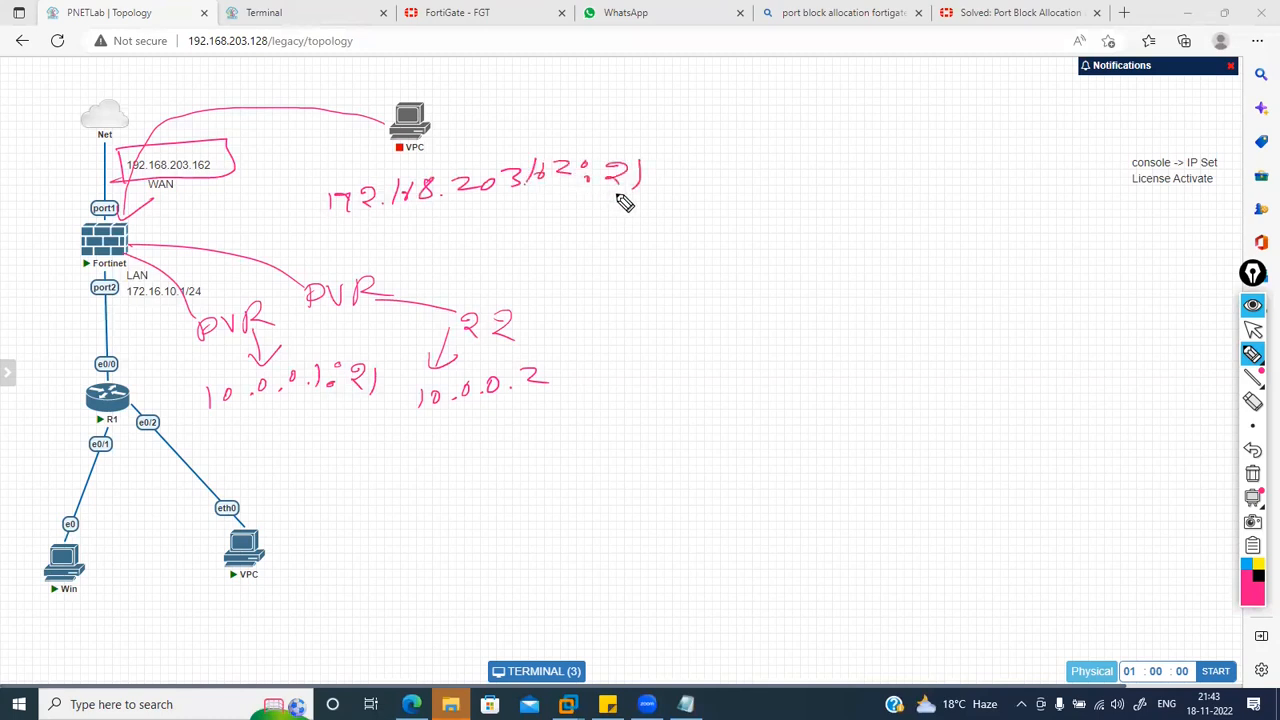
left_click_drag(280, 356, 322, 338)
left_click_drag(636, 170, 659, 189)
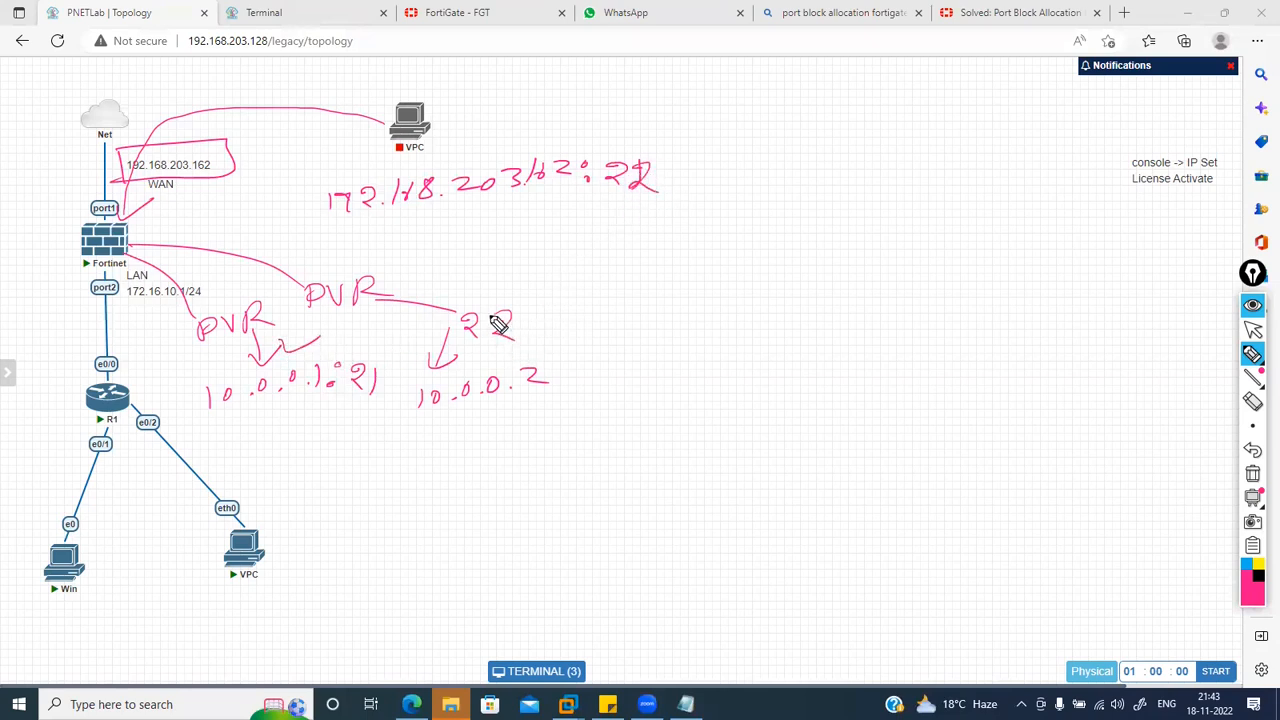
left_click_drag(626, 203, 704, 209)
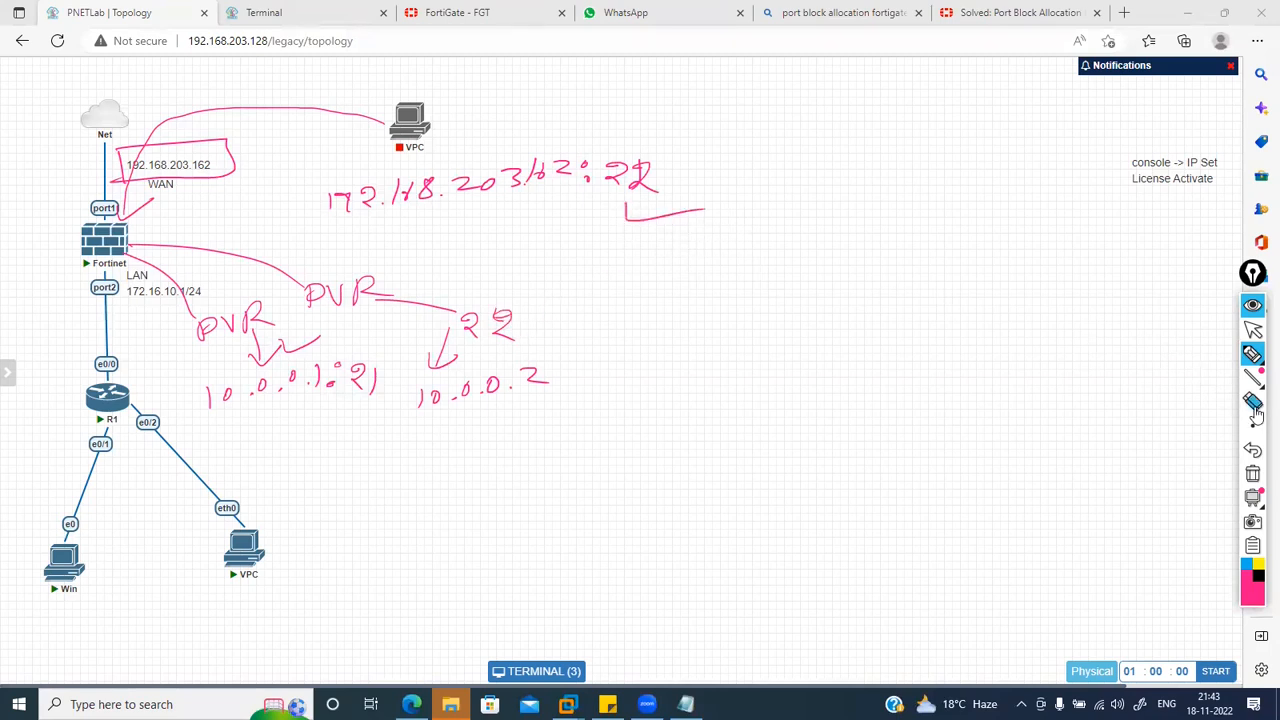
left_click(1254, 474)
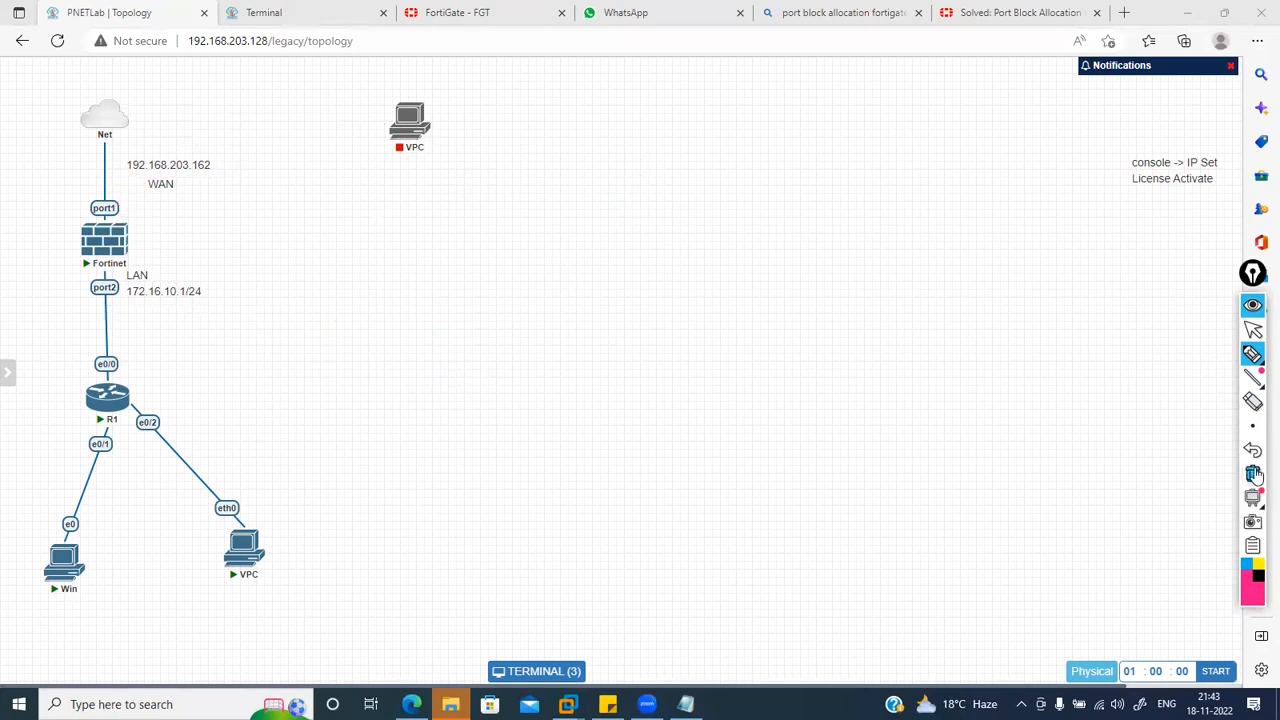
left_click(1255, 333)
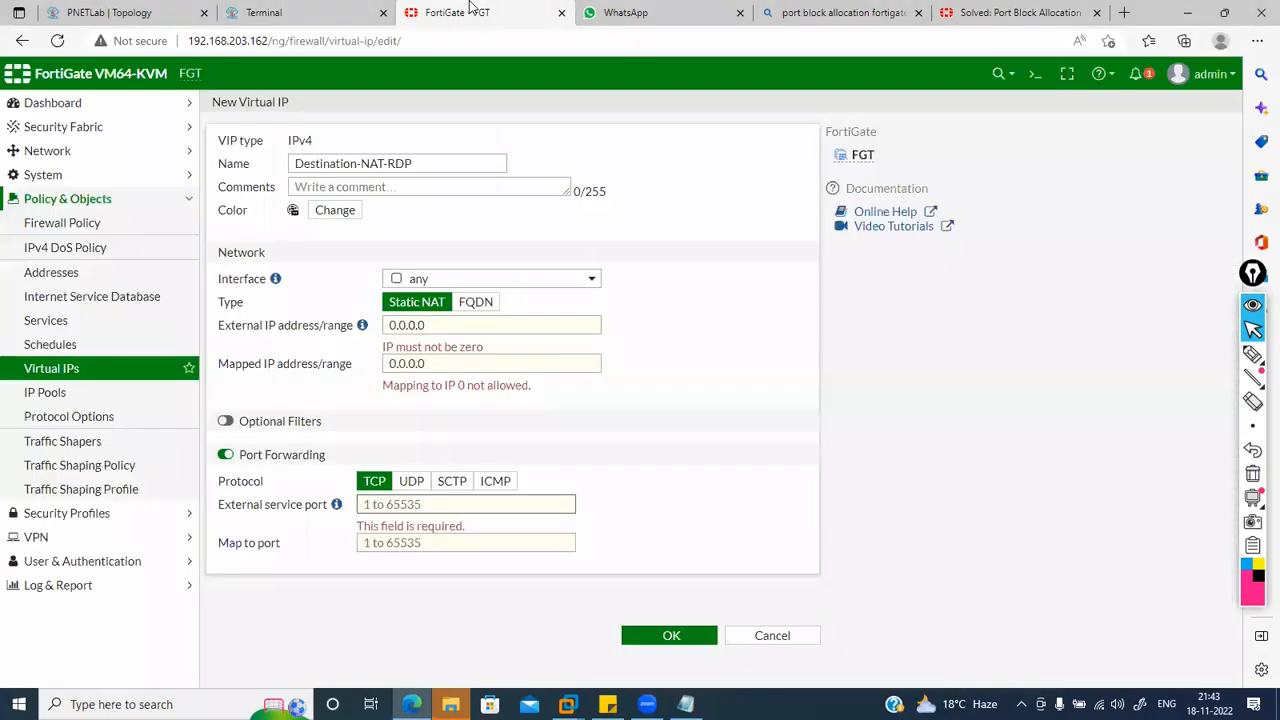
Step: Cancel the unfinished Destination-NAT-RDP virtual IP and collapse Policy & Objects in the sidebar
left_click(398, 495)
left_click(779, 640)
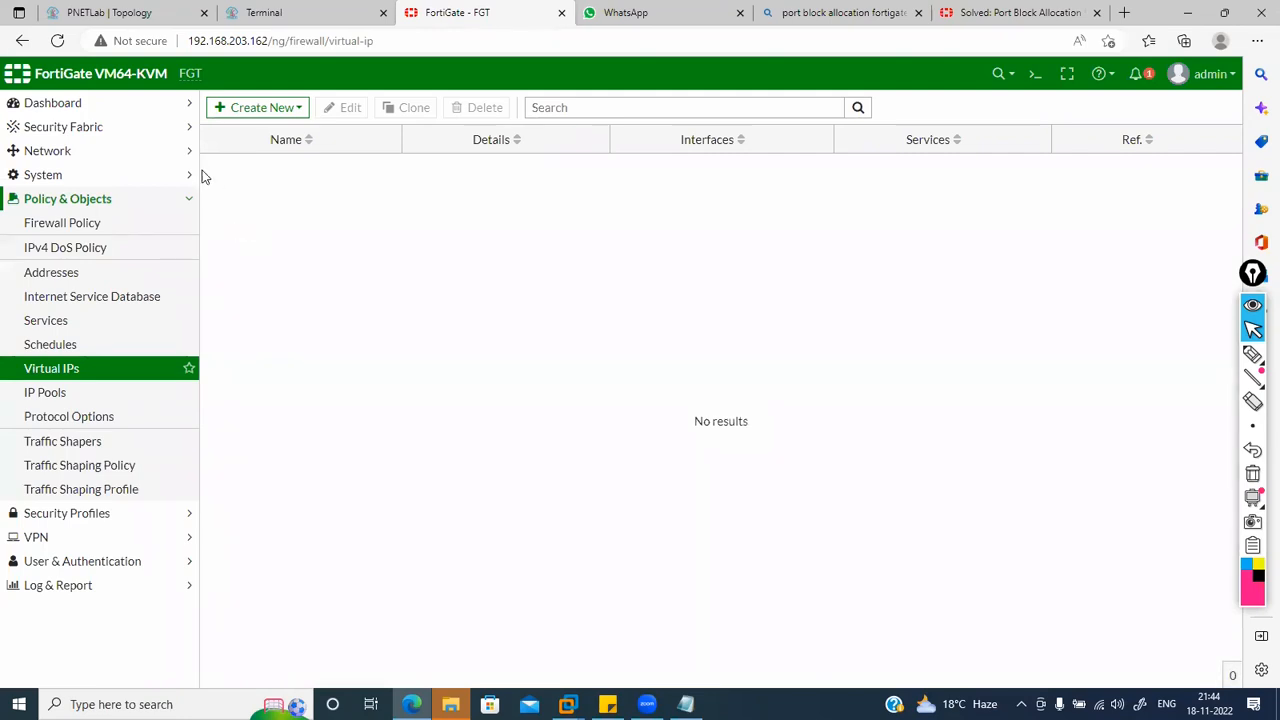
left_click(189, 198)
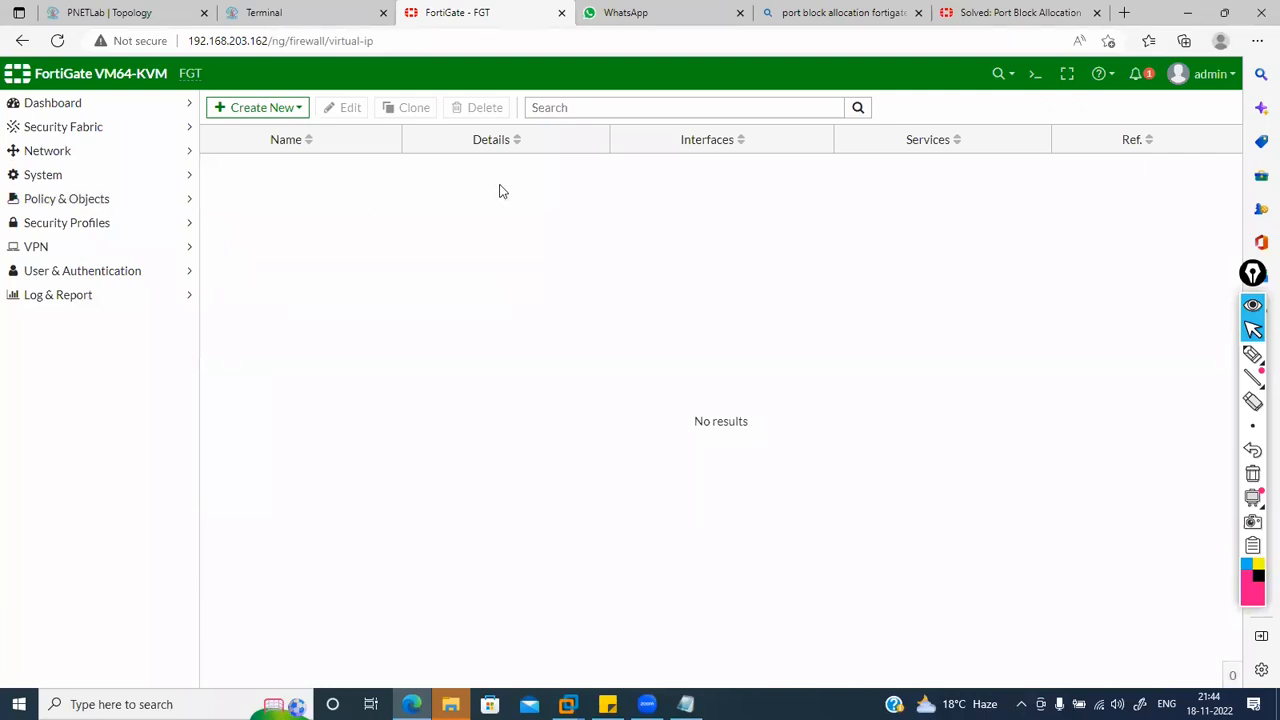
Step: Hide the annotation toolbar and open the Dashboard Status page
left_click(1255, 277)
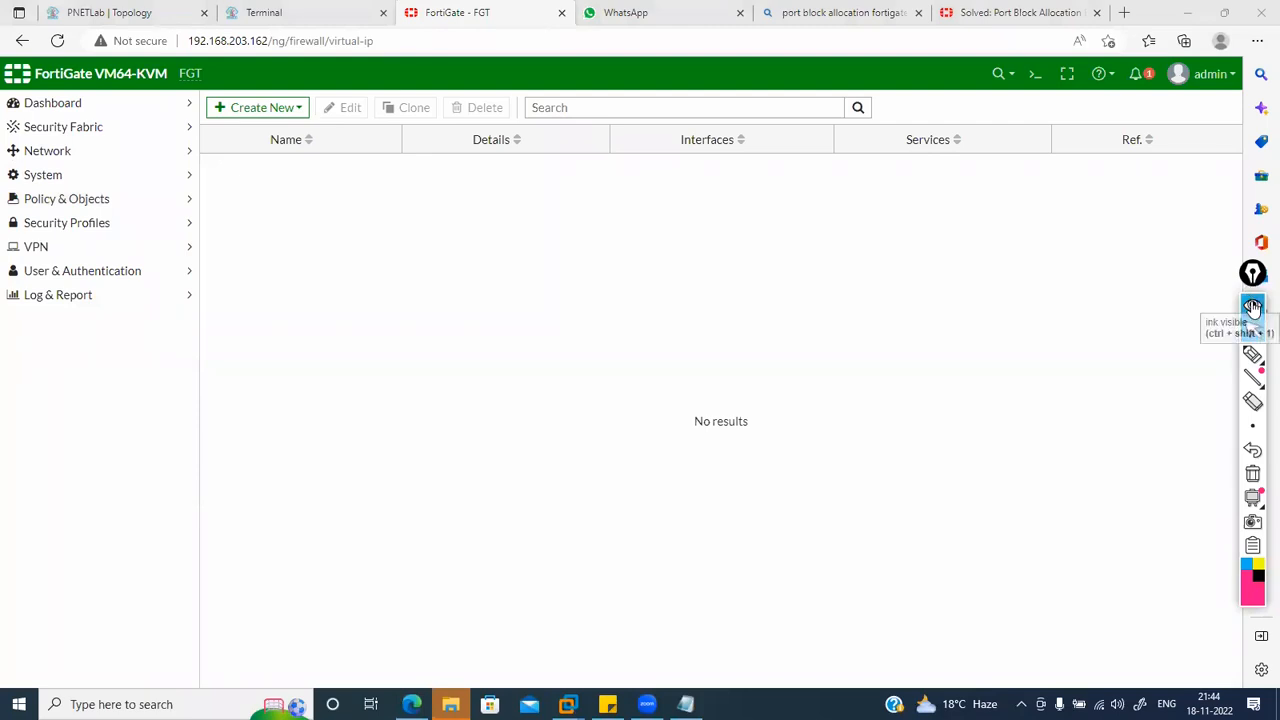
left_click(1253, 310)
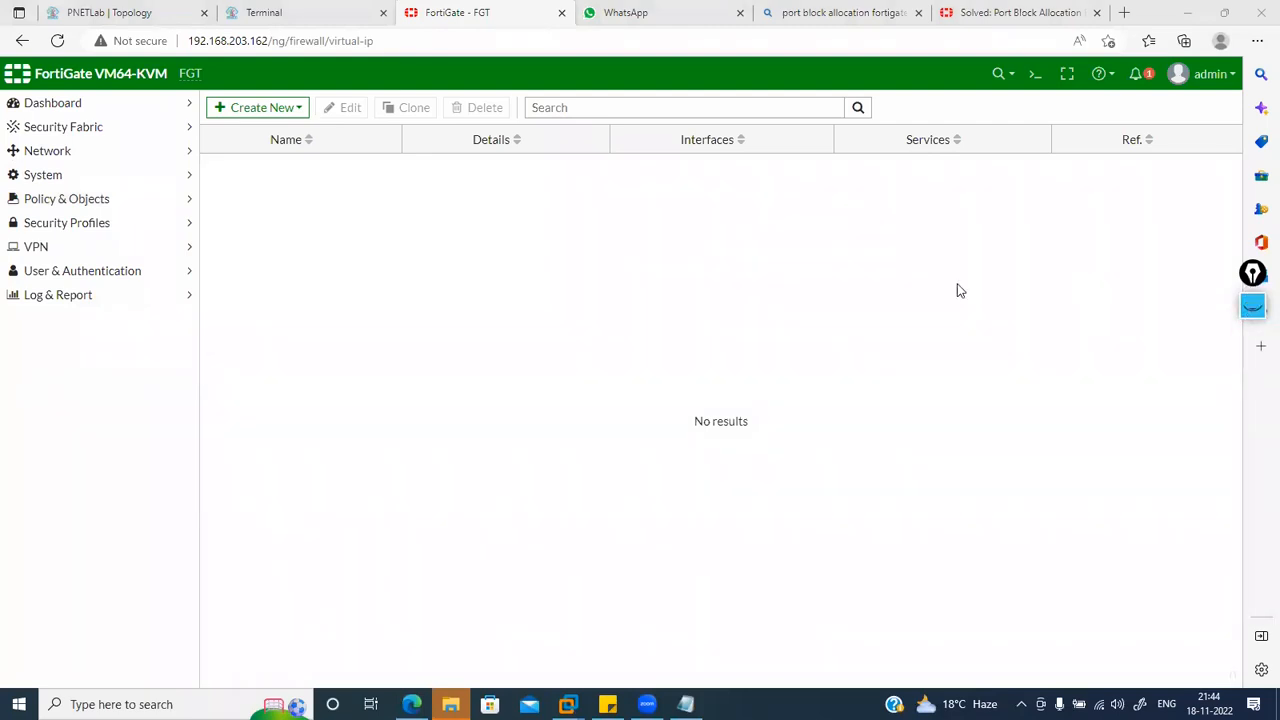
left_click(191, 110)
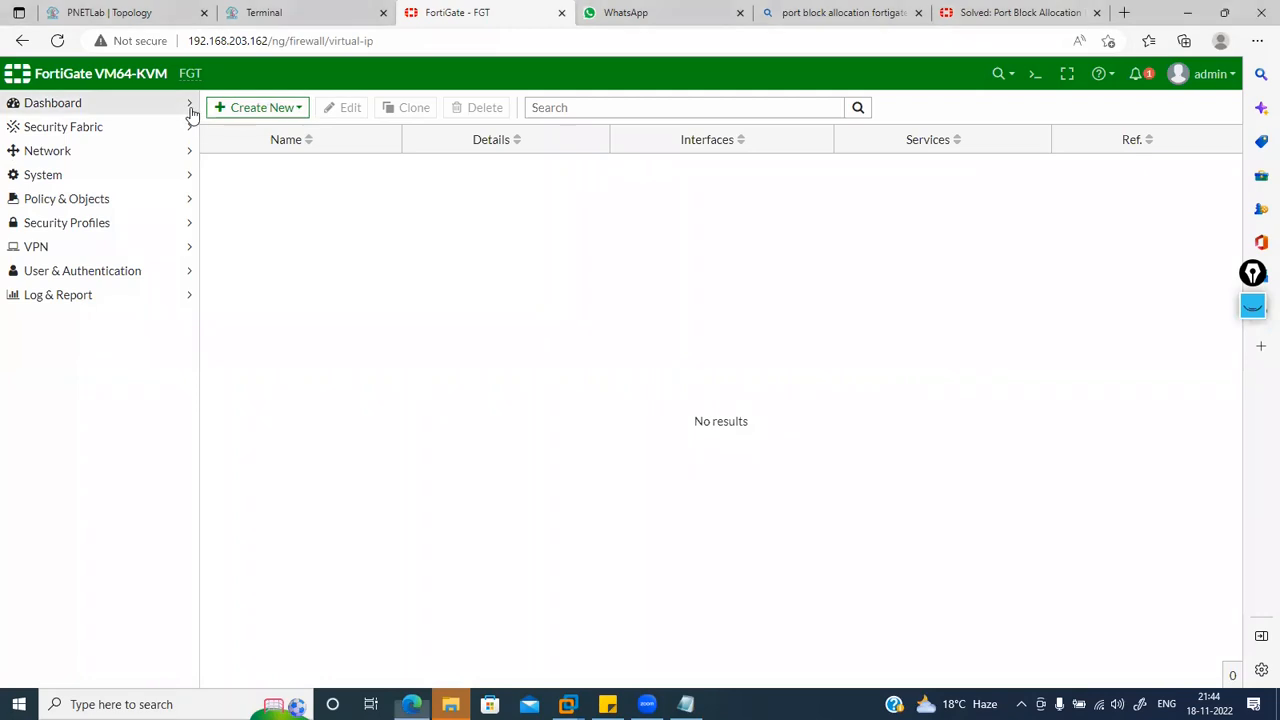
left_click(144, 130)
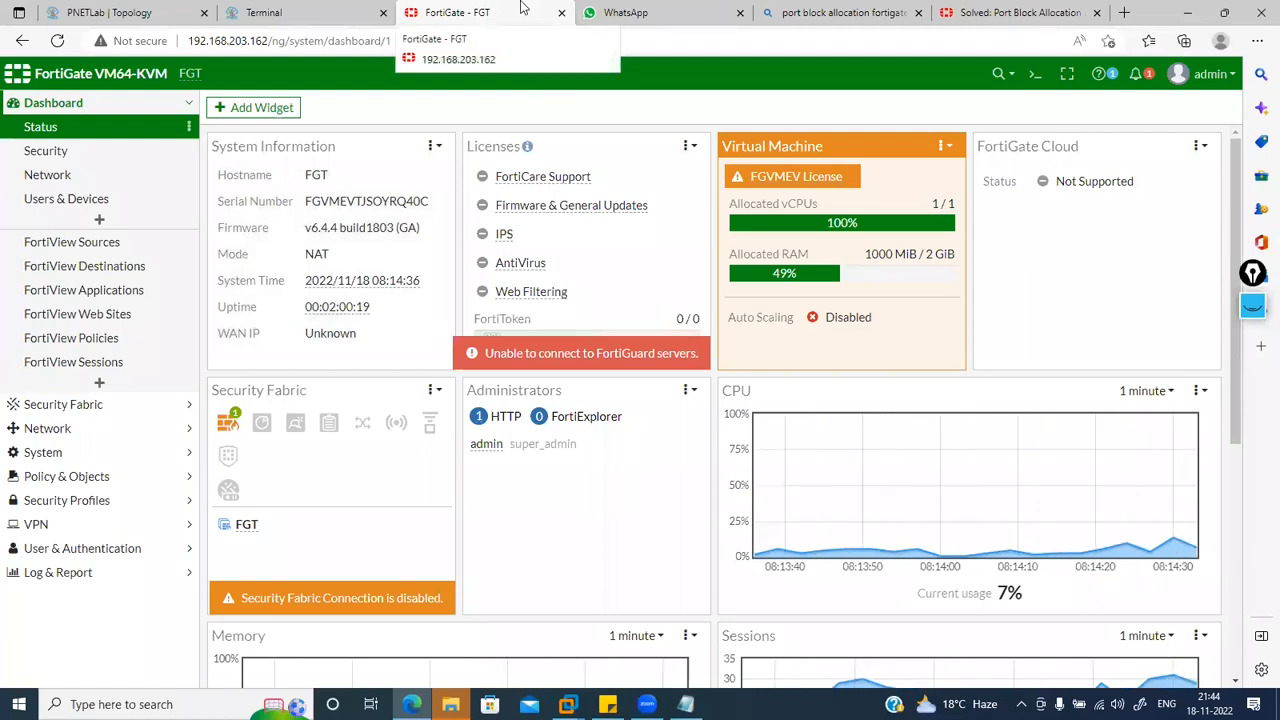
Step: Scroll through the status widgets and expand the VPN and Log & Report menus
scroll(735, 298, "down", 4)
scroll(735, 298, "up", 4)
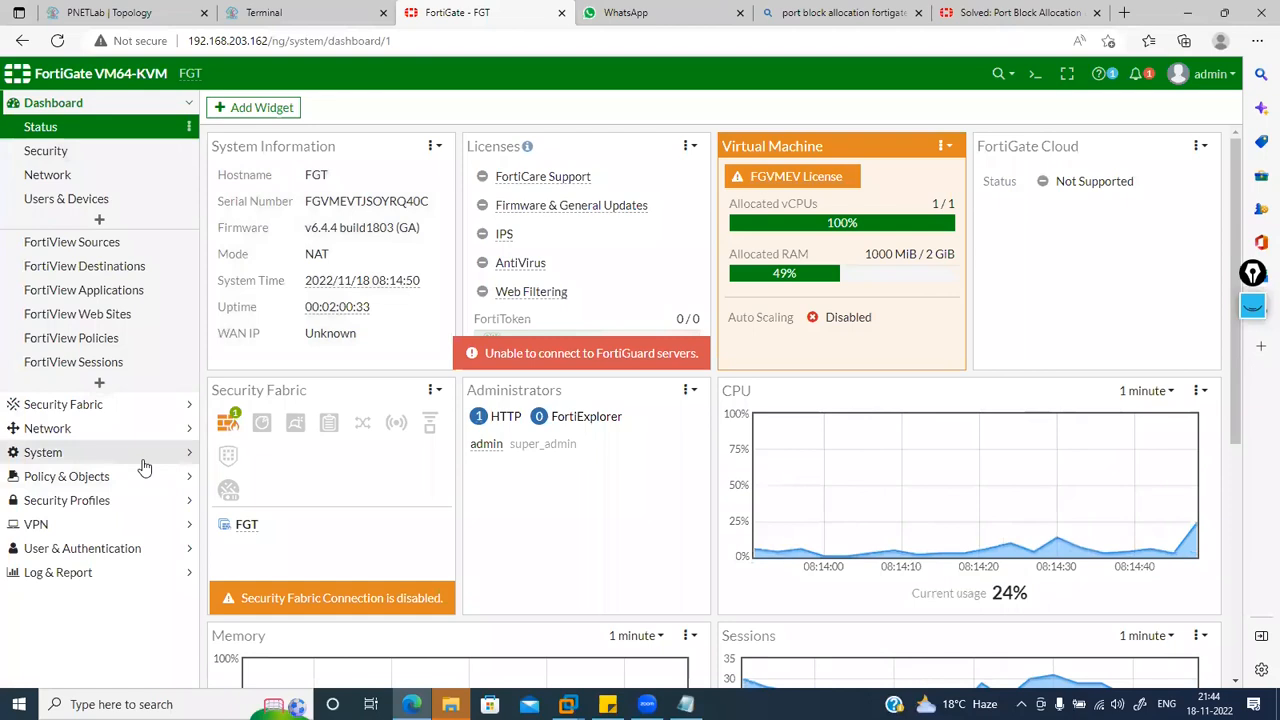
left_click(162, 523)
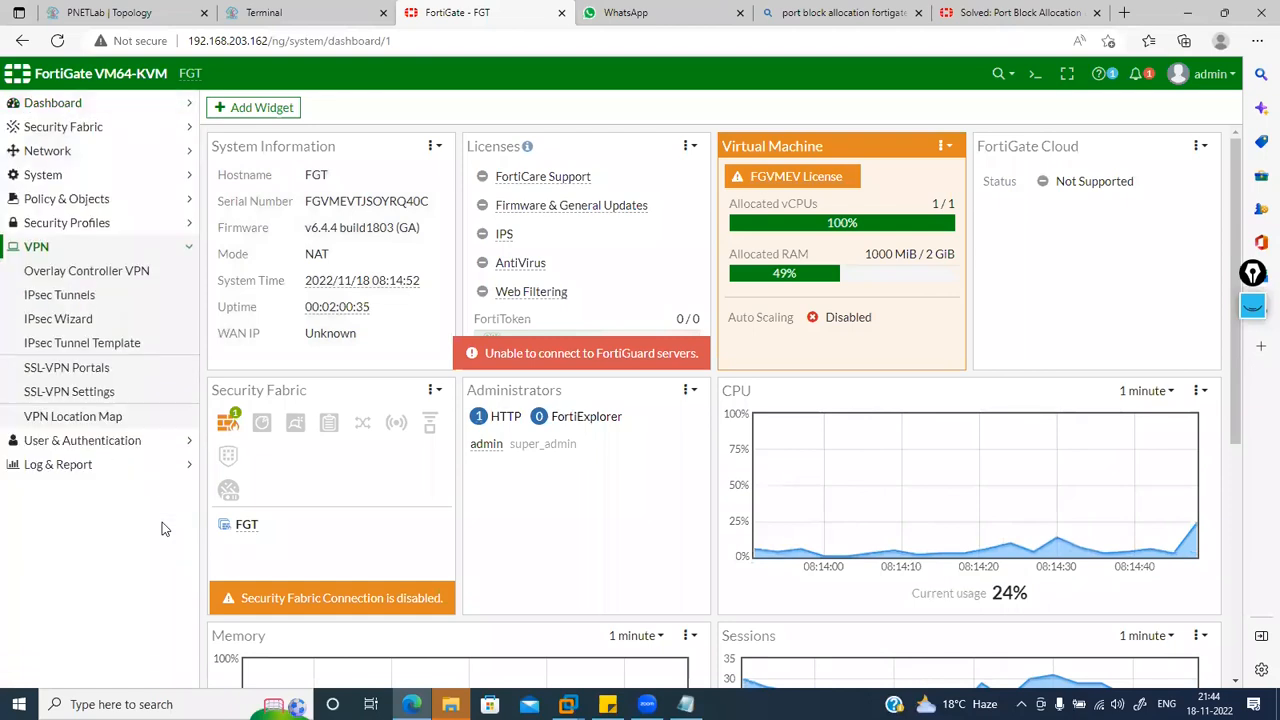
left_click(163, 466)
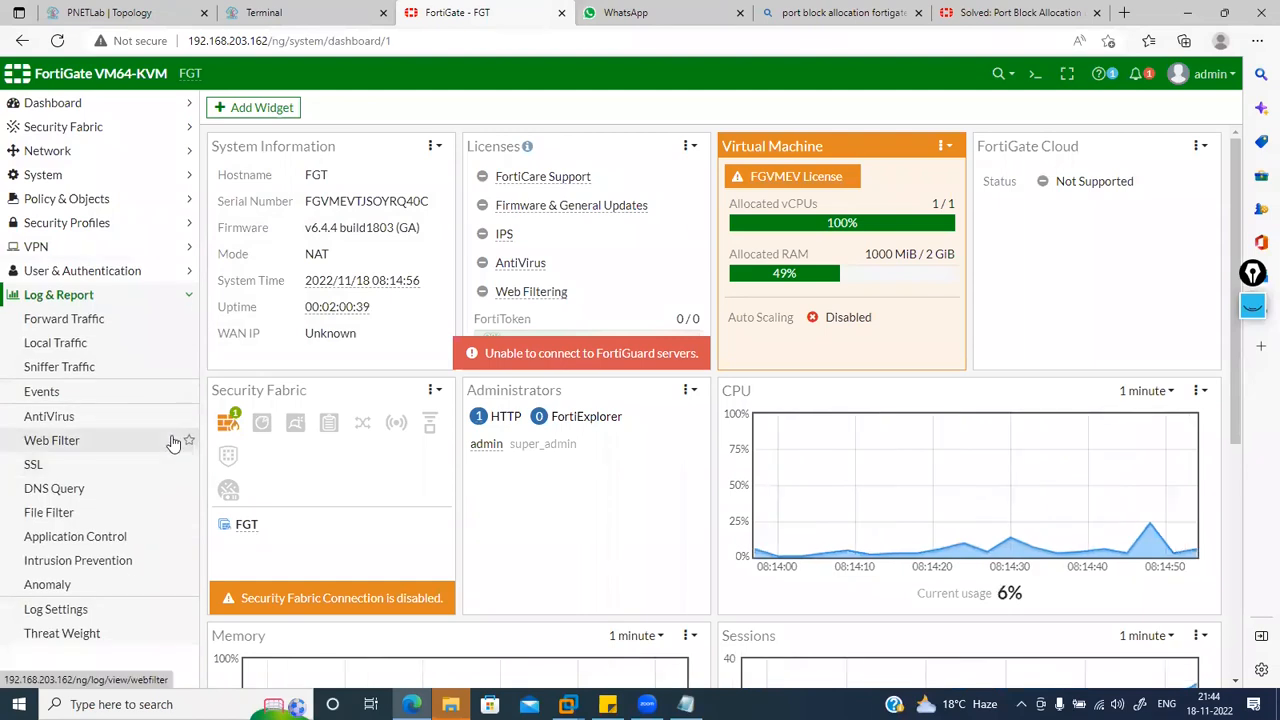
mouse_move(532, 180)
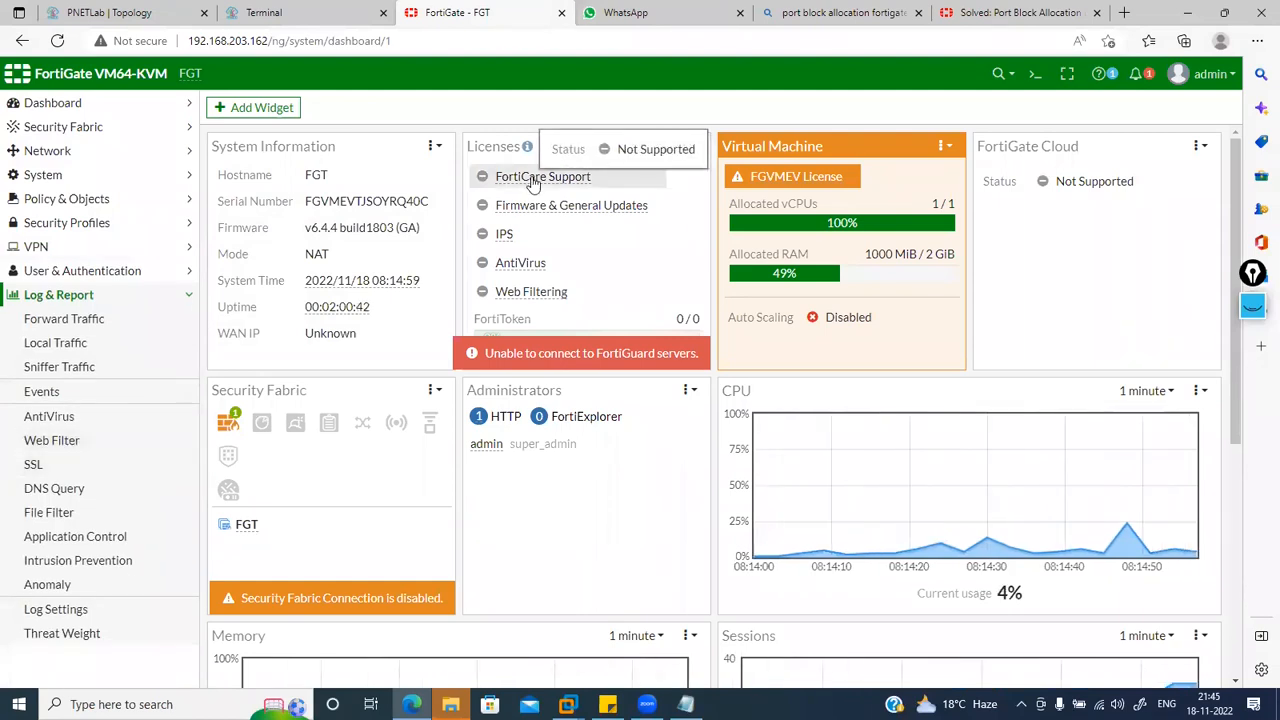